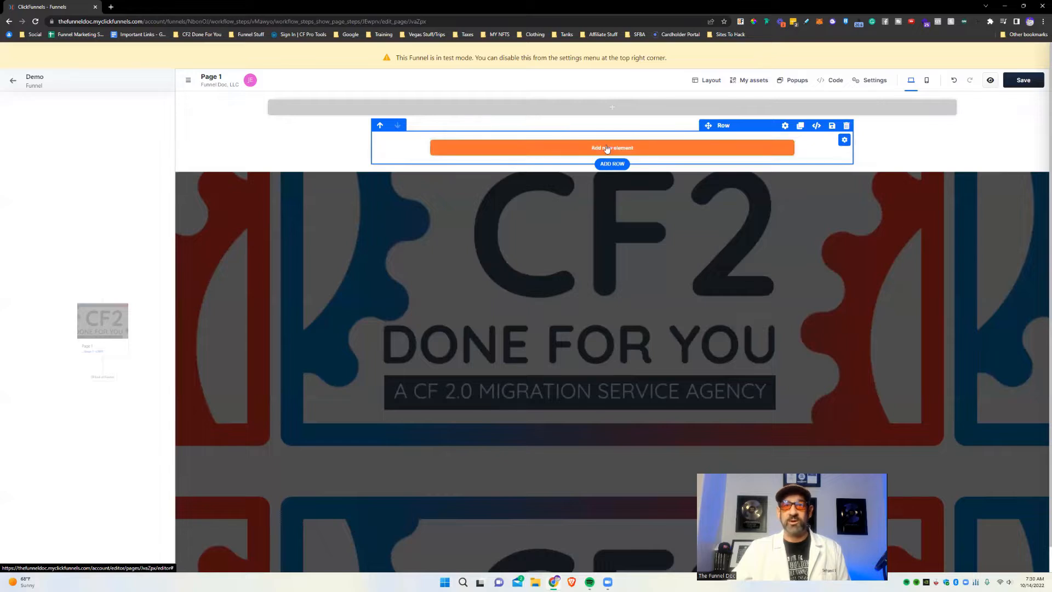
Browse the available page elements and add a headline to the empty row above the logo background section.
{"action": "left_click", "coordinate": [622, 164]}
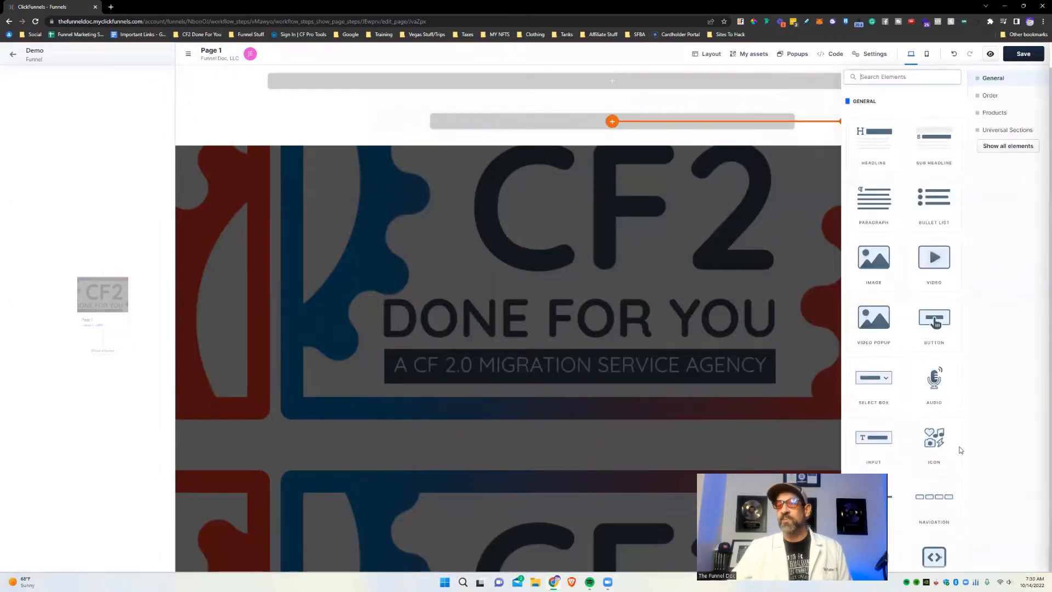
{"action": "scroll", "coordinate": [893, 169], "scroll_direction": "down", "scroll_amount": 2}
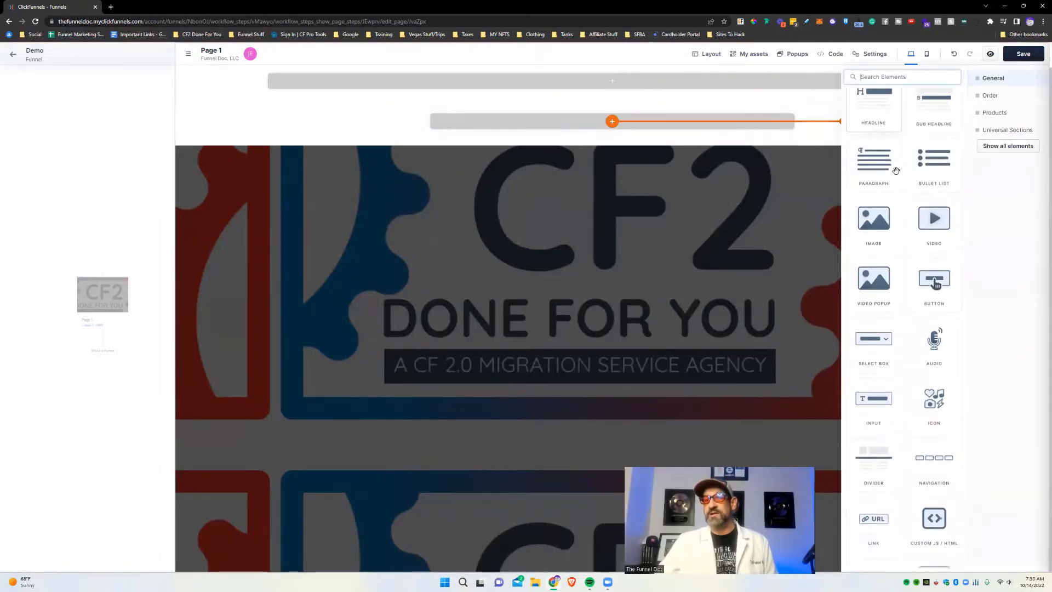
{"action": "scroll", "coordinate": [910, 298], "scroll_direction": "down", "scroll_amount": 5}
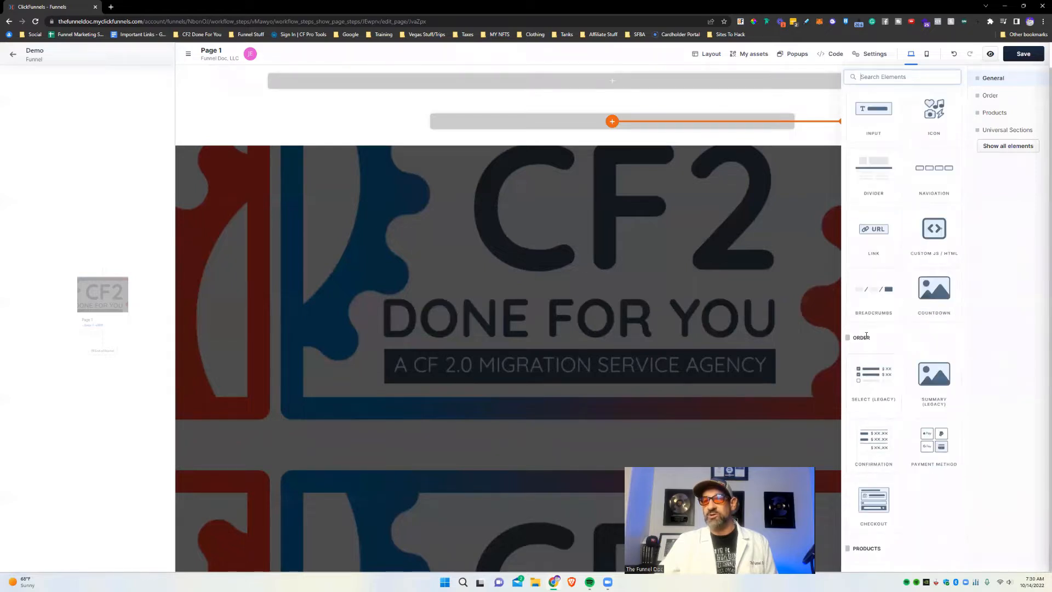
{"action": "scroll", "coordinate": [894, 346], "scroll_direction": "up", "scroll_amount": 7}
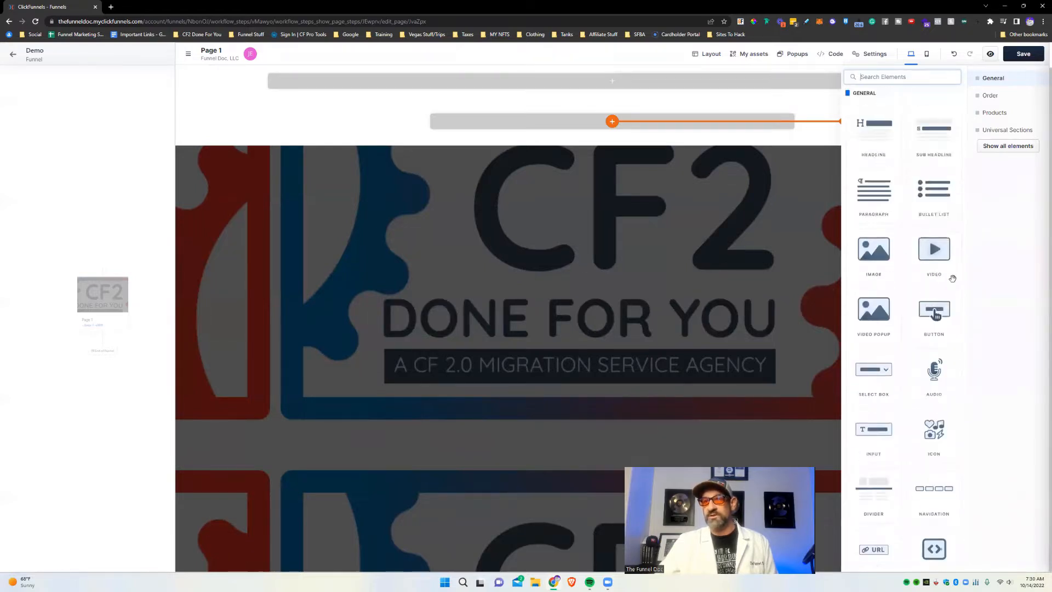
{"action": "scroll", "coordinate": [916, 267], "scroll_direction": "down", "scroll_amount": 8}
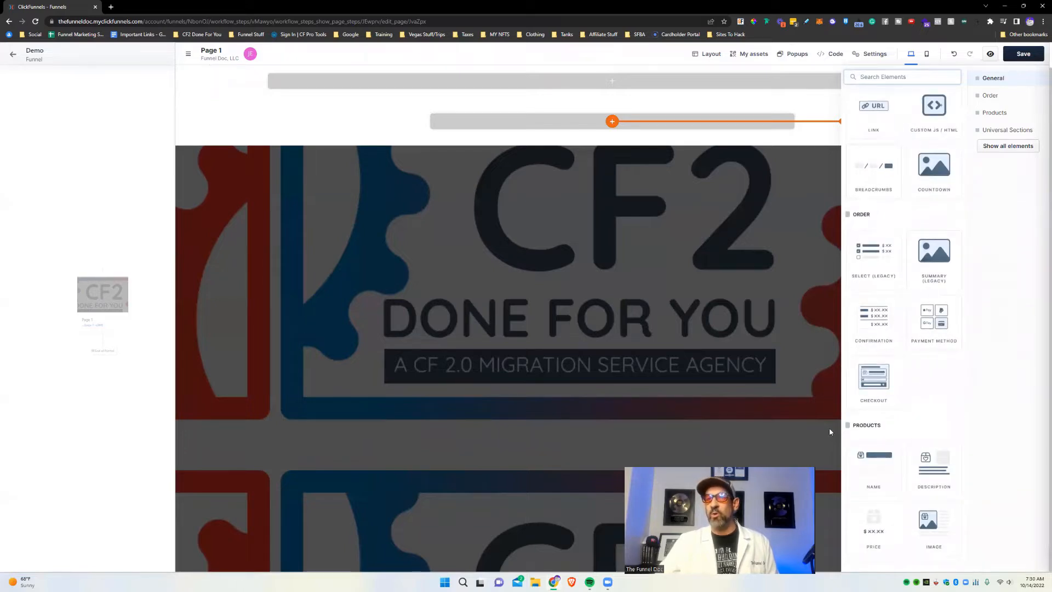
{"action": "scroll", "coordinate": [927, 438], "scroll_direction": "up", "scroll_amount": 2}
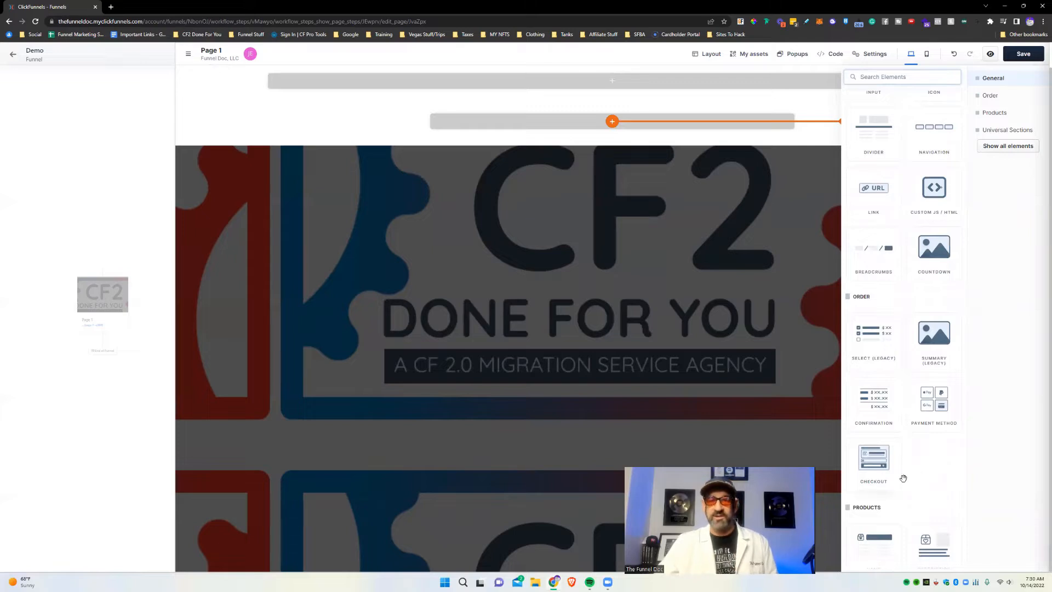
{"action": "scroll", "coordinate": [909, 482], "scroll_direction": "up", "scroll_amount": 9}
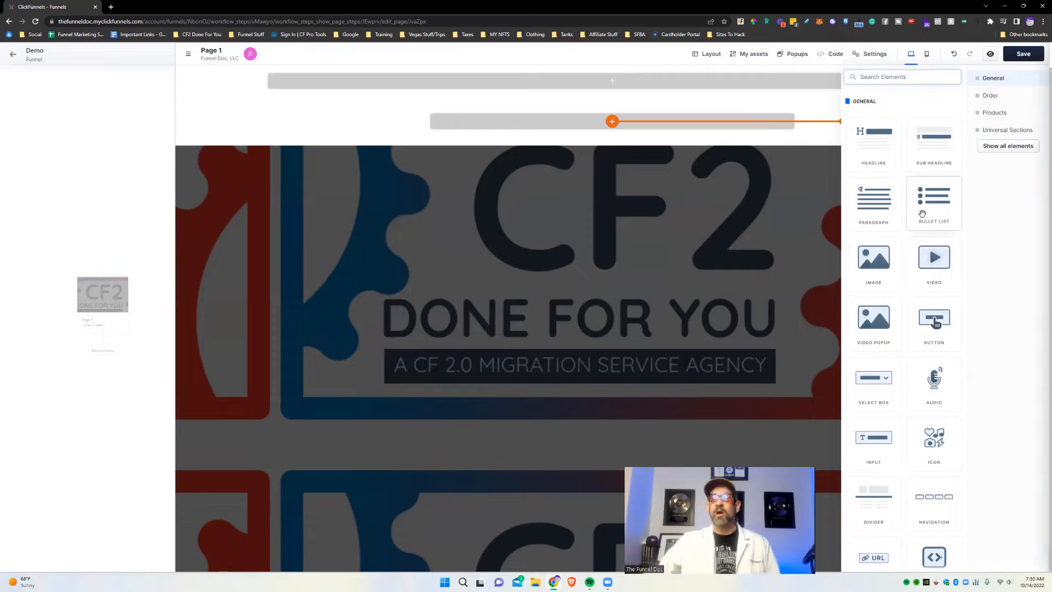
{"action": "left_click", "coordinate": [863, 143]}
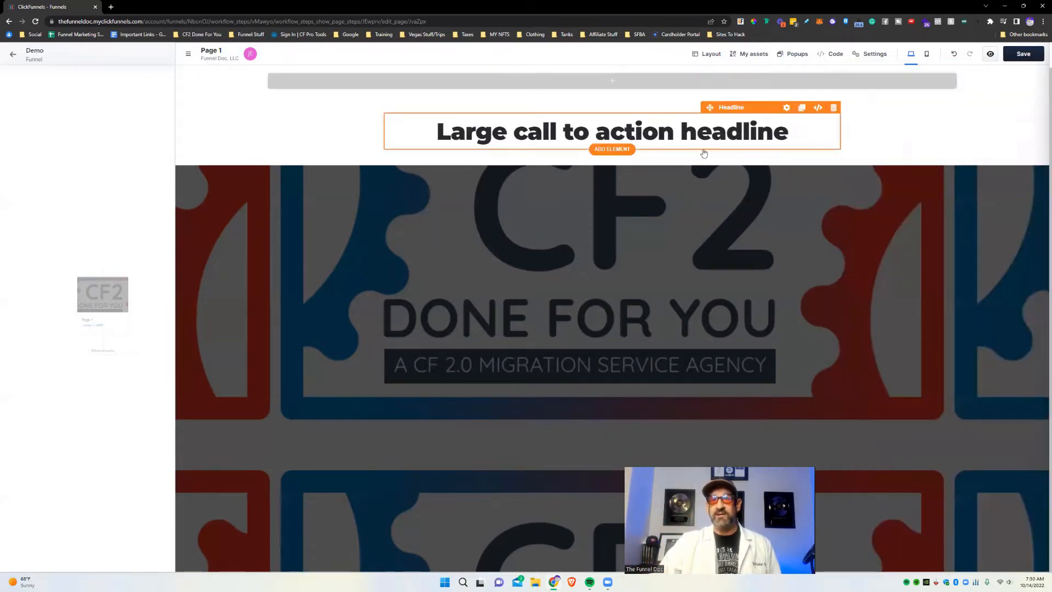
Set the headline's top margin to 5 px in its settings.
{"action": "left_click", "coordinate": [737, 130]}
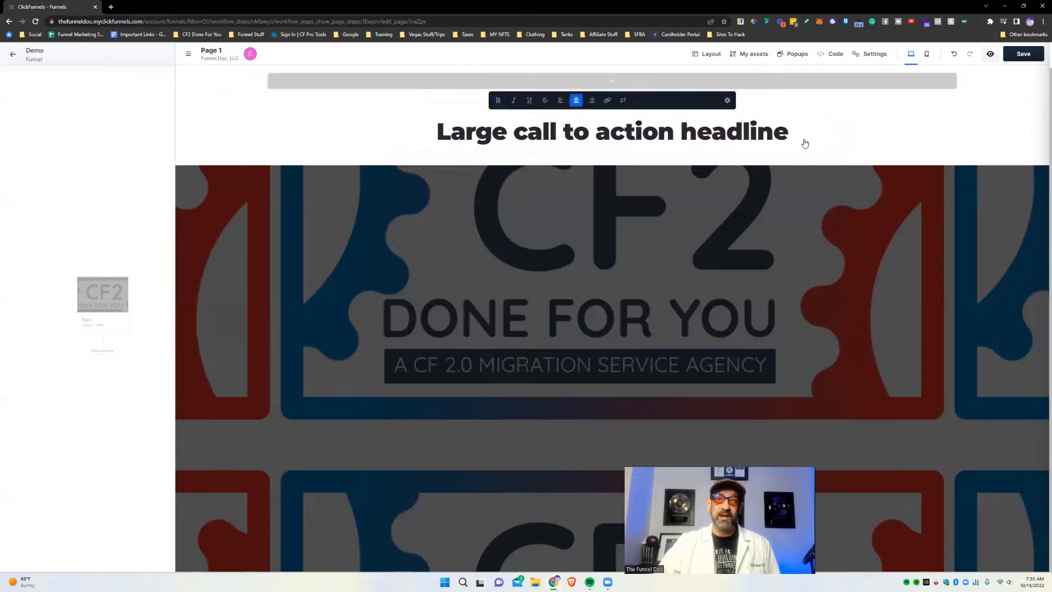
{"action": "left_click", "coordinate": [764, 132]}
{"action": "left_click", "coordinate": [933, 143]}
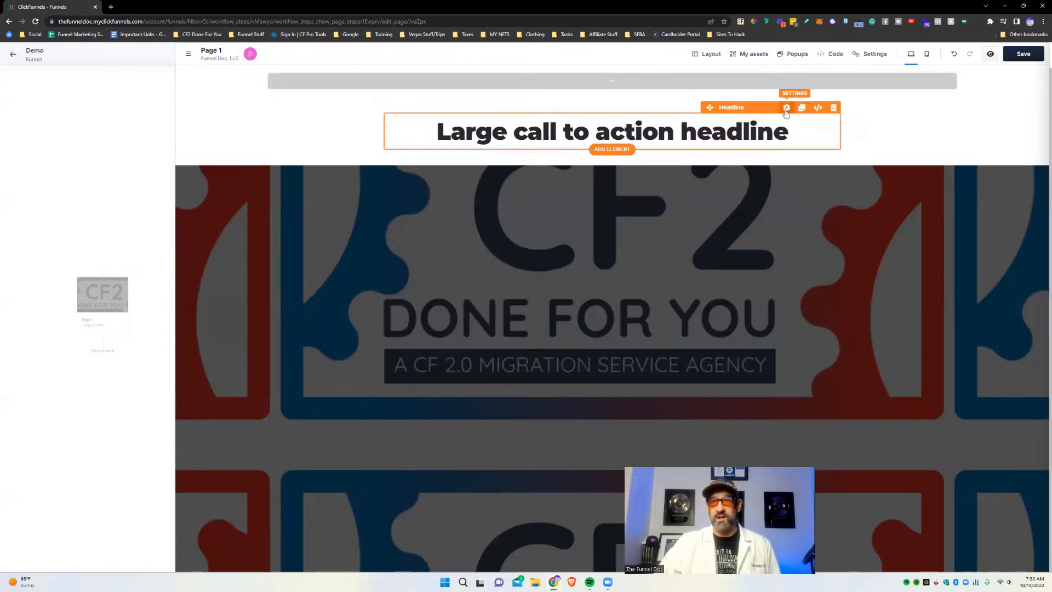
{"action": "left_click", "coordinate": [787, 108]}
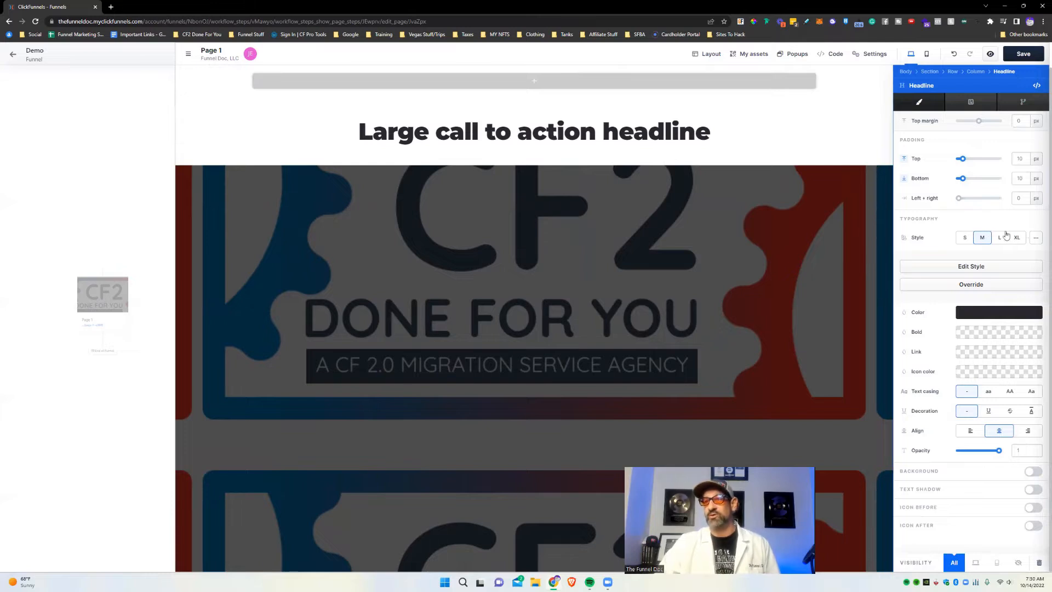
{"action": "left_click", "coordinate": [980, 127]}
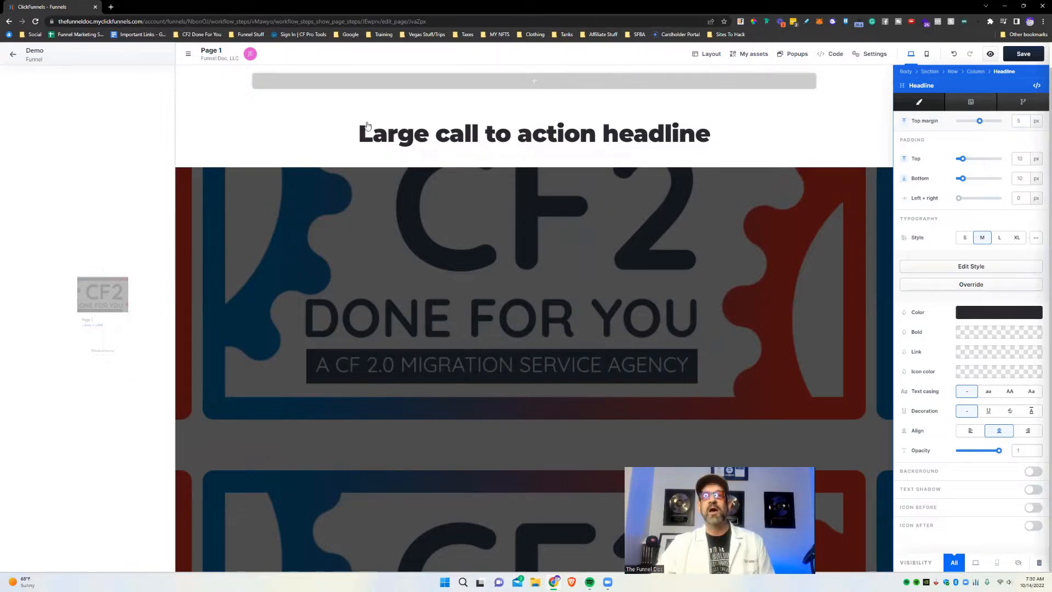
{"action": "left_click", "coordinate": [820, 139]}
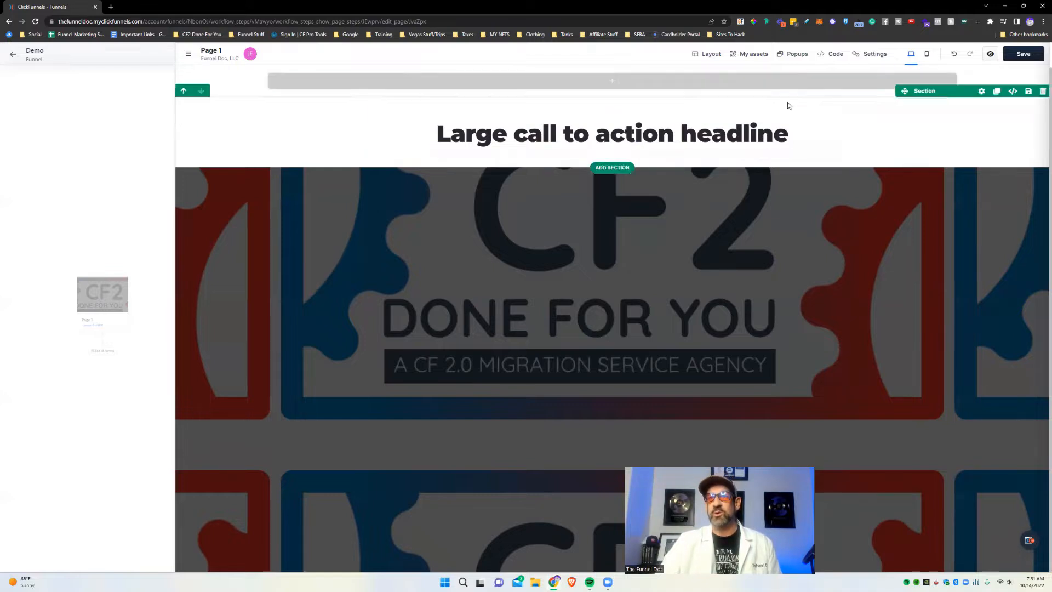
Set the headline's padding to 67 px at the top, 100 px at the bottom and 331 px on both sides.
{"action": "left_click", "coordinate": [787, 122]}
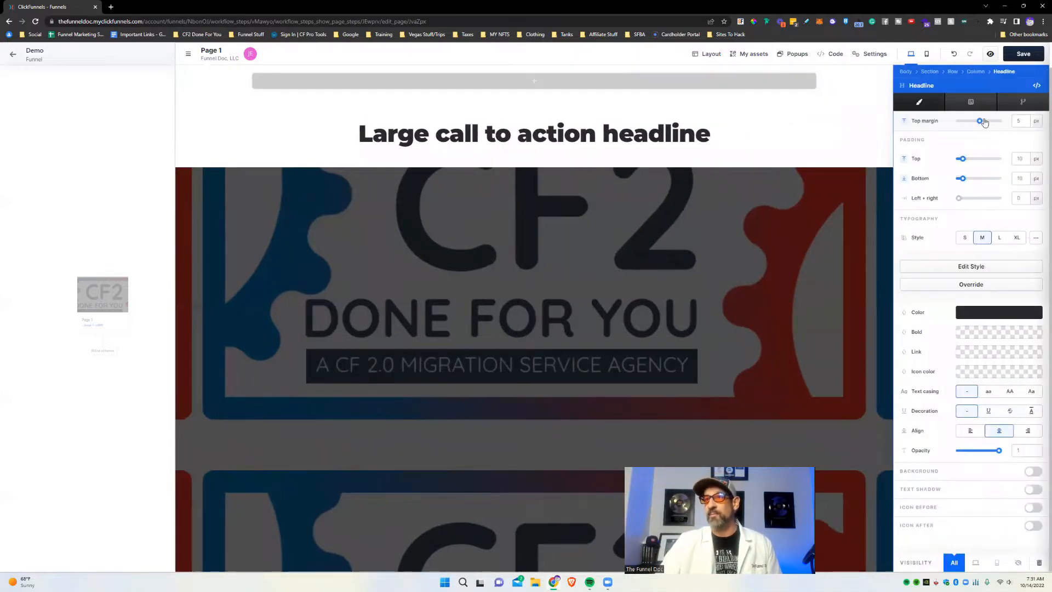
{"action": "left_click_drag", "start_coordinate": [984, 121], "coordinate": [985, 162]}
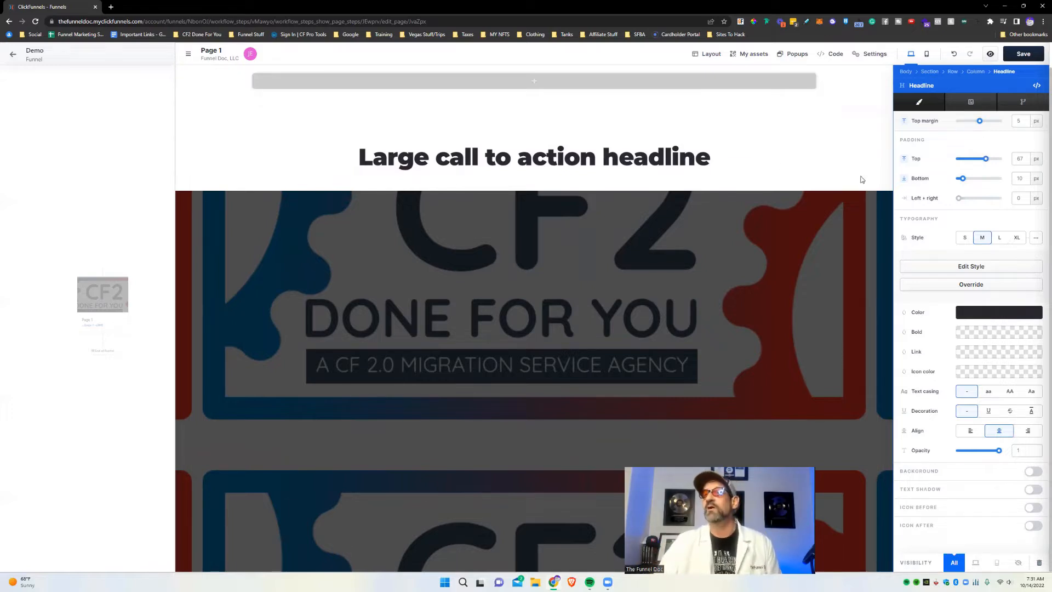
{"action": "left_click_drag", "start_coordinate": [963, 178], "coordinate": [972, 199]}
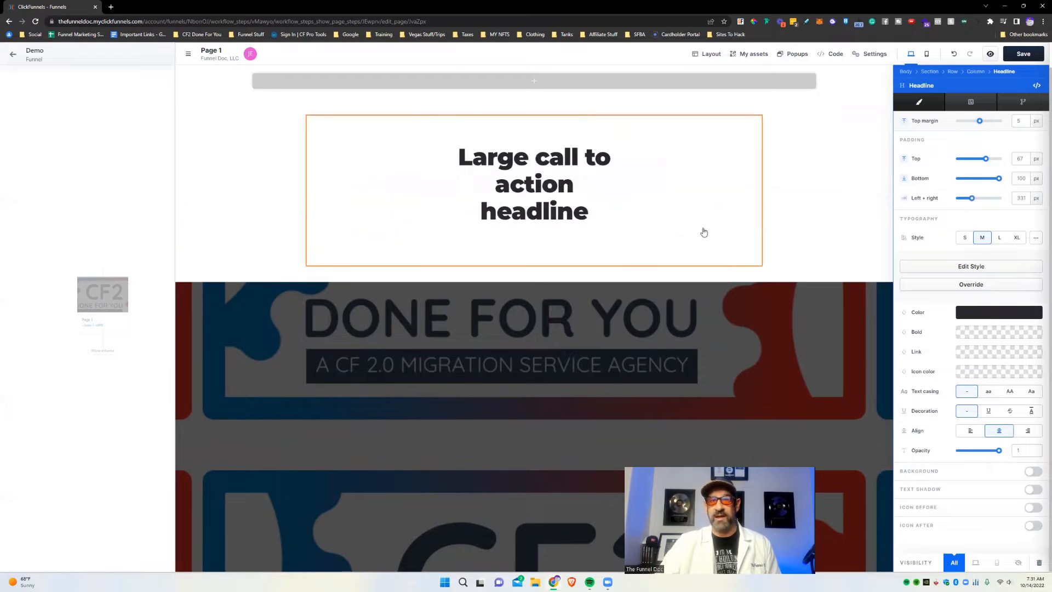
Switch the headline's top padding unit to percent and set it to 10%.
{"action": "left_click", "coordinate": [1035, 175]}
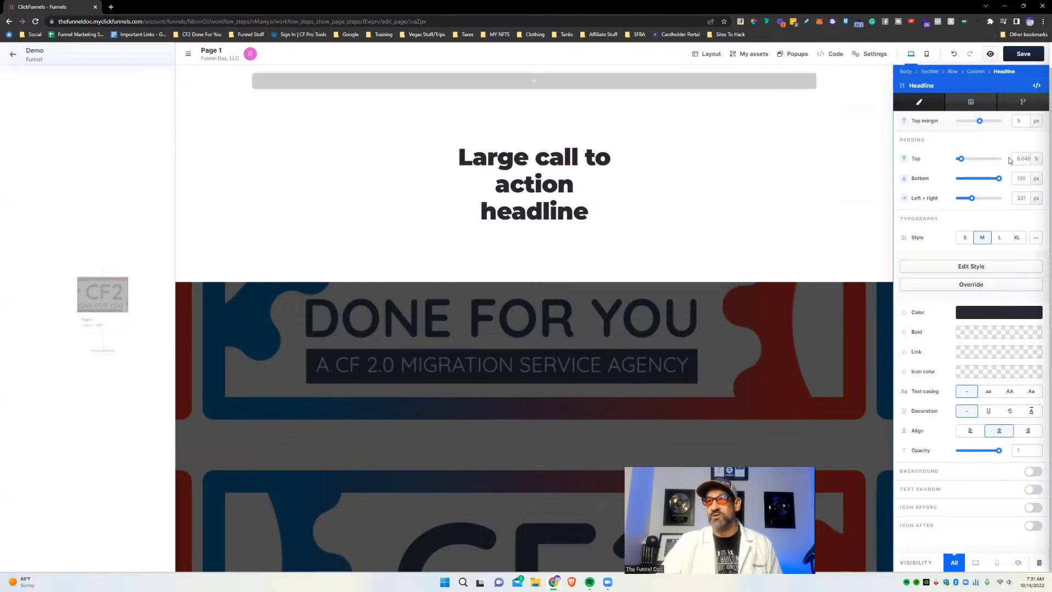
{"action": "double_click", "coordinate": [1020, 159]}
{"action": "type", "text": "10"}
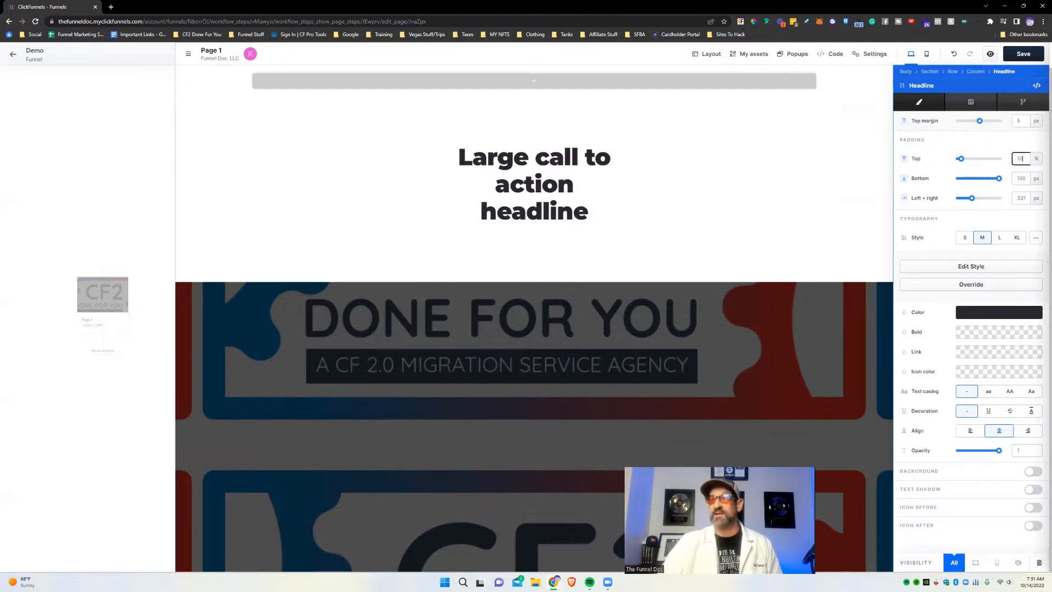
{"action": "key", "text": "Return"}
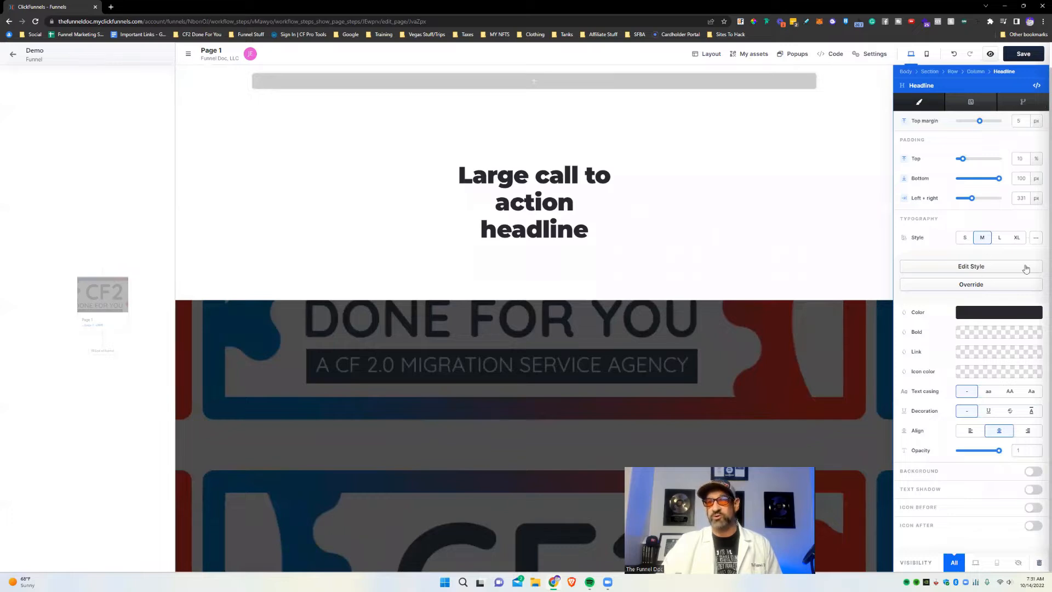
Try the S, M and L typography styles on the headline and settle on XL.
{"action": "left_click", "coordinate": [964, 240]}
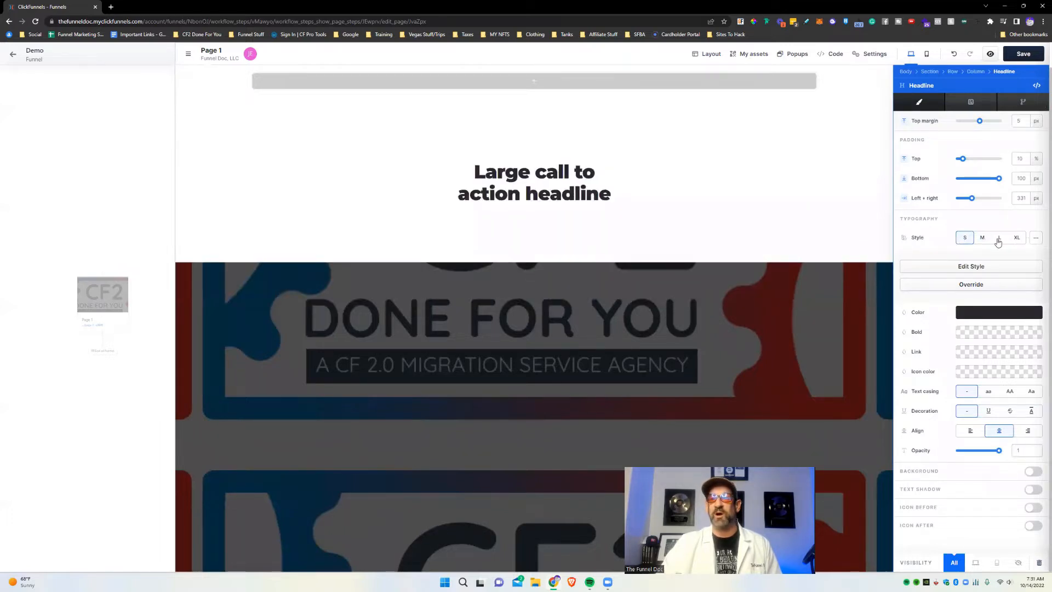
{"action": "left_click", "coordinate": [982, 239]}
{"action": "left_click", "coordinate": [999, 240]}
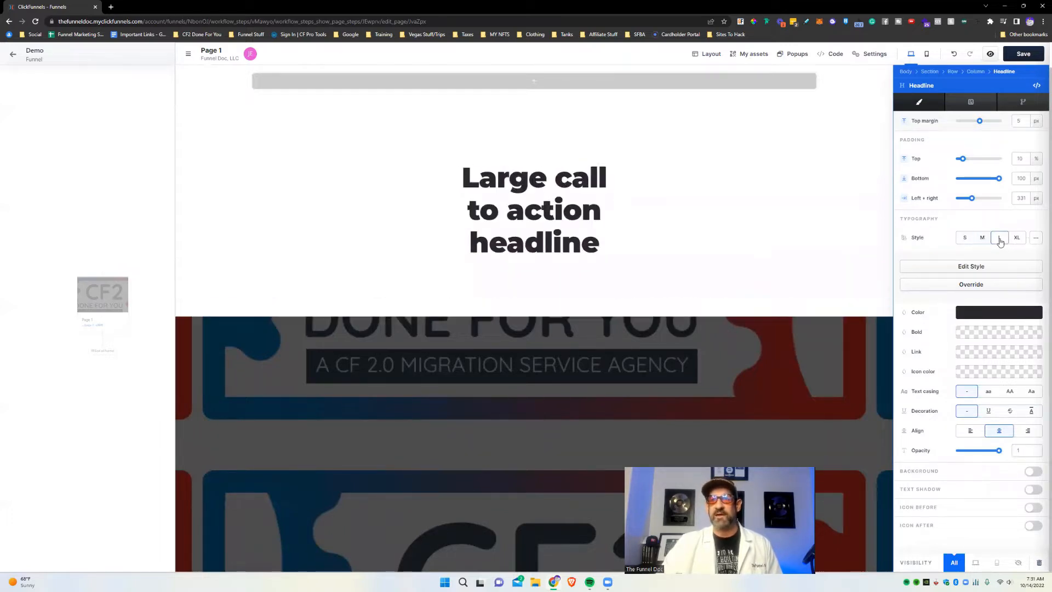
{"action": "left_click", "coordinate": [1017, 238]}
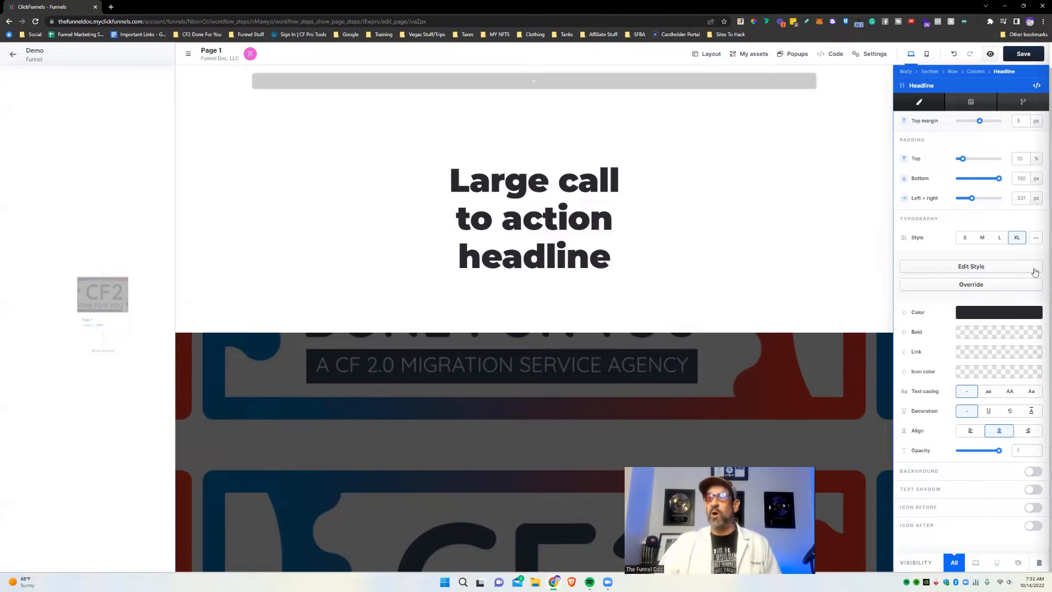
Examine the headline's typography override options, including font family, weight, size, letter spacing and line height, and reset the override.
{"action": "left_click", "coordinate": [998, 284]}
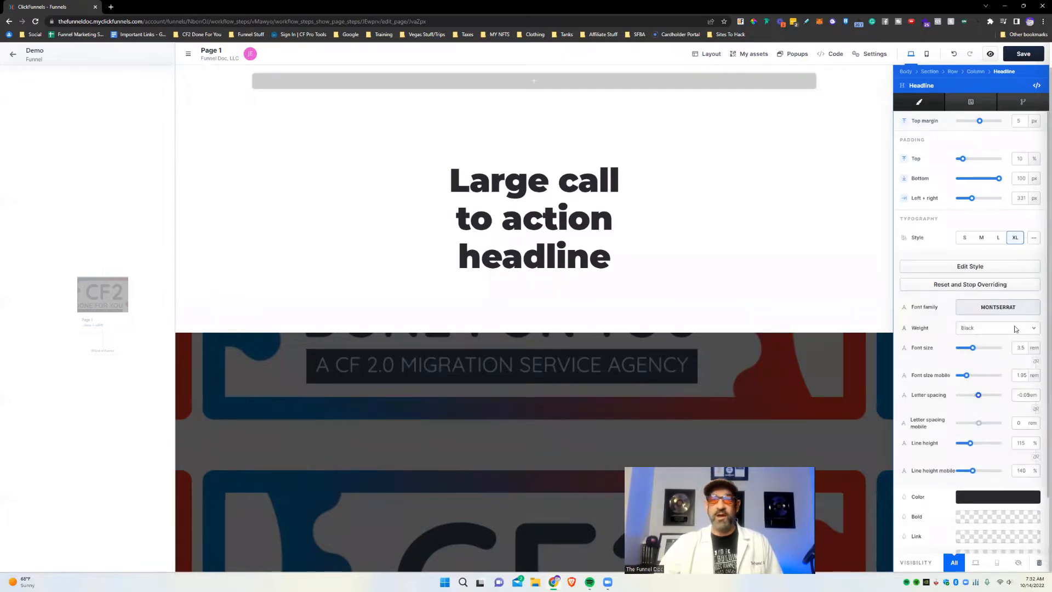
{"action": "left_click", "coordinate": [991, 281]}
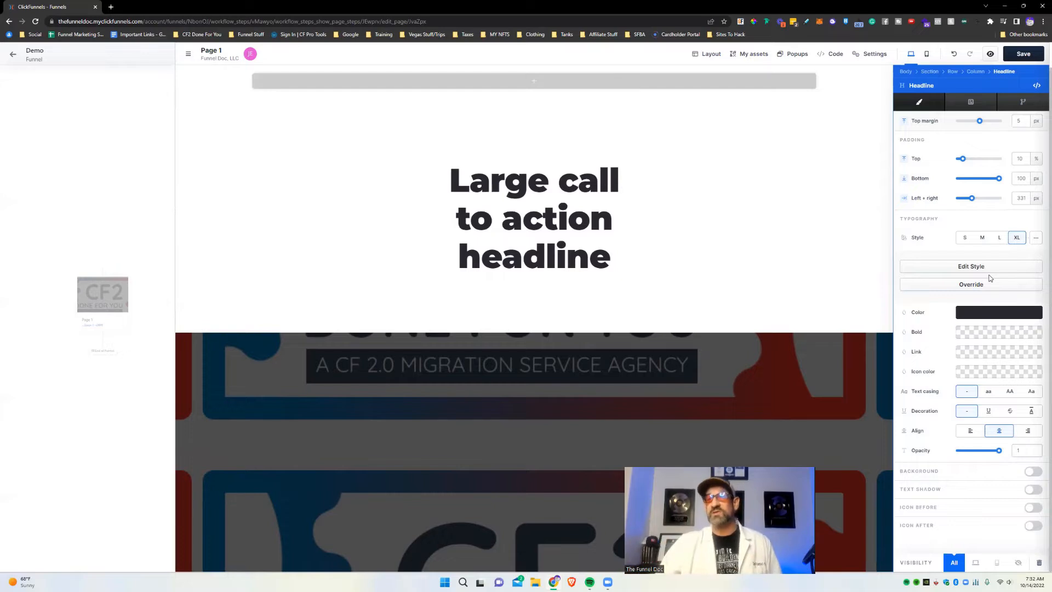
{"action": "left_click", "coordinate": [965, 290]}
{"action": "scroll", "coordinate": [1024, 219], "scroll_direction": "down", "scroll_amount": 3}
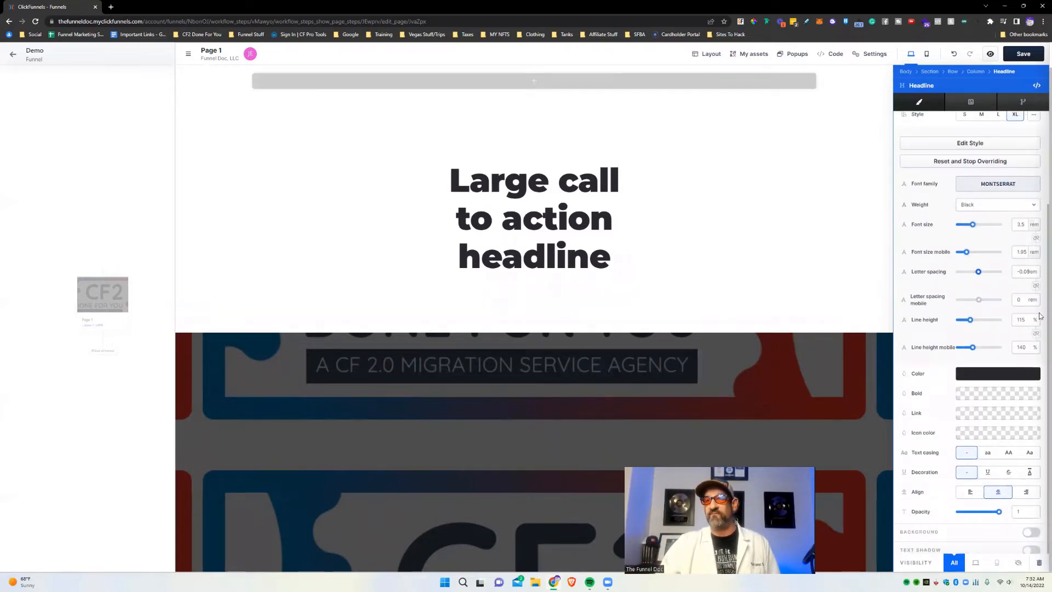
{"action": "left_click", "coordinate": [955, 162]}
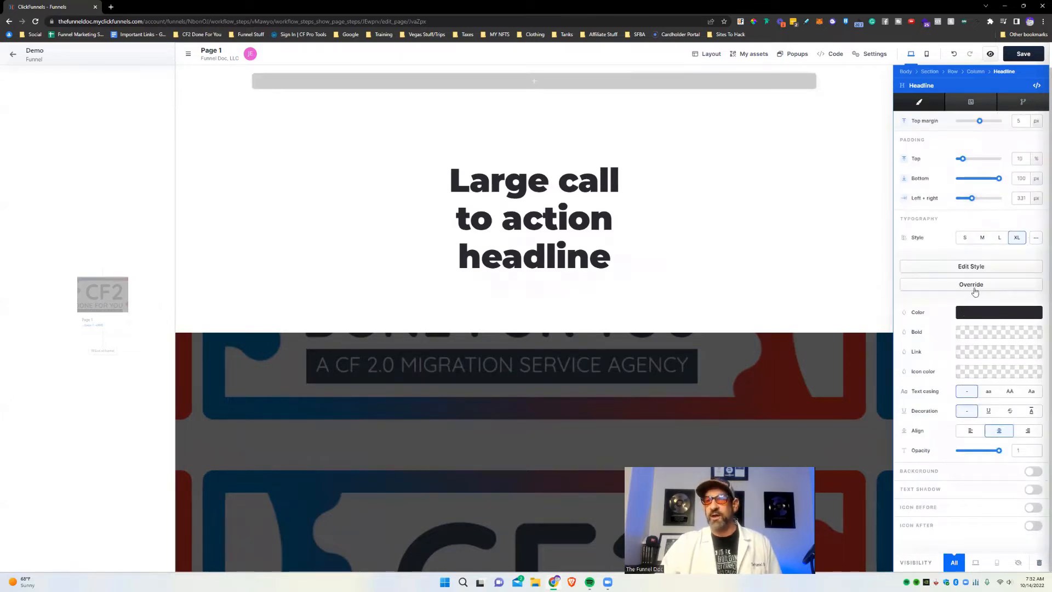
{"action": "left_click", "coordinate": [973, 288]}
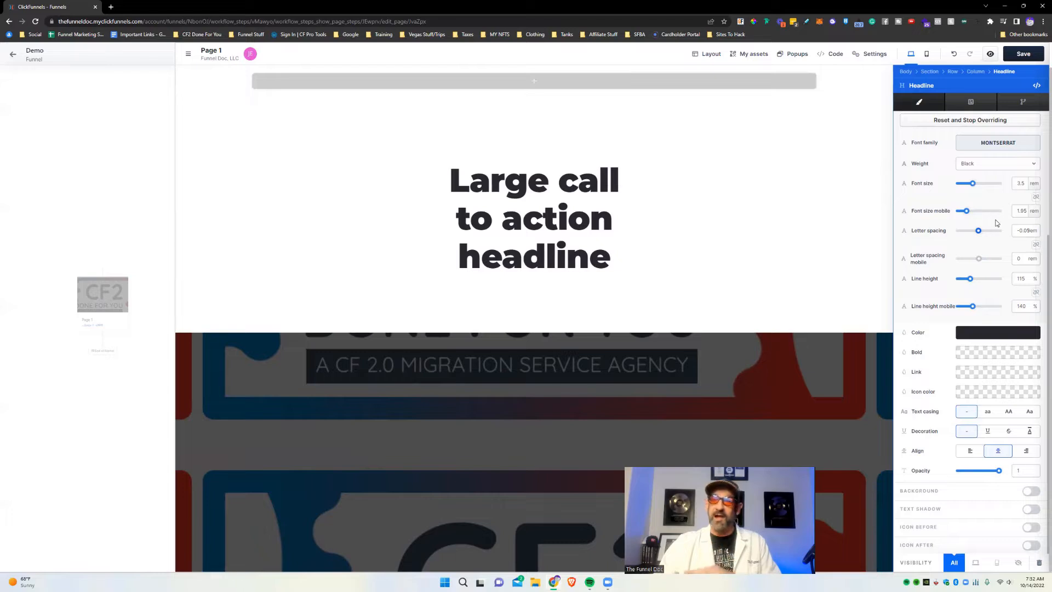
{"action": "scroll", "coordinate": [981, 181], "scroll_direction": "up", "scroll_amount": 2}
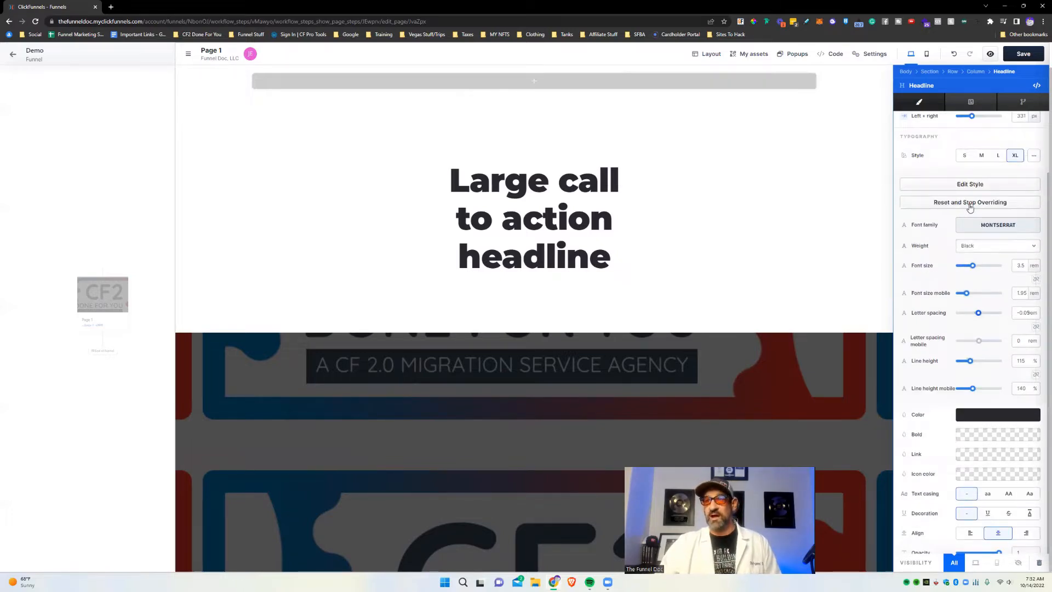
{"action": "left_click", "coordinate": [970, 203]}
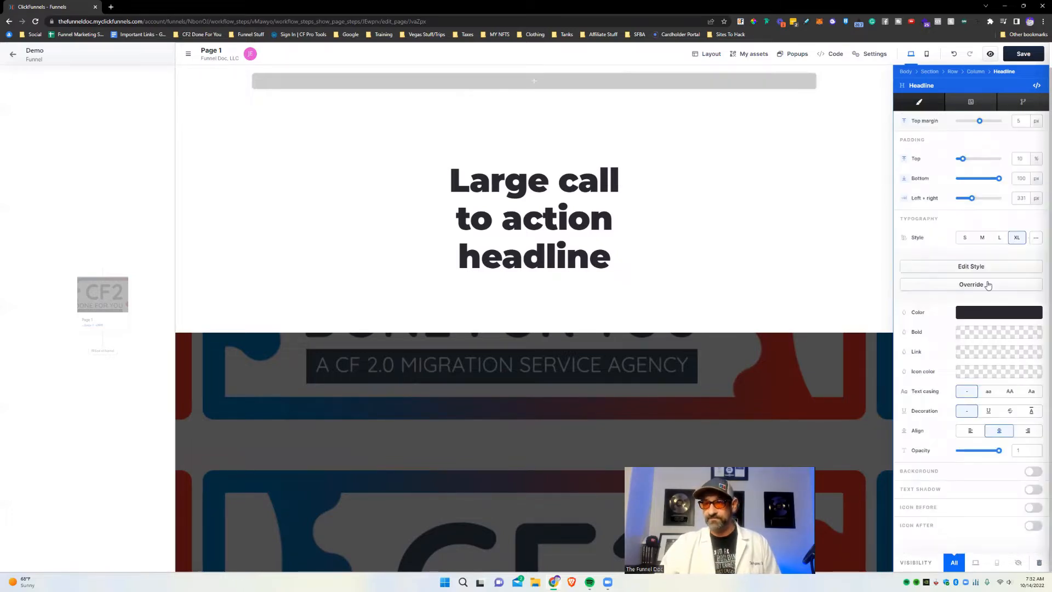
Change the headline's text color to purple, hex 5400ff.
{"action": "left_click", "coordinate": [988, 317]}
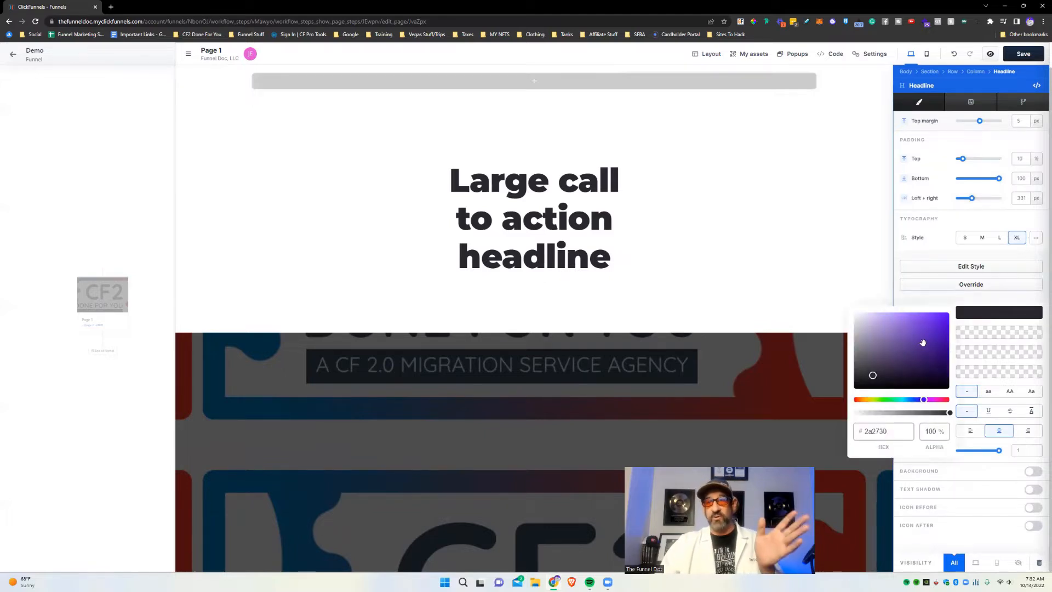
{"action": "mouse_move", "coordinate": [923, 343]}
{"action": "left_mouse_down"}
{"action": "mouse_move", "coordinate": [927, 352]}
{"action": "mouse_move", "coordinate": [950, 312]}
{"action": "left_mouse_up"}
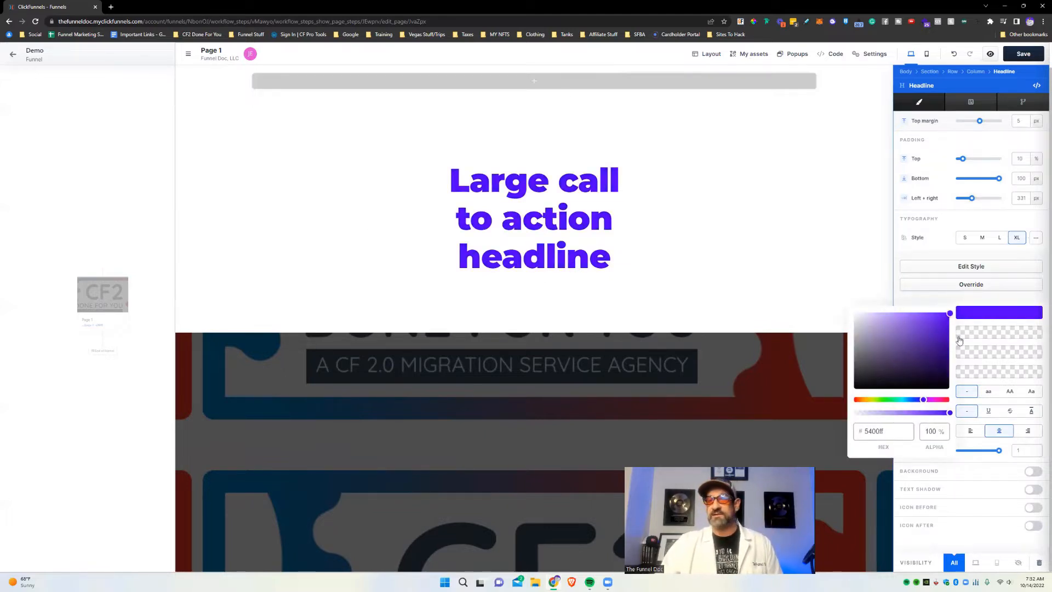
{"action": "left_click", "coordinate": [960, 341]}
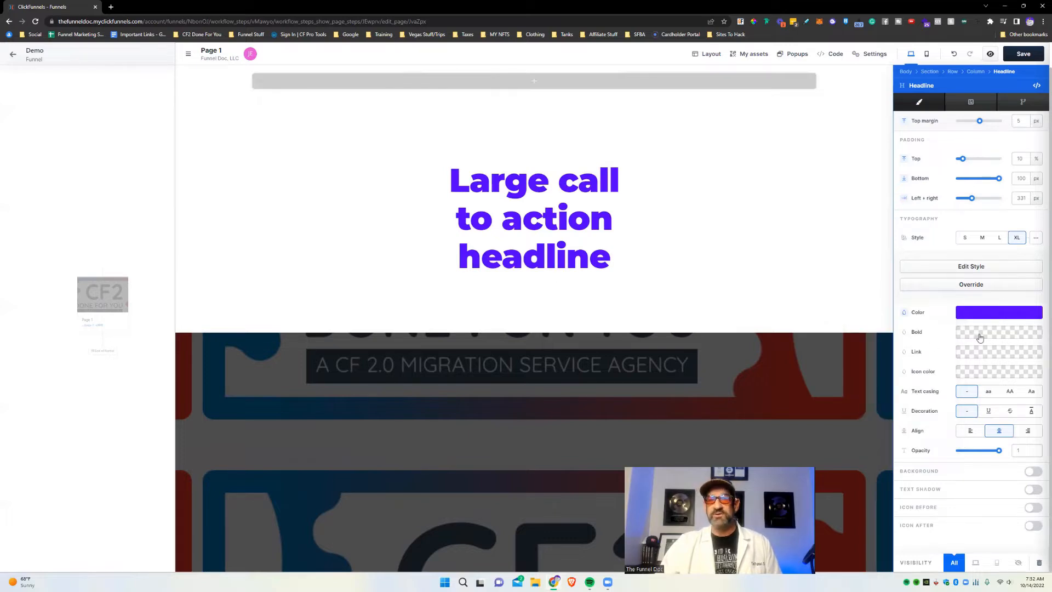
Pick a separate color for the headline's bold text and close the headline settings.
{"action": "left_click", "coordinate": [980, 337]}
{"action": "left_click_drag", "start_coordinate": [926, 354], "coordinate": [954, 326]}
{"action": "left_click", "coordinate": [620, 223]}
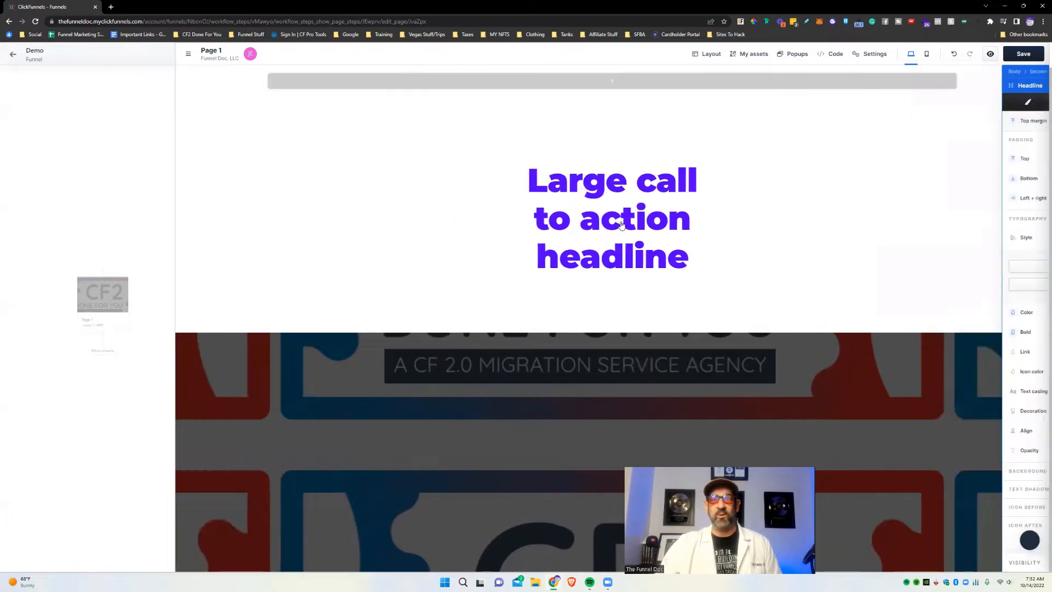
{"action": "left_click", "coordinate": [608, 215]}
{"action": "left_click", "coordinate": [699, 242]}
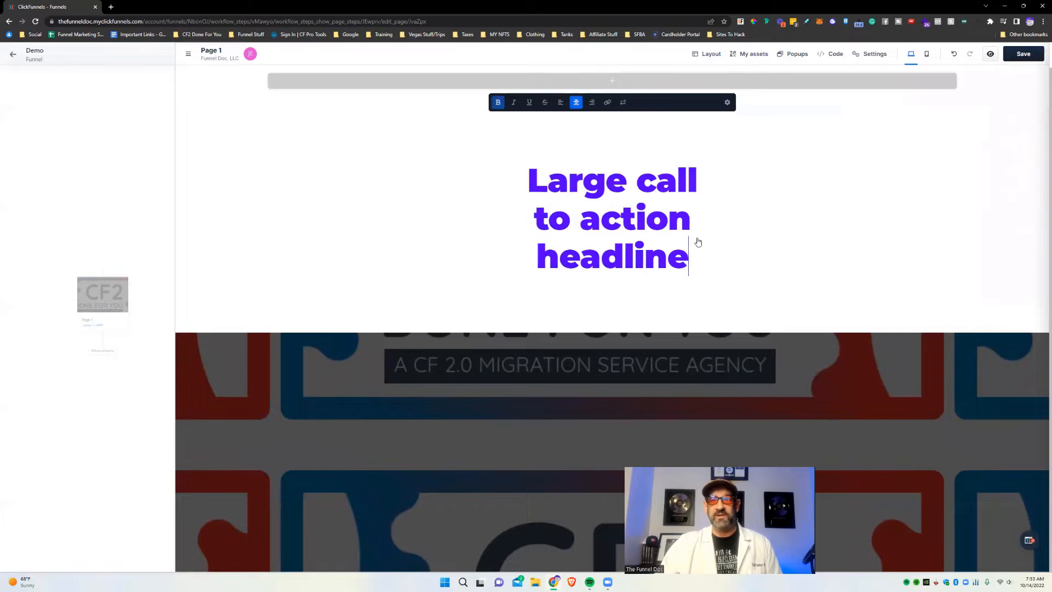
{"action": "left_click", "coordinate": [689, 215]}
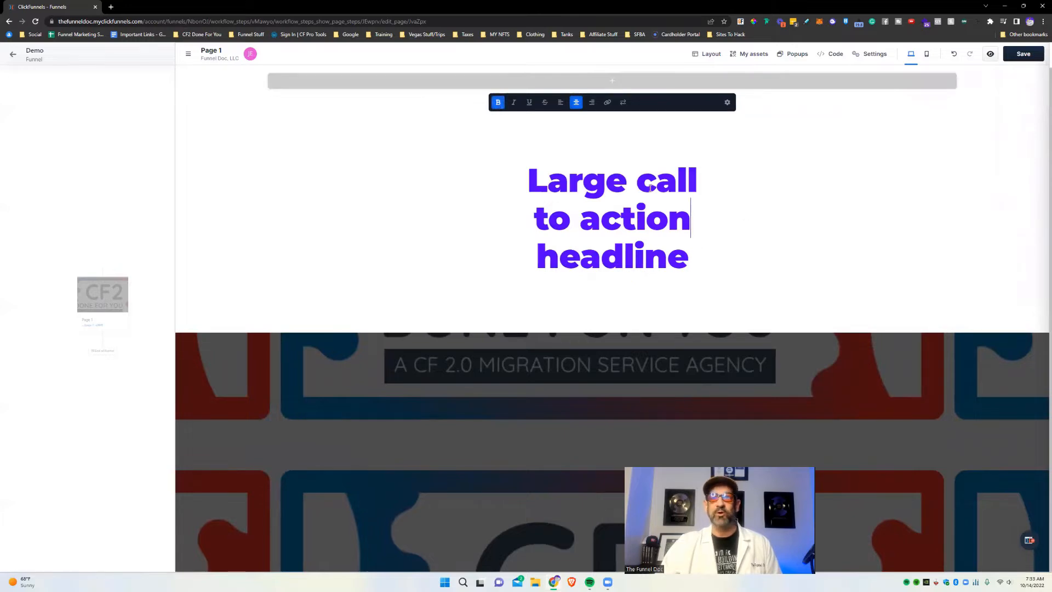
{"action": "left_click", "coordinate": [677, 184]}
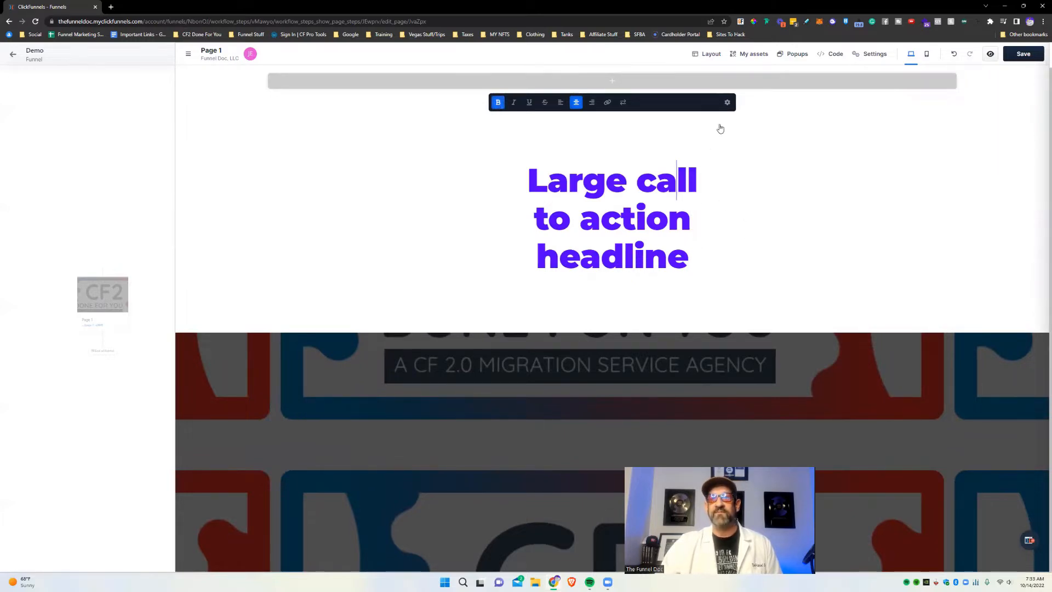
{"action": "left_click", "coordinate": [728, 103]}
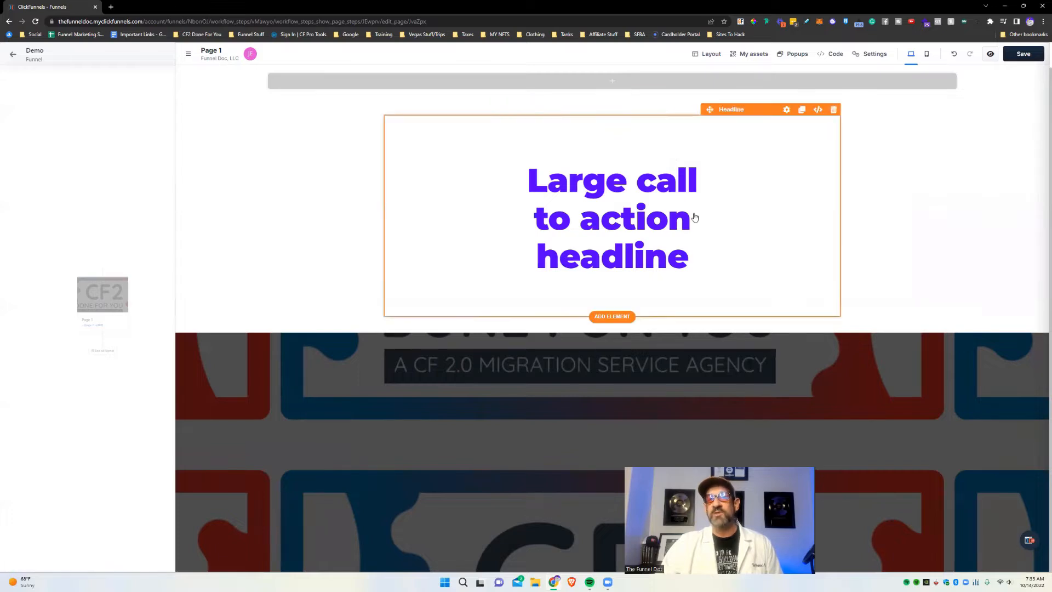
{"action": "left_click", "coordinate": [603, 222]}
{"action": "left_click_drag", "start_coordinate": [629, 230], "coordinate": [699, 241]}
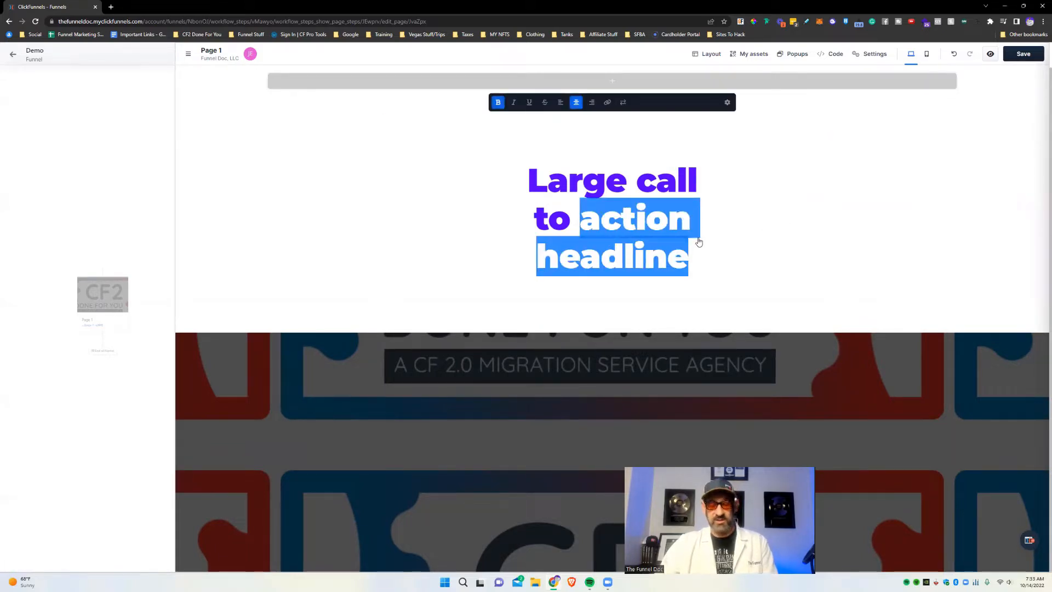
{"action": "key", "text": "BackSpace"}
{"action": "key", "text": "ctrl+z"}
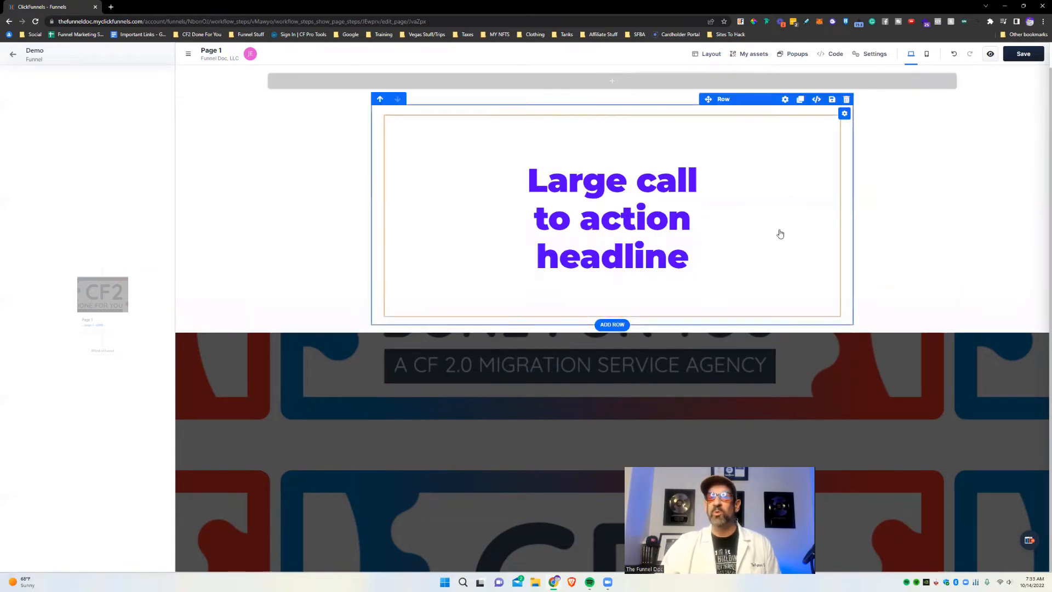
{"action": "left_click", "coordinate": [667, 206]}
{"action": "right_click", "coordinate": [669, 204]}
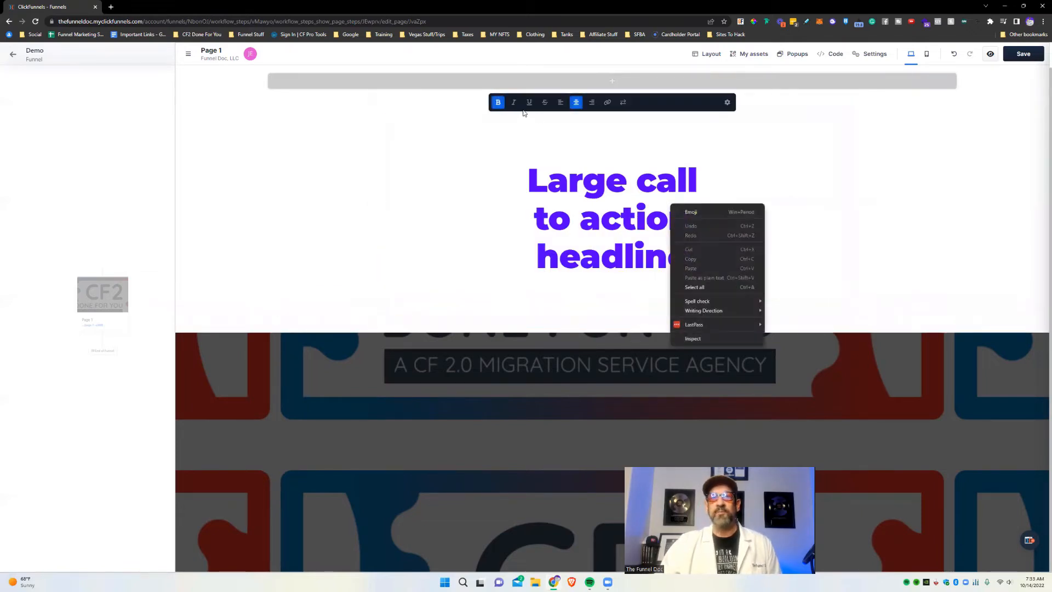
{"action": "key", "text": "Escape"}
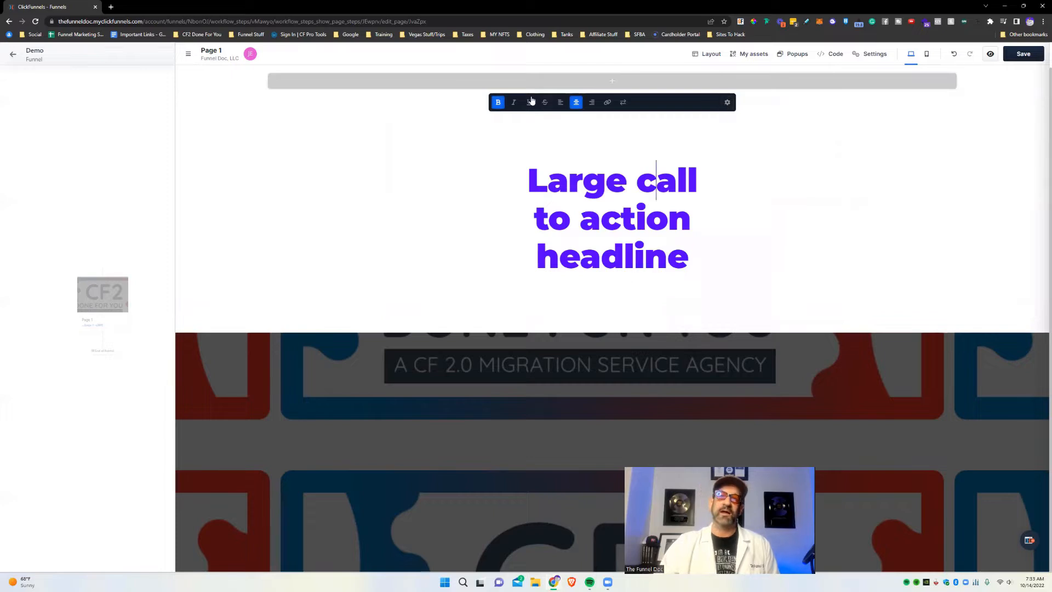
{"action": "left_click", "coordinate": [727, 103]}
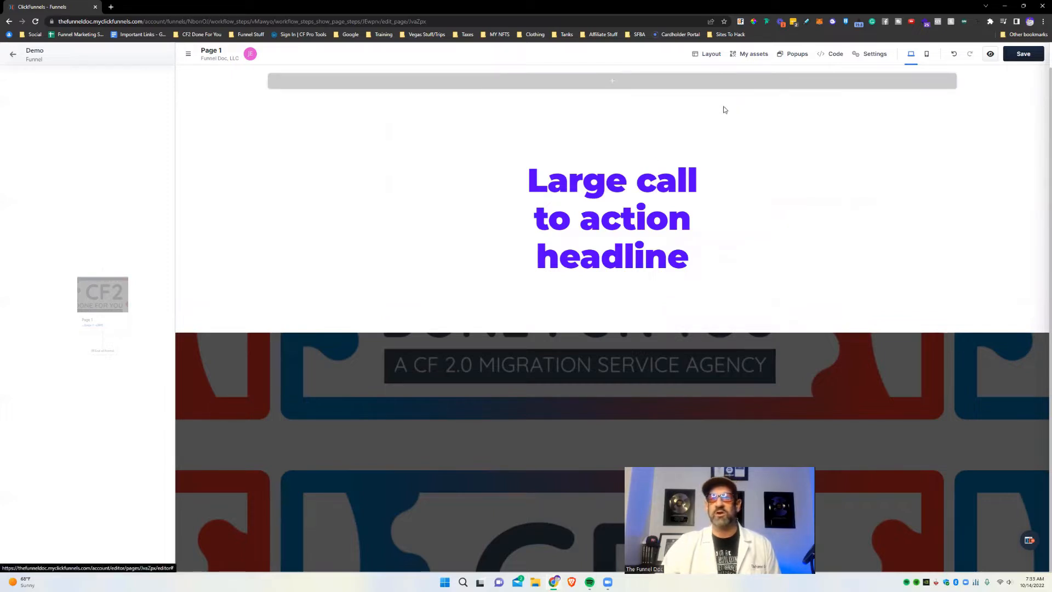
{"action": "left_click", "coordinate": [674, 187]}
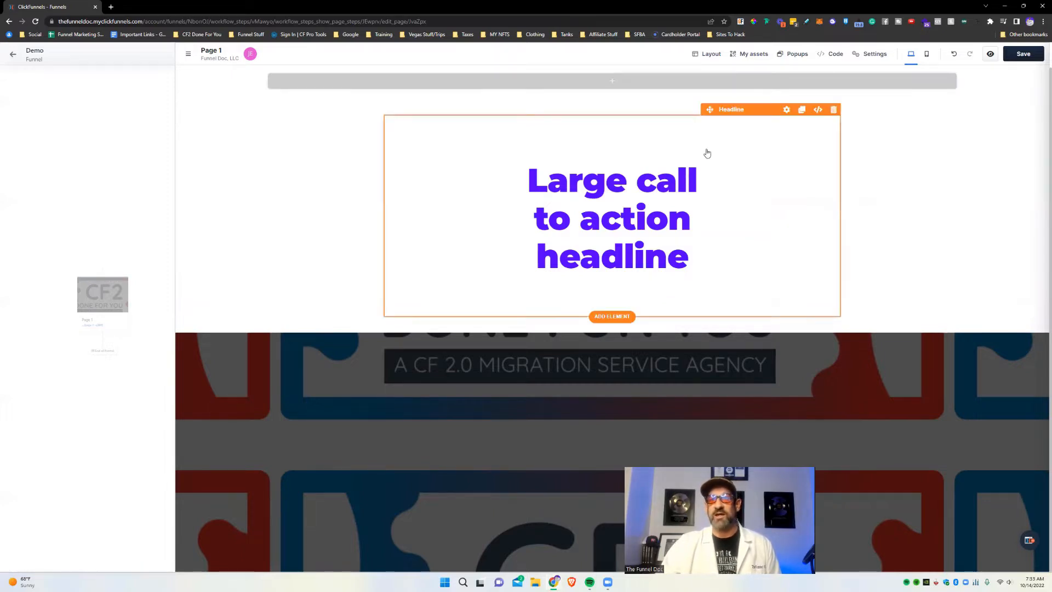
Try the Semi-Bold font weight in the headline's typography settings, then set the weight to Medium.
{"action": "left_click", "coordinate": [788, 107]}
{"action": "left_click", "coordinate": [972, 285]}
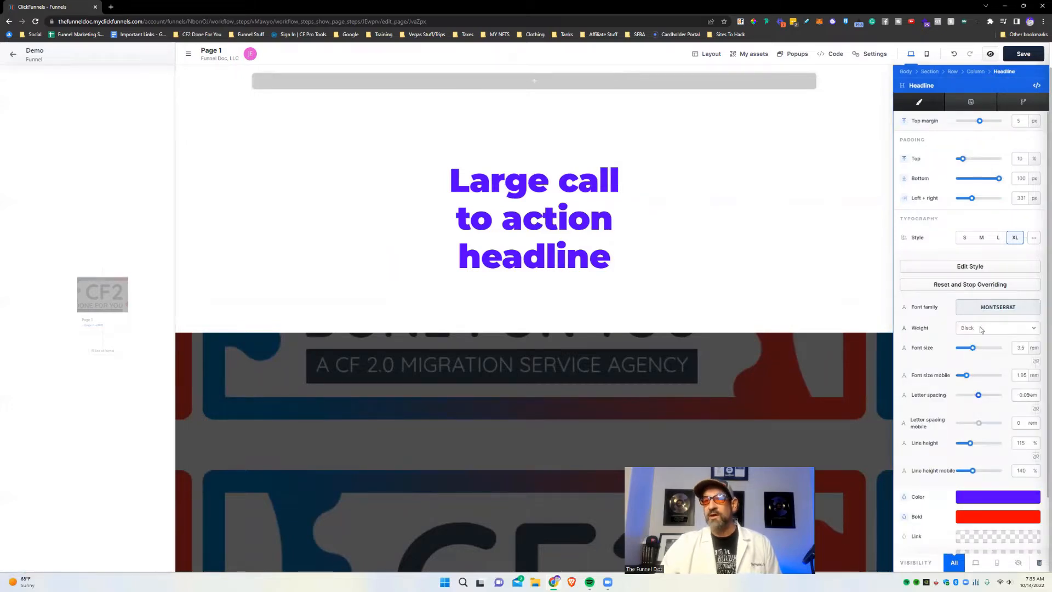
{"action": "left_click", "coordinate": [980, 329]}
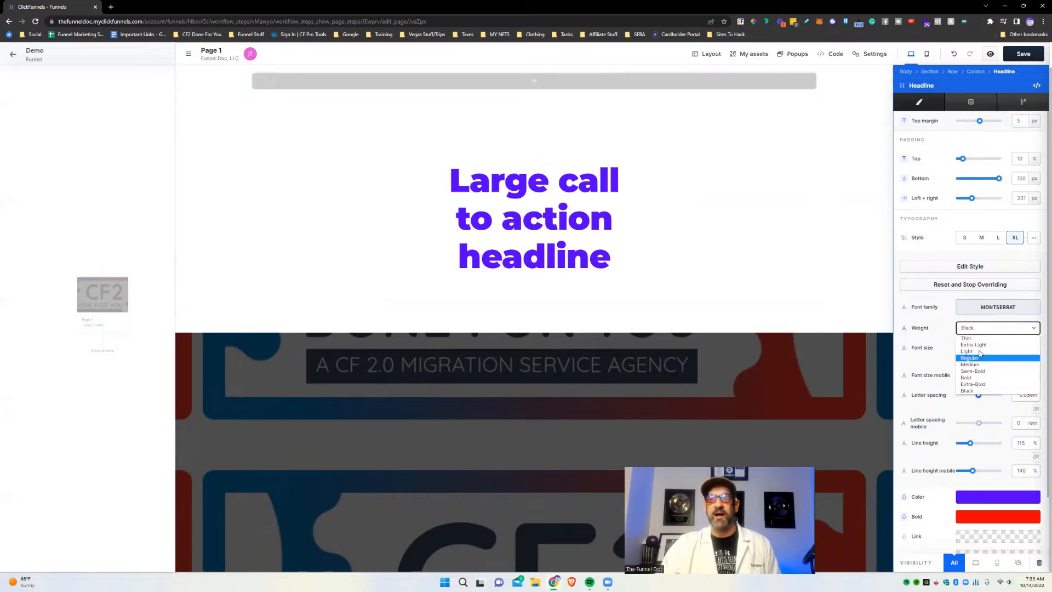
{"action": "left_click", "coordinate": [973, 371]}
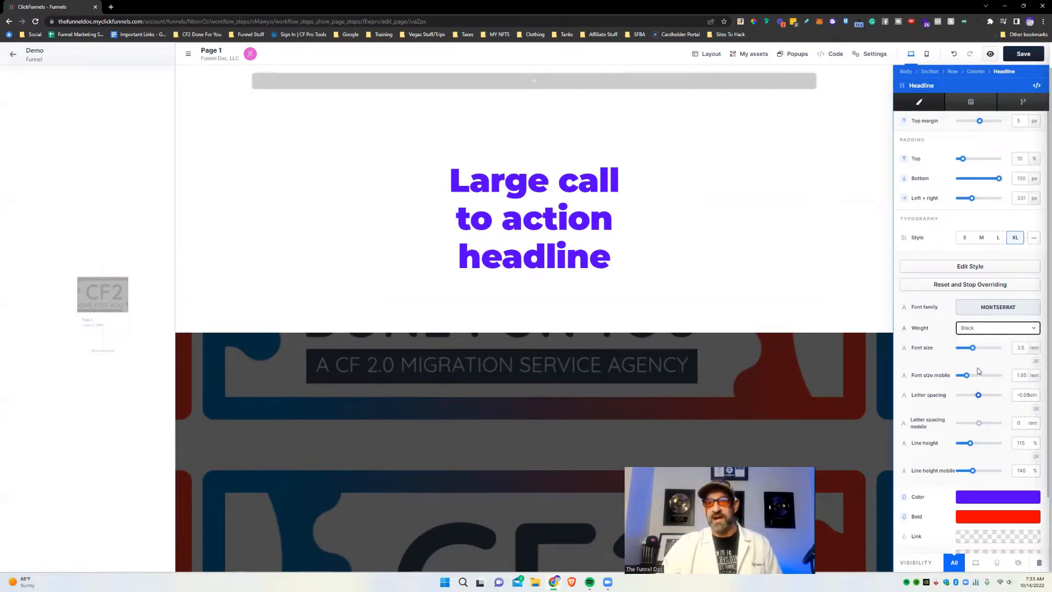
{"action": "left_click", "coordinate": [981, 328]}
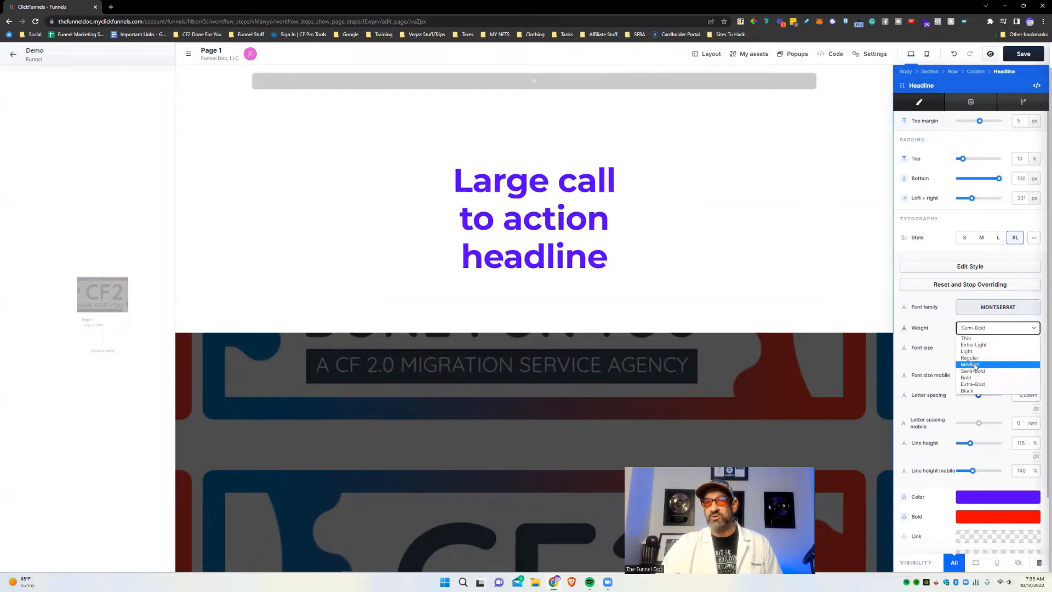
{"action": "left_click", "coordinate": [971, 365]}
Make only the word "action" in the headline bold.
{"action": "left_click", "coordinate": [675, 196]}
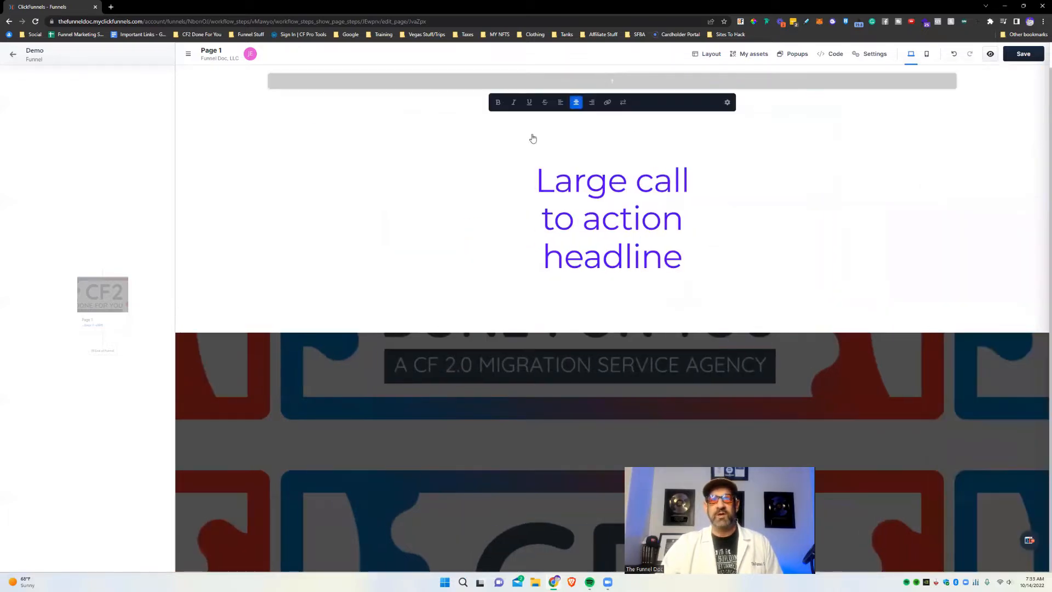
{"action": "left_click_drag", "start_coordinate": [567, 212], "coordinate": [772, 225]}
{"action": "left_click", "coordinate": [498, 102]}
{"action": "left_click", "coordinate": [906, 253]}
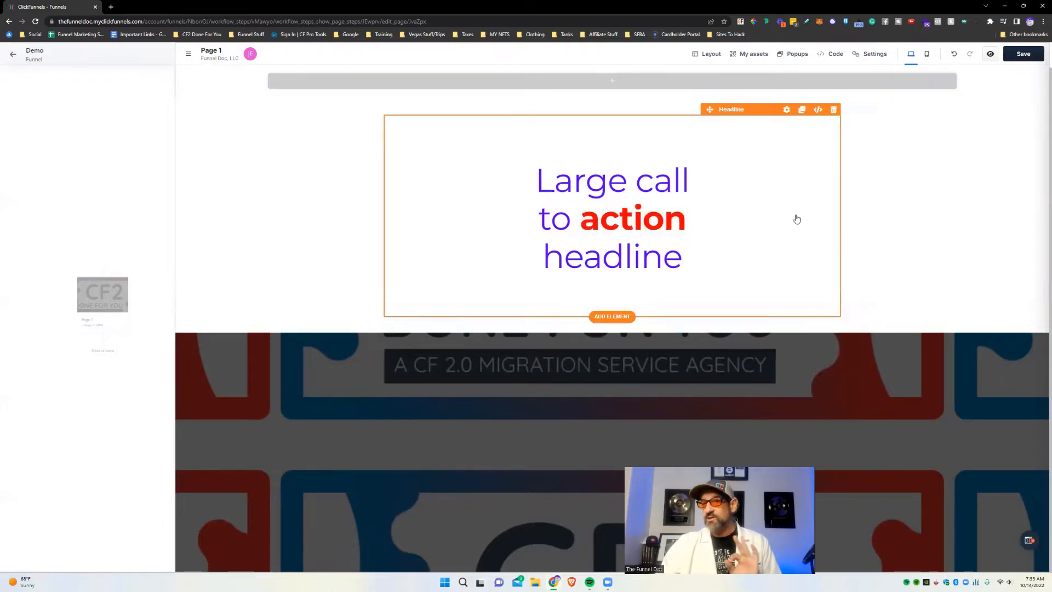
{"action": "left_click", "coordinate": [729, 216]}
{"action": "left_click", "coordinate": [838, 204]}
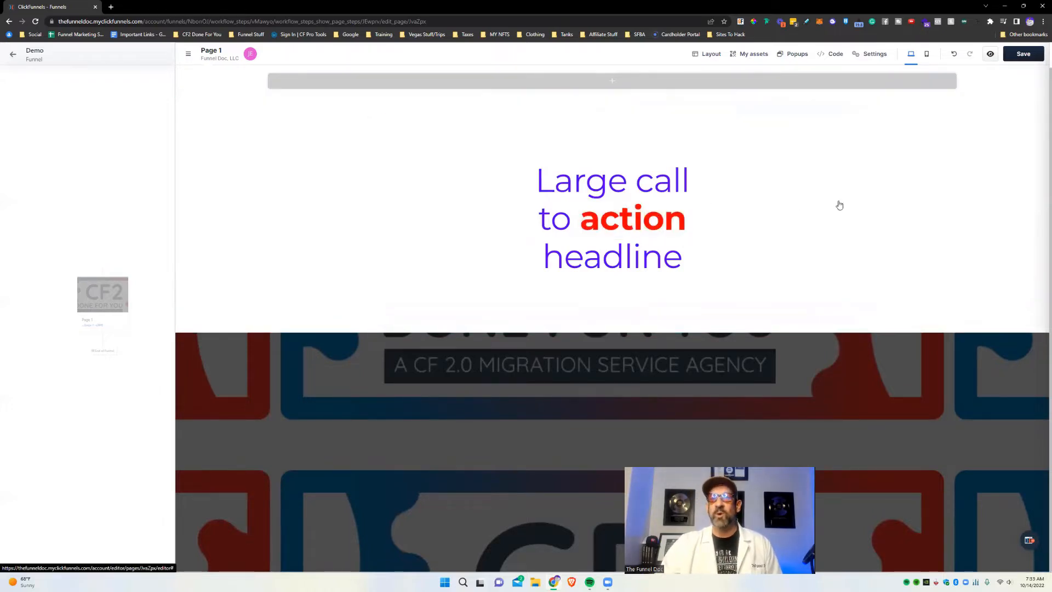
Reopen the headline settings, try the Semi-Bold font weight and settle on Black.
{"action": "left_click", "coordinate": [713, 194]}
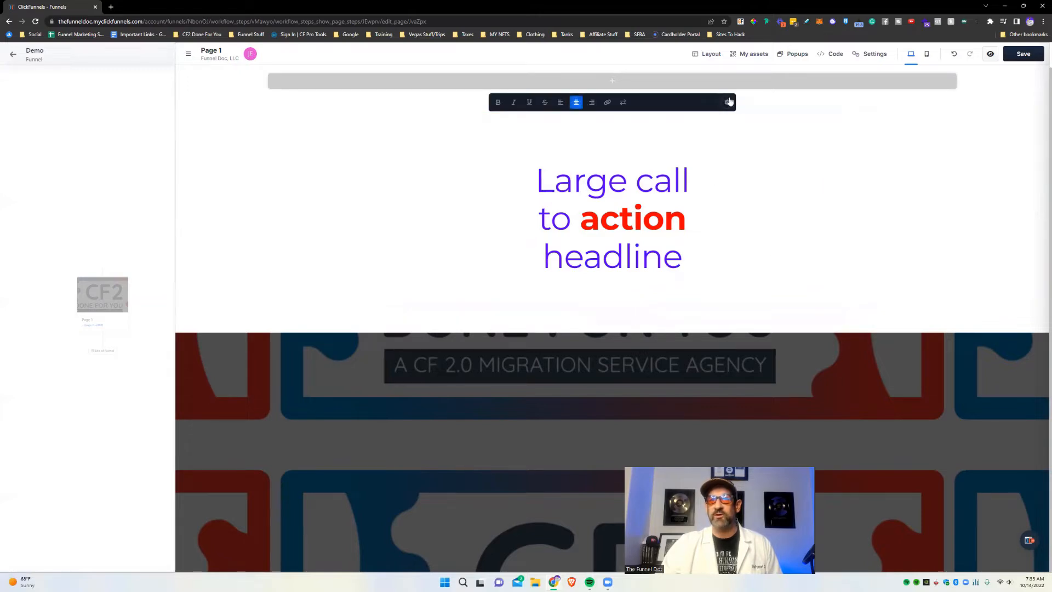
{"action": "left_click", "coordinate": [728, 102]}
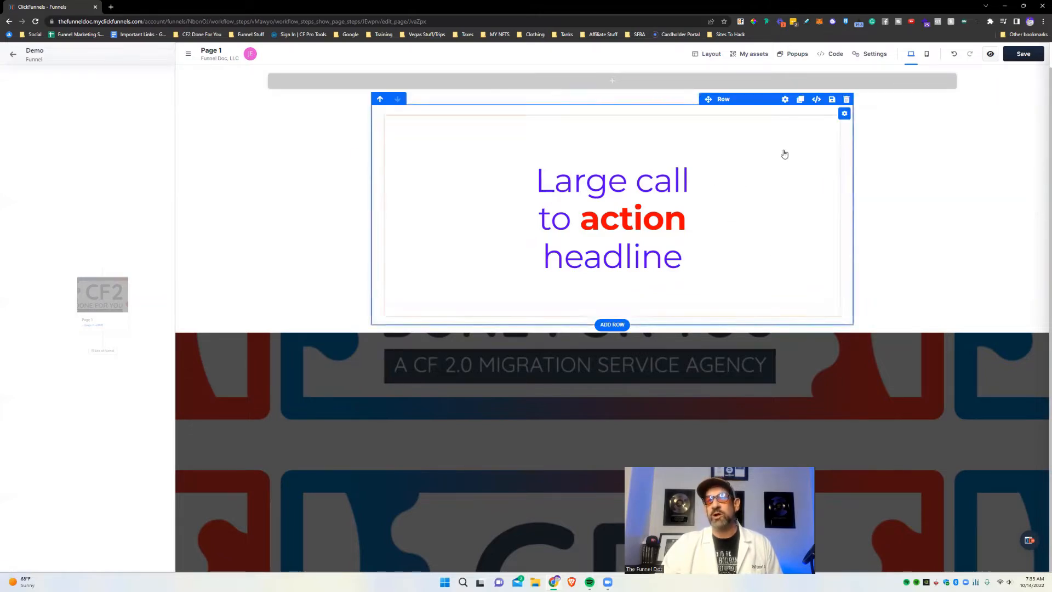
{"action": "left_click", "coordinate": [784, 125]}
{"action": "left_click", "coordinate": [787, 108]}
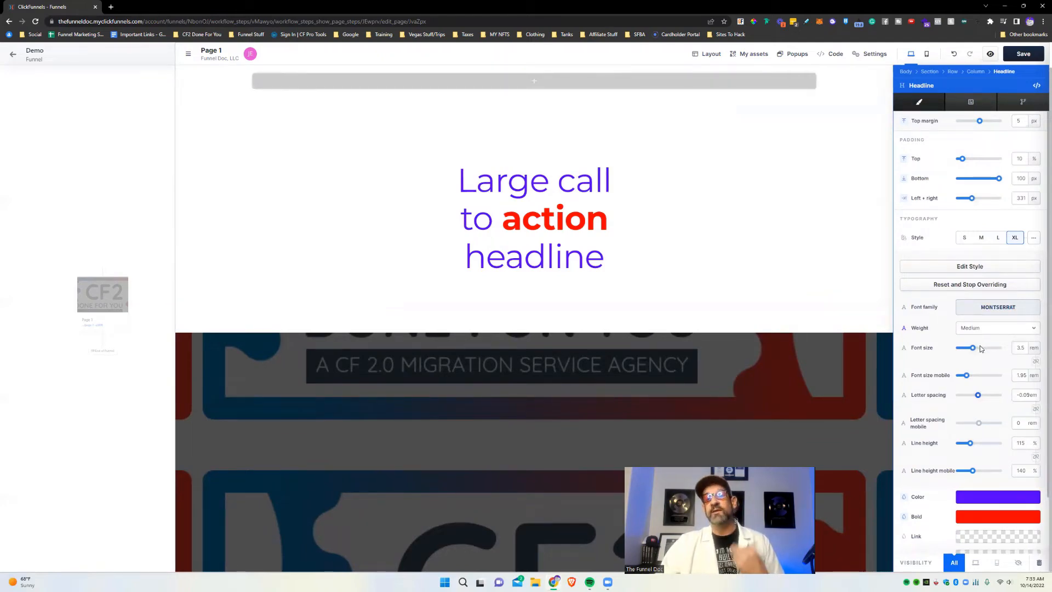
{"action": "scroll", "coordinate": [970, 384], "scroll_direction": "down", "scroll_amount": 2}
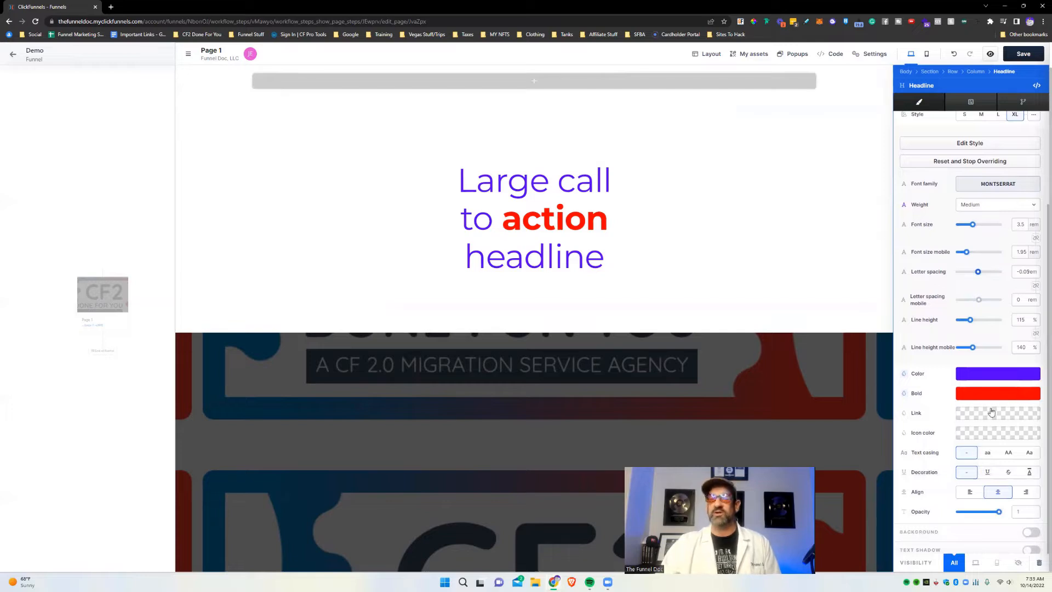
{"action": "left_click", "coordinate": [980, 207]}
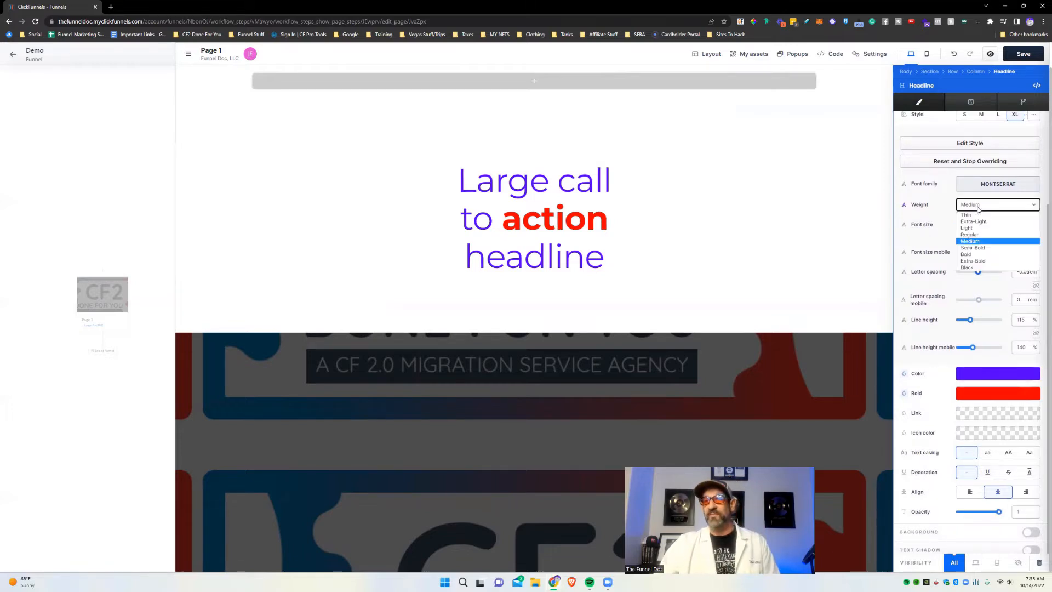
{"action": "left_click", "coordinate": [981, 249]}
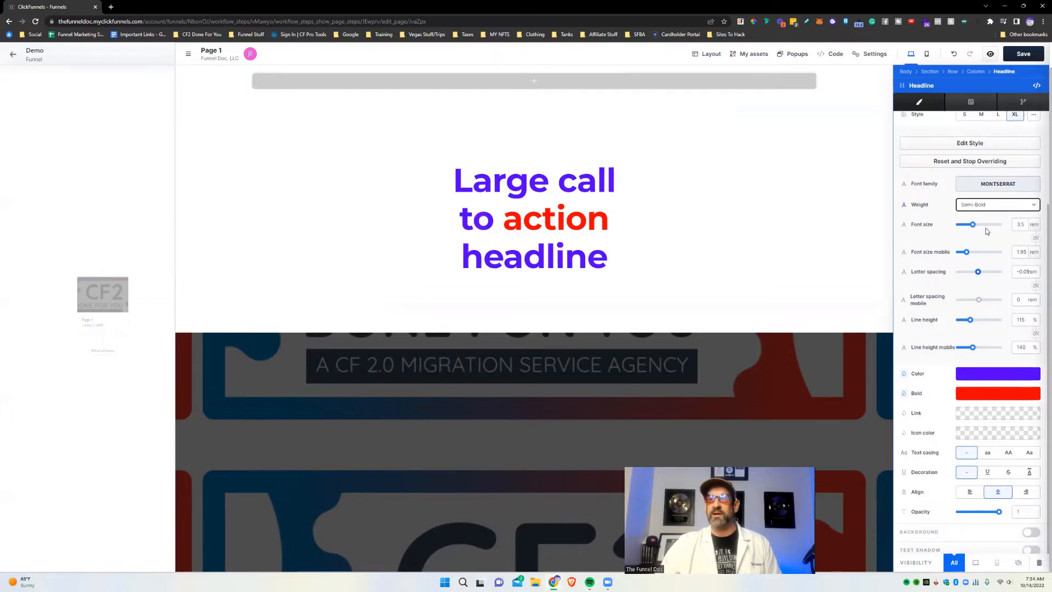
{"action": "left_click", "coordinate": [980, 211]}
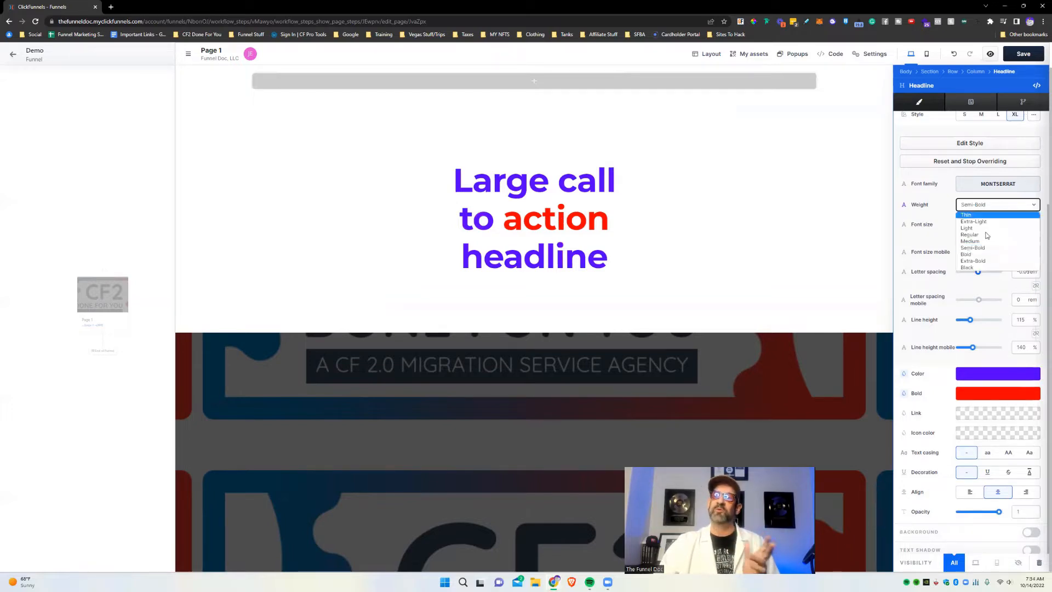
{"action": "left_click", "coordinate": [995, 267]}
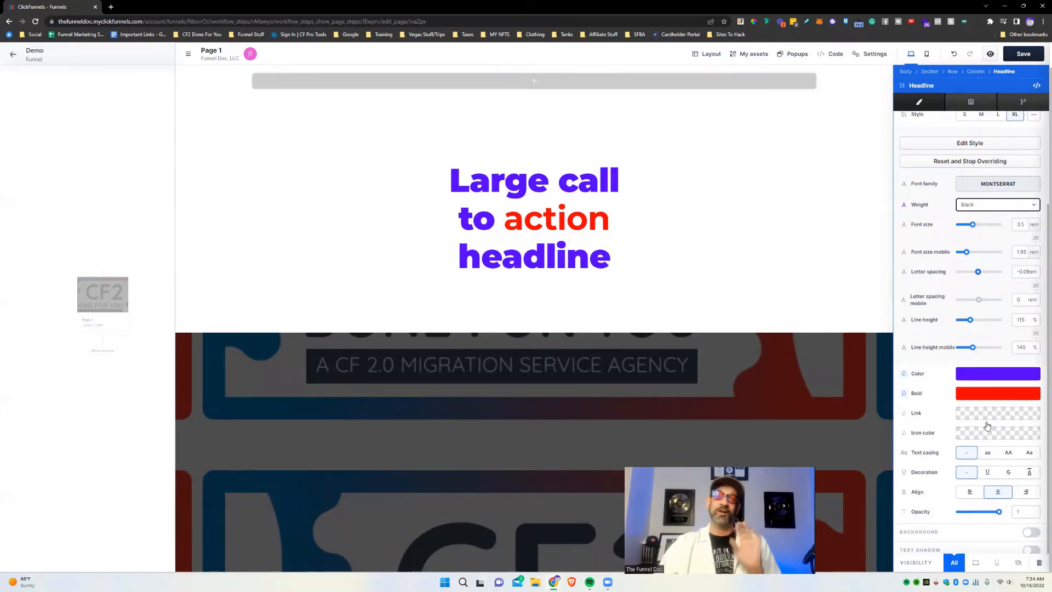
Examine the color picker for the headline's links without choosing a color.
{"action": "scroll", "coordinate": [1002, 376], "scroll_direction": "down", "scroll_amount": 1}
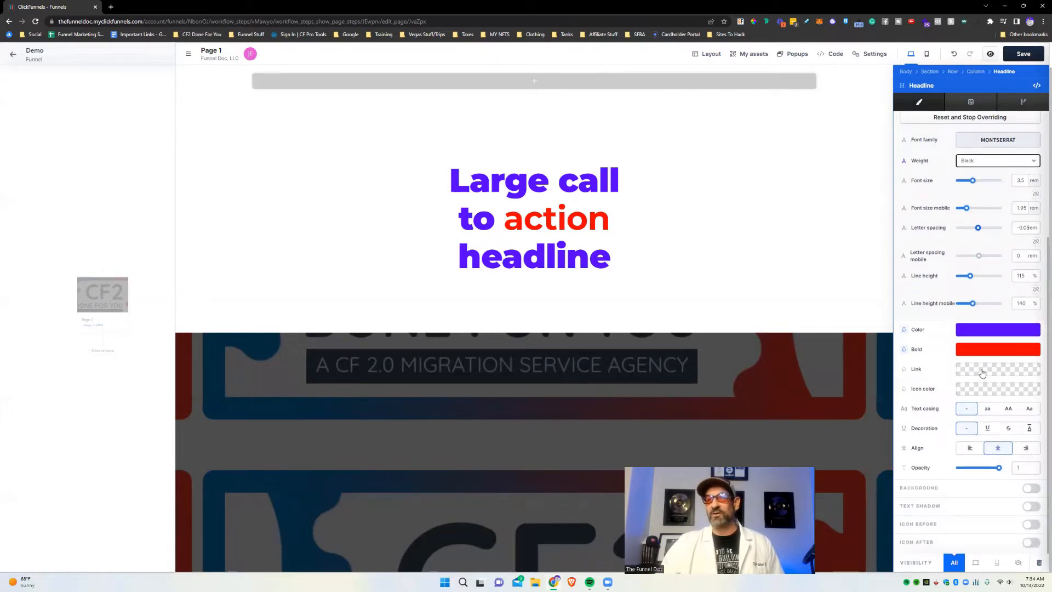
{"action": "left_click", "coordinate": [871, 56]}
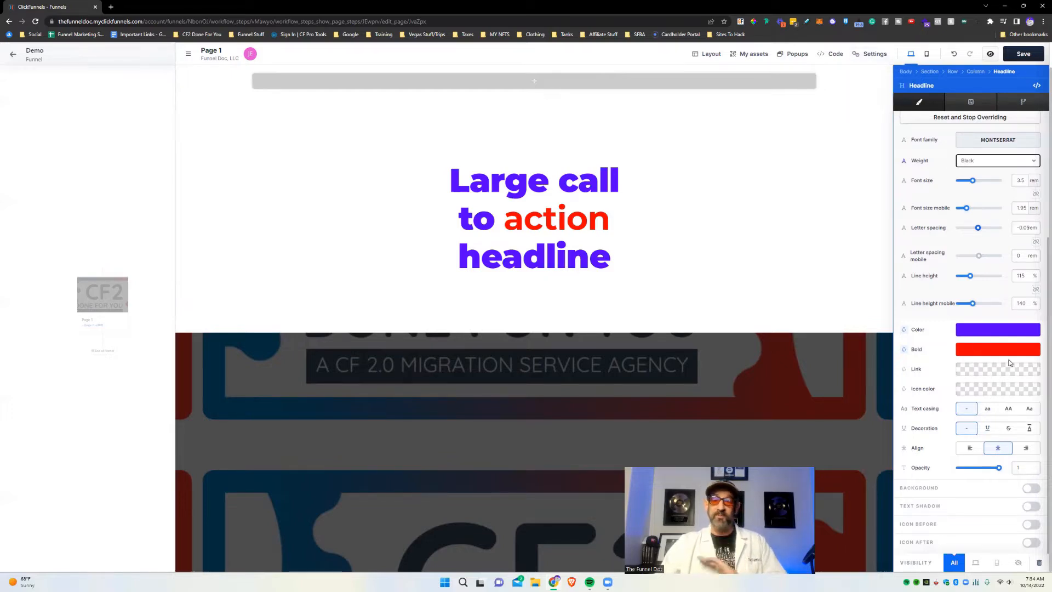
{"action": "left_click", "coordinate": [984, 375]}
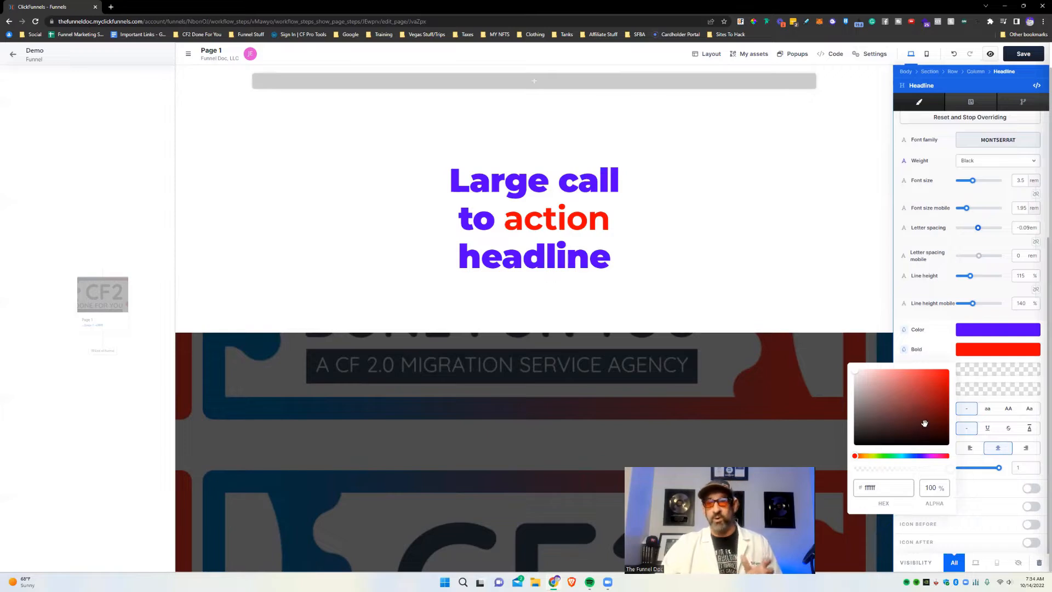
{"action": "left_click", "coordinate": [926, 361]}
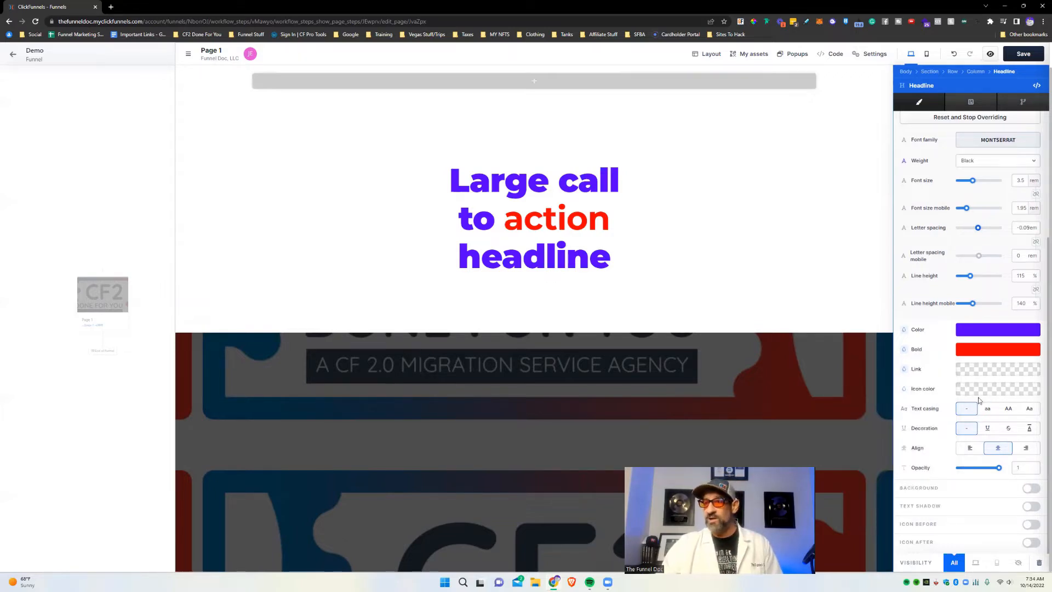
Set the headline's icon color to teal, hex 009bb3.
{"action": "left_click", "coordinate": [999, 390]}
{"action": "left_click", "coordinate": [931, 349]}
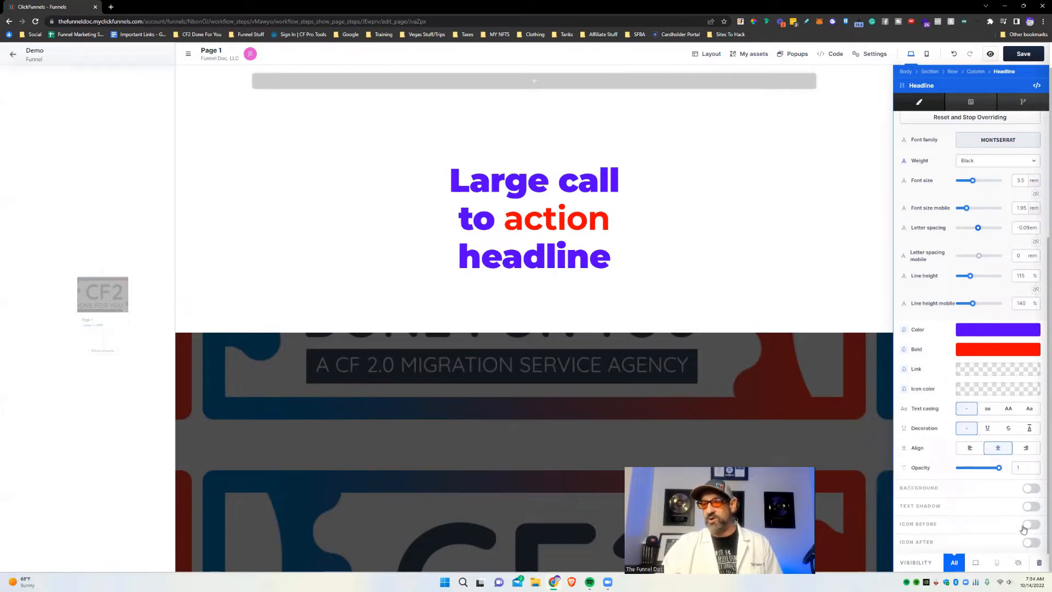
{"action": "left_click", "coordinate": [993, 389]}
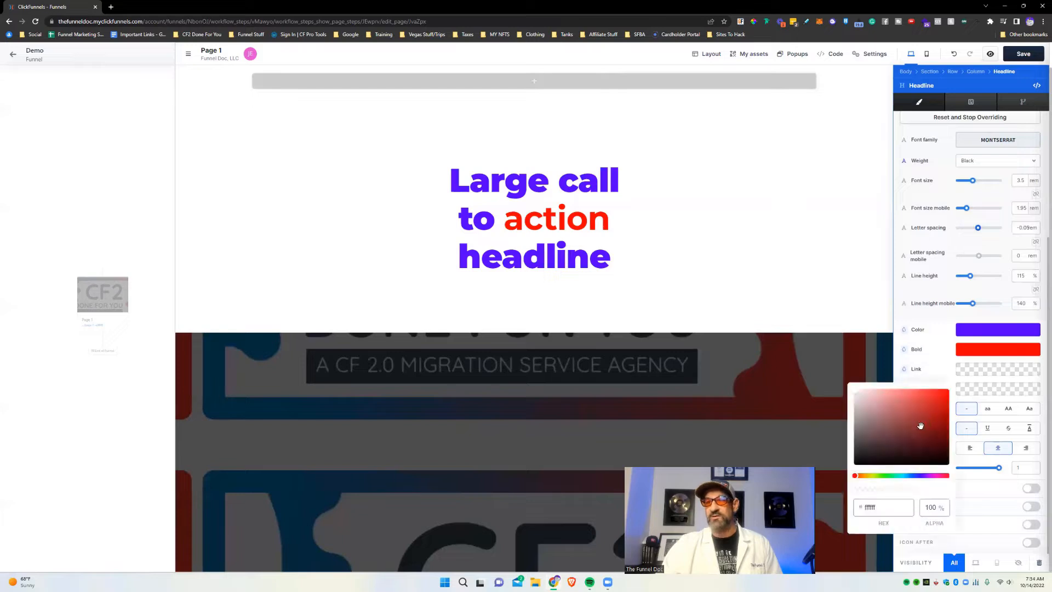
{"action": "left_click", "coordinate": [902, 475]}
{"action": "left_click", "coordinate": [923, 431]}
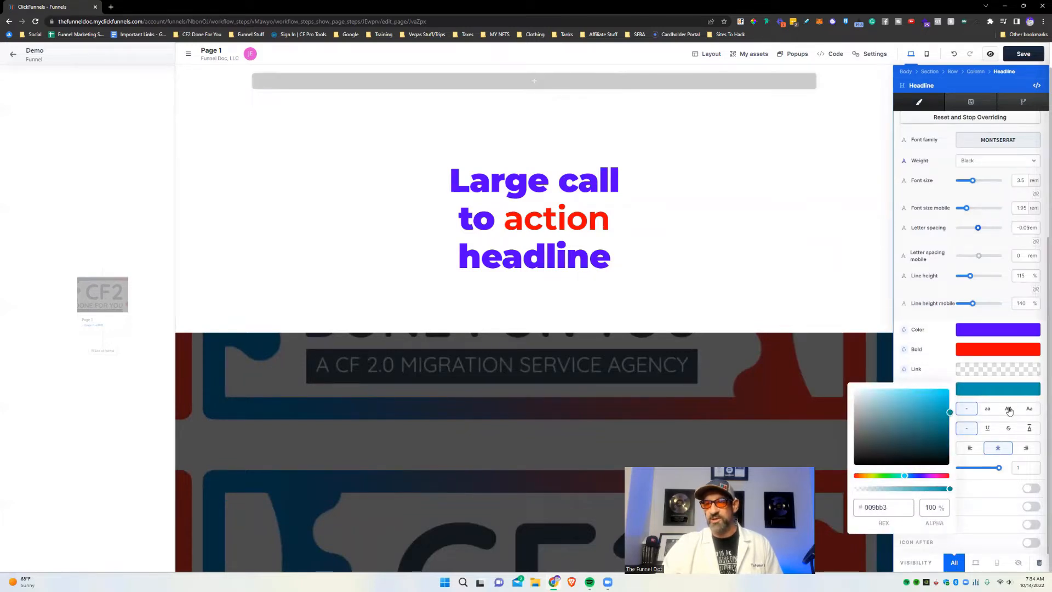
{"action": "left_click", "coordinate": [926, 347]}
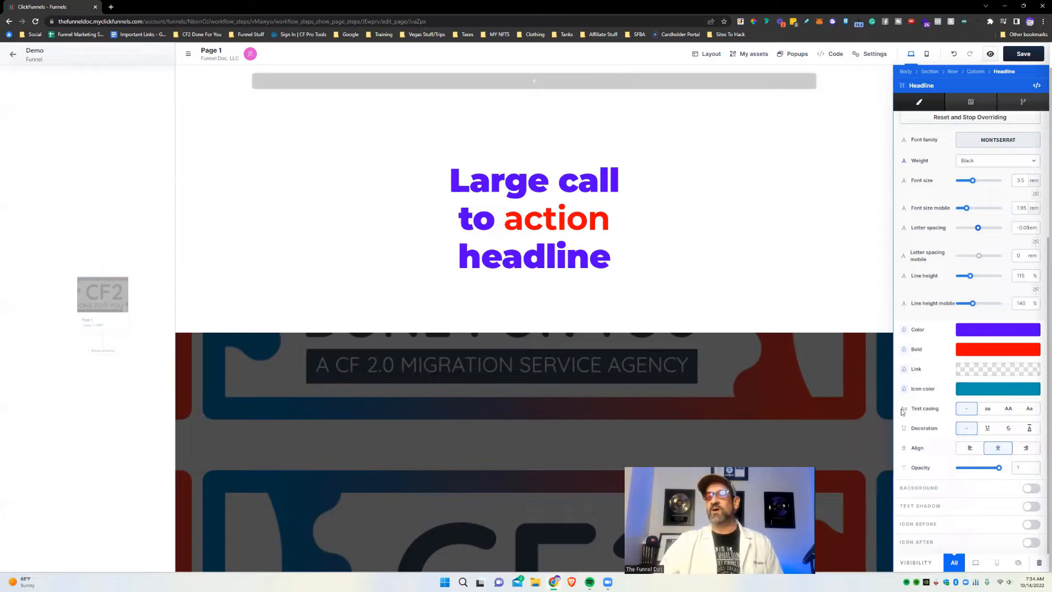
Try lowercase, uppercase and capitalized text casing on the headline and return it to no casing.
{"action": "left_click", "coordinate": [986, 414]}
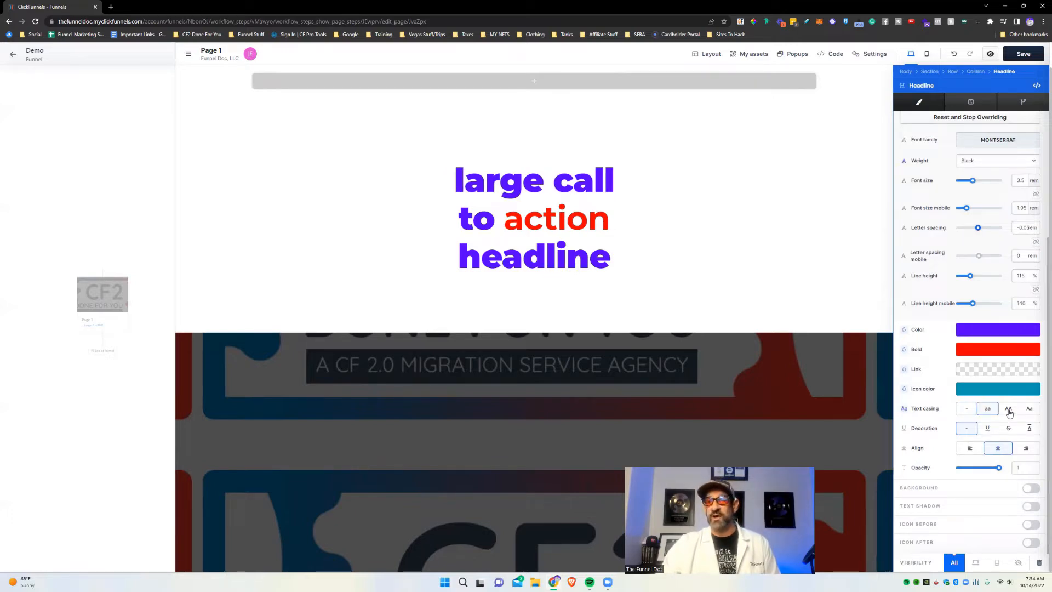
{"action": "left_click", "coordinate": [1008, 409]}
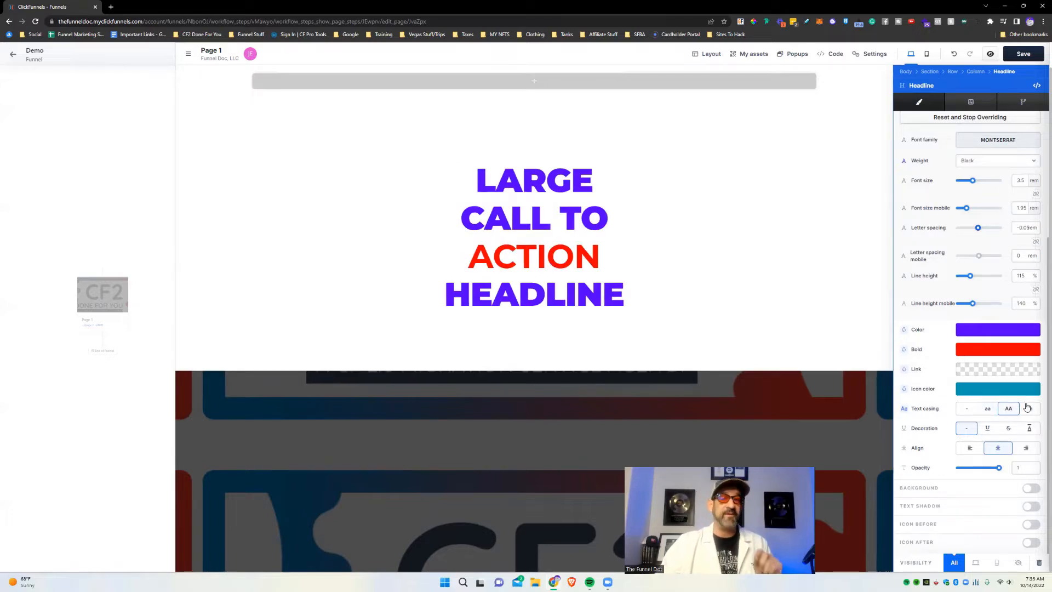
{"action": "left_click", "coordinate": [1029, 410]}
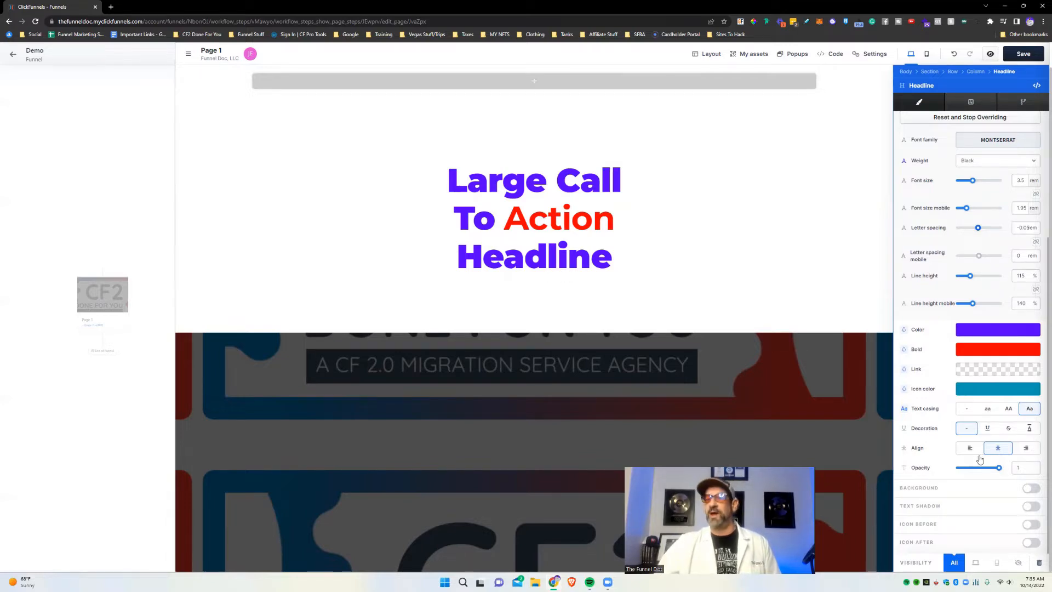
{"action": "left_click", "coordinate": [968, 415]}
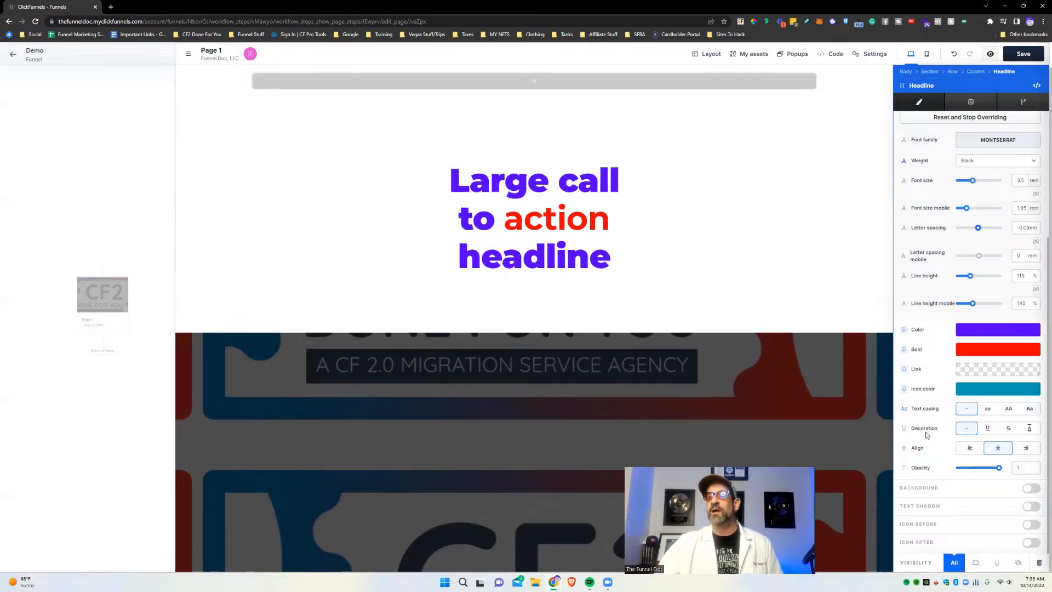
Try the underline, strikethrough and overline decorations on the headline and return it to no decoration.
{"action": "left_click", "coordinate": [989, 430]}
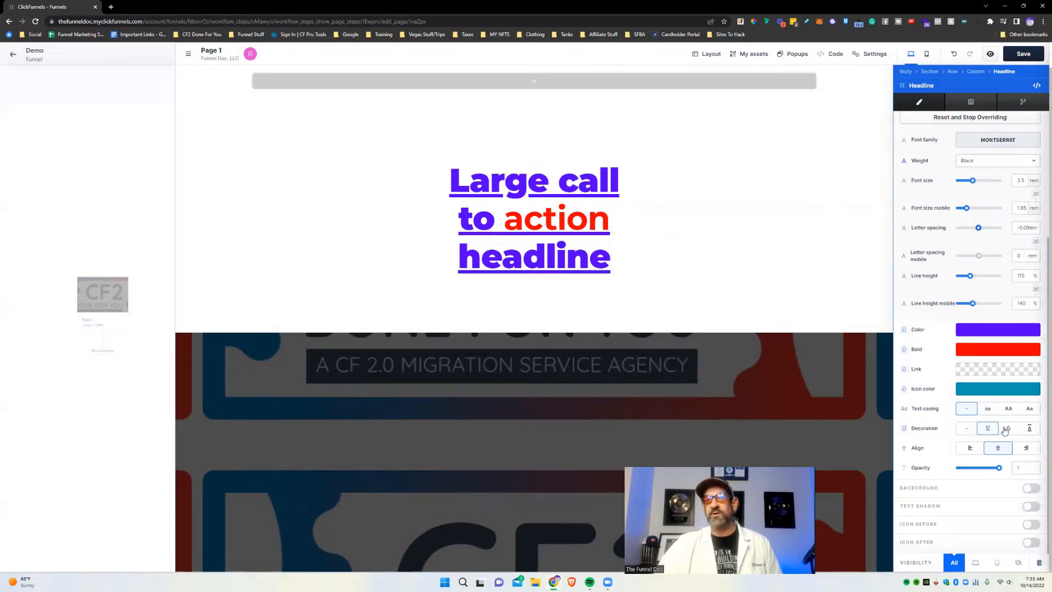
{"action": "left_click", "coordinate": [1004, 430]}
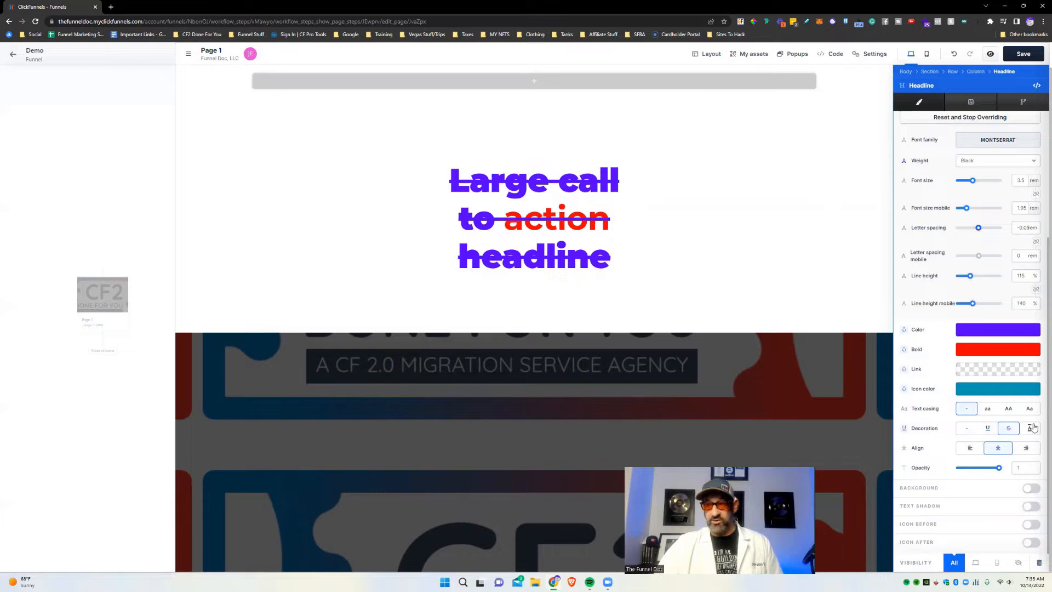
{"action": "left_click", "coordinate": [1031, 429]}
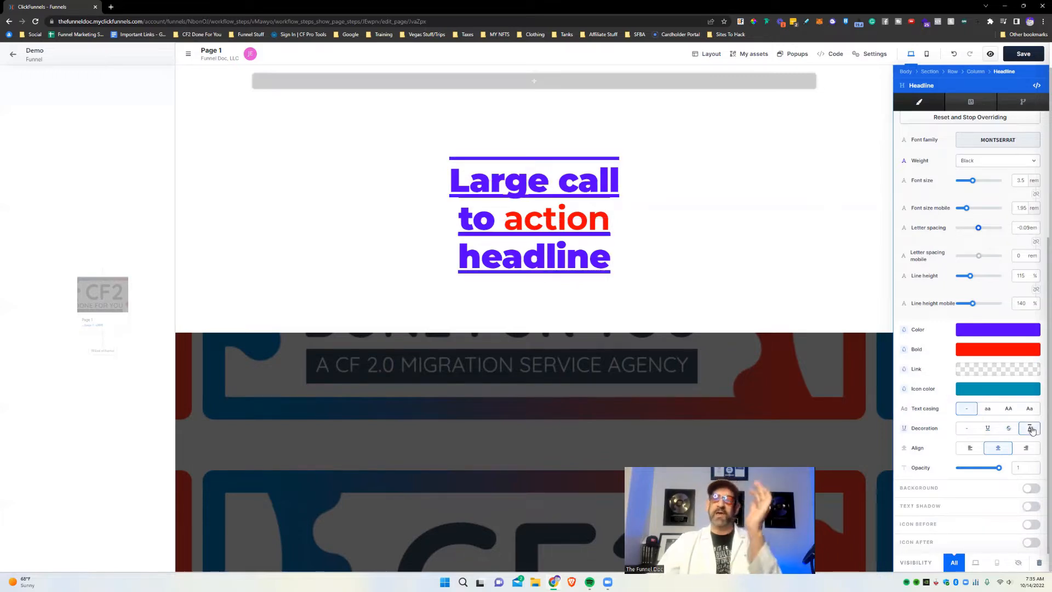
{"action": "right_click", "coordinate": [1031, 429]}
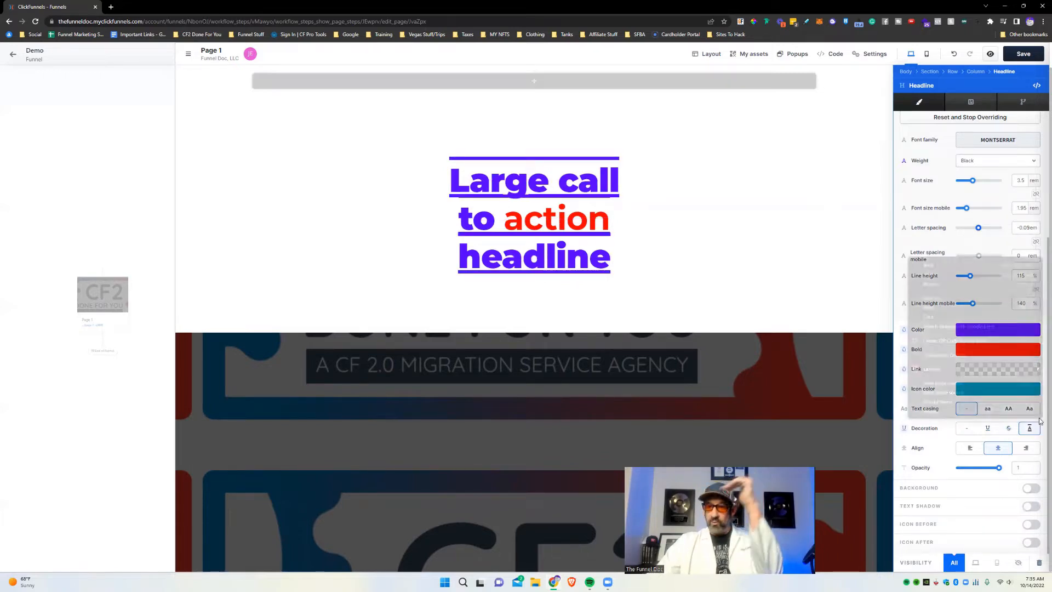
{"action": "left_click", "coordinate": [935, 455]}
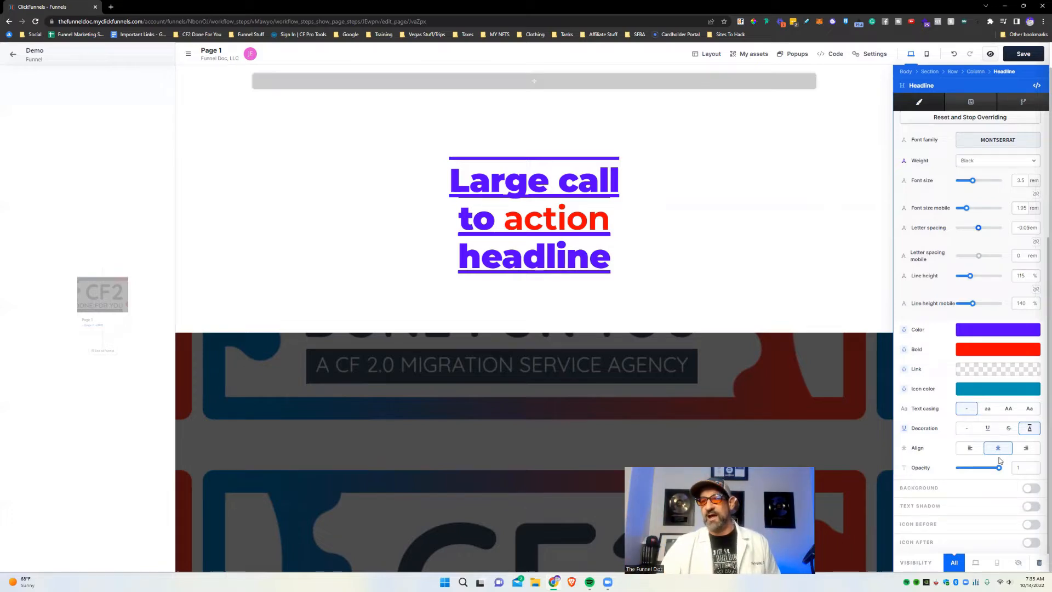
{"action": "left_click", "coordinate": [966, 429]}
Try left and right alignment for the headline text and return it to centered.
{"action": "left_click", "coordinate": [970, 448]}
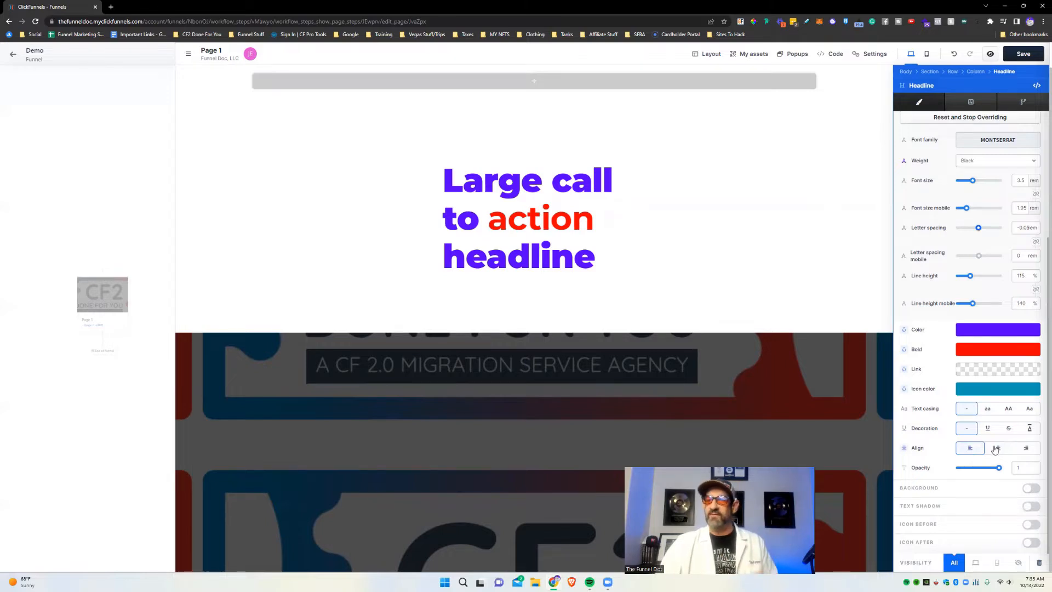
{"action": "left_click", "coordinate": [998, 449]}
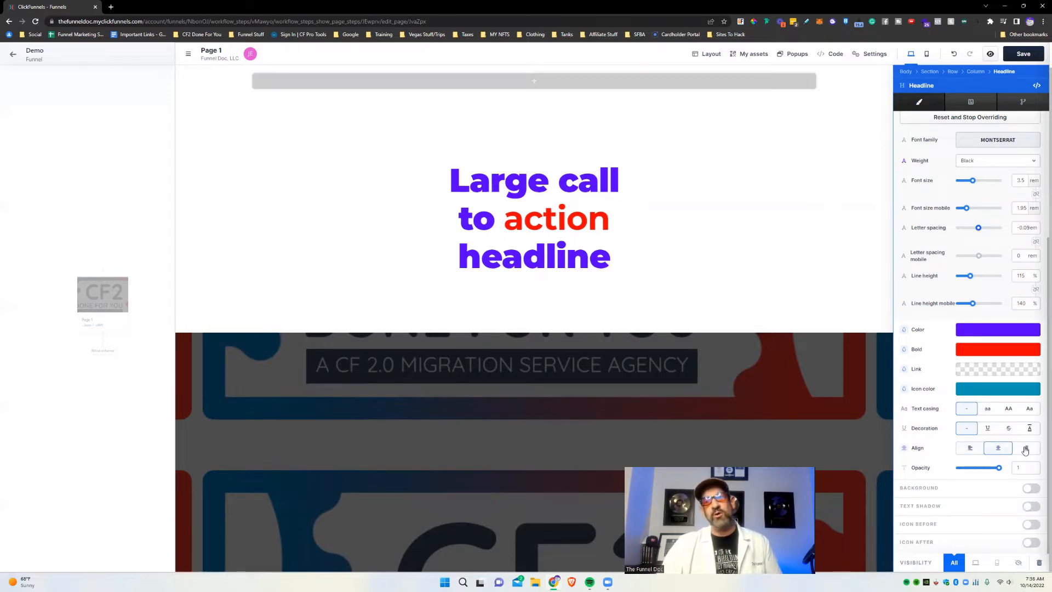
{"action": "left_click", "coordinate": [1027, 454]}
{"action": "left_click", "coordinate": [999, 451]}
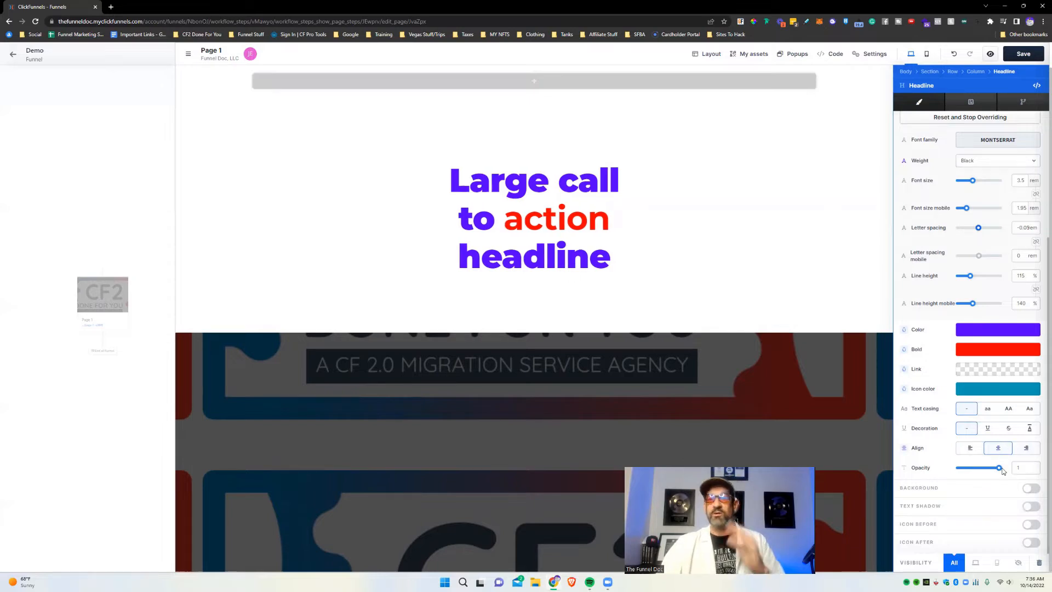
Try an opacity of 0.35 on the headline and restore it to 1.
{"action": "right_click", "coordinate": [1002, 470]}
{"action": "left_click", "coordinate": [952, 476]}
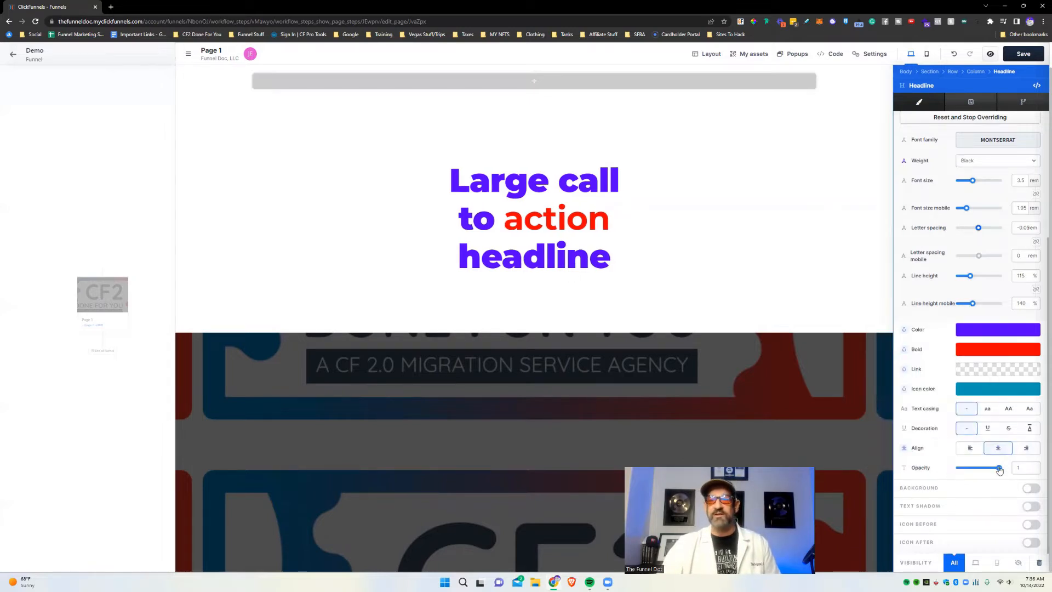
{"action": "left_click_drag", "start_coordinate": [999, 469], "coordinate": [974, 469]}
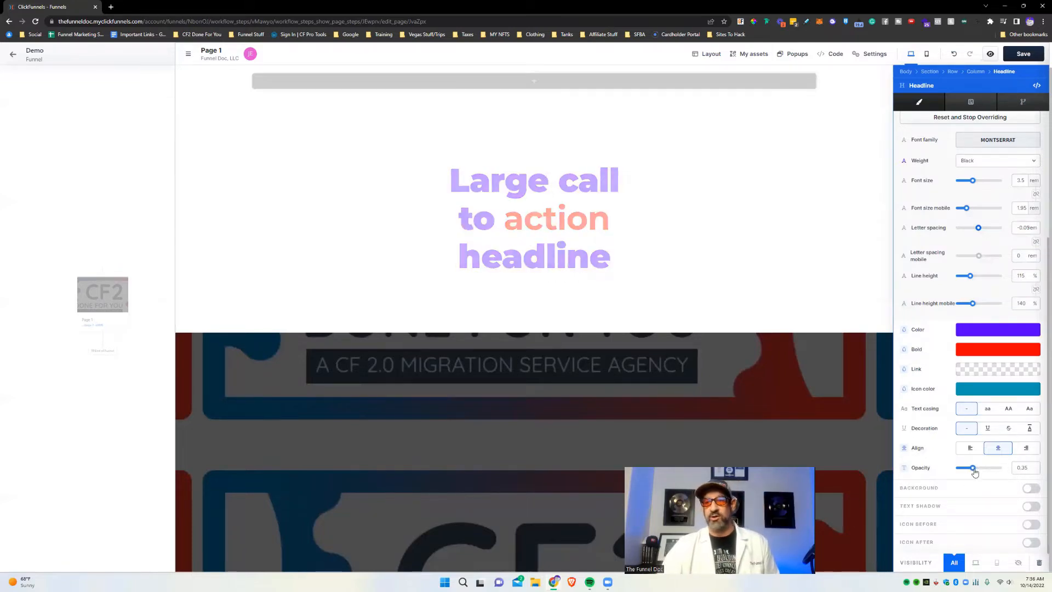
{"action": "left_click_drag", "start_coordinate": [974, 471], "coordinate": [999, 468]}
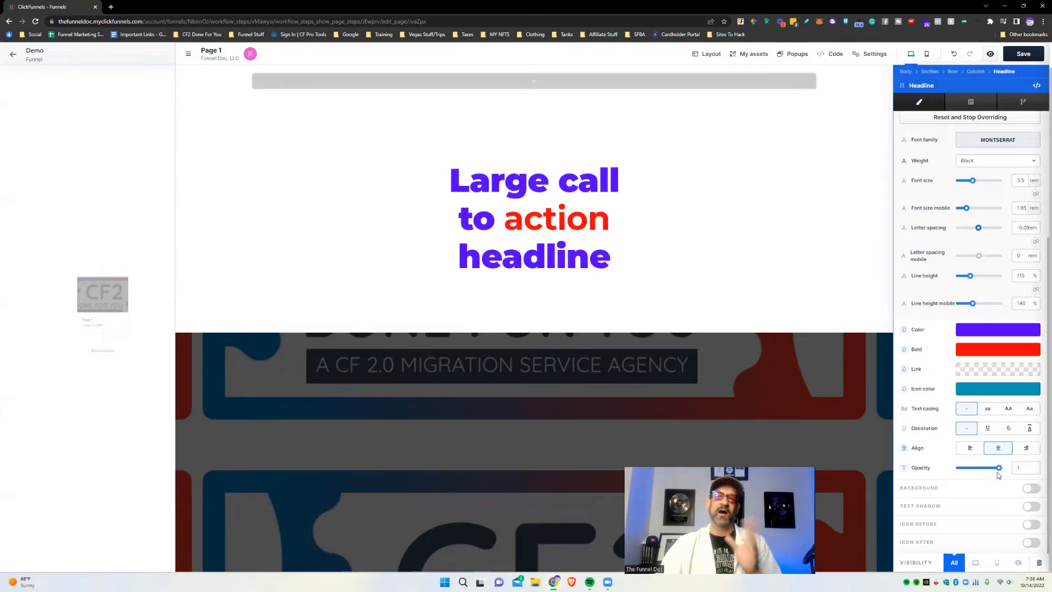
Enable the headline's background and use the image from the Backgrounds gallery folder as its background image.
{"action": "left_click", "coordinate": [1031, 488]}
{"action": "scroll", "coordinate": [980, 480], "scroll_direction": "down", "scroll_amount": 2}
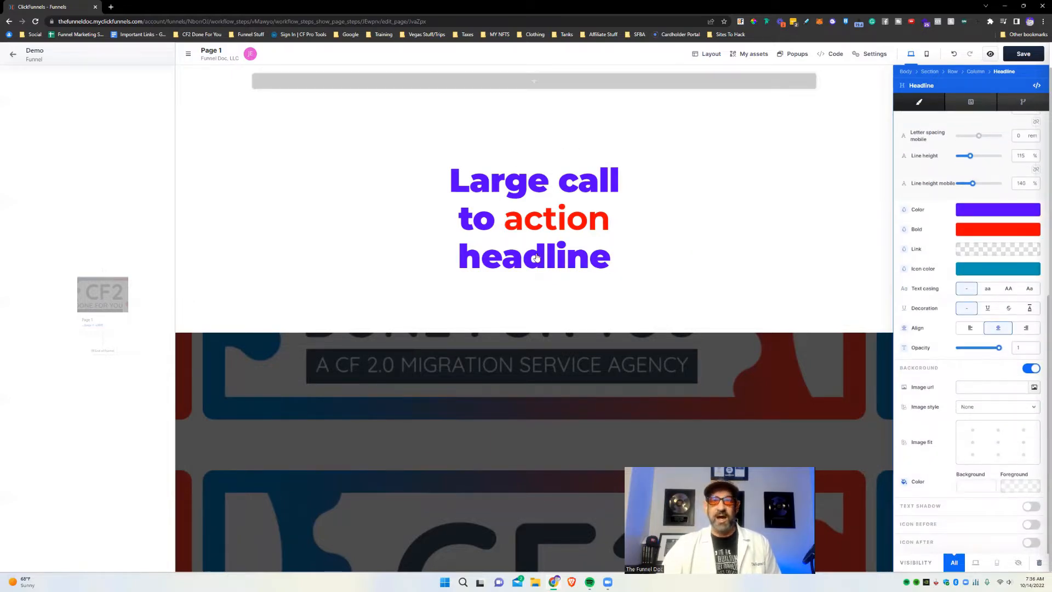
{"action": "left_click", "coordinate": [1034, 387]}
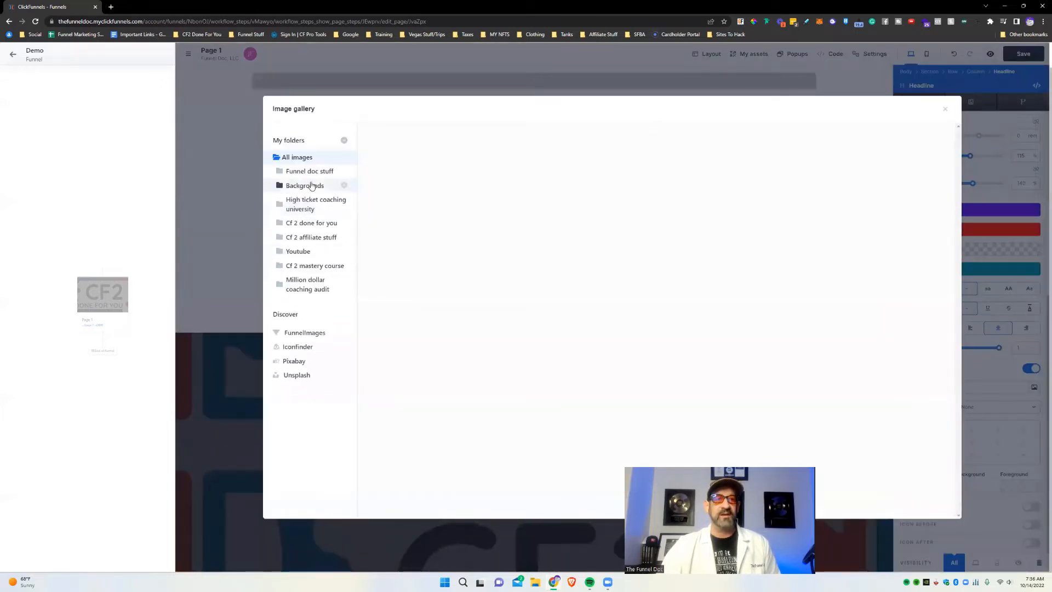
{"action": "left_click", "coordinate": [301, 187]}
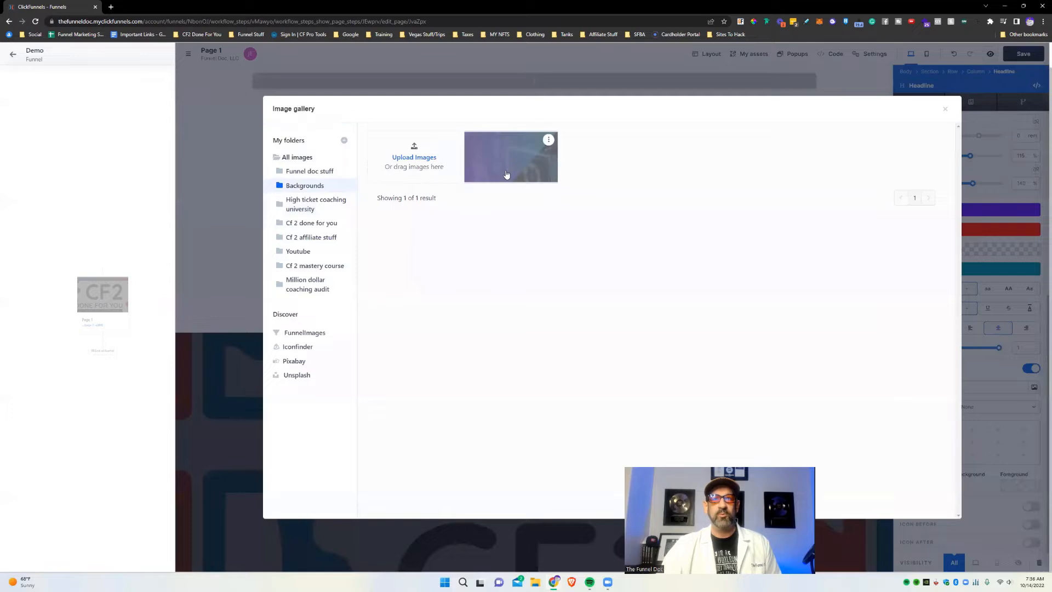
{"action": "left_click", "coordinate": [507, 164]}
{"action": "left_click", "coordinate": [870, 213]}
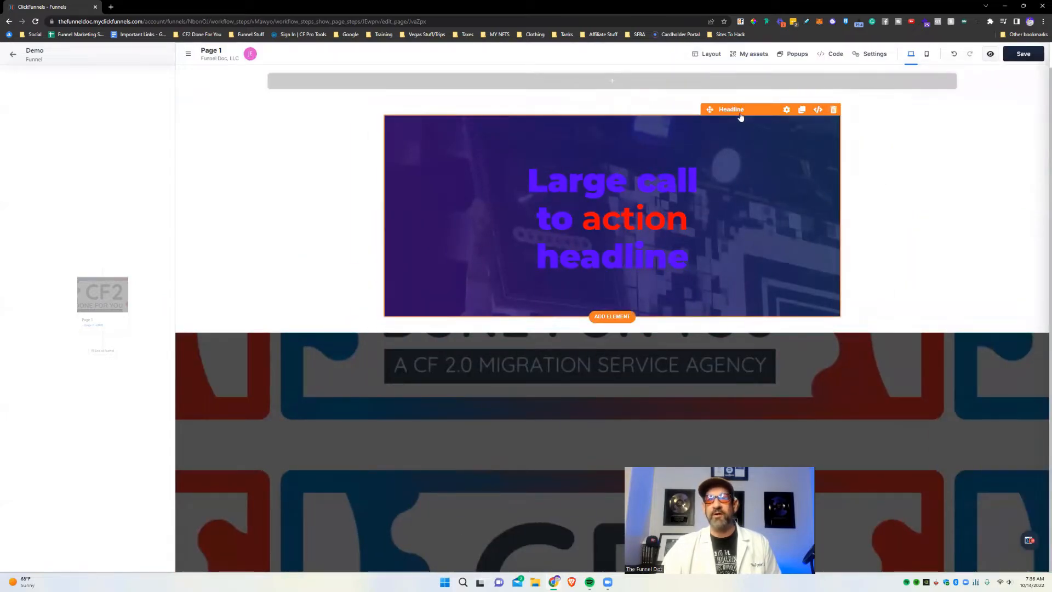
Reopen the headline settings and clear the background image URL.
{"action": "left_click", "coordinate": [787, 110]}
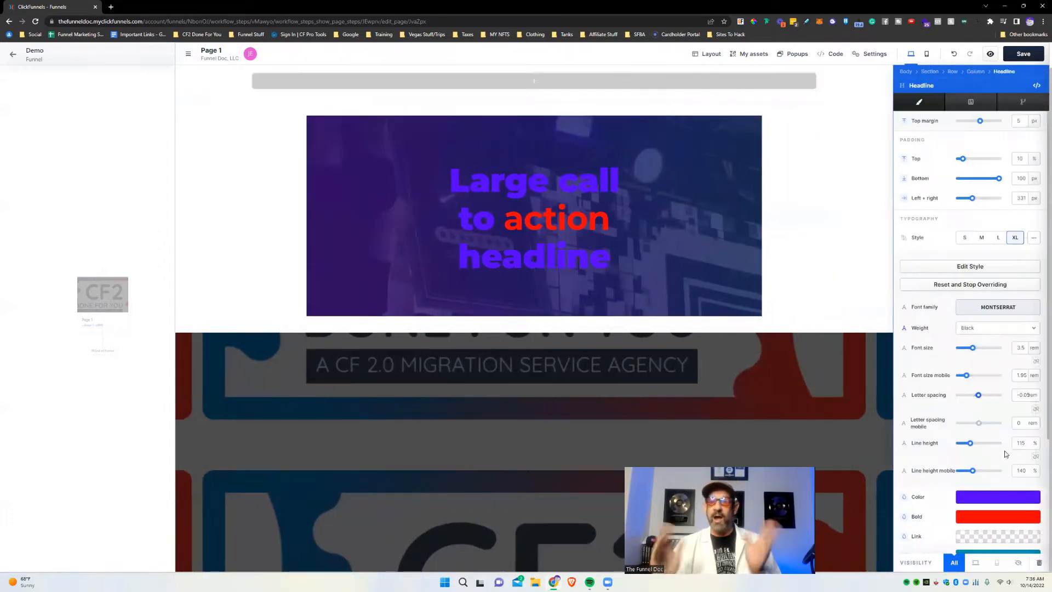
{"action": "scroll", "coordinate": [1005, 452], "scroll_direction": "down", "scroll_amount": 5}
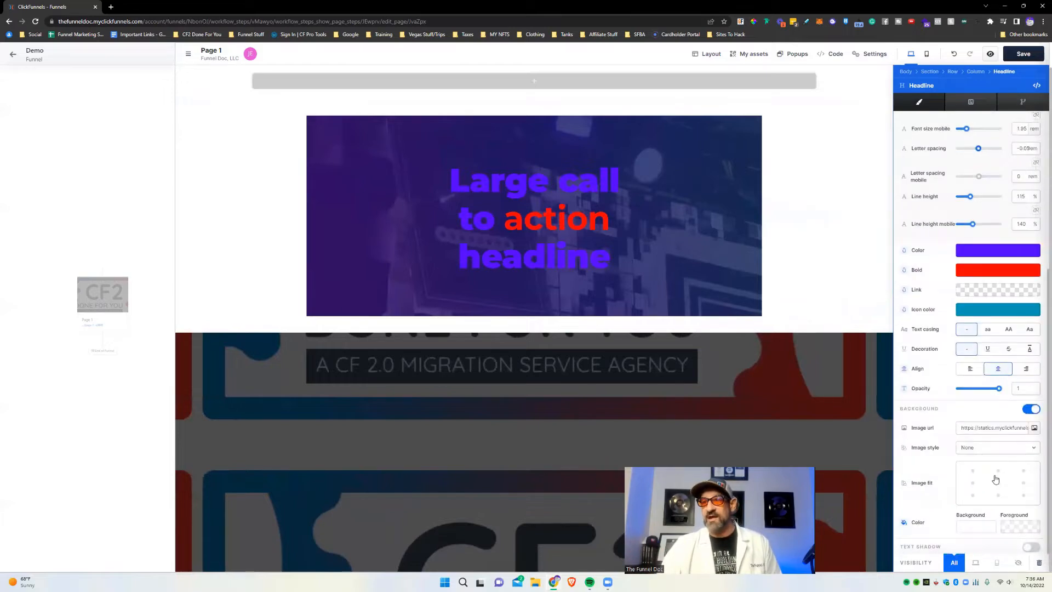
{"action": "triple_click", "coordinate": [1030, 432]}
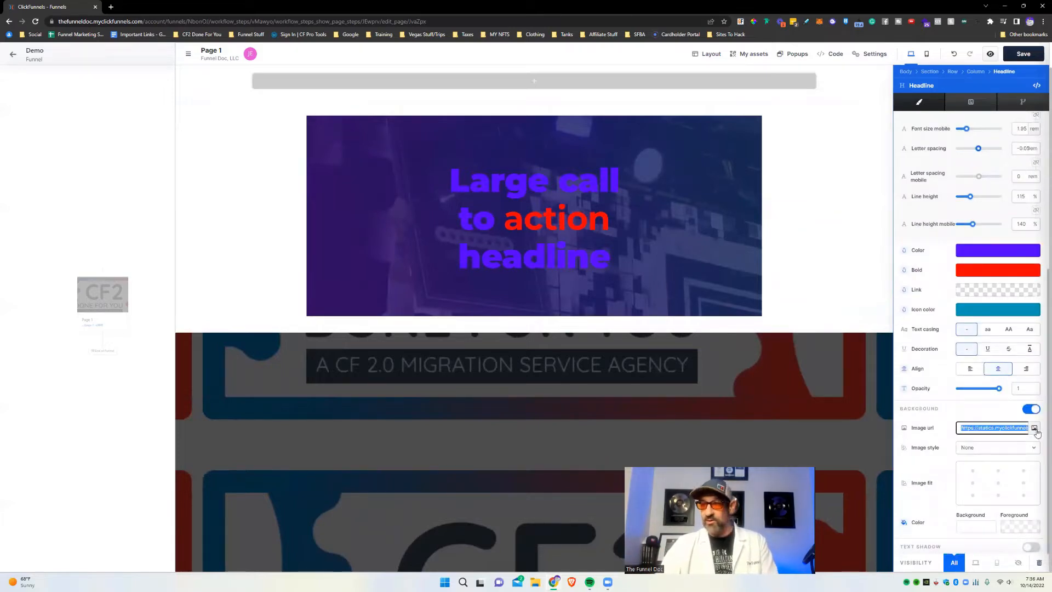
{"action": "key", "text": "BackSpace"}
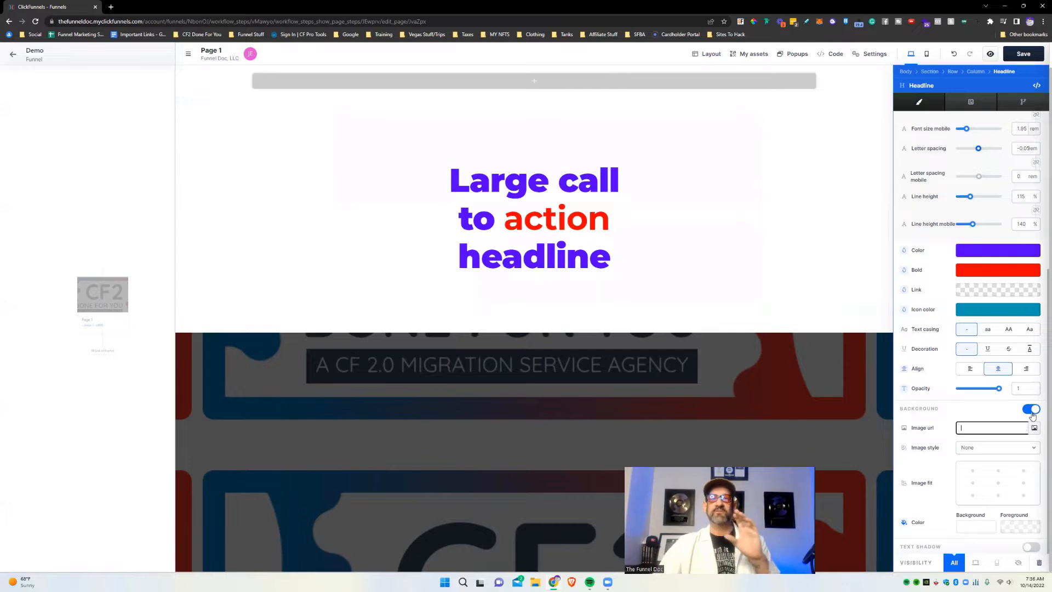
Set the headline's text color to white (ffffff) and its background color to black (000000).
{"action": "left_click", "coordinate": [992, 252]}
{"action": "left_click_drag", "start_coordinate": [920, 295], "coordinate": [813, 234]}
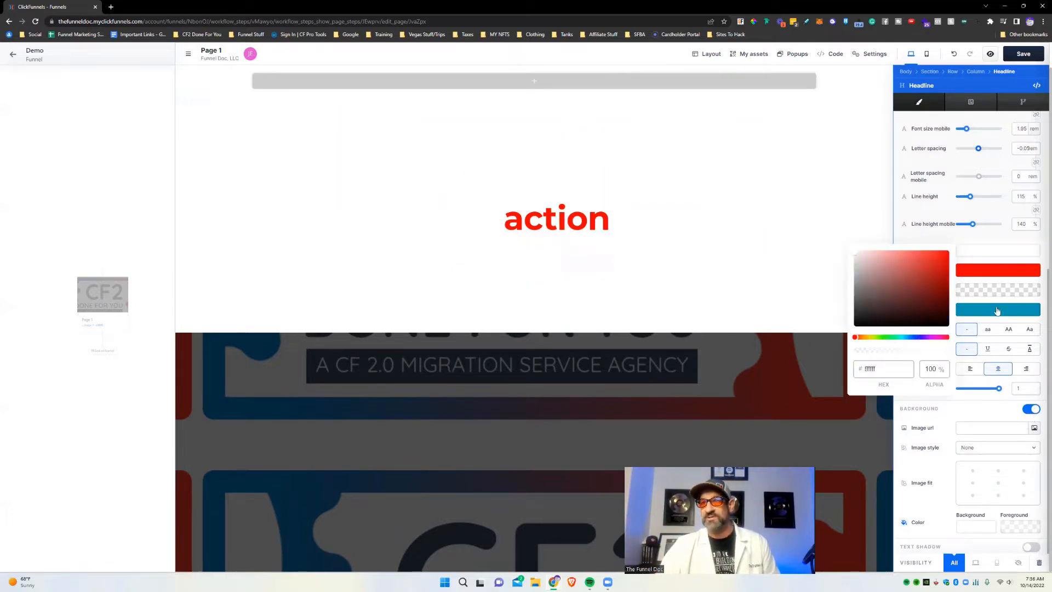
{"action": "left_click", "coordinate": [977, 520]}
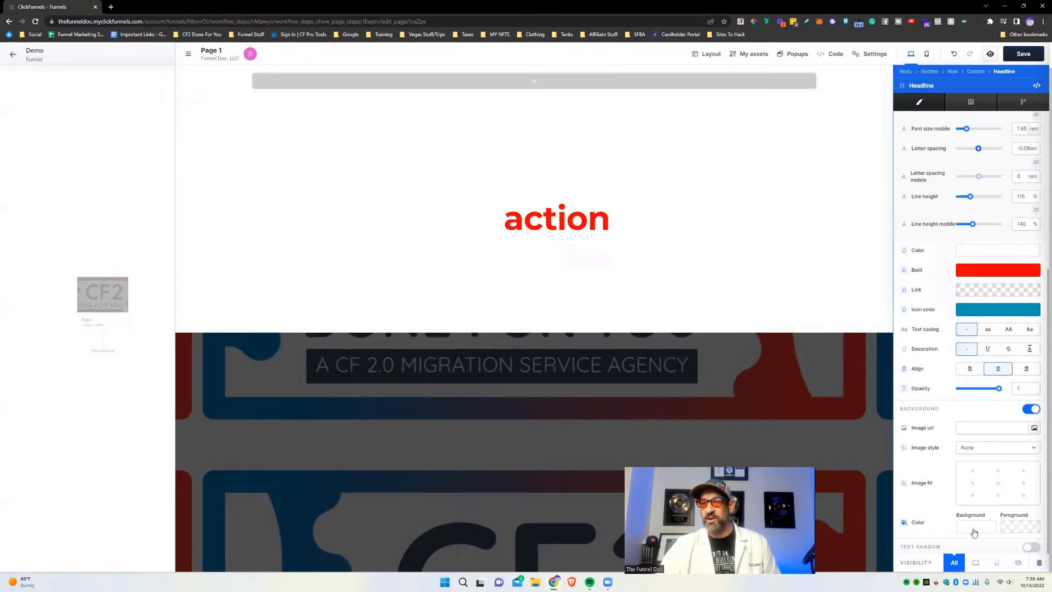
{"action": "left_click", "coordinate": [975, 527]}
{"action": "left_click_drag", "start_coordinate": [925, 456], "coordinate": [738, 582]}
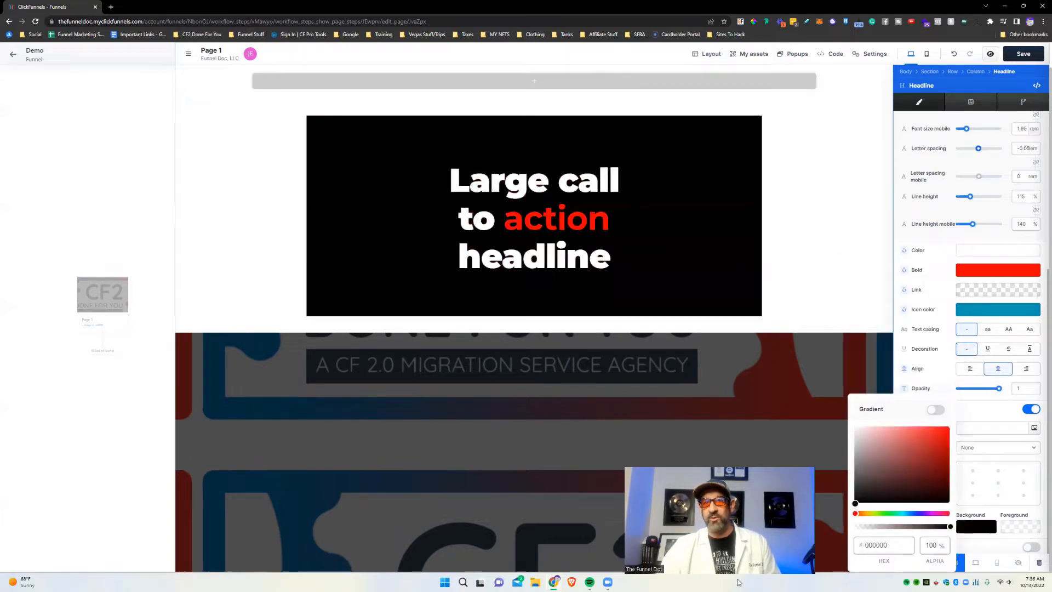
{"action": "left_click", "coordinate": [839, 181]}
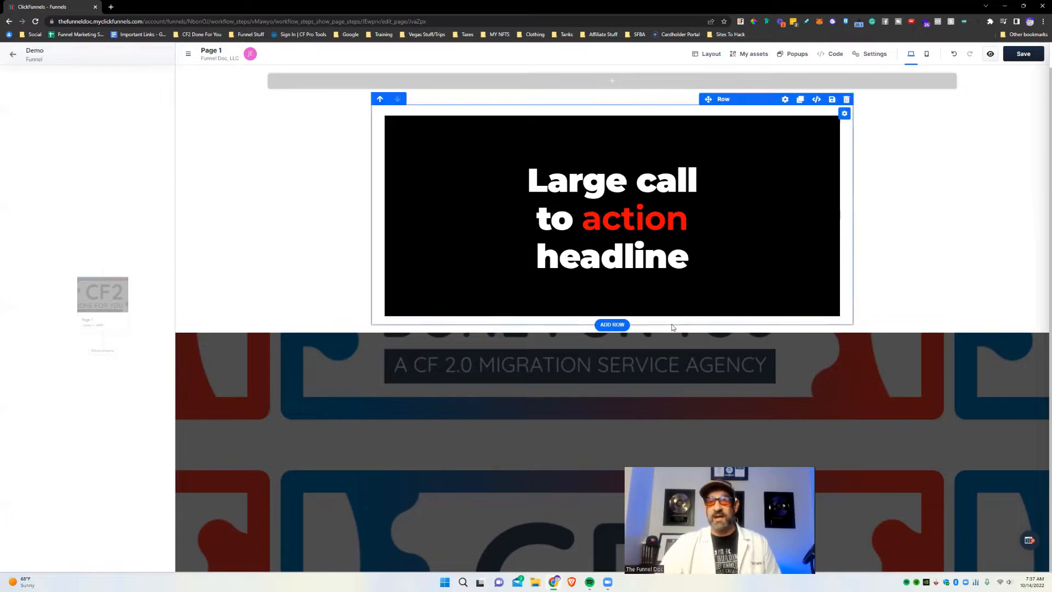
Add a blank three-column row below the headline's row.
{"action": "left_click", "coordinate": [612, 324]}
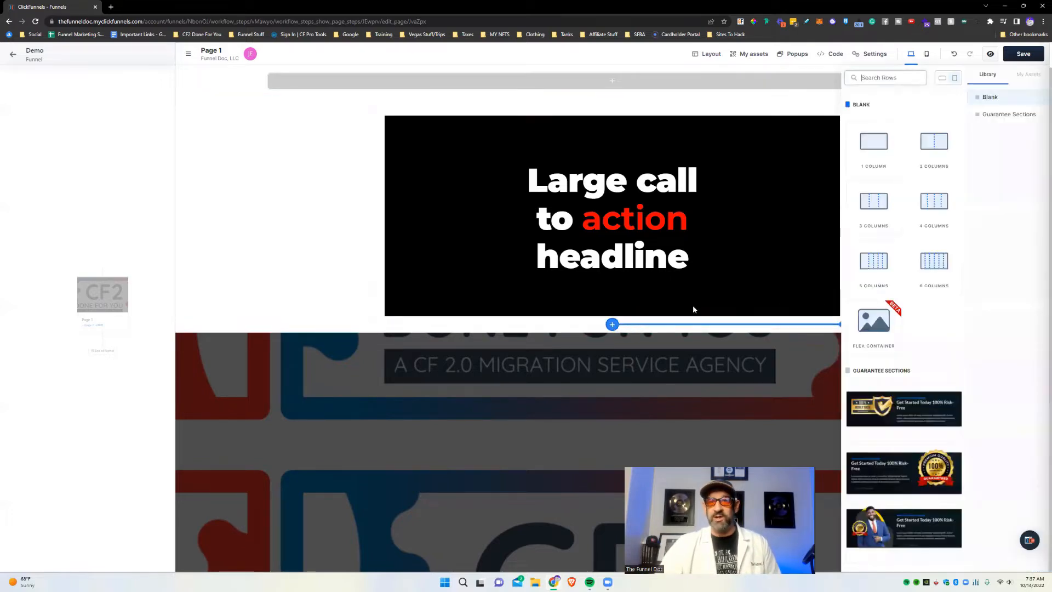
{"action": "left_click", "coordinate": [875, 203]}
{"action": "left_click", "coordinate": [335, 317]}
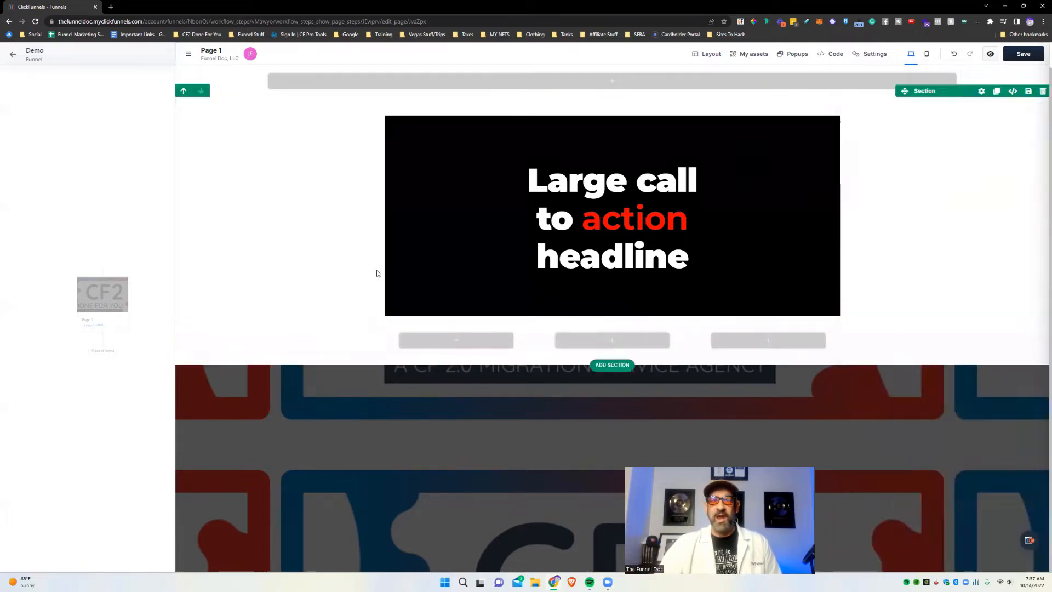
Move the headline into the first column of the three-column row and look over its wrapped text.
{"action": "left_click_drag", "start_coordinate": [731, 134], "coordinate": [485, 348]}
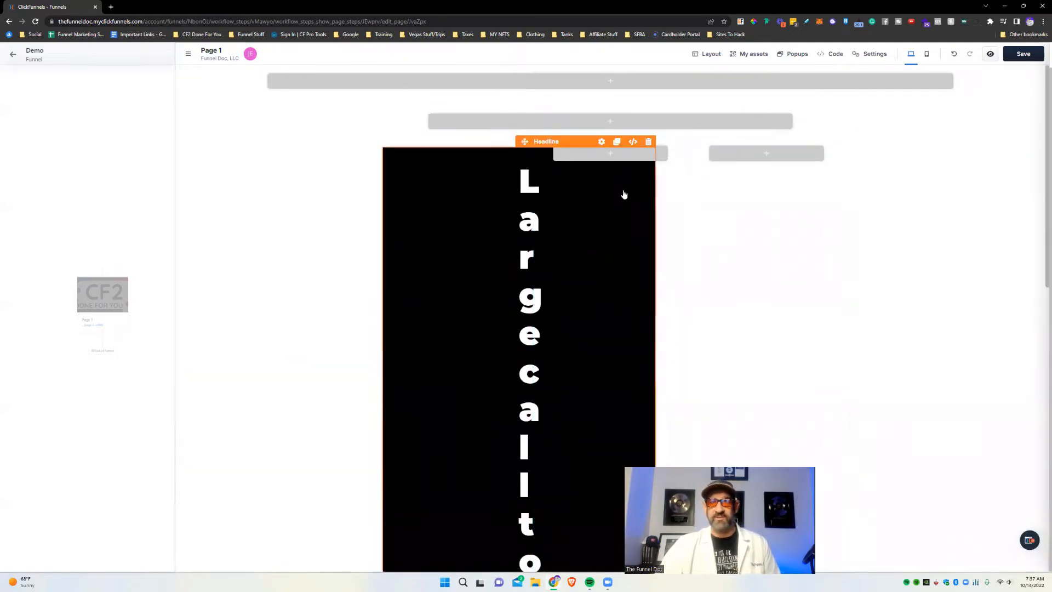
{"action": "left_click", "coordinate": [570, 237]}
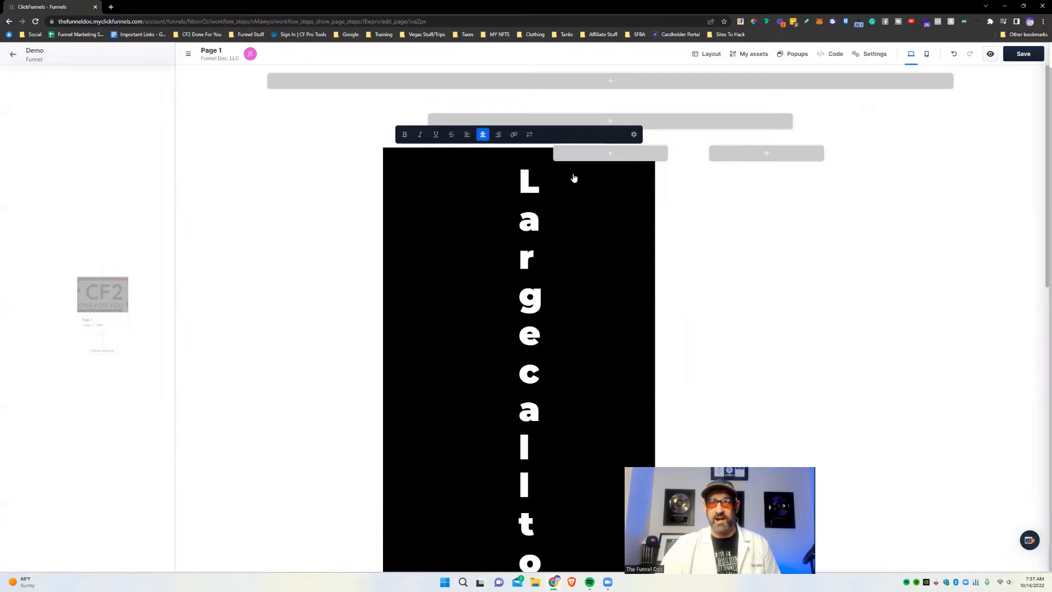
{"action": "left_click", "coordinate": [574, 241]}
{"action": "scroll", "coordinate": [475, 220], "scroll_direction": "down", "scroll_amount": 2}
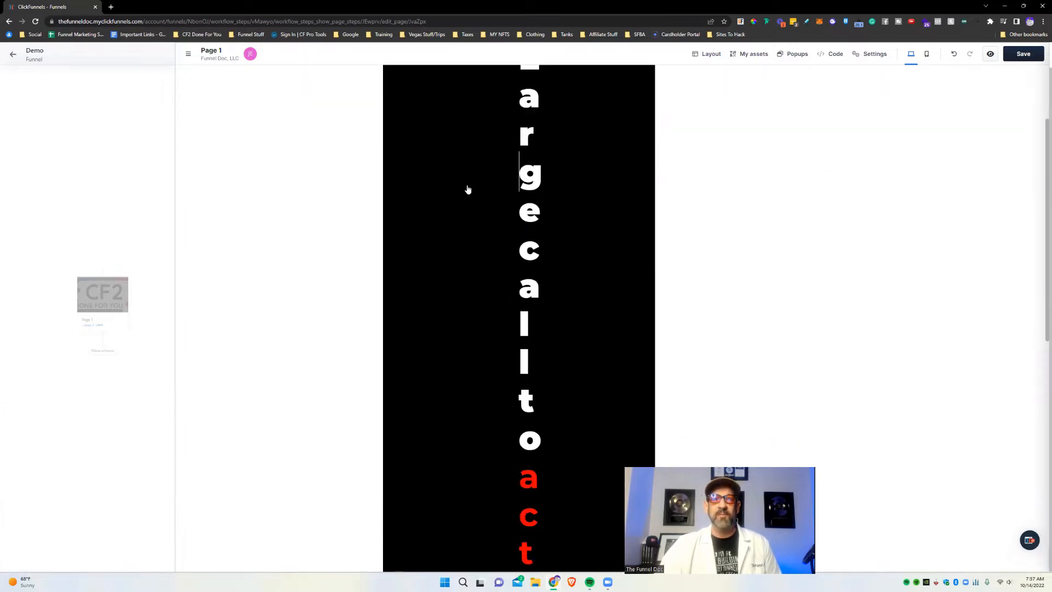
{"action": "scroll", "coordinate": [468, 188], "scroll_direction": "up", "scroll_amount": 2}
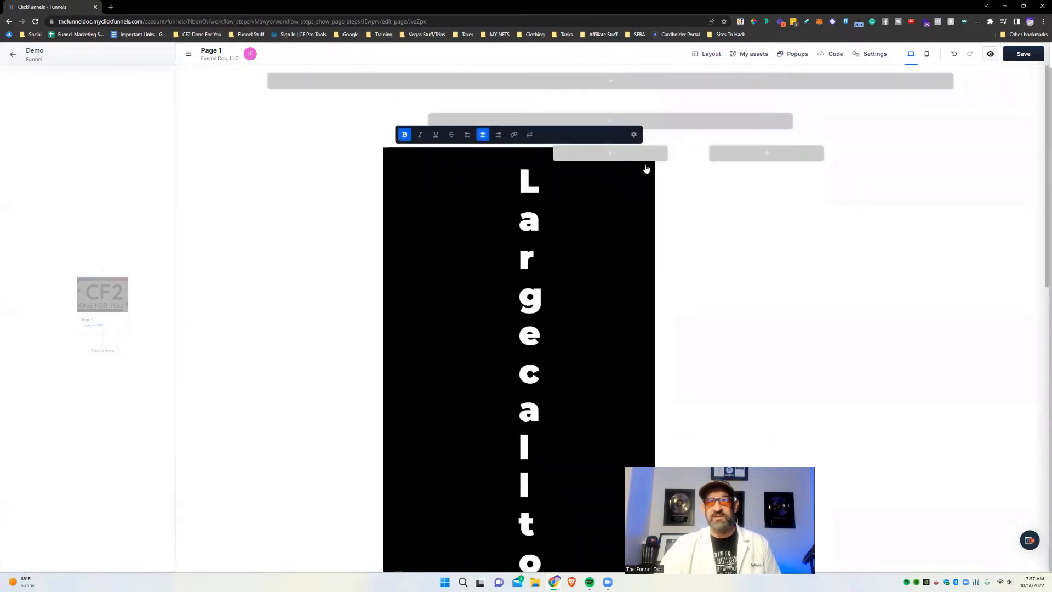
Reduce the headline's font size to about 1.26 rem, its left and right padding to 0 px, and its bottom padding to 14 px.
{"action": "left_click", "coordinate": [637, 254]}
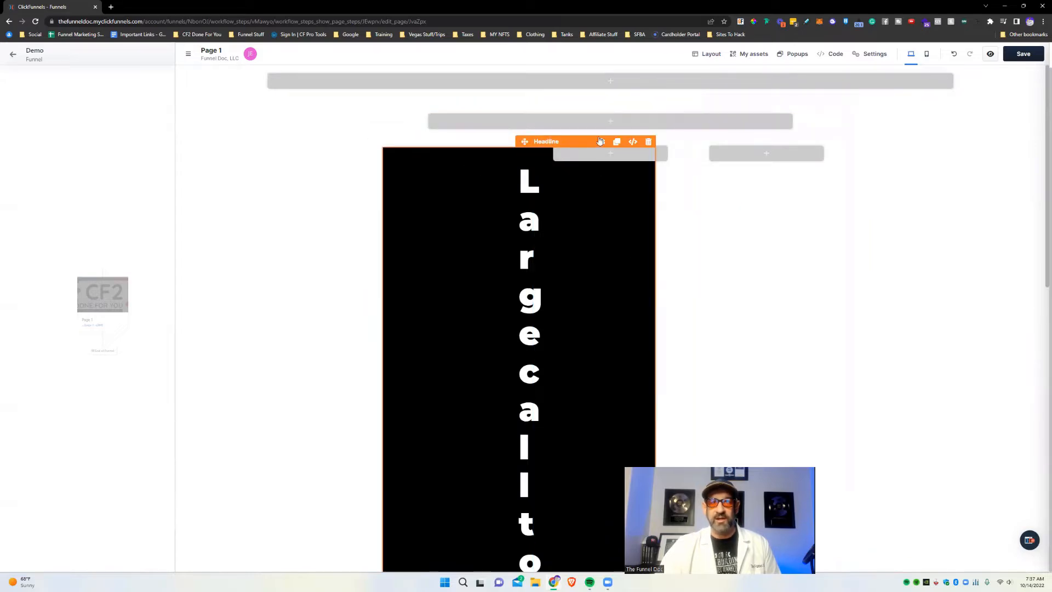
{"action": "left_click", "coordinate": [601, 142]}
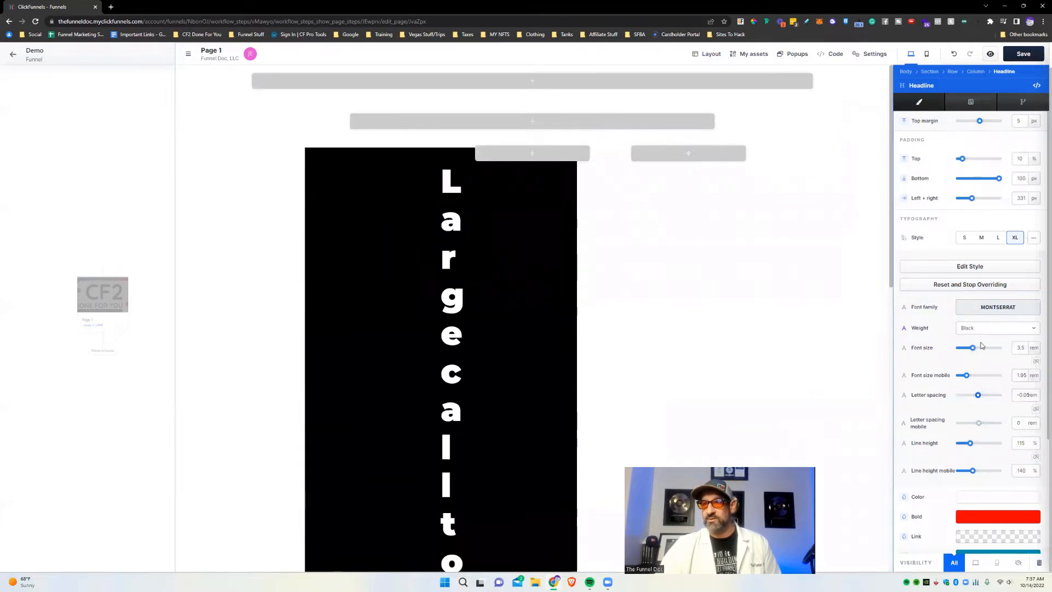
{"action": "left_click_drag", "start_coordinate": [999, 178], "coordinate": [971, 178]}
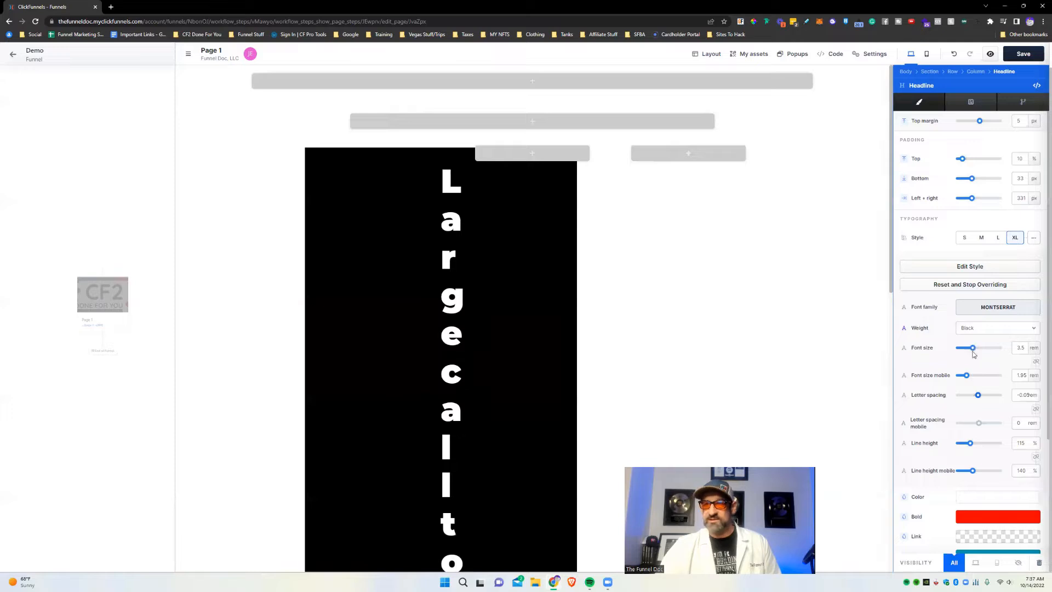
{"action": "left_click_drag", "start_coordinate": [973, 351], "coordinate": [963, 349]}
{"action": "scroll", "coordinate": [959, 345], "scroll_direction": "down", "scroll_amount": 4}
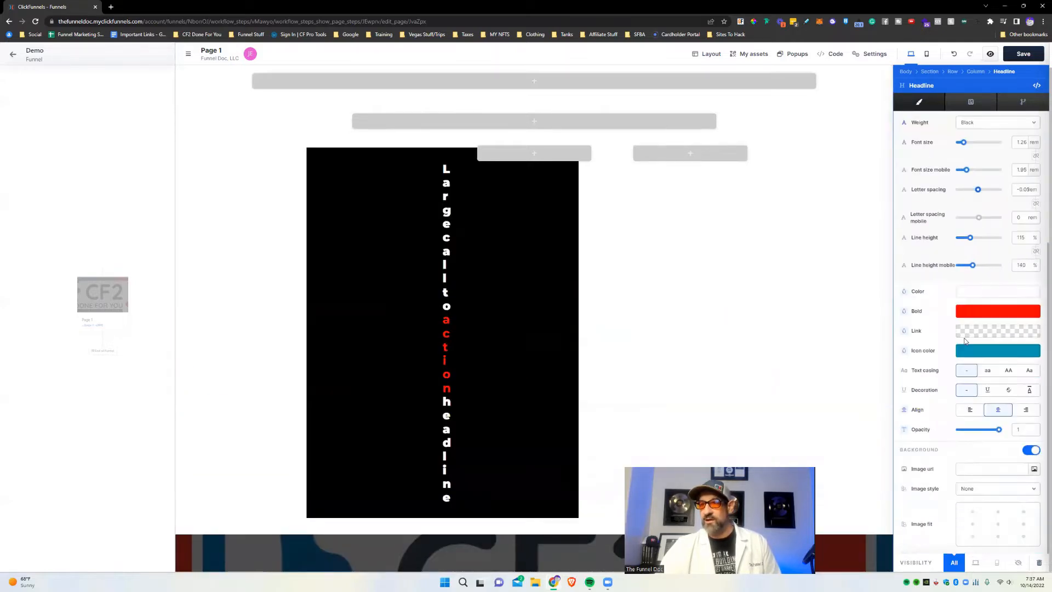
{"action": "scroll", "coordinate": [969, 383], "scroll_direction": "up", "scroll_amount": 4}
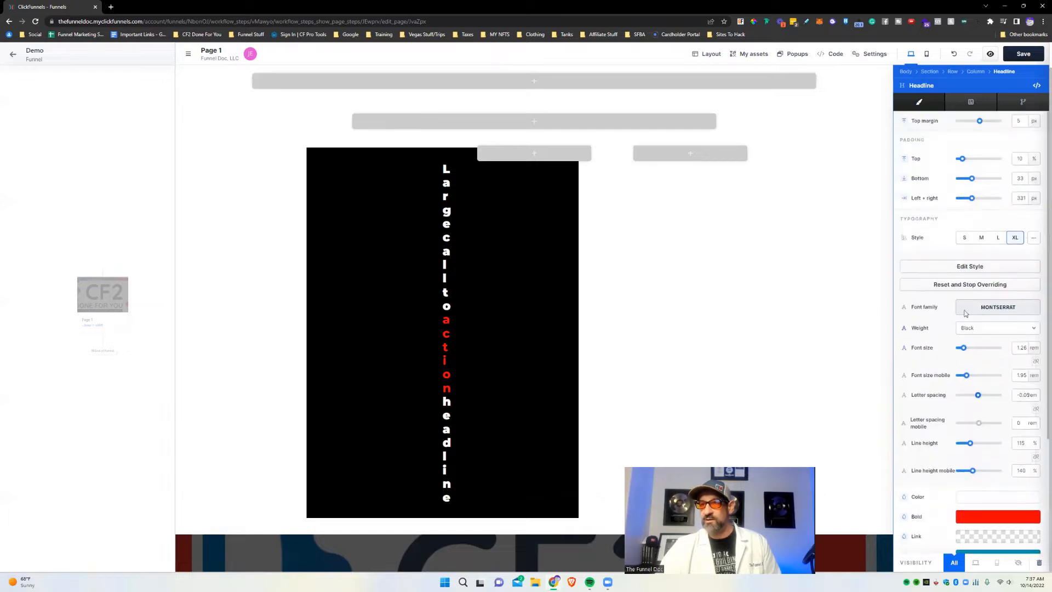
{"action": "left_click_drag", "start_coordinate": [972, 198], "coordinate": [875, 222]}
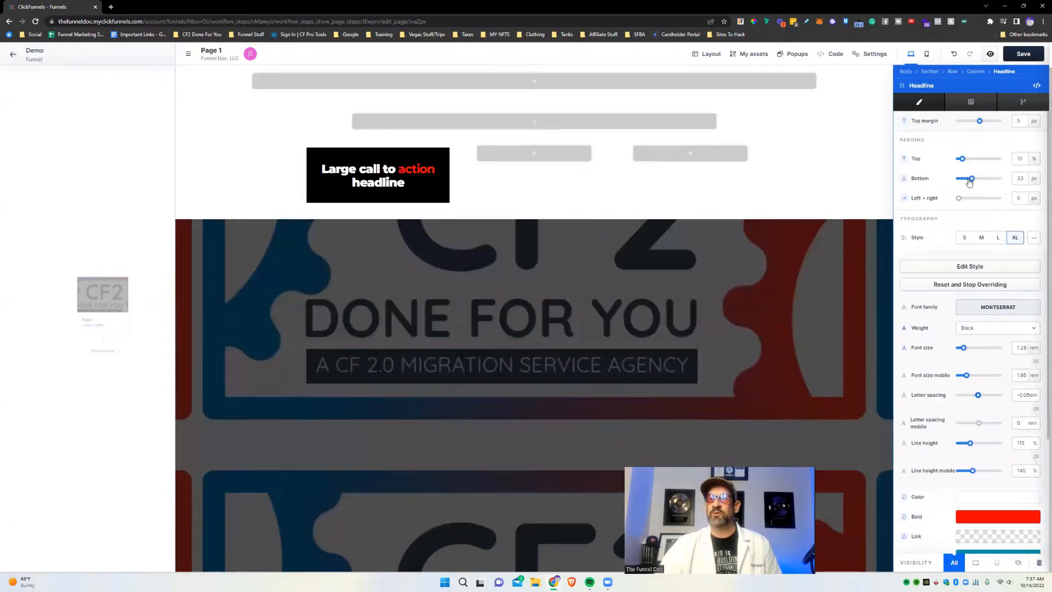
{"action": "mouse_move", "coordinate": [968, 181]}
{"action": "left_mouse_down"}
{"action": "mouse_move", "coordinate": [945, 187]}
{"action": "mouse_move", "coordinate": [964, 181]}
{"action": "left_mouse_up"}
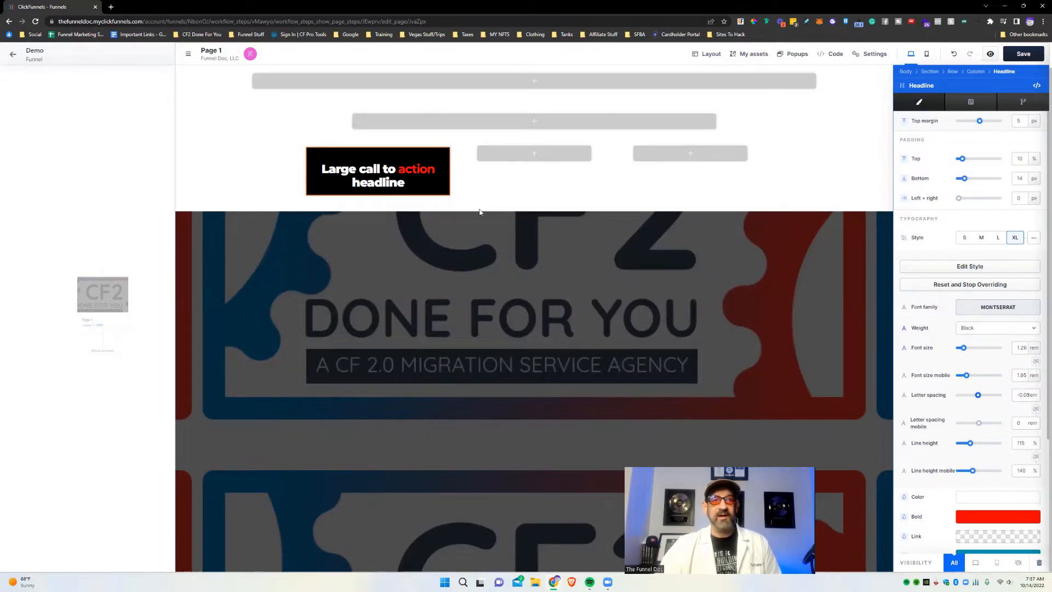
Replace the headline's text with "The Funnel Doc".
{"action": "double_click", "coordinate": [448, 169]}
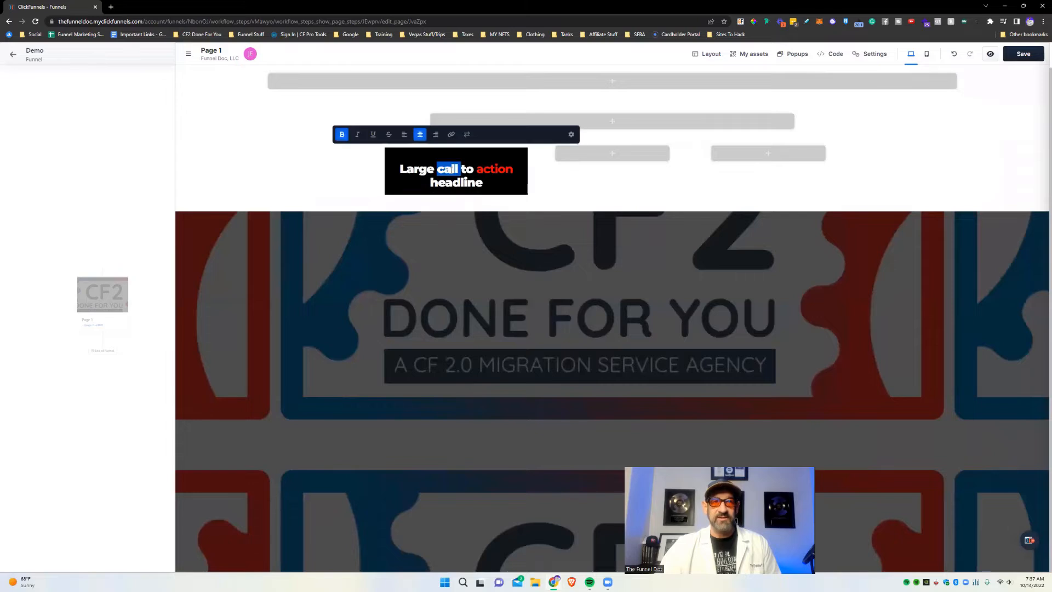
{"action": "left_click_drag", "start_coordinate": [483, 184], "coordinate": [398, 169]}
{"action": "type", "text": "The "}
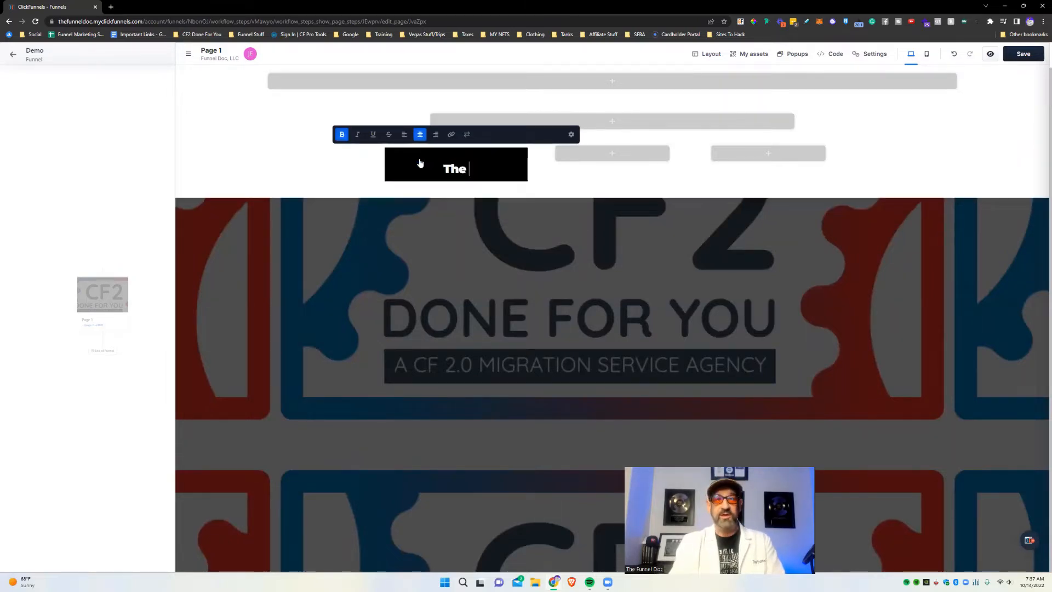
{"action": "type", "text": "Funnel Doc"}
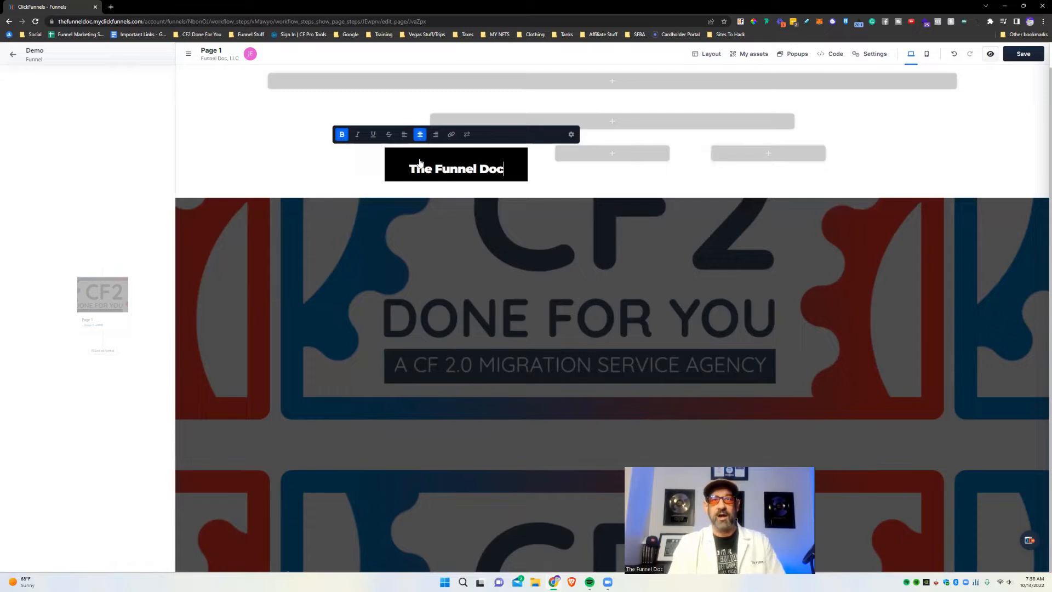
{"action": "left_click", "coordinate": [602, 173]}
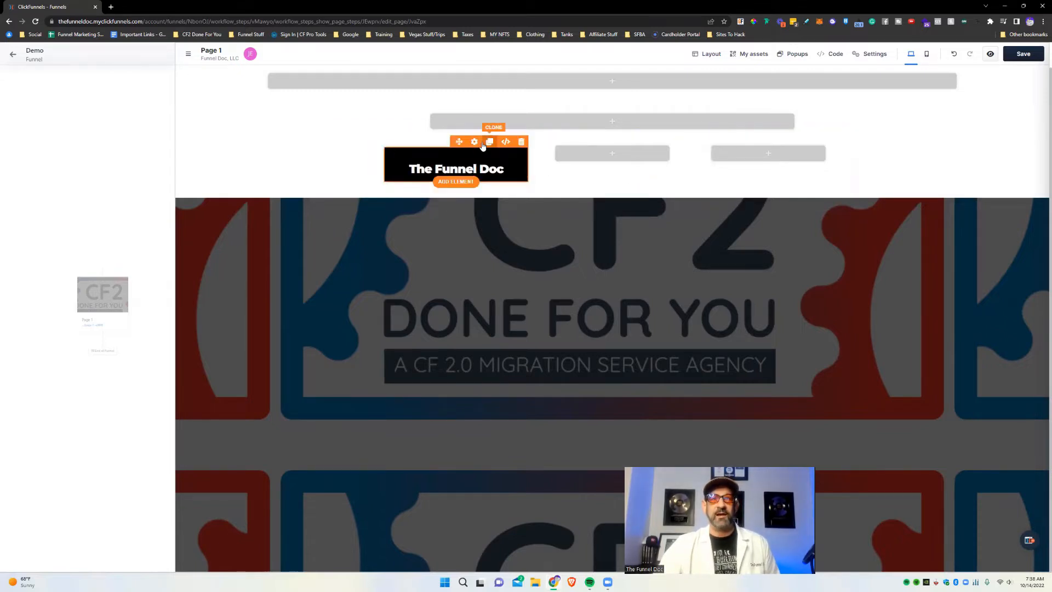
Clone the headline twice and move the copies into the second and third columns of the row.
{"action": "left_click", "coordinate": [489, 142]}
{"action": "left_click", "coordinate": [489, 143]}
{"action": "left_click_drag", "start_coordinate": [501, 201], "coordinate": [758, 160]}
{"action": "left_click_drag", "start_coordinate": [510, 202], "coordinate": [764, 163]}
{"action": "left_click_drag", "start_coordinate": [469, 199], "coordinate": [758, 159]}
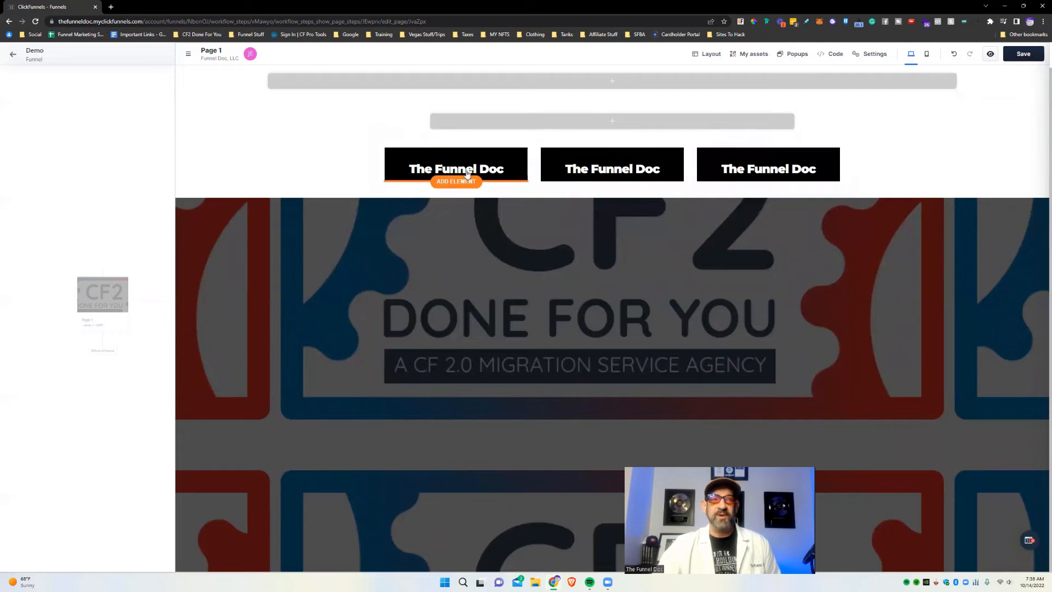
Add an image element to the first column and move that column's headline below it.
{"action": "left_click", "coordinate": [463, 191]}
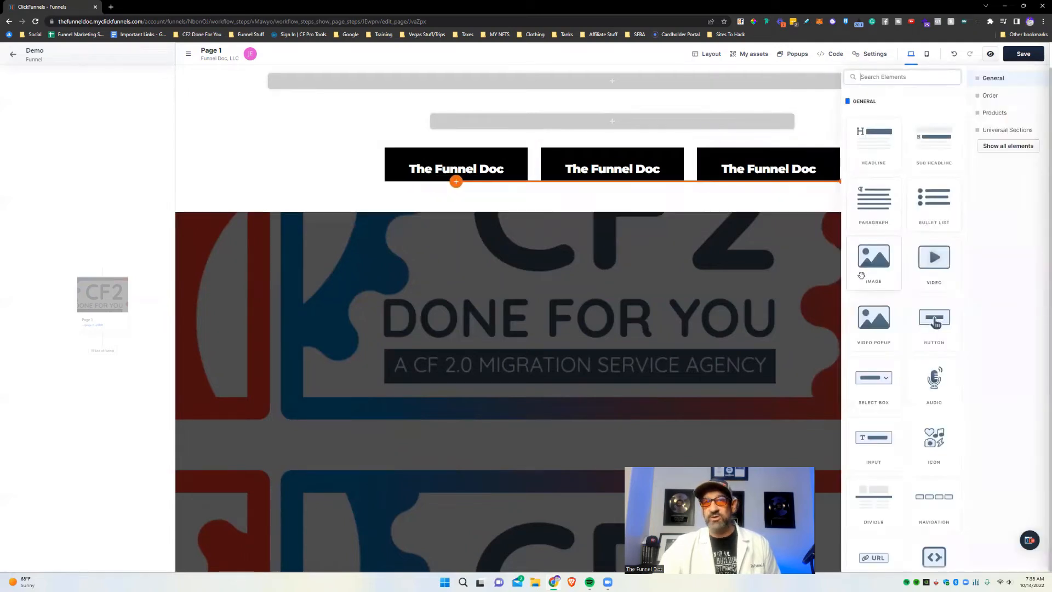
{"action": "left_click_drag", "start_coordinate": [874, 257], "coordinate": [415, 201]}
{"action": "left_click", "coordinate": [433, 205]}
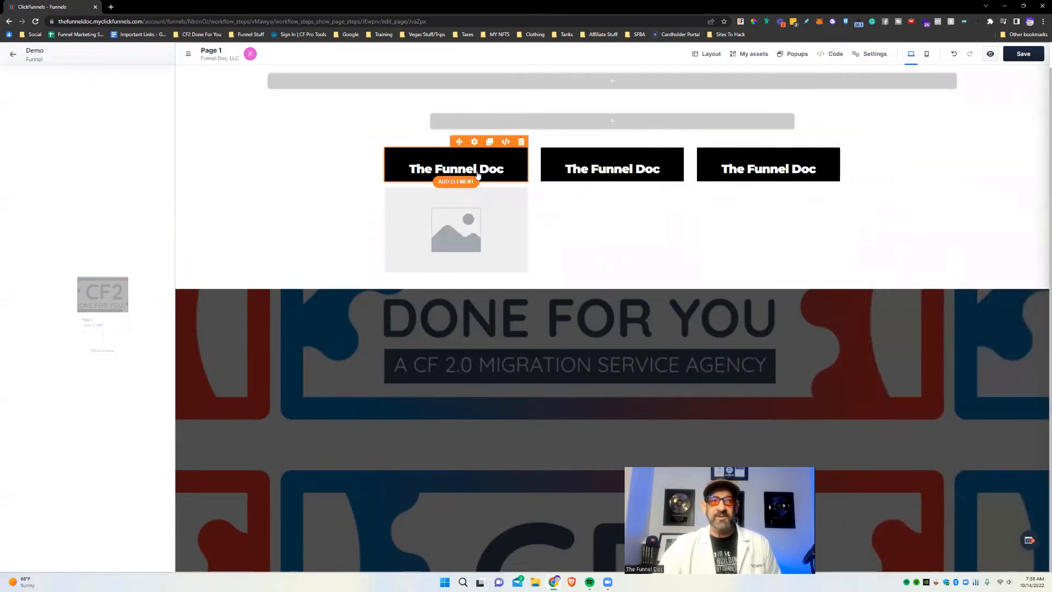
{"action": "left_click_drag", "start_coordinate": [479, 173], "coordinate": [468, 271]}
Set the first column's image to the gallery picture of the man in a white coat with a funnel.
{"action": "left_click", "coordinate": [483, 192]}
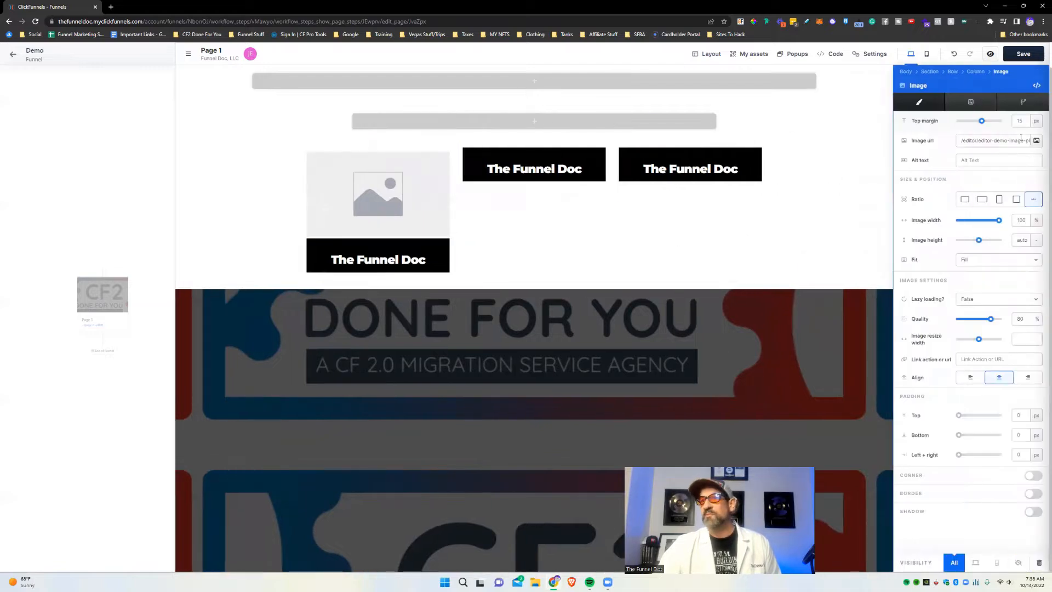
{"action": "left_click", "coordinate": [1037, 140]}
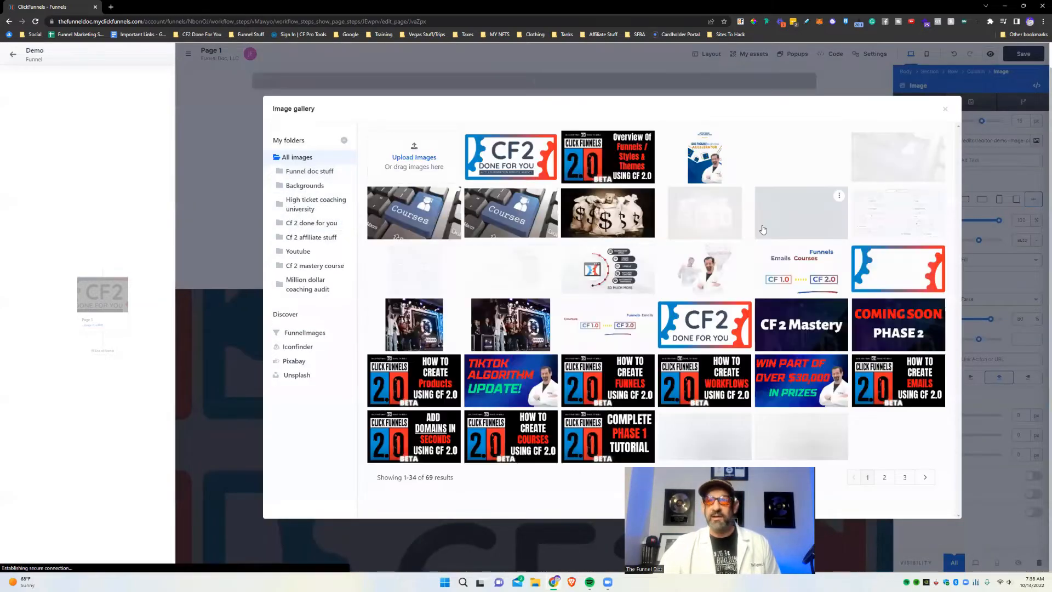
{"action": "left_click", "coordinate": [712, 274]}
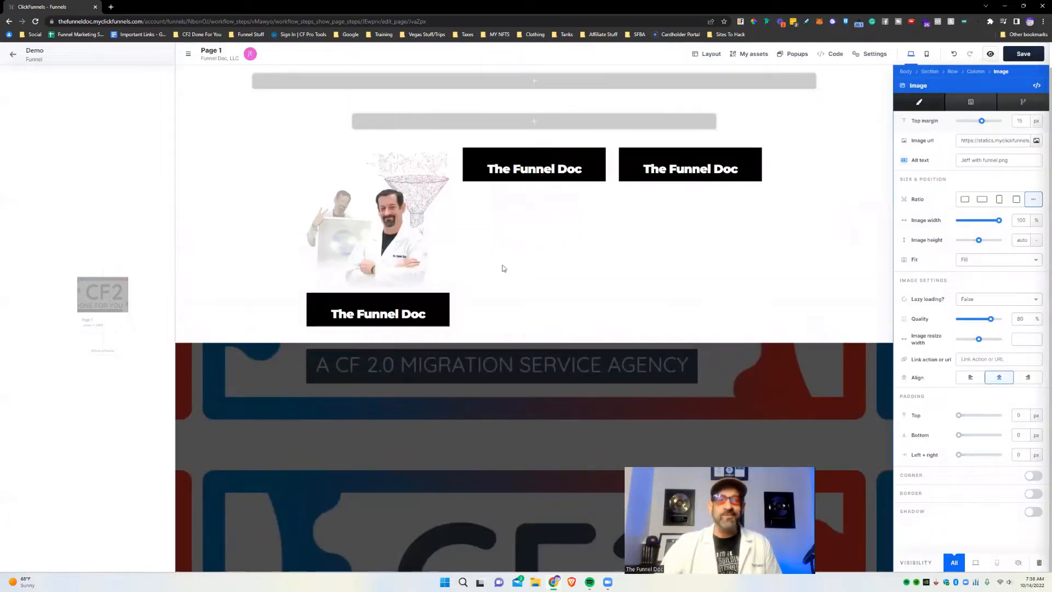
{"action": "left_click", "coordinate": [424, 316]}
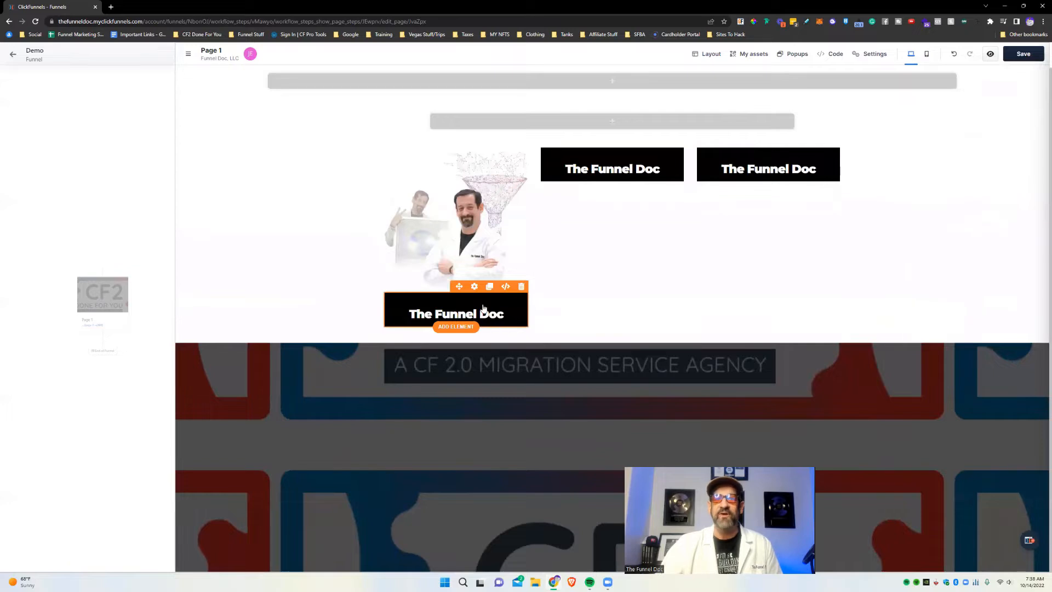
Reduce the top padding of the headline below the image to 3%.
{"action": "left_click", "coordinate": [482, 311]}
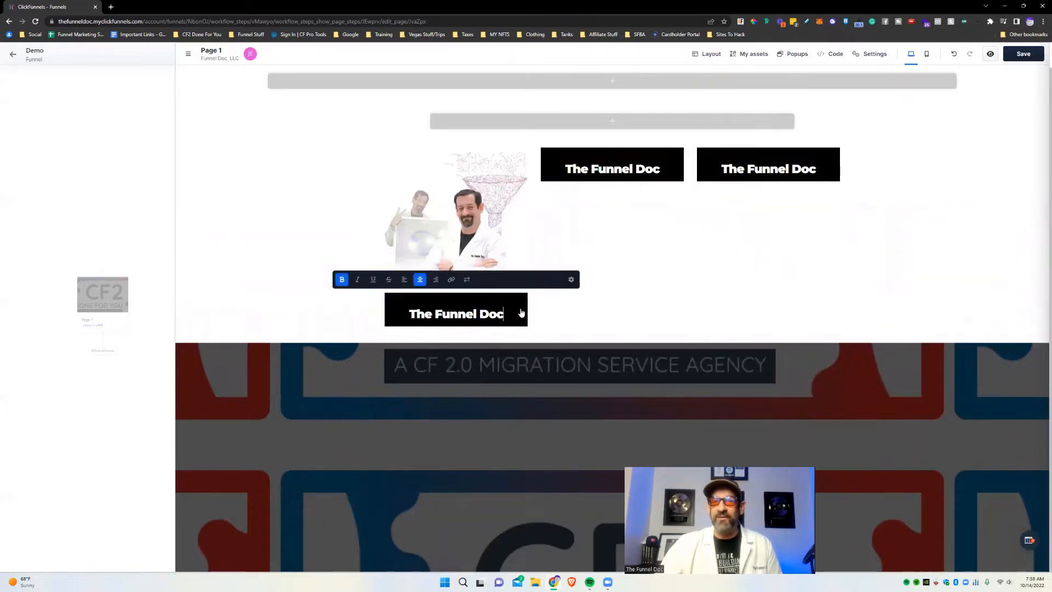
{"action": "left_click", "coordinate": [580, 315]}
{"action": "mouse_move", "coordinate": [505, 310]}
{"action": "left_click", "coordinate": [474, 289]}
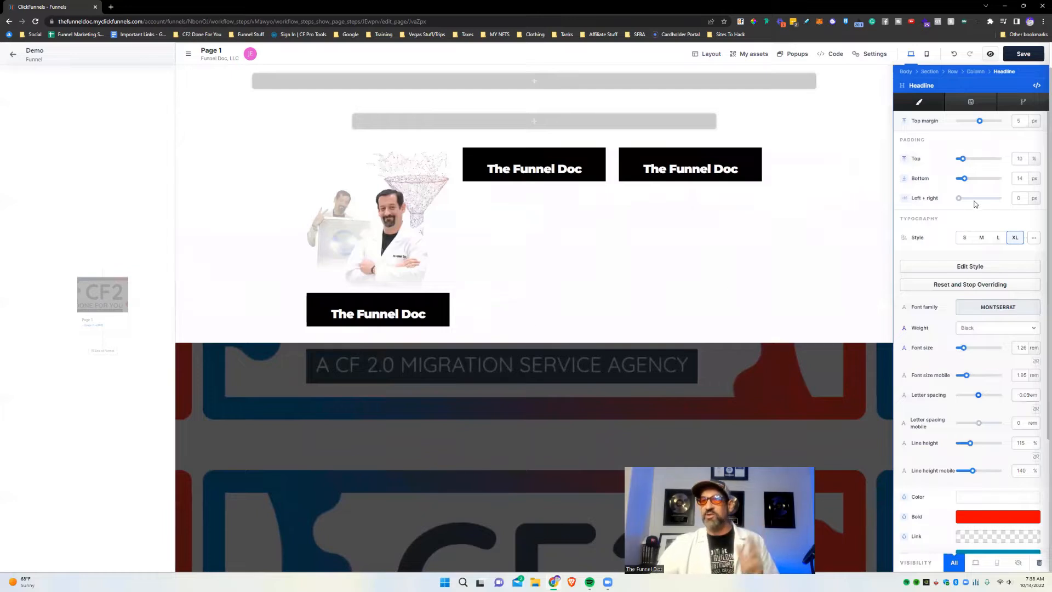
{"action": "left_click_drag", "start_coordinate": [960, 160], "coordinate": [961, 166]}
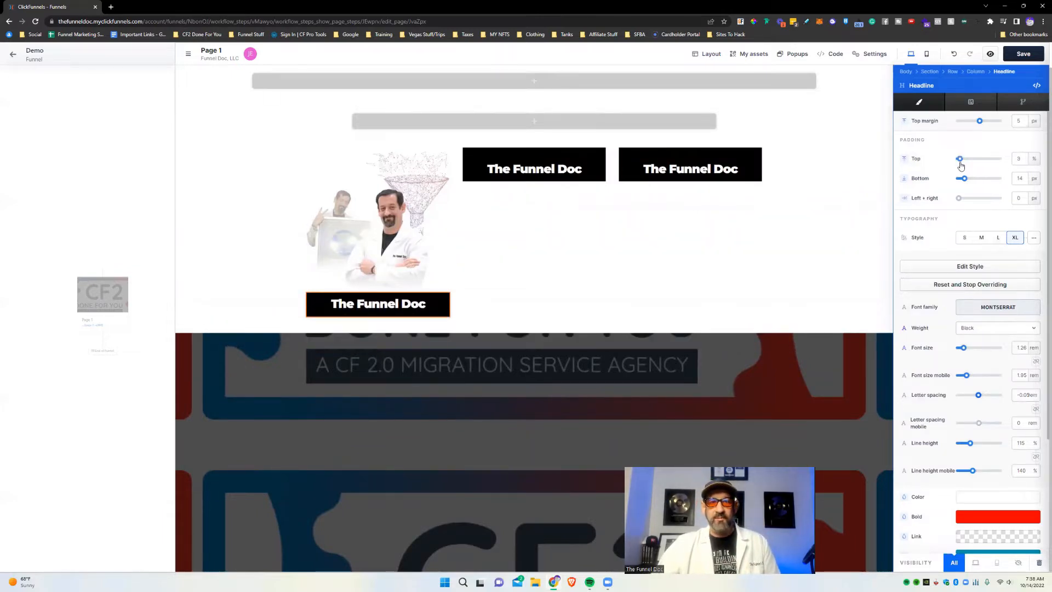
{"action": "left_click", "coordinate": [616, 295]}
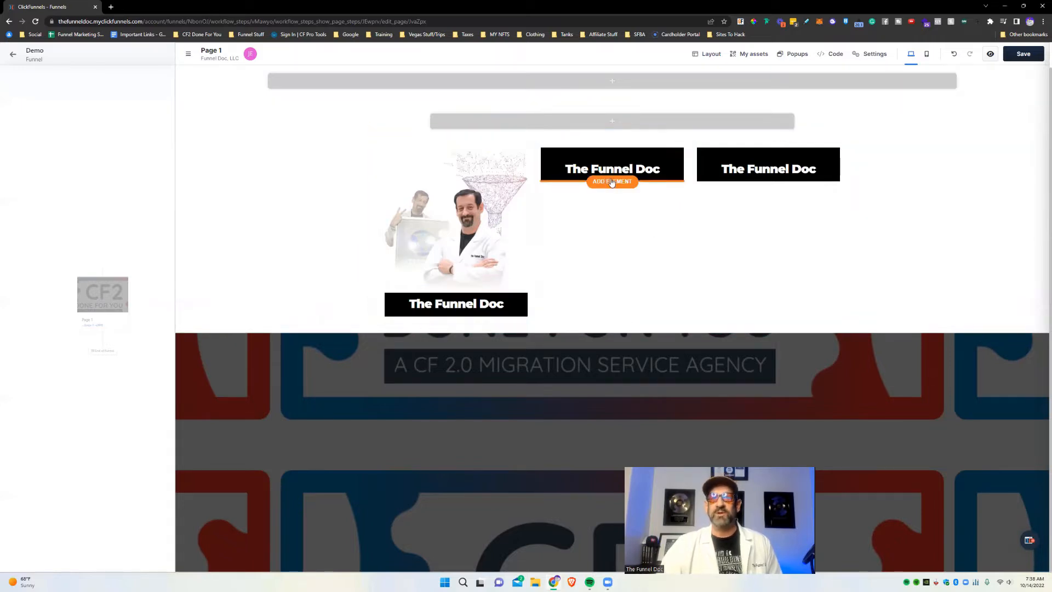
Add a sub headline below the second column's headline and turn on its text shadow.
{"action": "left_click", "coordinate": [612, 182]}
{"action": "left_click", "coordinate": [944, 143]}
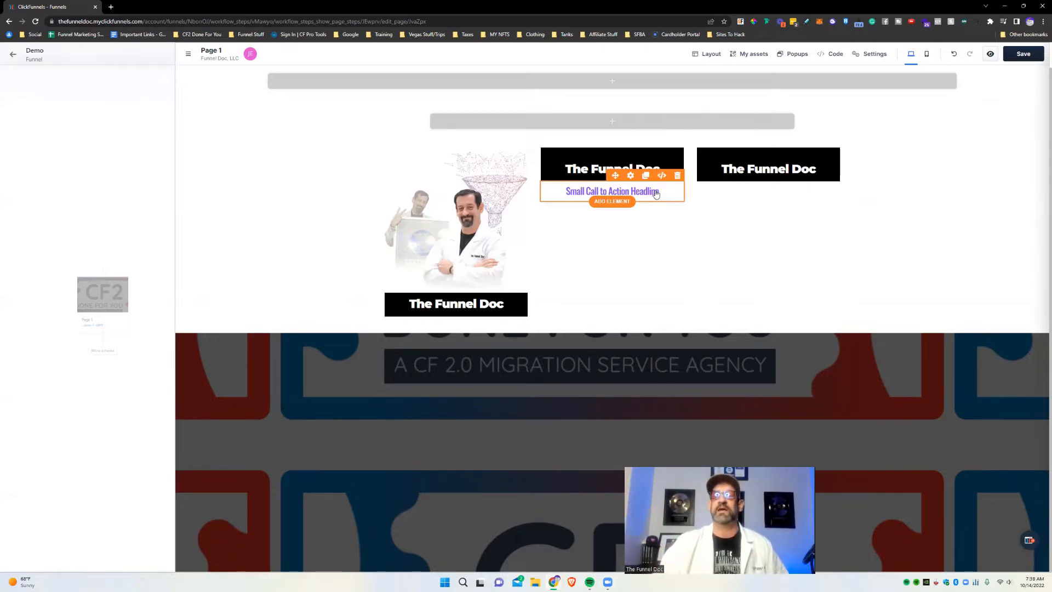
{"action": "left_click", "coordinate": [631, 175]}
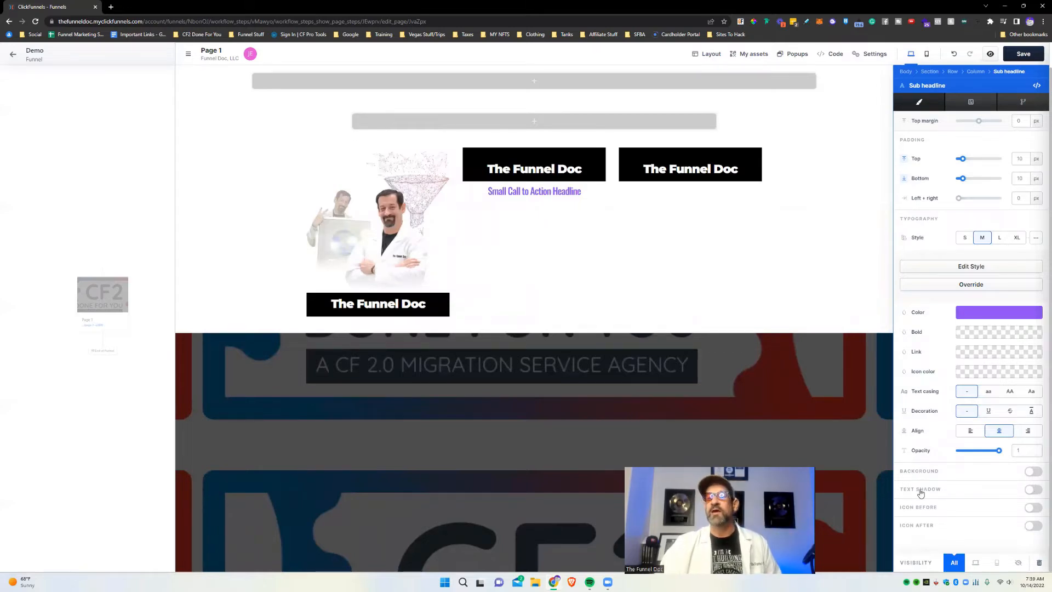
{"action": "left_click", "coordinate": [1032, 489]}
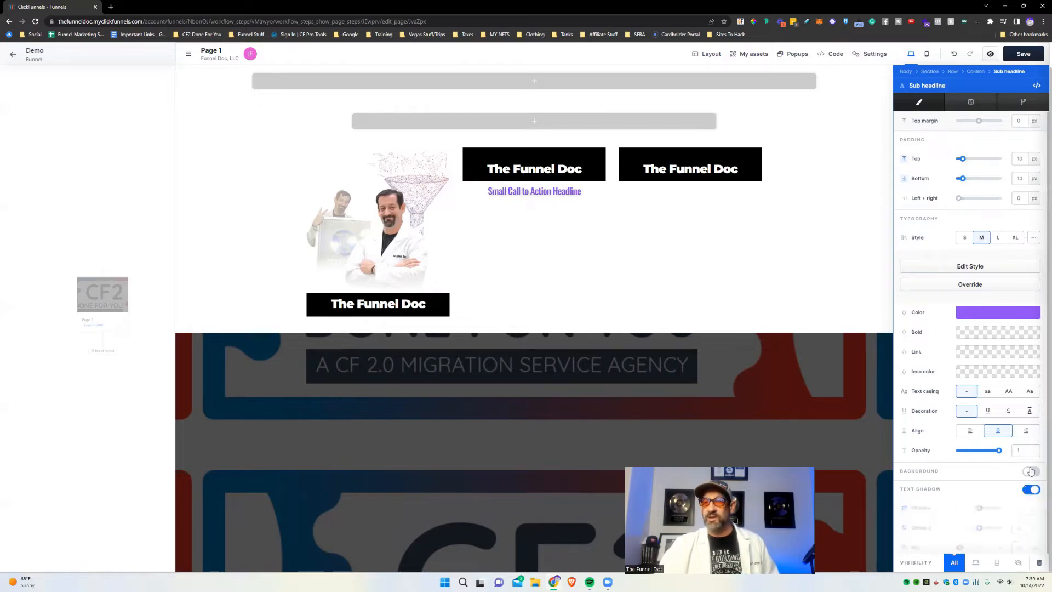
{"action": "scroll", "coordinate": [1013, 488], "scroll_direction": "down", "scroll_amount": 1}
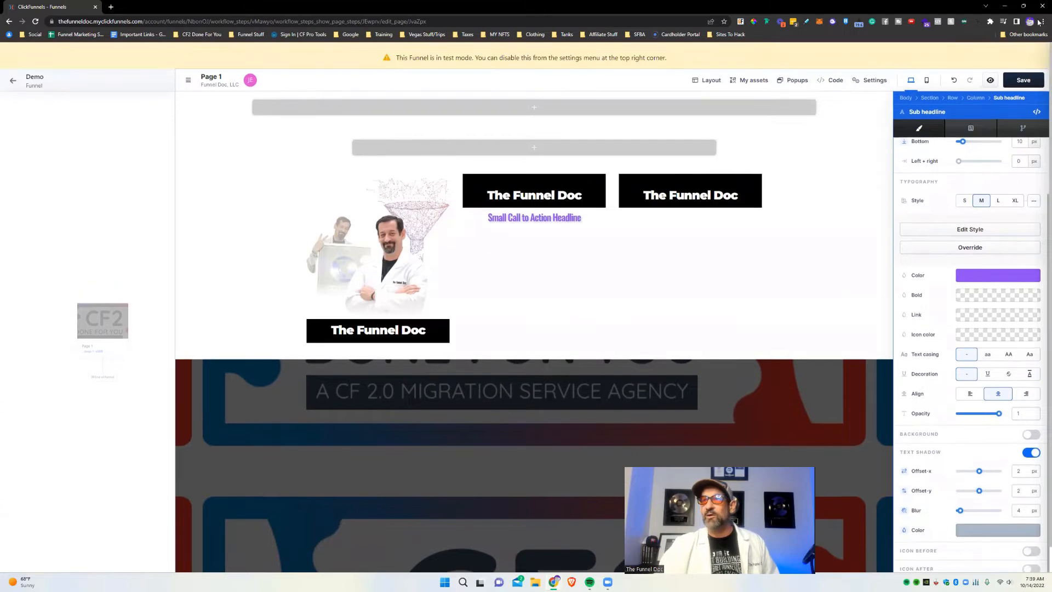
Enlarge the browser zoom to 150% for a closer view of the sub headline's shadow.
{"action": "left_click", "coordinate": [1043, 21]}
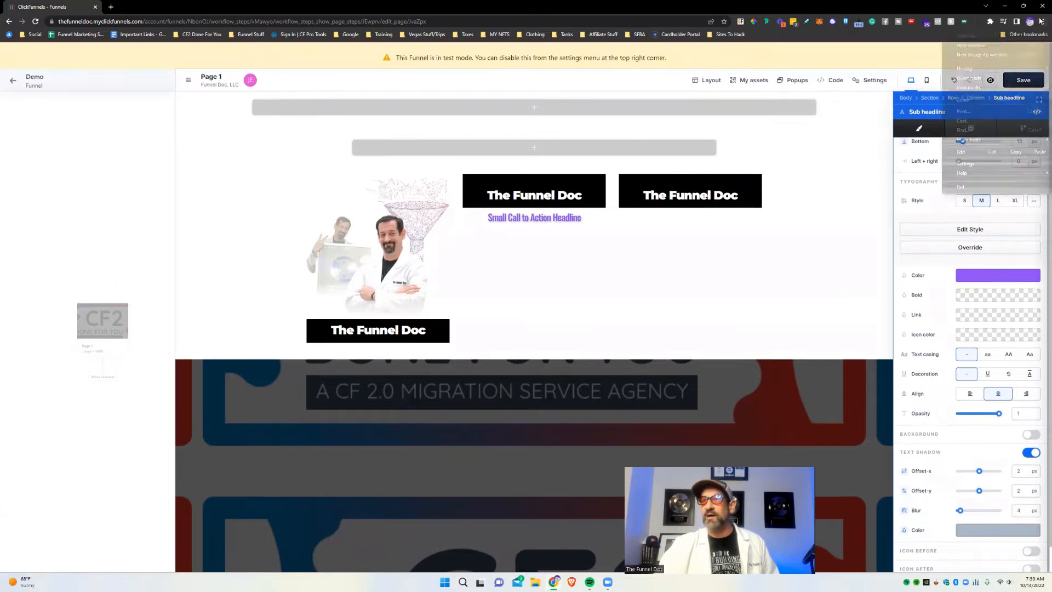
{"action": "left_click", "coordinate": [1019, 100]}
{"action": "left_click", "coordinate": [1019, 99]}
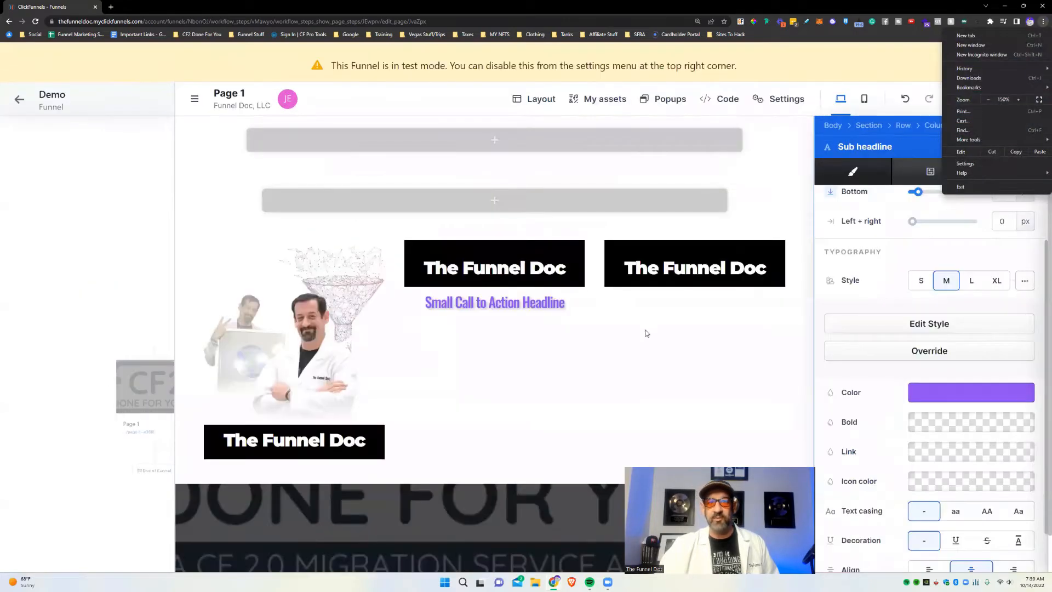
{"action": "left_click", "coordinate": [531, 323]}
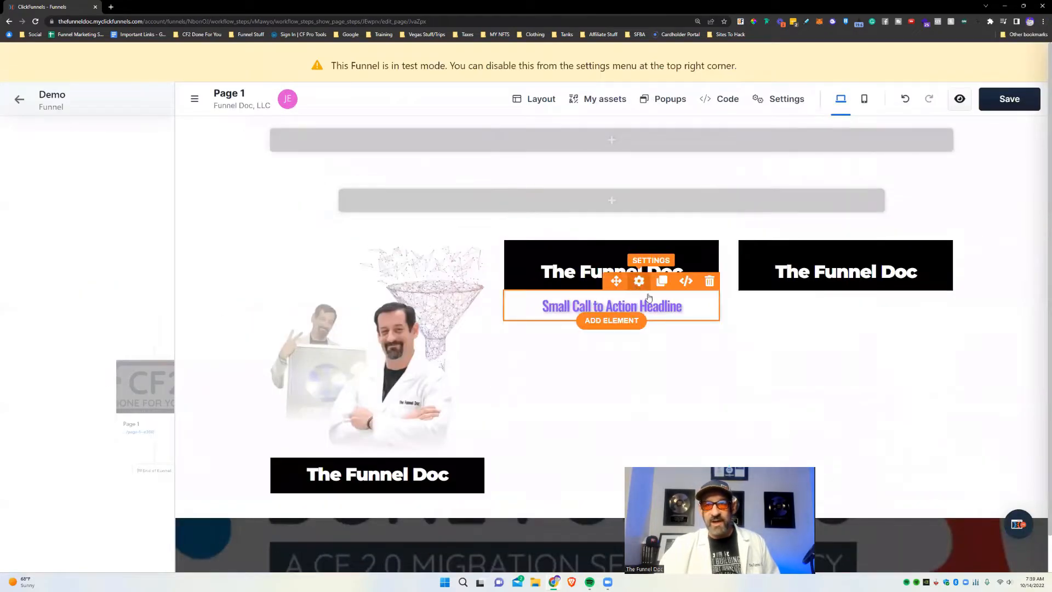
Set the sub headline's text color to black (000000) at 100% alpha.
{"action": "scroll", "coordinate": [939, 428], "scroll_direction": "down", "scroll_amount": 3}
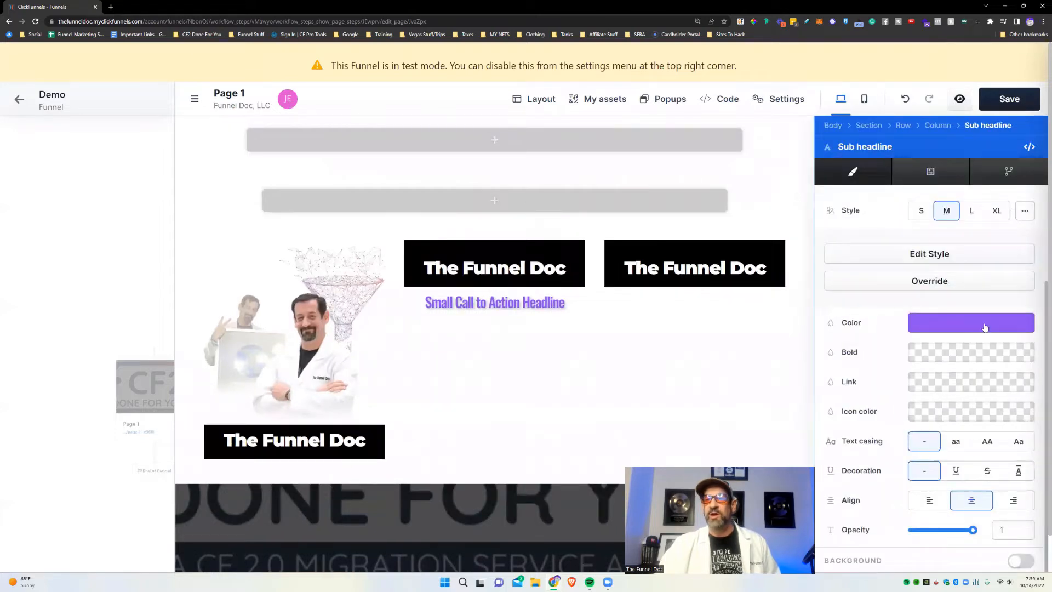
{"action": "left_click", "coordinate": [985, 327]}
{"action": "left_click_drag", "start_coordinate": [800, 395], "coordinate": [680, 455]}
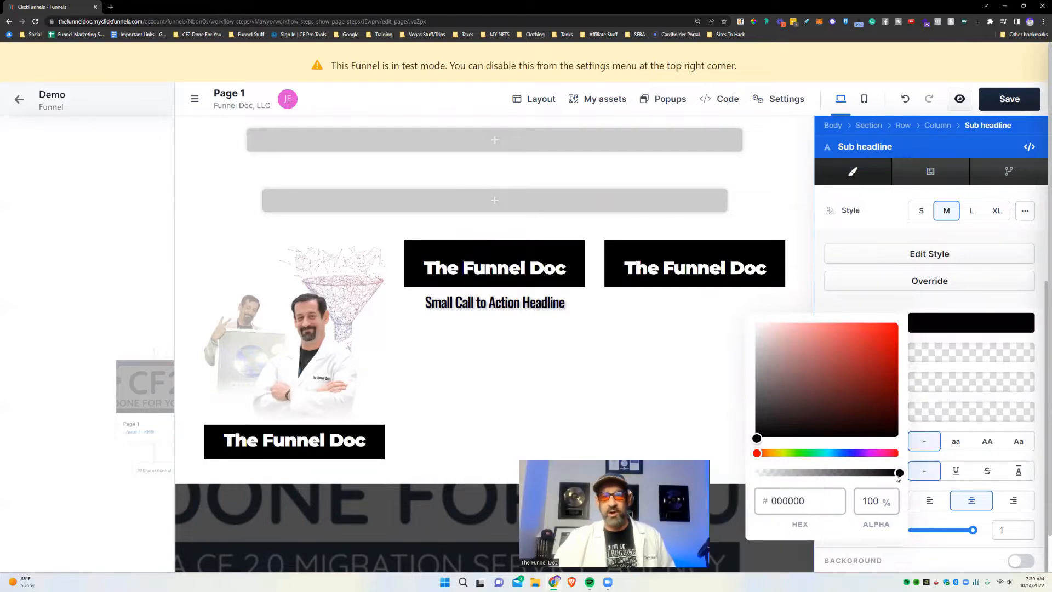
{"action": "left_click_drag", "start_coordinate": [897, 474], "coordinate": [939, 473]}
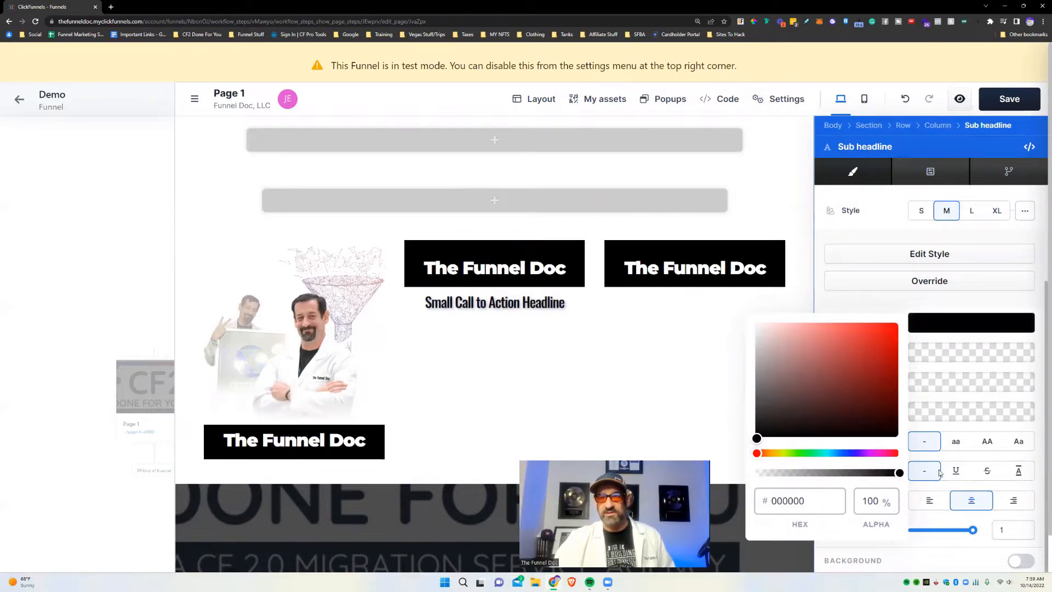
{"action": "left_click", "coordinate": [908, 298]}
Set the sub headline's text shadow color to black (000000).
{"action": "scroll", "coordinate": [937, 395], "scroll_direction": "down", "scroll_amount": 5}
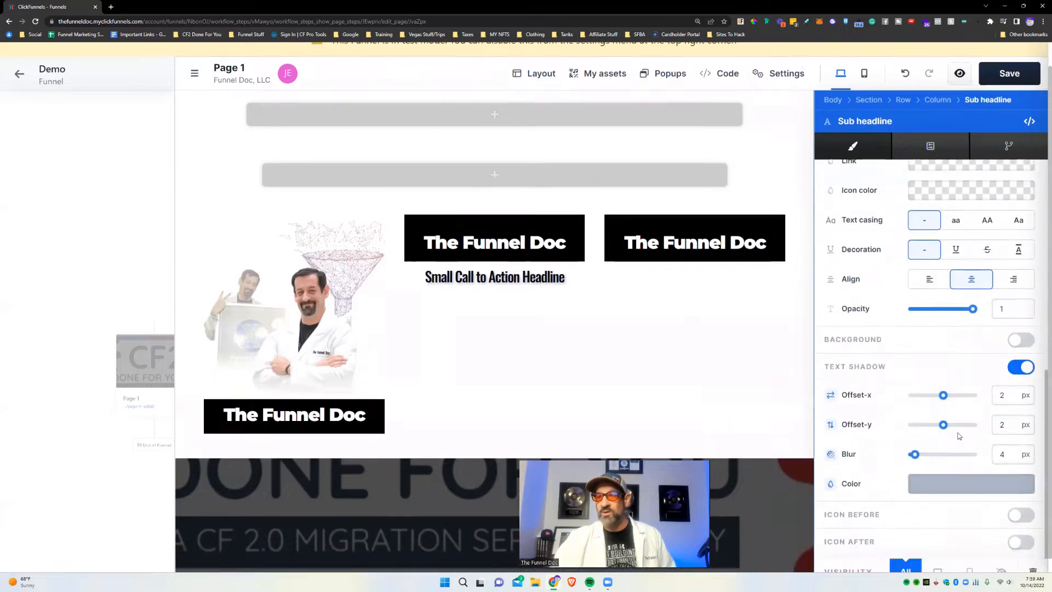
{"action": "left_click", "coordinate": [936, 469]}
{"action": "left_click_drag", "start_coordinate": [800, 414], "coordinate": [757, 469]}
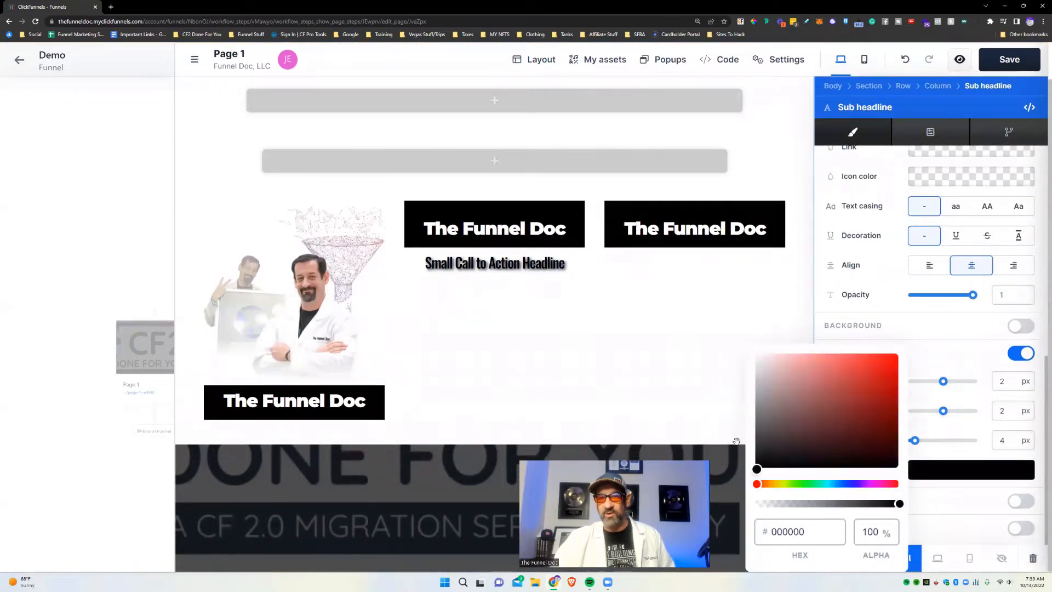
{"action": "left_click", "coordinate": [815, 344]}
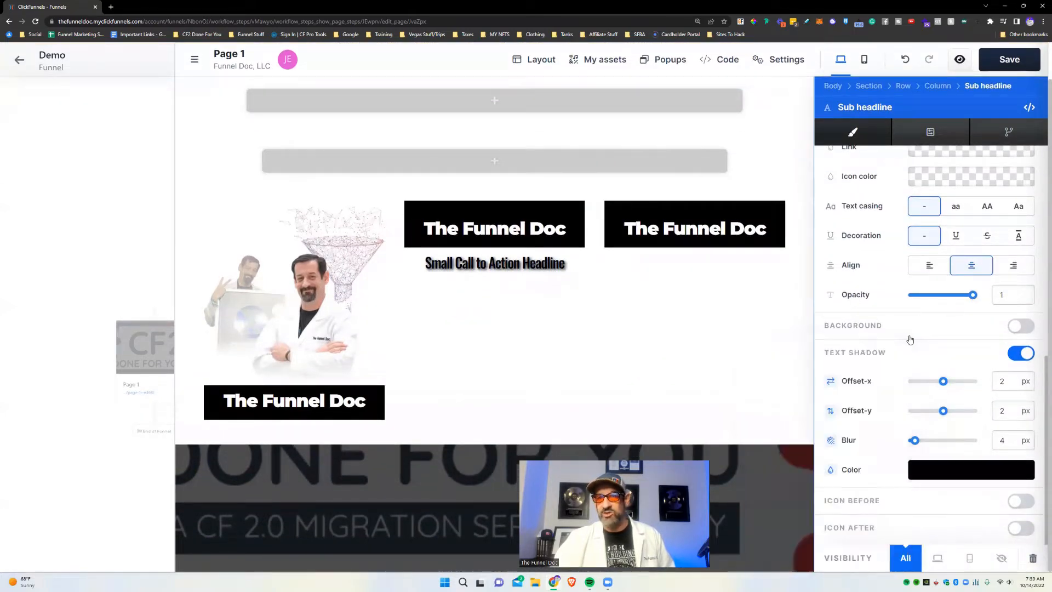
Set the sub headline's text shadow to a 21 px blur, -21 px horizontal offset and -7 px vertical offset.
{"action": "left_click_drag", "start_coordinate": [916, 443], "coordinate": [925, 437]}
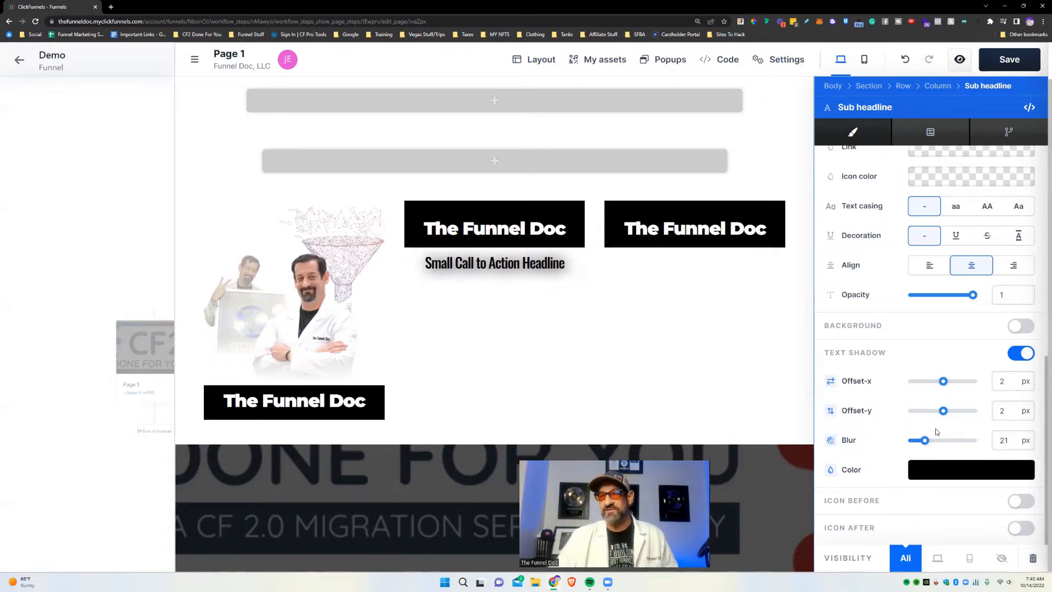
{"action": "left_click_drag", "start_coordinate": [942, 383], "coordinate": [937, 383]}
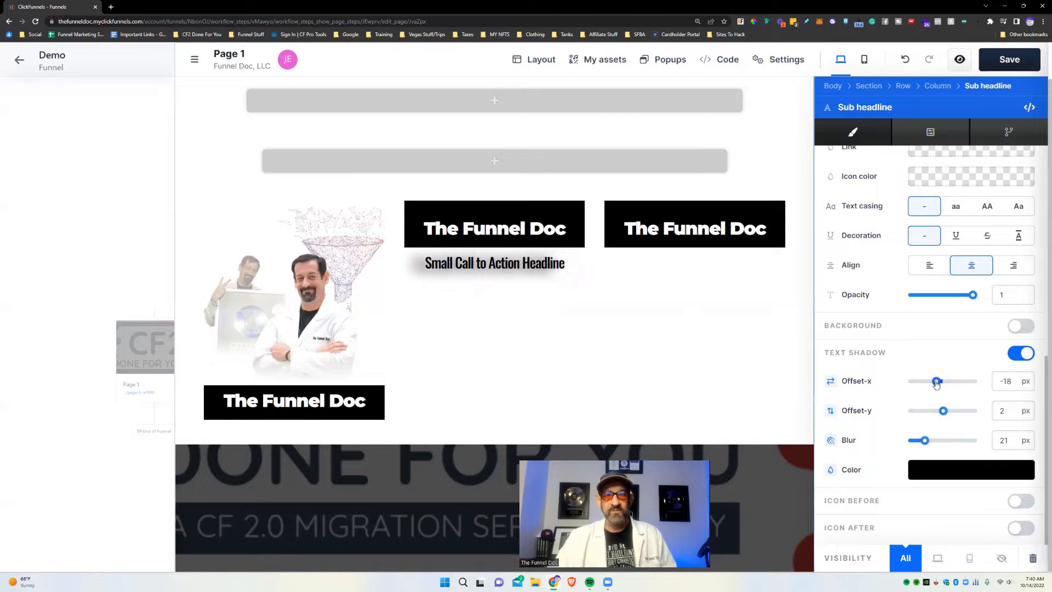
{"action": "left_click_drag", "start_coordinate": [941, 412], "coordinate": [940, 412]}
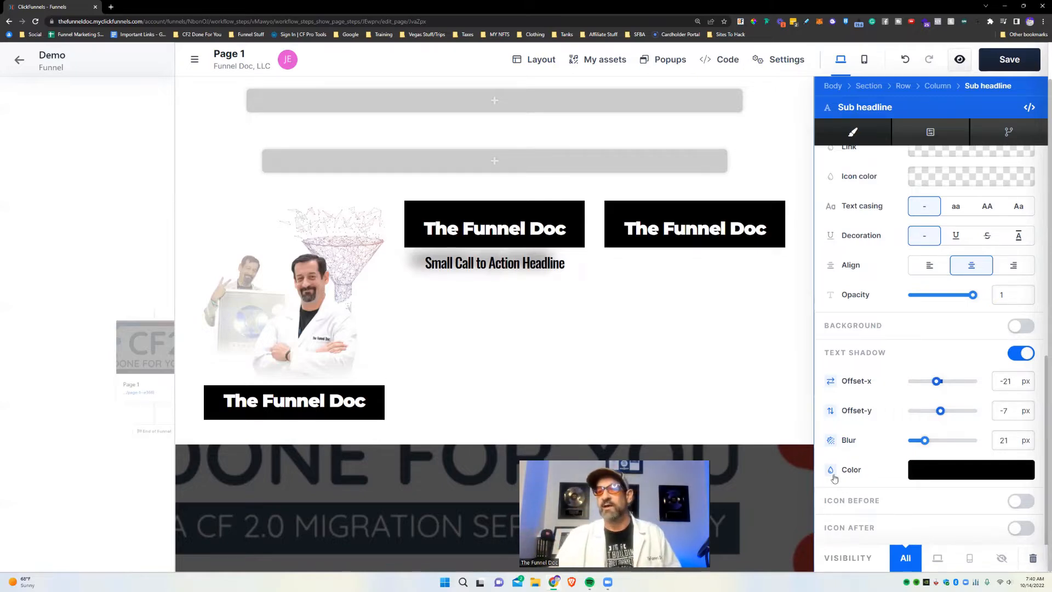
Change the sub headline's text shadow color to red (ff0000) at 100% alpha.
{"action": "left_click", "coordinate": [949, 469]}
{"action": "left_click", "coordinate": [898, 355]}
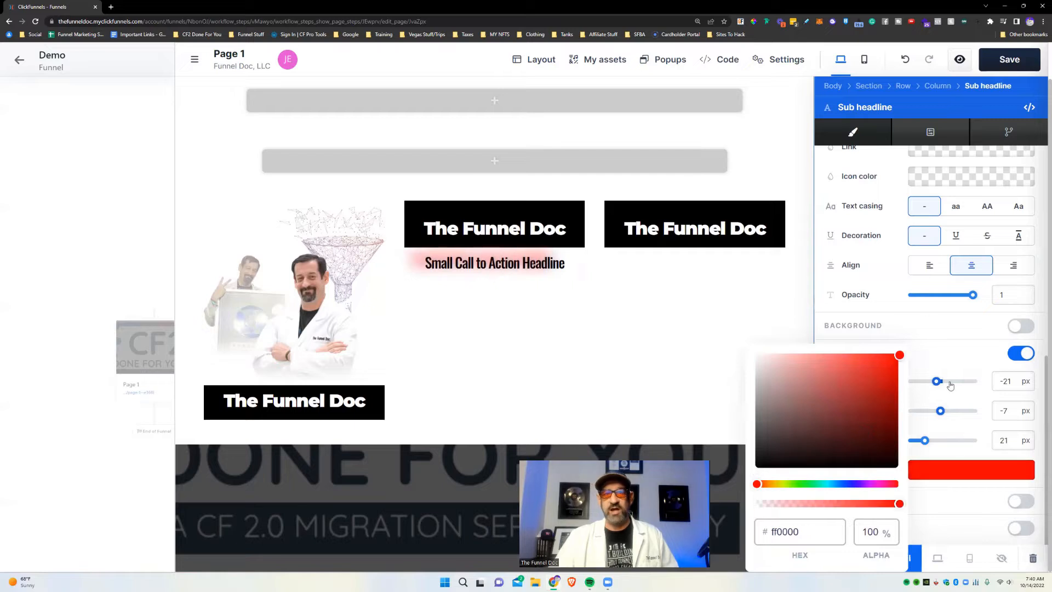
{"action": "left_click", "coordinate": [868, 337]}
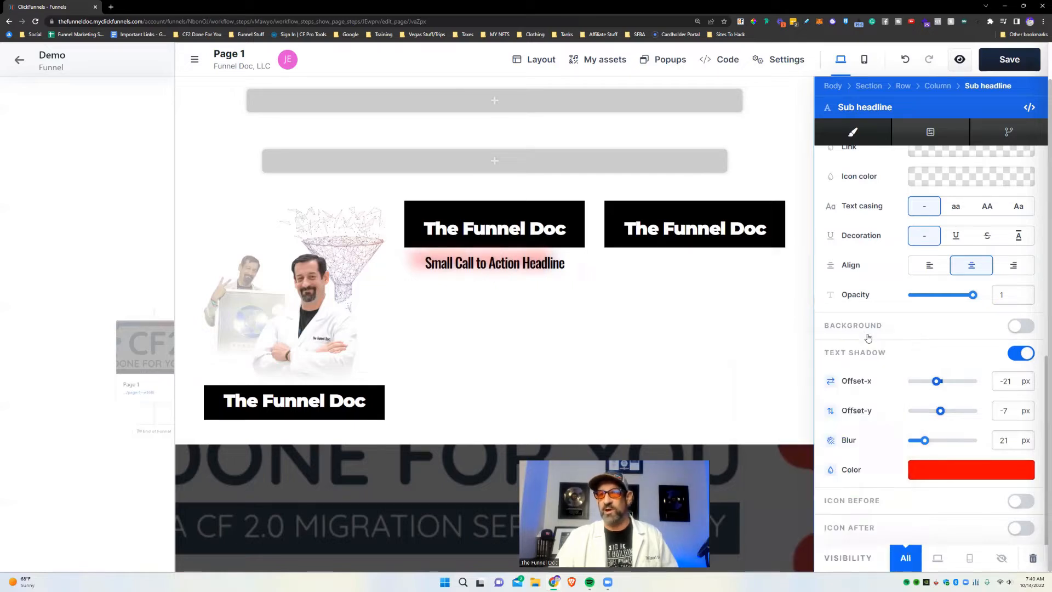
Reset the text shadow's horizontal offset, then set it to -30 px.
{"action": "left_click", "coordinate": [830, 382]}
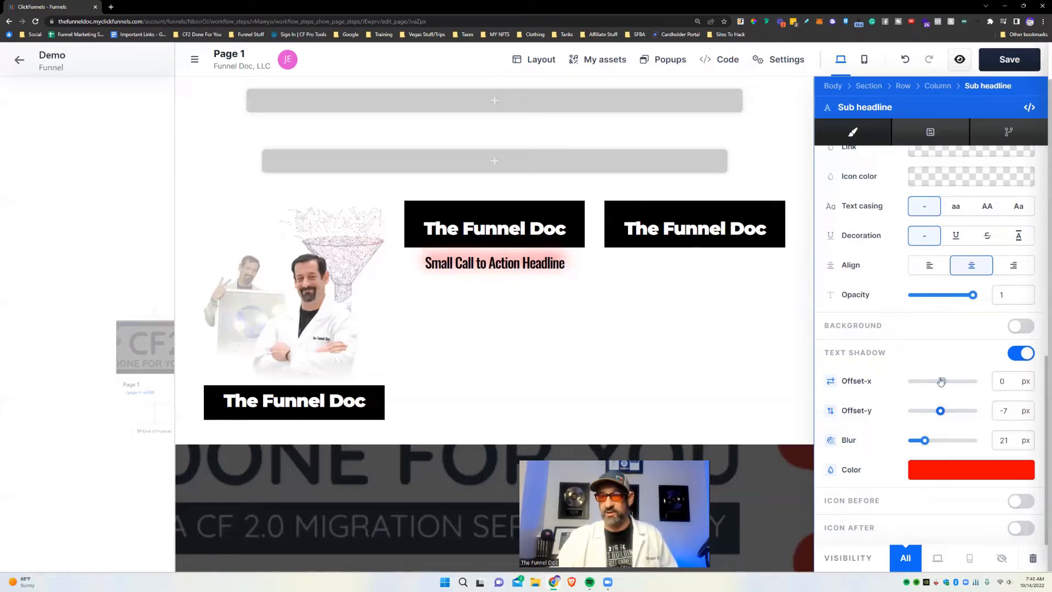
{"action": "left_click_drag", "start_coordinate": [943, 381], "coordinate": [933, 382]}
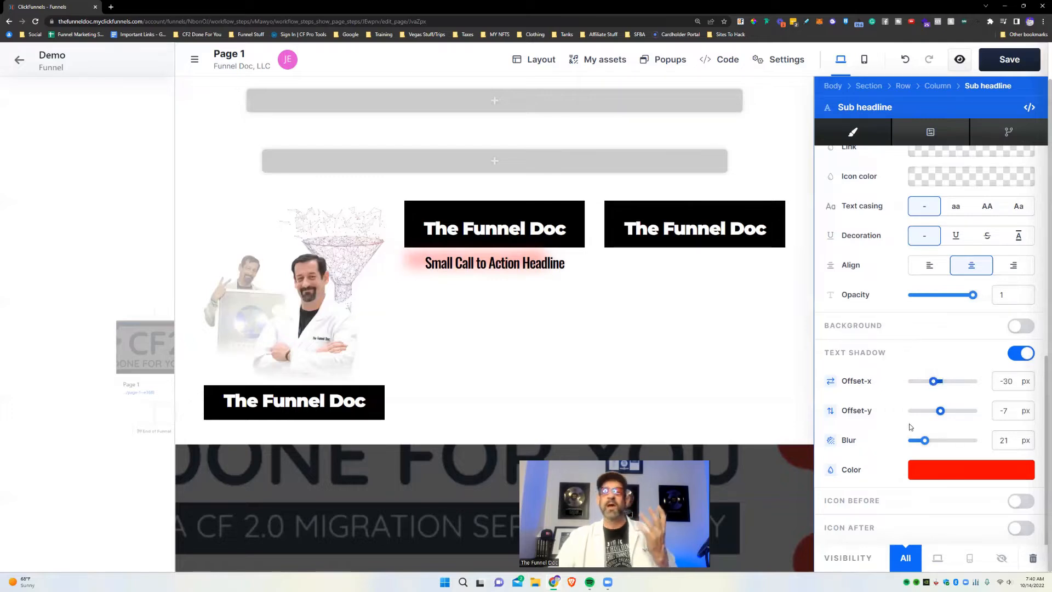
Reset the text shadow's horizontal offset, vertical offset and blur to 0 px, and reset its color to black.
{"action": "left_click", "coordinate": [830, 381]}
{"action": "left_click", "coordinate": [832, 414]}
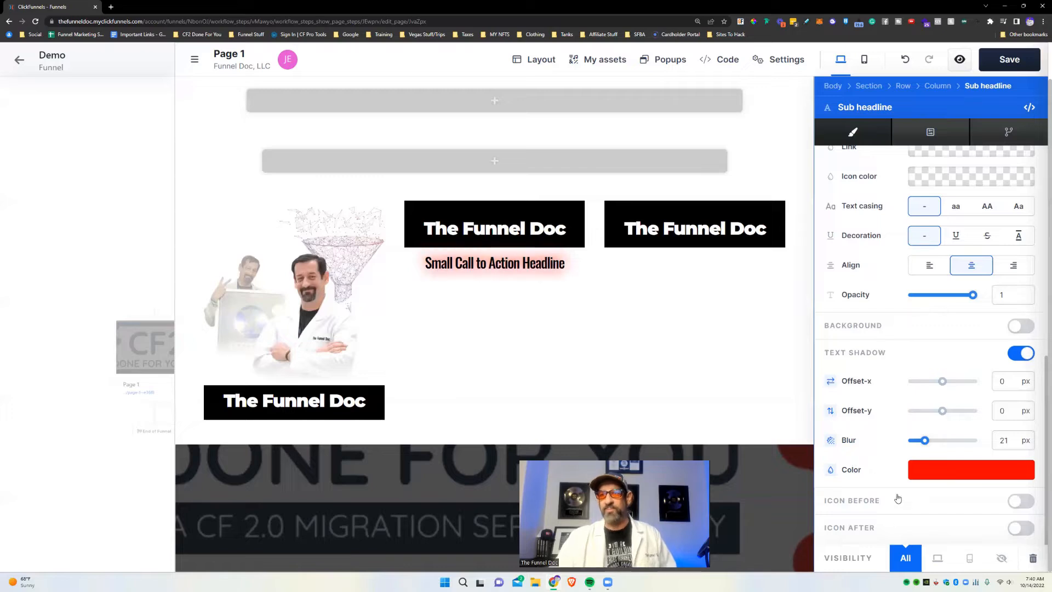
{"action": "left_click", "coordinate": [906, 473]}
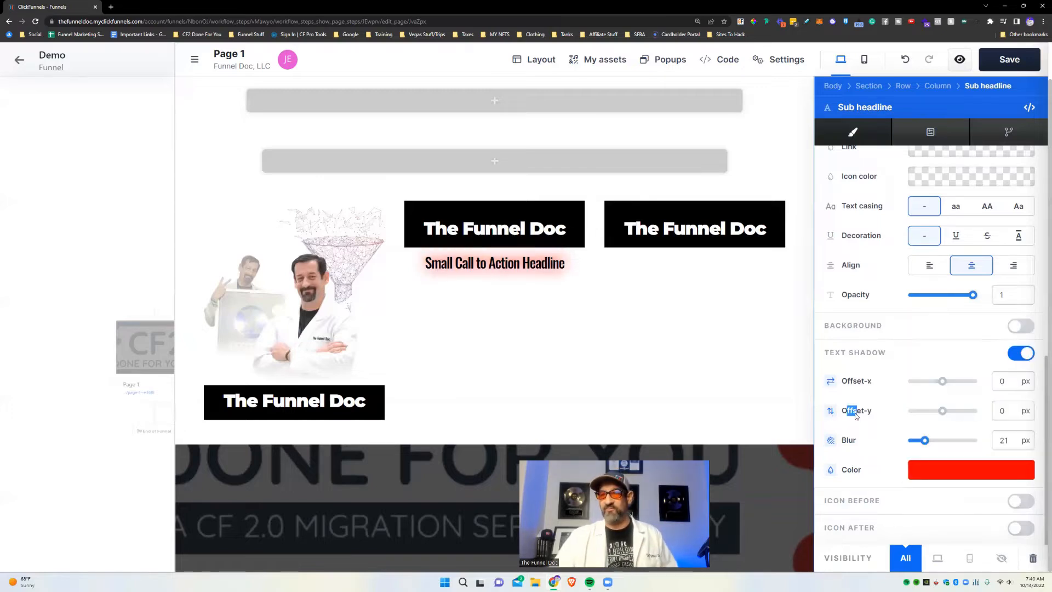
{"action": "left_click", "coordinate": [831, 440]}
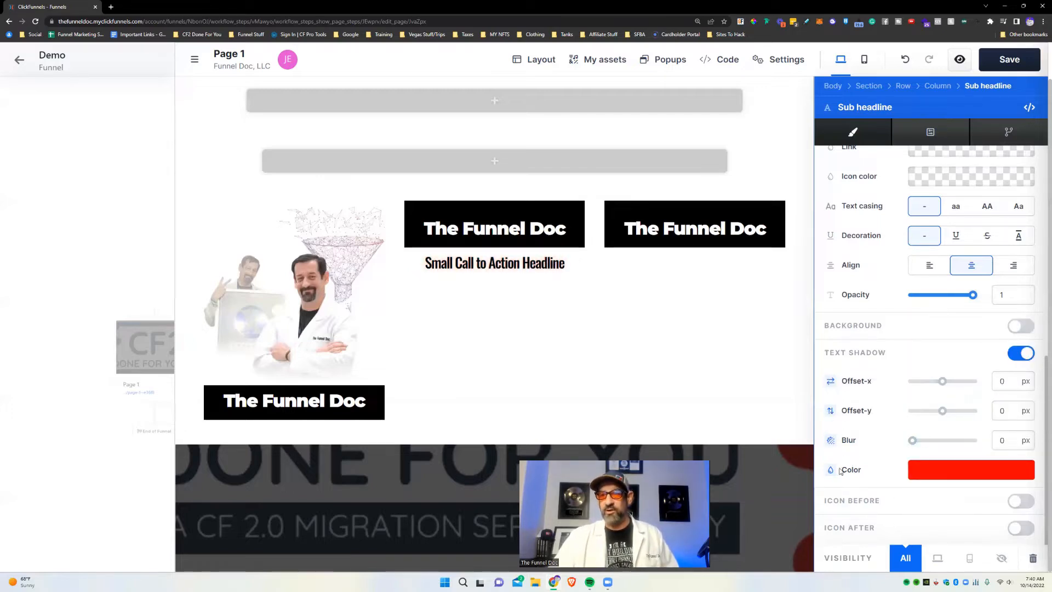
{"action": "left_click", "coordinate": [831, 469]}
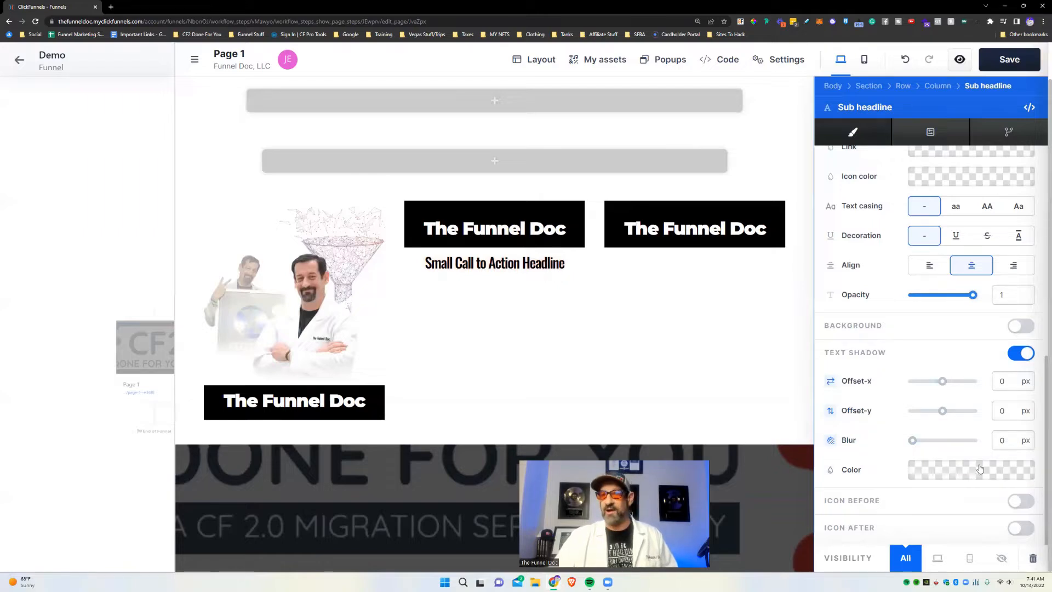
{"action": "left_click", "coordinate": [911, 467]}
{"action": "left_click_drag", "start_coordinate": [858, 326], "coordinate": [864, 326]}
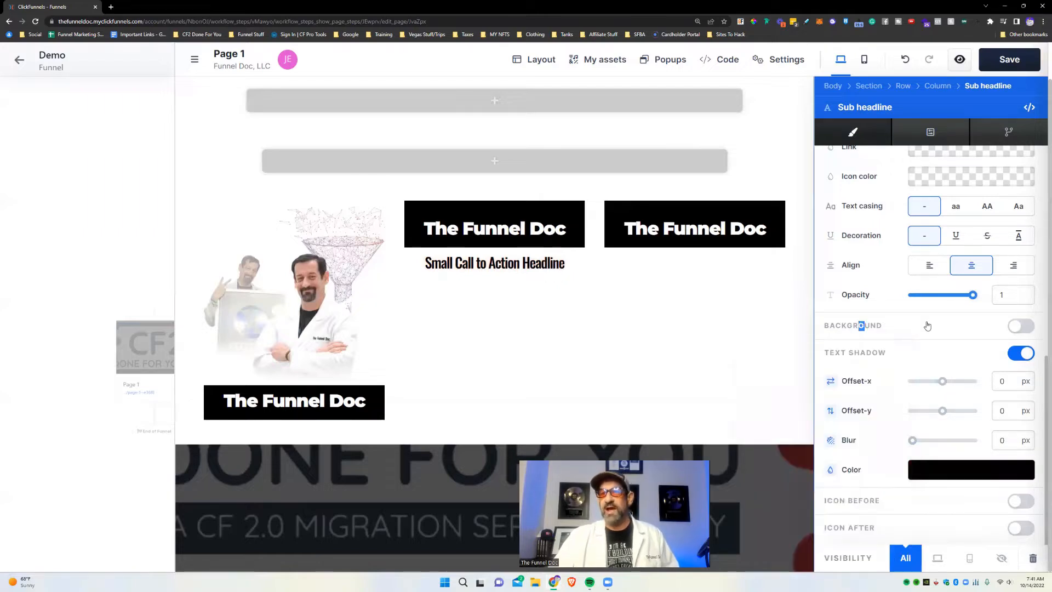
Turn on both the icon before and the icon after the sub headline text.
{"action": "left_click", "coordinate": [1018, 500]}
{"action": "scroll", "coordinate": [1015, 438], "scroll_direction": "down", "scroll_amount": 3}
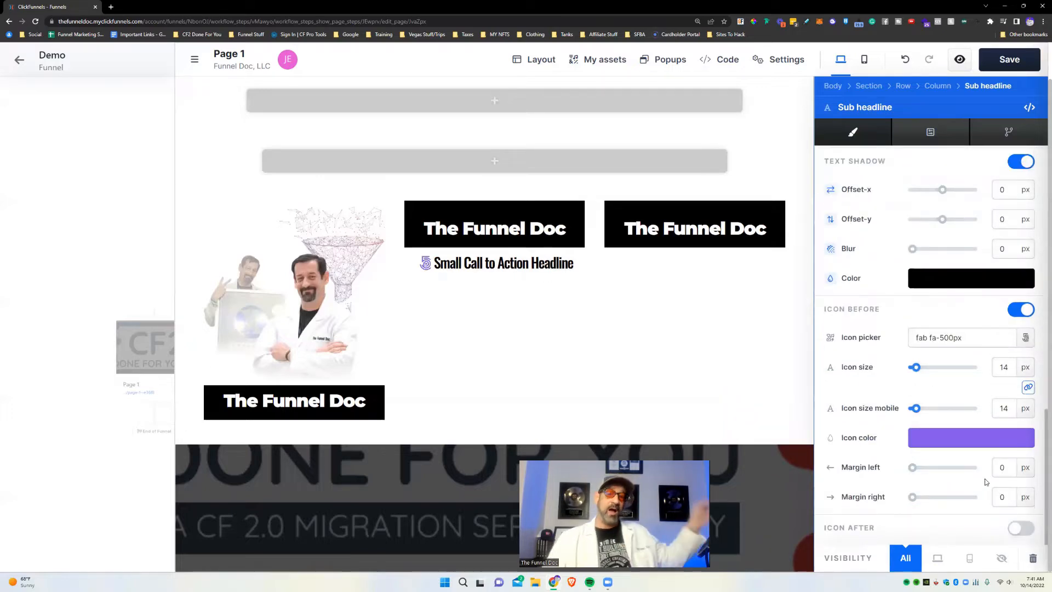
{"action": "left_click", "coordinate": [1021, 527]}
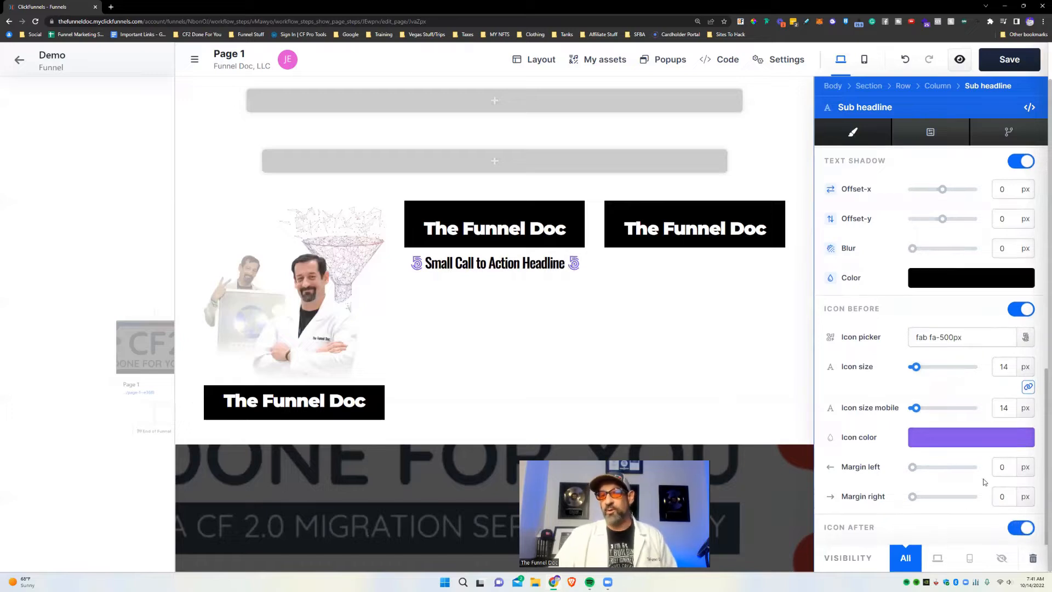
{"action": "scroll", "coordinate": [1009, 515], "scroll_direction": "down", "scroll_amount": 3}
{"action": "scroll", "coordinate": [992, 504], "scroll_direction": "up", "scroll_amount": 4}
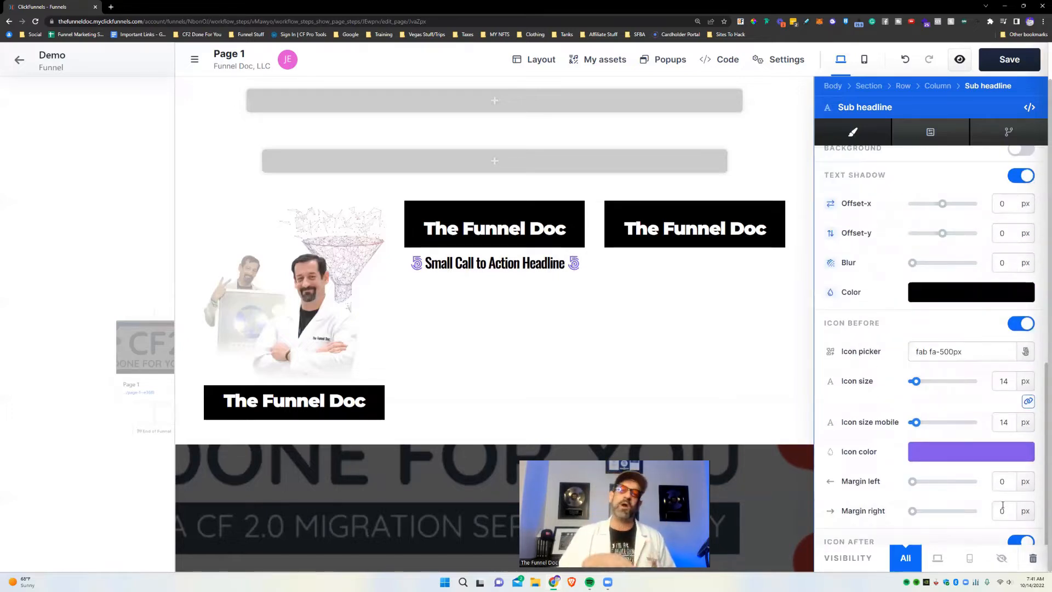
Search the icon library for the icon before the sub headline using the filters "face", "youtub" and "arrow".
{"action": "left_click", "coordinate": [1024, 352]}
{"action": "scroll", "coordinate": [953, 405], "scroll_direction": "up", "scroll_amount": 3}
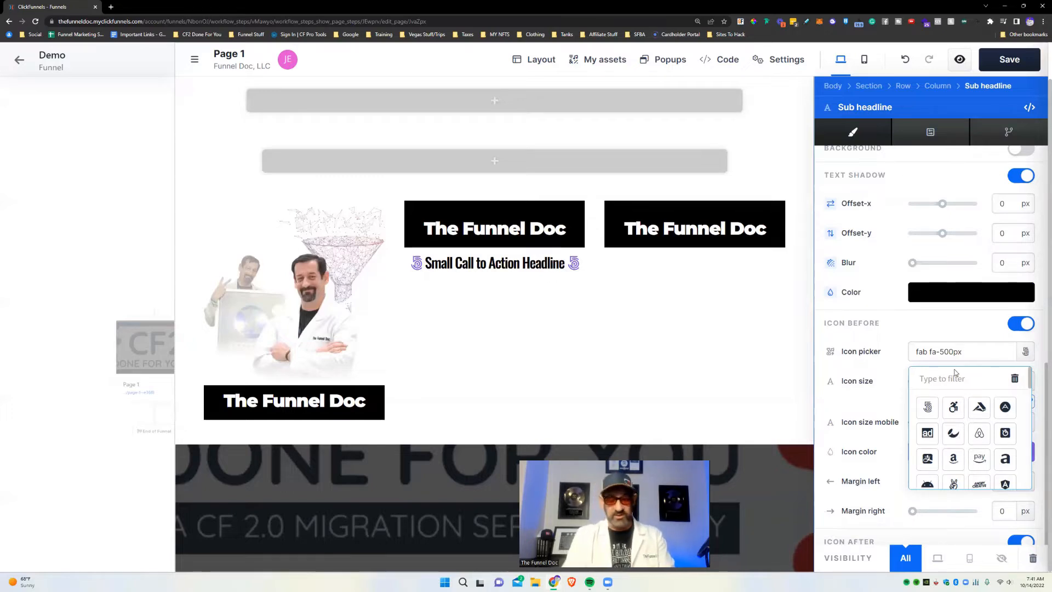
{"action": "type", "text": "fav"}
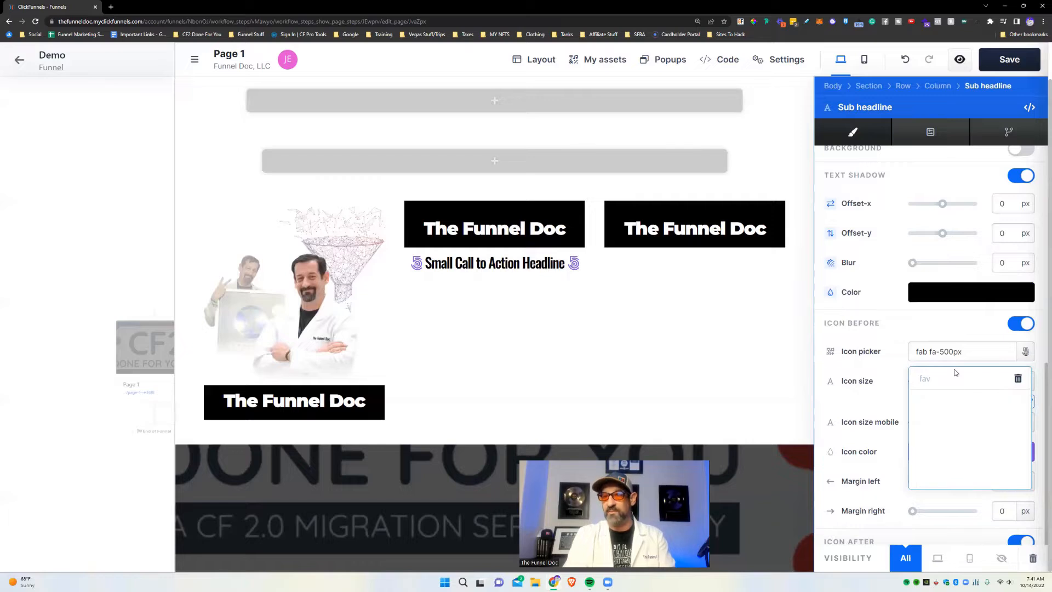
{"action": "type", "text": "e"}
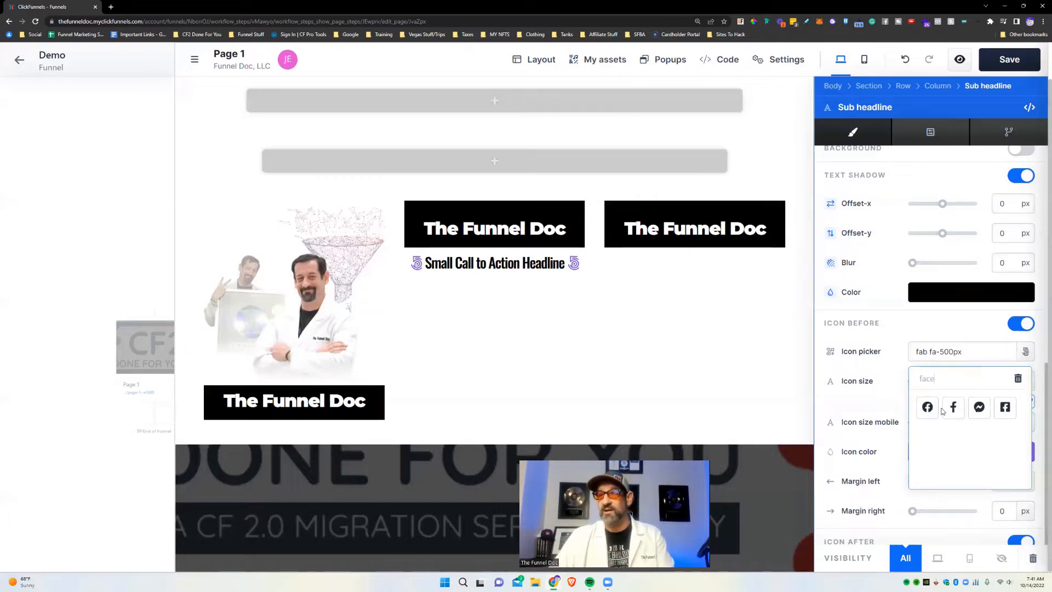
{"action": "double_click", "coordinate": [920, 378]}
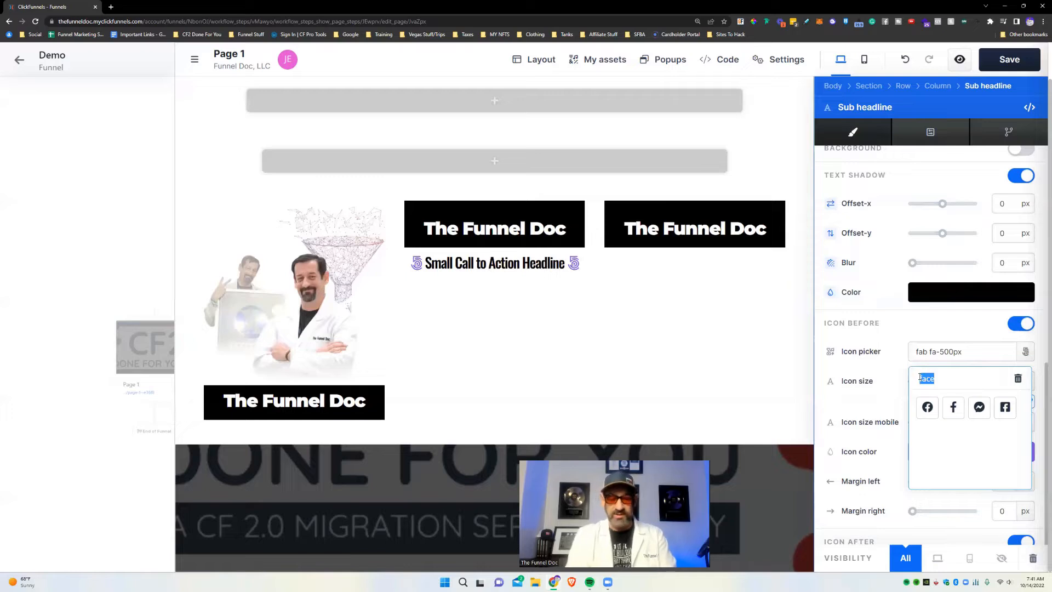
{"action": "type", "text": "youtub"}
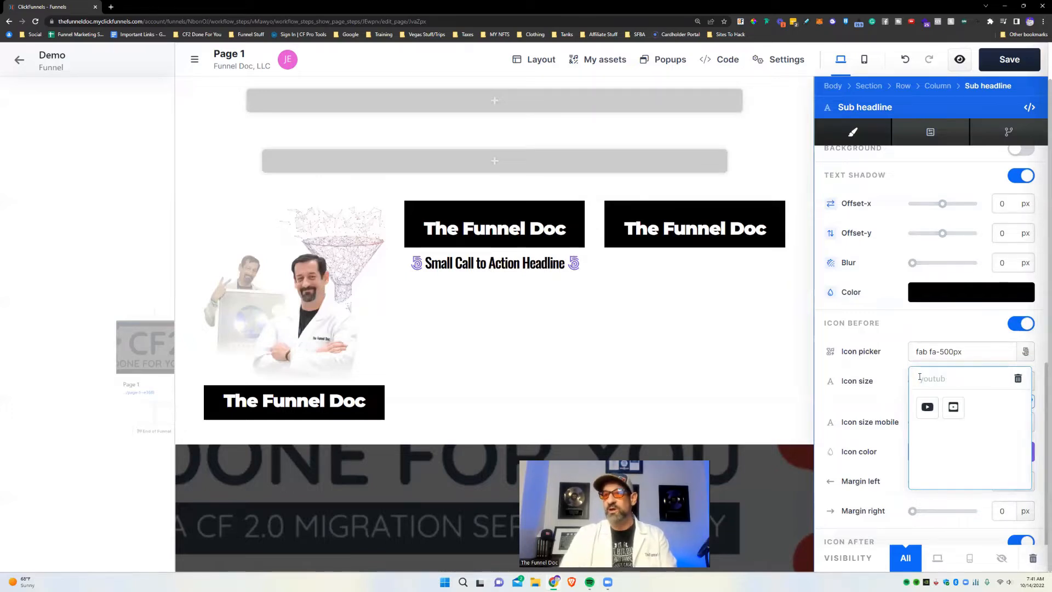
{"action": "left_click_drag", "start_coordinate": [952, 378], "coordinate": [906, 374]}
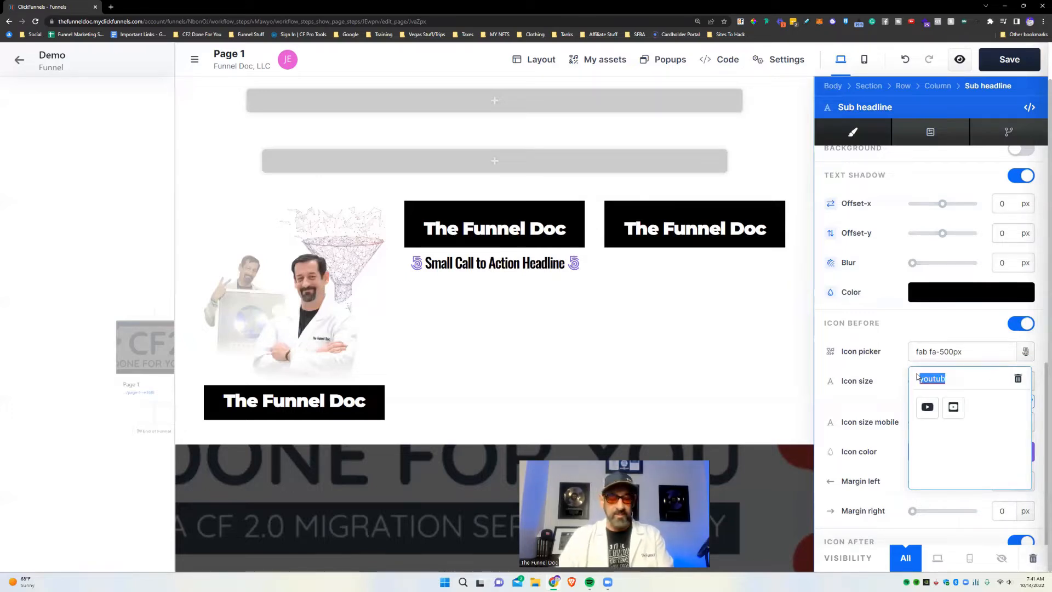
{"action": "type", "text": "arrow"}
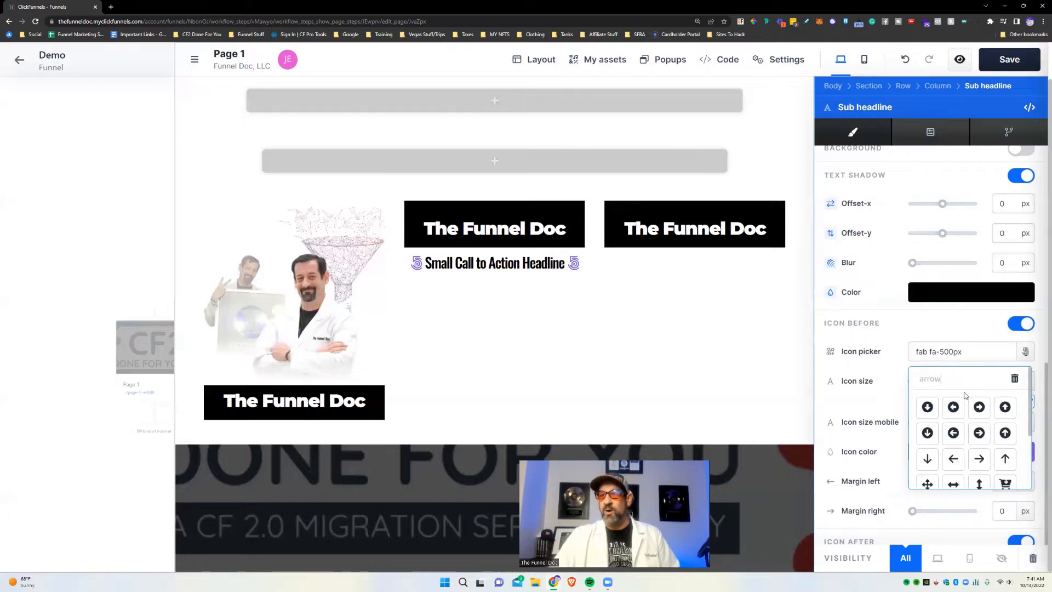
{"action": "left_click_drag", "start_coordinate": [945, 378], "coordinate": [918, 385]}
{"action": "key", "text": "BackSpace"}
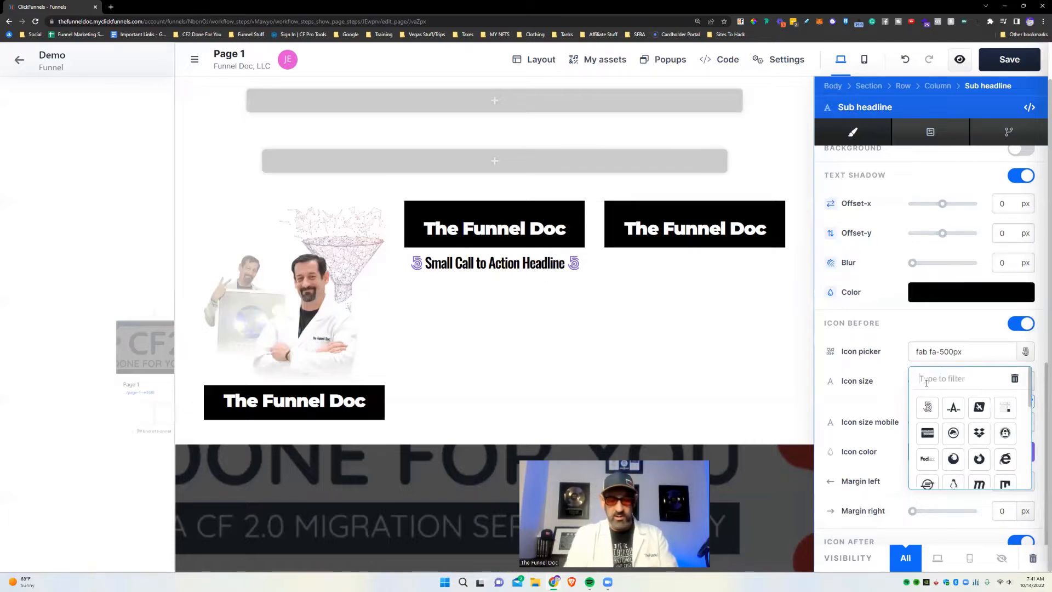
Filter the icon library for "check" and remove the icon selected before the sub headline.
{"action": "type", "text": "check"}
{"action": "scroll", "coordinate": [949, 434], "scroll_direction": "down", "scroll_amount": 3}
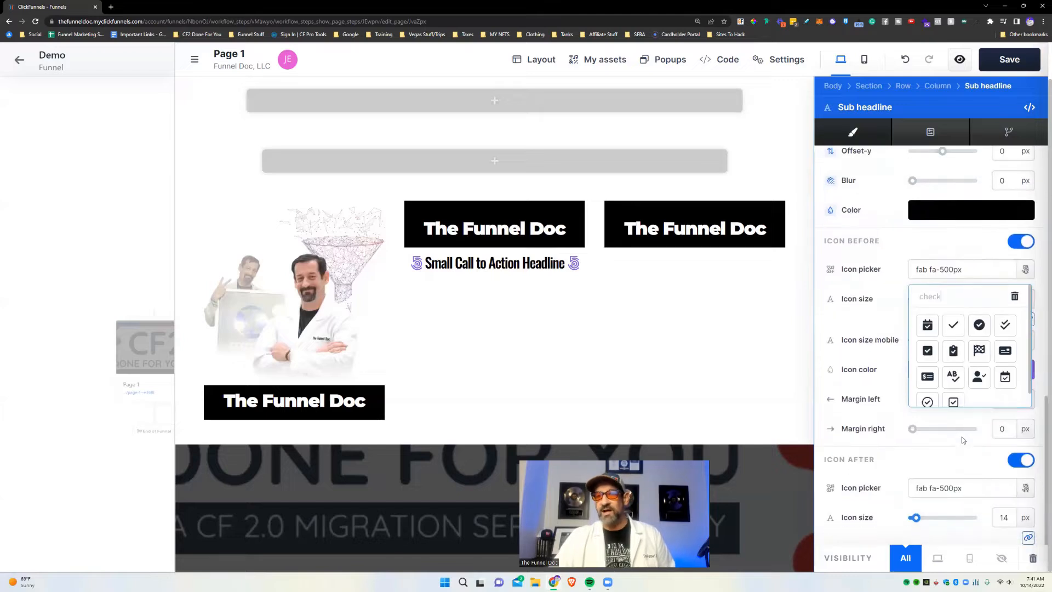
{"action": "scroll", "coordinate": [945, 347], "scroll_direction": "up", "scroll_amount": 4}
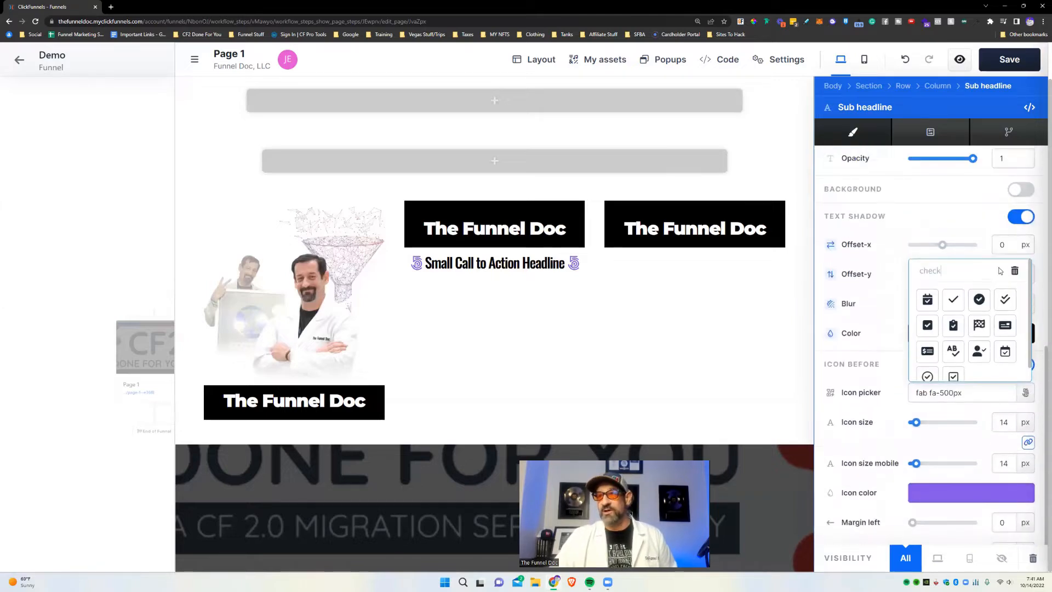
{"action": "left_click", "coordinate": [1013, 273]}
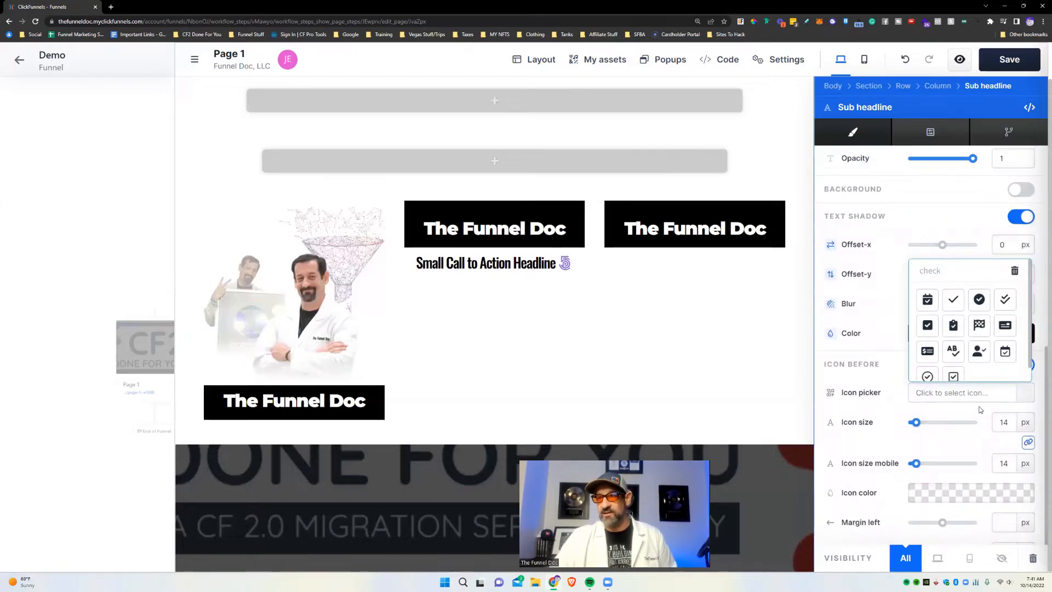
Browse the full icon library for the icon before the sub headline, from the brand logos through to the final outline icons.
{"action": "left_click", "coordinate": [1024, 390]}
{"action": "scroll", "coordinate": [990, 314], "scroll_direction": "down", "scroll_amount": 5}
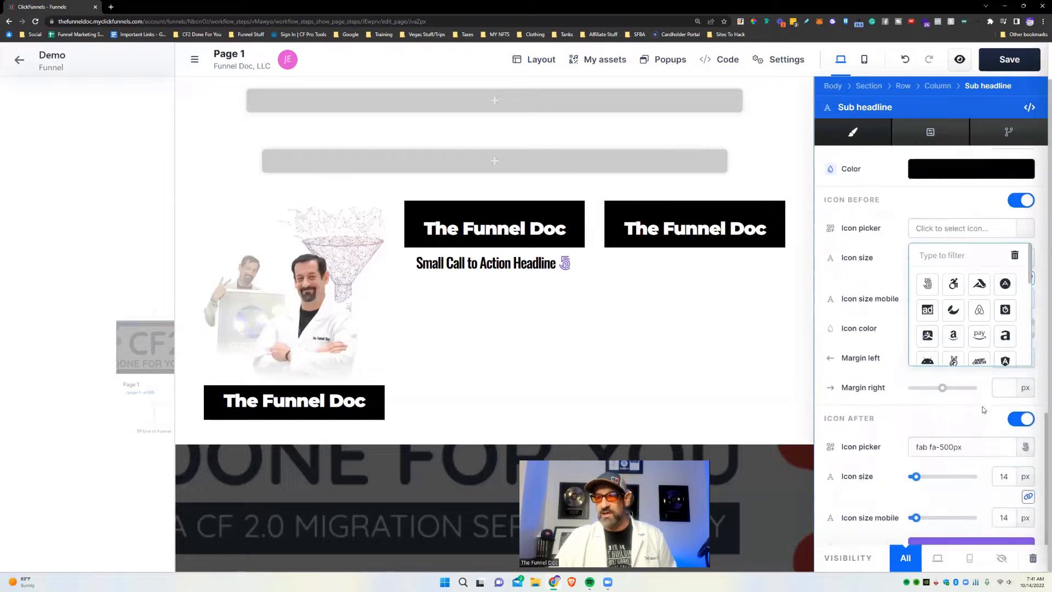
{"action": "scroll", "coordinate": [1020, 302], "scroll_direction": "up", "scroll_amount": 3}
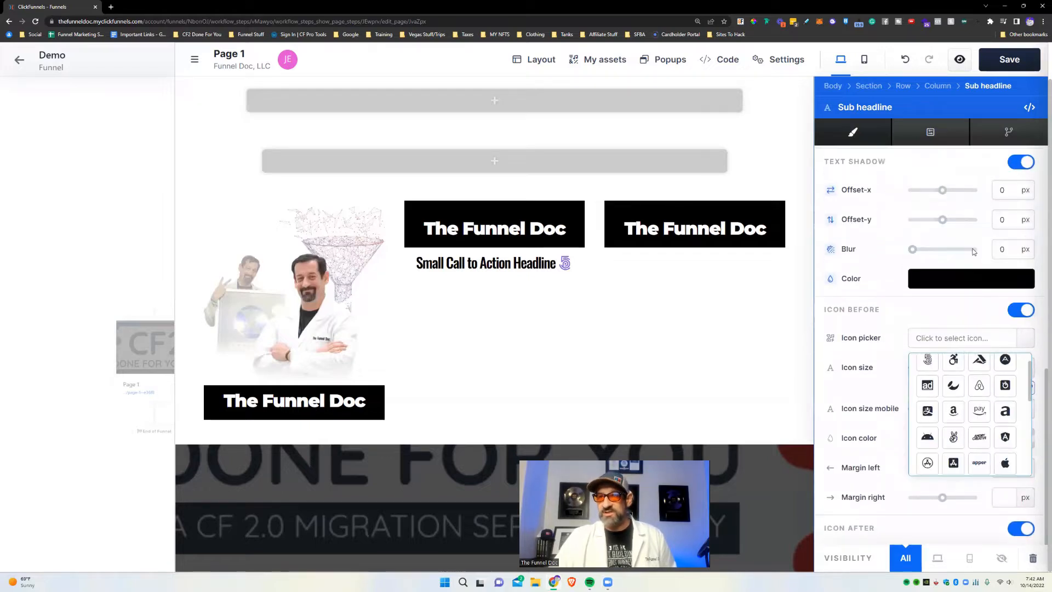
{"action": "scroll", "coordinate": [953, 386], "scroll_direction": "down", "scroll_amount": 3}
{"action": "scroll", "coordinate": [953, 386], "scroll_direction": "down", "scroll_amount": 8}
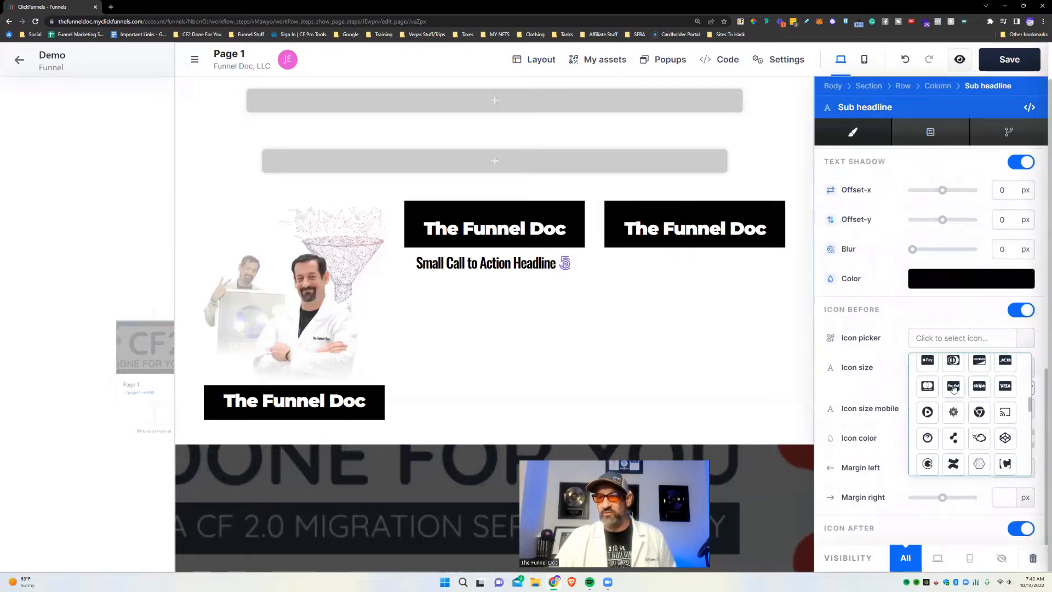
{"action": "scroll", "coordinate": [955, 389], "scroll_direction": "down", "scroll_amount": 5}
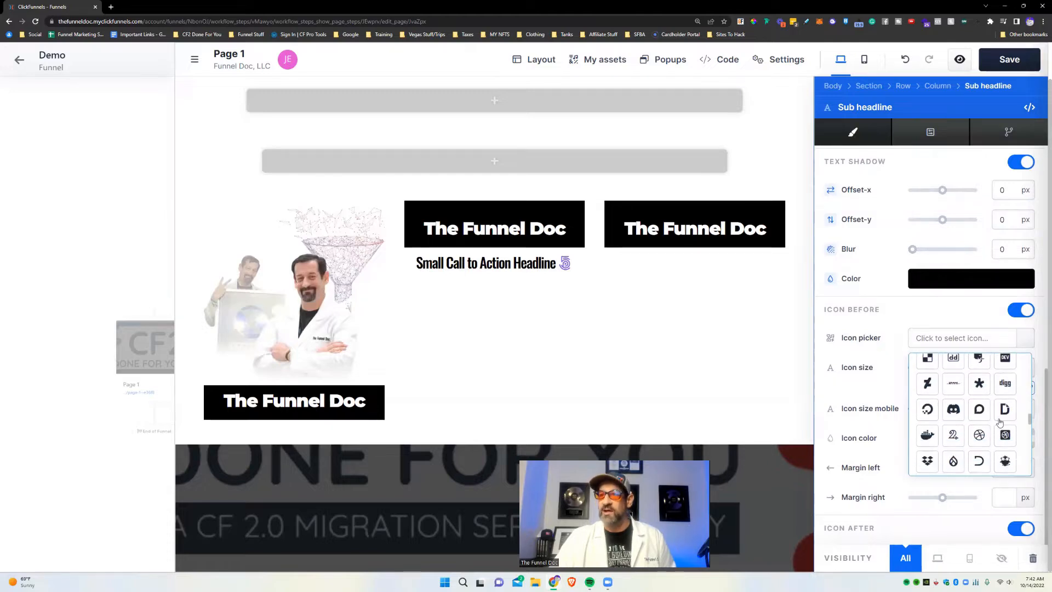
{"action": "scroll", "coordinate": [959, 395], "scroll_direction": "down", "scroll_amount": 6}
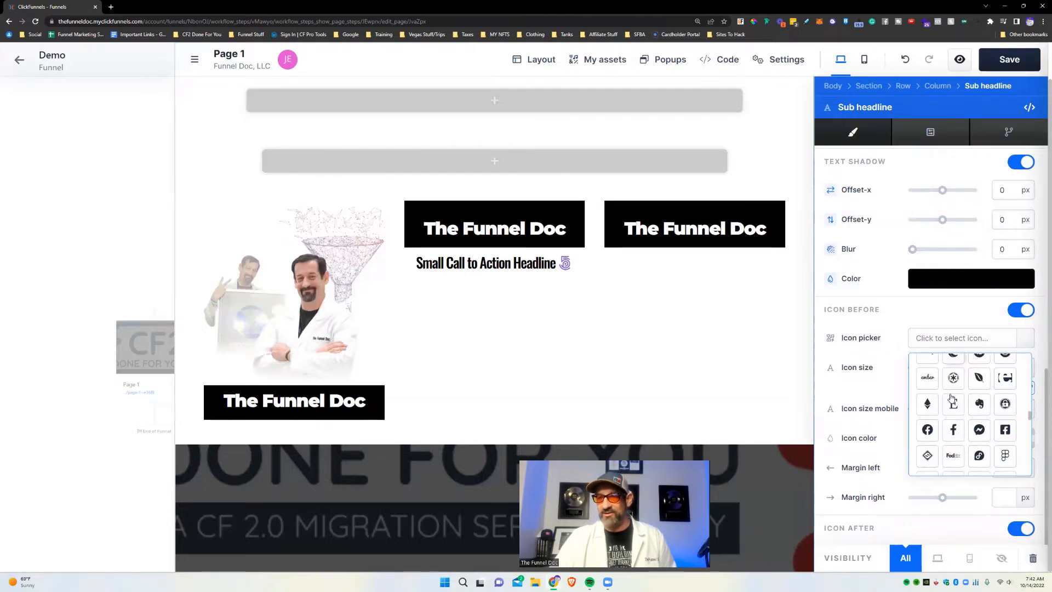
{"action": "scroll", "coordinate": [954, 399], "scroll_direction": "up", "scroll_amount": 3}
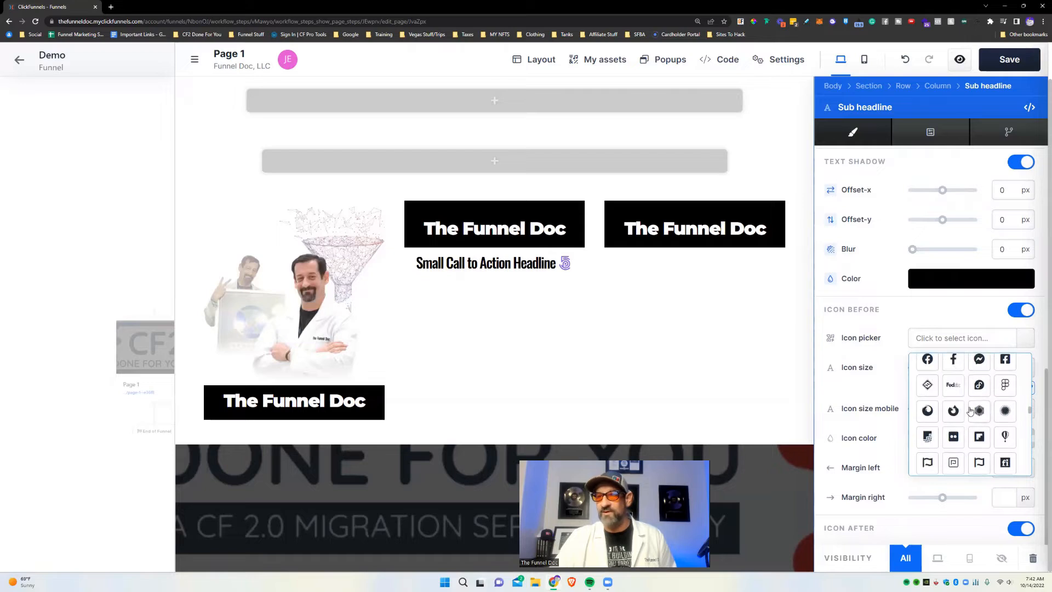
{"action": "scroll", "coordinate": [958, 399], "scroll_direction": "down", "scroll_amount": 8}
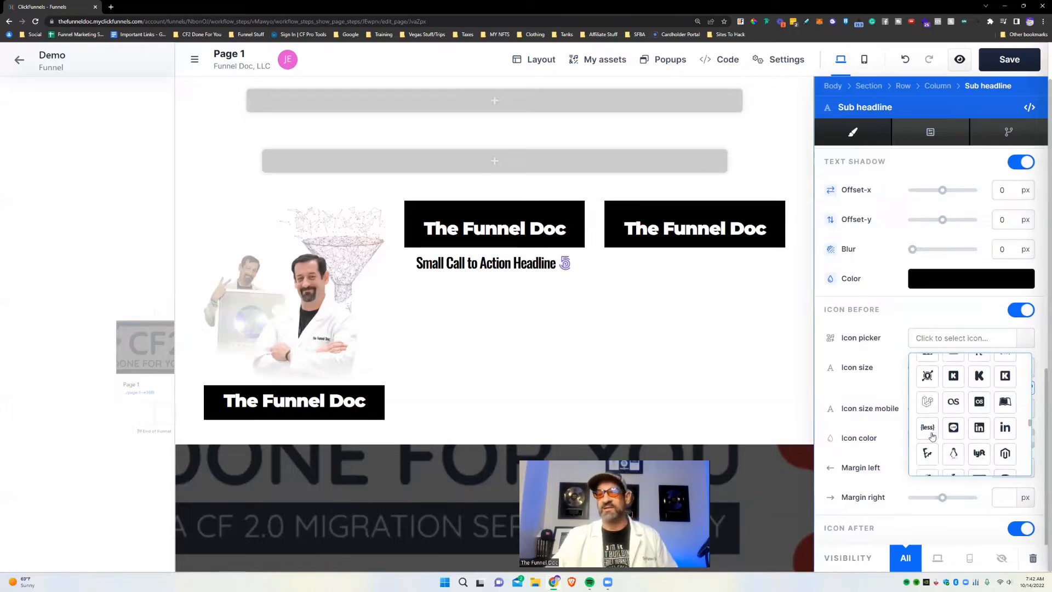
{"action": "scroll", "coordinate": [942, 427], "scroll_direction": "down", "scroll_amount": 15}
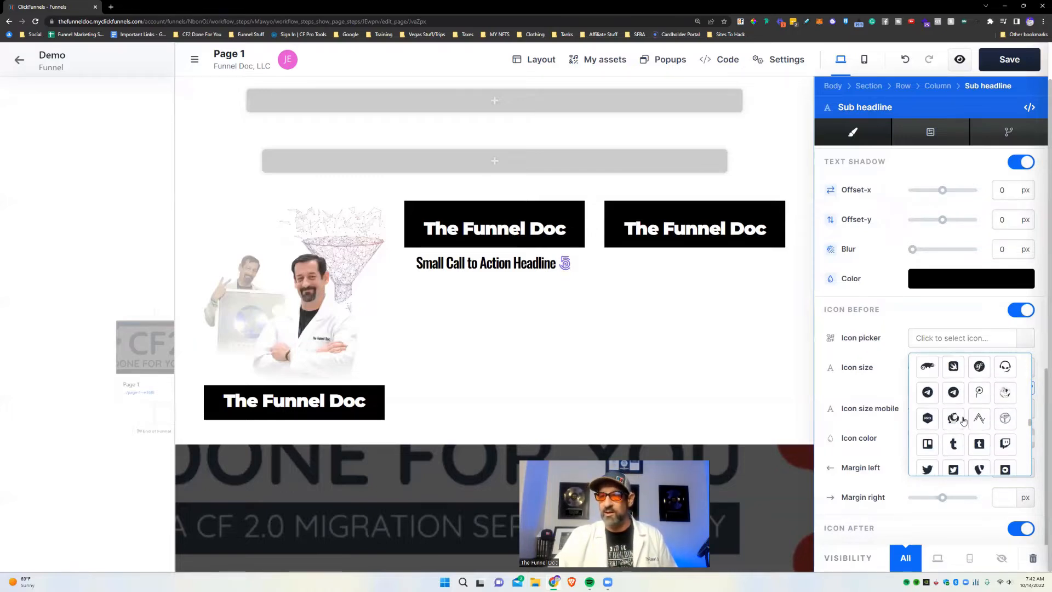
{"action": "scroll", "coordinate": [964, 421], "scroll_direction": "down", "scroll_amount": 15}
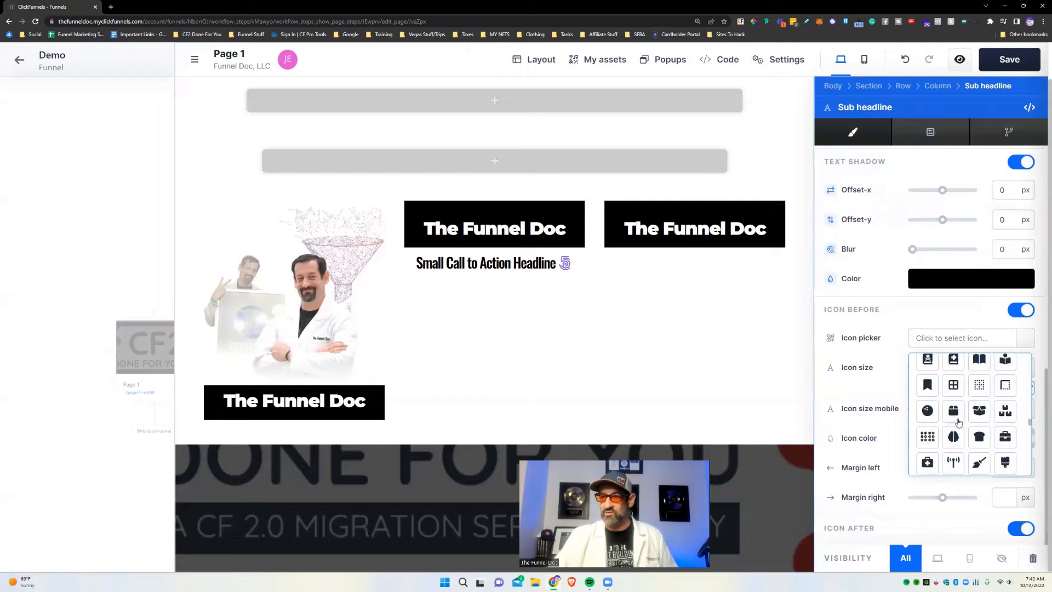
{"action": "scroll", "coordinate": [959, 422], "scroll_direction": "down", "scroll_amount": 15}
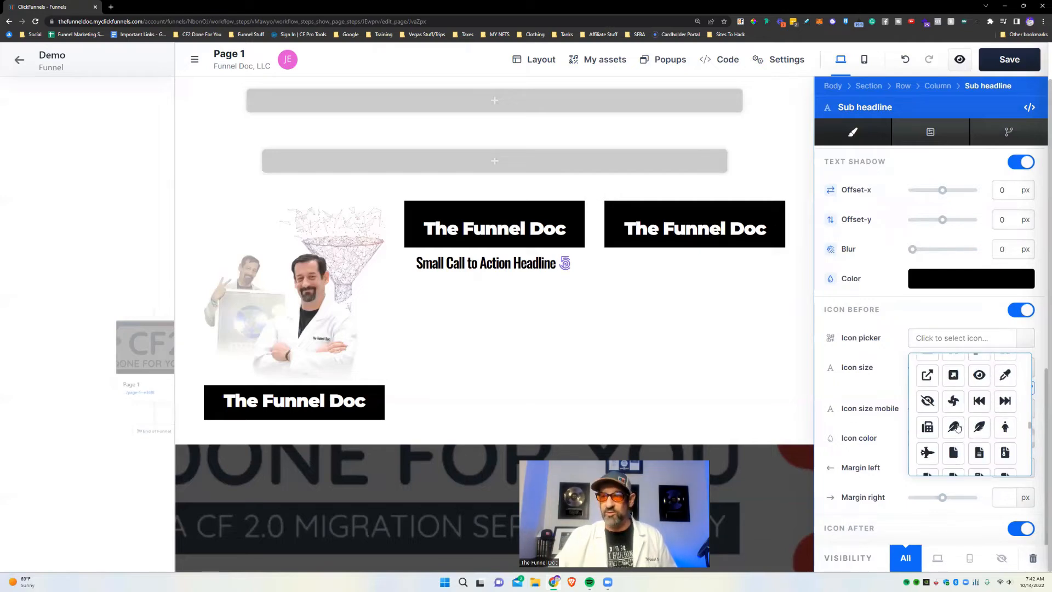
{"action": "scroll", "coordinate": [959, 430], "scroll_direction": "down", "scroll_amount": 15}
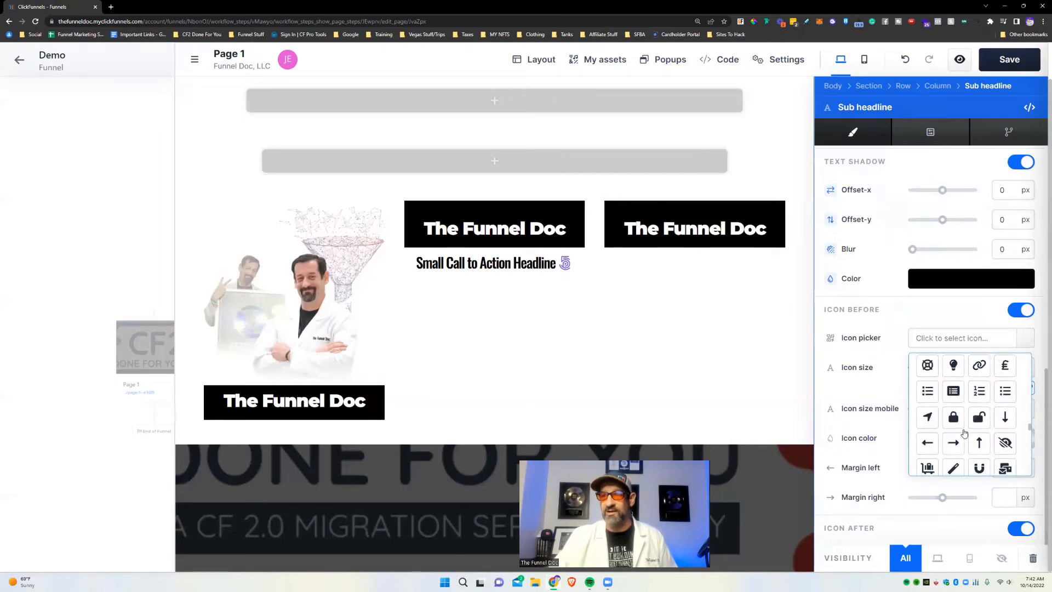
{"action": "scroll", "coordinate": [961, 436], "scroll_direction": "down", "scroll_amount": 15}
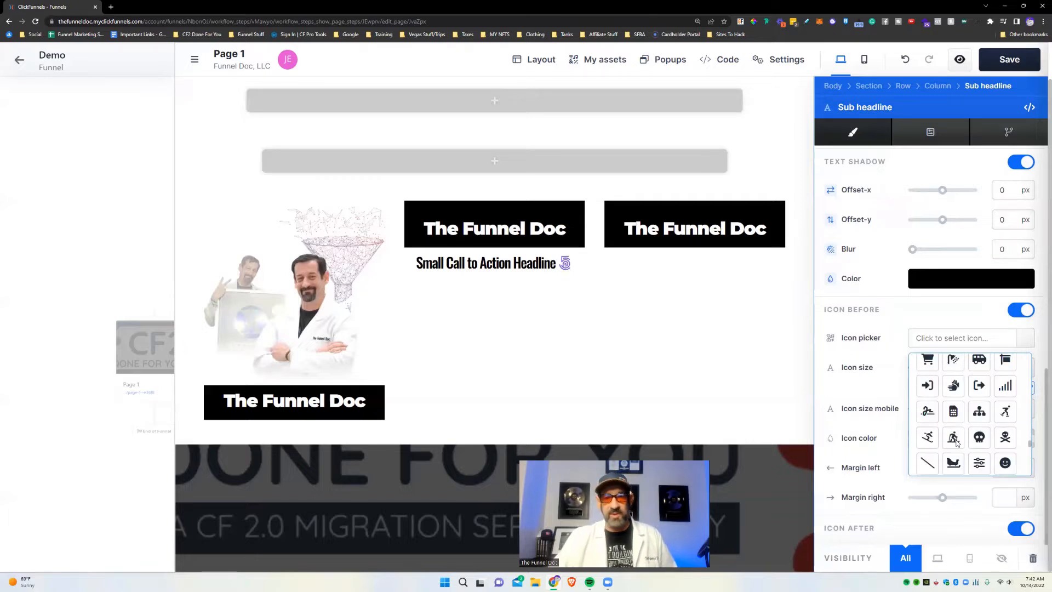
{"action": "scroll", "coordinate": [960, 443], "scroll_direction": "down", "scroll_amount": 15}
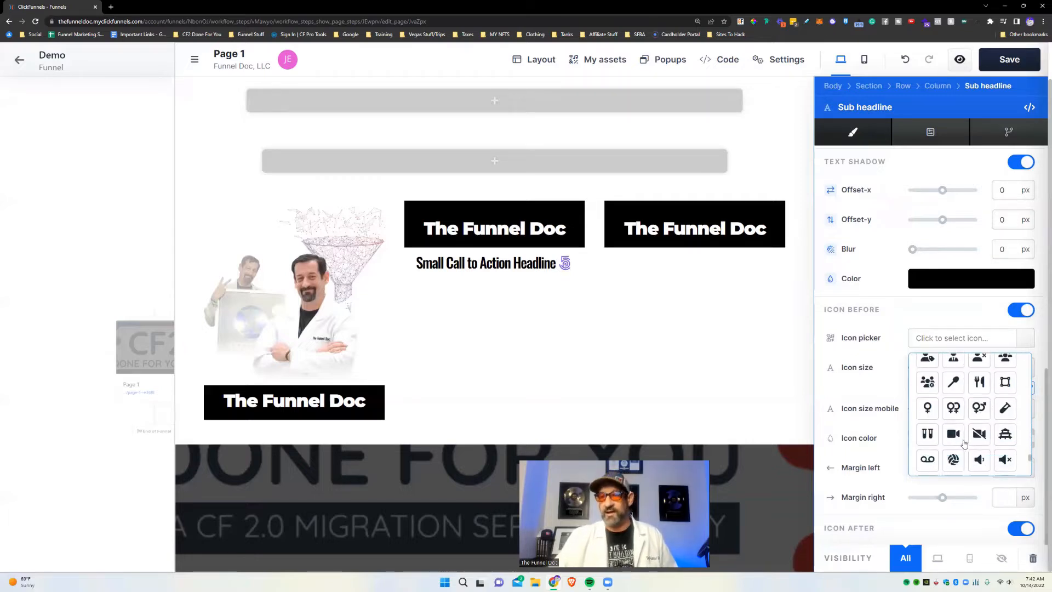
{"action": "scroll", "coordinate": [964, 442], "scroll_direction": "down", "scroll_amount": 15}
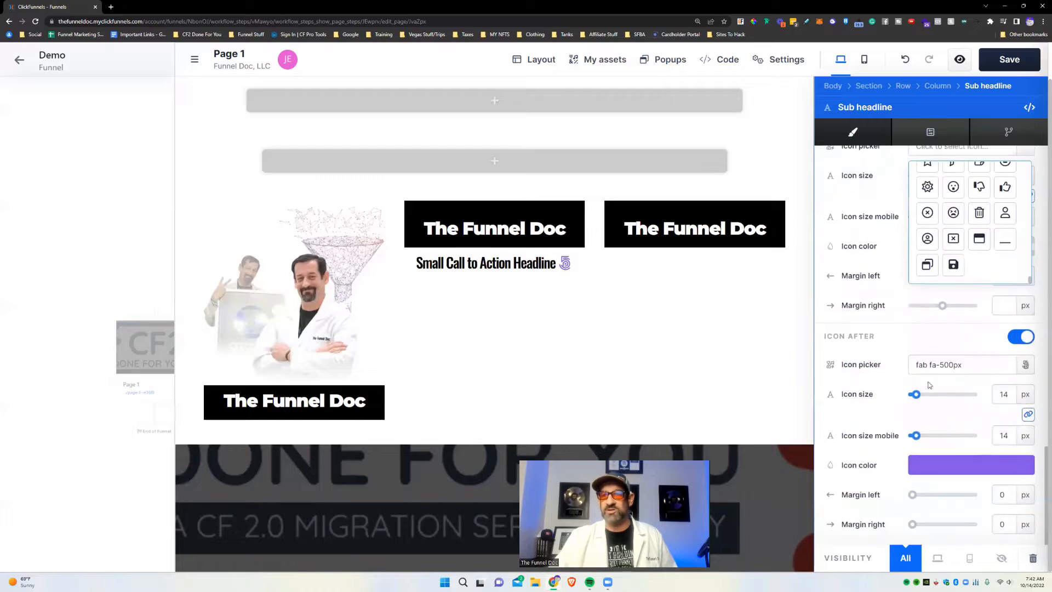
{"action": "left_click", "coordinate": [967, 336]}
Set the size of the icon before the sub headline to 38 px and choose the "fab fa-accusoft" icon for it.
{"action": "scroll", "coordinate": [981, 356], "scroll_direction": "up", "scroll_amount": 5}
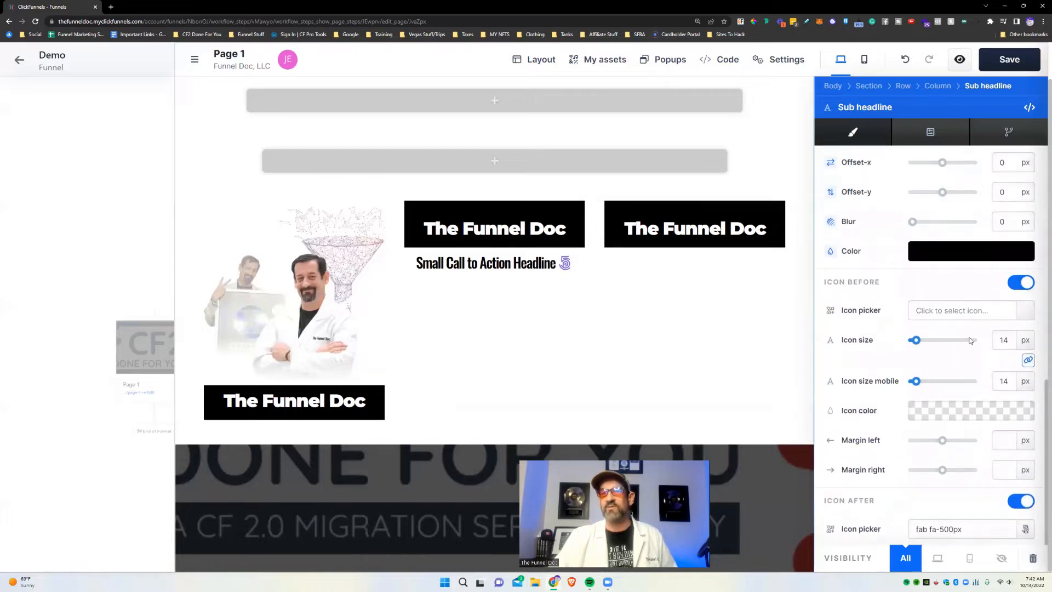
{"action": "left_click_drag", "start_coordinate": [918, 341], "coordinate": [935, 343]}
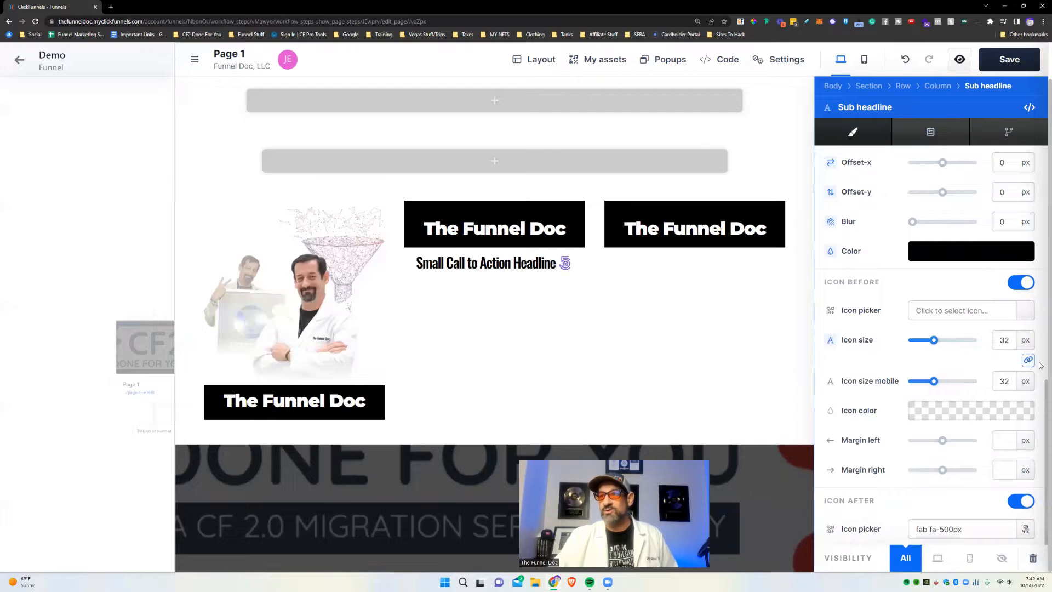
{"action": "mouse_move", "coordinate": [934, 340]}
{"action": "left_mouse_down"}
{"action": "mouse_move", "coordinate": [911, 341]}
{"action": "mouse_move", "coordinate": [939, 340]}
{"action": "left_mouse_up"}
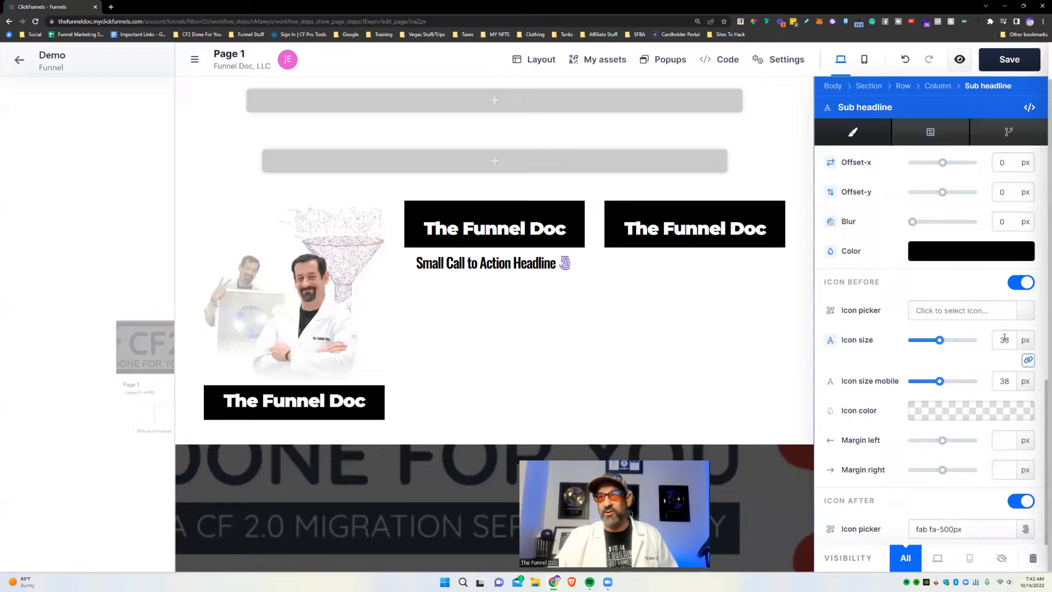
{"action": "left_click", "coordinate": [975, 310]}
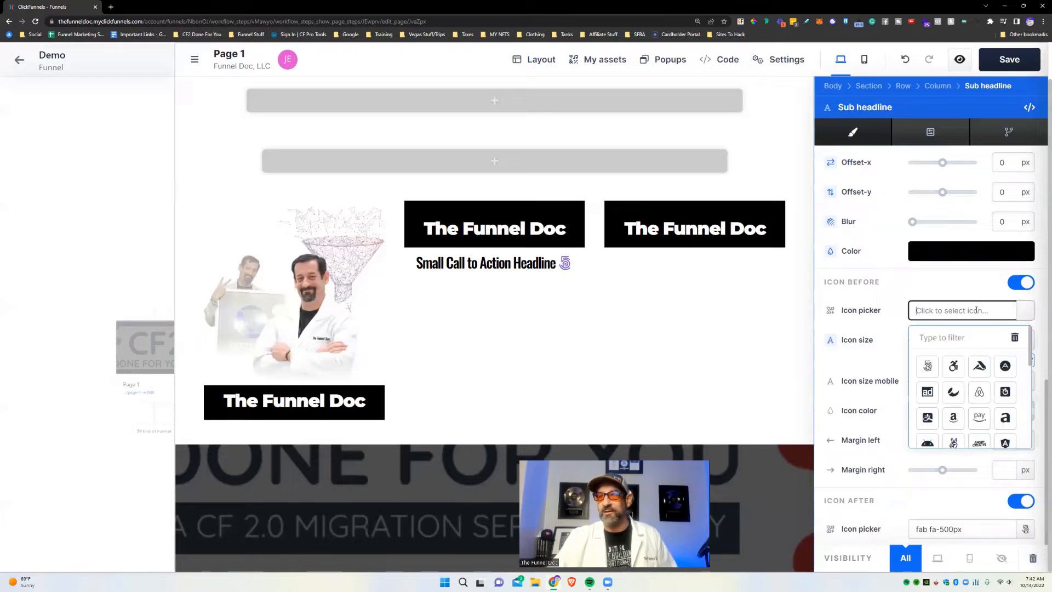
{"action": "left_click", "coordinate": [978, 367]}
{"action": "left_click_drag", "start_coordinate": [869, 360], "coordinate": [866, 359]}
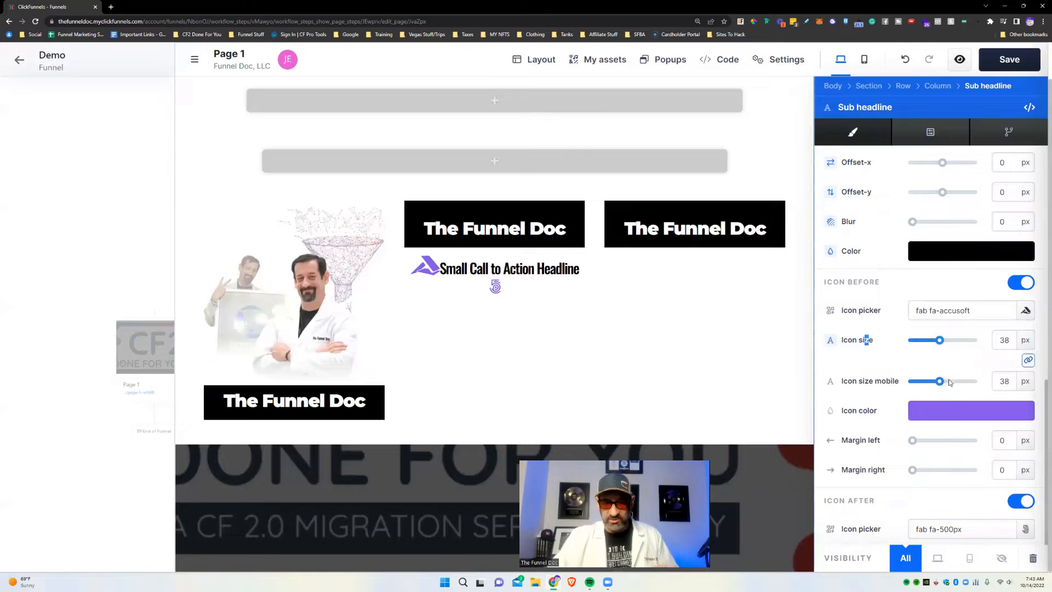
Unlink the mobile and desktop sizes of the icon before, set its mobile size to 16 px and check it in the mobile view.
{"action": "left_click", "coordinate": [1029, 361]}
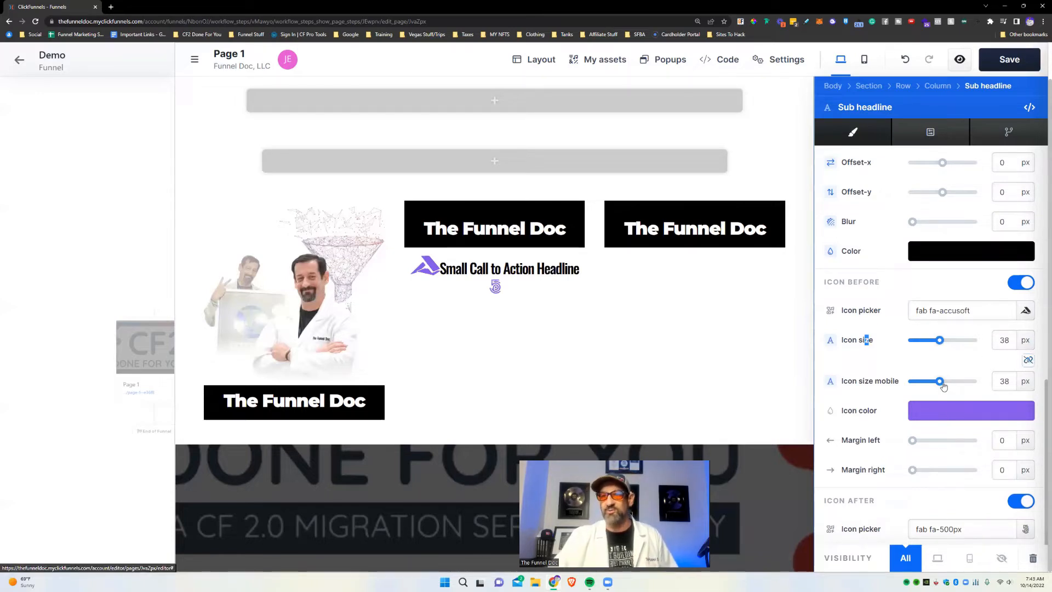
{"action": "left_click_drag", "start_coordinate": [939, 382], "coordinate": [921, 380]}
{"action": "scroll", "coordinate": [627, 378], "scroll_direction": "down", "scroll_amount": 1}
{"action": "scroll", "coordinate": [627, 379], "scroll_direction": "down", "scroll_amount": 3}
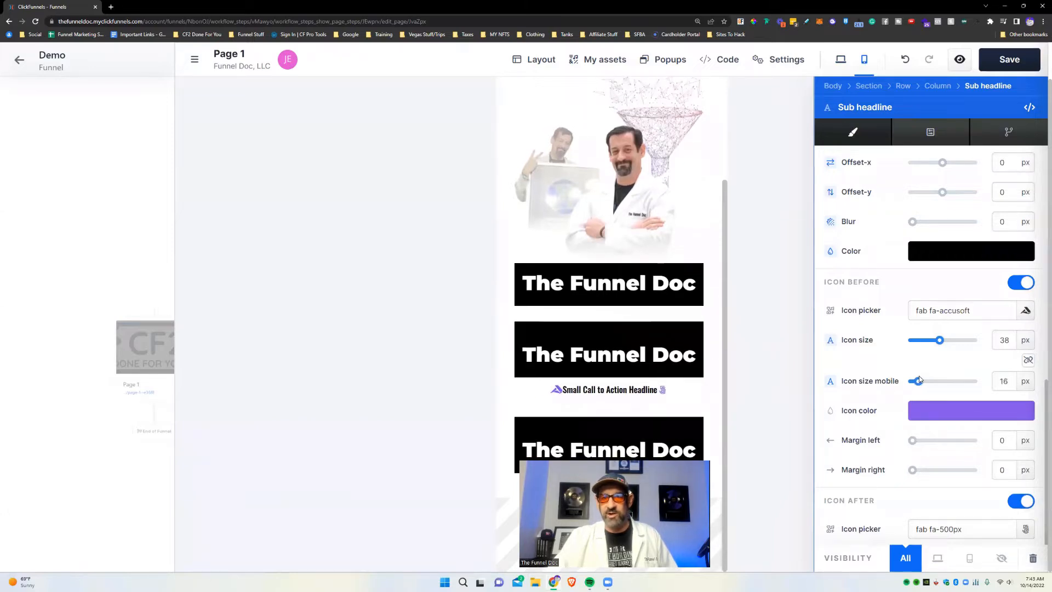
{"action": "left_click", "coordinate": [840, 59]}
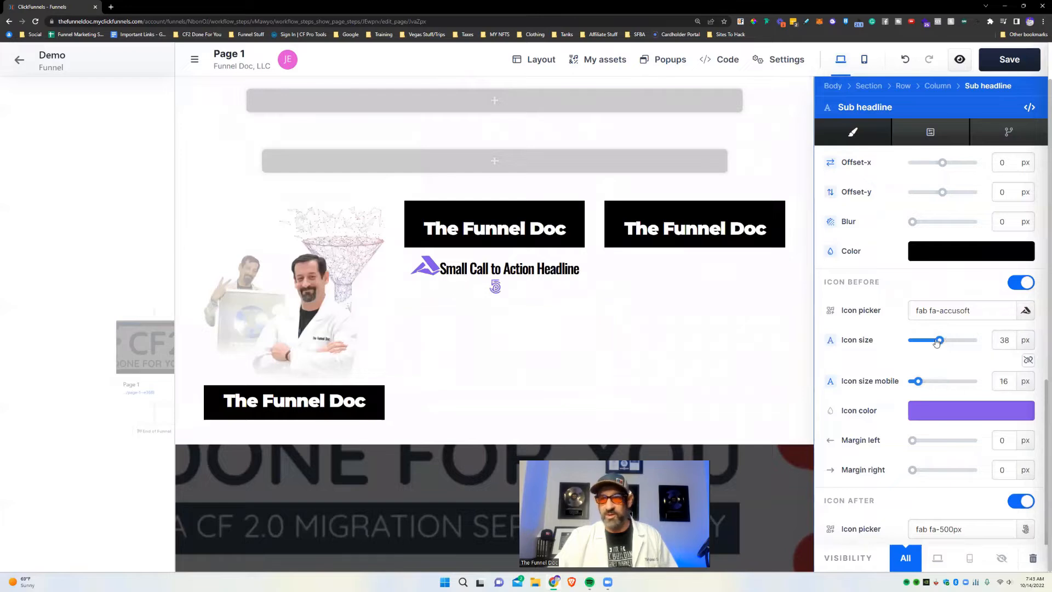
{"action": "left_click", "coordinate": [684, 328]}
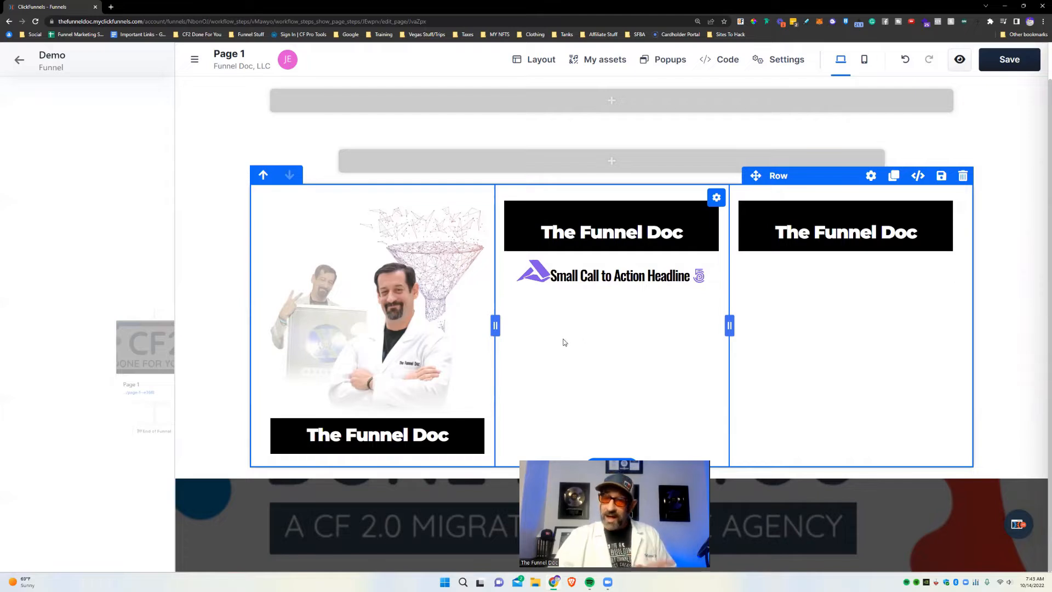
{"action": "left_click", "coordinate": [688, 281]}
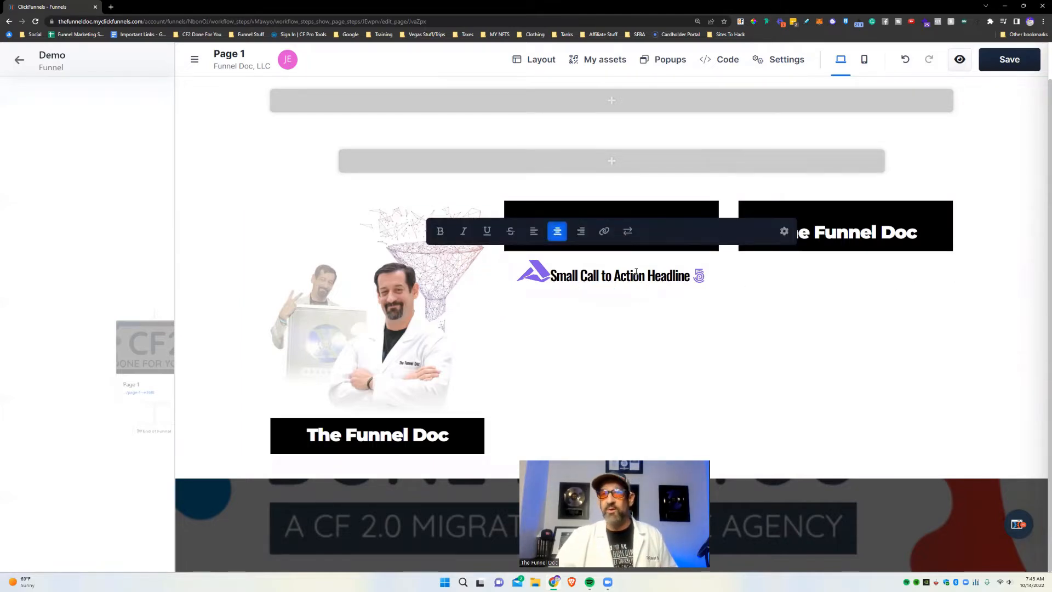
{"action": "left_click", "coordinate": [637, 274]}
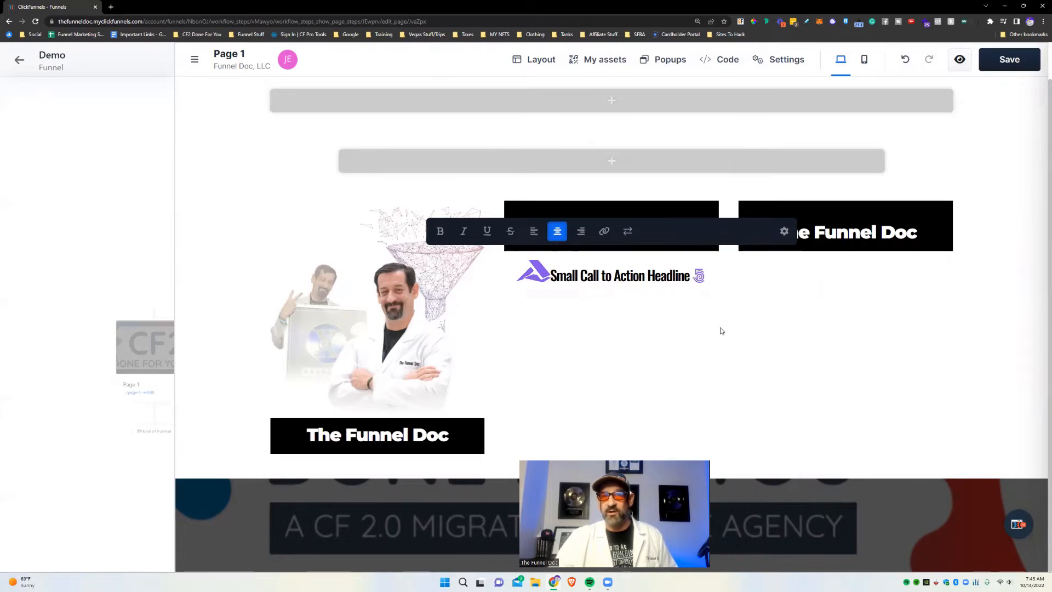
{"action": "left_click", "coordinate": [707, 337]}
{"action": "left_click", "coordinate": [553, 274]}
{"action": "left_click", "coordinate": [703, 352]}
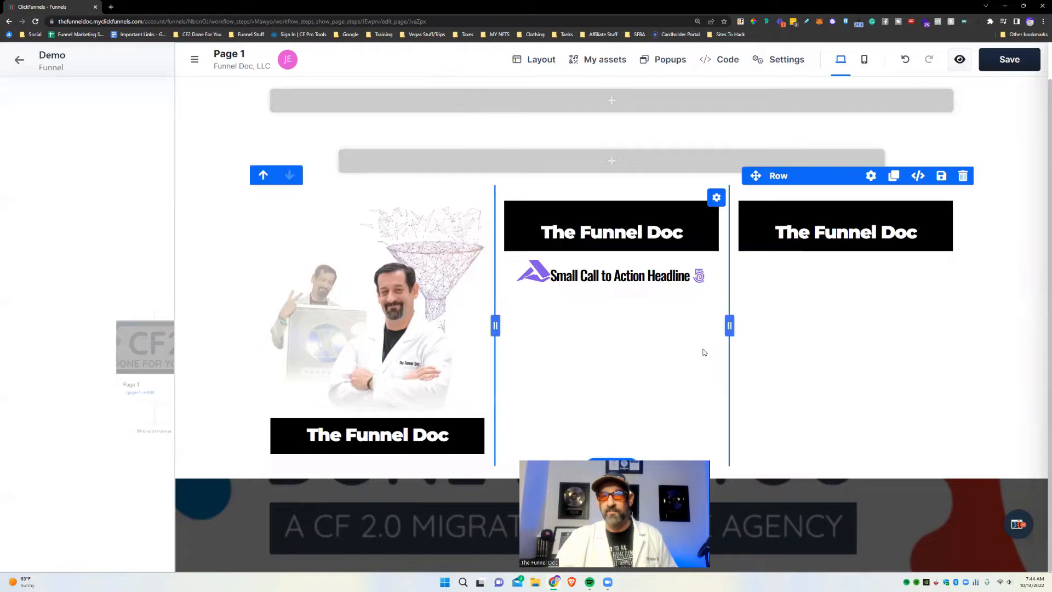
Reopen the sub headline's settings and give the icon before a 7 px left margin and a 12 px right margin.
{"action": "left_click", "coordinate": [639, 244]}
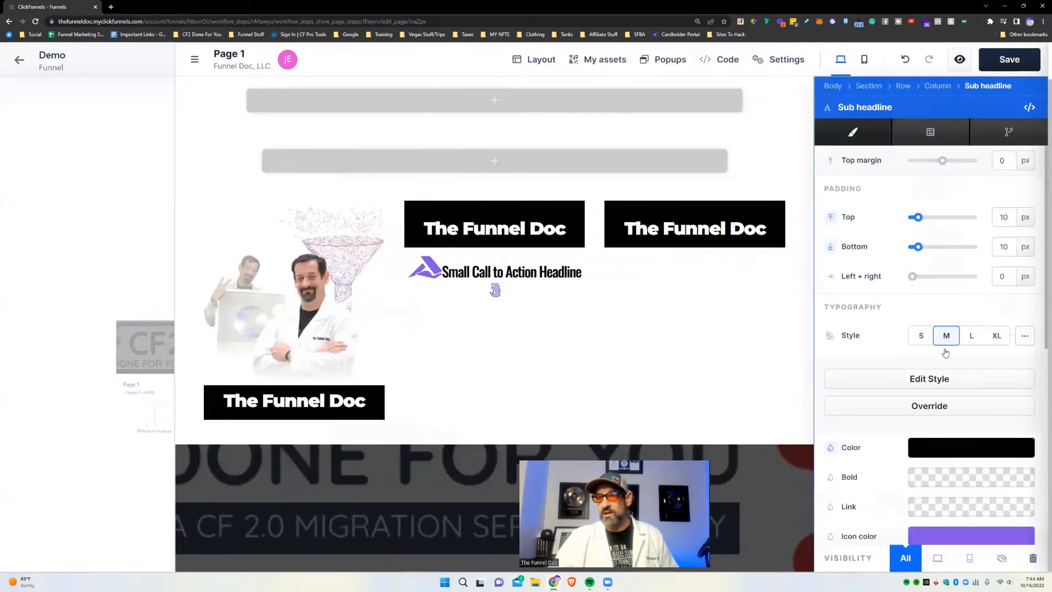
{"action": "scroll", "coordinate": [945, 352], "scroll_direction": "down", "scroll_amount": 10}
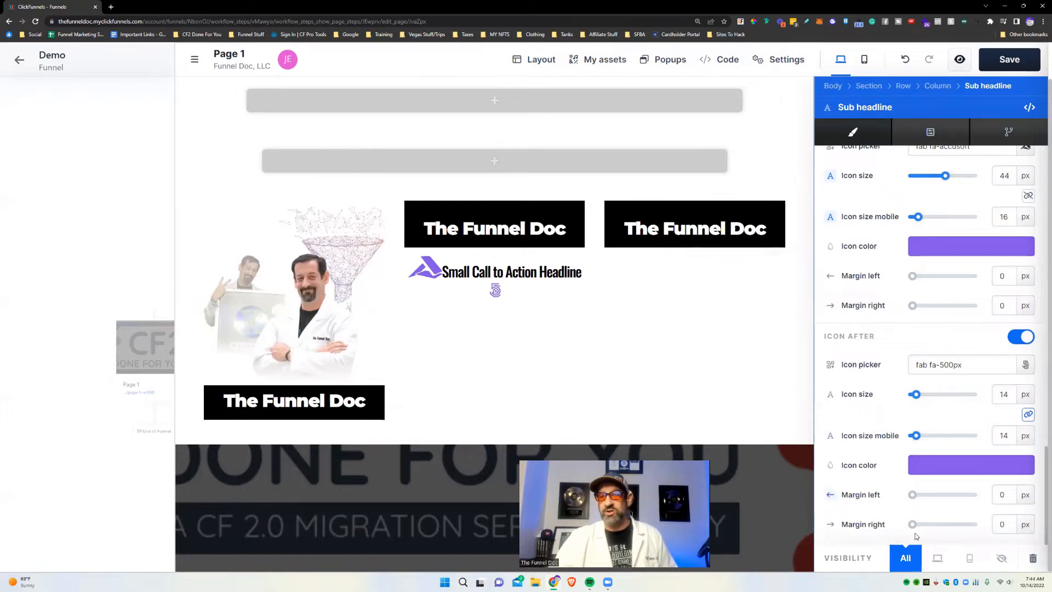
{"action": "scroll", "coordinate": [940, 405], "scroll_direction": "up", "scroll_amount": 3}
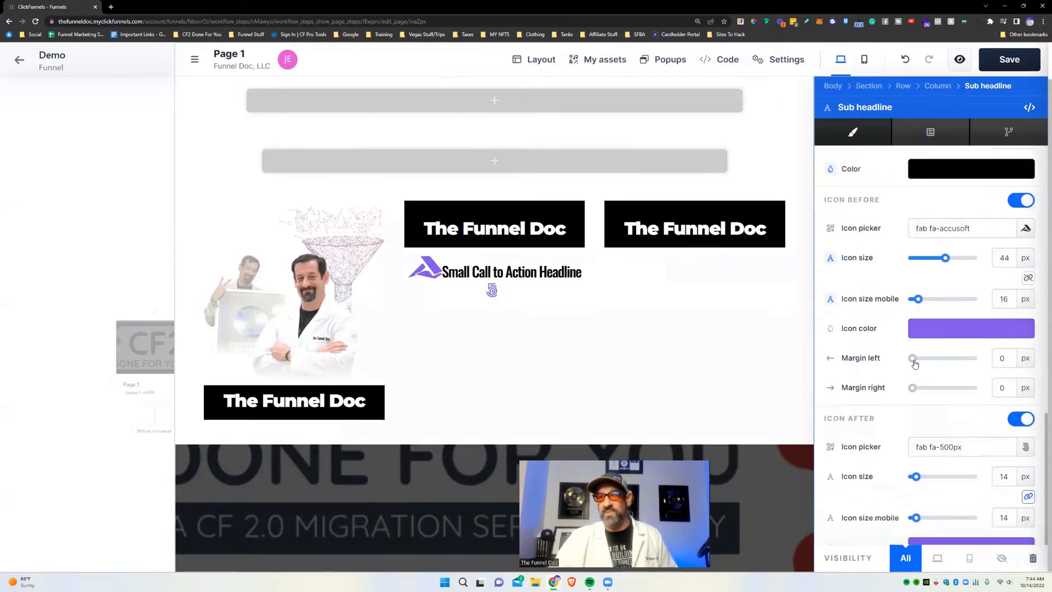
{"action": "mouse_move", "coordinate": [913, 360]}
{"action": "left_mouse_down"}
{"action": "mouse_move", "coordinate": [901, 361]}
{"action": "mouse_move", "coordinate": [938, 389]}
{"action": "mouse_move", "coordinate": [914, 389]}
{"action": "mouse_move", "coordinate": [918, 362]}
{"action": "left_mouse_up"}
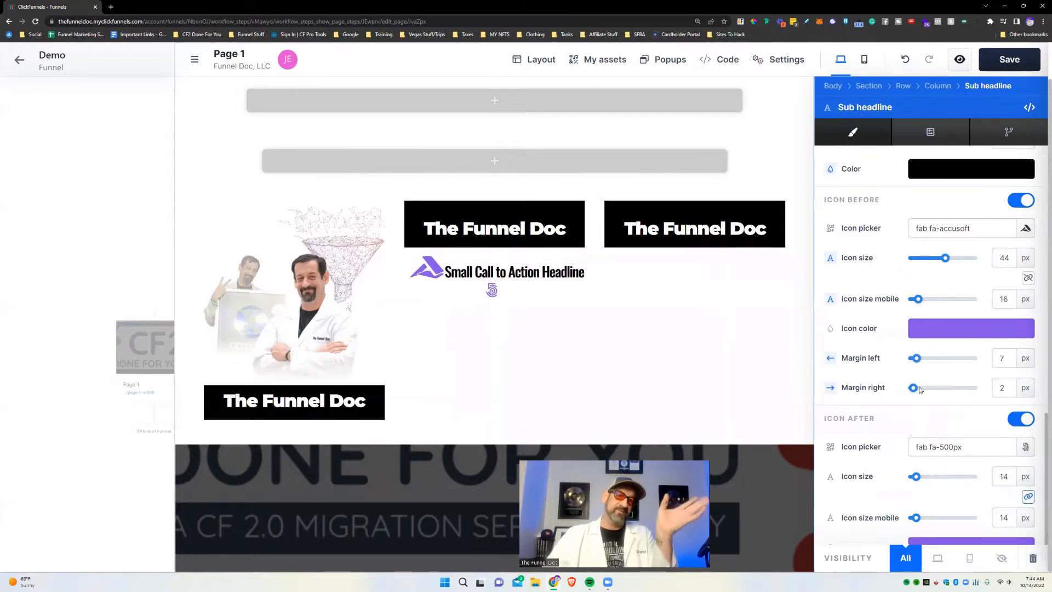
{"action": "left_click_drag", "start_coordinate": [921, 388], "coordinate": [920, 392]}
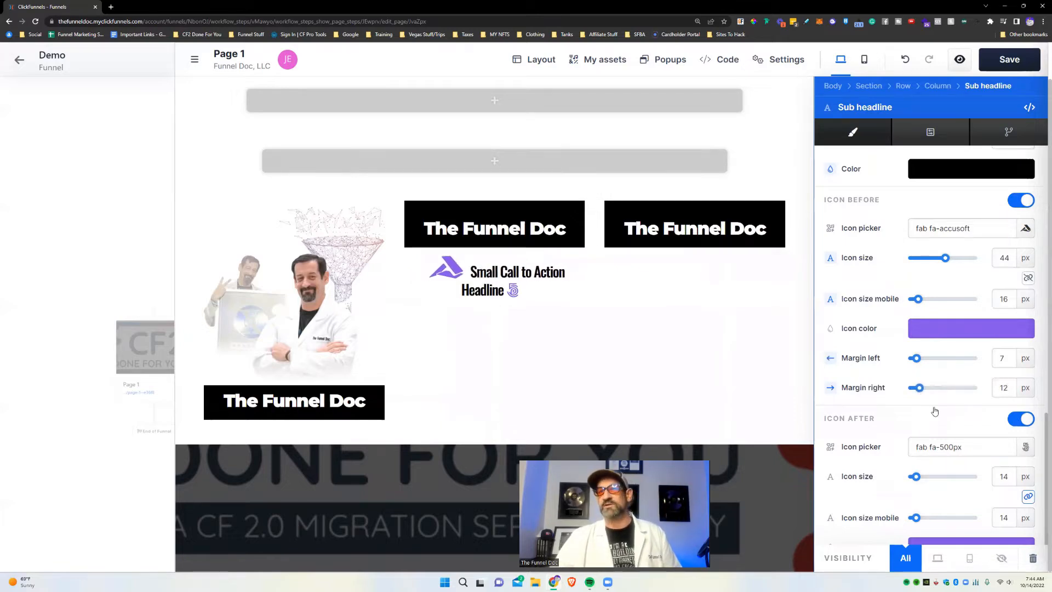
Turn off the icon after and the icon before the sub headline text, and close the element's settings.
{"action": "scroll", "coordinate": [934, 411], "scroll_direction": "down", "scroll_amount": 2}
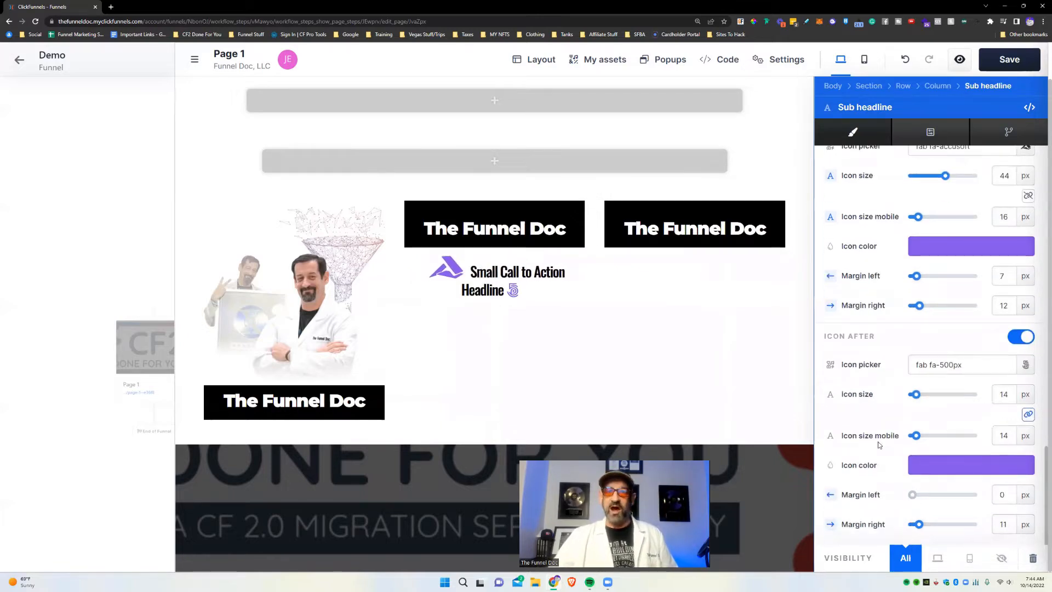
{"action": "left_click", "coordinate": [1019, 337]}
{"action": "scroll", "coordinate": [1011, 378], "scroll_direction": "up", "scroll_amount": 6}
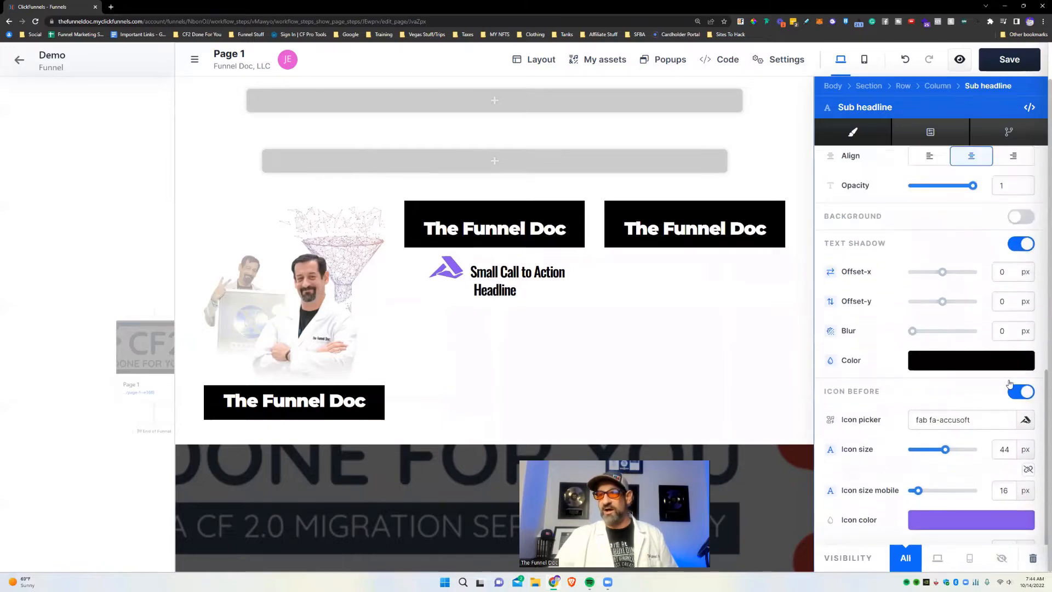
{"action": "left_click", "coordinate": [1012, 388]}
{"action": "scroll", "coordinate": [875, 308], "scroll_direction": "up", "scroll_amount": 8}
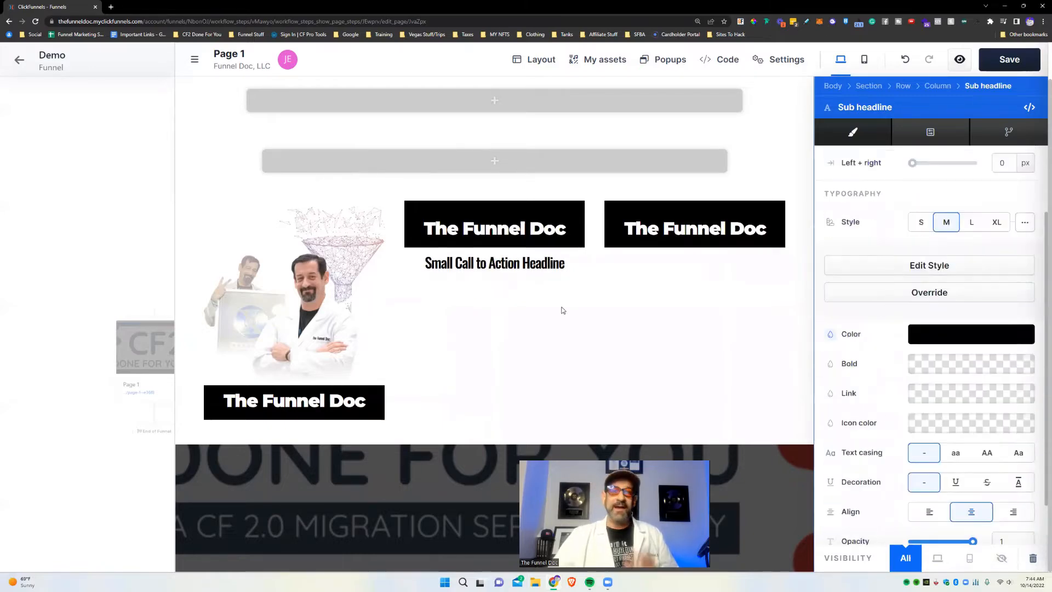
{"action": "left_click", "coordinate": [542, 280]}
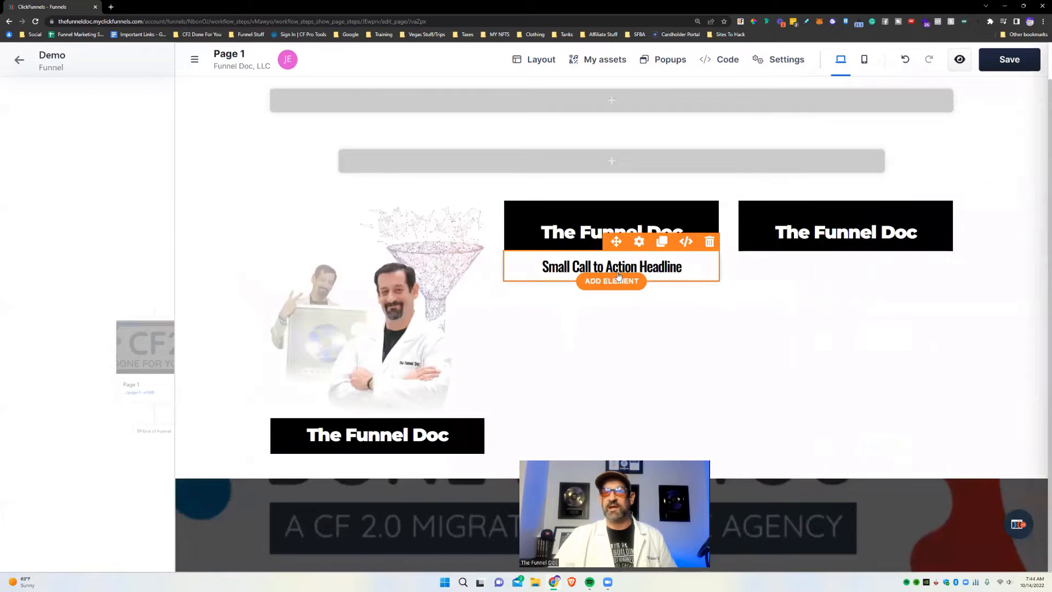
Add a paragraph below the sub headline in the middle column and look through its style settings.
{"action": "left_click", "coordinate": [611, 281]}
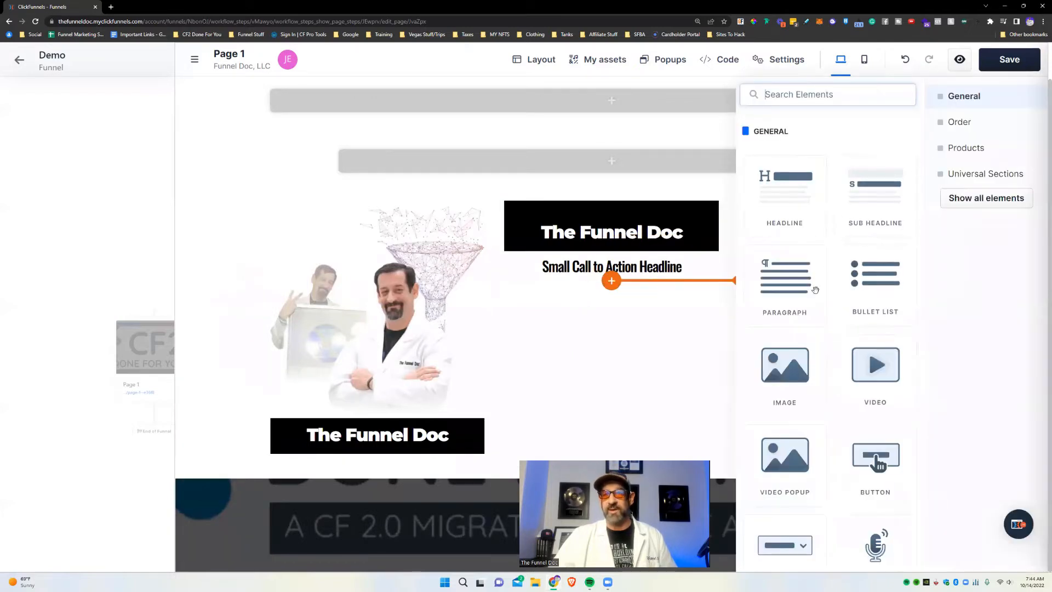
{"action": "left_click", "coordinate": [782, 295]}
{"action": "left_click", "coordinate": [598, 346]}
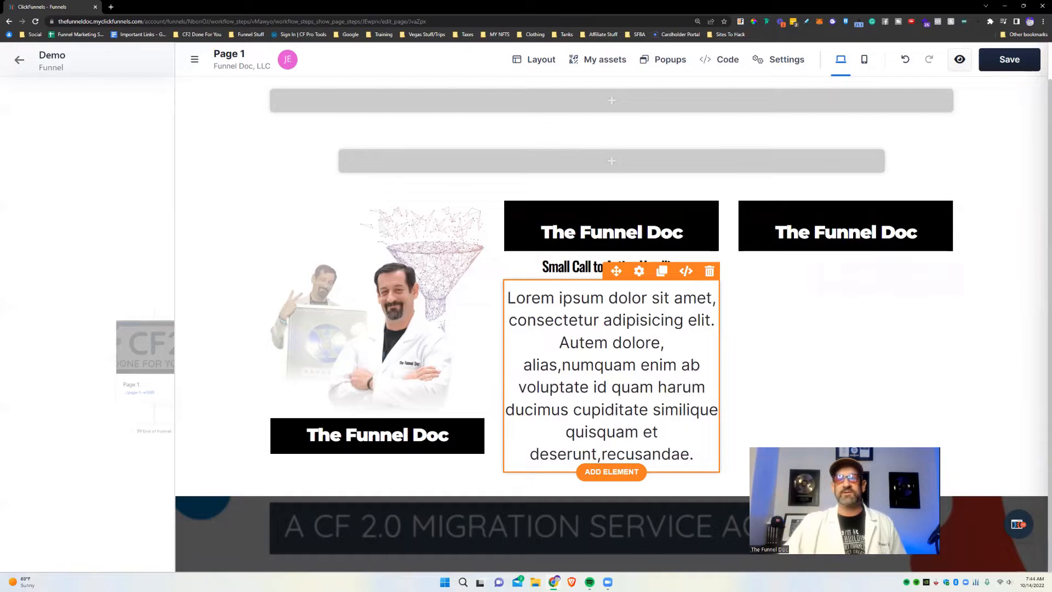
{"action": "left_click", "coordinate": [639, 270]}
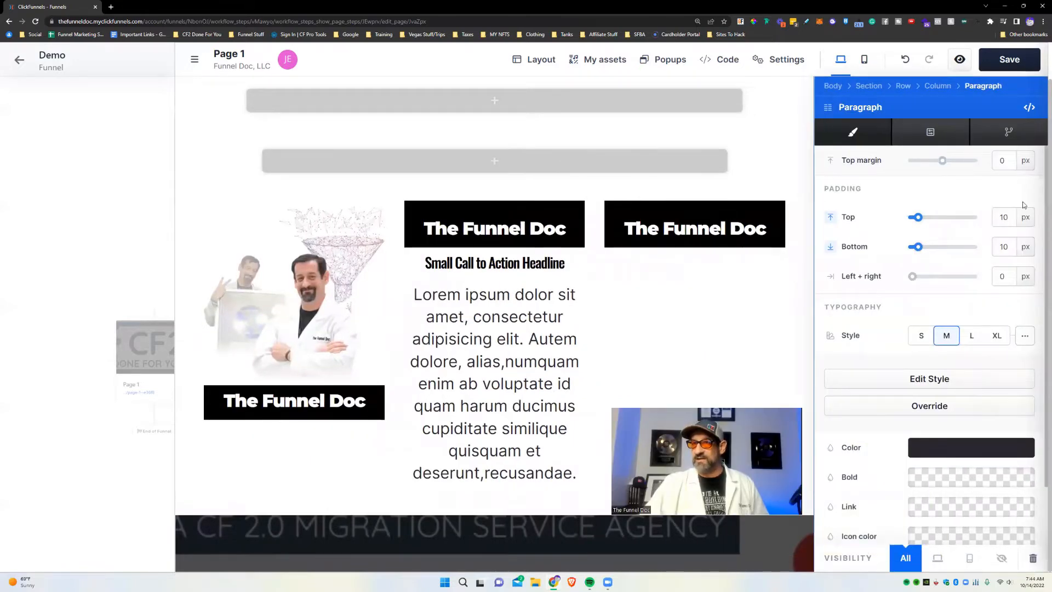
{"action": "scroll", "coordinate": [942, 271], "scroll_direction": "down", "scroll_amount": 2}
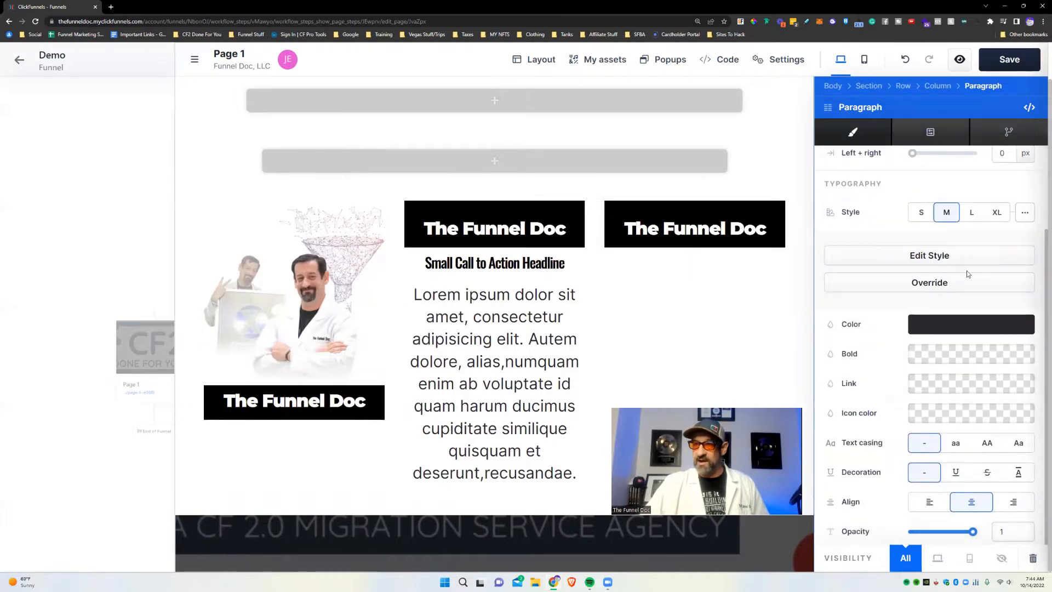
{"action": "scroll", "coordinate": [915, 246], "scroll_direction": "down", "scroll_amount": 2}
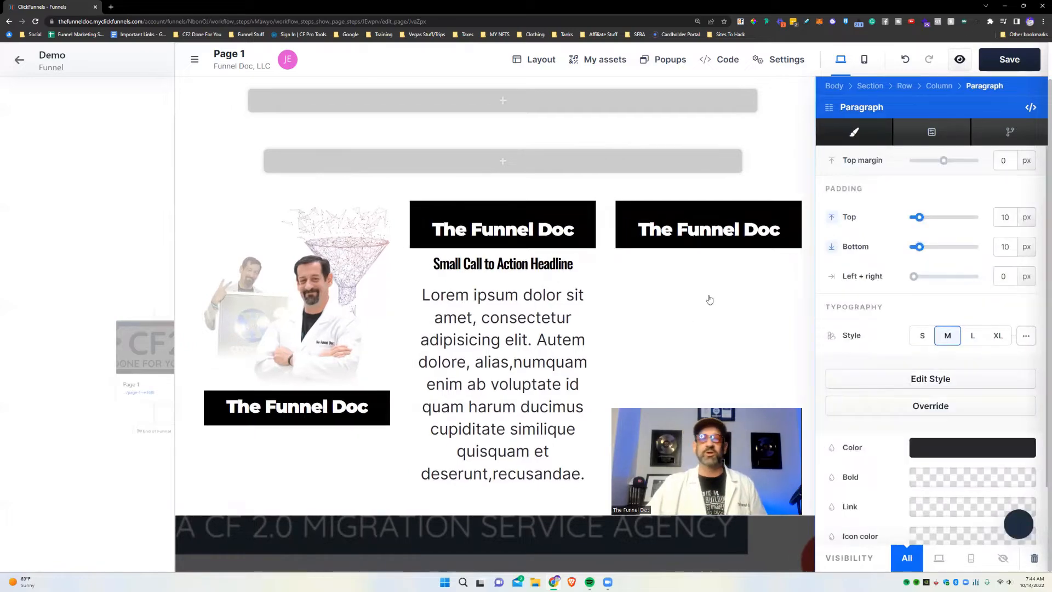
{"action": "left_click", "coordinate": [710, 300]}
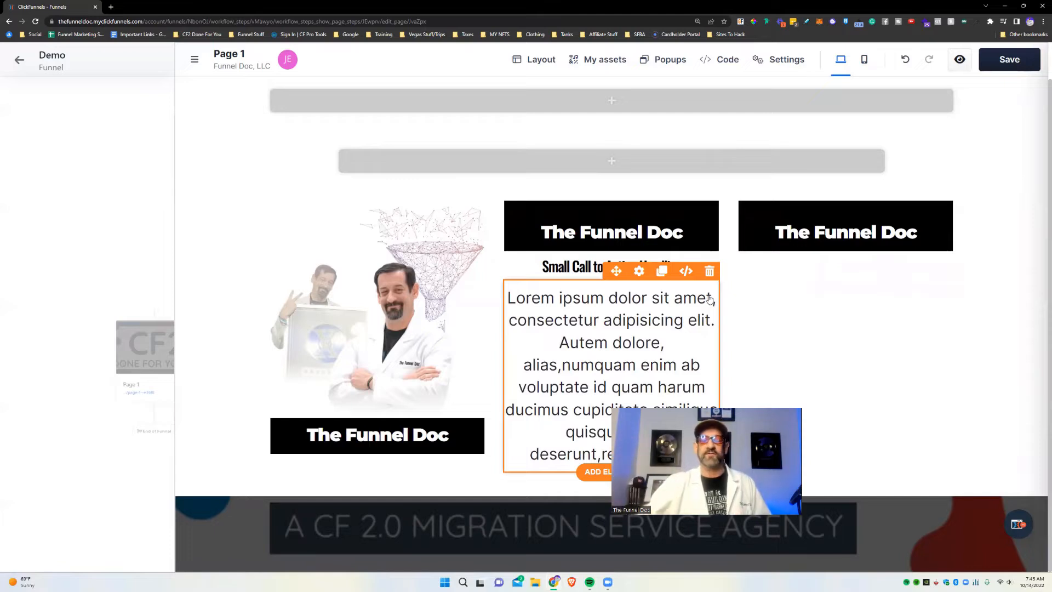
Add a bullet list below the headline in the third column and open its settings.
{"action": "left_click", "coordinate": [862, 308]}
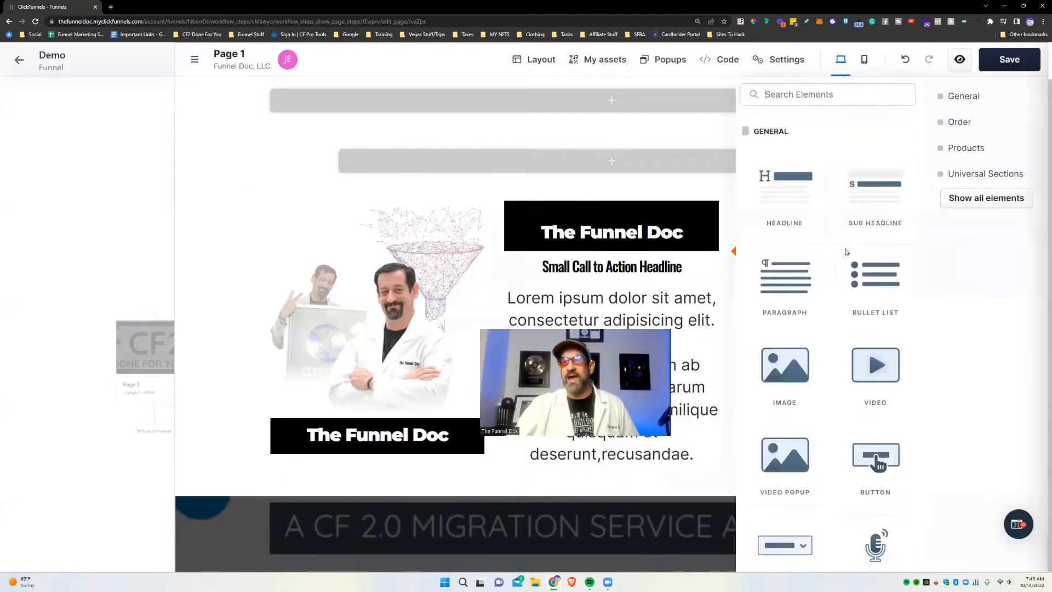
{"action": "left_click", "coordinate": [878, 297]}
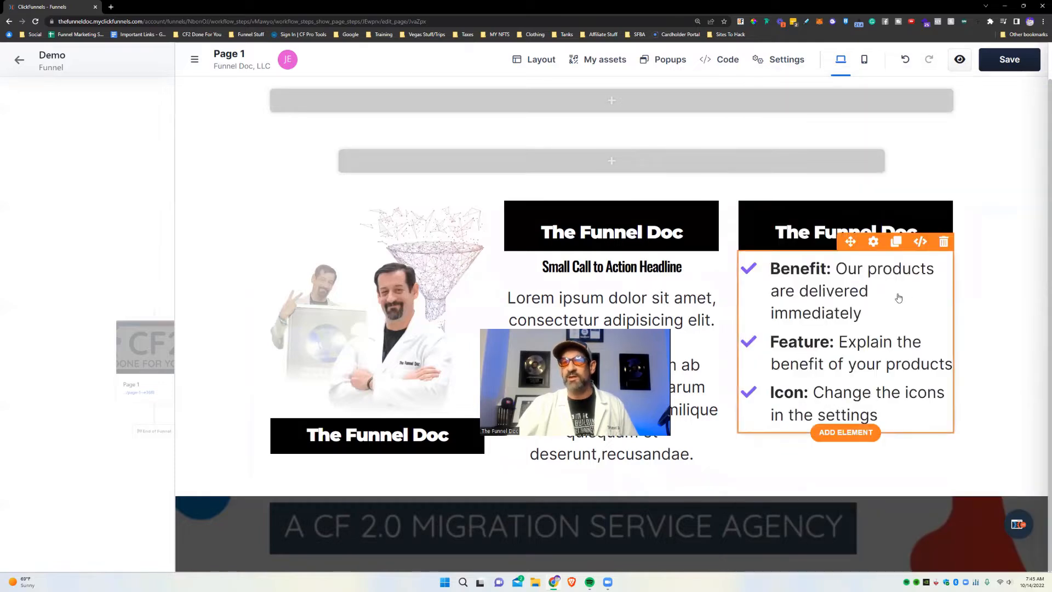
{"action": "left_click", "coordinate": [873, 241]}
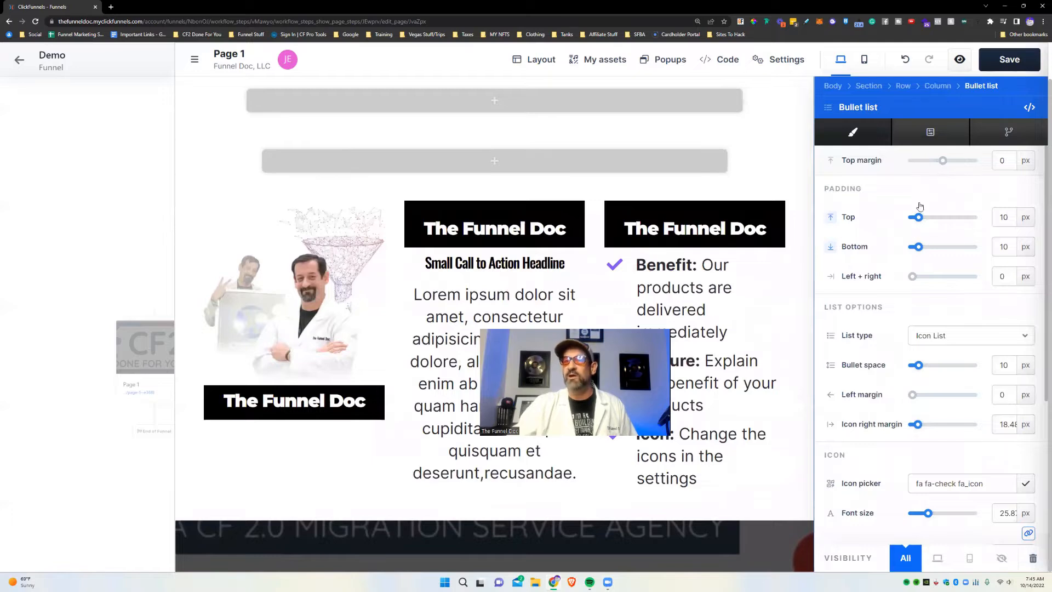
Change the bullet list's type to Ordered List, set the bullet space to 9 px and close its settings.
{"action": "scroll", "coordinate": [967, 263], "scroll_direction": "down", "scroll_amount": 3}
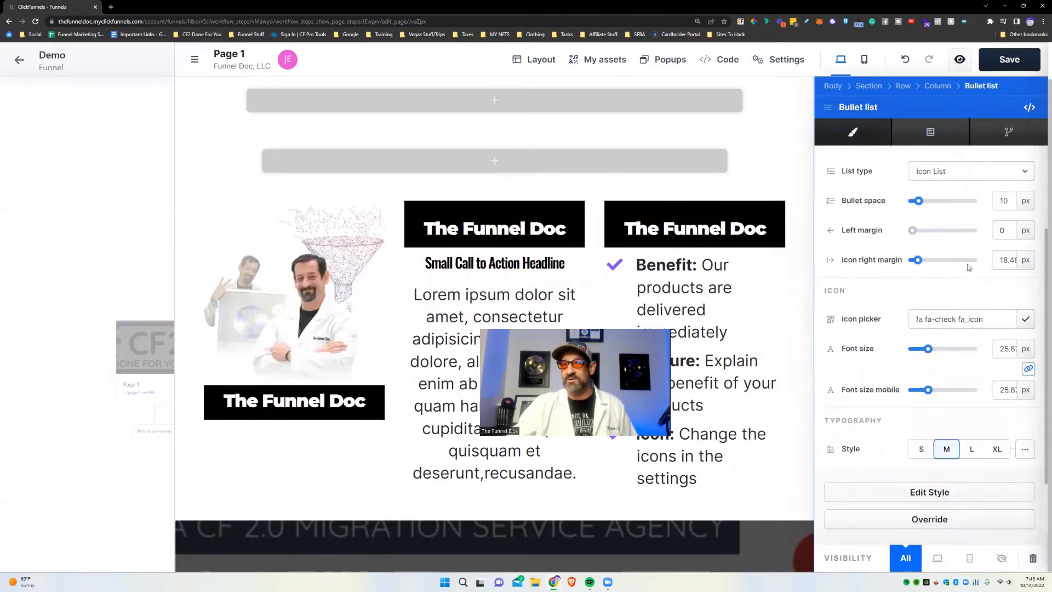
{"action": "scroll", "coordinate": [962, 293], "scroll_direction": "up", "scroll_amount": 1}
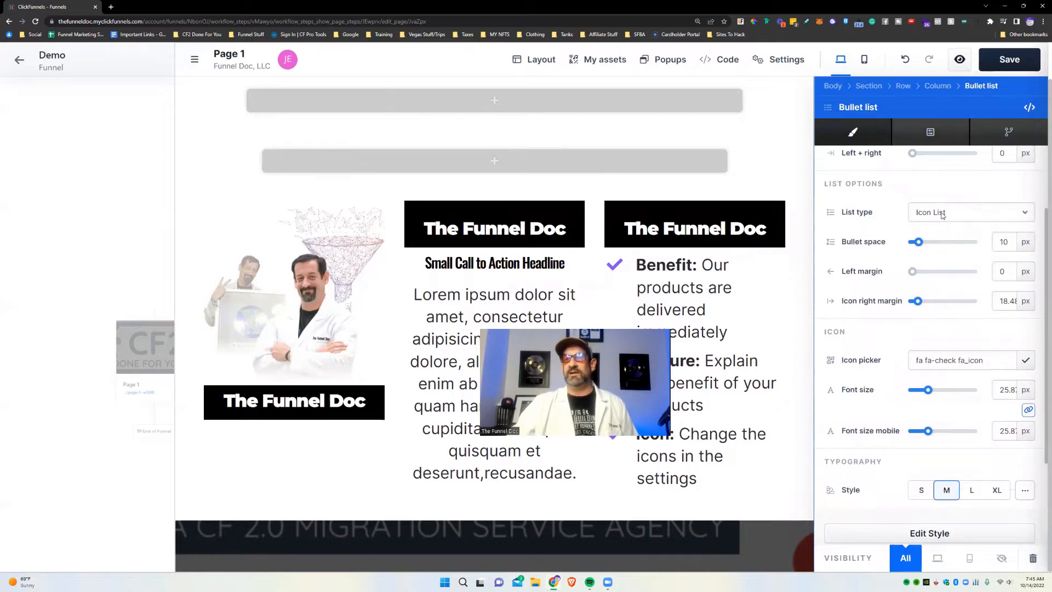
{"action": "left_click", "coordinate": [990, 219]}
{"action": "left_click", "coordinate": [936, 237]}
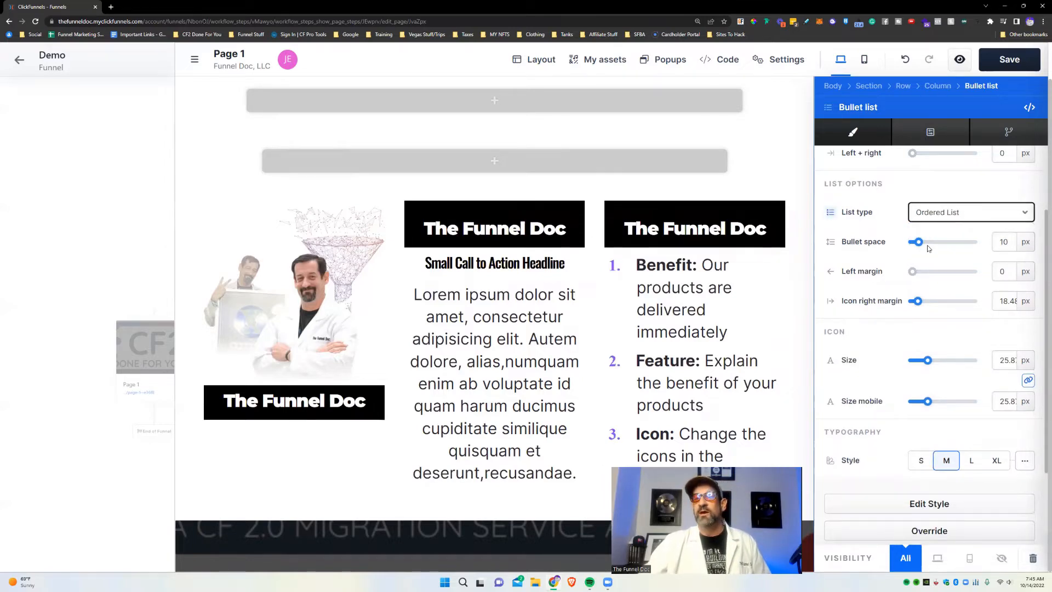
{"action": "left_click_drag", "start_coordinate": [919, 245], "coordinate": [929, 243]}
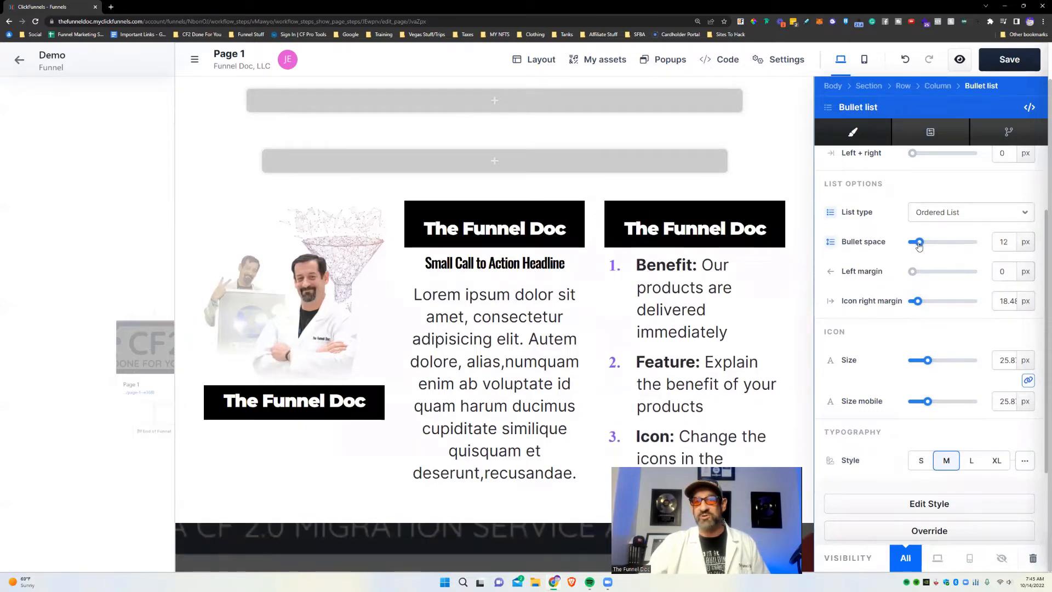
{"action": "left_click", "coordinate": [798, 332]}
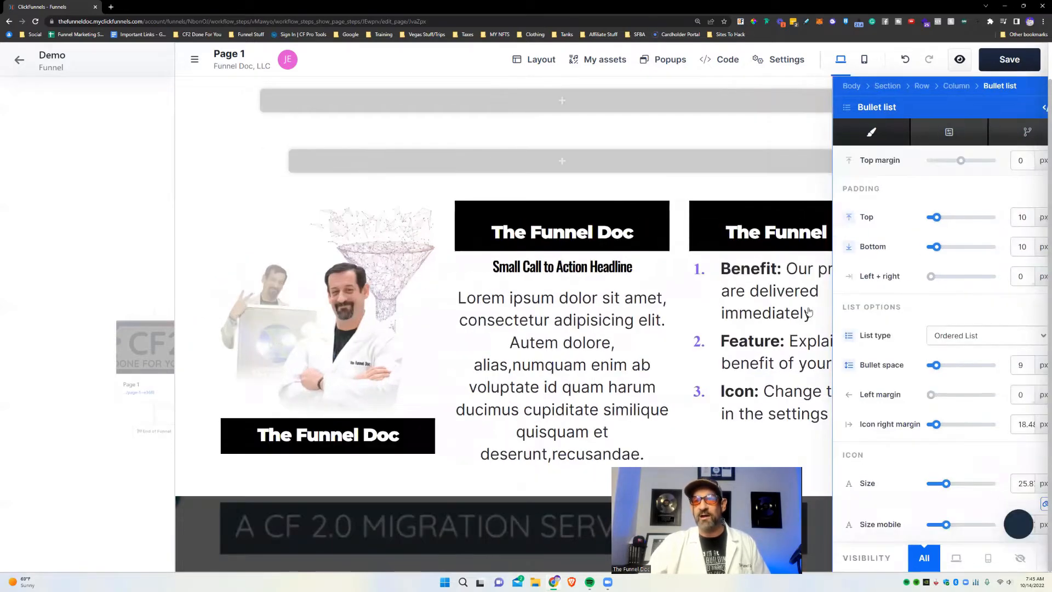
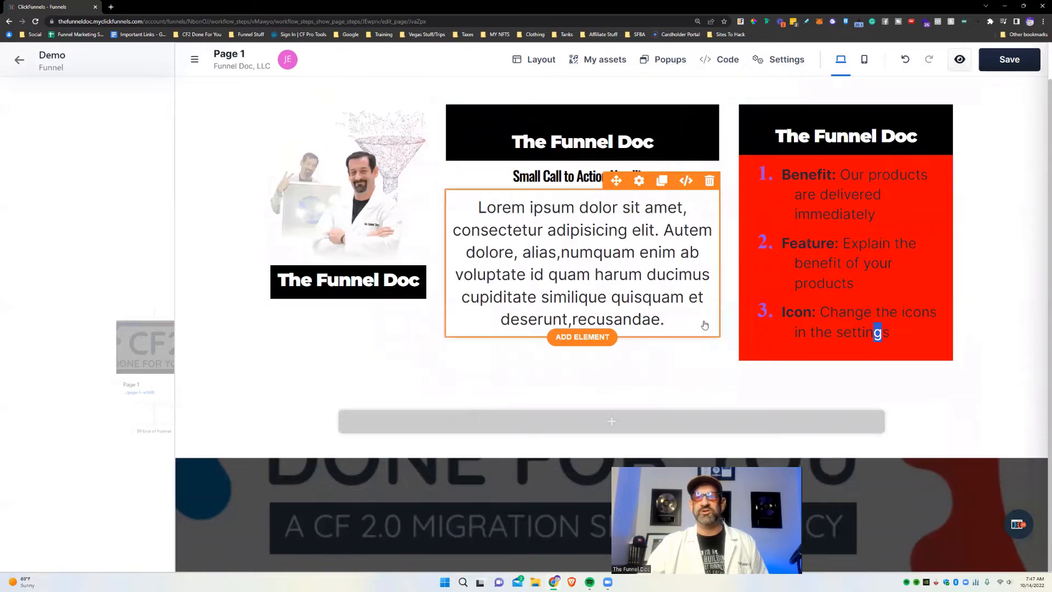
Widen the first column of the three-column row and add a 4-column row below it.
{"action": "left_click_drag", "start_coordinate": [437, 231], "coordinate": [614, 236]}
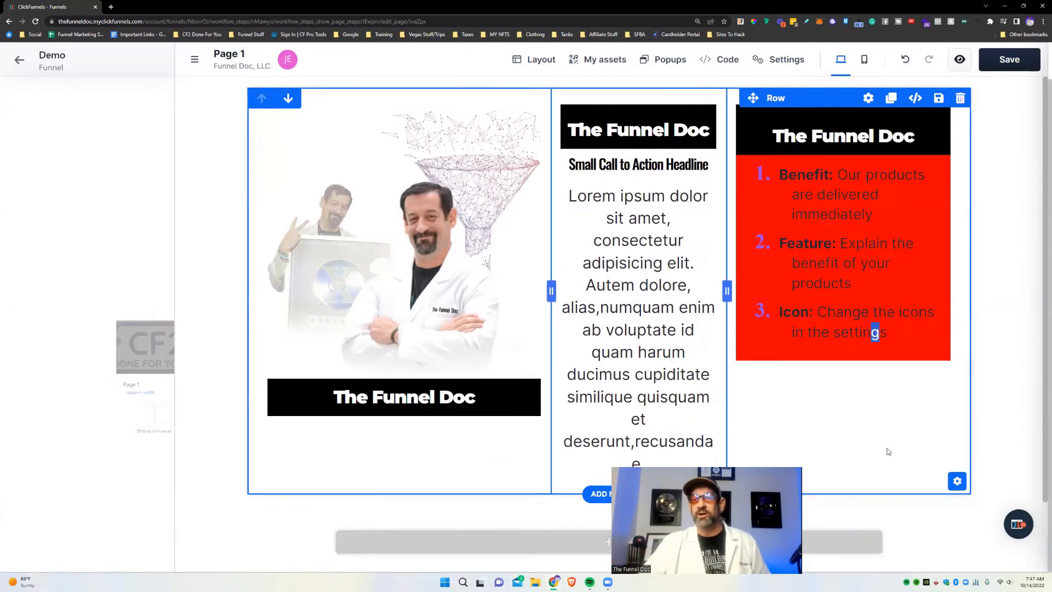
{"action": "scroll", "coordinate": [828, 478], "scroll_direction": "down", "scroll_amount": 2}
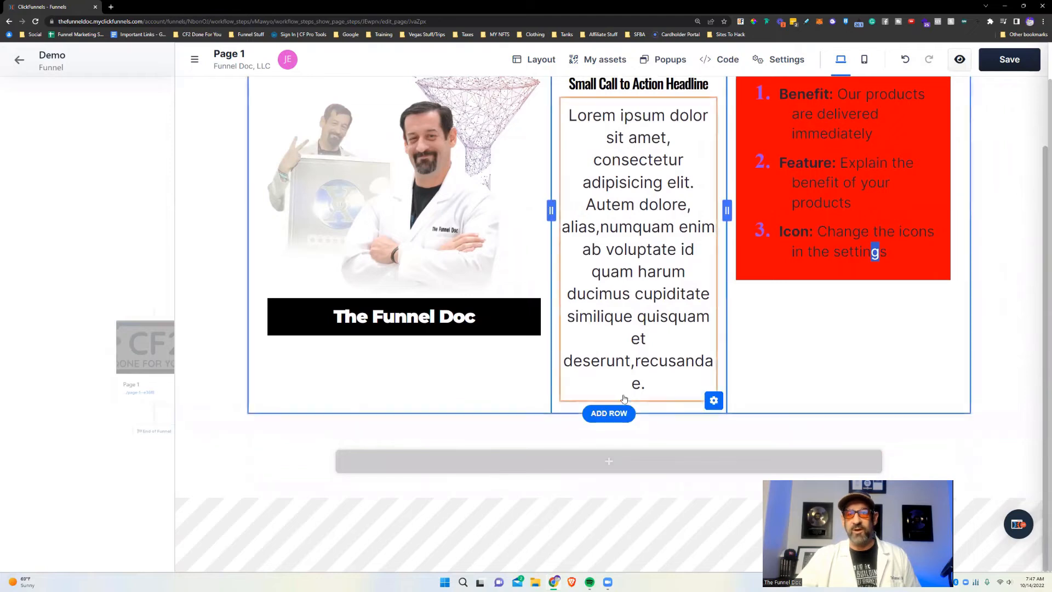
{"action": "left_click", "coordinate": [609, 413]}
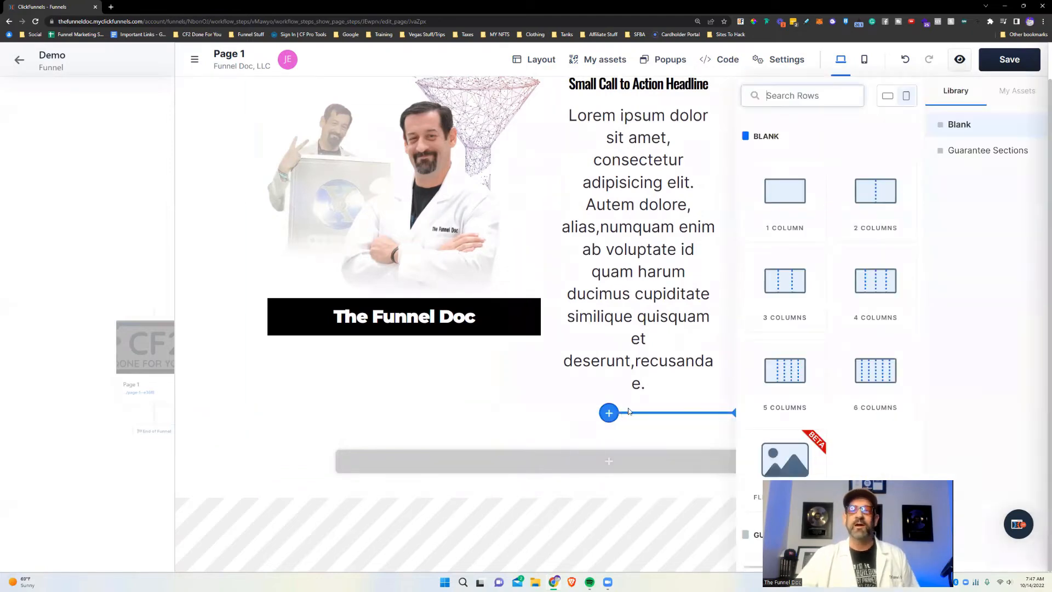
{"action": "left_click", "coordinate": [863, 299]}
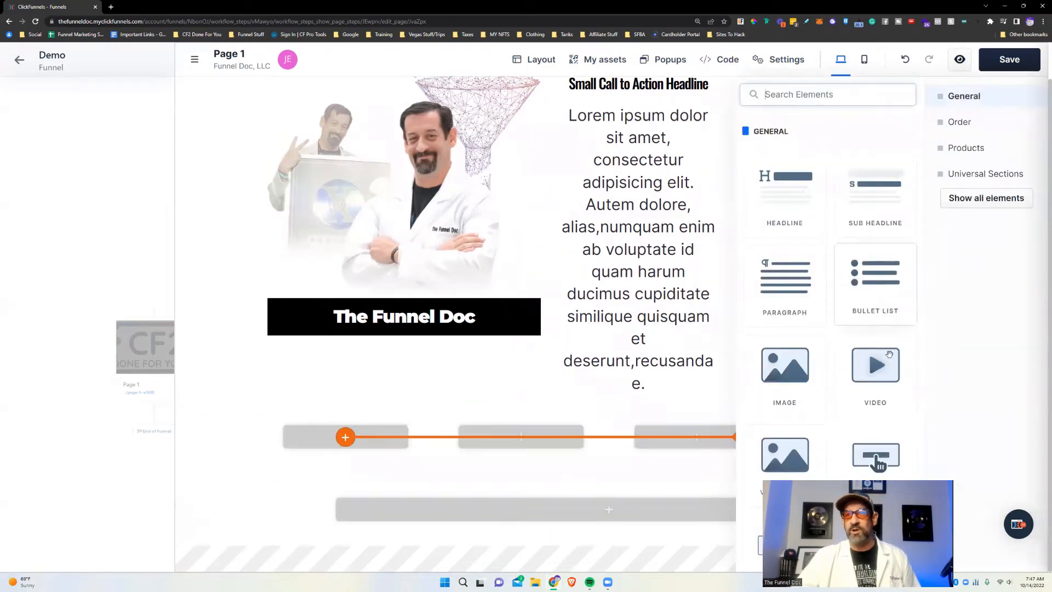
{"action": "left_click", "coordinate": [499, 403]}
Move the image, the paragraph and the bullet list into the first, second and third columns of the new four-column row.
{"action": "left_click_drag", "start_coordinate": [438, 230], "coordinate": [364, 441]}
{"action": "scroll", "coordinate": [428, 258], "scroll_direction": "down", "scroll_amount": 3}
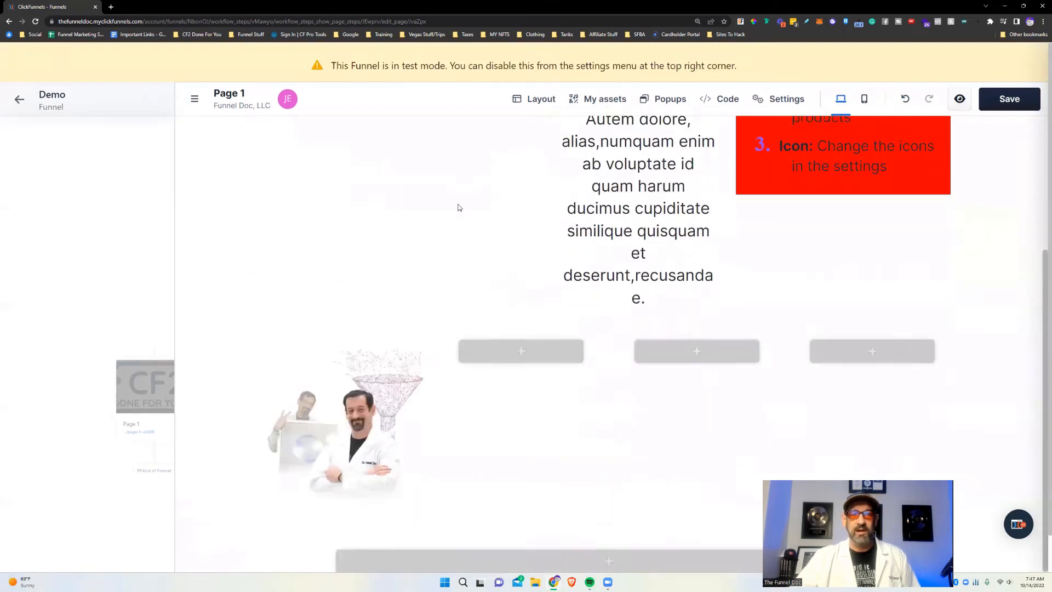
{"action": "left_click_drag", "start_coordinate": [553, 365], "coordinate": [486, 435]}
{"action": "left_click_drag", "start_coordinate": [867, 184], "coordinate": [724, 310]}
Move the headlines into the four-column row: above the image, into the empty fourth column, and below the paragraph.
{"action": "scroll", "coordinate": [616, 232], "scroll_direction": "up", "scroll_amount": 2}
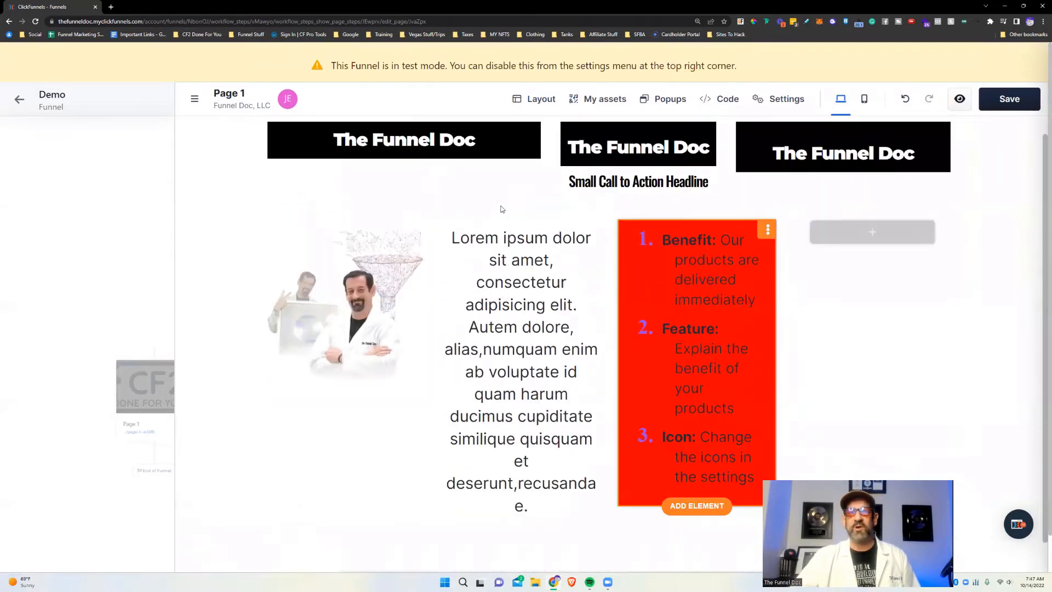
{"action": "scroll", "coordinate": [434, 188], "scroll_direction": "up", "scroll_amount": 1}
{"action": "left_click_drag", "start_coordinate": [427, 168], "coordinate": [403, 307]}
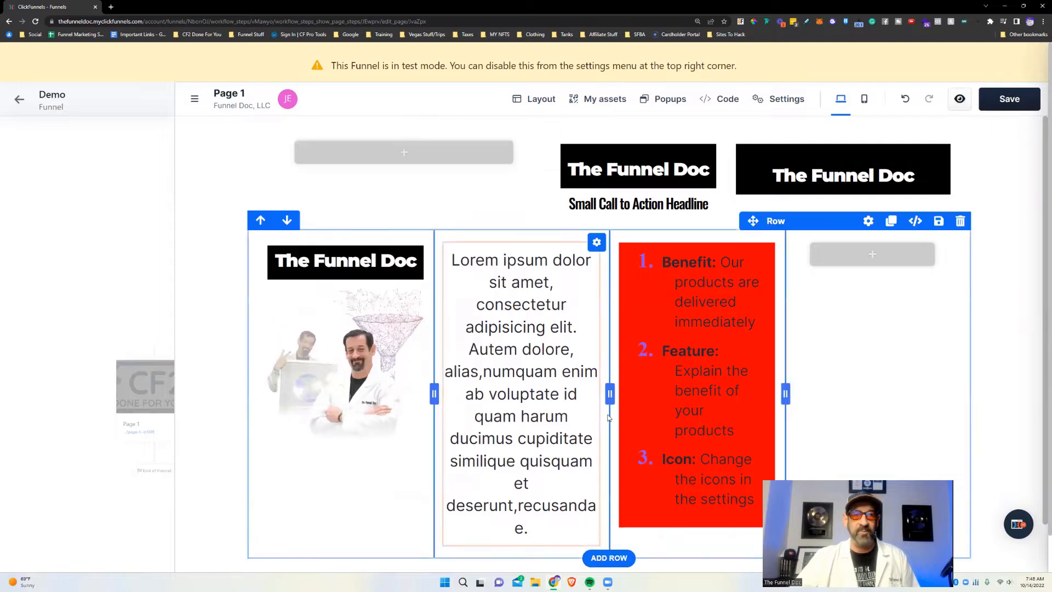
{"action": "left_click_drag", "start_coordinate": [870, 188], "coordinate": [883, 255]}
{"action": "left_click_drag", "start_coordinate": [663, 178], "coordinate": [529, 502]}
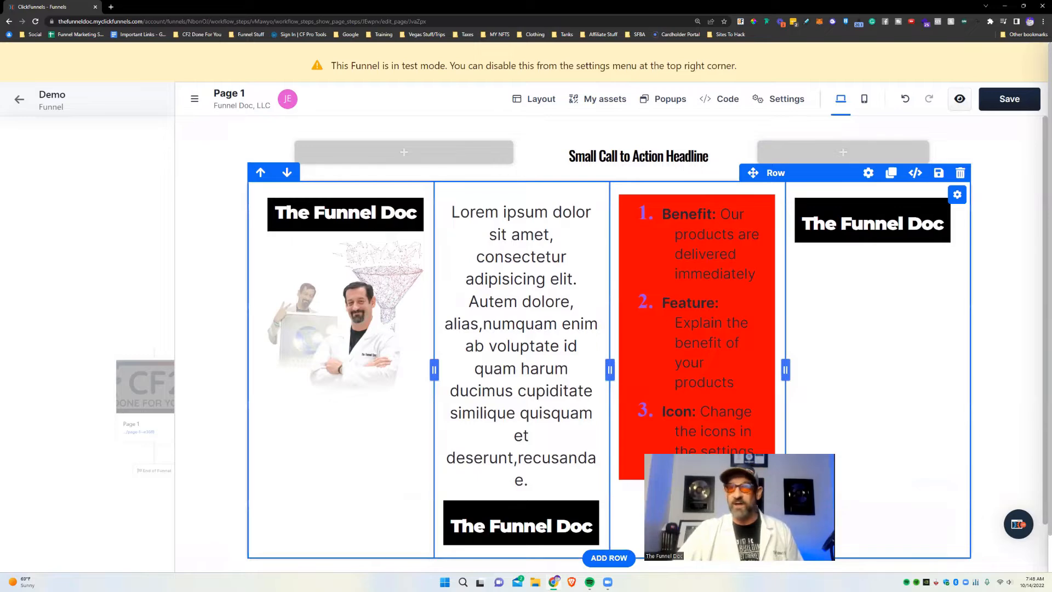
Open the settings of the bullet list in the third column and turn on its text shadow.
{"action": "mouse_move", "coordinate": [709, 221]}
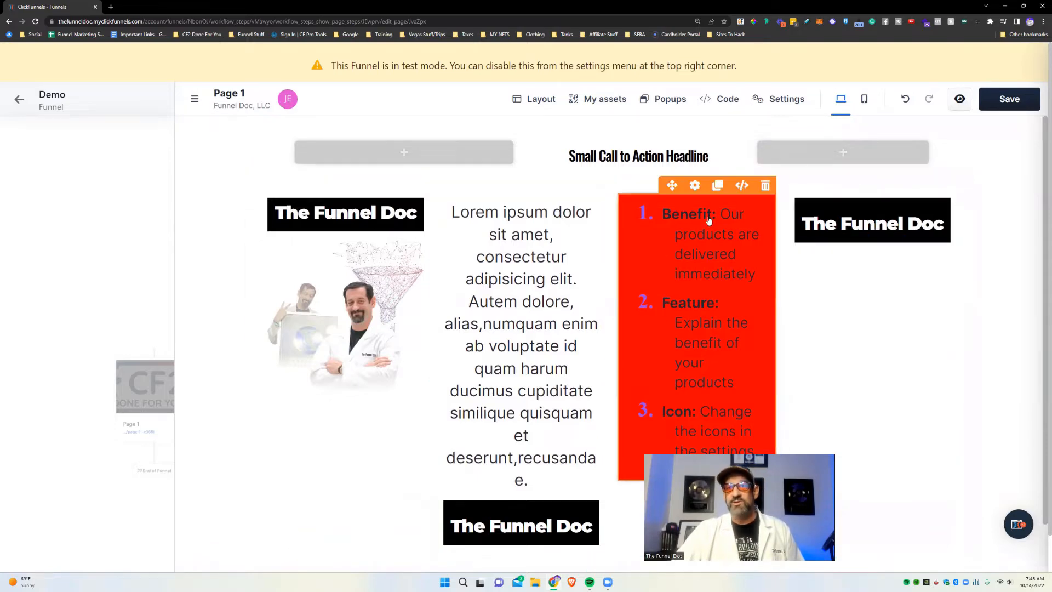
{"action": "left_click", "coordinate": [694, 185]}
{"action": "scroll", "coordinate": [974, 369], "scroll_direction": "down", "scroll_amount": 10}
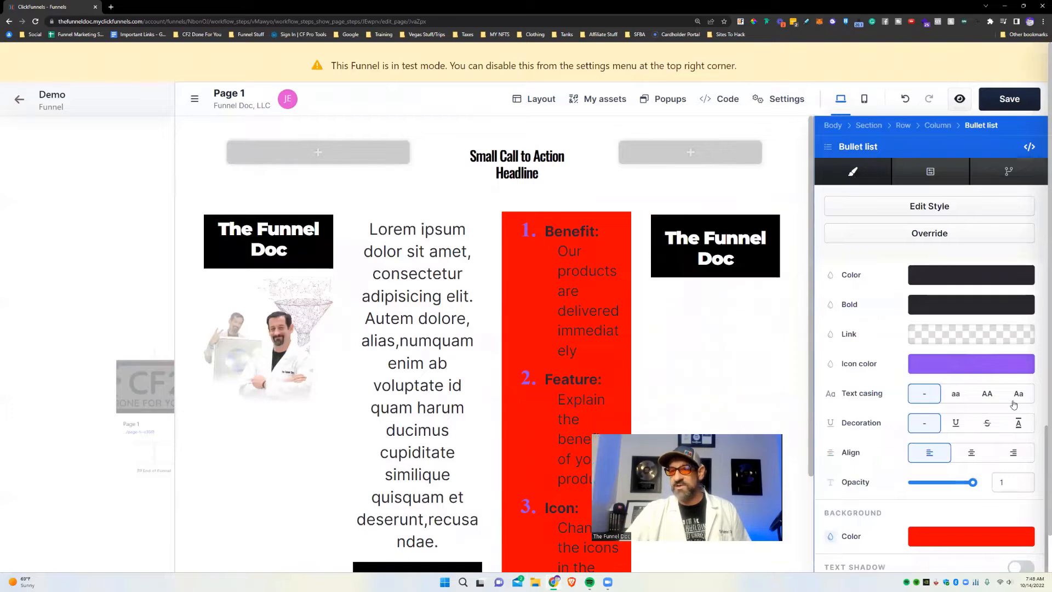
{"action": "scroll", "coordinate": [1003, 510], "scroll_direction": "down", "scroll_amount": 1}
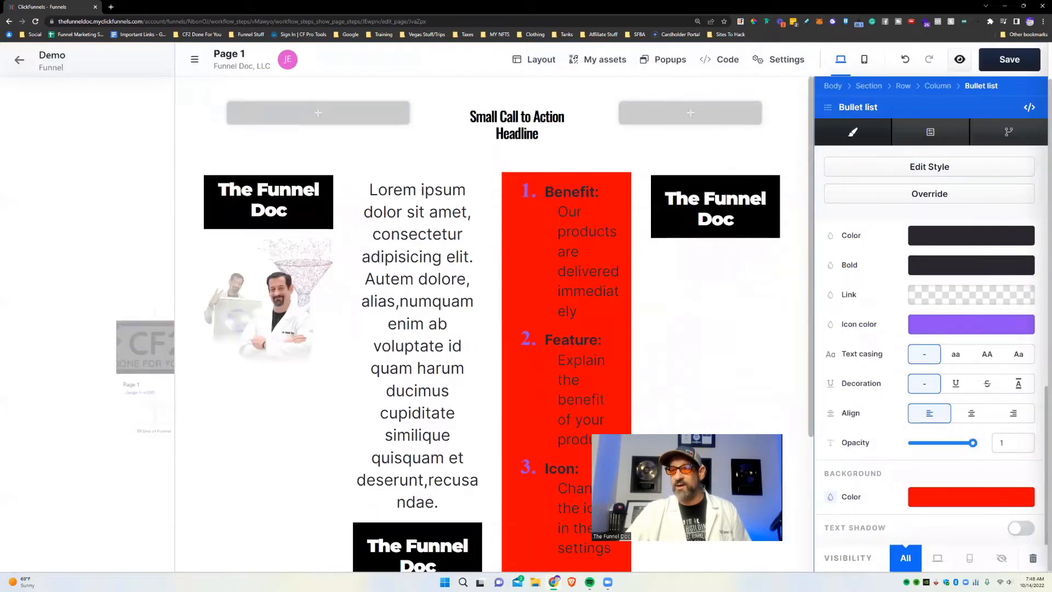
{"action": "left_click", "coordinate": [1022, 529]}
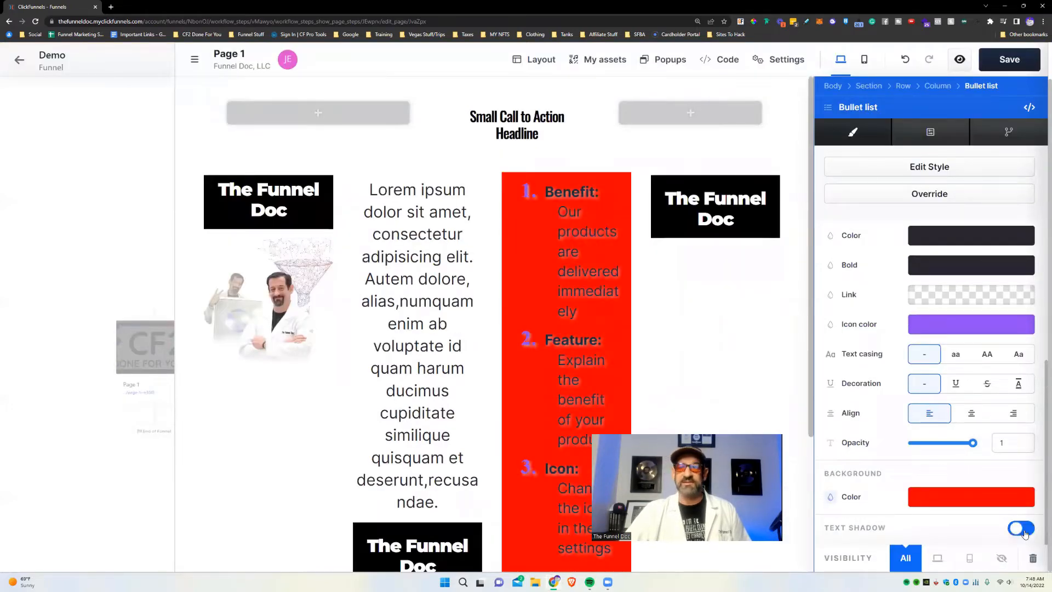
Try a white background color on the bullet list and return it to red.
{"action": "left_click", "coordinate": [995, 489]}
{"action": "left_click_drag", "start_coordinate": [897, 353], "coordinate": [722, 344]}
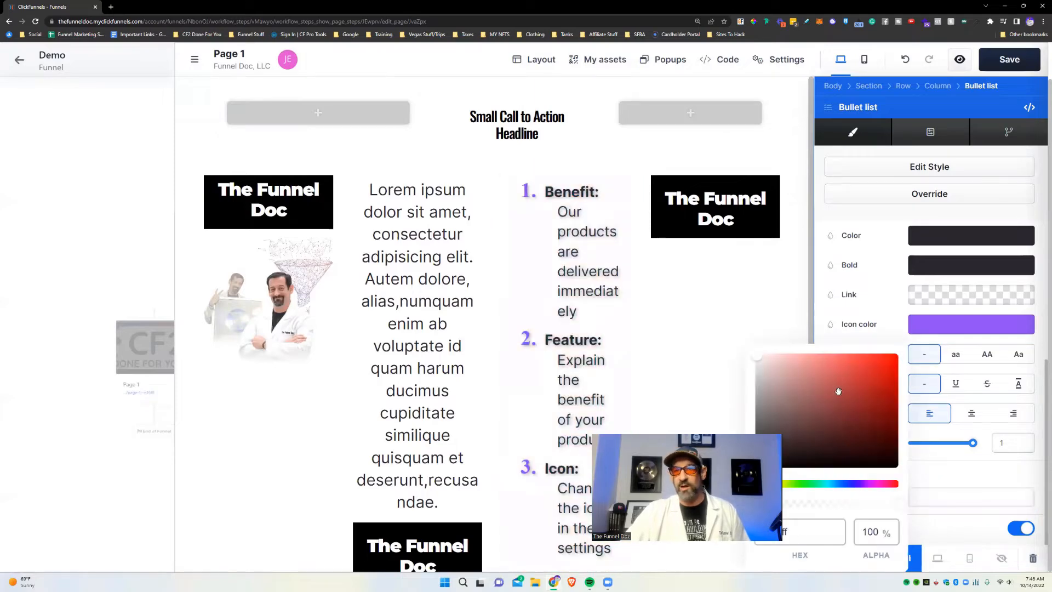
{"action": "left_click_drag", "start_coordinate": [826, 388], "coordinate": [899, 355]}
Change the bullet list's text shadow color to a gray shade and close its settings.
{"action": "scroll", "coordinate": [951, 406], "scroll_direction": "down", "scroll_amount": 1}
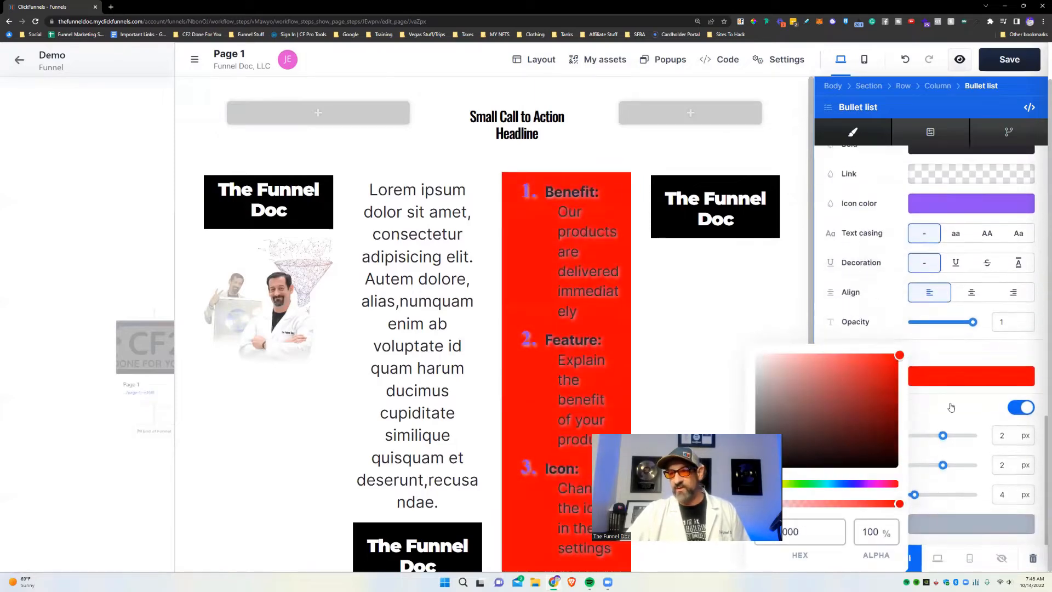
{"action": "left_click", "coordinate": [963, 427]}
{"action": "left_click", "coordinate": [968, 533]}
{"action": "left_click_drag", "start_coordinate": [849, 415], "coordinate": [700, 334]}
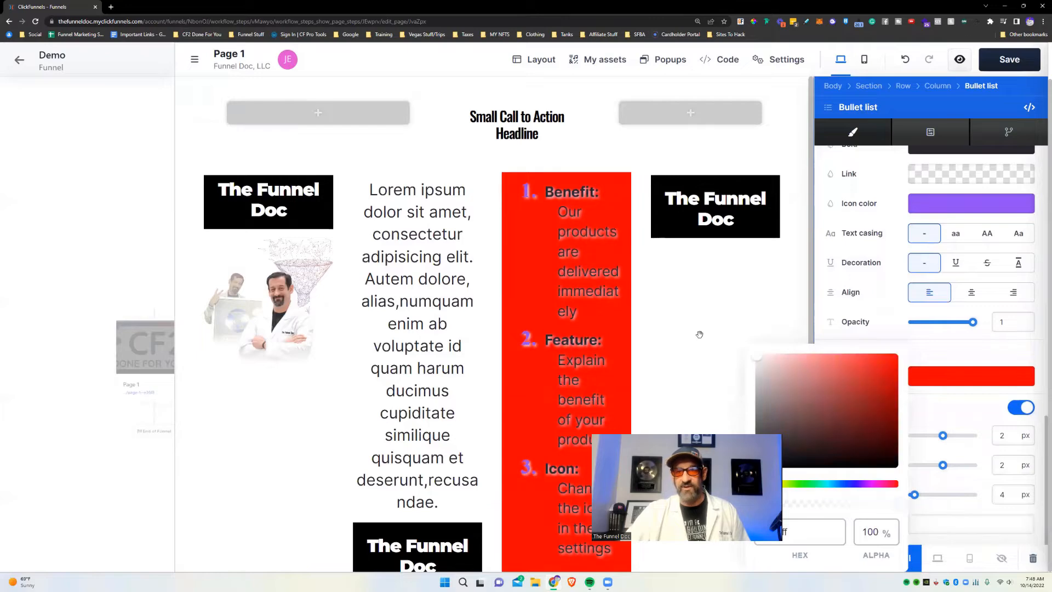
{"action": "left_click_drag", "start_coordinate": [815, 385], "coordinate": [775, 414]}
{"action": "left_click", "coordinate": [778, 314]}
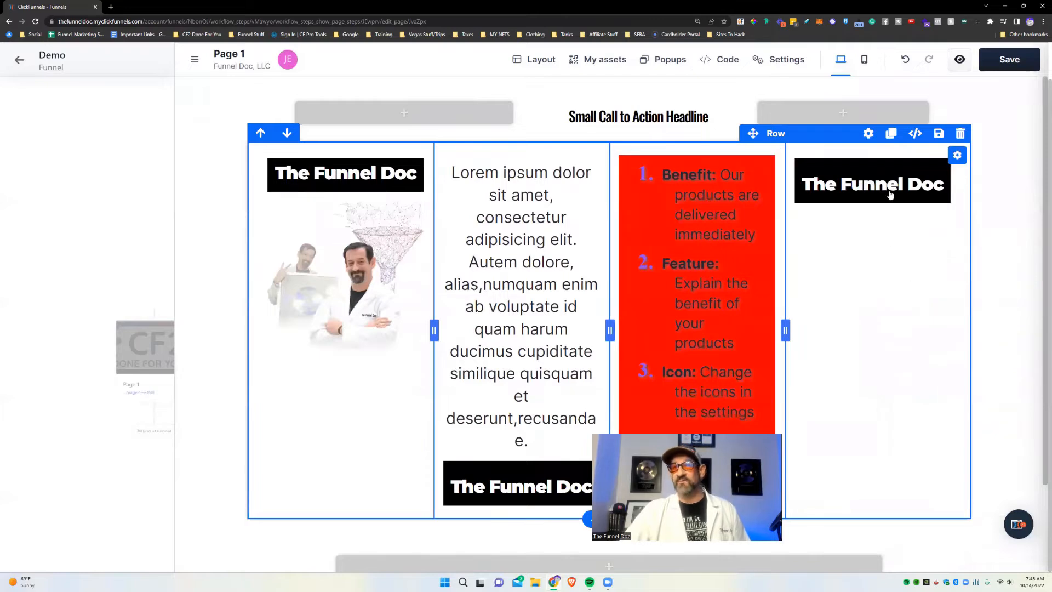
Add three image elements below the fourth column's headline and one below the bullet list, and open the settings of the fourth column's first image.
{"action": "left_click", "coordinate": [876, 203]}
{"action": "scroll", "coordinate": [783, 266], "scroll_direction": "down", "scroll_amount": 3}
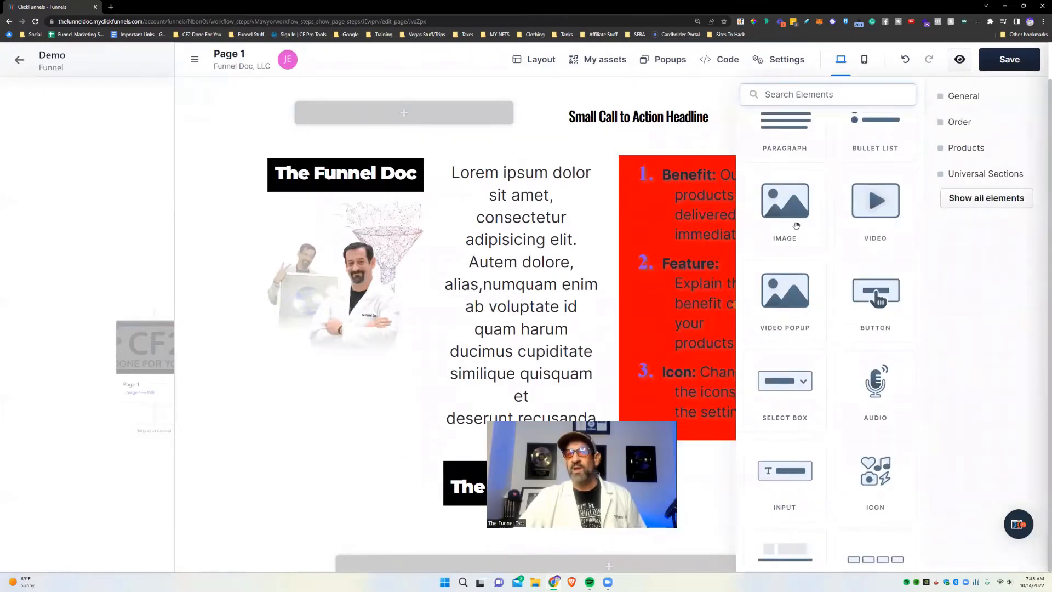
{"action": "left_click_drag", "start_coordinate": [796, 225], "coordinate": [703, 488]}
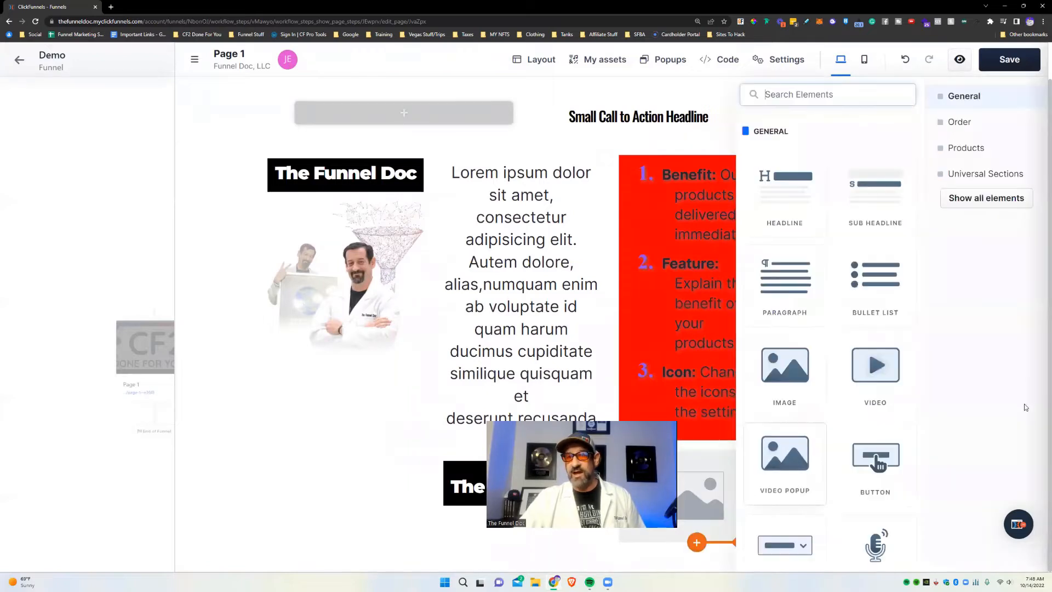
{"action": "left_click", "coordinate": [560, 352]}
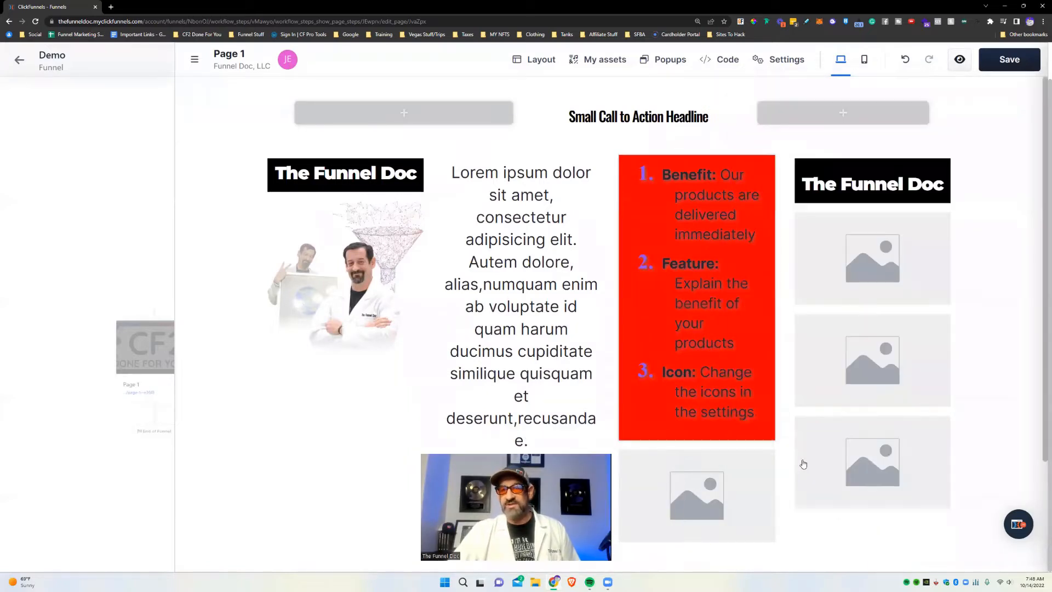
{"action": "left_click", "coordinate": [918, 264]}
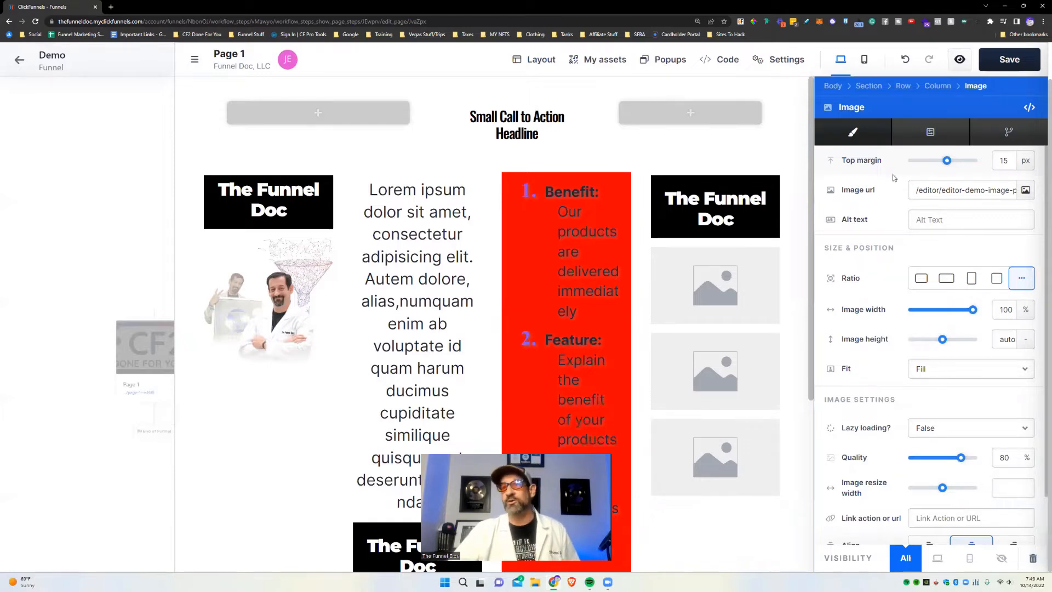
Replace the placeholder in the fourth column's first image with the CF2 Done For You picture from the image gallery.
{"action": "left_click", "coordinate": [1025, 190]}
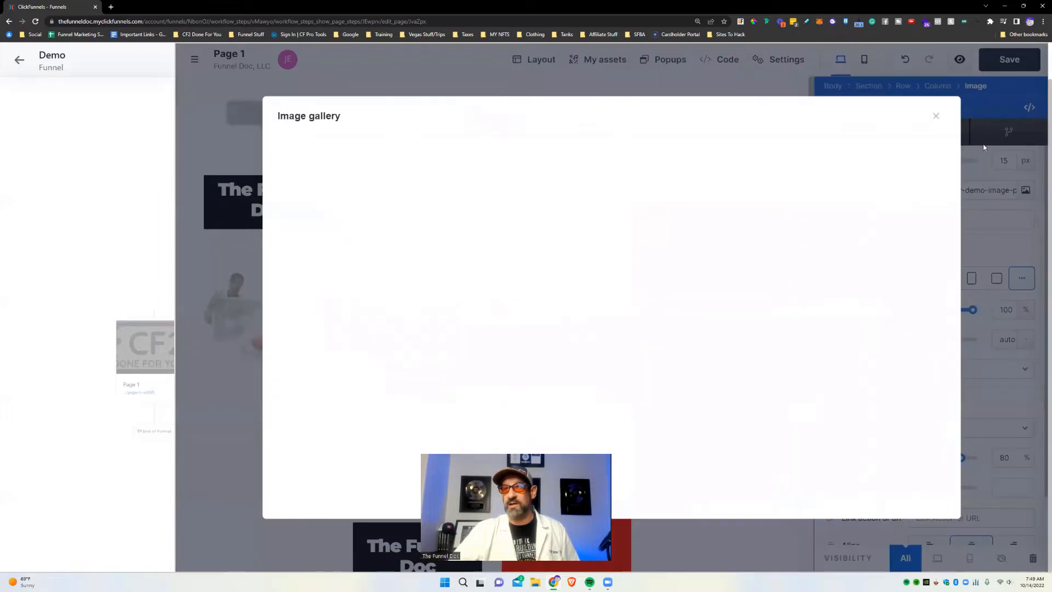
{"action": "left_click", "coordinate": [936, 116]}
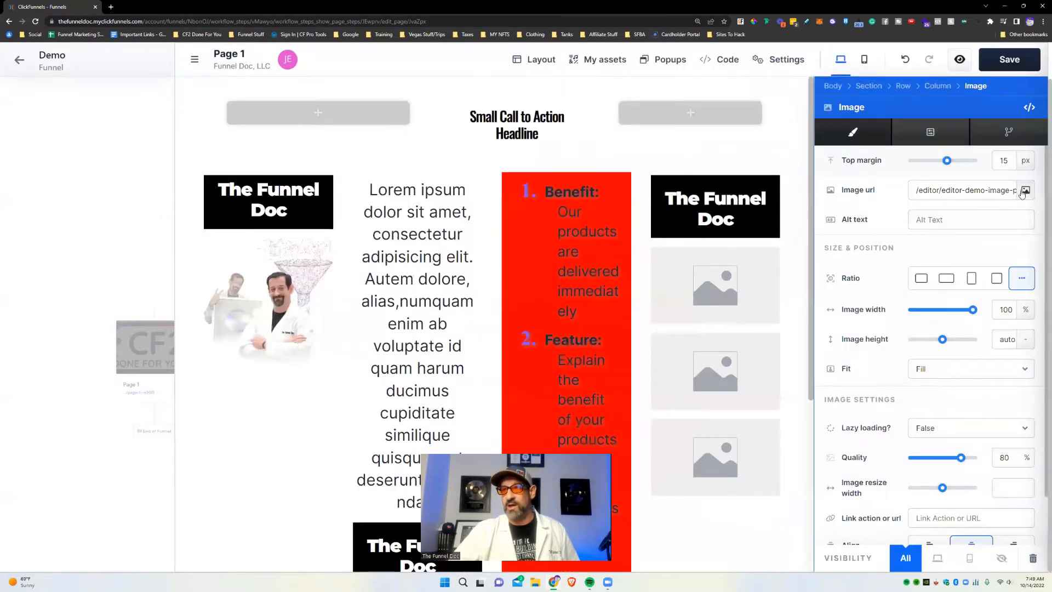
{"action": "left_click", "coordinate": [1024, 190]}
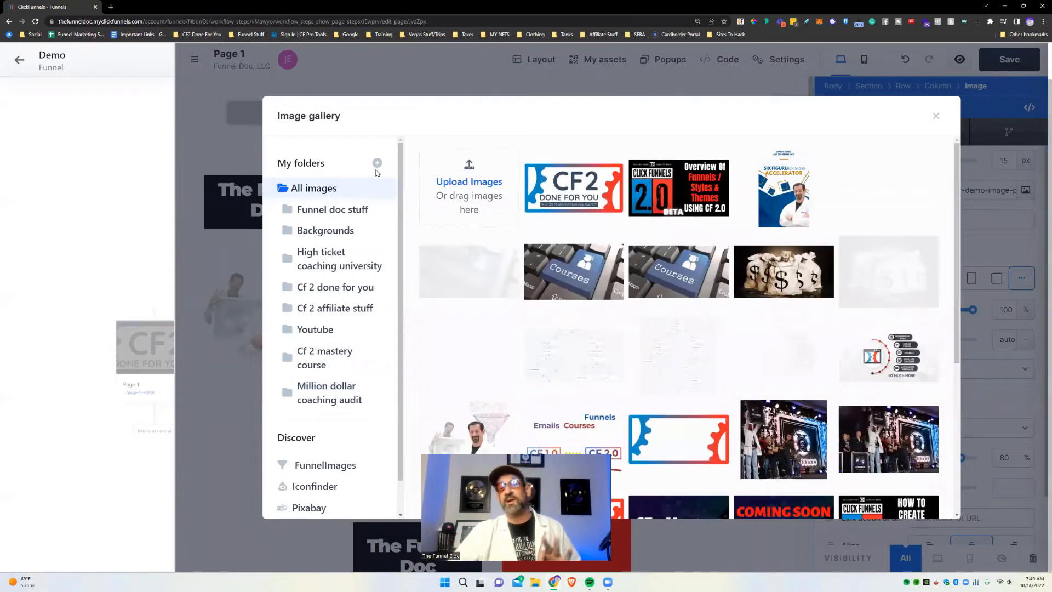
{"action": "left_click", "coordinate": [378, 164]}
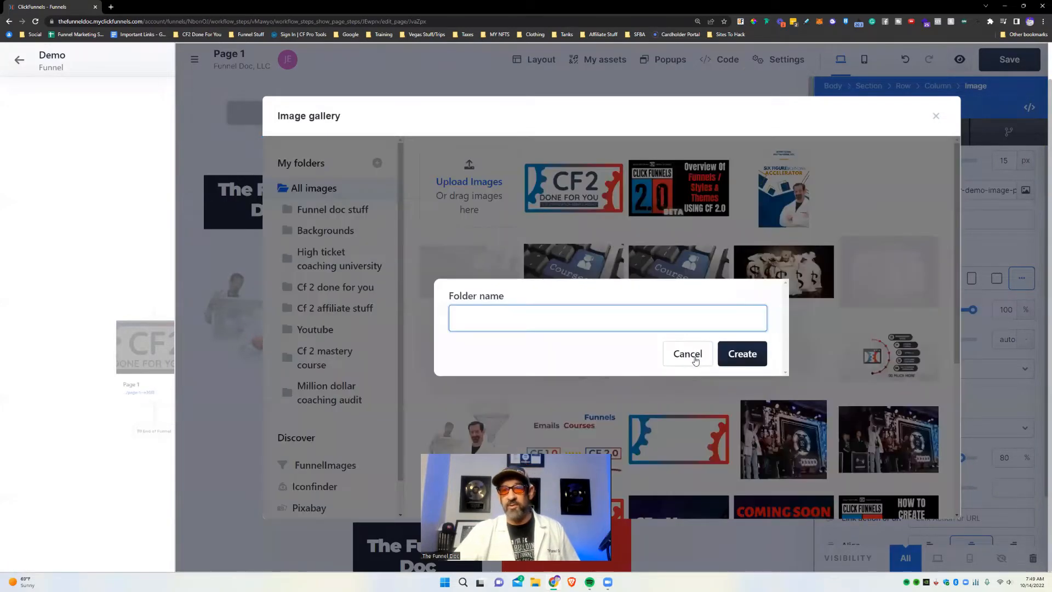
{"action": "left_click", "coordinate": [695, 358]}
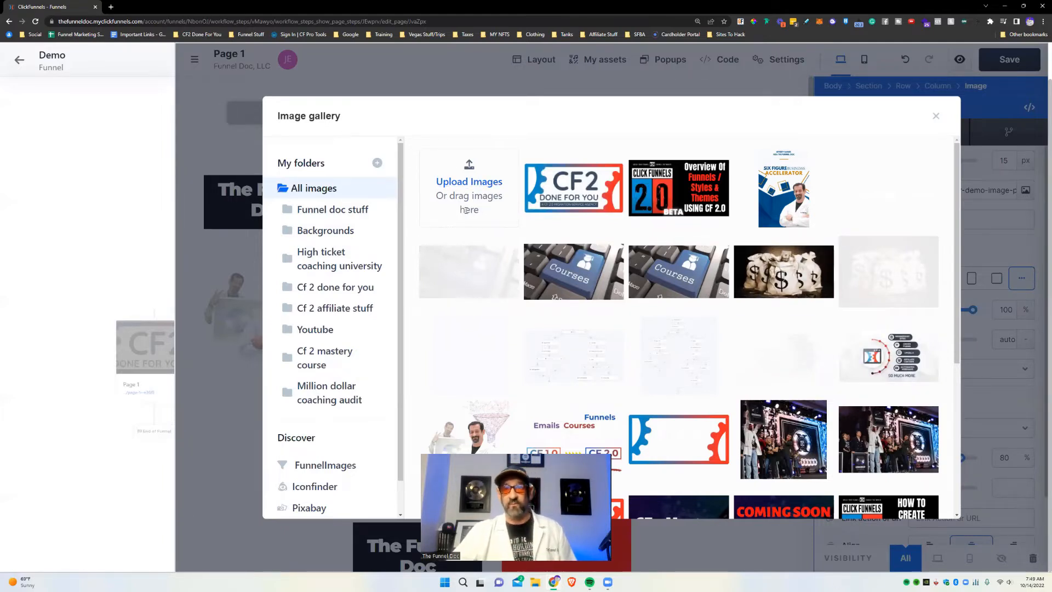
{"action": "left_click", "coordinate": [549, 184]}
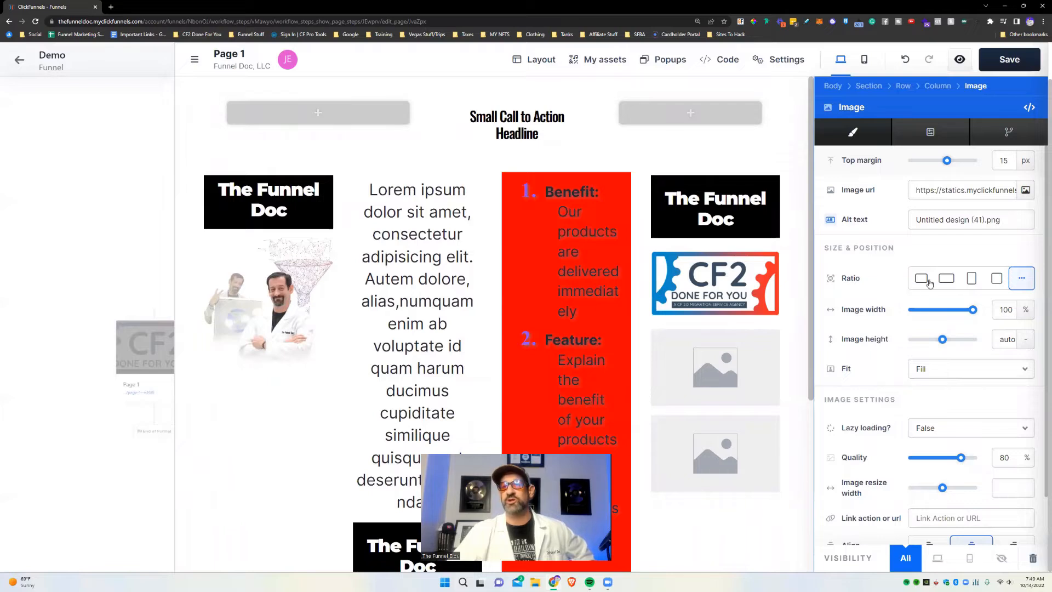
Try the portrait and landscape ratio presets on the CF2 image and return it to the custom ratio.
{"action": "left_click", "coordinate": [970, 280]}
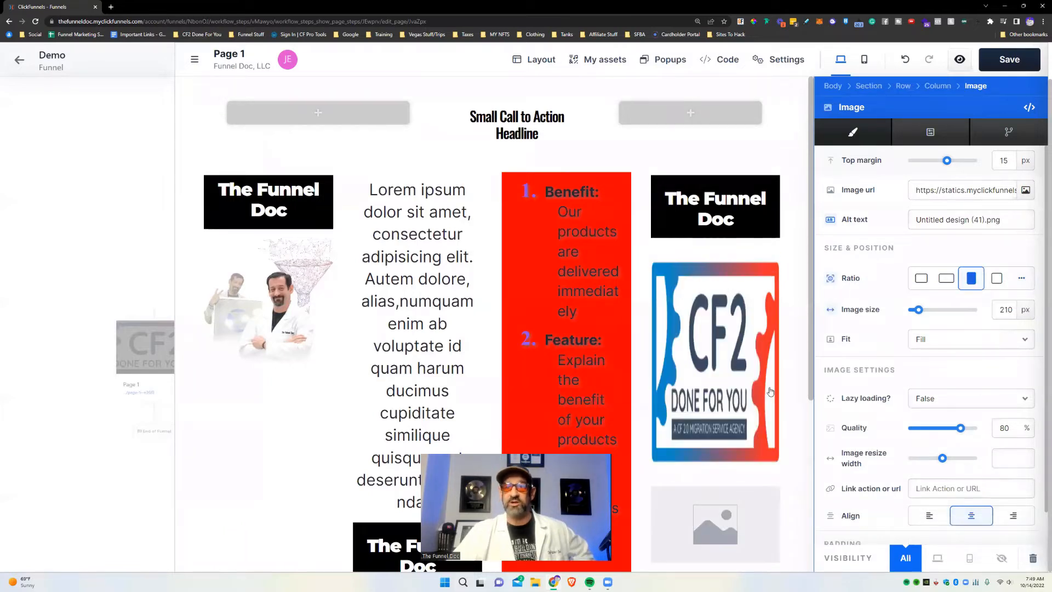
{"action": "left_click", "coordinate": [921, 280]}
{"action": "left_click", "coordinate": [954, 284]}
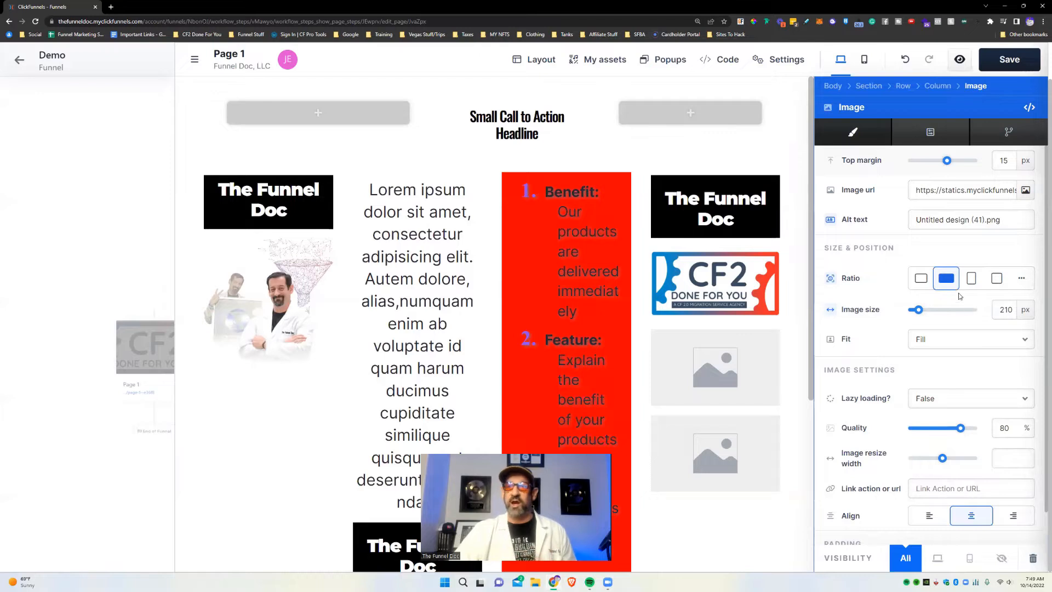
{"action": "left_click", "coordinate": [1023, 278]}
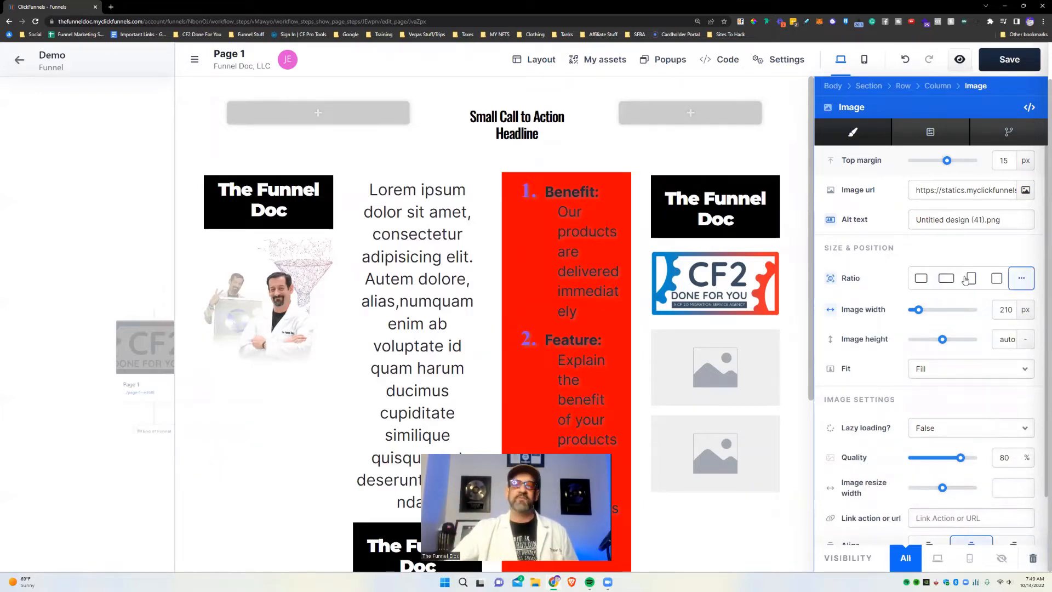
Set the CF2 image's width to 591 px and move it from the fourth column into the empty row below.
{"action": "scroll", "coordinate": [931, 263], "scroll_direction": "down", "scroll_amount": 3}
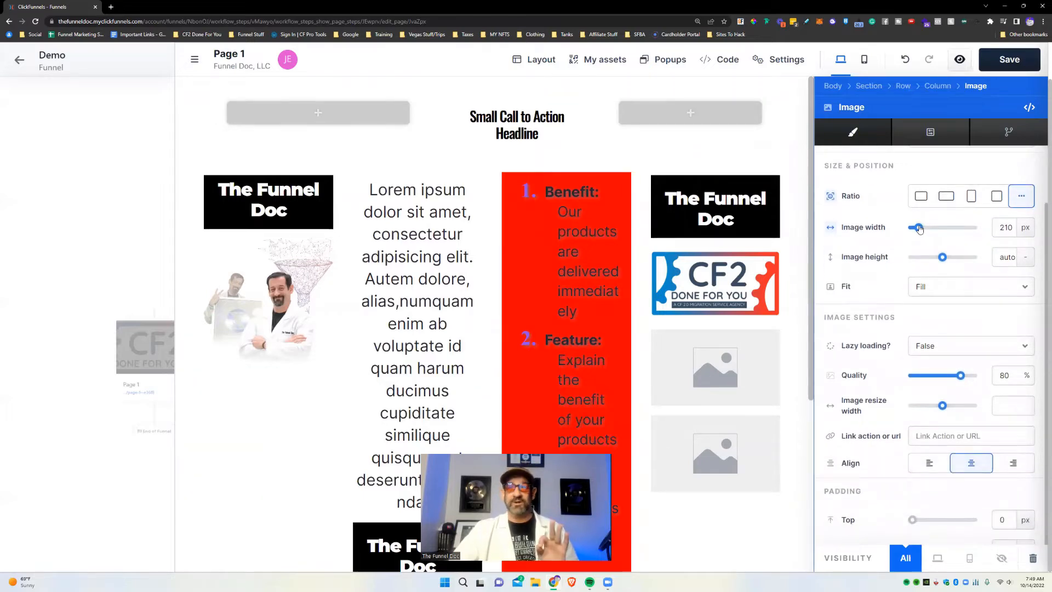
{"action": "left_click_drag", "start_coordinate": [921, 227], "coordinate": [933, 229]}
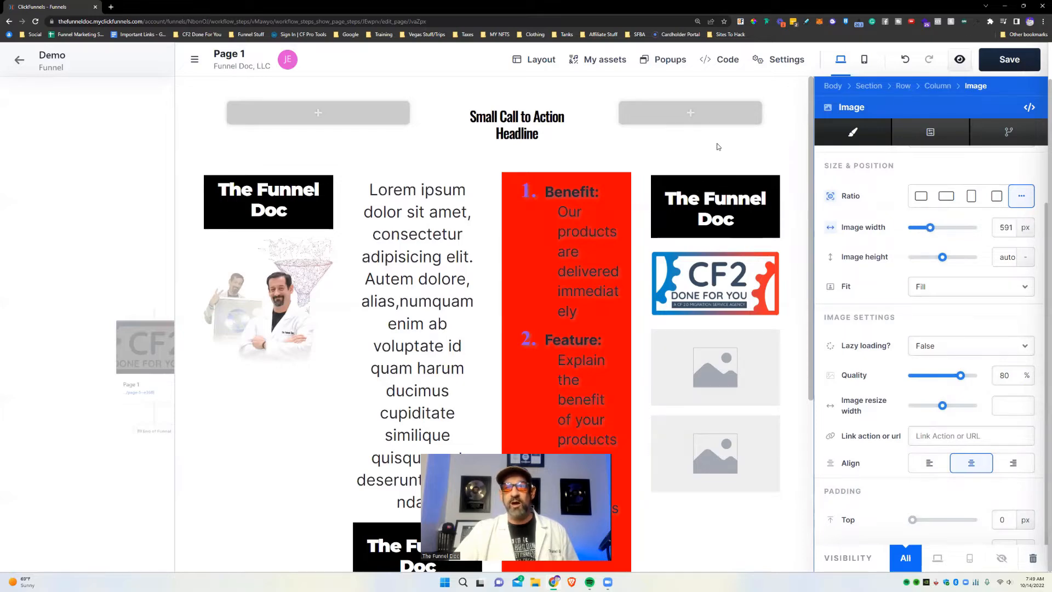
{"action": "scroll", "coordinate": [672, 299], "scroll_direction": "down", "scroll_amount": 5}
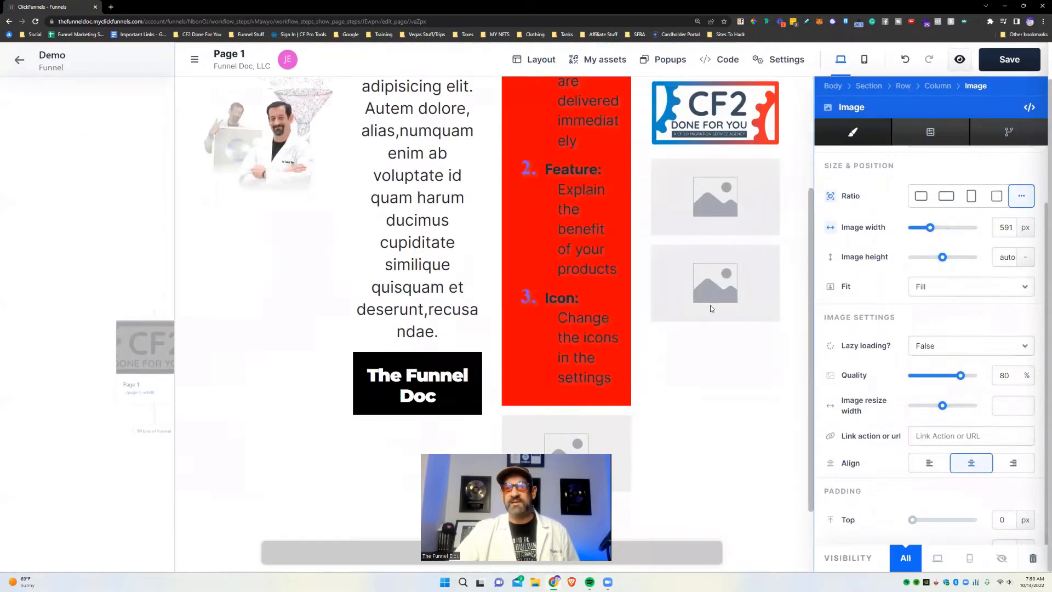
{"action": "scroll", "coordinate": [734, 198], "scroll_direction": "up", "scroll_amount": 3}
{"action": "left_click_drag", "start_coordinate": [733, 208], "coordinate": [671, 461]}
{"action": "scroll", "coordinate": [690, 438], "scroll_direction": "down", "scroll_amount": 3}
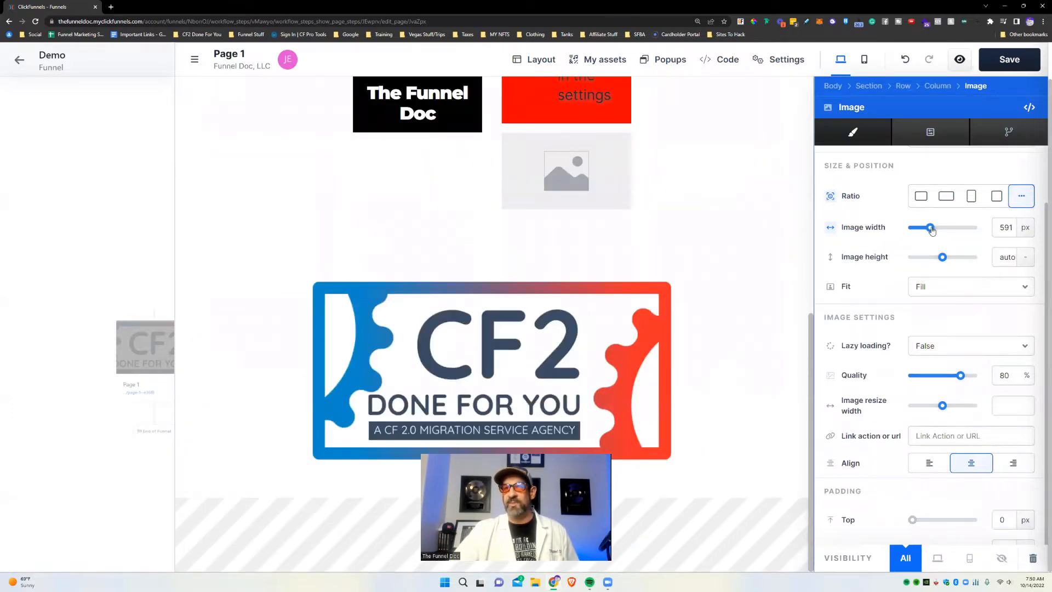
Set the CF2 image's width to auto, then try a height of 1462 px and reset the height to auto.
{"action": "mouse_move", "coordinate": [933, 230]}
{"action": "left_mouse_down"}
{"action": "mouse_move", "coordinate": [941, 225]}
{"action": "mouse_move", "coordinate": [927, 227]}
{"action": "left_mouse_up"}
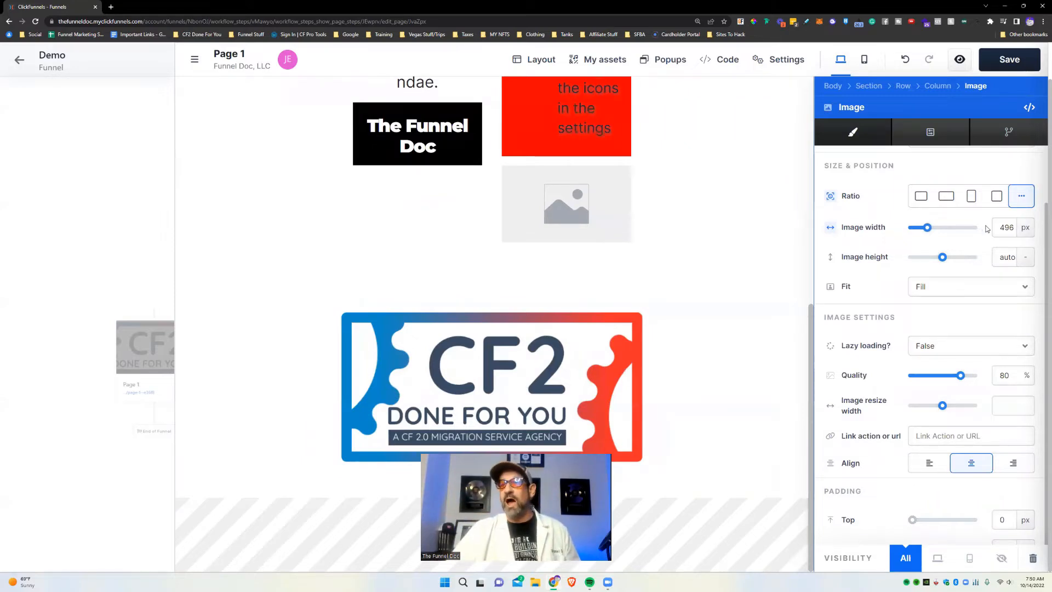
{"action": "left_click", "coordinate": [1028, 229]}
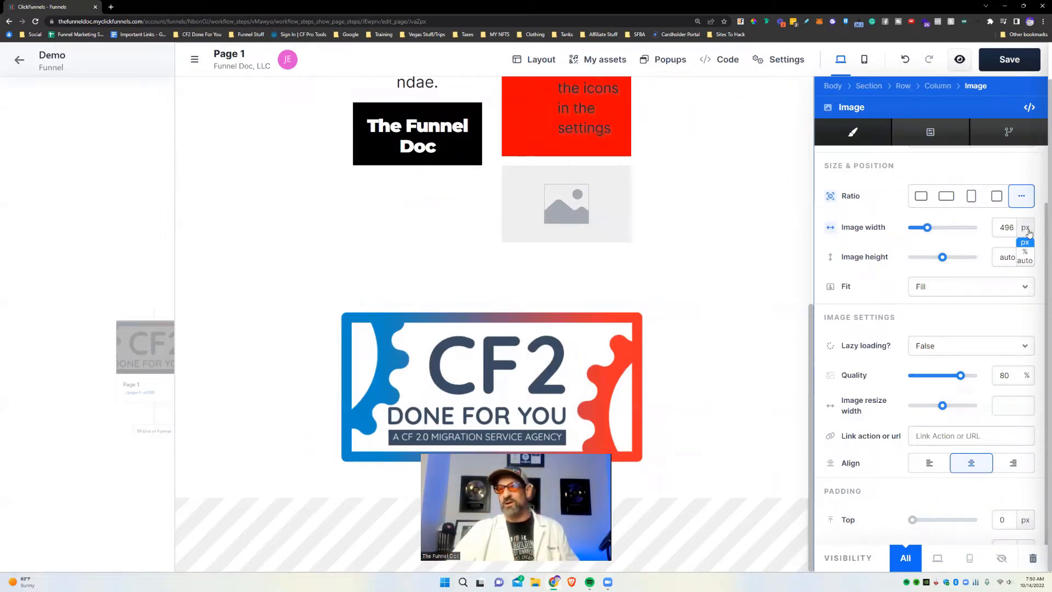
{"action": "left_click", "coordinate": [1028, 262]}
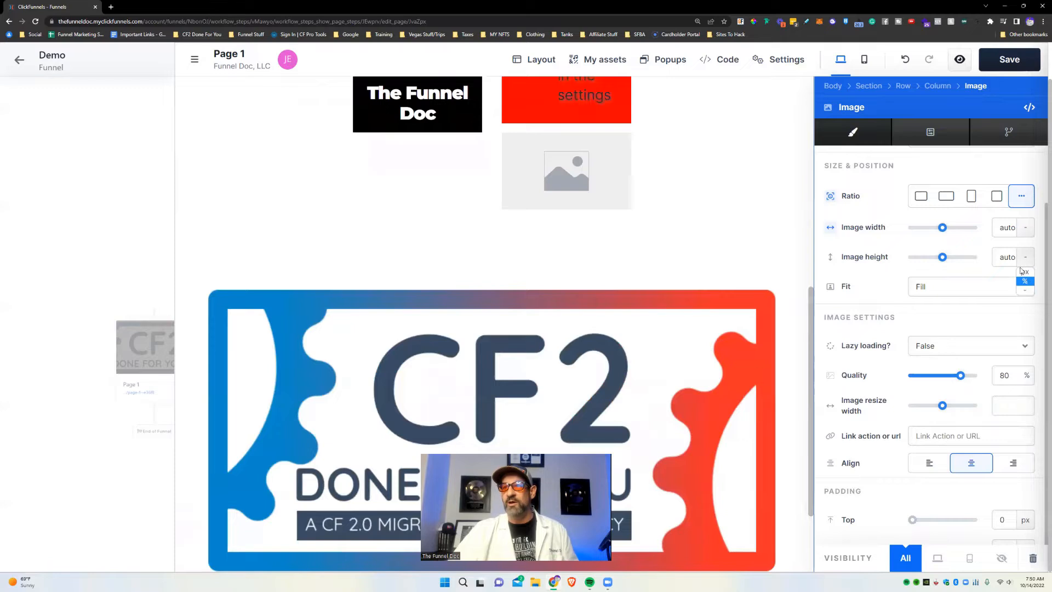
{"action": "mouse_move", "coordinate": [941, 260]}
{"action": "left_mouse_down"}
{"action": "mouse_move", "coordinate": [921, 263]}
{"action": "mouse_move", "coordinate": [956, 257]}
{"action": "left_mouse_up"}
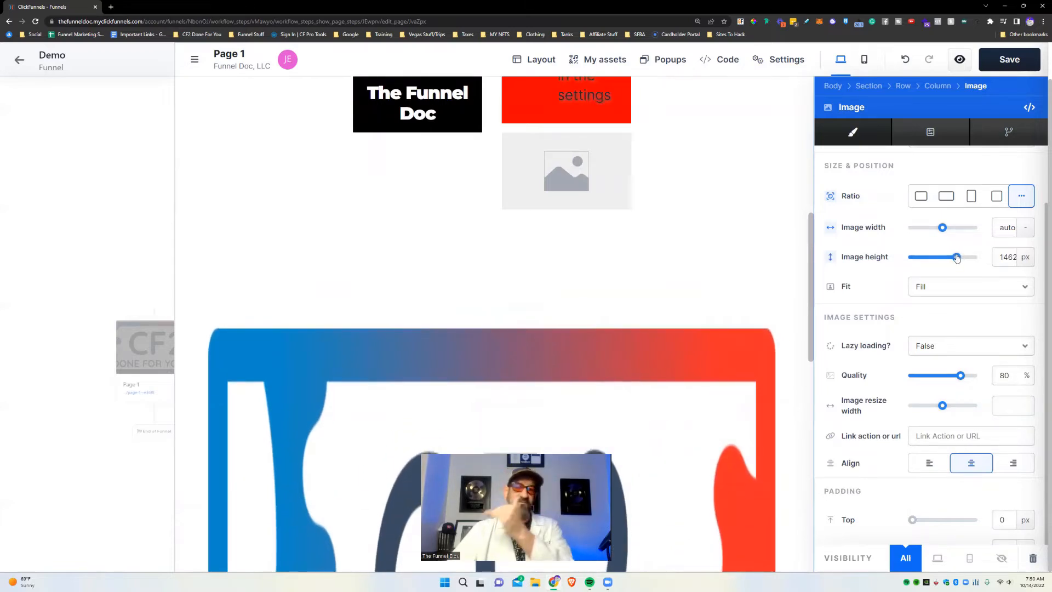
{"action": "left_click", "coordinate": [831, 257]}
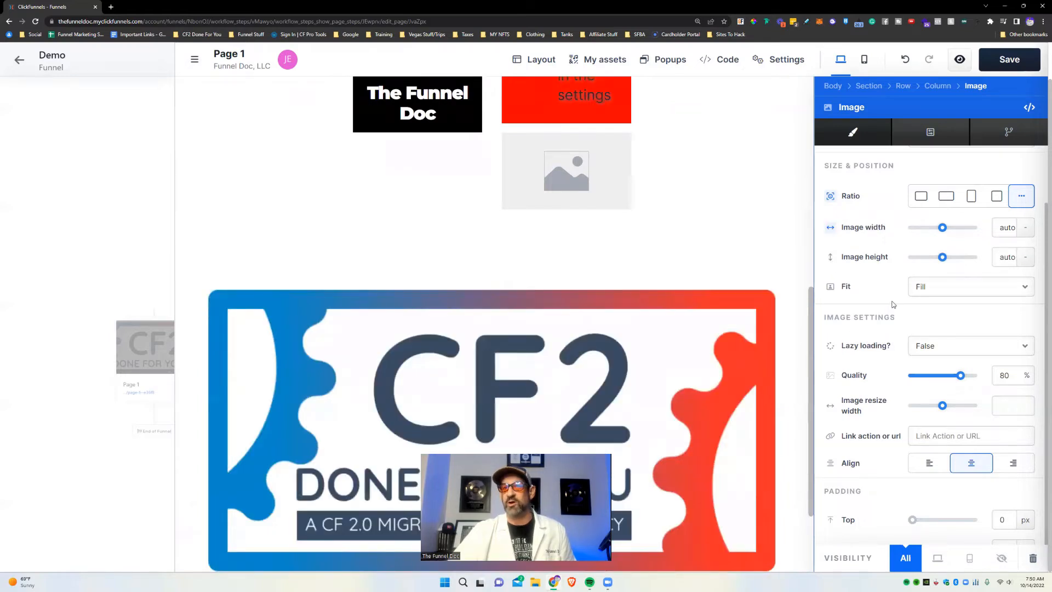
Try the Contain and Cover fits on the image and set its fit to Scale-down.
{"action": "left_click", "coordinate": [969, 287]}
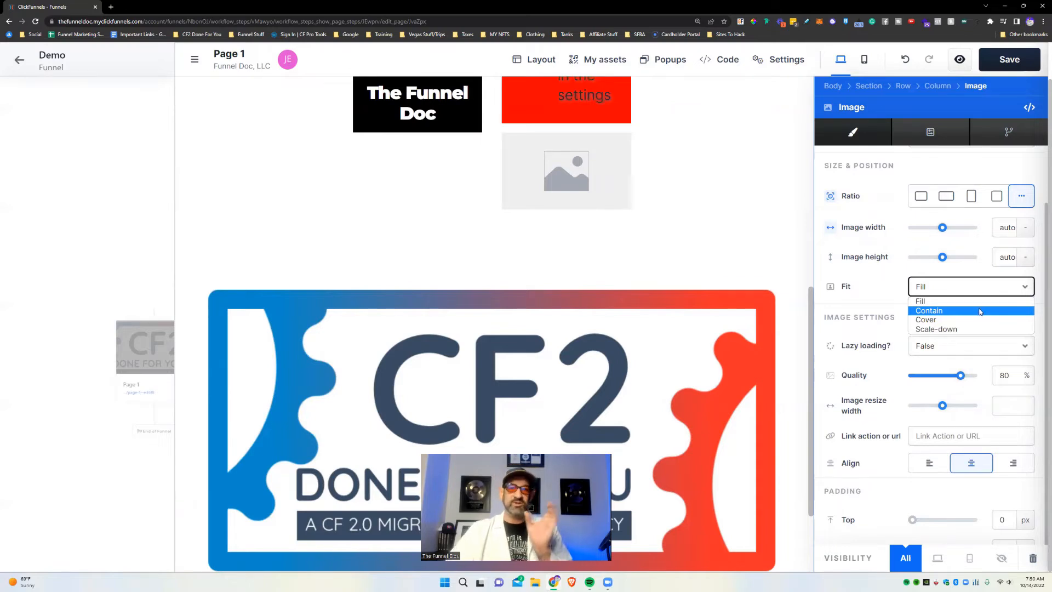
{"action": "left_click", "coordinate": [979, 311]}
{"action": "left_click", "coordinate": [977, 291]}
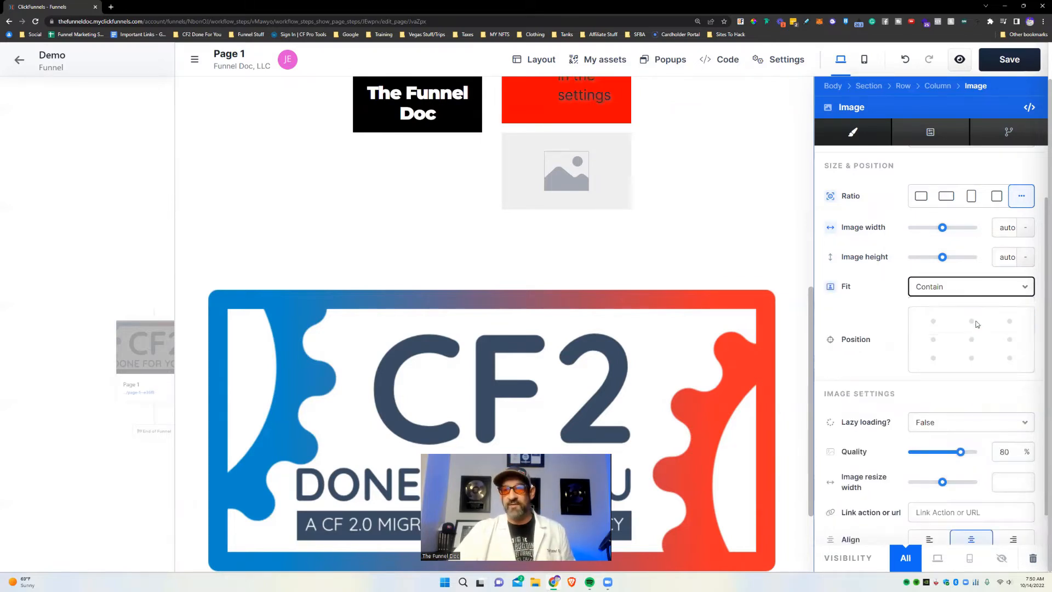
{"action": "left_click", "coordinate": [975, 321]}
{"action": "left_click", "coordinate": [966, 282]}
{"action": "left_click", "coordinate": [964, 329]}
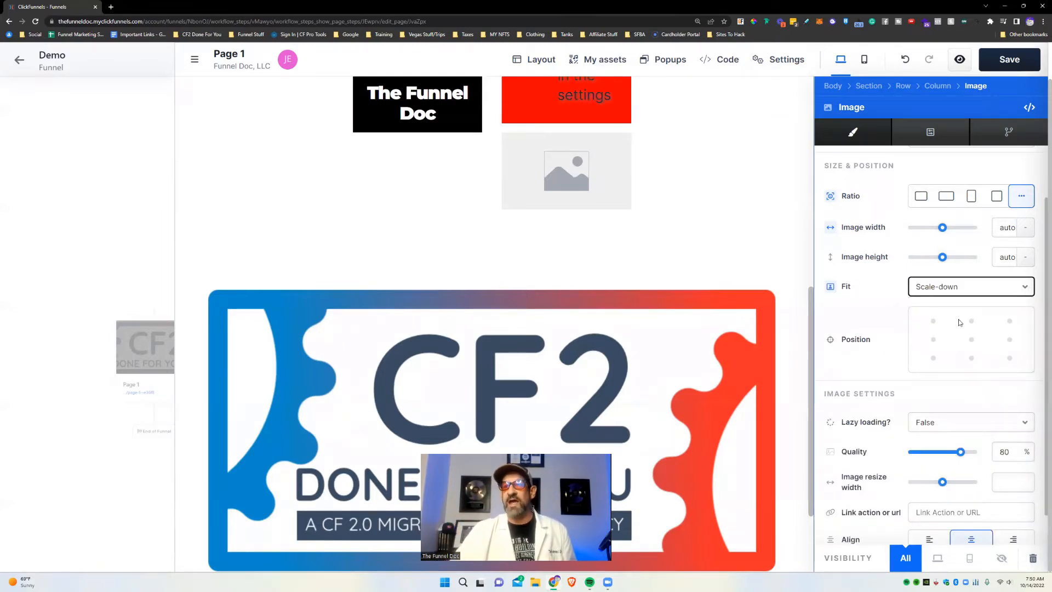
Set the quality of the large image in the lower row to 100% and its resize width to 1400 px.
{"action": "scroll", "coordinate": [888, 251], "scroll_direction": "up", "scroll_amount": 3}
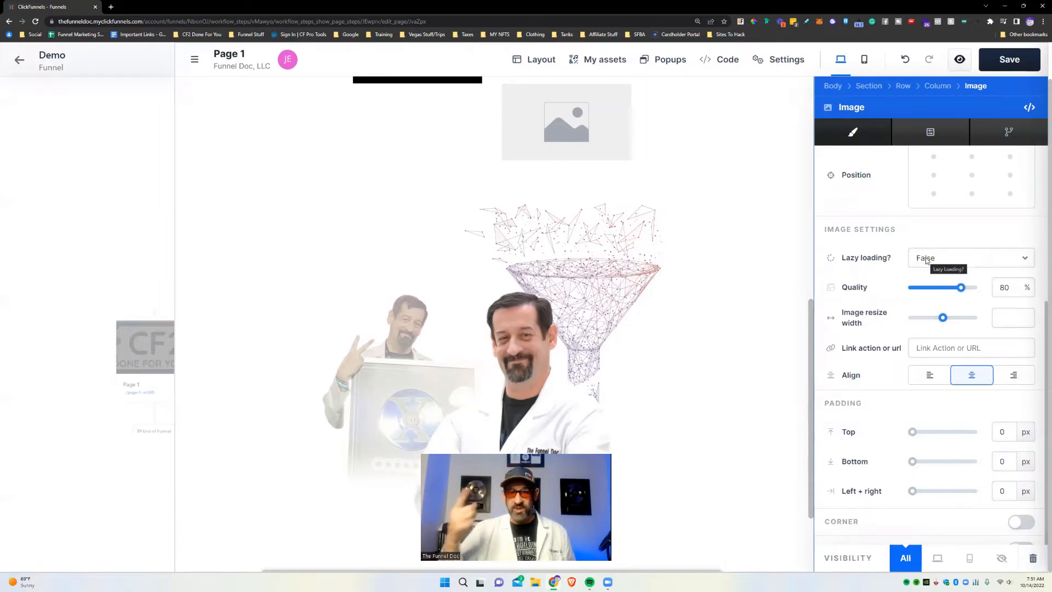
{"action": "mouse_move", "coordinate": [961, 289]}
{"action": "left_mouse_down"}
{"action": "mouse_move", "coordinate": [977, 289]}
{"action": "mouse_move", "coordinate": [928, 298]}
{"action": "mouse_move", "coordinate": [974, 289]}
{"action": "left_mouse_up"}
{"action": "left_click", "coordinate": [938, 319]}
{"action": "left_click_drag", "start_coordinate": [938, 321], "coordinate": [940, 325]}
{"action": "right_click", "coordinate": [940, 323]}
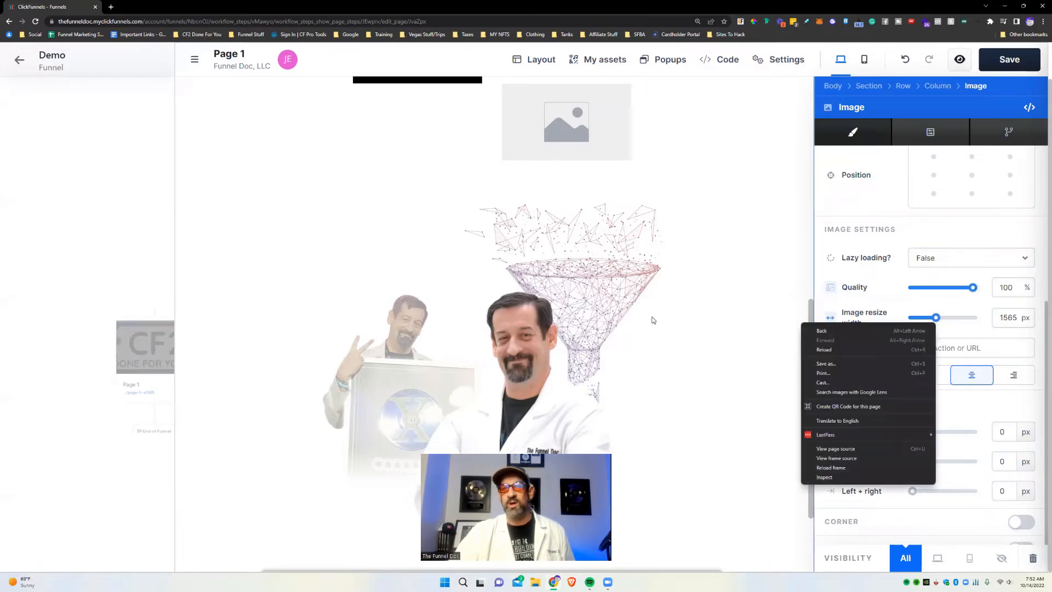
{"action": "left_click", "coordinate": [747, 300]}
{"action": "scroll", "coordinate": [958, 241], "scroll_direction": "down", "scroll_amount": 5}
{"action": "scroll", "coordinate": [935, 276], "scroll_direction": "up", "scroll_amount": 1}
{"action": "scroll", "coordinate": [934, 276], "scroll_direction": "down", "scroll_amount": 1}
{"action": "left_click_drag", "start_coordinate": [935, 271], "coordinate": [932, 273]}
{"action": "left_click", "coordinate": [934, 272]}
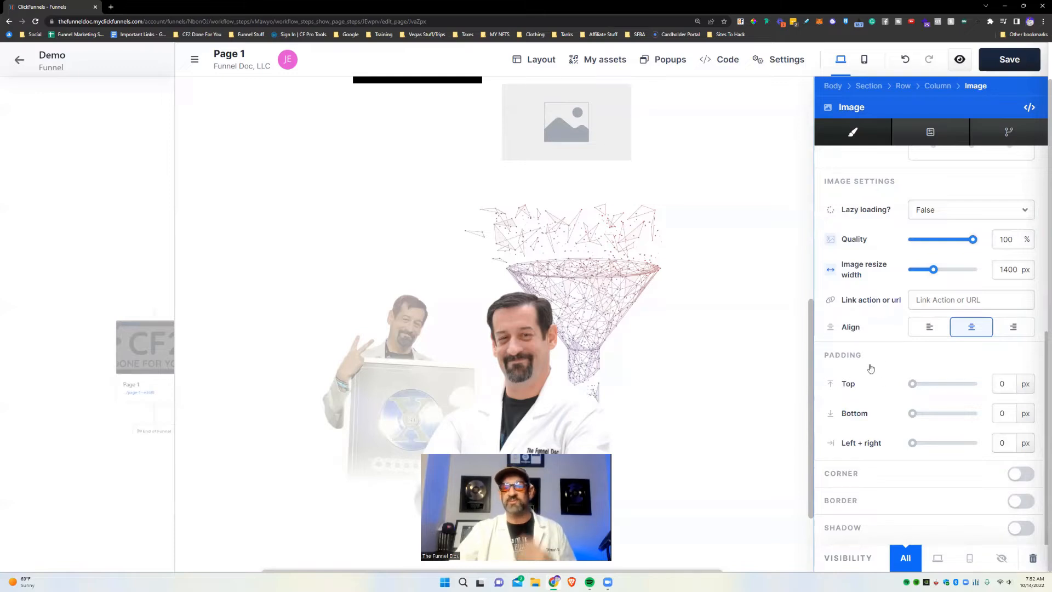
Try left and right alignment on the large image and return it to centered.
{"action": "left_click", "coordinate": [929, 327]}
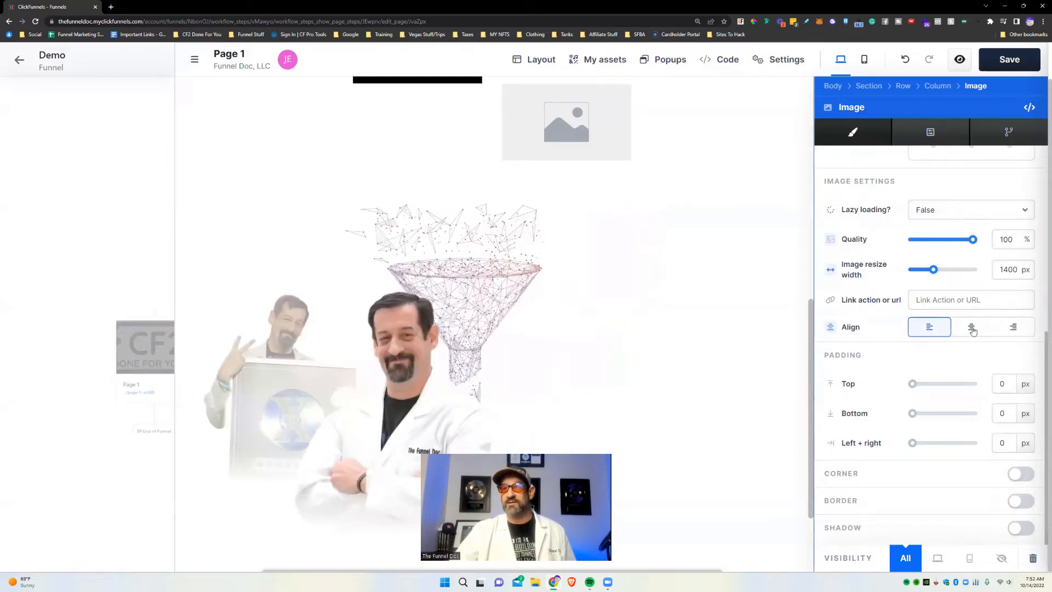
{"action": "left_click", "coordinate": [969, 329]}
{"action": "left_click", "coordinate": [1011, 327]}
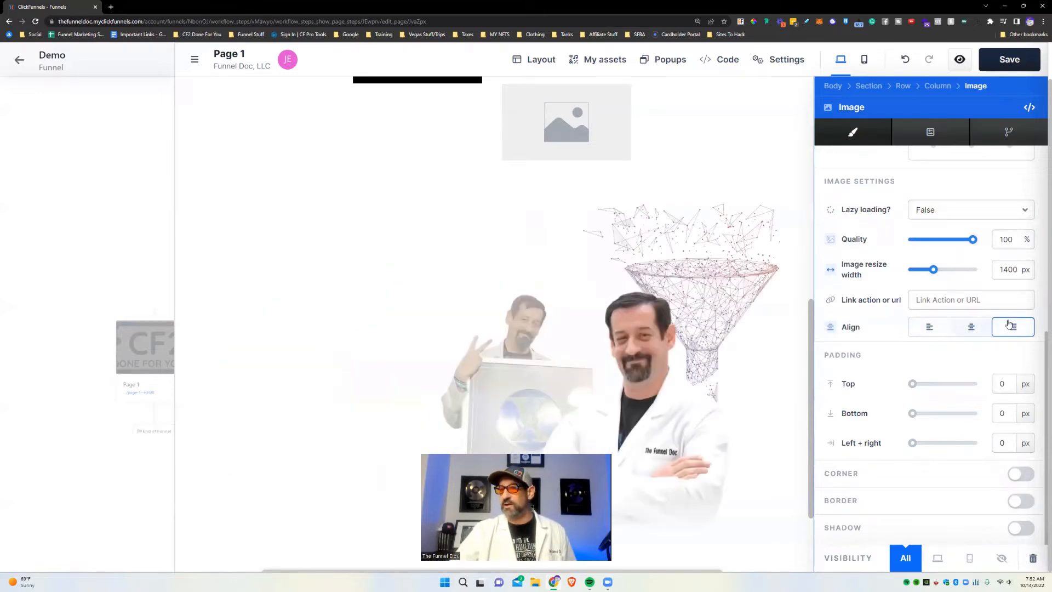
{"action": "left_click", "coordinate": [964, 328]}
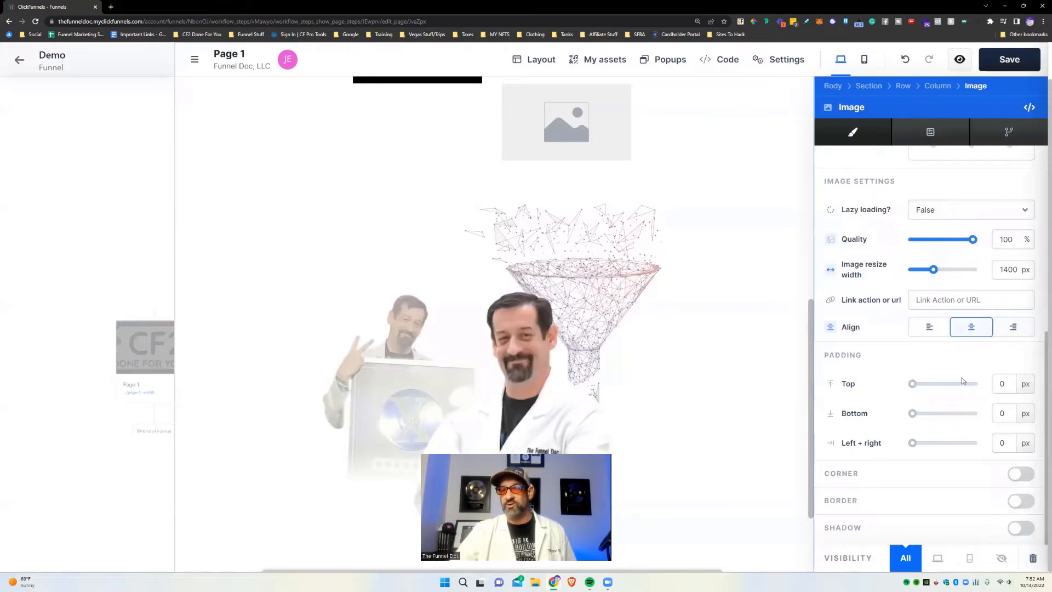
Turn on a border for the large image and round all of its corners to 105 px.
{"action": "left_click", "coordinate": [1014, 504]}
{"action": "scroll", "coordinate": [949, 430], "scroll_direction": "down", "scroll_amount": 4}
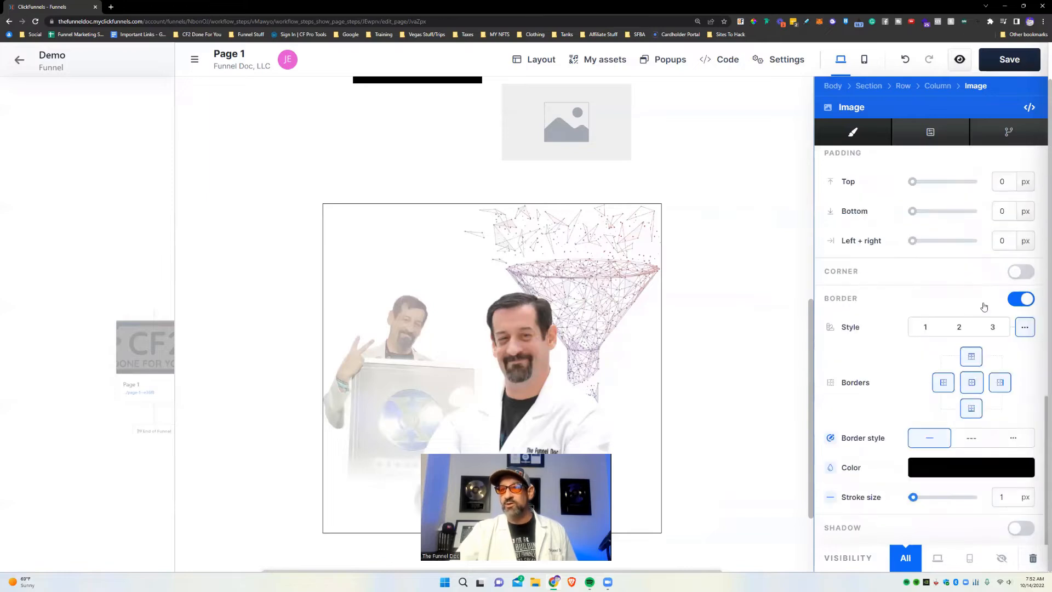
{"action": "left_click", "coordinate": [1021, 271]}
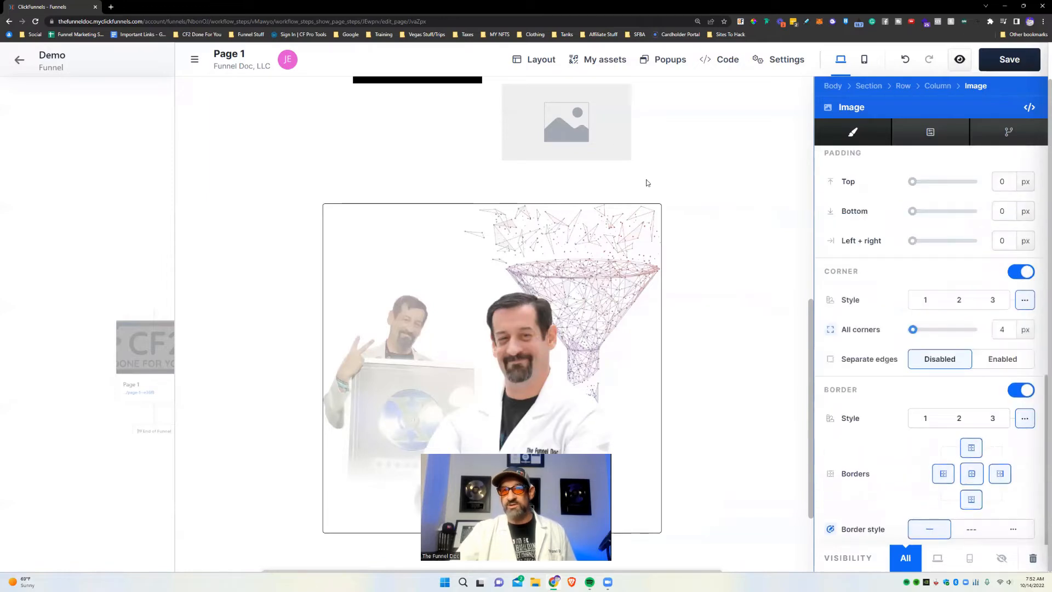
{"action": "left_click_drag", "start_coordinate": [913, 329], "coordinate": [928, 329]}
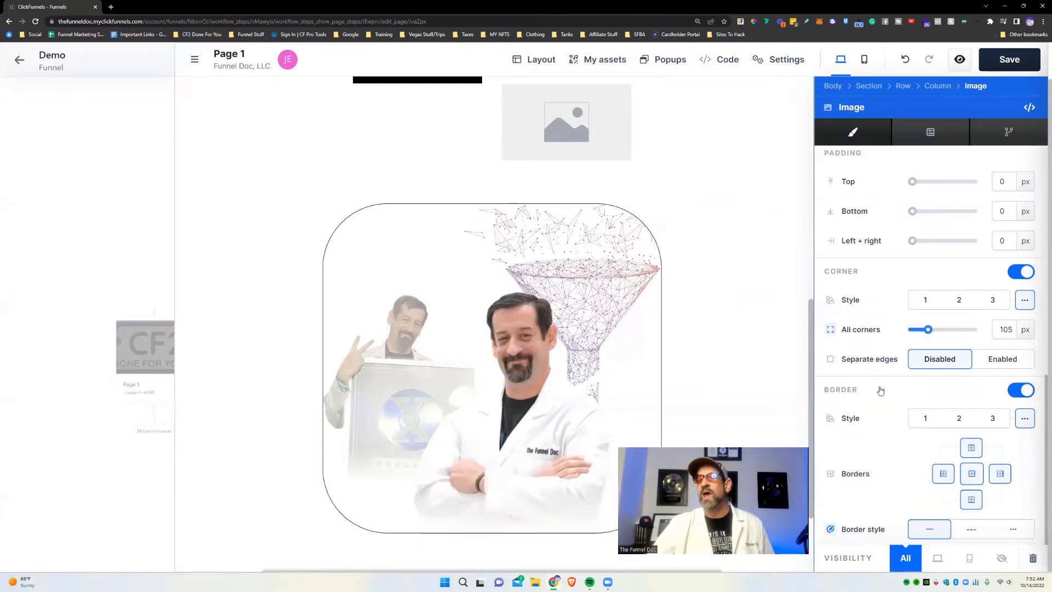
Give the large image a dark gray shadow with 17 px blur and 0 px spread, and close its settings.
{"action": "scroll", "coordinate": [880, 390], "scroll_direction": "down", "scroll_amount": 3}
{"action": "left_click", "coordinate": [1022, 528]}
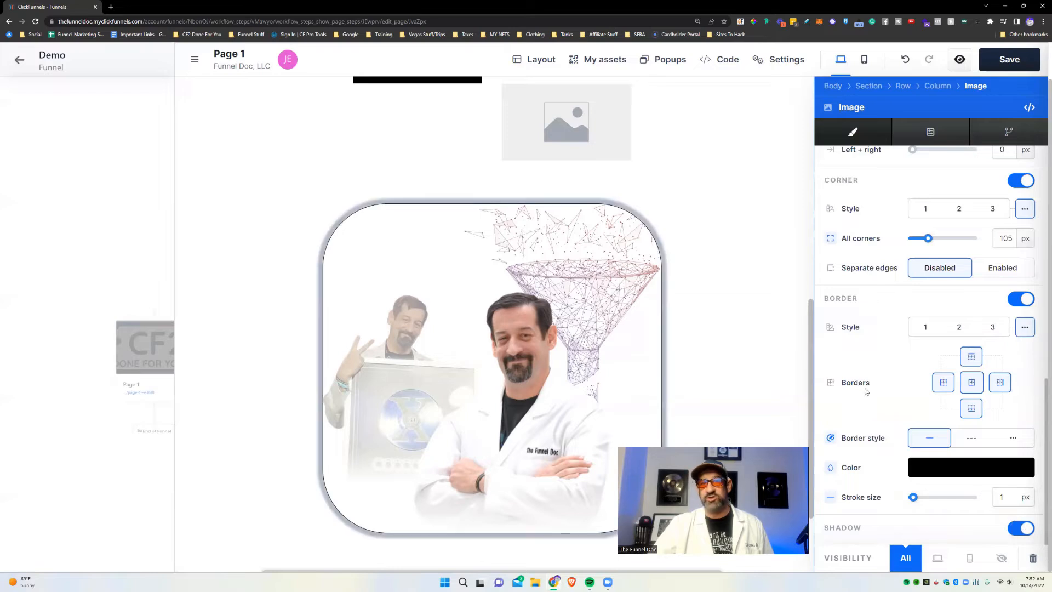
{"action": "scroll", "coordinate": [964, 482], "scroll_direction": "down", "scroll_amount": 3}
{"action": "left_click", "coordinate": [970, 523]}
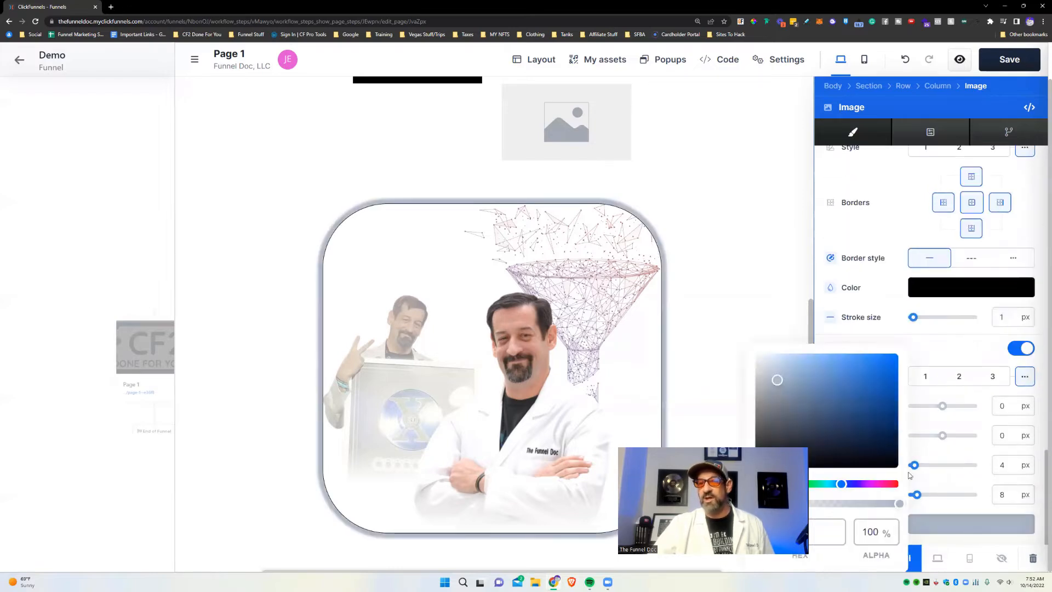
{"action": "left_click_drag", "start_coordinate": [833, 447], "coordinate": [763, 441]}
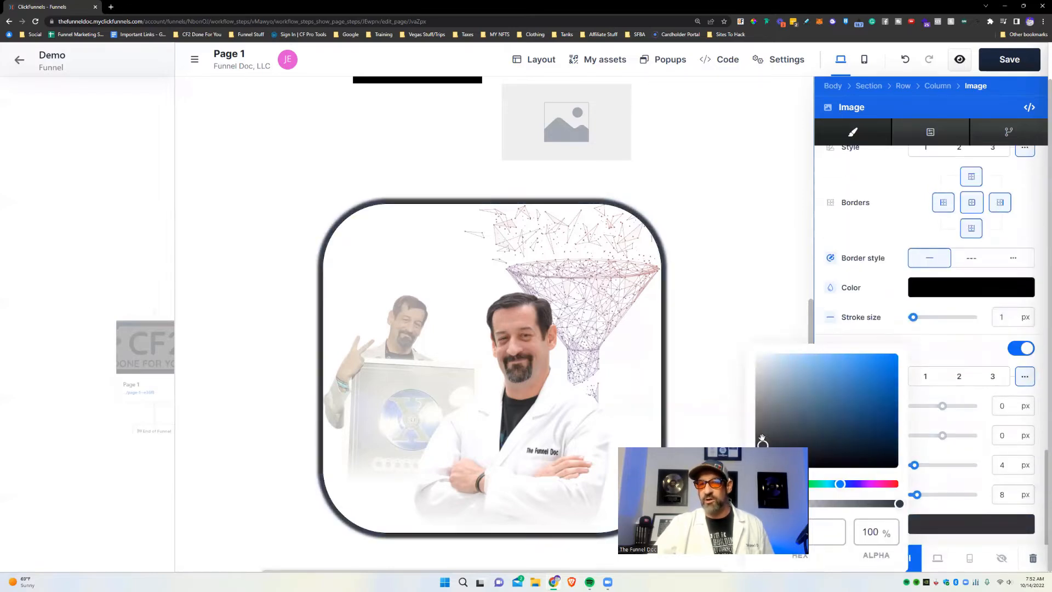
{"action": "left_click", "coordinate": [941, 481]}
{"action": "left_click_drag", "start_coordinate": [917, 494], "coordinate": [922, 467]}
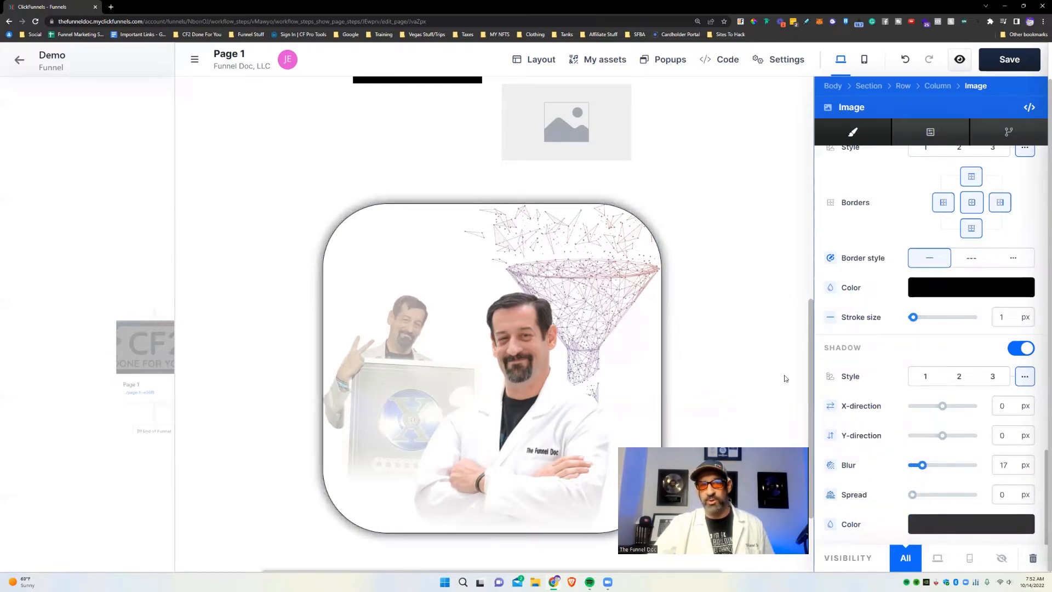
{"action": "left_click", "coordinate": [719, 228]}
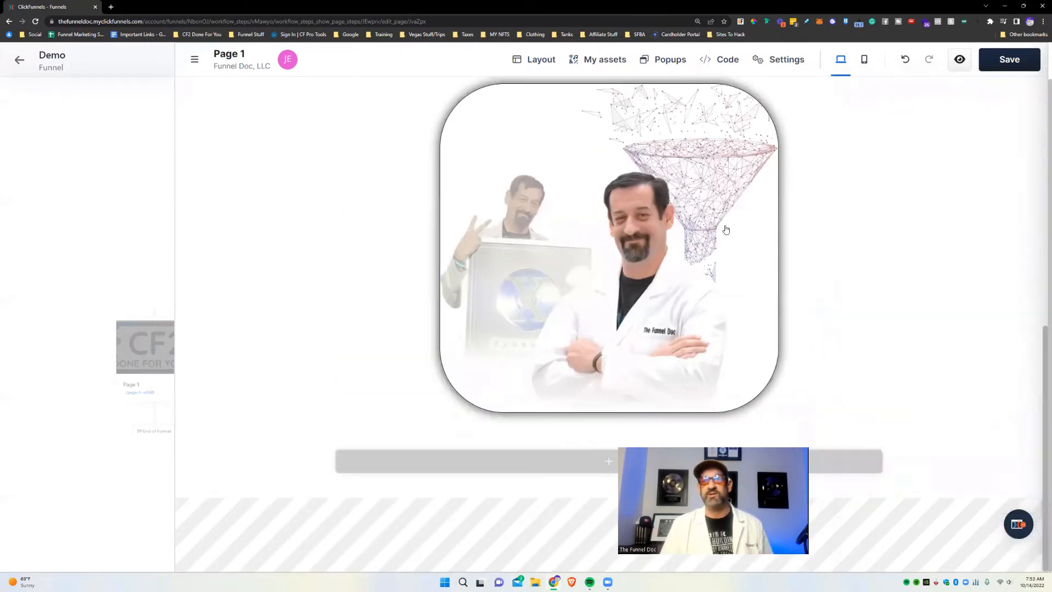
Delete the large rounded image from the lower row.
{"action": "mouse_move", "coordinate": [808, 437]}
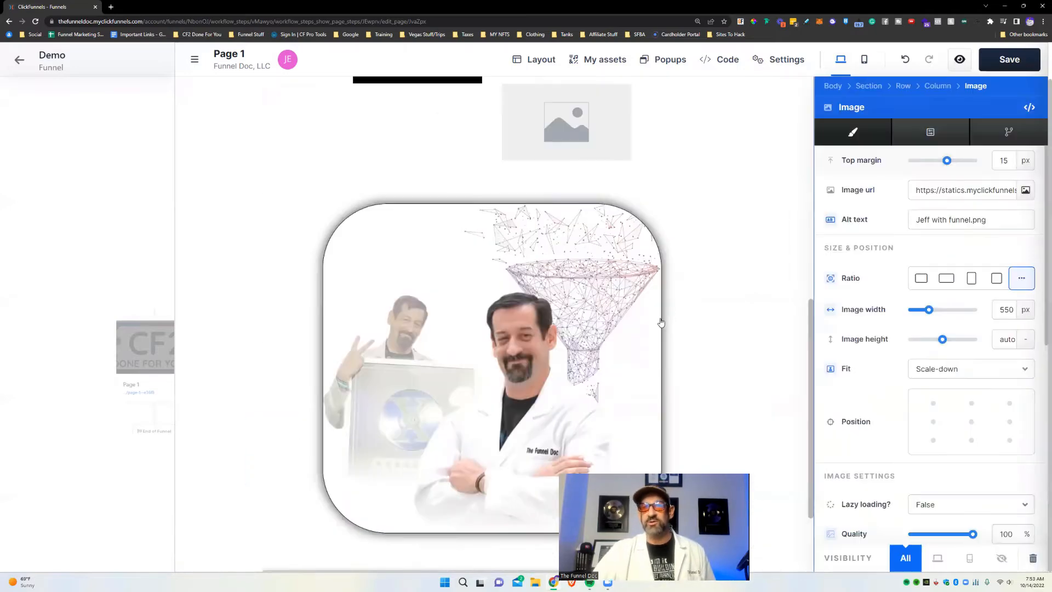
{"action": "left_click", "coordinate": [664, 318]}
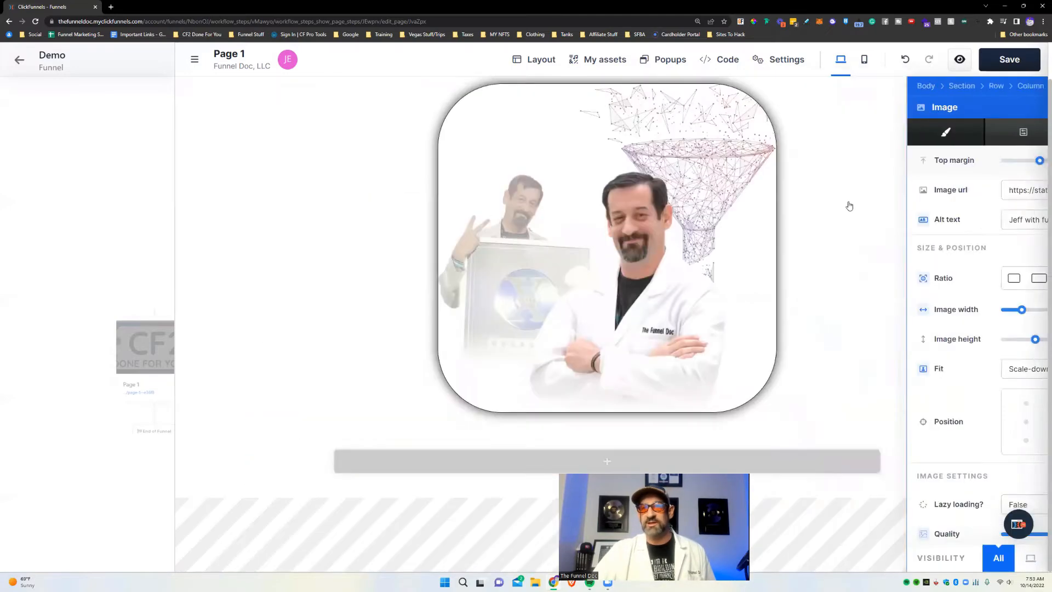
{"action": "left_click", "coordinate": [941, 92]}
{"action": "left_click", "coordinate": [929, 111]}
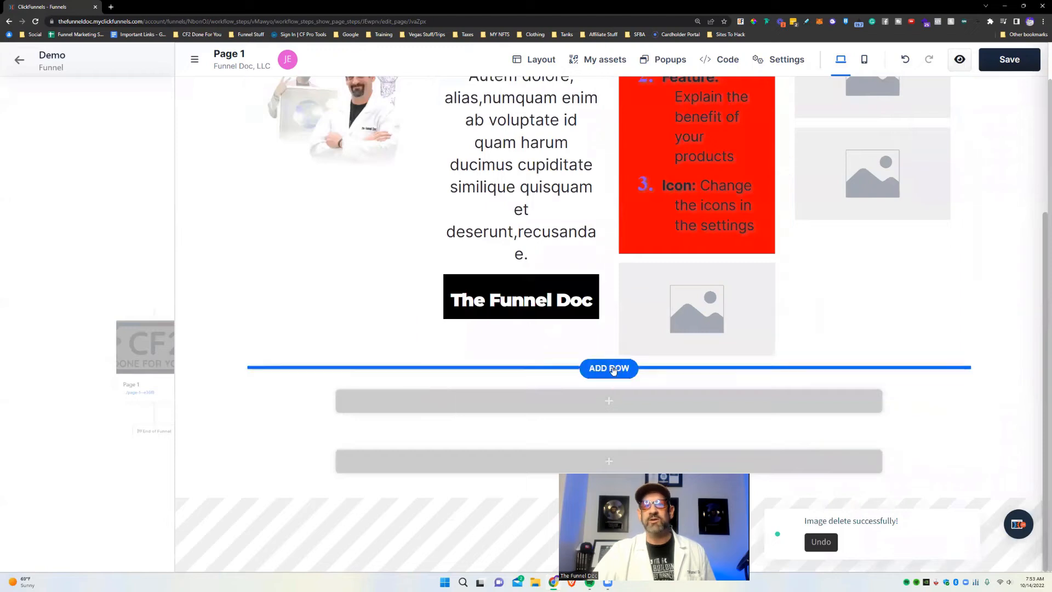
Add a Video element to the empty row below the four-column row.
{"action": "left_click", "coordinate": [618, 401]}
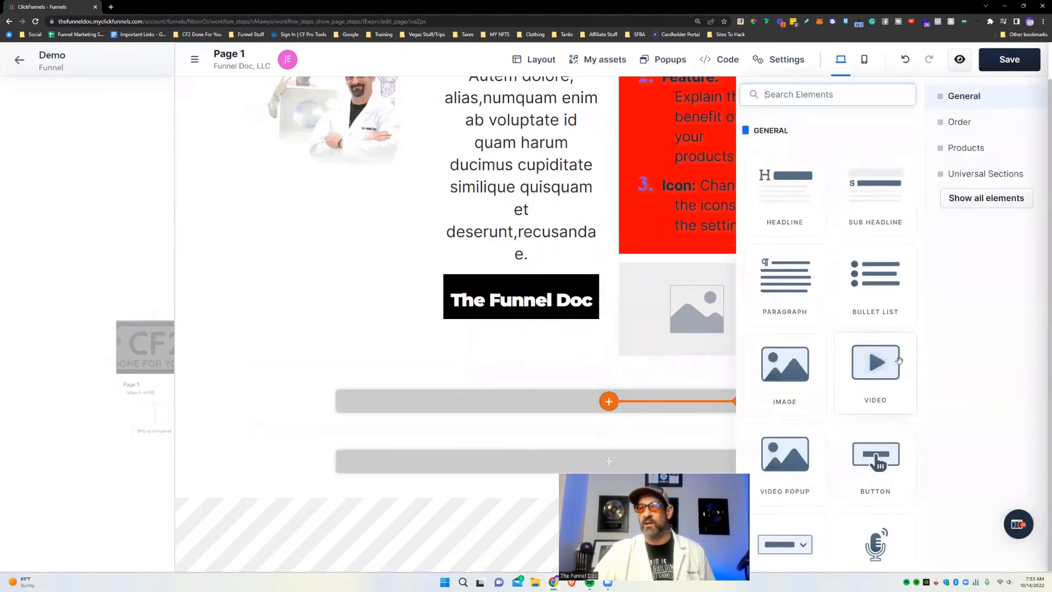
{"action": "left_click", "coordinate": [886, 223]}
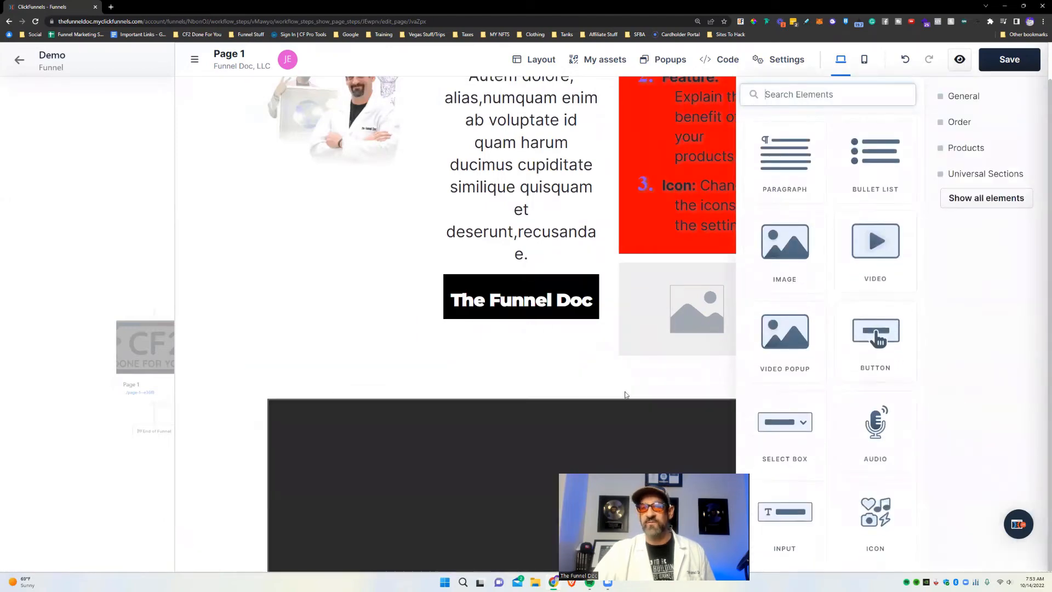
{"action": "left_click", "coordinate": [665, 458]}
{"action": "scroll", "coordinate": [737, 399], "scroll_direction": "down", "scroll_amount": 7}
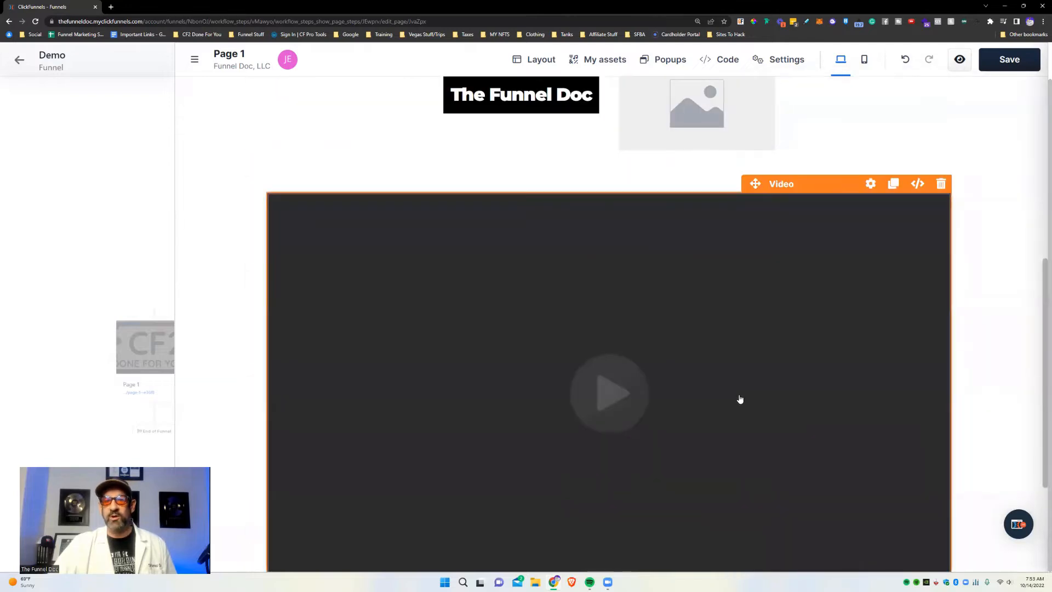
Open the new video's settings and paste the copied link as its video URL.
{"action": "left_click", "coordinate": [682, 280]}
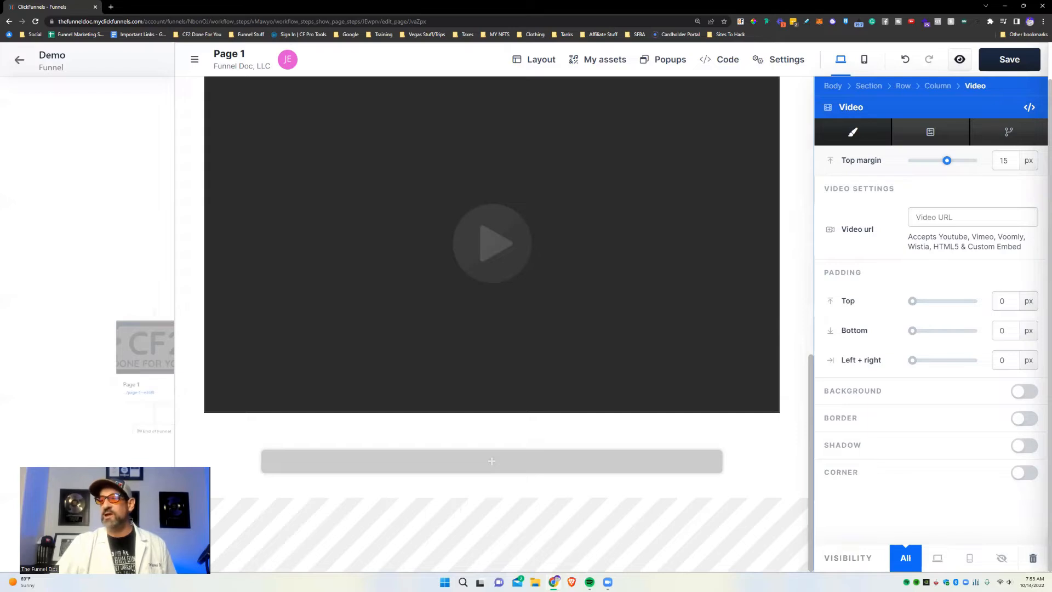
{"action": "left_click", "coordinate": [111, 7]}
{"action": "left_click_drag", "start_coordinate": [148, 7], "coordinate": [0, 33]}
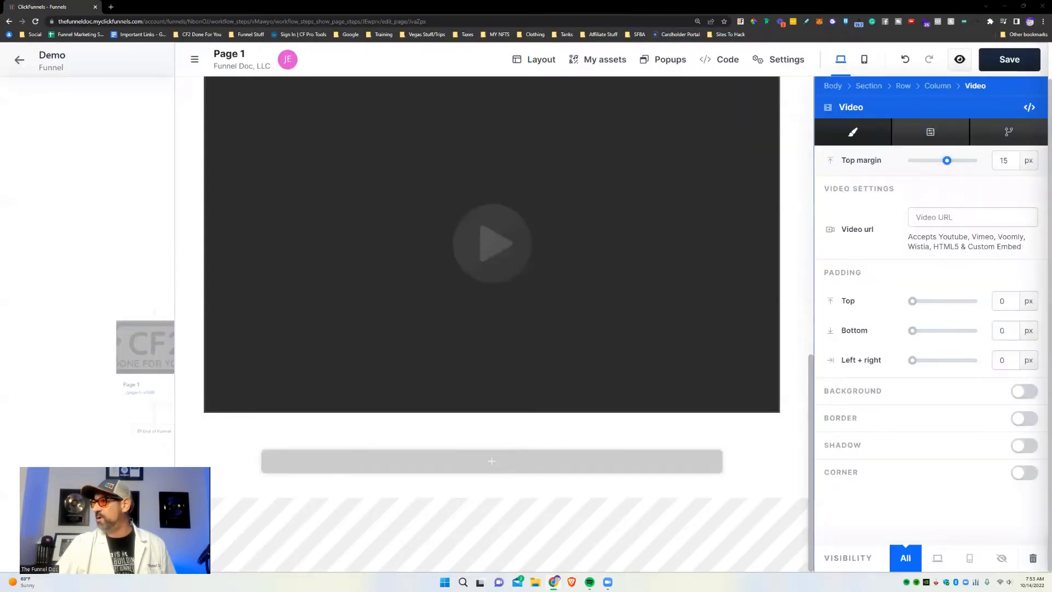
{"action": "left_click", "coordinate": [932, 214]}
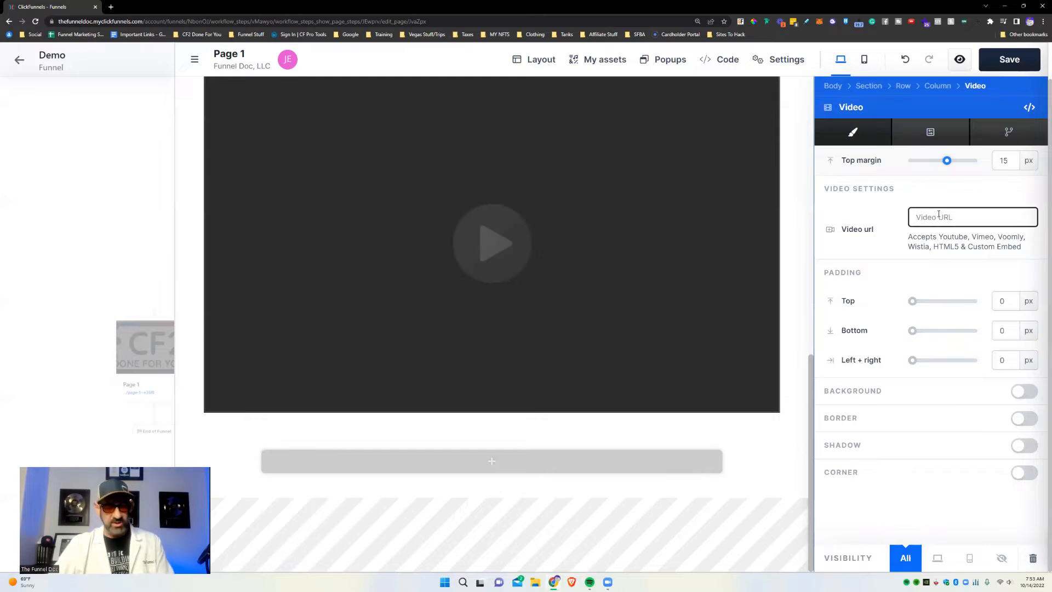
{"action": "key", "text": "ctrl+v"}
Review the video's playback options and set Block pause to Yes.
{"action": "scroll", "coordinate": [934, 160], "scroll_direction": "down", "scroll_amount": 2}
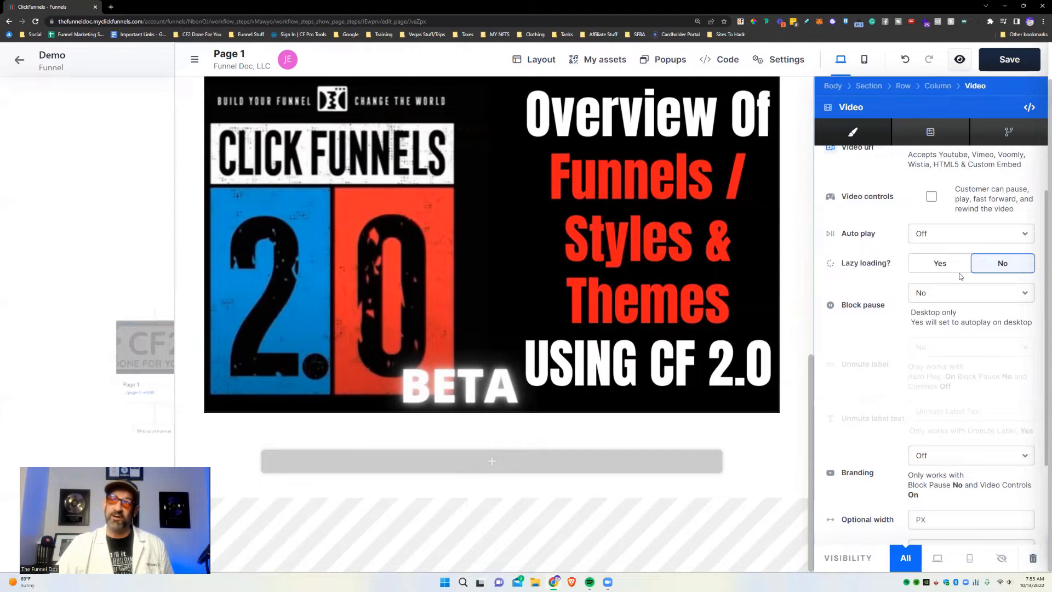
{"action": "scroll", "coordinate": [966, 286], "scroll_direction": "down", "scroll_amount": 2}
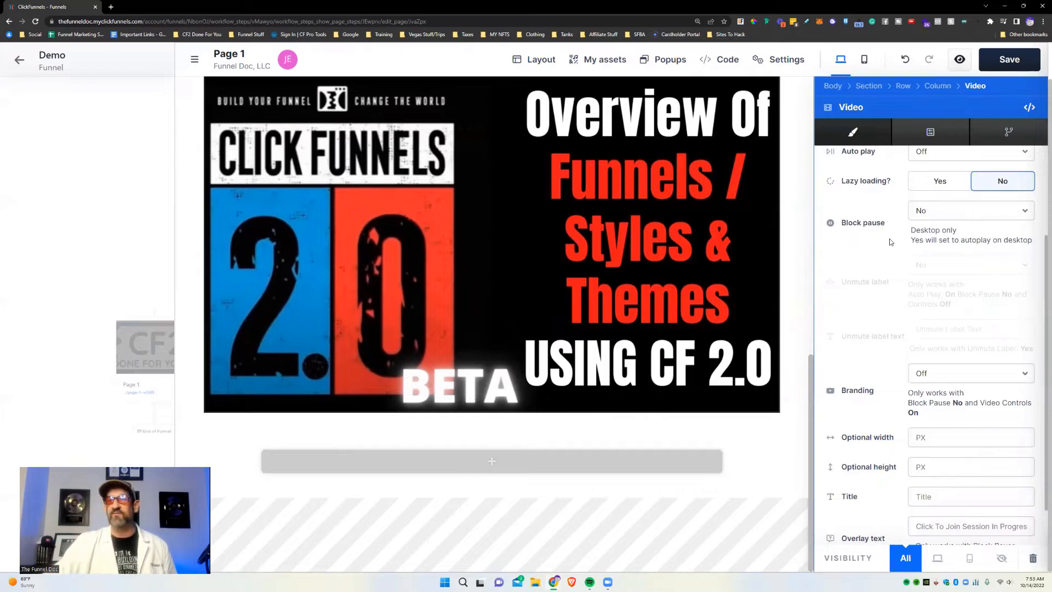
{"action": "scroll", "coordinate": [949, 279], "scroll_direction": "down", "scroll_amount": 2}
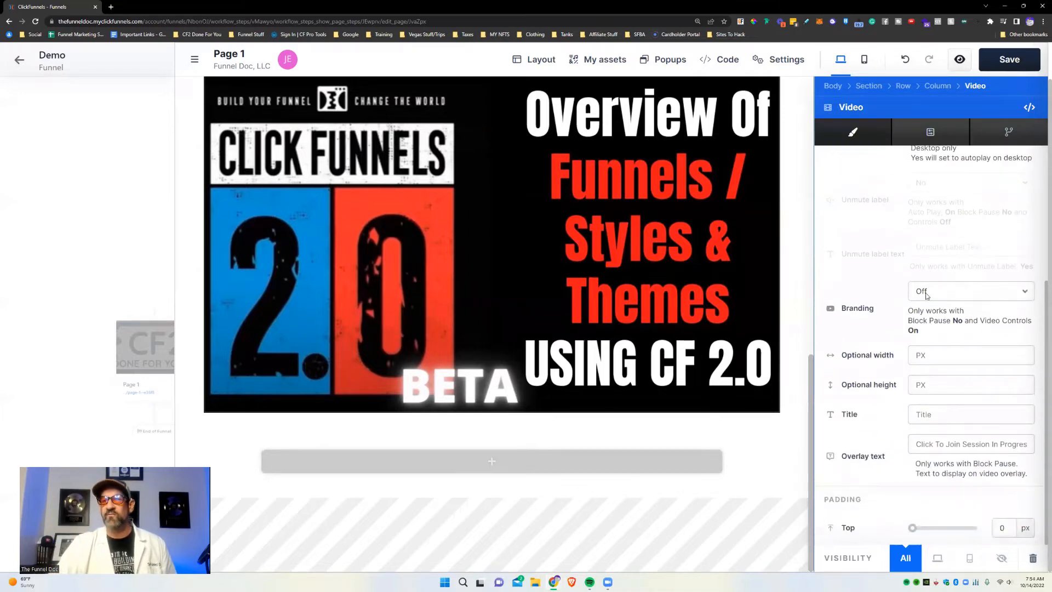
{"action": "scroll", "coordinate": [953, 308], "scroll_direction": "down", "scroll_amount": 1}
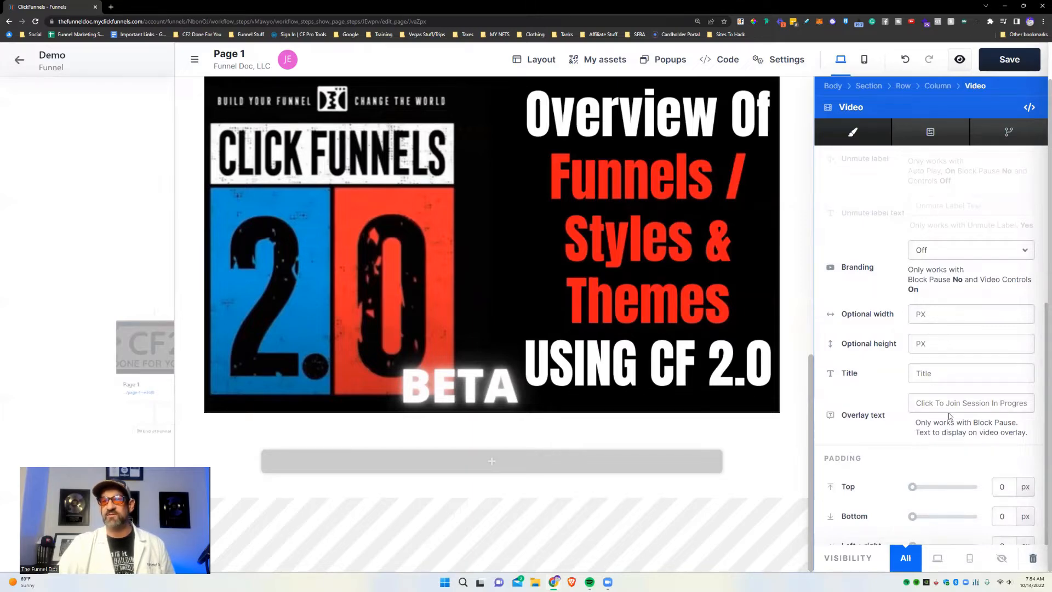
{"action": "scroll", "coordinate": [923, 383], "scroll_direction": "up", "scroll_amount": 4}
{"action": "scroll", "coordinate": [921, 417], "scroll_direction": "down", "scroll_amount": 4}
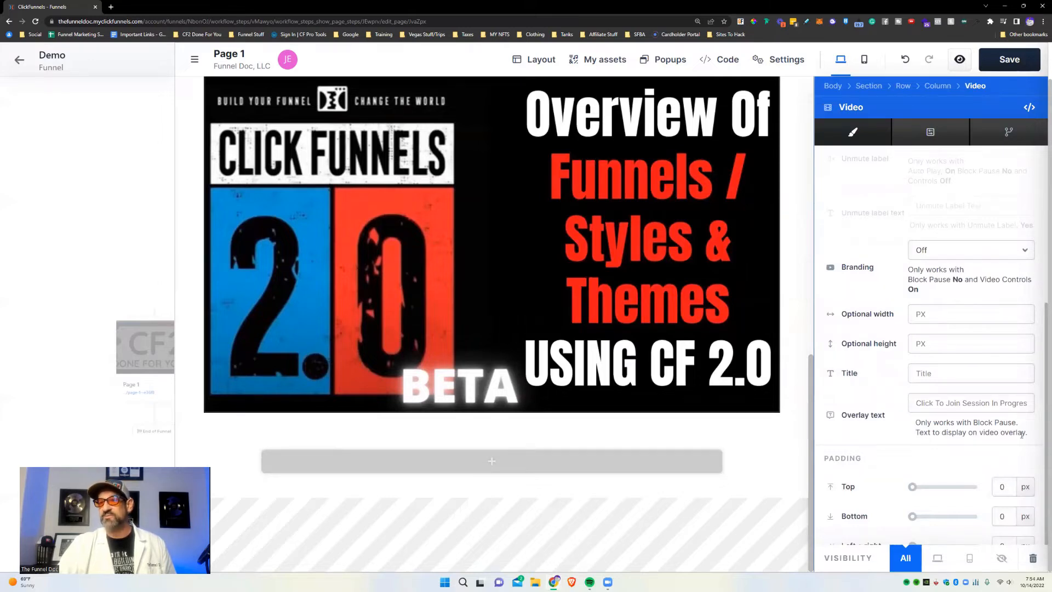
{"action": "scroll", "coordinate": [959, 356], "scroll_direction": "up", "scroll_amount": 3}
{"action": "left_click", "coordinate": [958, 252]}
{"action": "left_click", "coordinate": [958, 269]}
Set the video's overlay text to "CLICK FOR VOUME".
{"action": "scroll", "coordinate": [958, 396], "scroll_direction": "down", "scroll_amount": 3}
{"action": "left_click", "coordinate": [940, 403]}
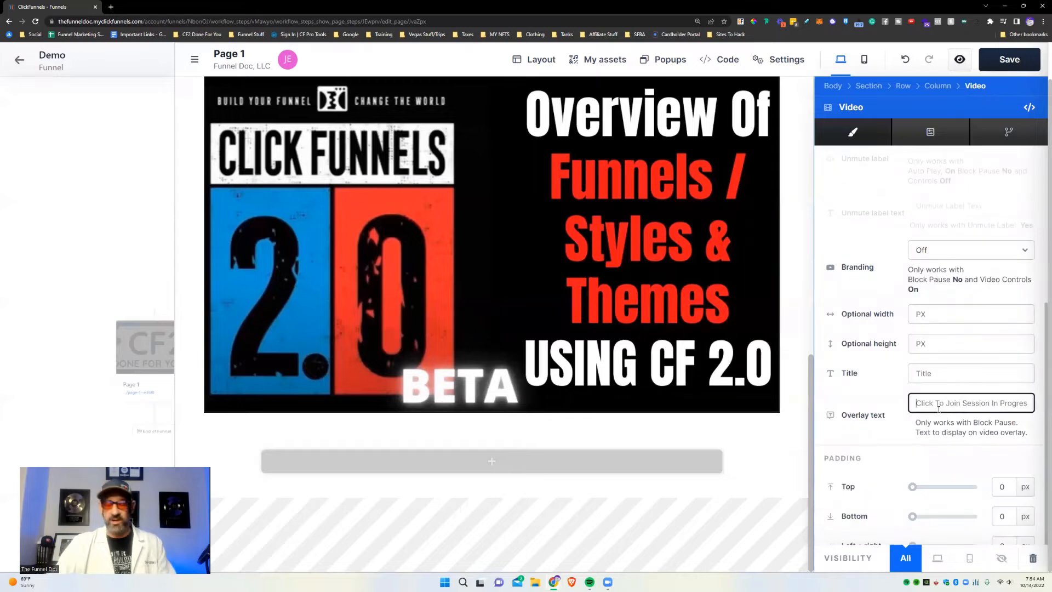
{"action": "type", "text": "V"}
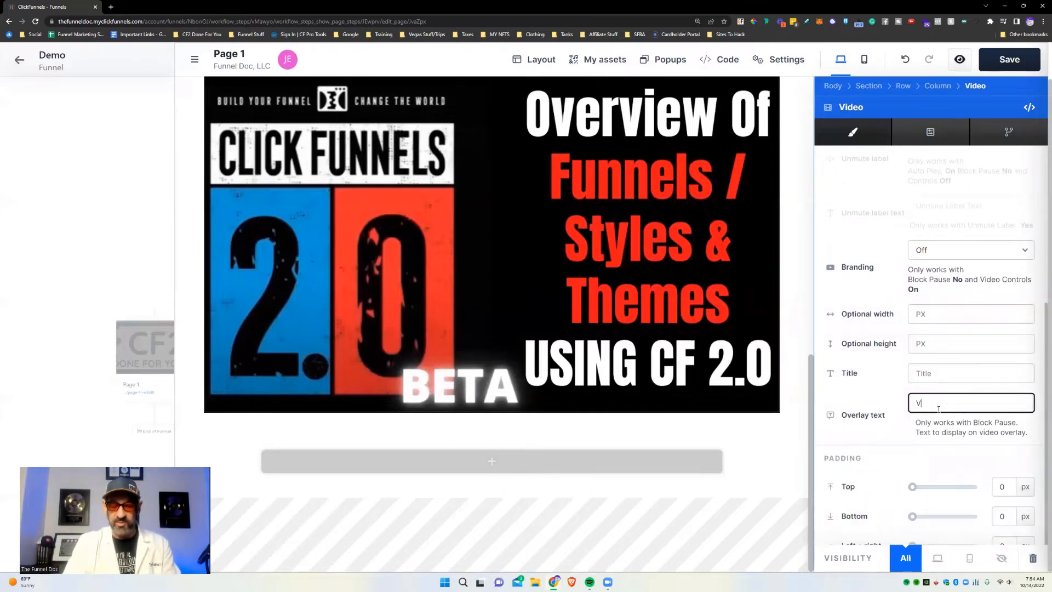
{"action": "key", "text": "BackSpace"}
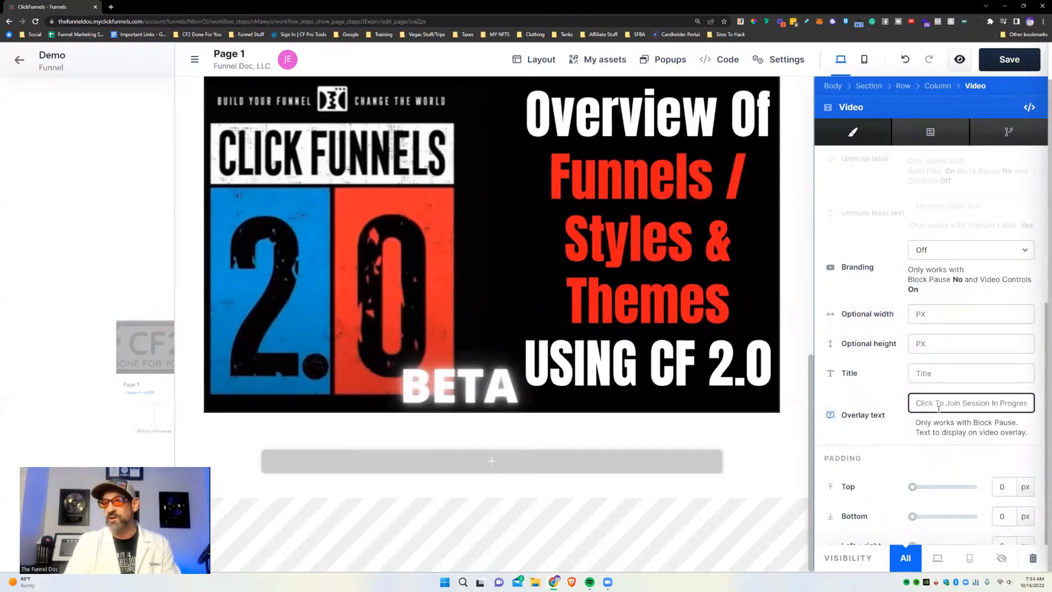
{"action": "type", "text": "CLIV"}
{"action": "type", "text": "CK T"}
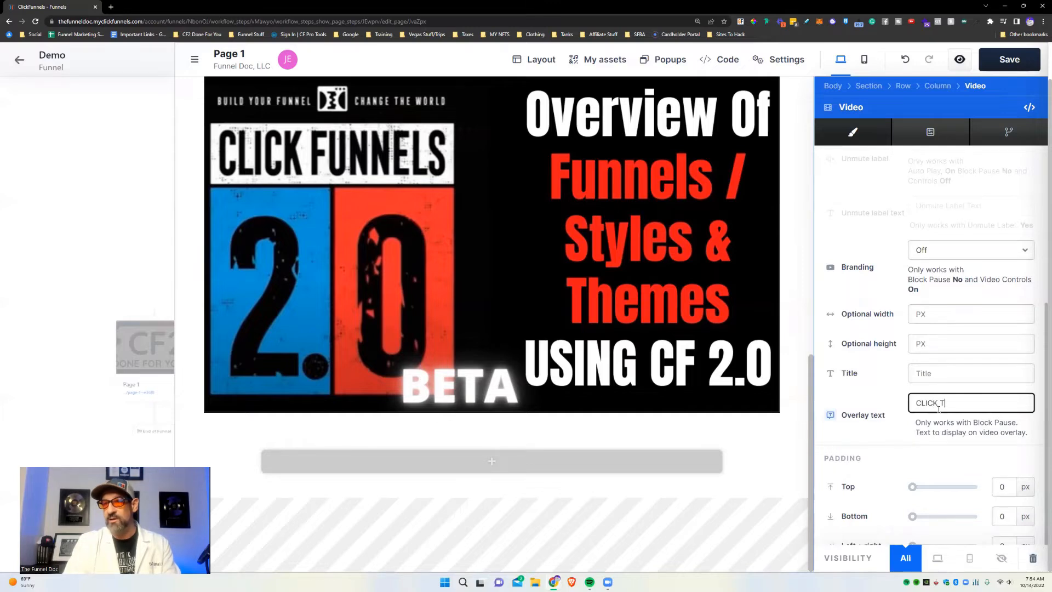
{"action": "type", "text": "OR VOLUME"}
Turn Auto play on for the video and save the page.
{"action": "scroll", "coordinate": [928, 263], "scroll_direction": "up", "scroll_amount": 3}
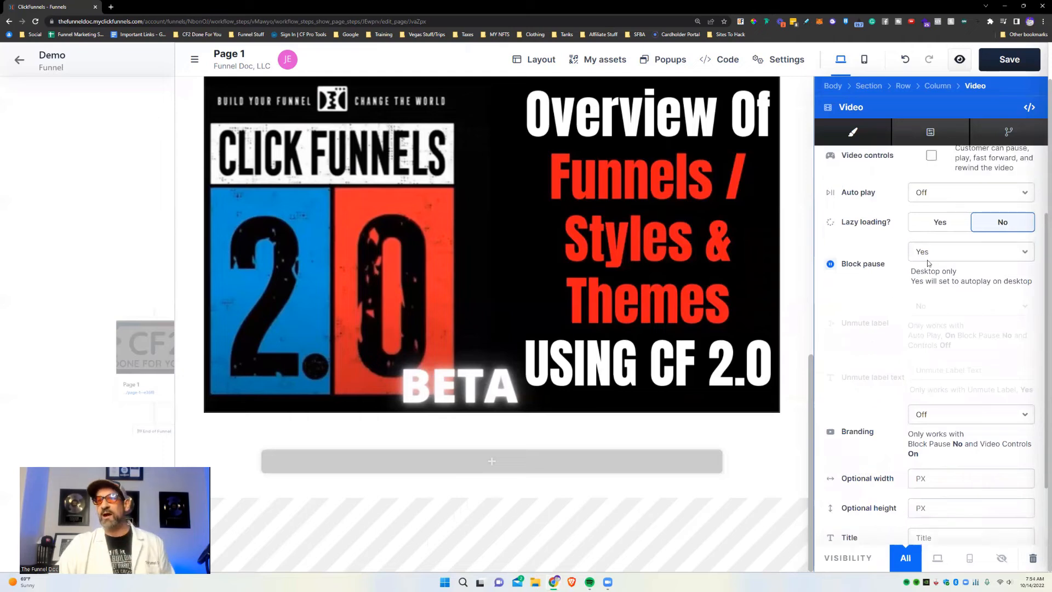
{"action": "left_click", "coordinate": [937, 196]}
{"action": "left_click", "coordinate": [933, 223]}
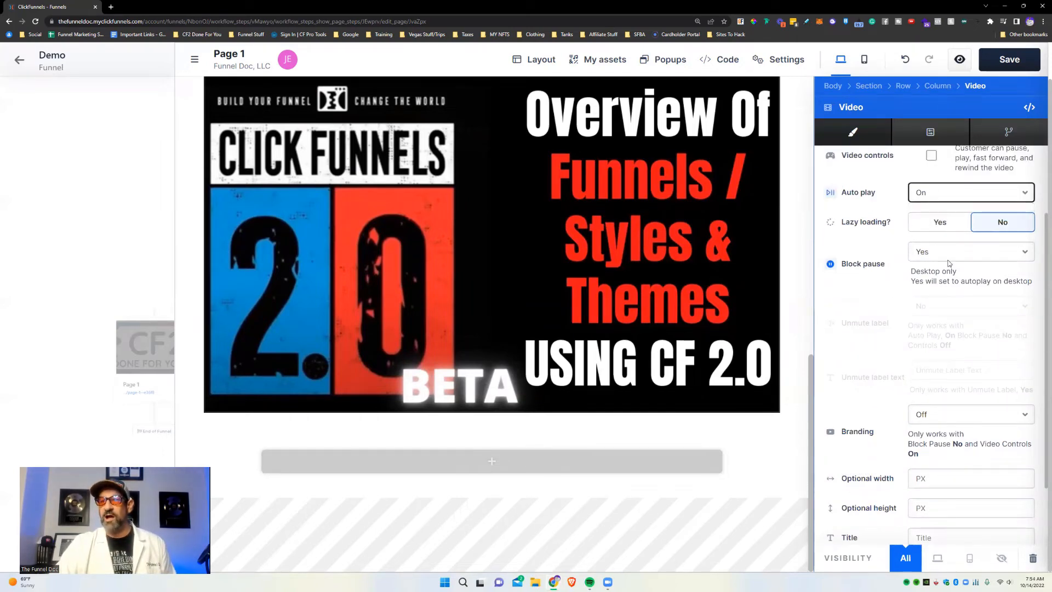
{"action": "scroll", "coordinate": [853, 366], "scroll_direction": "down", "scroll_amount": 5}
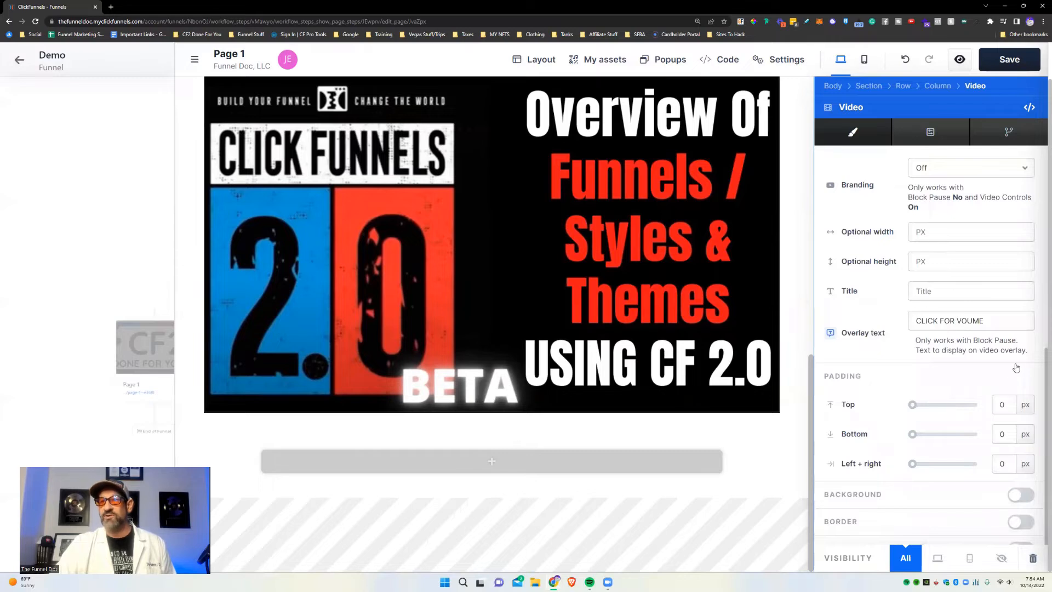
{"action": "left_click", "coordinate": [1006, 57]}
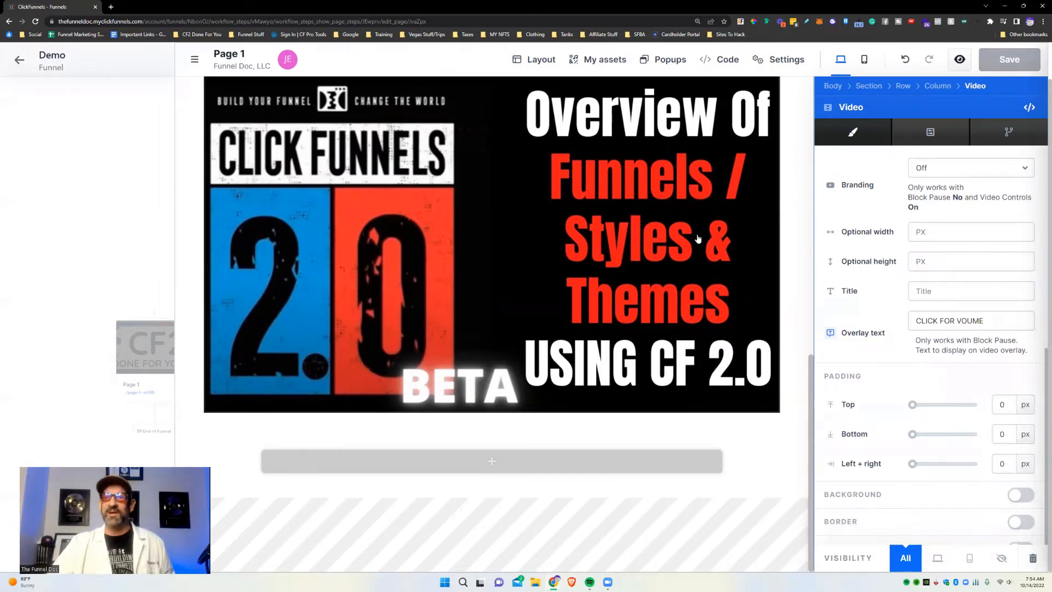
Preview the page, play the video through its overlay, and close the preview.
{"action": "left_click", "coordinate": [959, 59]}
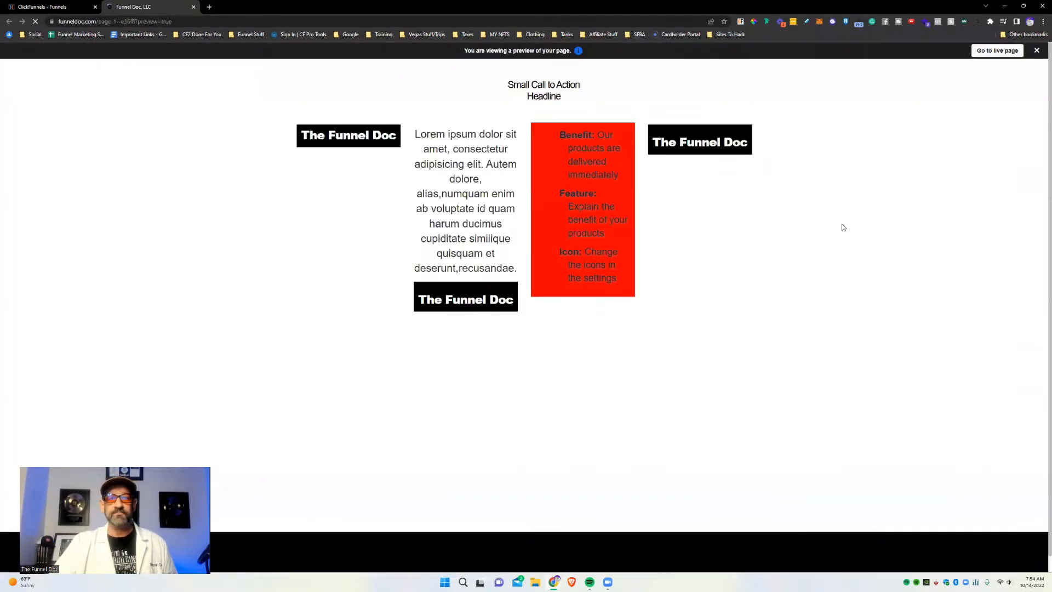
{"action": "scroll", "coordinate": [790, 304], "scroll_direction": "down", "scroll_amount": 1}
{"action": "scroll", "coordinate": [790, 304], "scroll_direction": "down", "scroll_amount": 1}
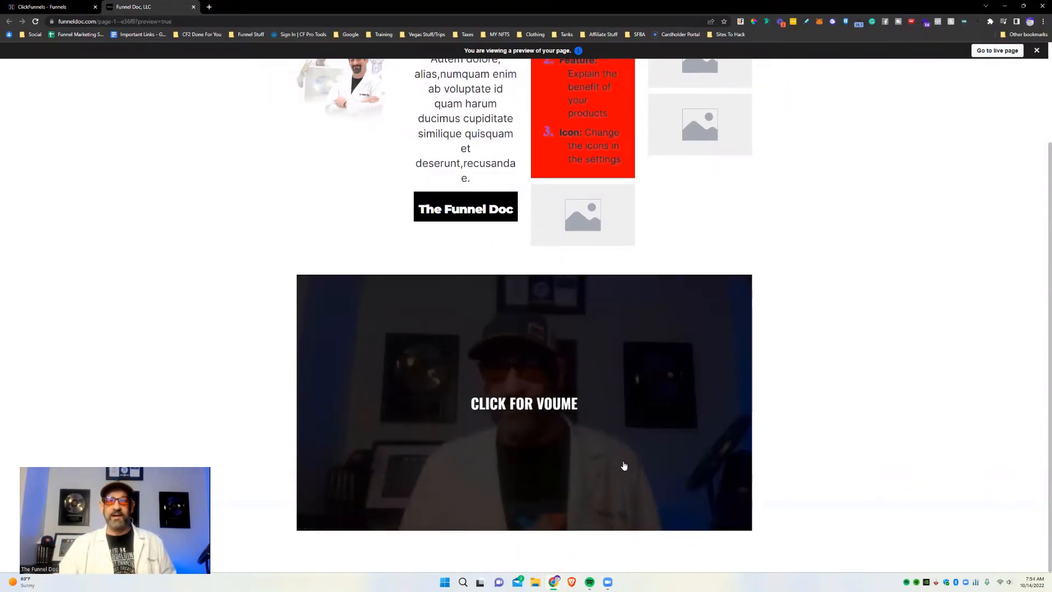
{"action": "left_click", "coordinate": [541, 372]}
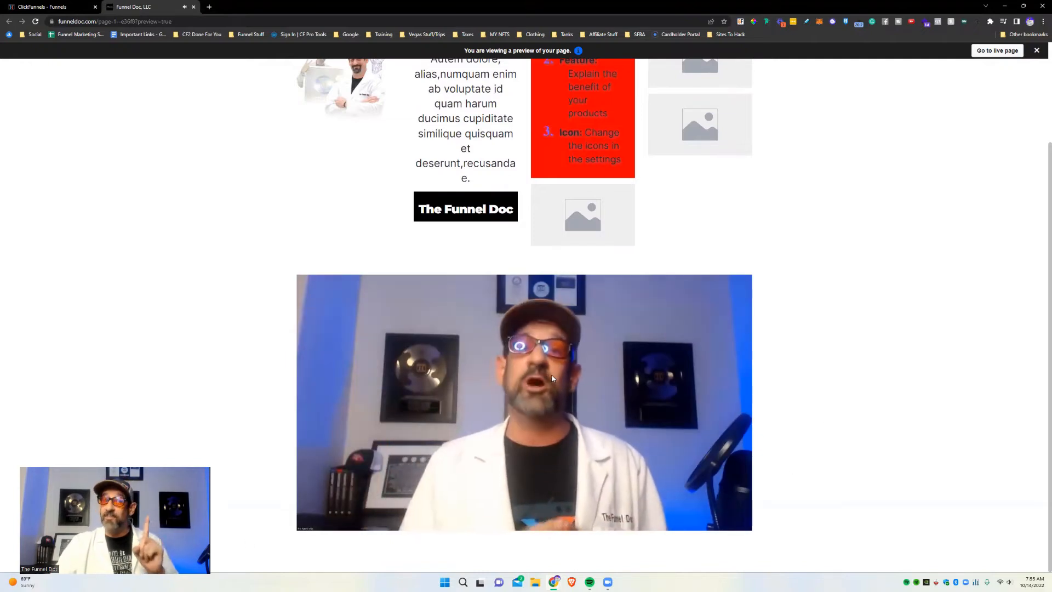
{"action": "key", "text": "ctrl+w"}
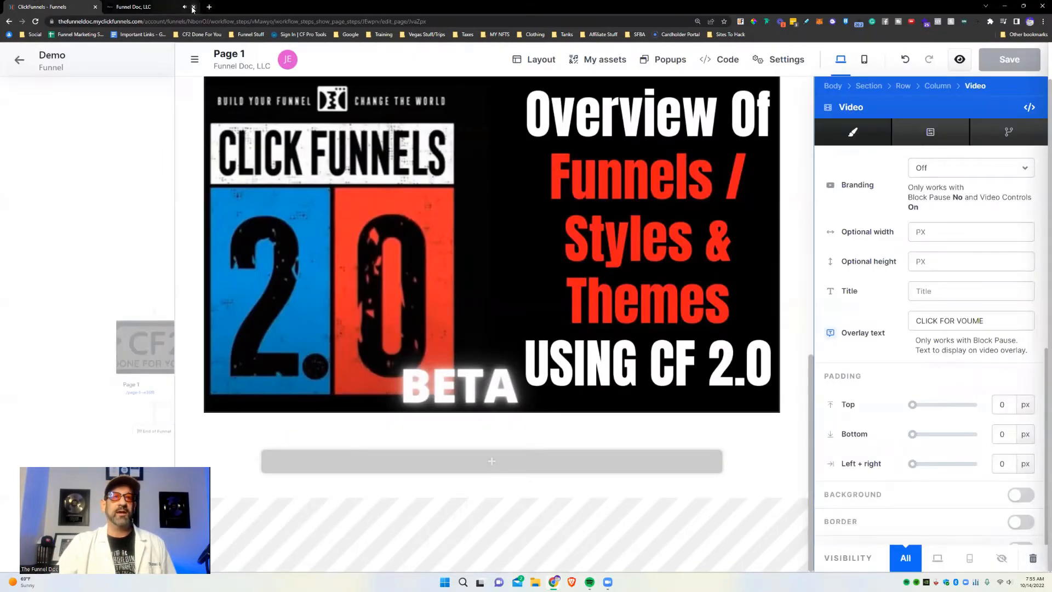
Enable the video's background and set its padding to 21 px top and 23 px bottom.
{"action": "scroll", "coordinate": [894, 423], "scroll_direction": "down", "scroll_amount": 1}
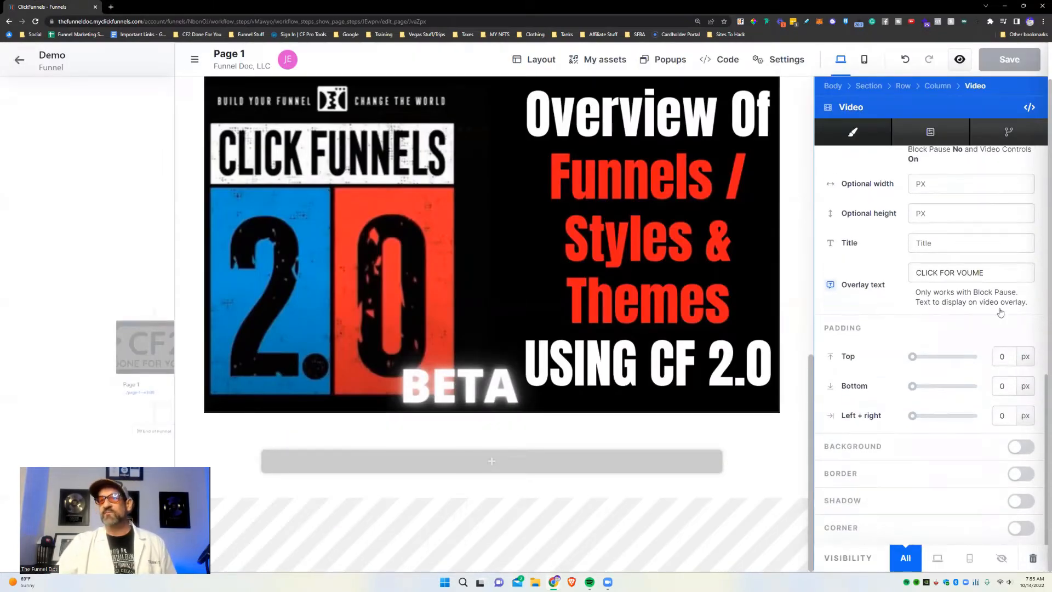
{"action": "left_click", "coordinate": [1020, 446]}
{"action": "left_click_drag", "start_coordinate": [915, 387], "coordinate": [925, 356]}
{"action": "left_click", "coordinate": [949, 474]}
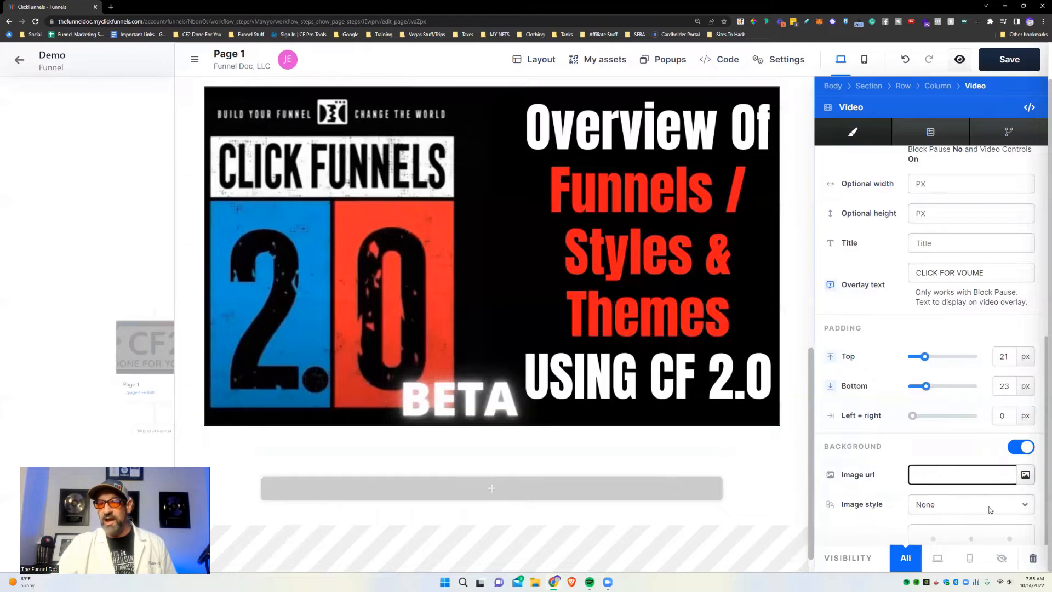
Set the video's background color to red ff0000 and its left and right padding to 23 px.
{"action": "scroll", "coordinate": [989, 507], "scroll_direction": "down", "scroll_amount": 3}
{"action": "left_click", "coordinate": [945, 447]}
{"action": "left_click_drag", "start_coordinate": [866, 440], "coordinate": [900, 355]}
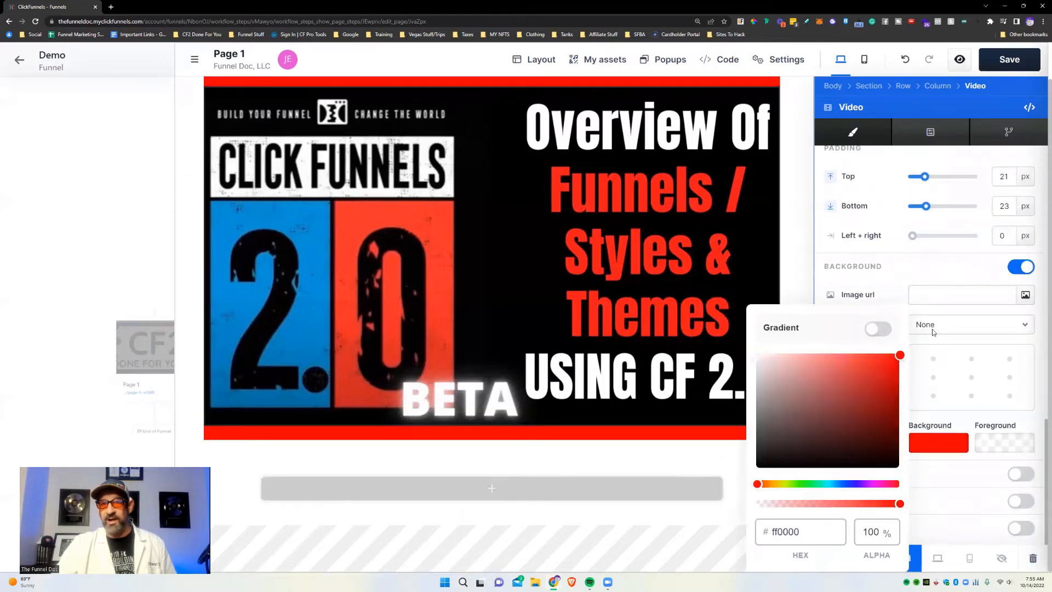
{"action": "left_click", "coordinate": [851, 264]}
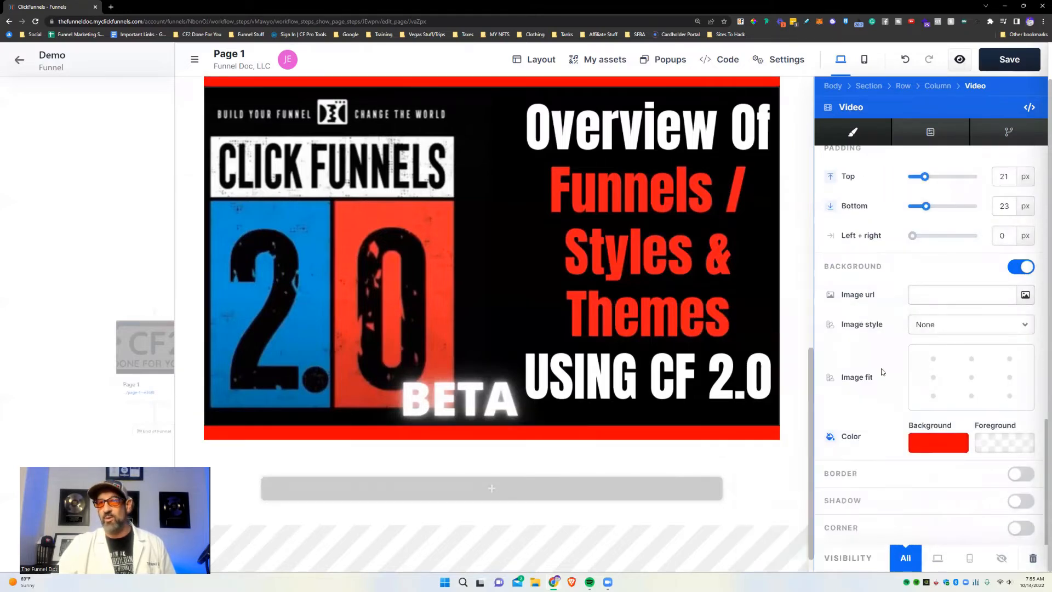
{"action": "left_click_drag", "start_coordinate": [911, 236], "coordinate": [913, 236]}
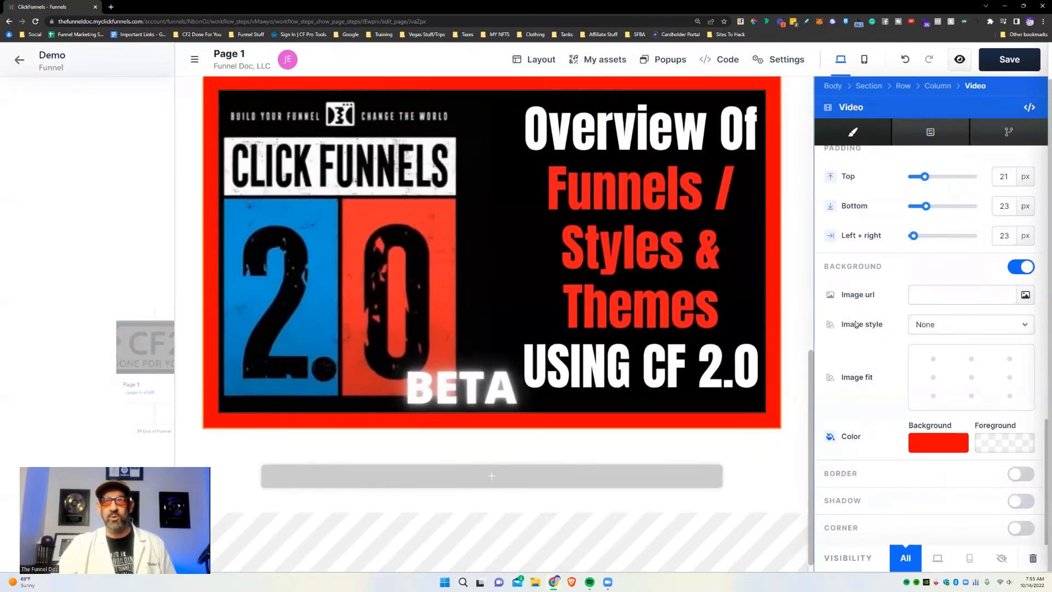
Turn on a border for the video and remove it from the left, right and bottom sides.
{"action": "left_click", "coordinate": [1018, 474]}
{"action": "scroll", "coordinate": [1014, 472], "scroll_direction": "down", "scroll_amount": 2}
{"action": "scroll", "coordinate": [1014, 472], "scroll_direction": "down", "scroll_amount": 2}
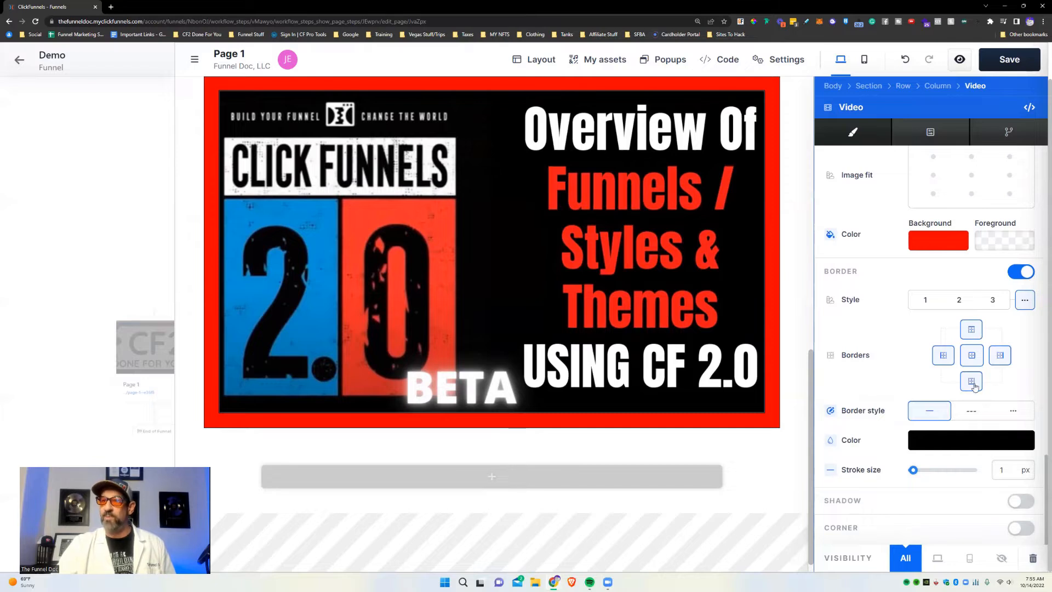
{"action": "left_click", "coordinate": [943, 355]}
{"action": "left_click", "coordinate": [971, 378]}
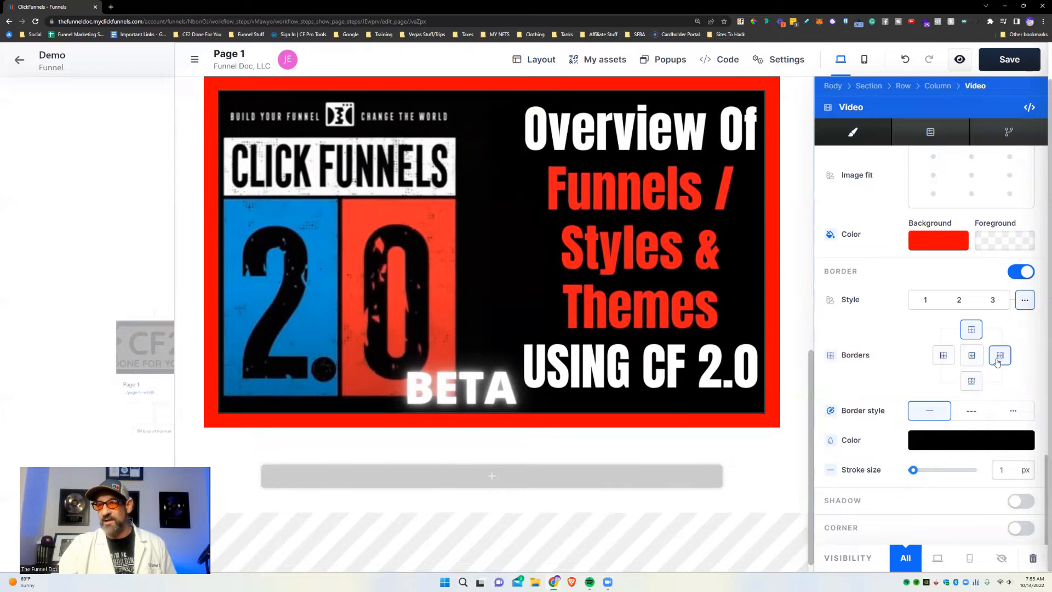
Change the video's border color to dark navy 131d3c.
{"action": "left_click", "coordinate": [951, 447]}
{"action": "left_click", "coordinate": [855, 442]}
{"action": "left_click", "coordinate": [828, 485]}
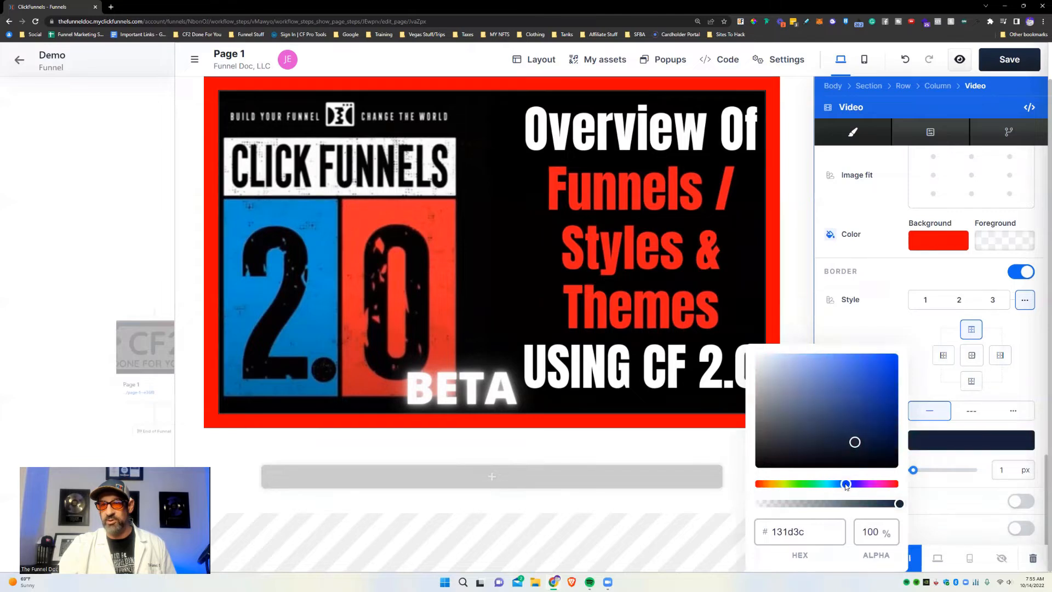
{"action": "left_click", "coordinate": [862, 315]}
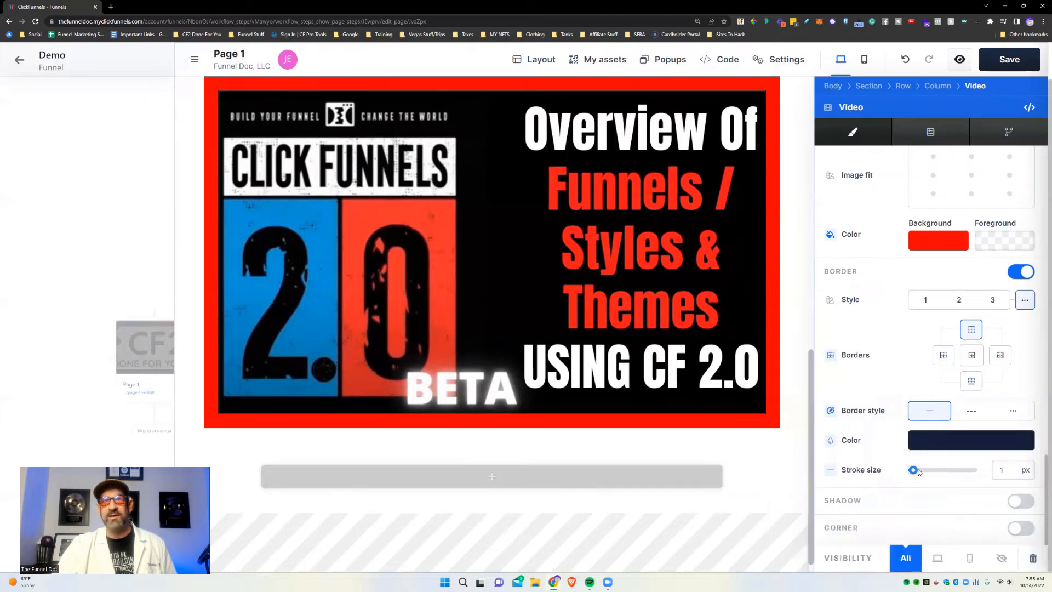
Set the video border's stroke size to 19 px and change its color to a bright blue.
{"action": "left_click_drag", "start_coordinate": [914, 470], "coordinate": [936, 471]}
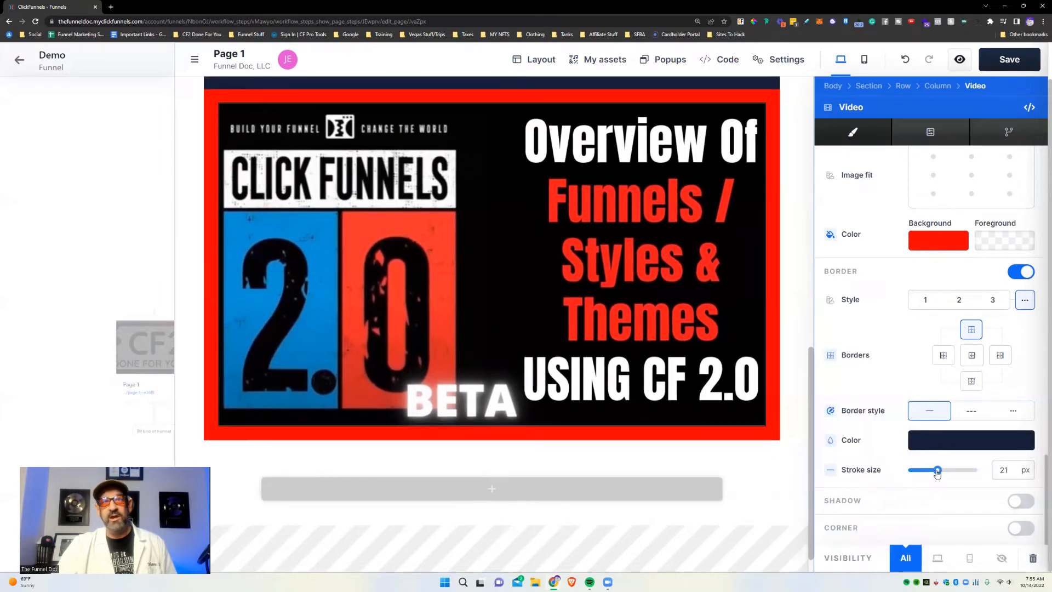
{"action": "left_click", "coordinate": [986, 443]}
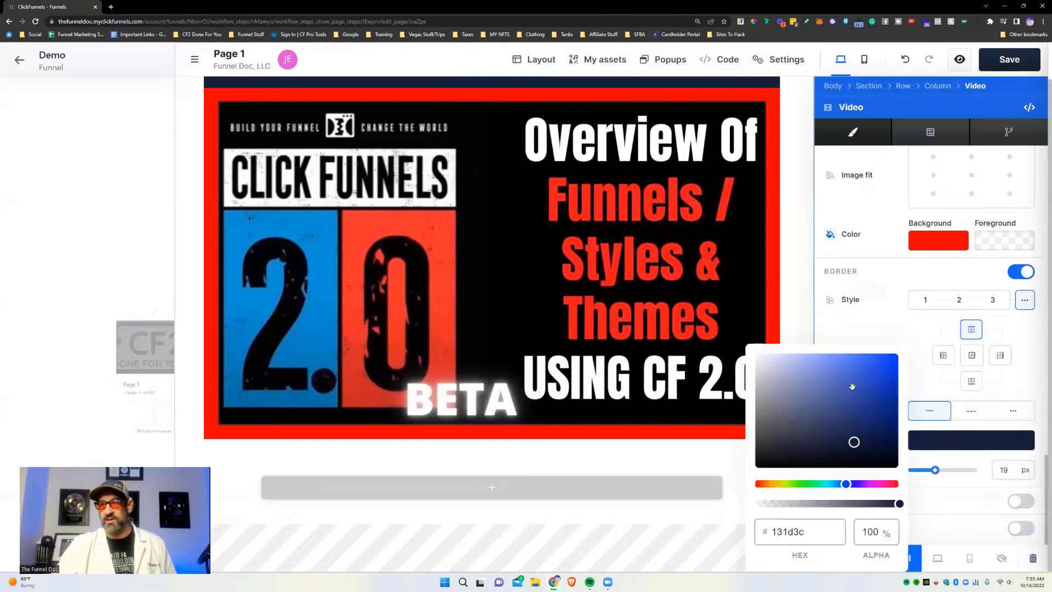
{"action": "left_click", "coordinate": [856, 359]}
{"action": "left_click", "coordinate": [784, 184]}
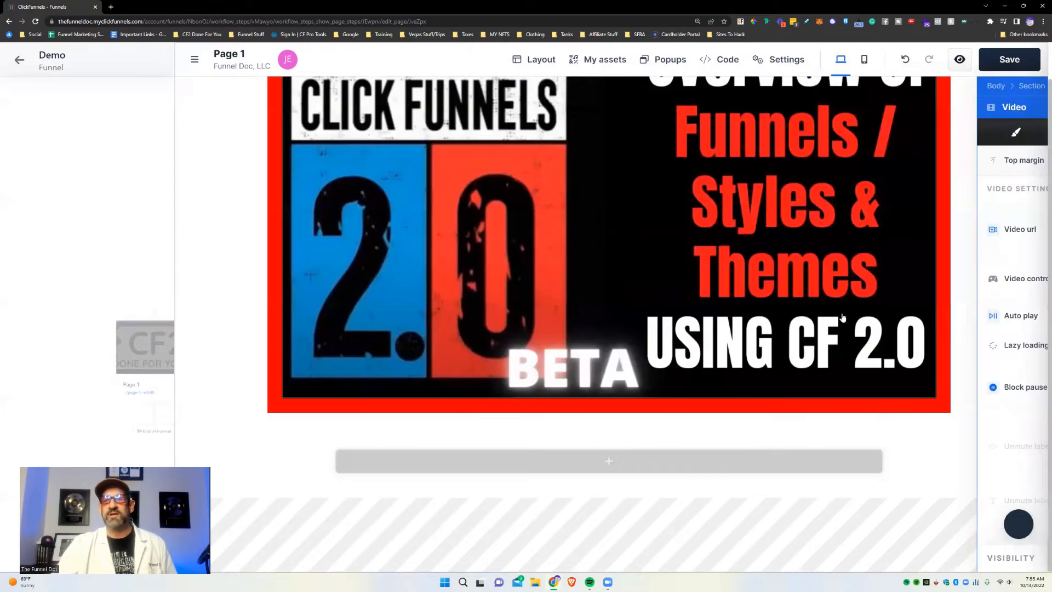
Apply the video's border to all four sides and switch the border style to dotted.
{"action": "scroll", "coordinate": [782, 277], "scroll_direction": "up", "scroll_amount": 4}
{"action": "left_click", "coordinate": [871, 205]}
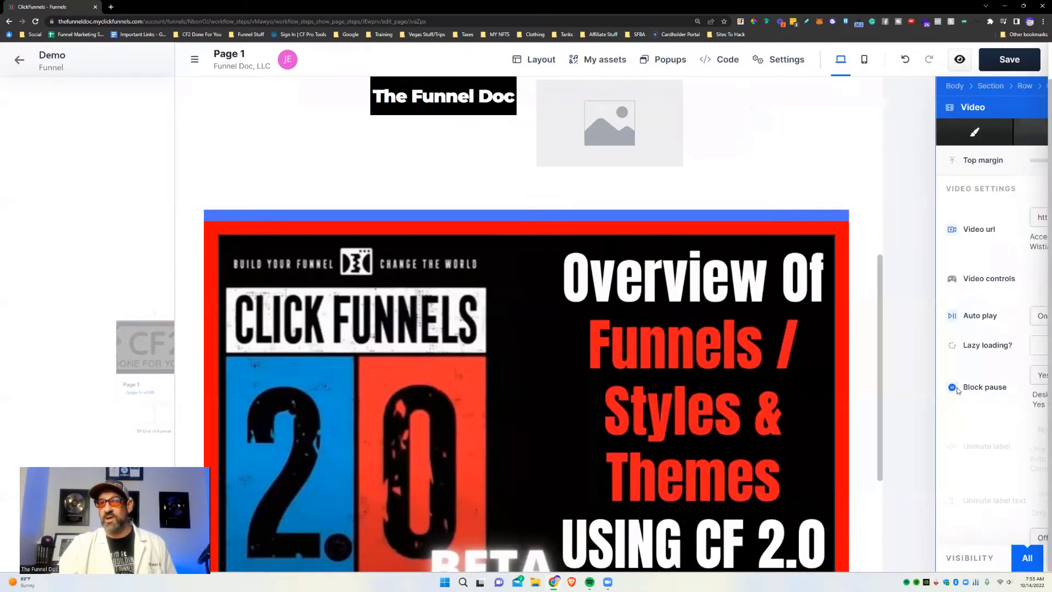
{"action": "scroll", "coordinate": [965, 408], "scroll_direction": "down", "scroll_amount": 10}
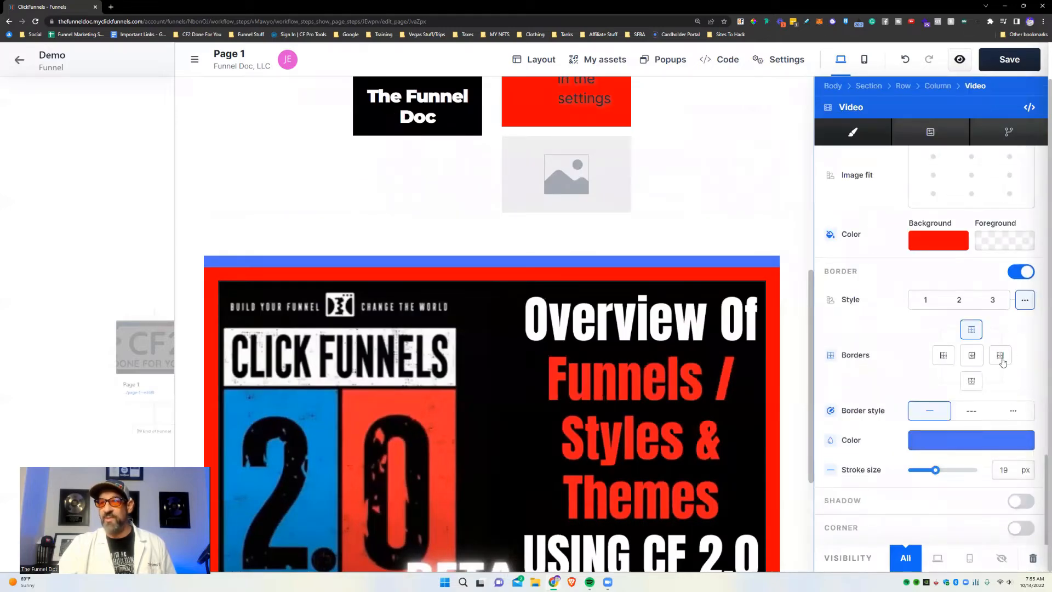
{"action": "left_click", "coordinate": [1000, 355]}
{"action": "left_click", "coordinate": [943, 355]}
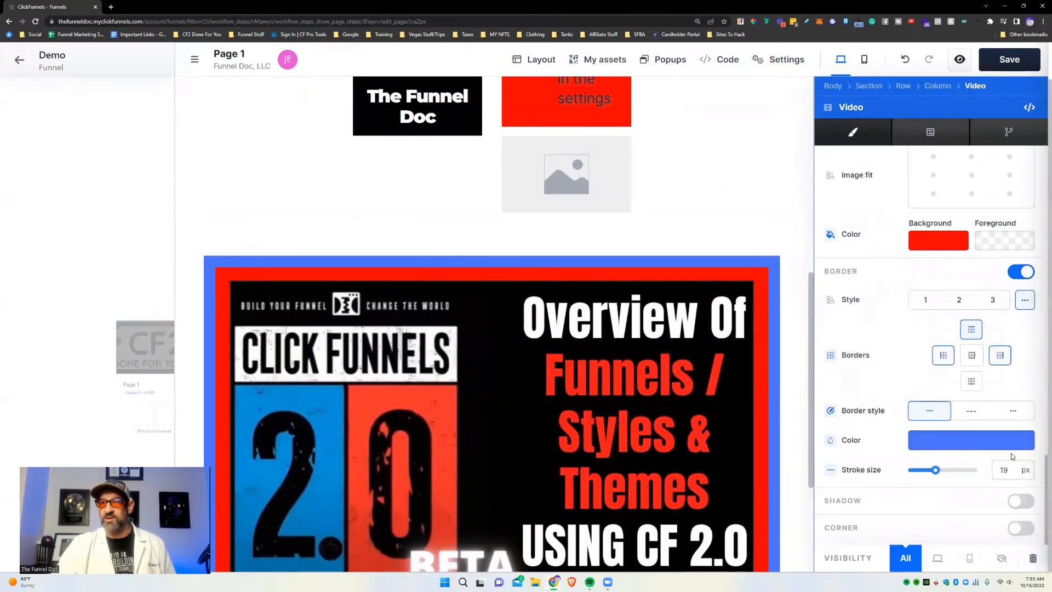
{"action": "left_click", "coordinate": [971, 355]}
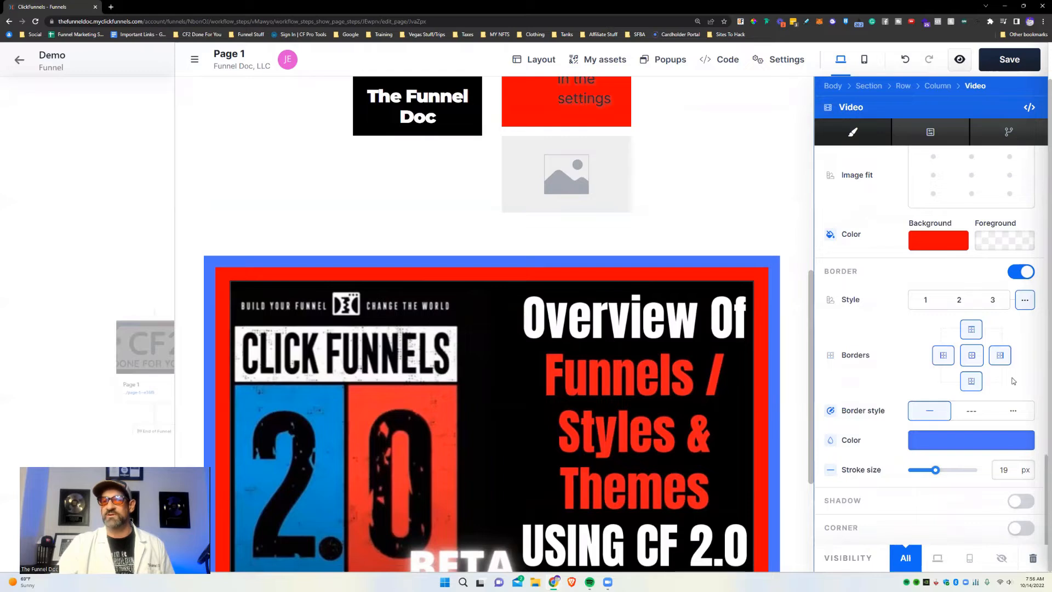
{"action": "left_click", "coordinate": [973, 411]}
{"action": "left_click", "coordinate": [1010, 410]}
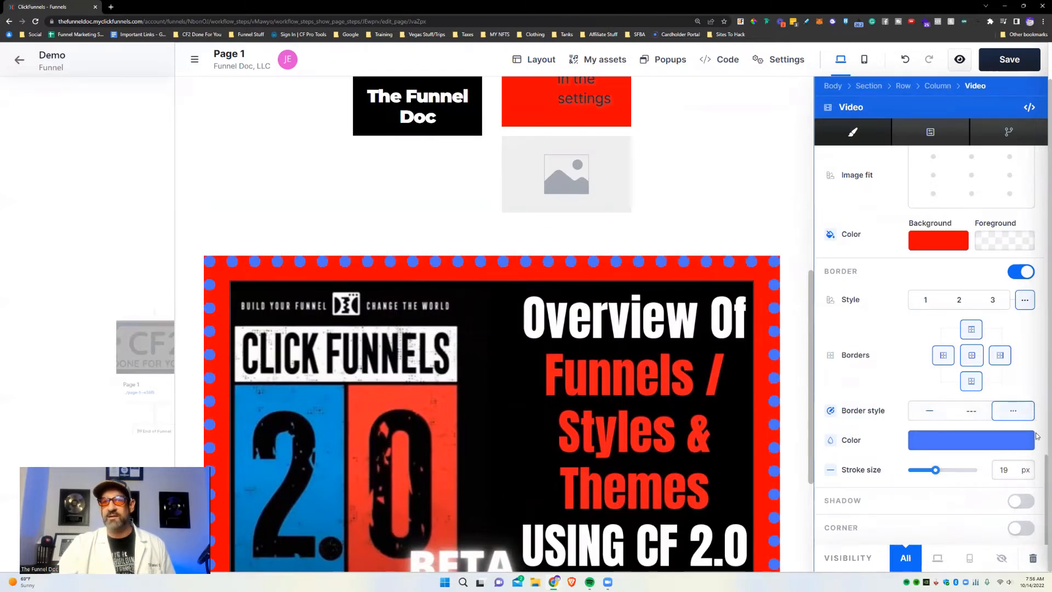
Set the video's border style to dotted with a 9 px stroke size.
{"action": "left_click", "coordinate": [974, 410]}
{"action": "left_click", "coordinate": [1011, 411]}
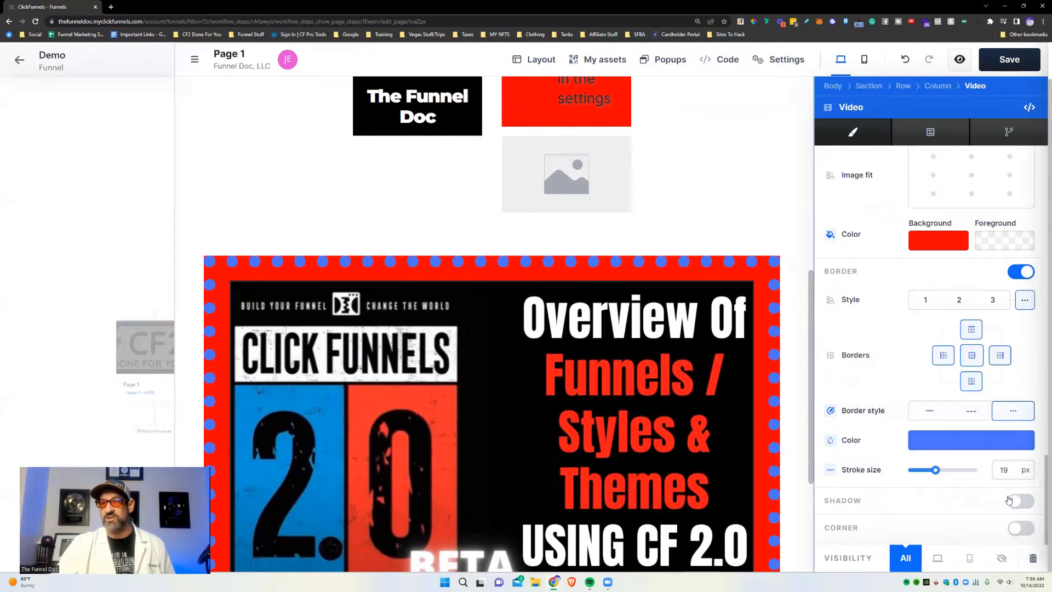
{"action": "left_click_drag", "start_coordinate": [936, 475], "coordinate": [922, 473]}
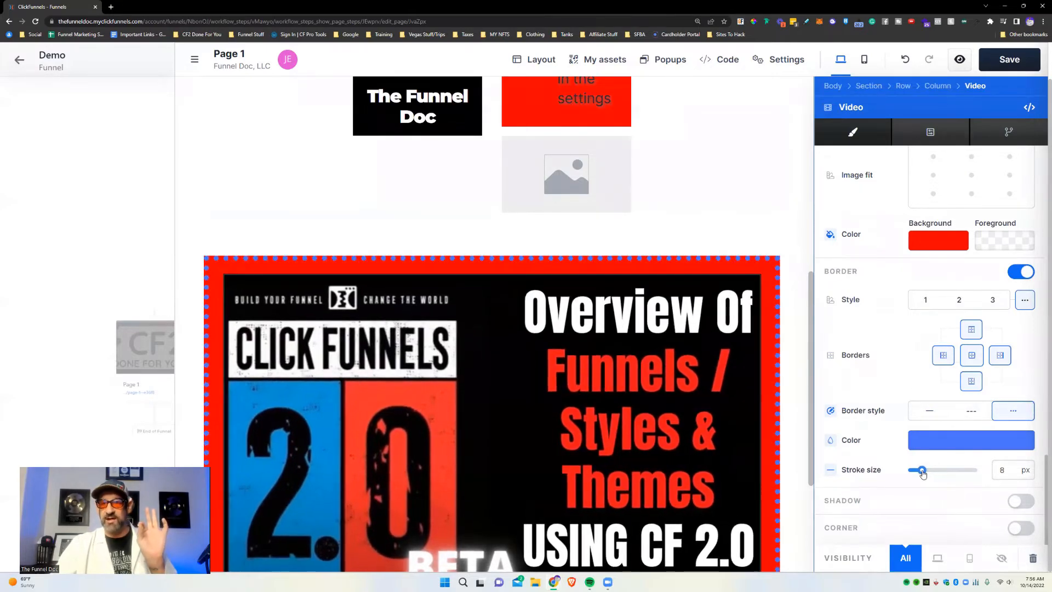
Turn on the video's shadow with the Inset shadow style, widening its spread and reducing its blur.
{"action": "left_click", "coordinate": [1020, 500]}
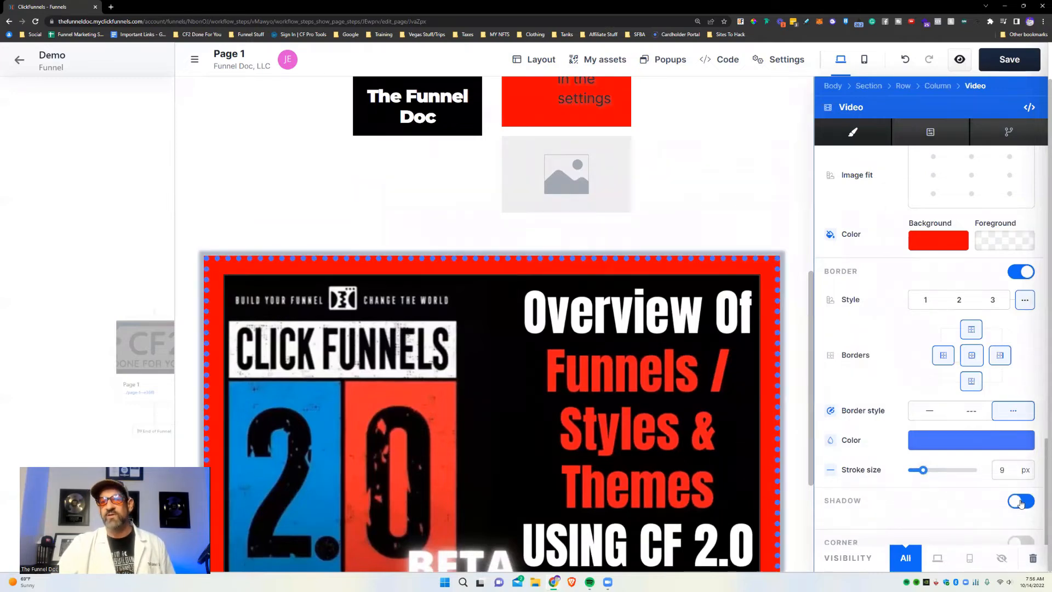
{"action": "scroll", "coordinate": [983, 460], "scroll_direction": "down", "scroll_amount": 4}
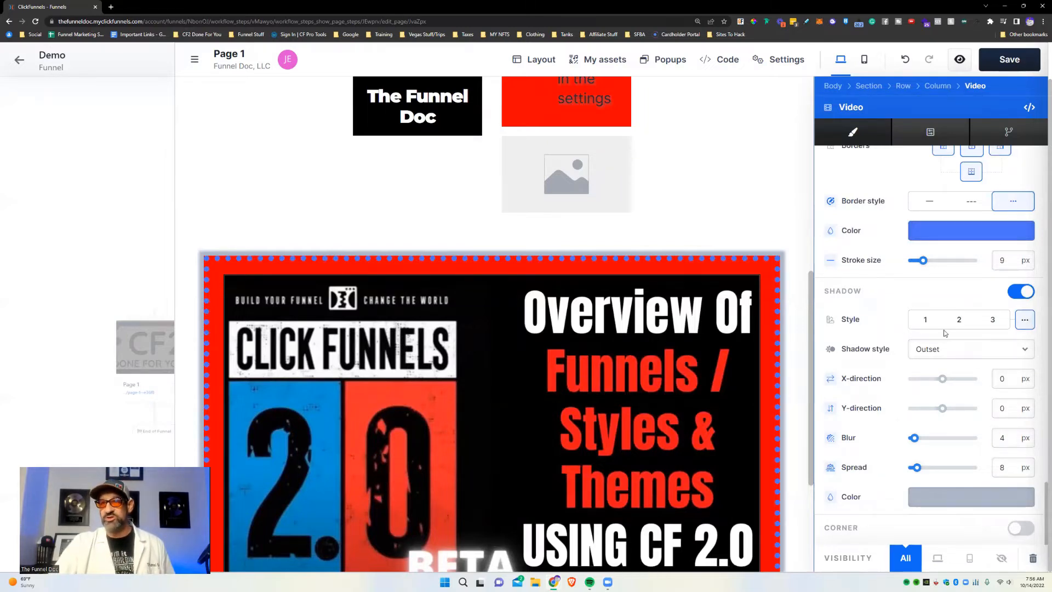
{"action": "left_click", "coordinate": [964, 355]}
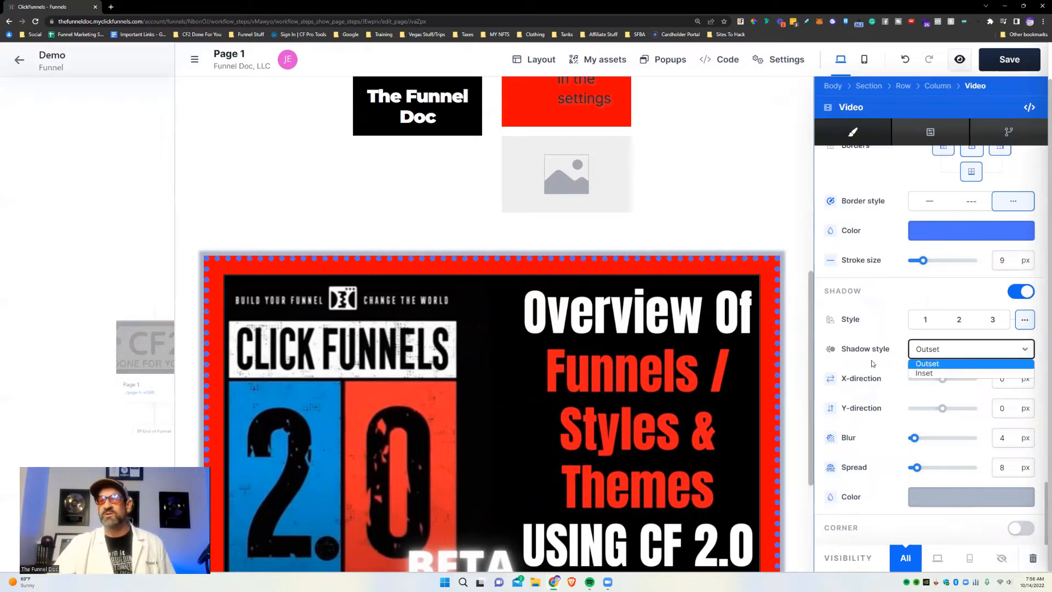
{"action": "left_click", "coordinate": [925, 373]}
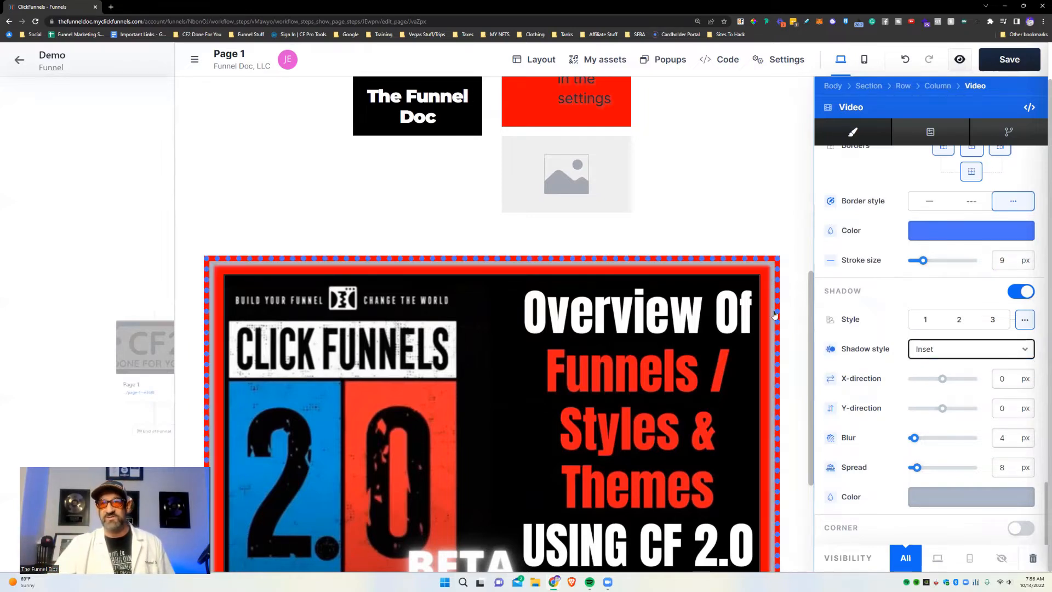
{"action": "left_click_drag", "start_coordinate": [918, 471], "coordinate": [906, 439]}
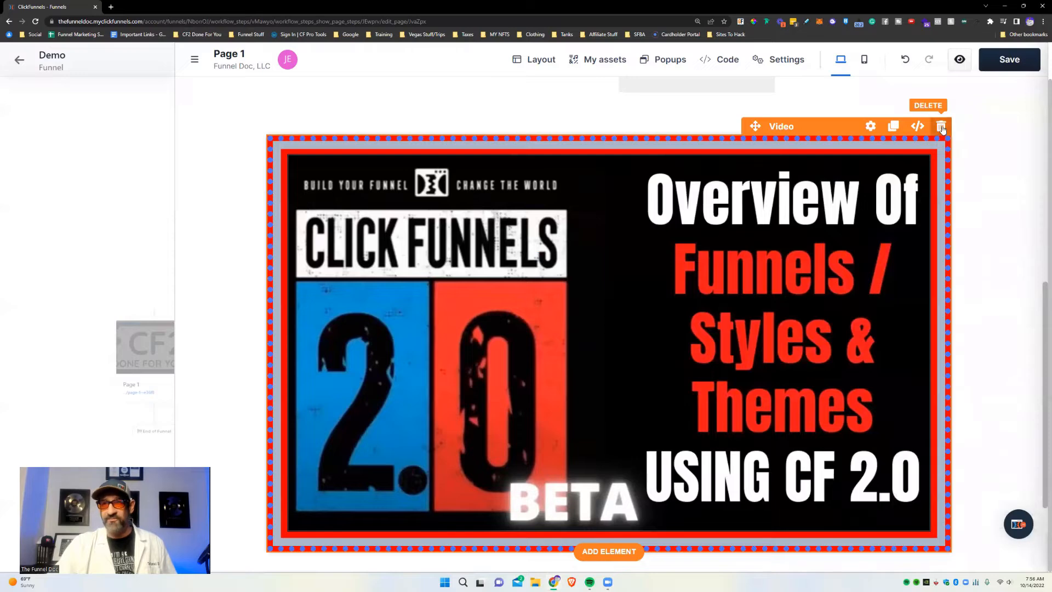
Delete the video element and add a video popup element in its place.
{"action": "left_click", "coordinate": [940, 126]}
{"action": "left_click", "coordinate": [609, 401]}
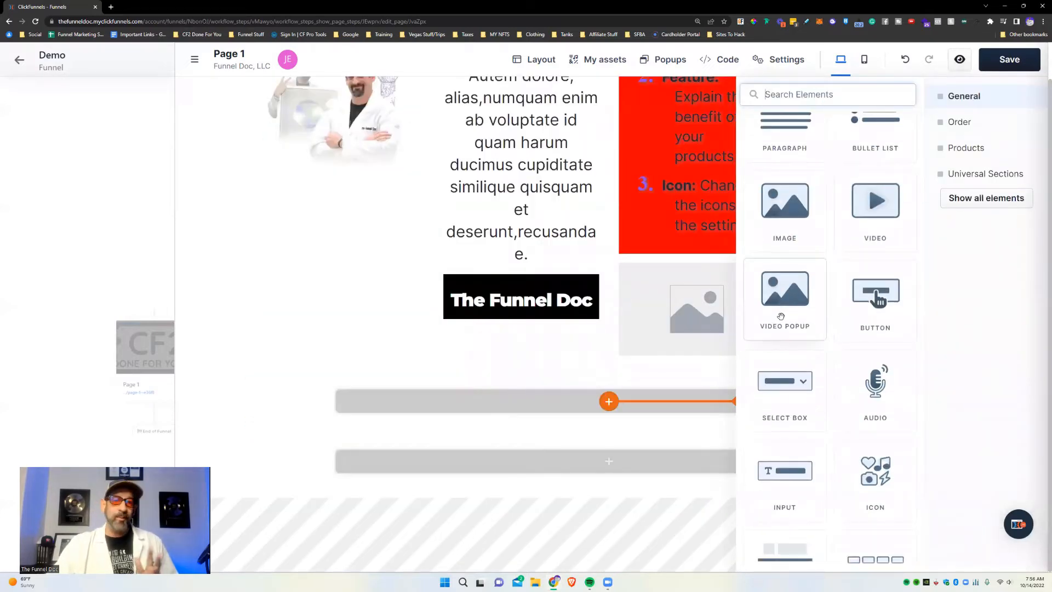
{"action": "left_click", "coordinate": [782, 316]}
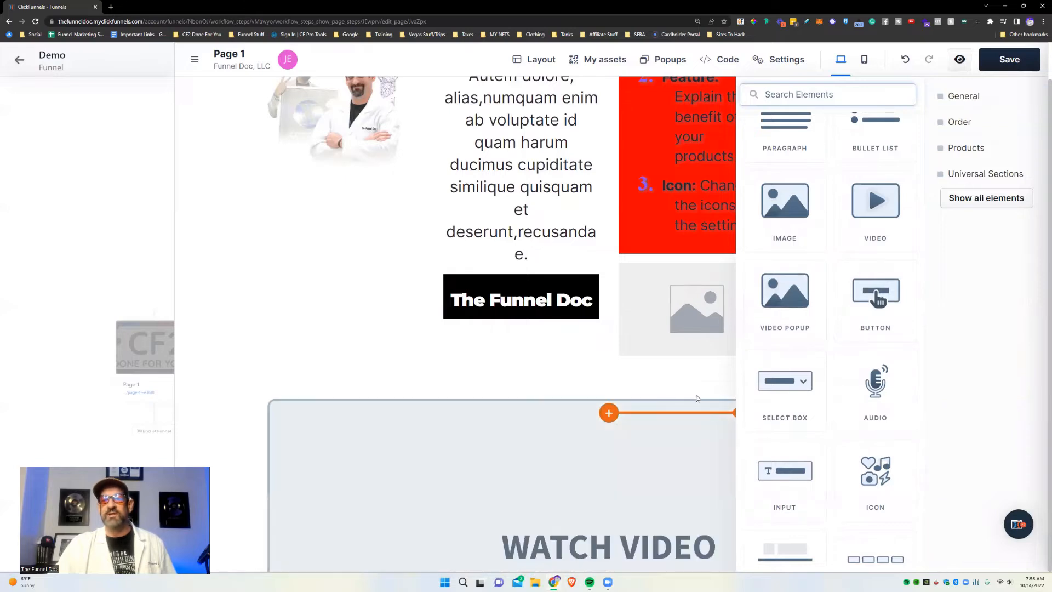
Set the video popup's image to the "Overview Of Funnels / Styles & Themes" thumbnail from the image gallery.
{"action": "left_click", "coordinate": [635, 453]}
{"action": "scroll", "coordinate": [819, 358], "scroll_direction": "down", "scroll_amount": 4}
{"action": "left_click", "coordinate": [819, 357]}
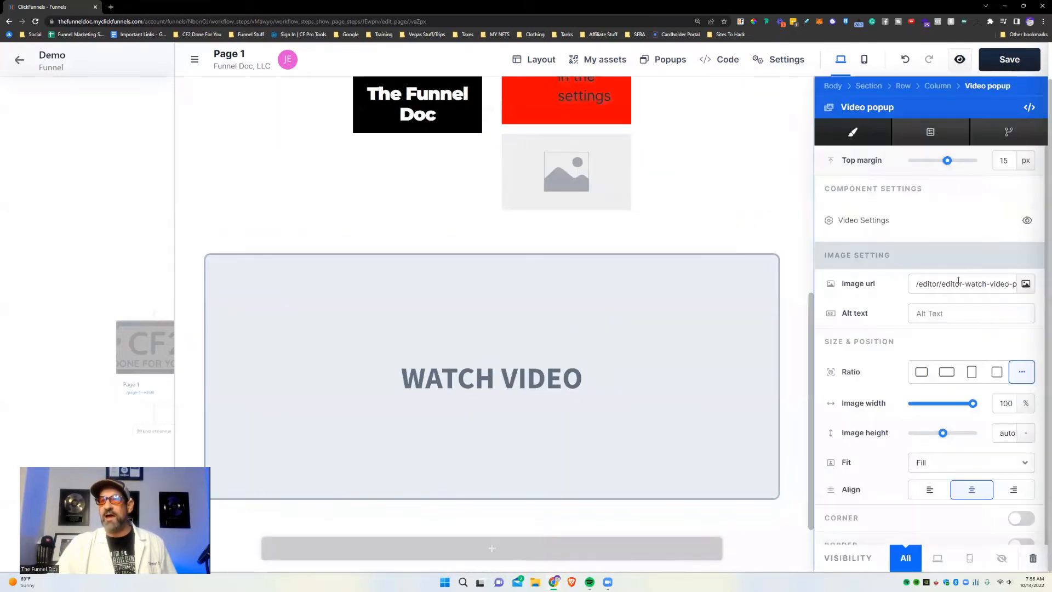
{"action": "left_click", "coordinate": [1026, 284]}
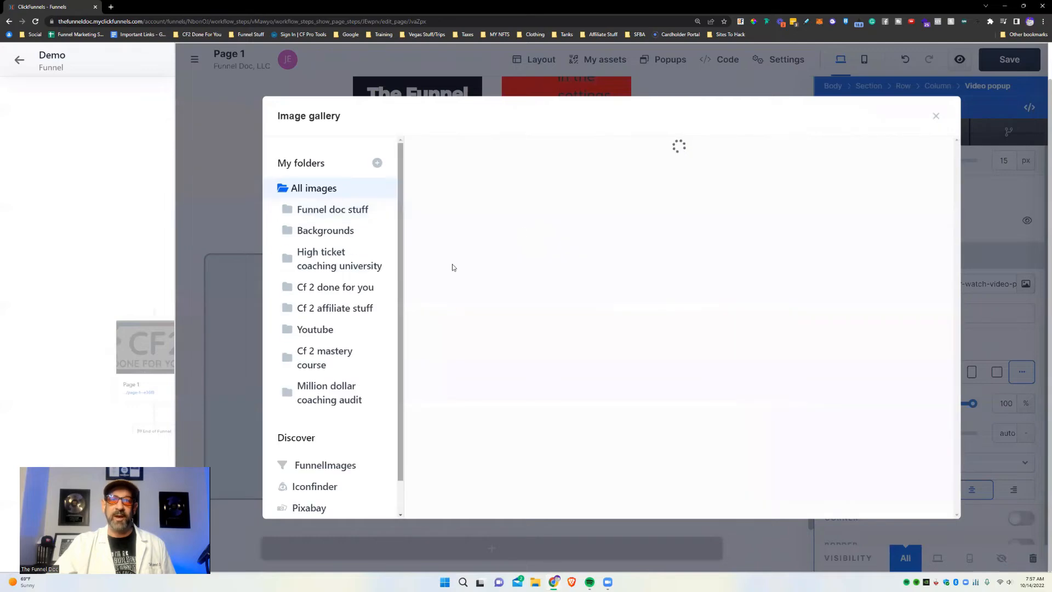
{"action": "left_click", "coordinate": [674, 176]}
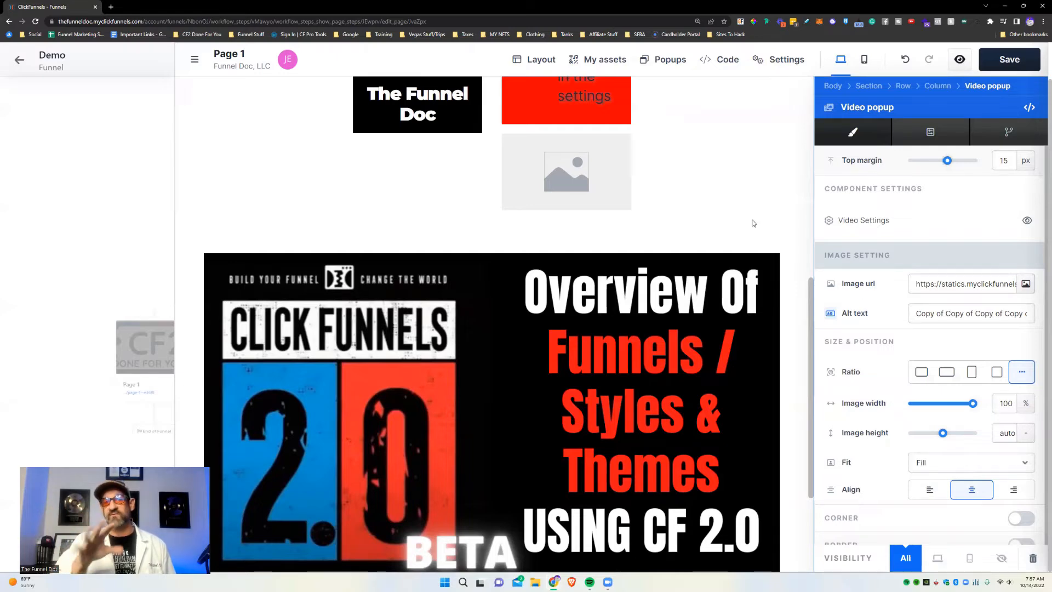
Close the popup's image settings and delete the video popup element from its row.
{"action": "left_click", "coordinate": [771, 145]}
{"action": "scroll", "coordinate": [770, 144], "scroll_direction": "down", "scroll_amount": 2}
{"action": "scroll", "coordinate": [659, 398], "scroll_direction": "down", "scroll_amount": 3}
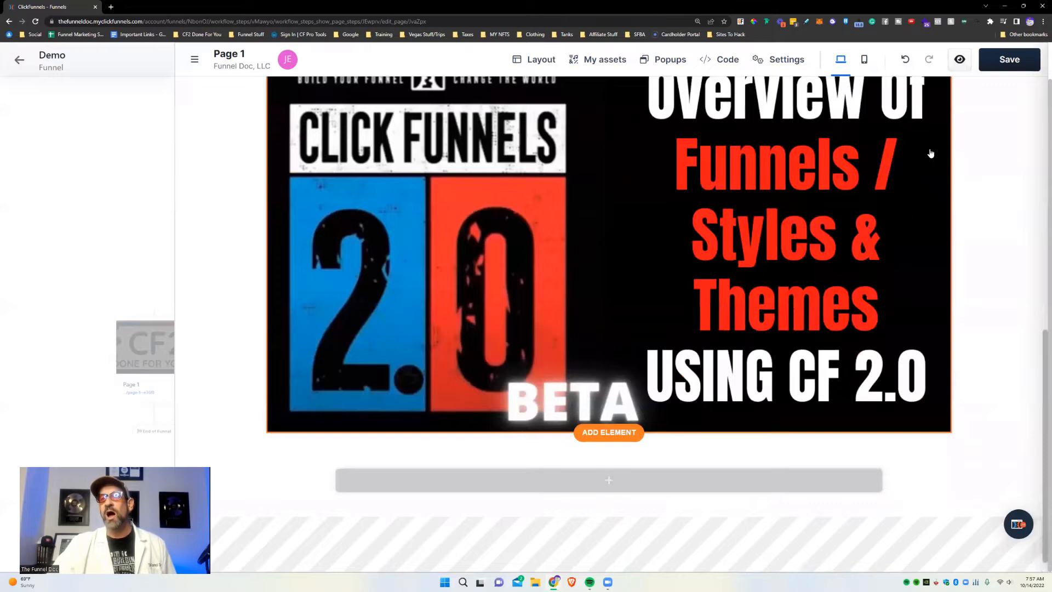
{"action": "scroll", "coordinate": [930, 153], "scroll_direction": "up", "scroll_amount": 1}
{"action": "left_click", "coordinate": [935, 86]}
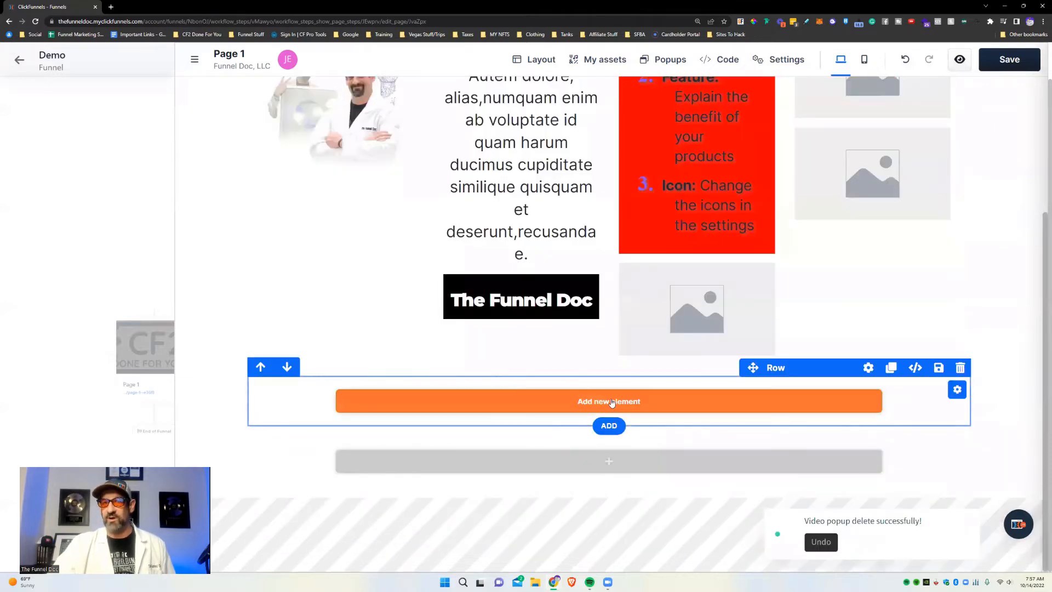
Add a button element to the empty row below the four-column content.
{"action": "left_click", "coordinate": [611, 402]}
{"action": "scroll", "coordinate": [877, 411], "scroll_direction": "down", "scroll_amount": 1}
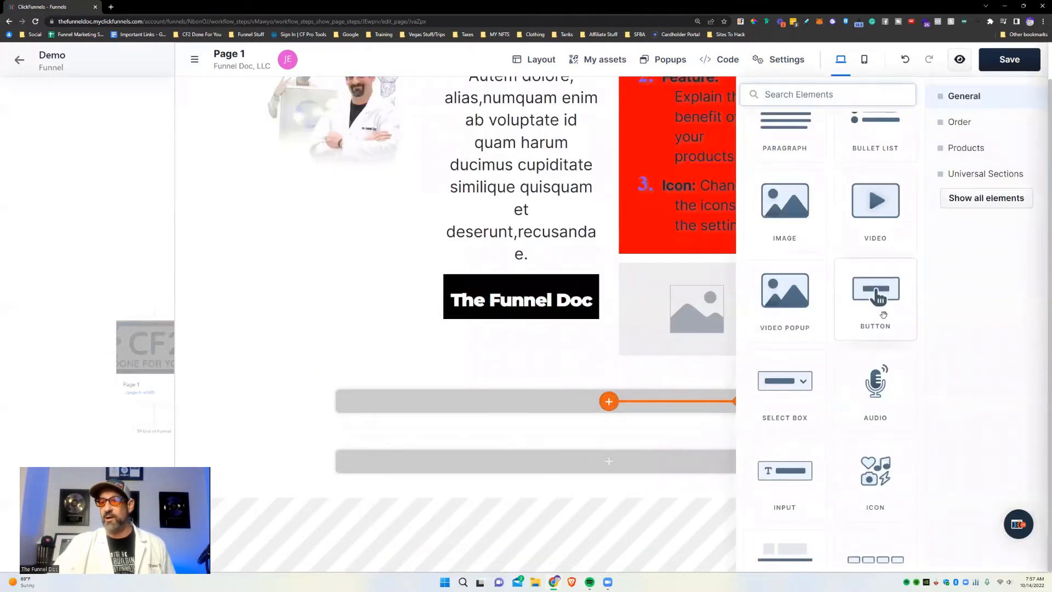
{"action": "left_click", "coordinate": [879, 297]}
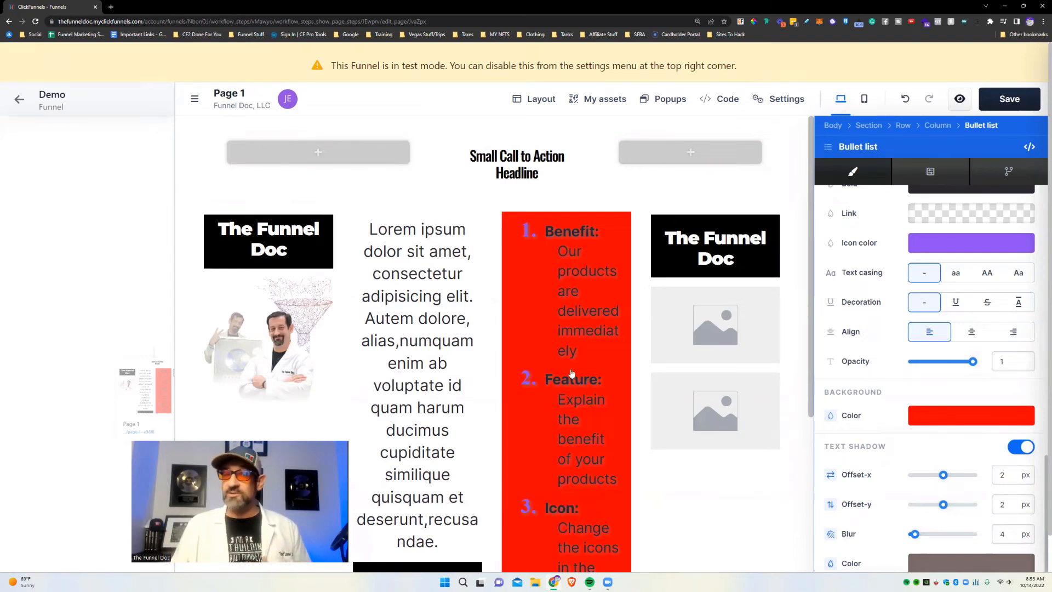
Add several sign-up button elements beneath the image placeholders in the page's fourth column.
{"action": "right_click", "coordinate": [571, 372]}
{"action": "key", "text": "Escape"}
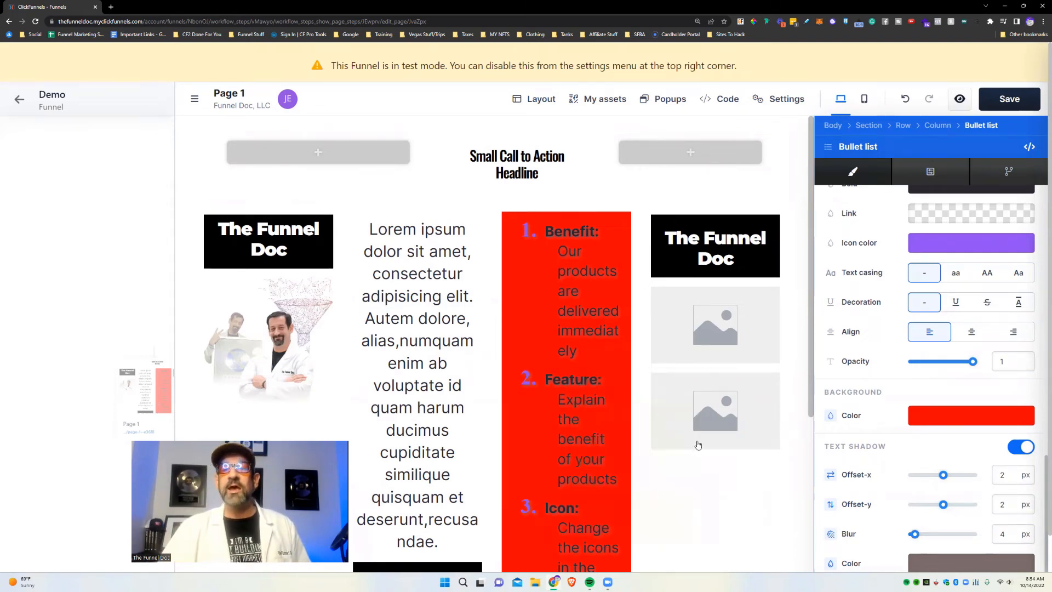
{"action": "left_click", "coordinate": [854, 443]}
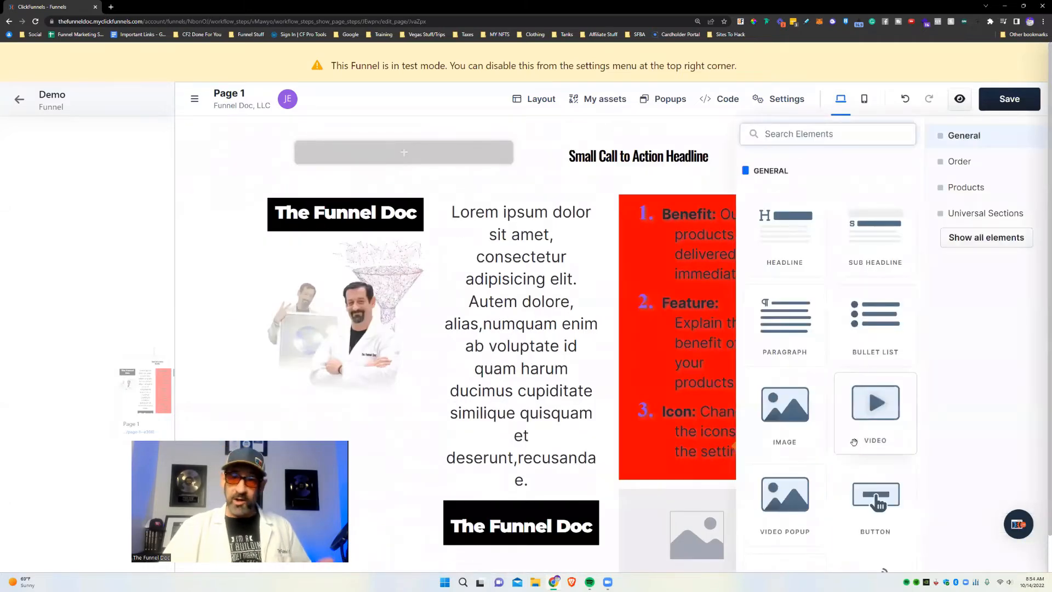
{"action": "scroll", "coordinate": [844, 406], "scroll_direction": "down", "scroll_amount": 3}
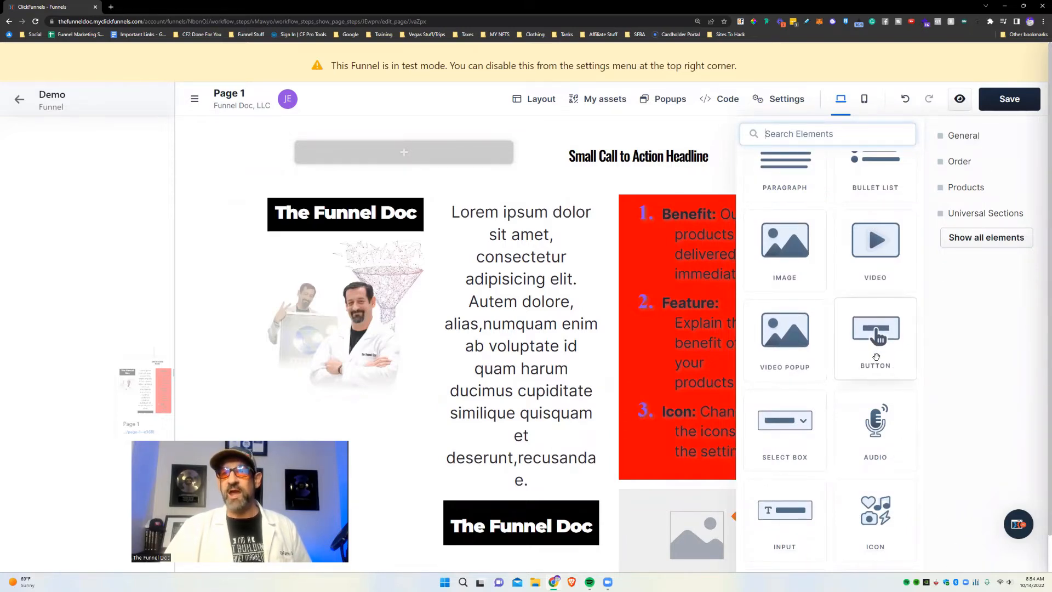
{"action": "scroll", "coordinate": [692, 475], "scroll_direction": "down", "scroll_amount": 1}
{"action": "left_click", "coordinate": [691, 475]}
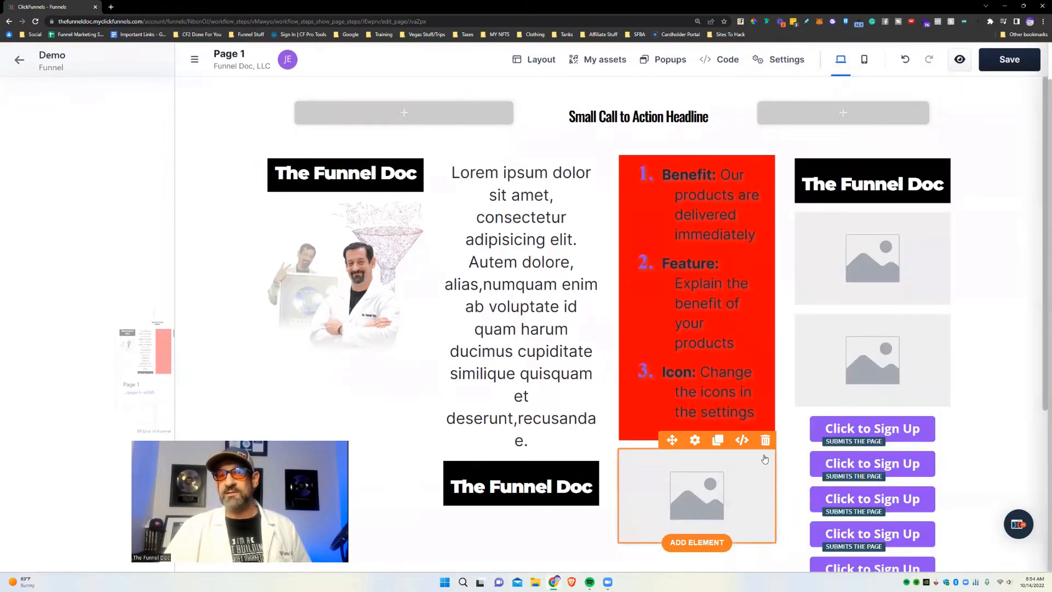
Delete the surplus sign-up buttons from the fourth column, leaving two under the image placeholders.
{"action": "scroll", "coordinate": [692, 476], "scroll_direction": "down", "scroll_amount": 6}
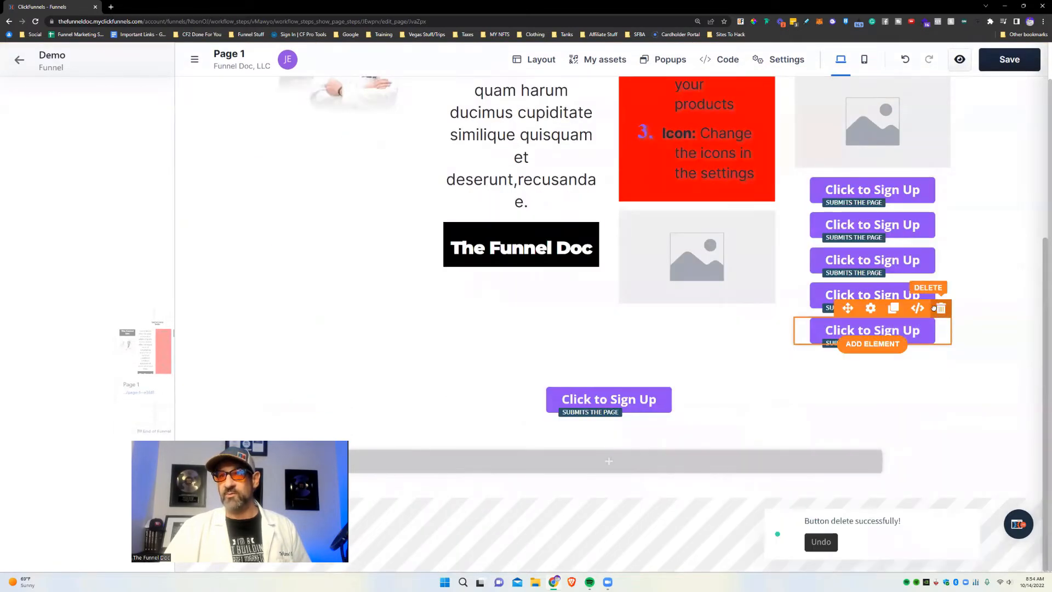
{"action": "left_click", "coordinate": [939, 310]}
{"action": "left_click", "coordinate": [937, 276]}
{"action": "left_click", "coordinate": [941, 242]}
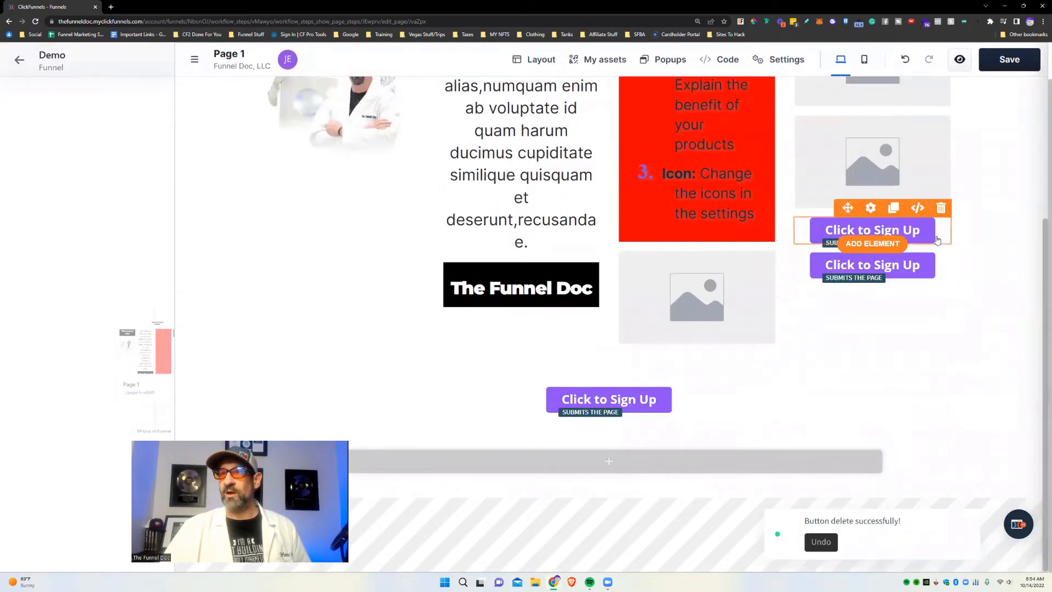
{"action": "left_click", "coordinate": [871, 231]}
{"action": "left_click", "coordinate": [791, 456]}
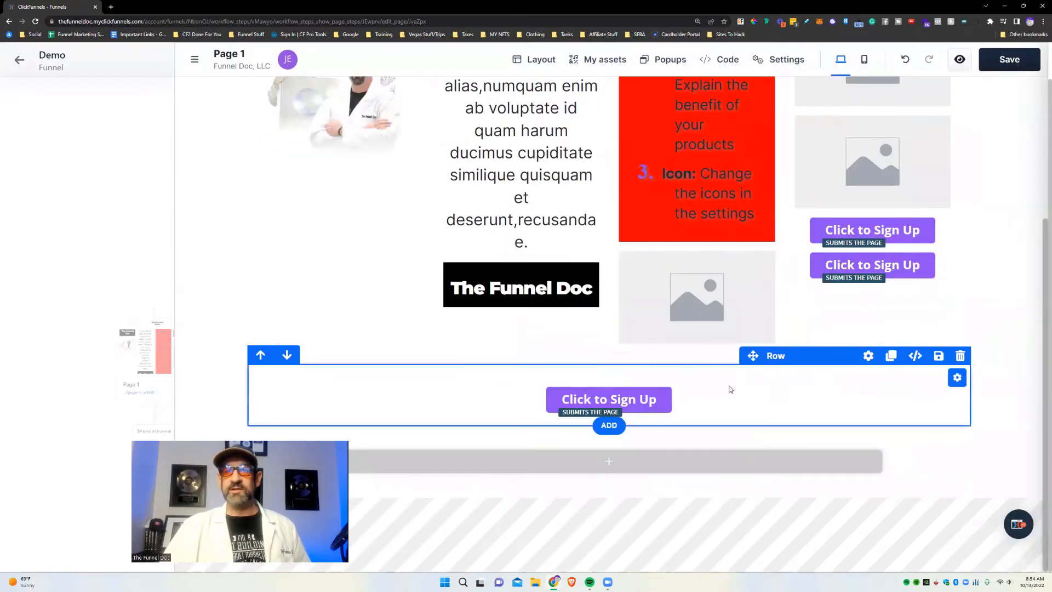
Change the button text of the single button in the lower row to "This is the text".
{"action": "left_click", "coordinate": [730, 392]}
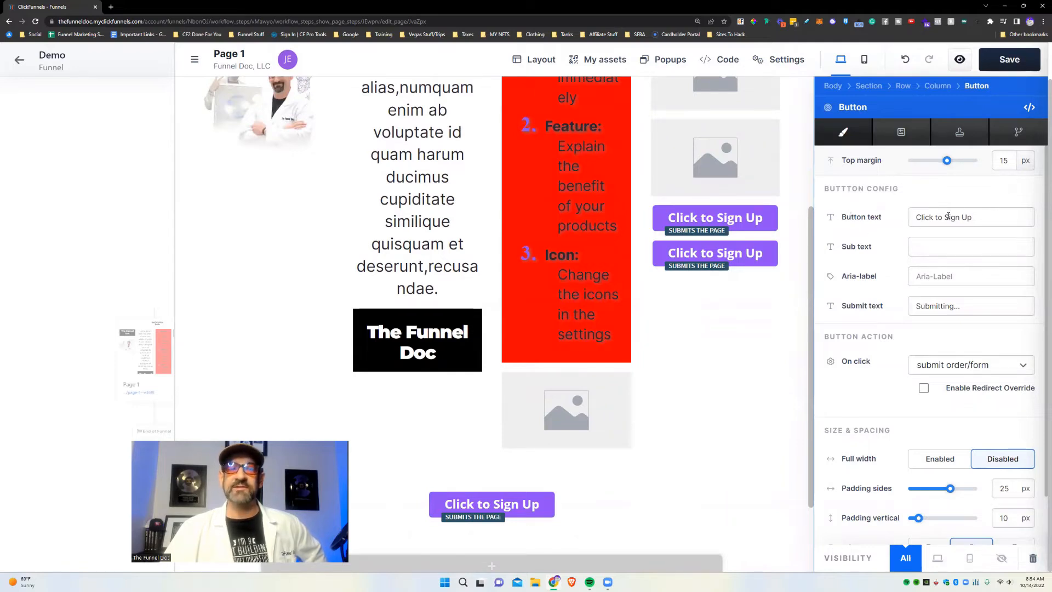
{"action": "triple_click", "coordinate": [990, 211]}
{"action": "type", "text": "Th"}
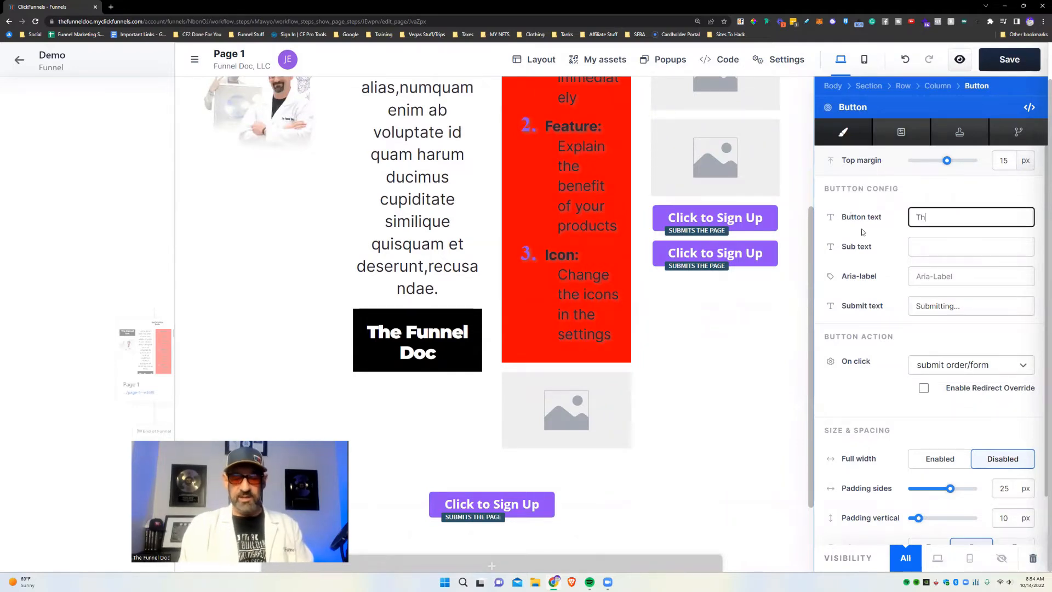
{"action": "type", "text": "is is the te"}
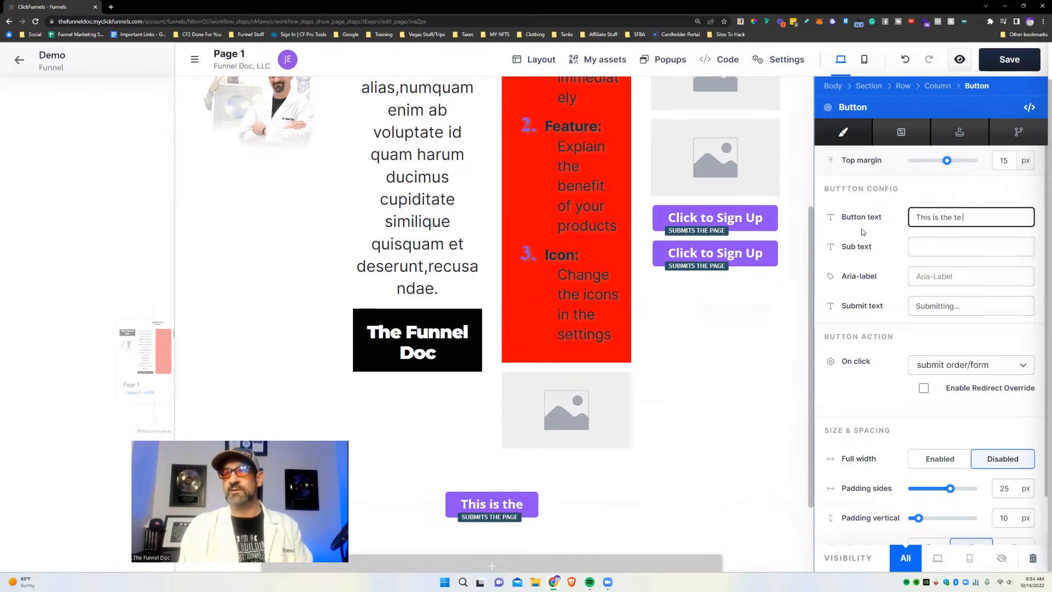
{"action": "type", "text": "xt"}
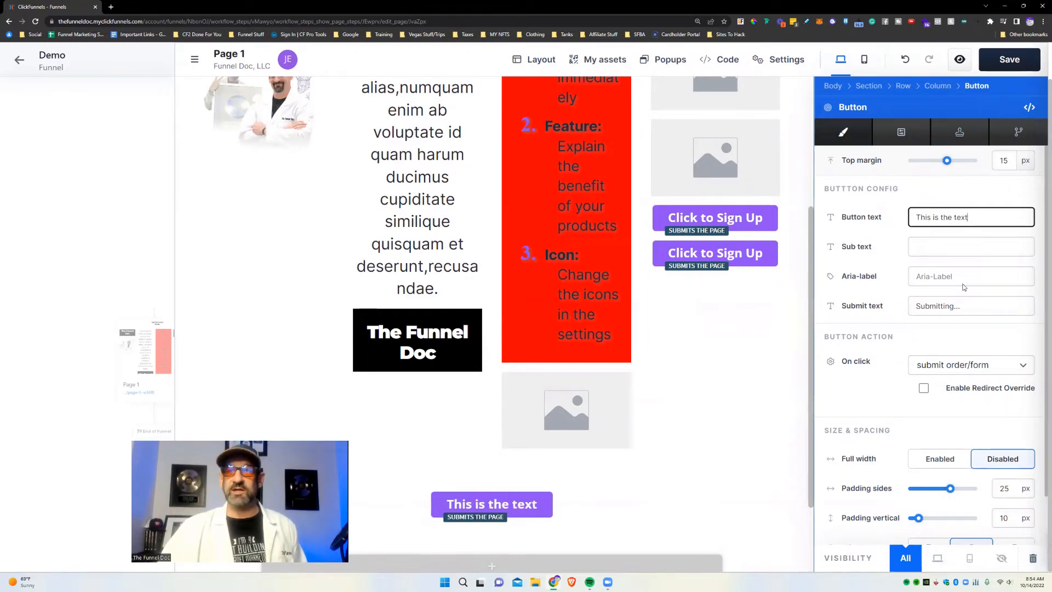
Give the lower row's button the sub text "this is the subtext".
{"action": "left_click", "coordinate": [916, 248]}
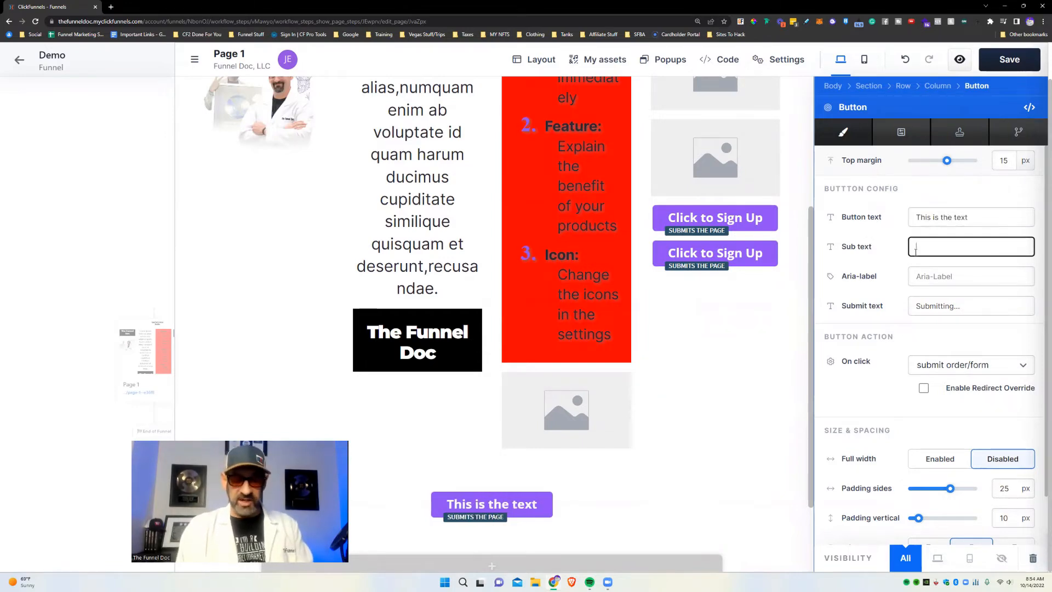
{"action": "type", "text": "this is the sub s"}
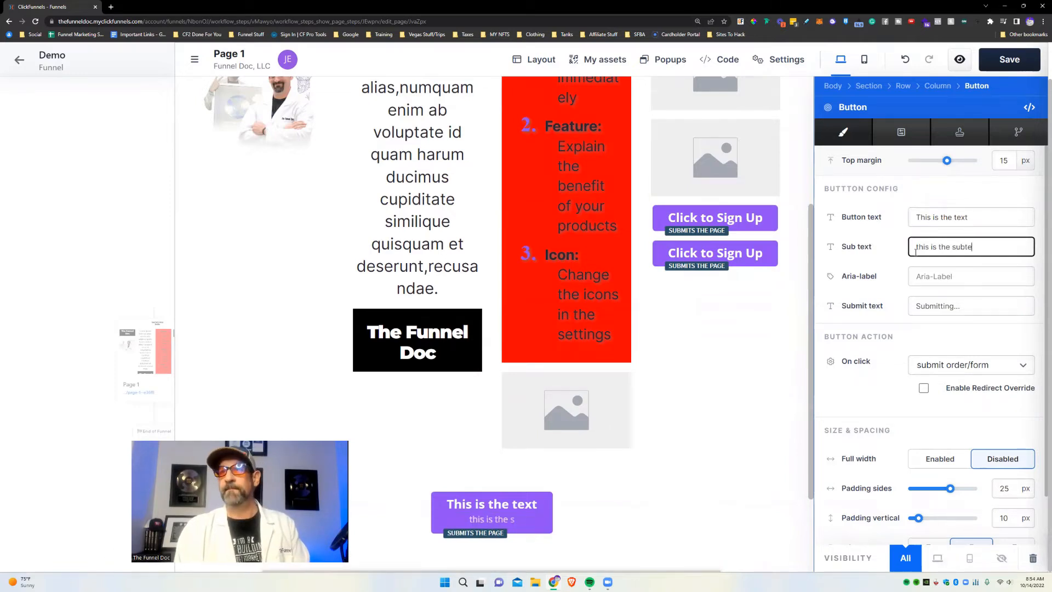
{"action": "type", "text": "xt"}
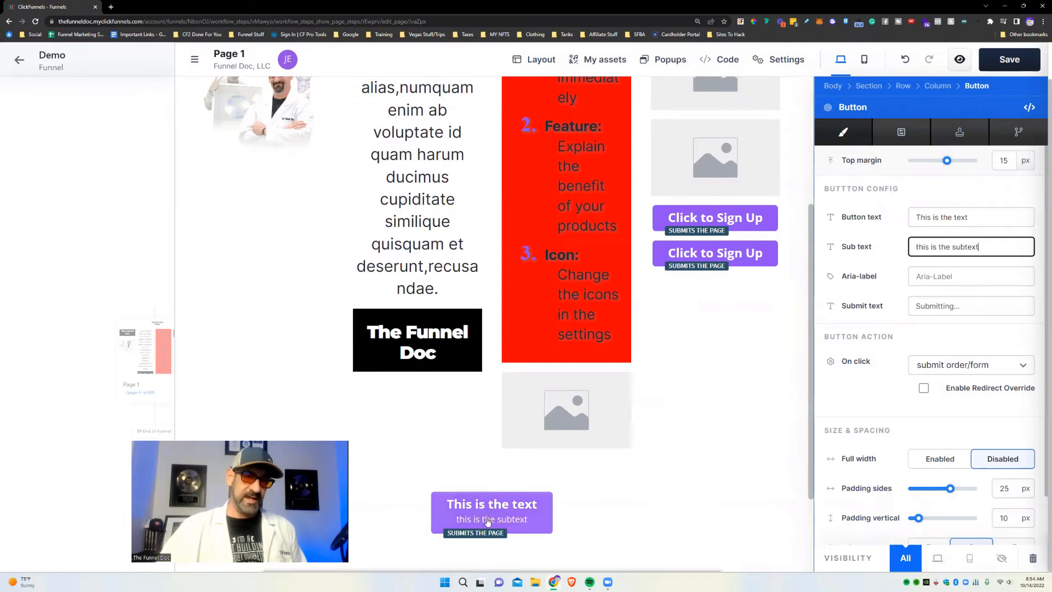
Review the button's aria-label and submit text fields along with its action, size and style options.
{"action": "left_click", "coordinate": [942, 277]}
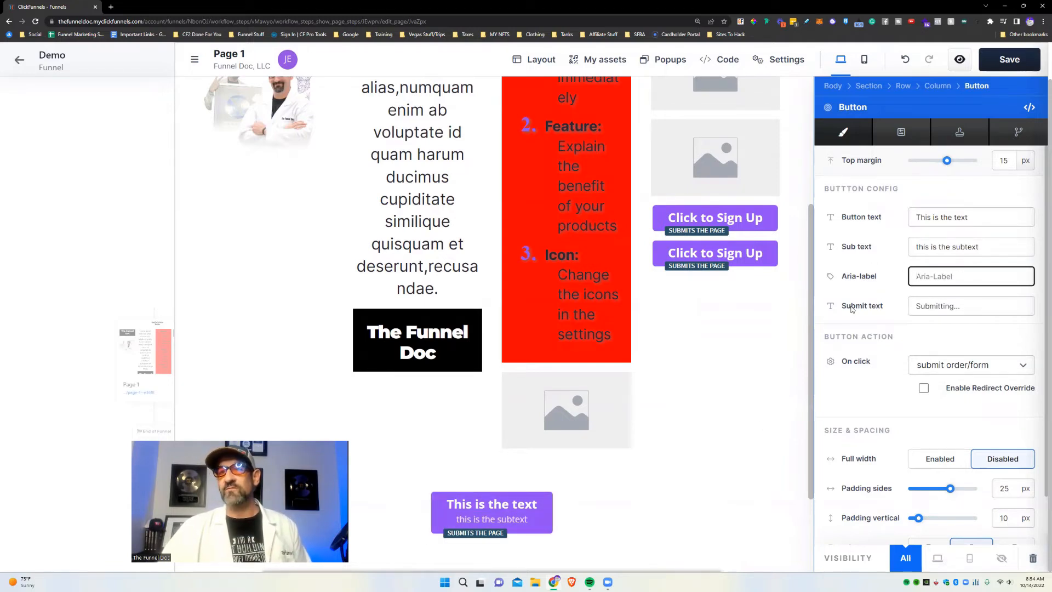
{"action": "left_click", "coordinate": [946, 306]}
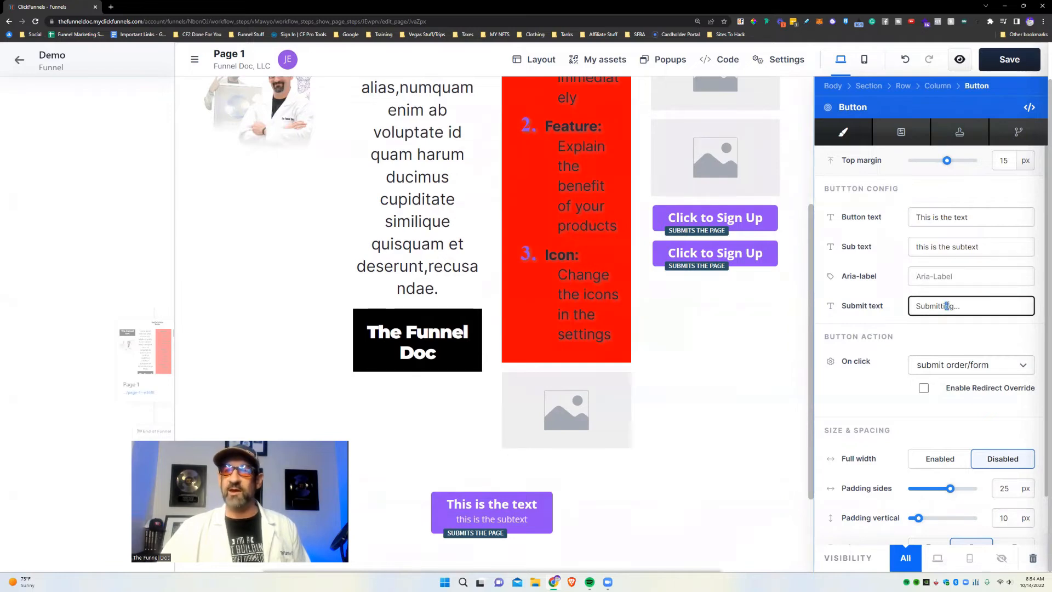
{"action": "left_click_drag", "start_coordinate": [963, 305], "coordinate": [896, 296]}
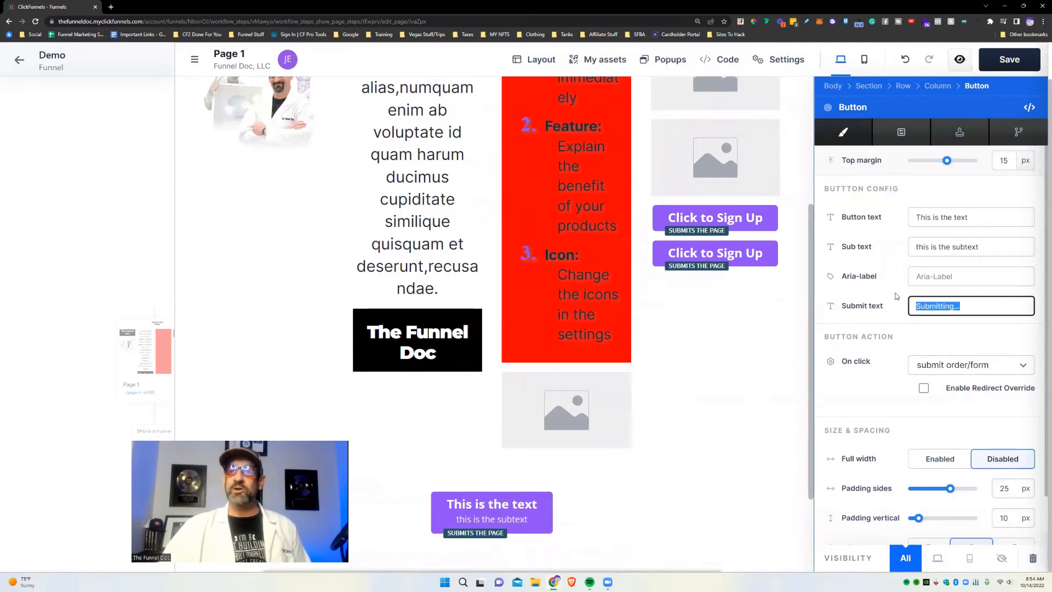
{"action": "left_click", "coordinate": [877, 319]}
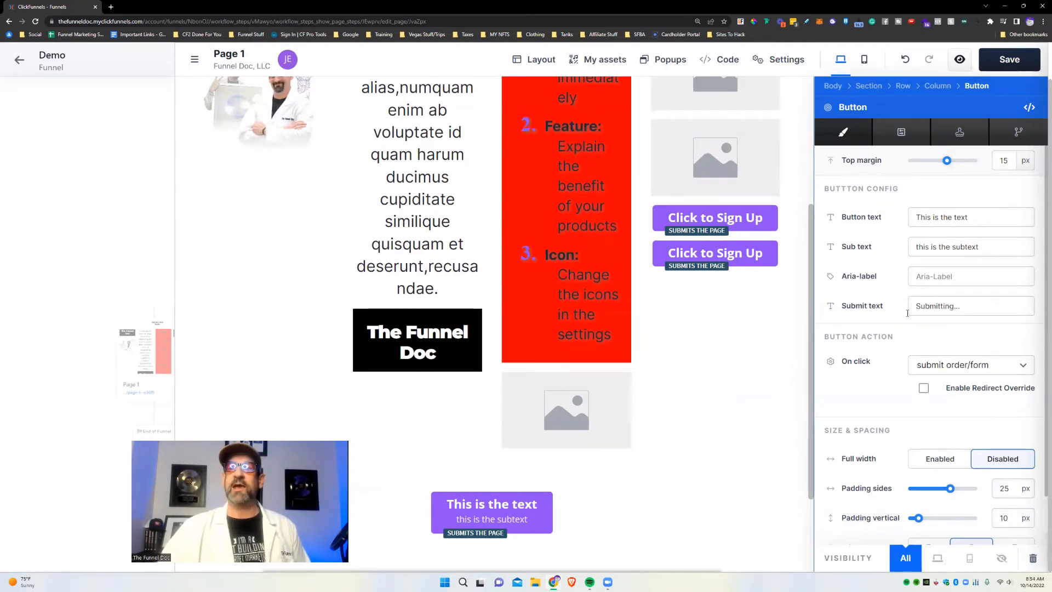
{"action": "scroll", "coordinate": [834, 321], "scroll_direction": "down", "scroll_amount": 3}
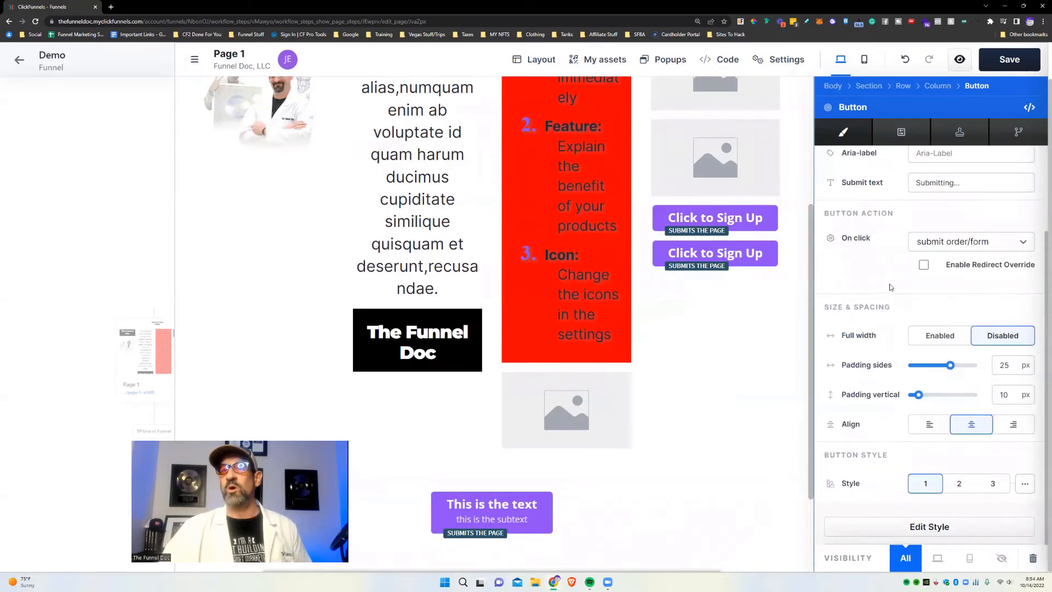
Try the "nothing happens" and "go to..." click actions on the lower row's button.
{"action": "left_click", "coordinate": [981, 244]}
{"action": "left_click", "coordinate": [957, 261]}
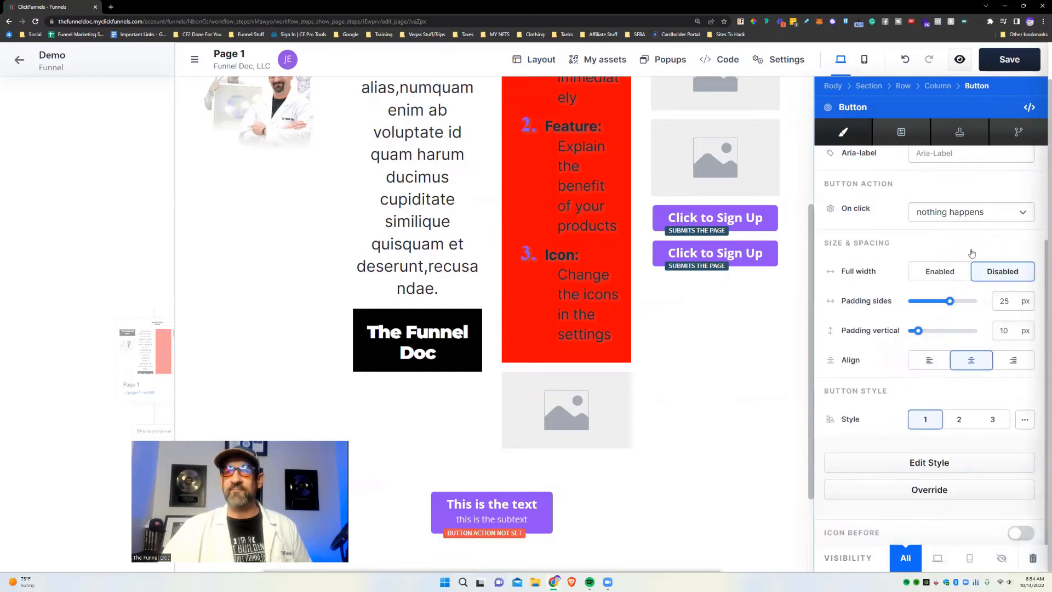
{"action": "left_click", "coordinate": [968, 214]}
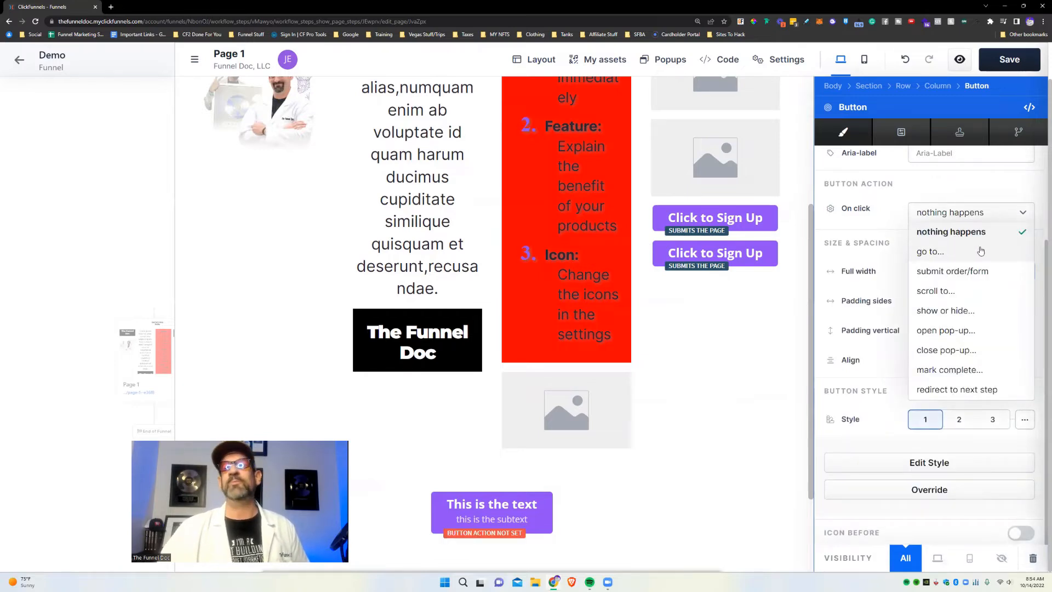
{"action": "left_click", "coordinate": [933, 253]}
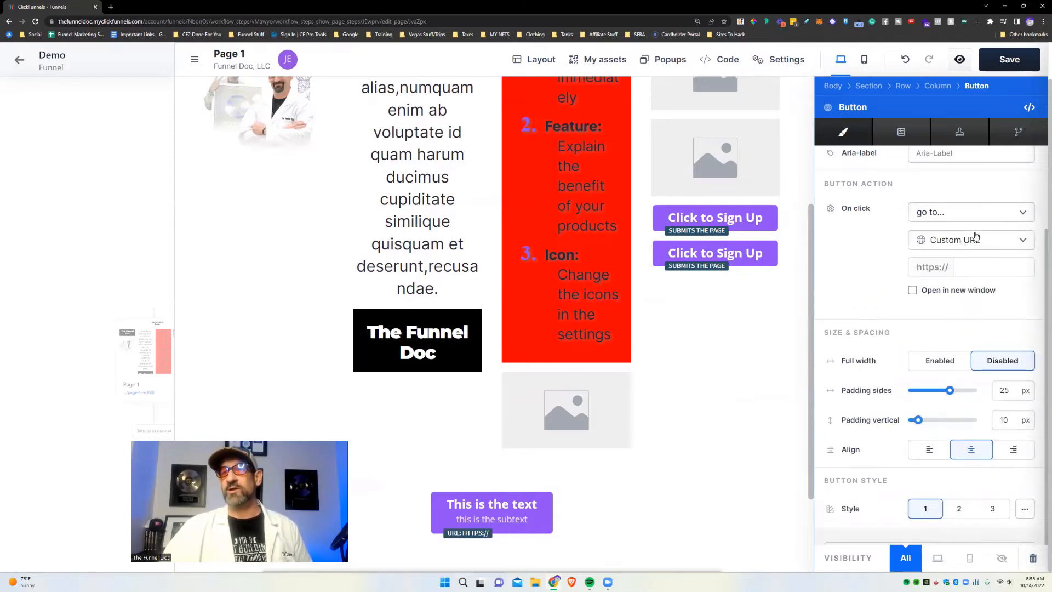
Try Custom Action Link as the button's go-to target and switch it back to Custom URL.
{"action": "left_click", "coordinate": [975, 239]}
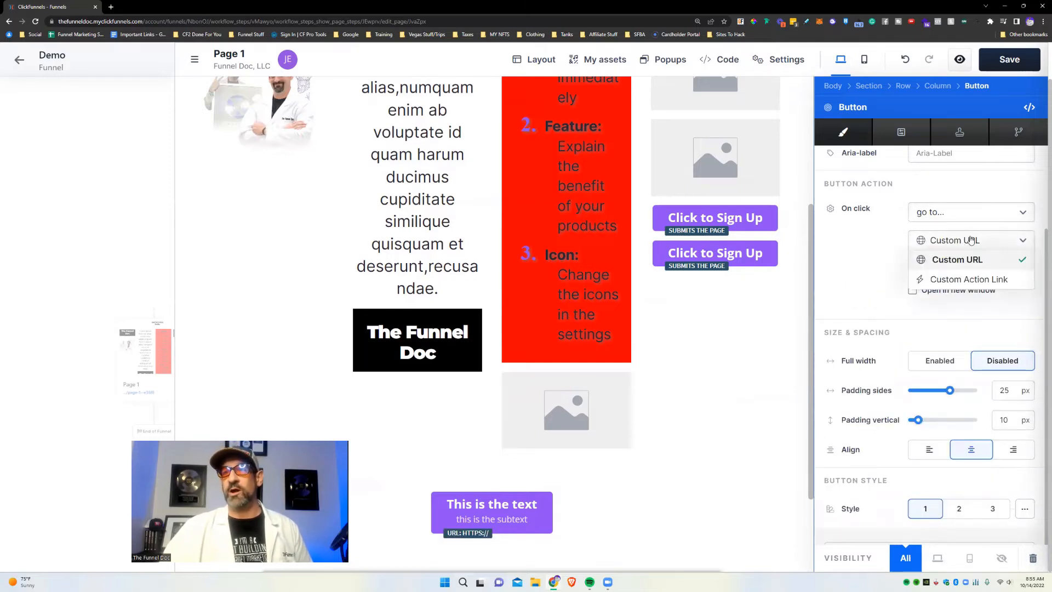
{"action": "left_click", "coordinate": [949, 281]}
{"action": "left_click", "coordinate": [944, 276]}
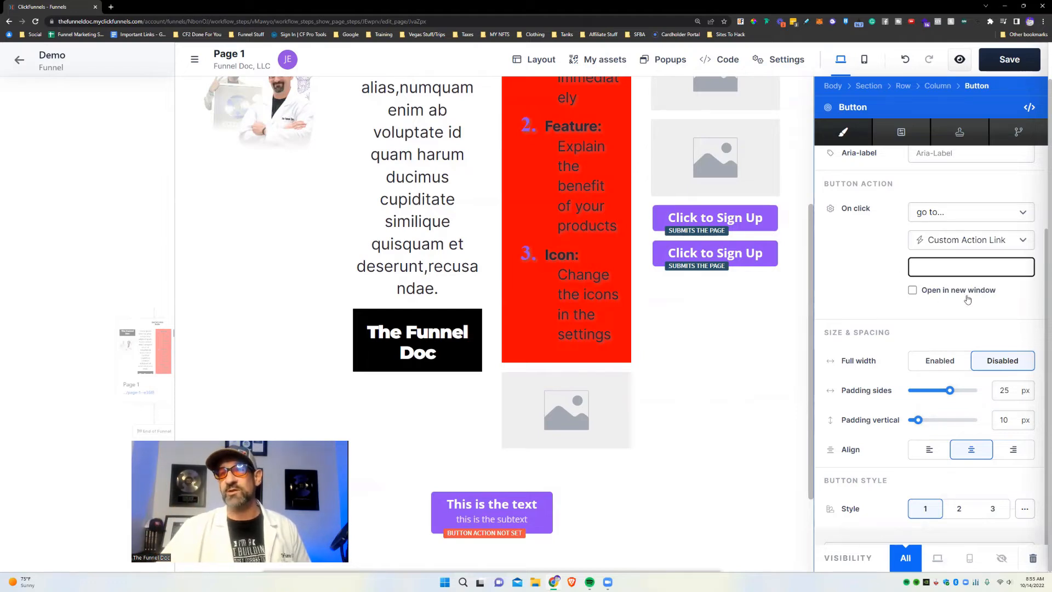
{"action": "left_click", "coordinate": [978, 246]}
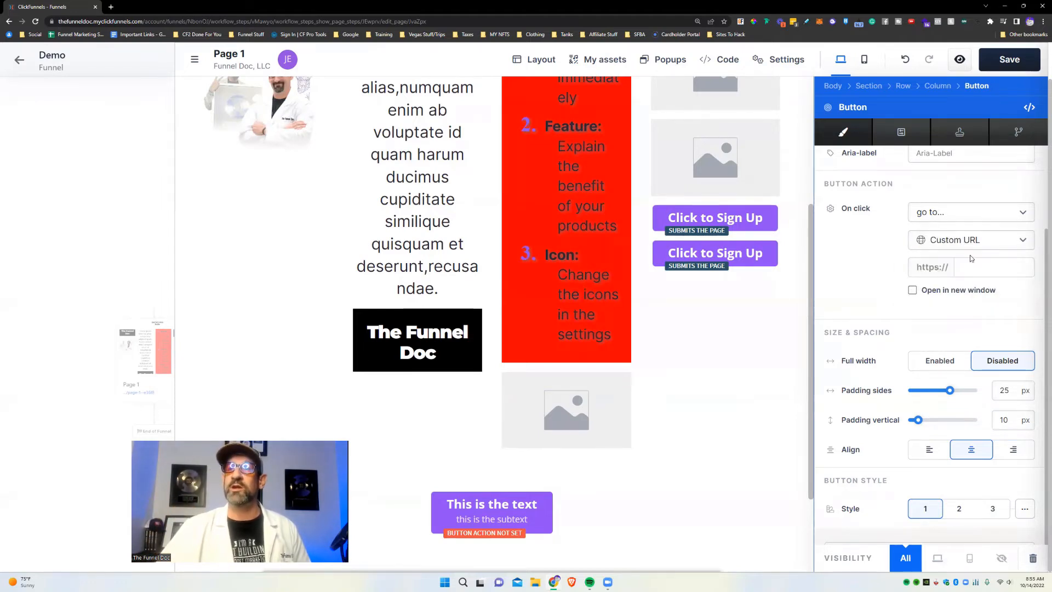
{"action": "left_click", "coordinate": [967, 259]}
Set the button's click action back to submit order/form and look over the other available actions.
{"action": "left_click", "coordinate": [956, 212]}
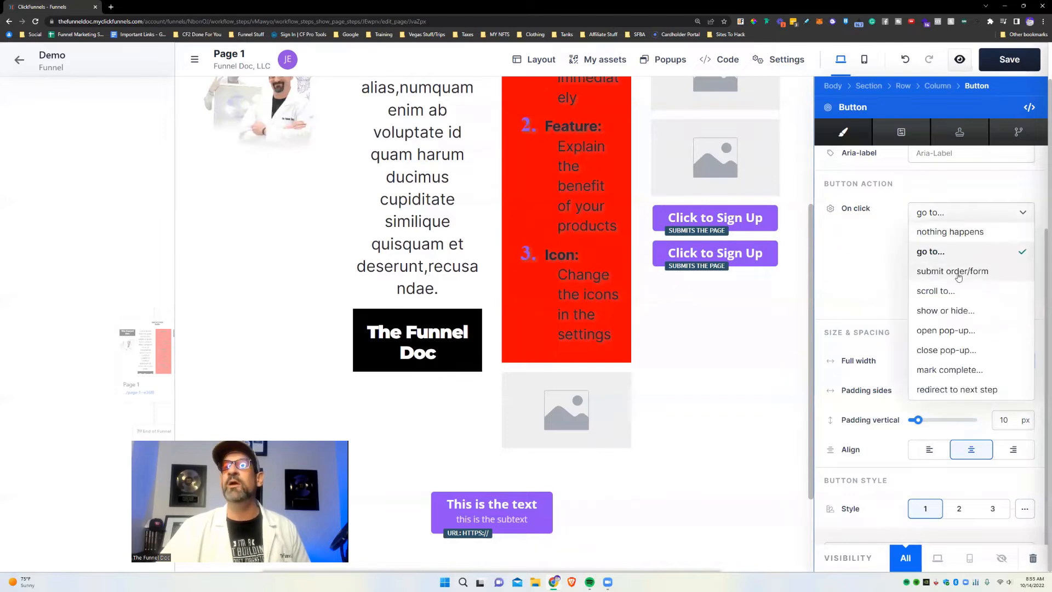
{"action": "left_click", "coordinate": [961, 277]}
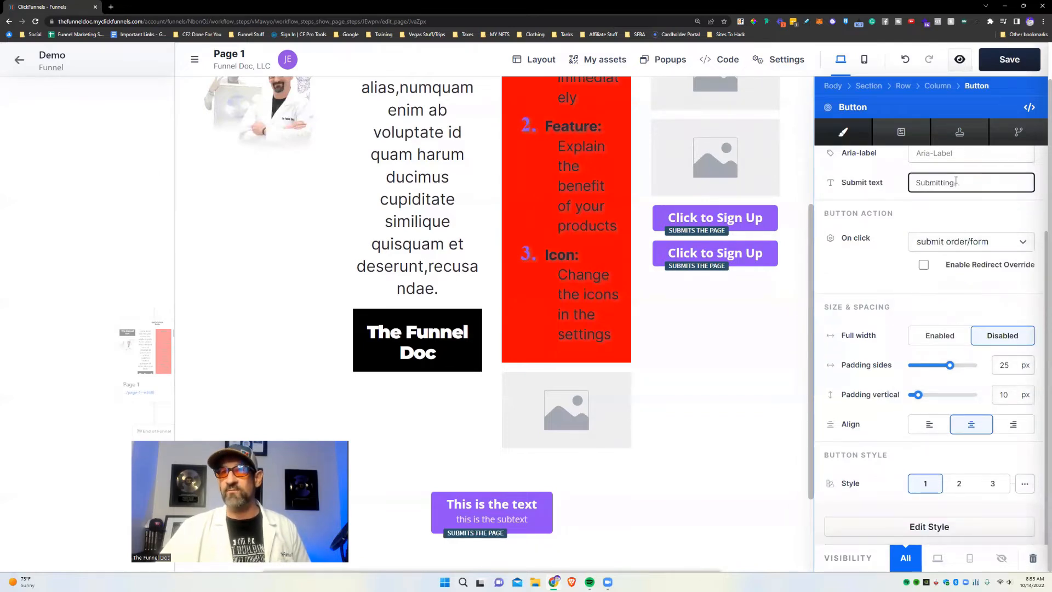
{"action": "left_click", "coordinate": [975, 241]}
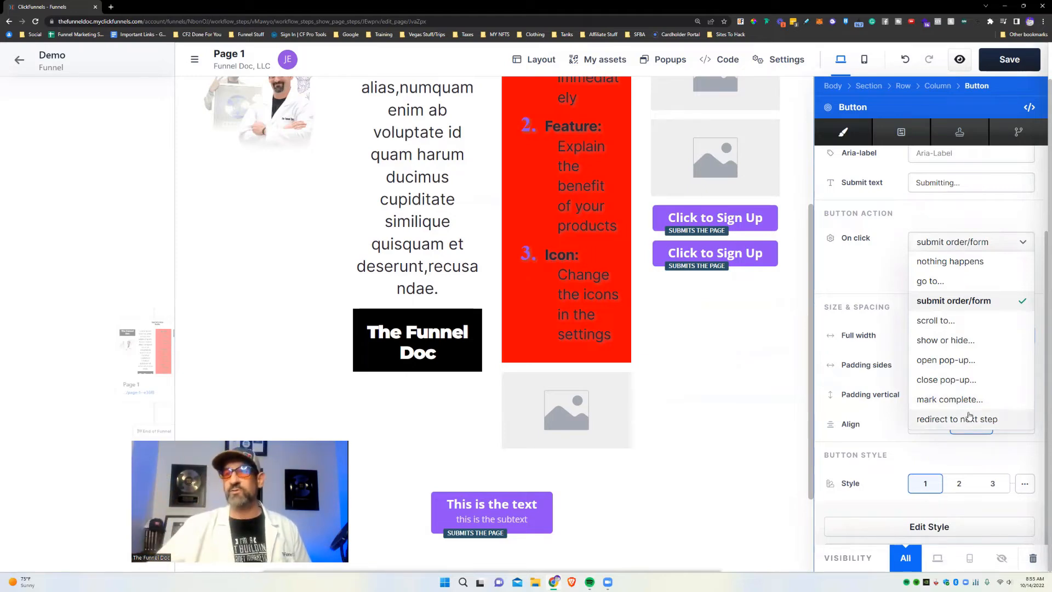
{"action": "left_click", "coordinate": [873, 343]}
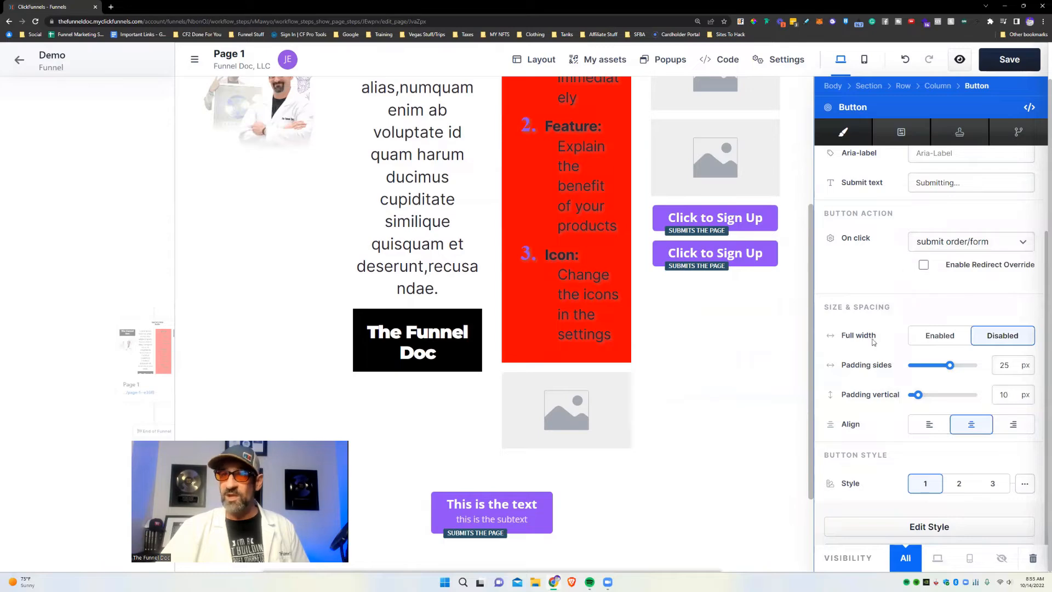
Override the button's shared style and look over the background and primary text options.
{"action": "scroll", "coordinate": [598, 443], "scroll_direction": "down", "scroll_amount": 2}
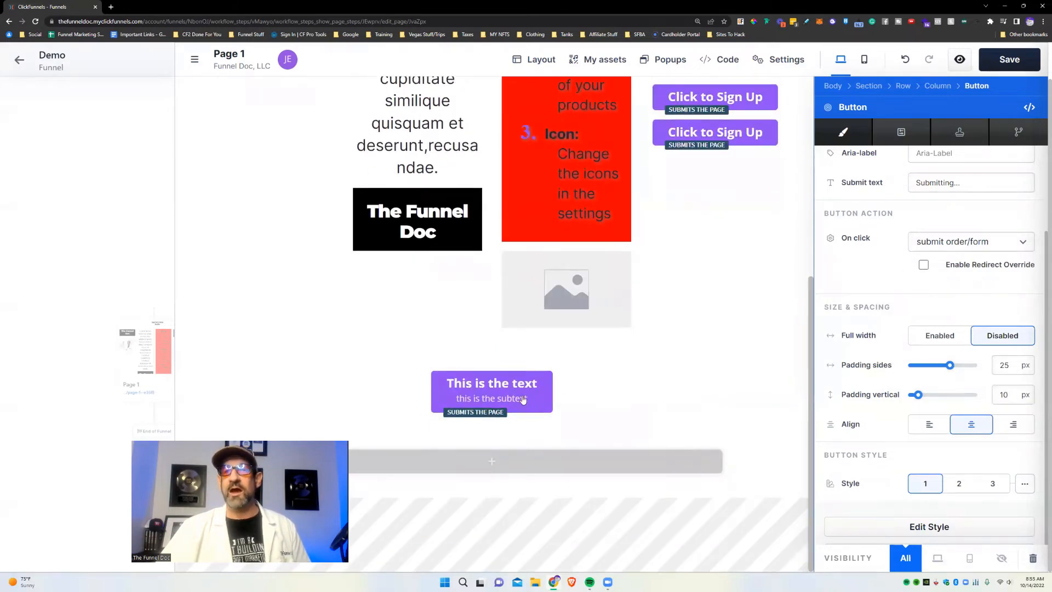
{"action": "scroll", "coordinate": [871, 441], "scroll_direction": "down", "scroll_amount": 2}
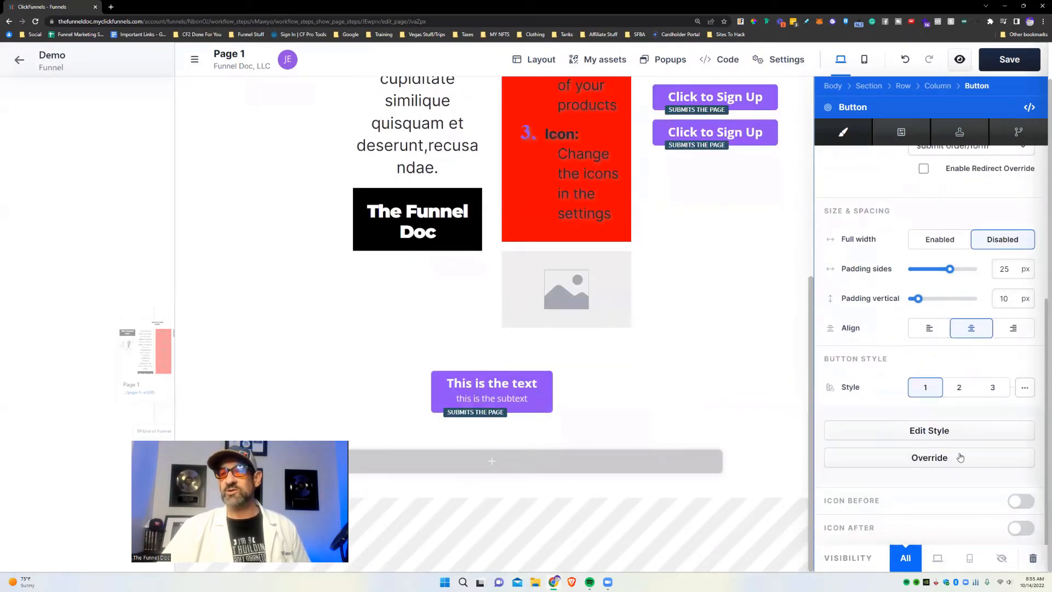
{"action": "left_click", "coordinate": [943, 456]}
{"action": "scroll", "coordinate": [965, 462], "scroll_direction": "down", "scroll_amount": 2}
{"action": "scroll", "coordinate": [965, 461], "scroll_direction": "down", "scroll_amount": 2}
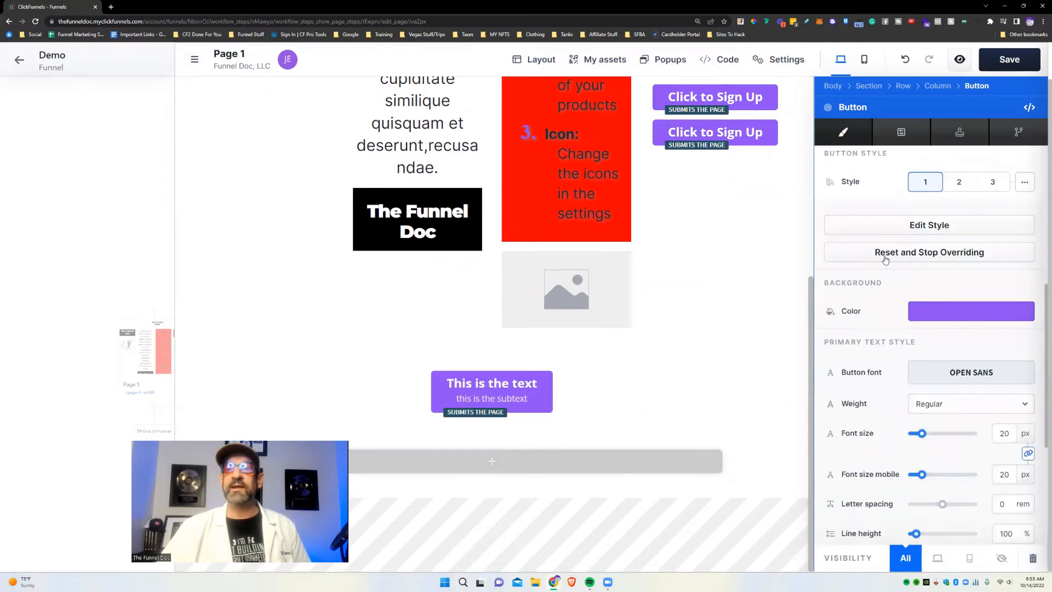
Examine the settings of button styles 1, 2 and 3 in the Funnel Doc Style guide and close it.
{"action": "left_click", "coordinate": [936, 227]}
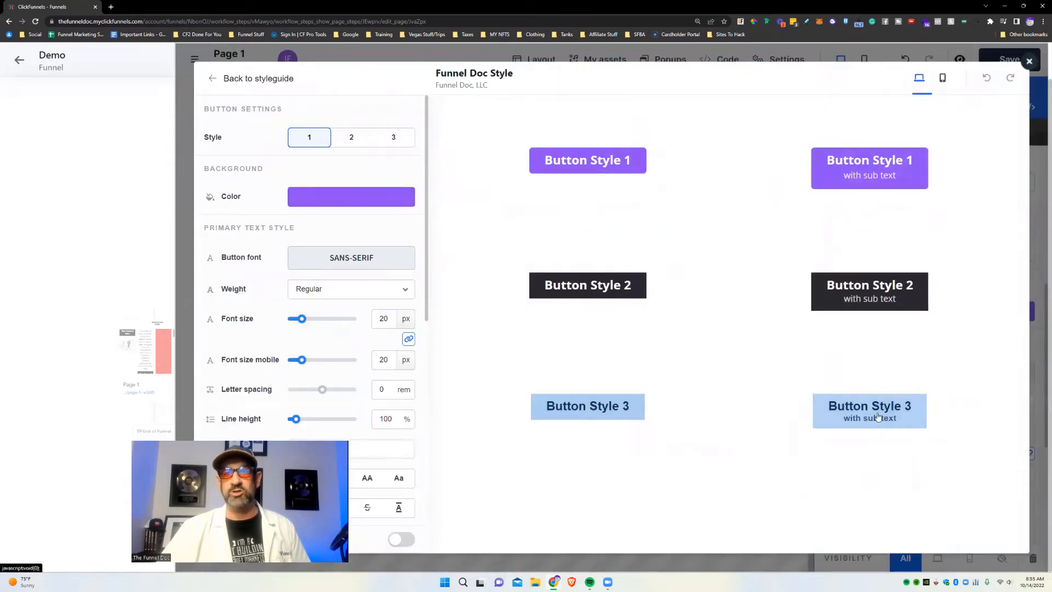
{"action": "left_click", "coordinate": [352, 137]}
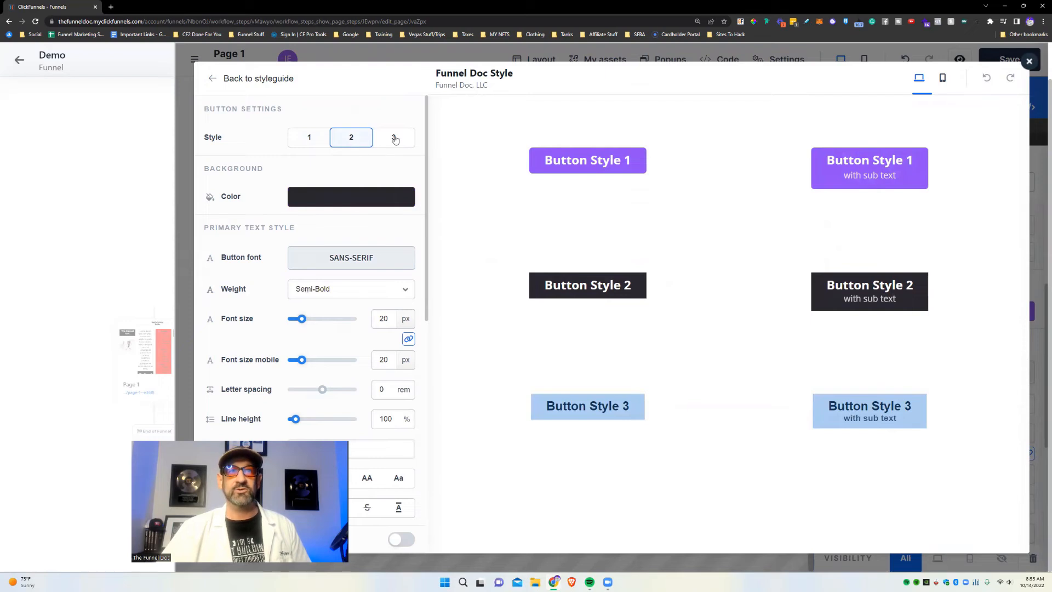
{"action": "left_click", "coordinate": [394, 138]}
{"action": "scroll", "coordinate": [371, 225], "scroll_direction": "down", "scroll_amount": 5}
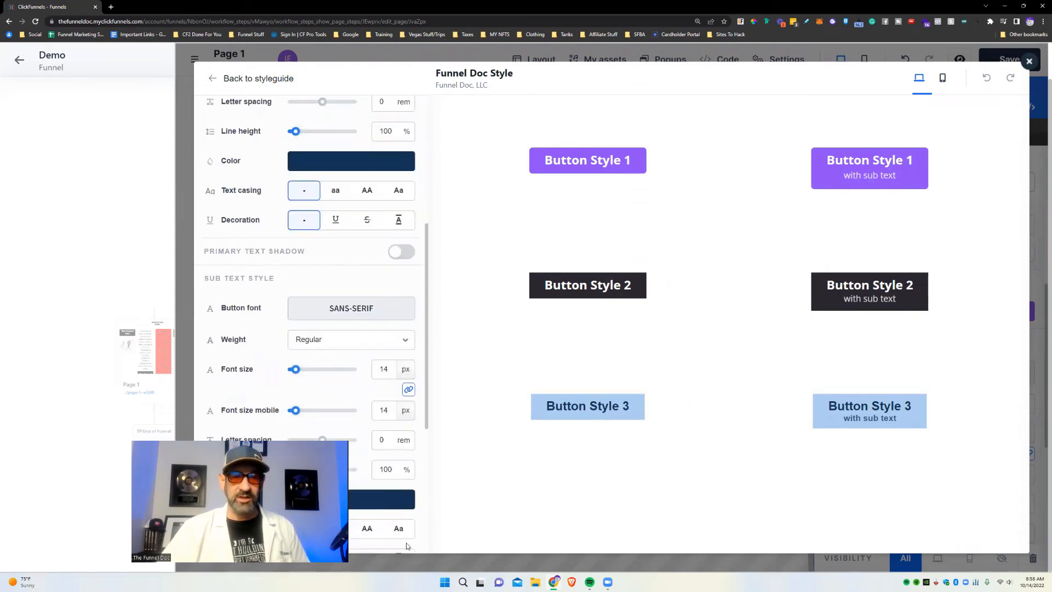
{"action": "scroll", "coordinate": [398, 384], "scroll_direction": "down", "scroll_amount": 4}
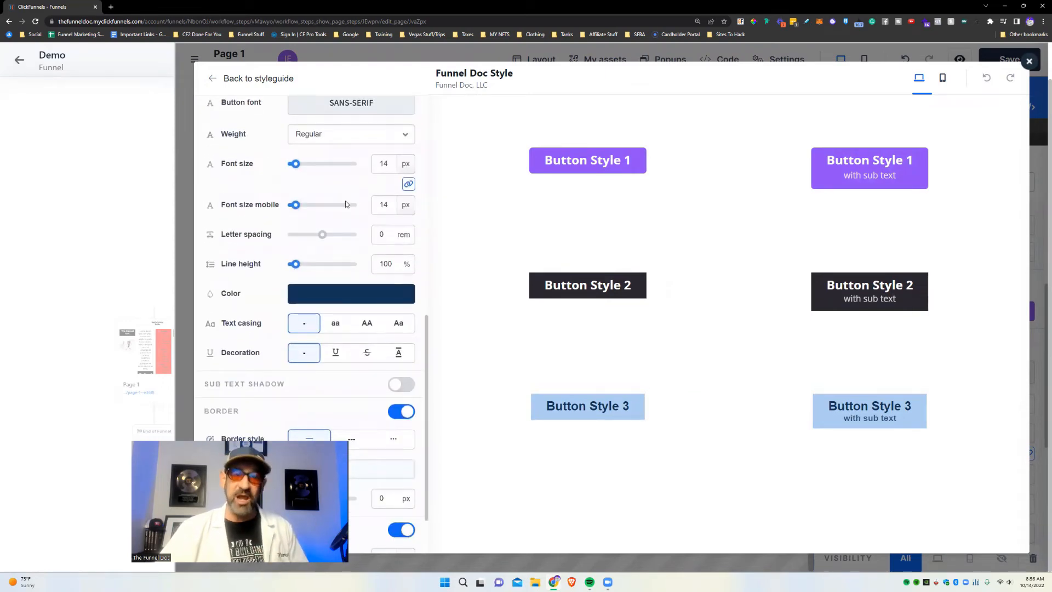
{"action": "scroll", "coordinate": [346, 205], "scroll_direction": "up", "scroll_amount": 6}
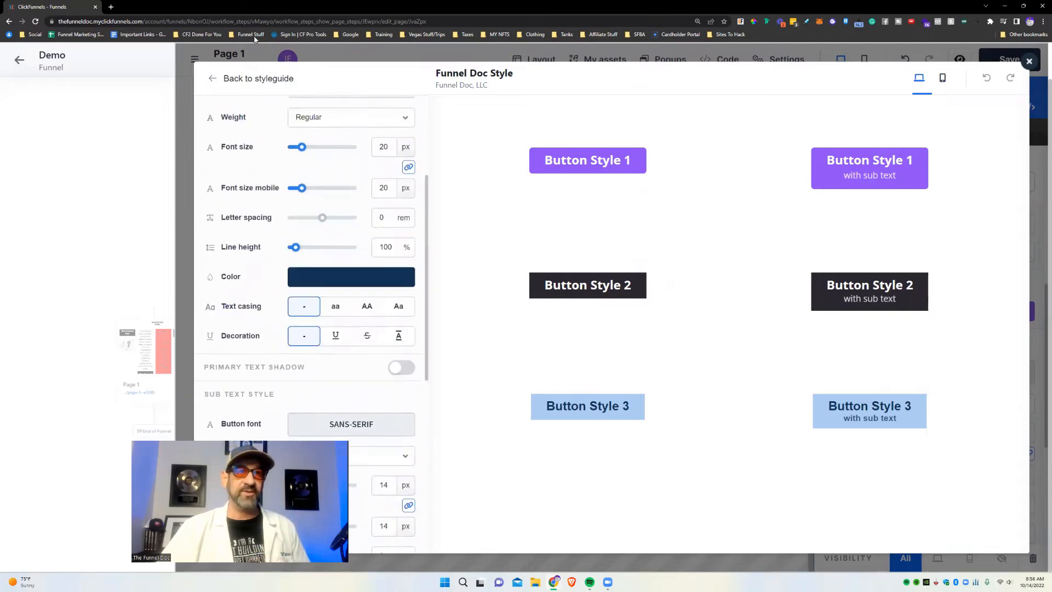
{"action": "left_click", "coordinate": [213, 79]}
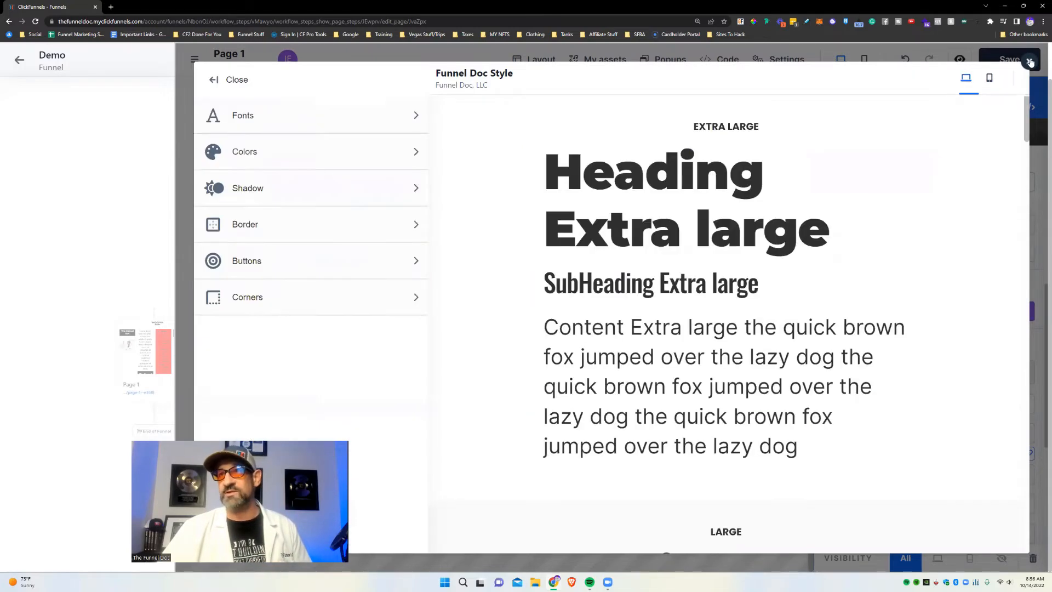
{"action": "left_click", "coordinate": [1030, 62]}
Reset the button's style settings and stop overriding style 1.
{"action": "scroll", "coordinate": [989, 328], "scroll_direction": "down", "scroll_amount": 3}
{"action": "scroll", "coordinate": [923, 308], "scroll_direction": "up", "scroll_amount": 4}
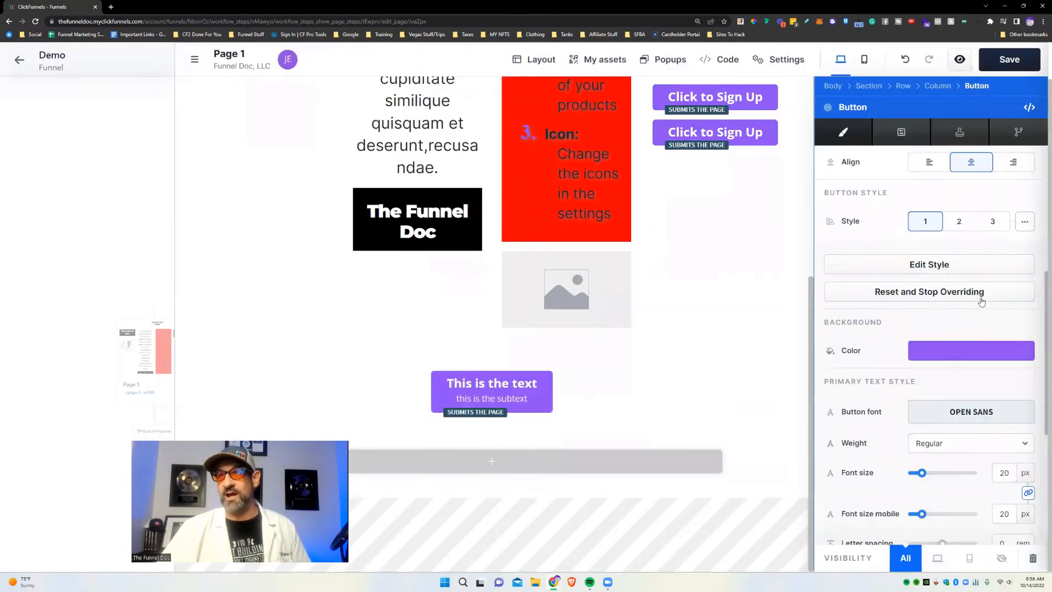
{"action": "left_click", "coordinate": [922, 294]}
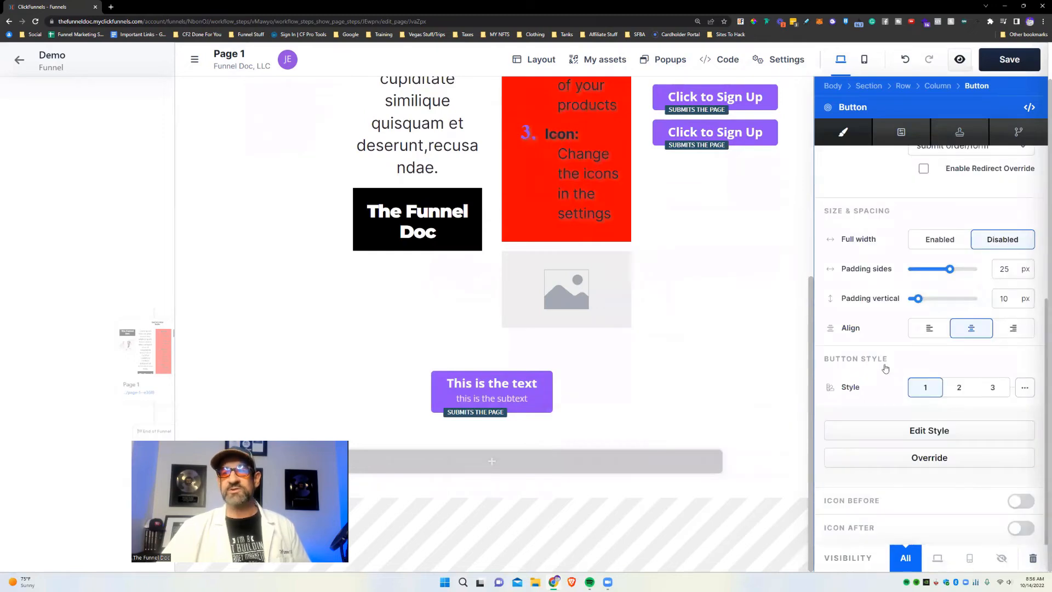
Override the button's style again and round all its corners to 86 px.
{"action": "scroll", "coordinate": [982, 316], "scroll_direction": "up", "scroll_amount": 2}
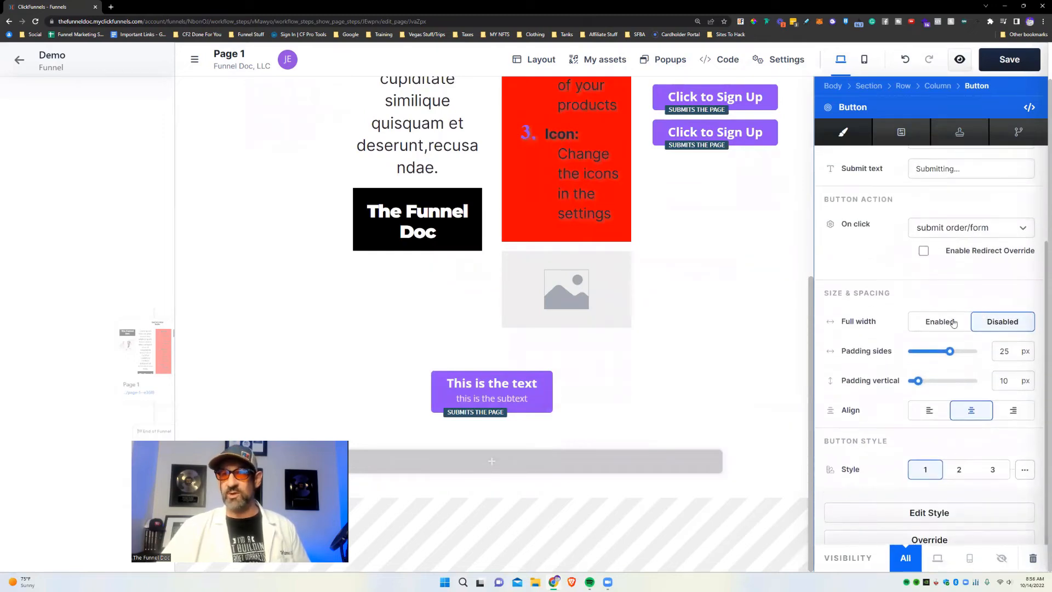
{"action": "scroll", "coordinate": [931, 405], "scroll_direction": "down", "scroll_amount": 2}
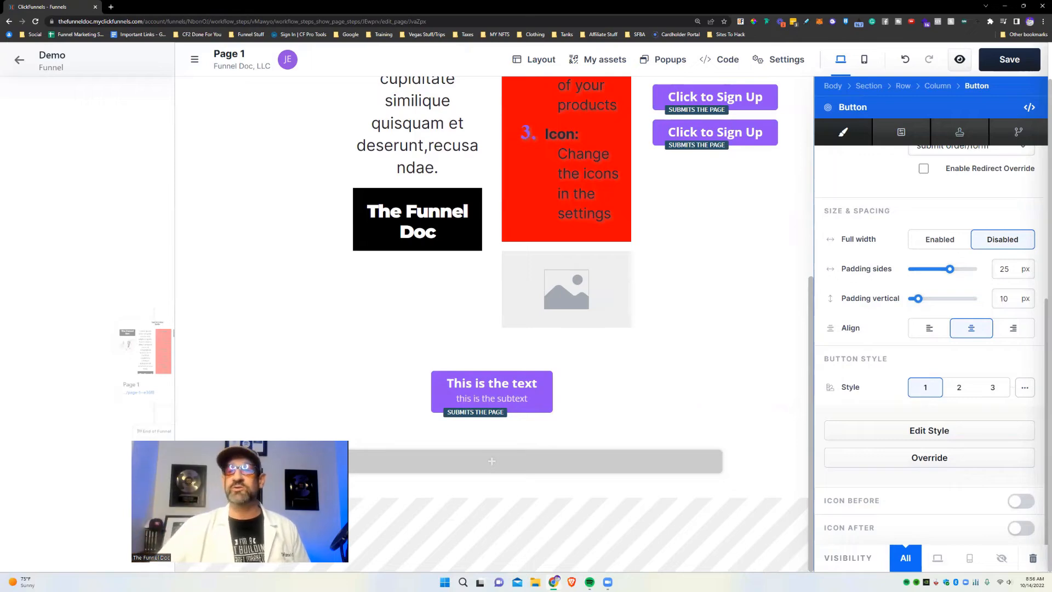
{"action": "left_click", "coordinate": [928, 459]}
{"action": "scroll", "coordinate": [929, 383], "scroll_direction": "down", "scroll_amount": 10}
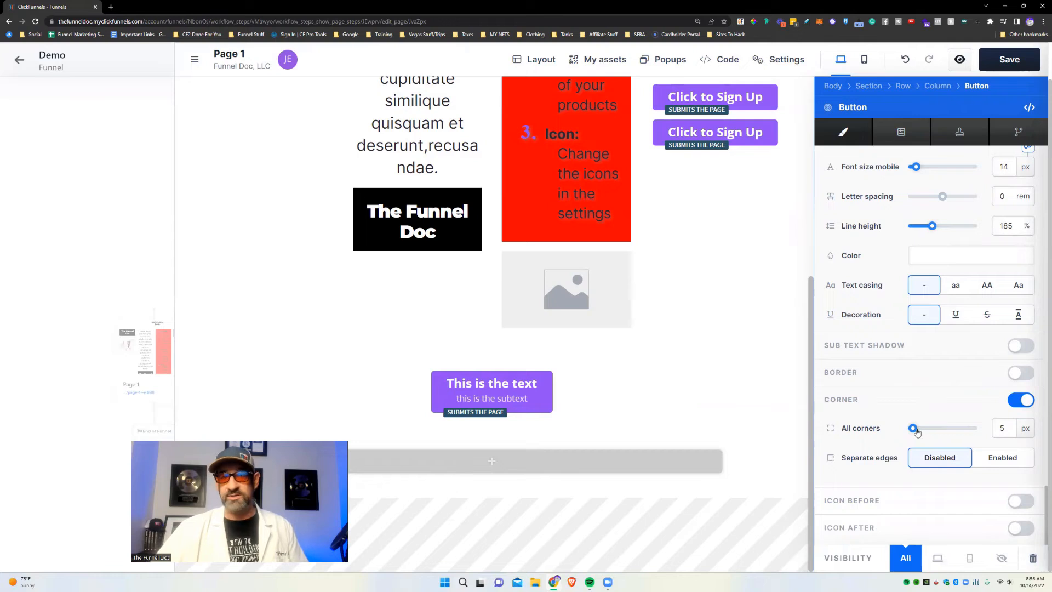
{"action": "left_click_drag", "start_coordinate": [914, 429], "coordinate": [926, 428]}
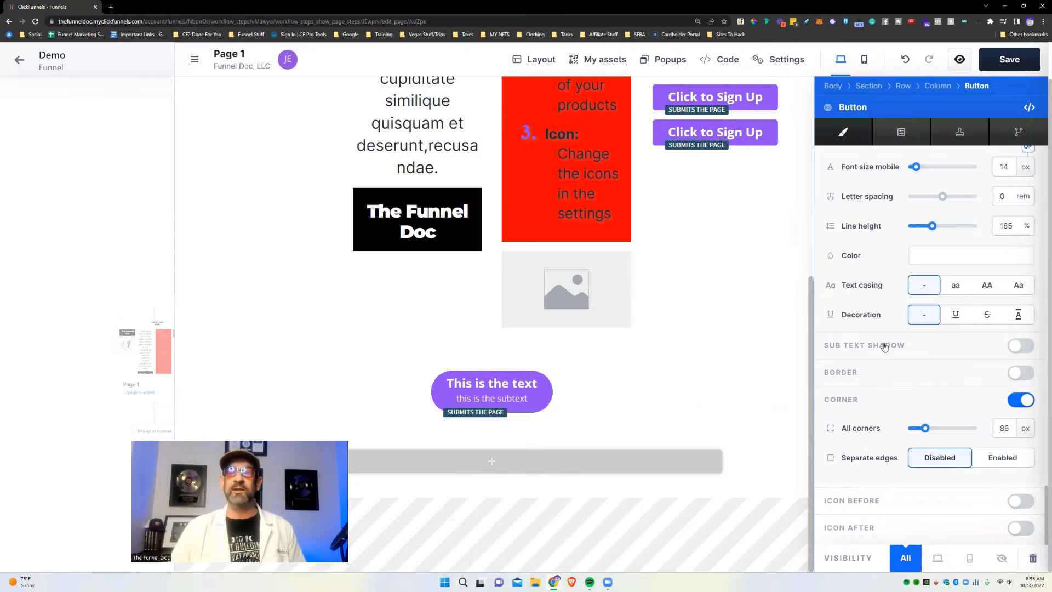
Enable separate edges for the button's corners and set the top left and top right radii to 0 px.
{"action": "left_click", "coordinate": [988, 458]}
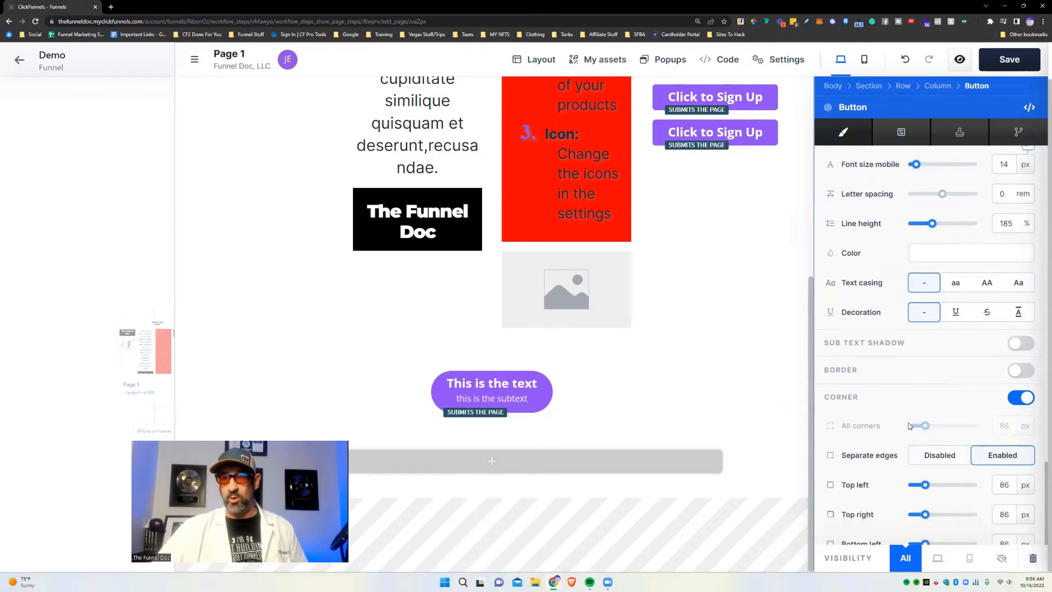
{"action": "scroll", "coordinate": [931, 361], "scroll_direction": "down", "scroll_amount": 2}
{"action": "left_click_drag", "start_coordinate": [919, 370], "coordinate": [894, 406]}
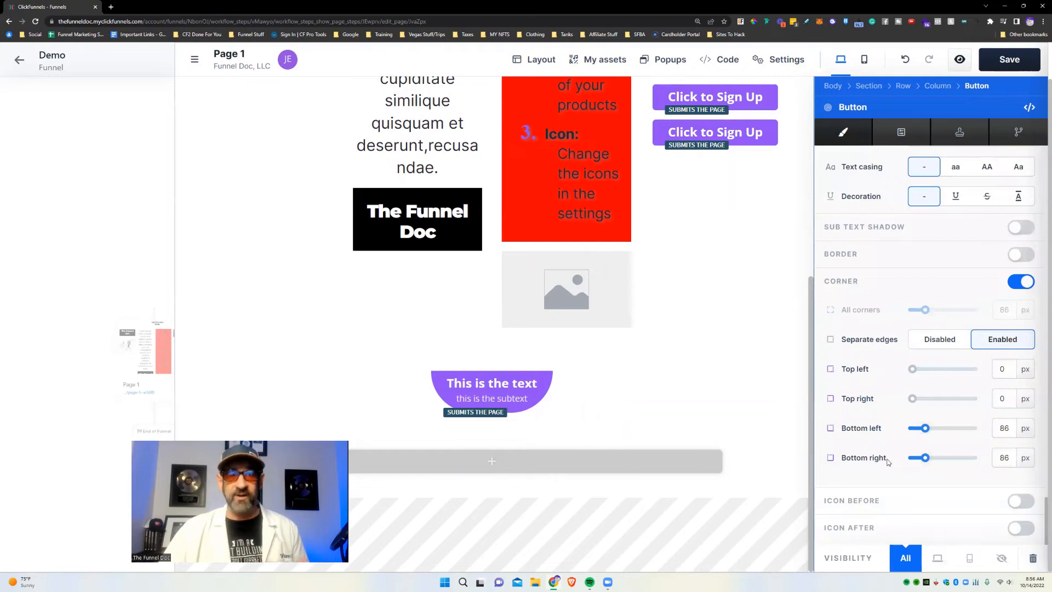
Discard the custom corner settings by returning the button to its shared style.
{"action": "scroll", "coordinate": [898, 455], "scroll_direction": "up", "scroll_amount": 5}
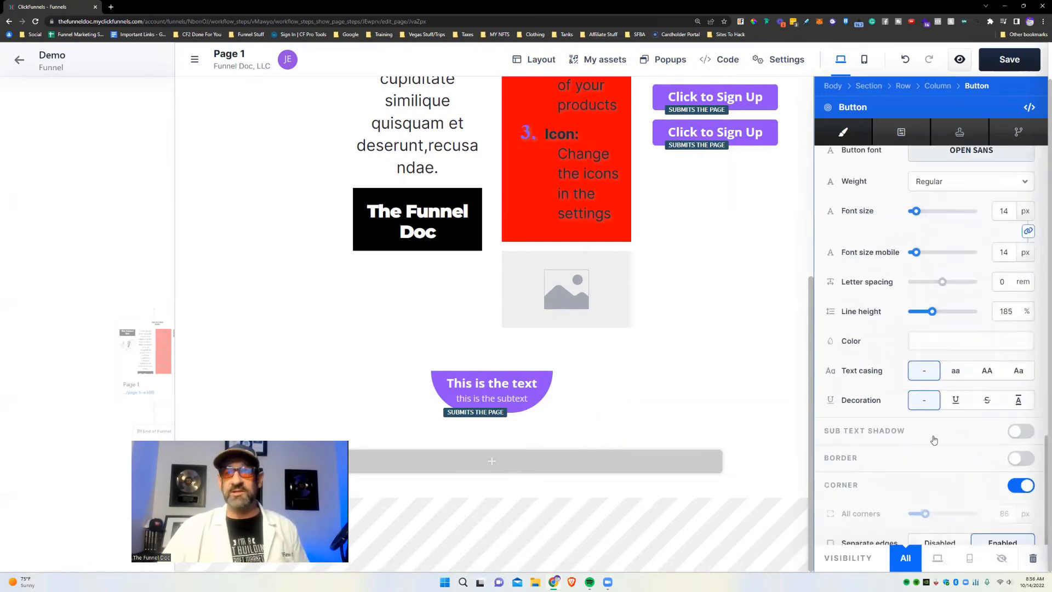
{"action": "scroll", "coordinate": [950, 480], "scroll_direction": "up", "scroll_amount": 2}
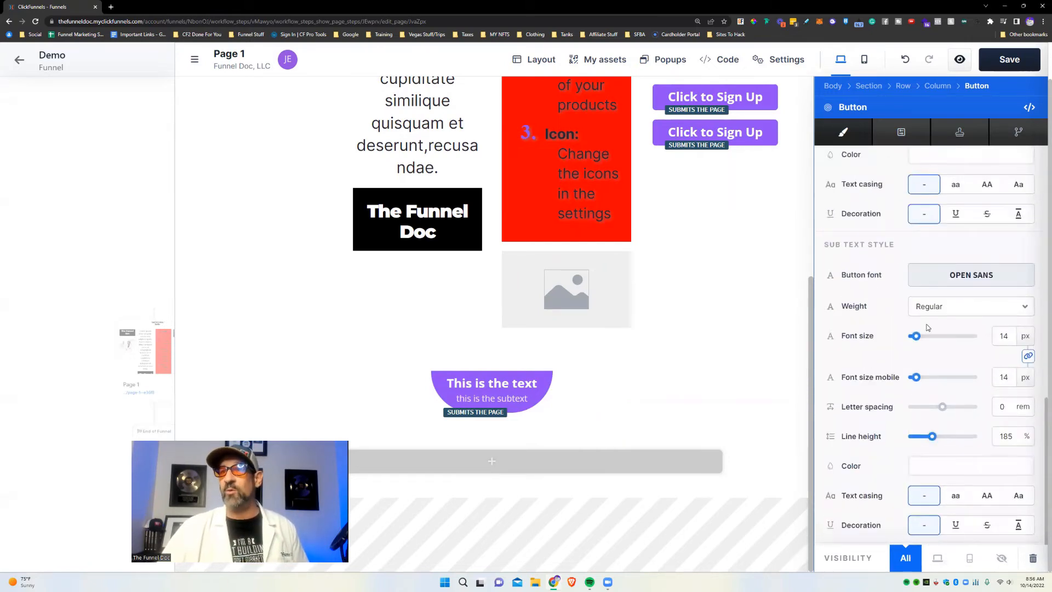
{"action": "scroll", "coordinate": [954, 274], "scroll_direction": "up", "scroll_amount": 15}
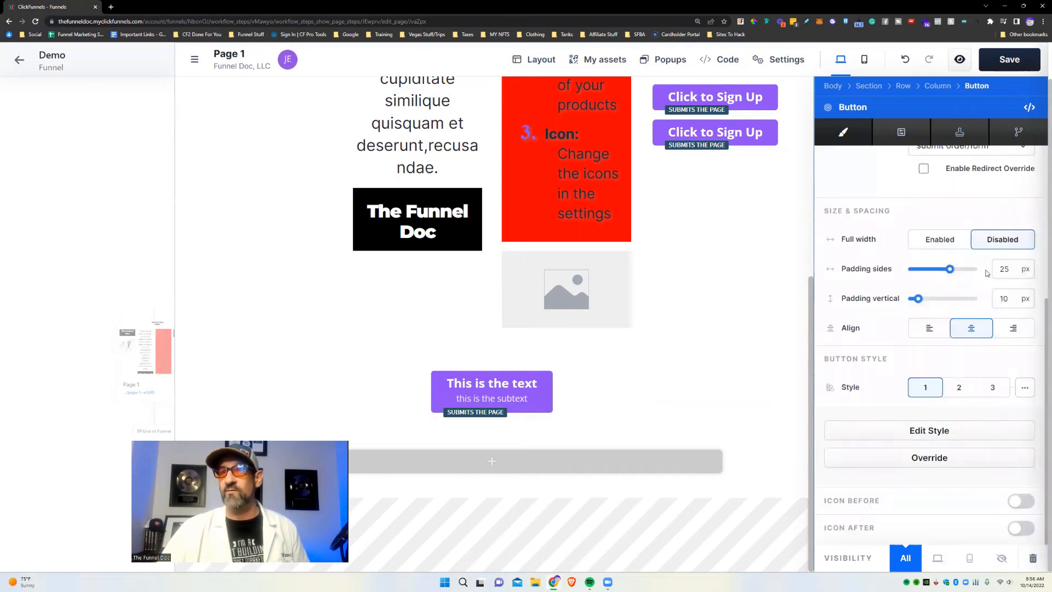
Enable full width for the lower row's button.
{"action": "scroll", "coordinate": [979, 259], "scroll_direction": "up", "scroll_amount": 2}
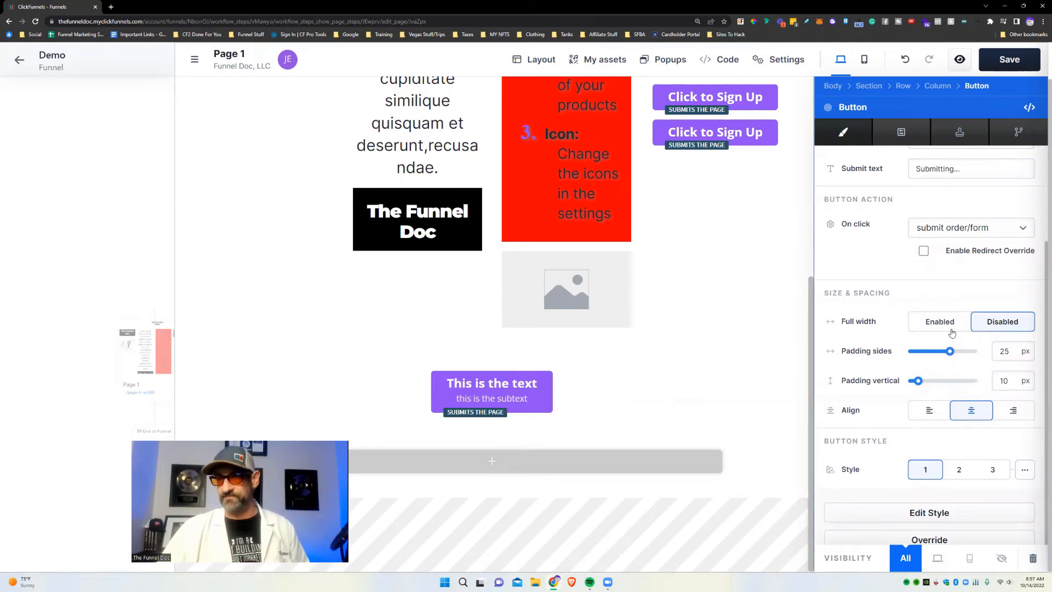
{"action": "scroll", "coordinate": [952, 332], "scroll_direction": "down", "scroll_amount": 2}
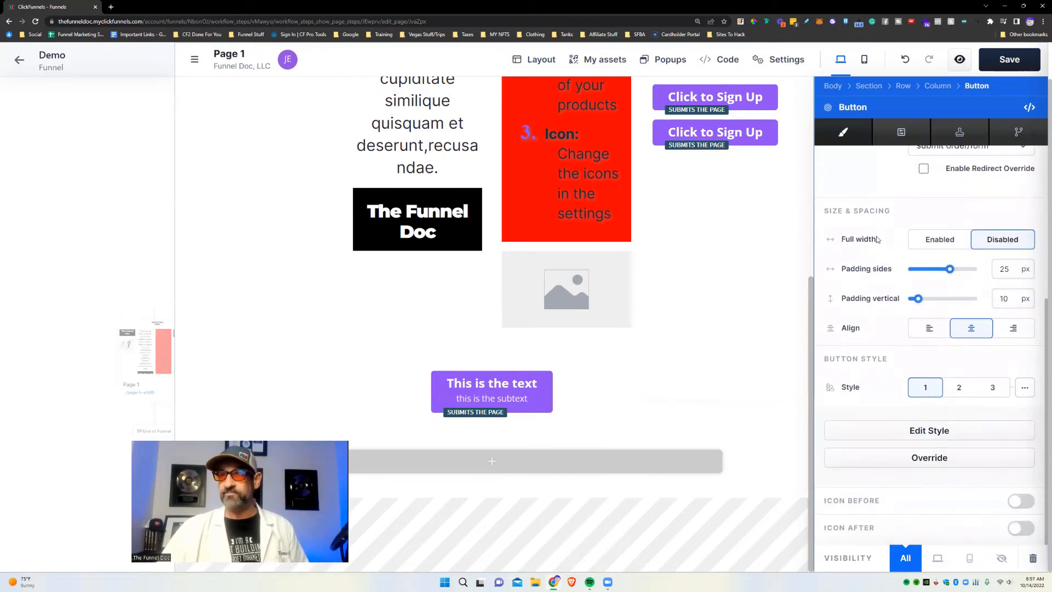
{"action": "left_click", "coordinate": [926, 239]}
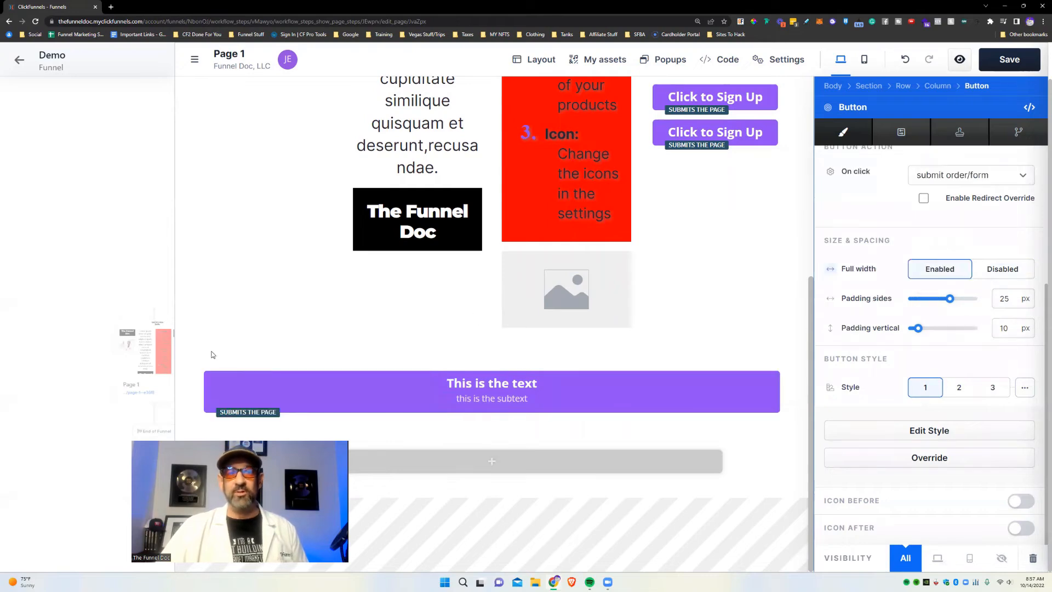
Open the lower row's settings, try side padding of 173 px, and set it to 0 px.
{"action": "left_click", "coordinate": [681, 435]}
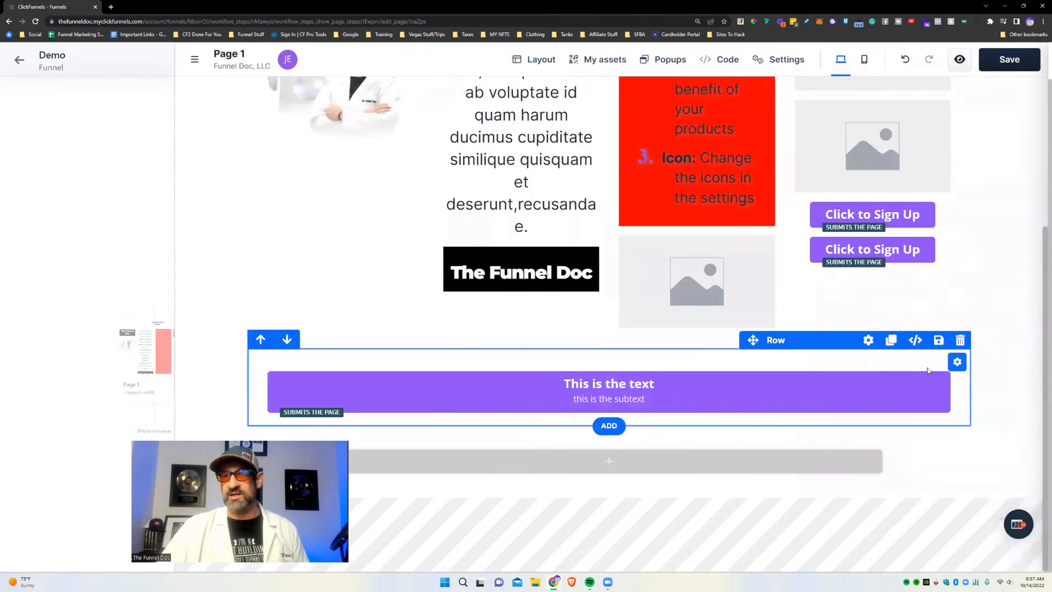
{"action": "left_click", "coordinate": [869, 340]}
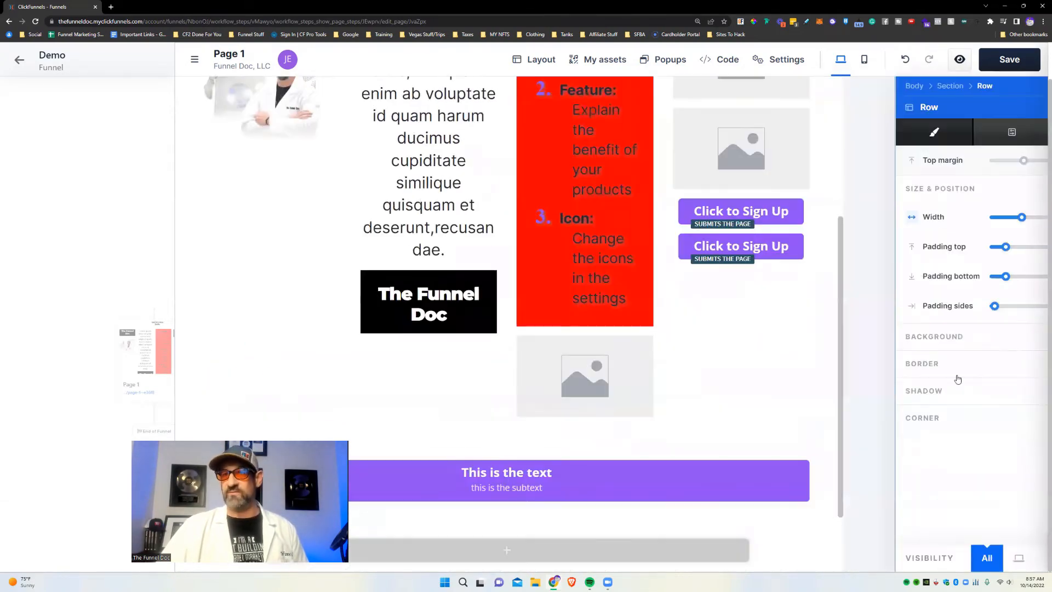
{"action": "left_click_drag", "start_coordinate": [914, 310], "coordinate": [922, 310]}
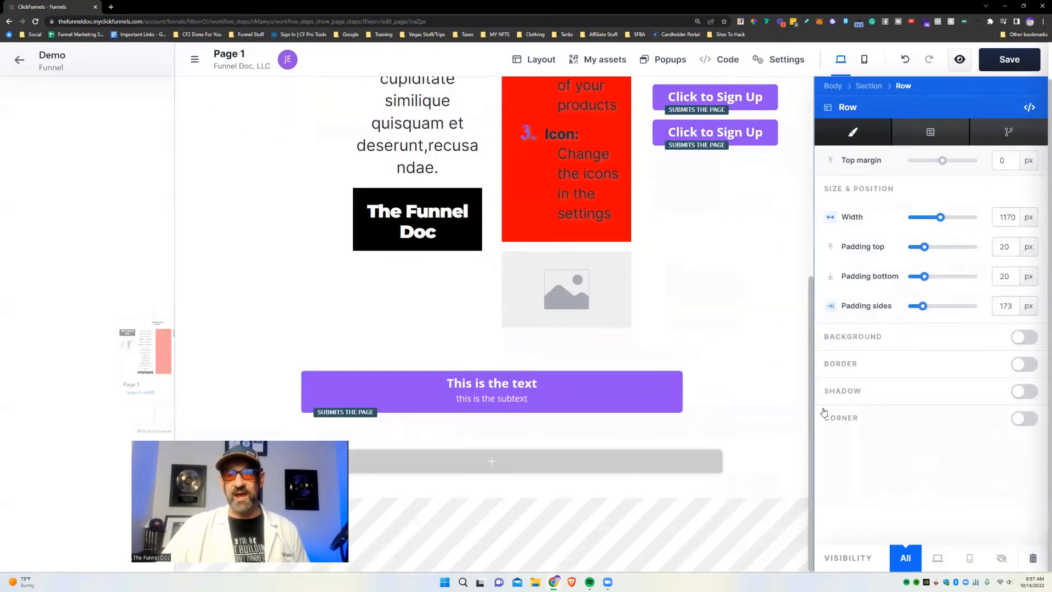
{"action": "left_click_drag", "start_coordinate": [922, 308], "coordinate": [886, 312]}
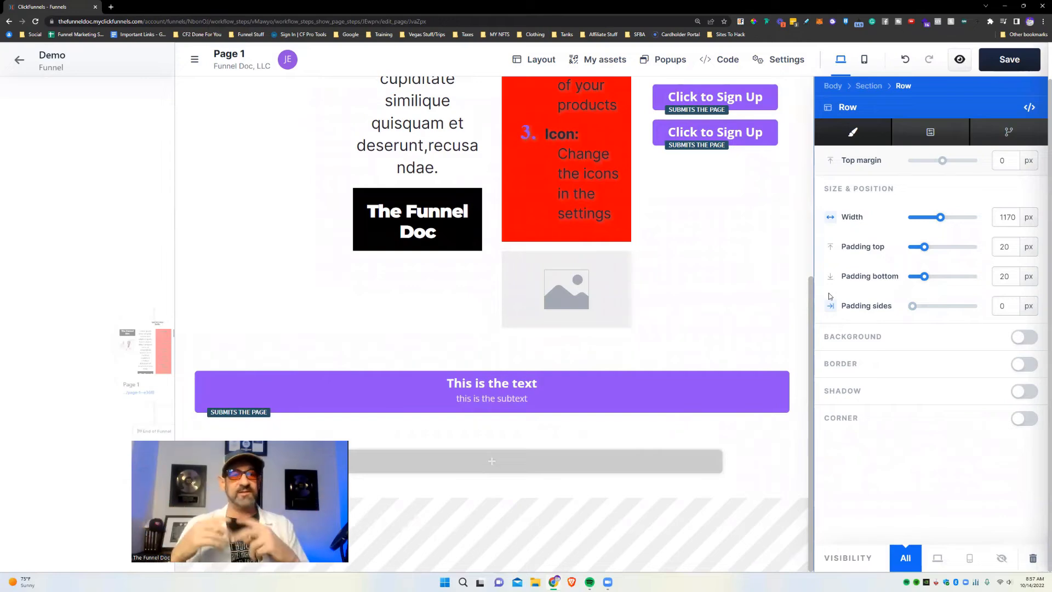
Set the lower row button's side padding to 23 px and its vertical padding to 38 px.
{"action": "left_click", "coordinate": [656, 327]}
{"action": "mouse_move", "coordinate": [842, 361]}
{"action": "left_click", "coordinate": [880, 361]}
{"action": "scroll", "coordinate": [1011, 378], "scroll_direction": "down", "scroll_amount": 4}
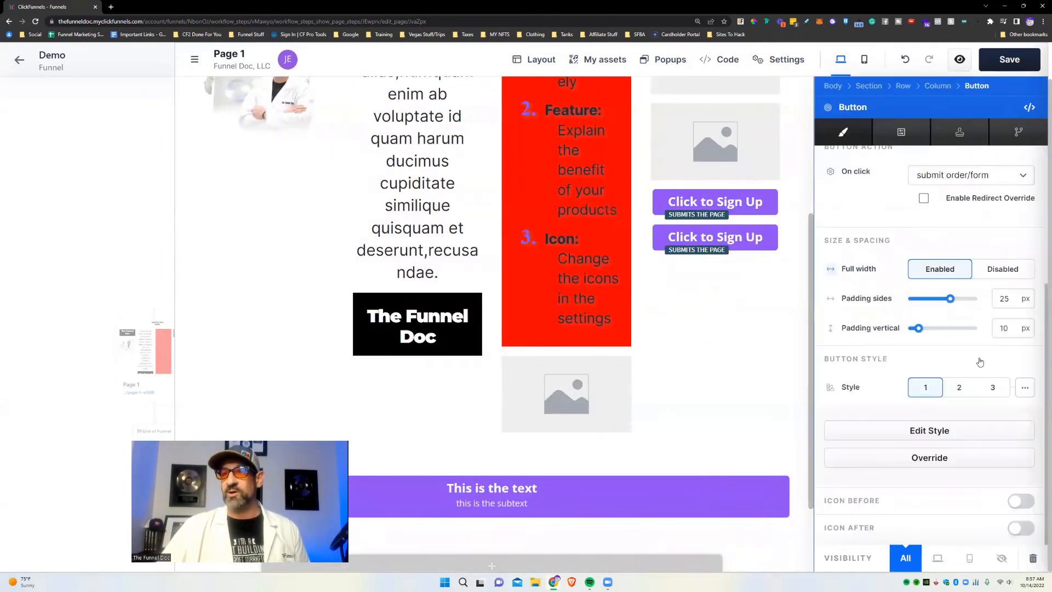
{"action": "left_click_drag", "start_coordinate": [953, 305], "coordinate": [935, 329]}
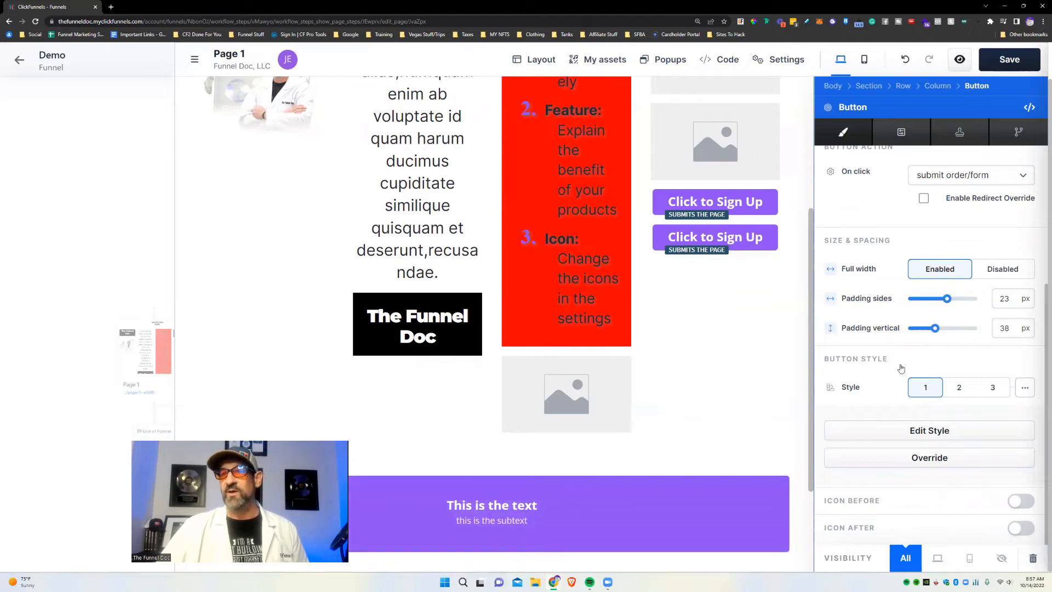
Try button styles 2 and 3 on the lower row's button and return it to style 1.
{"action": "left_click", "coordinate": [957, 387]}
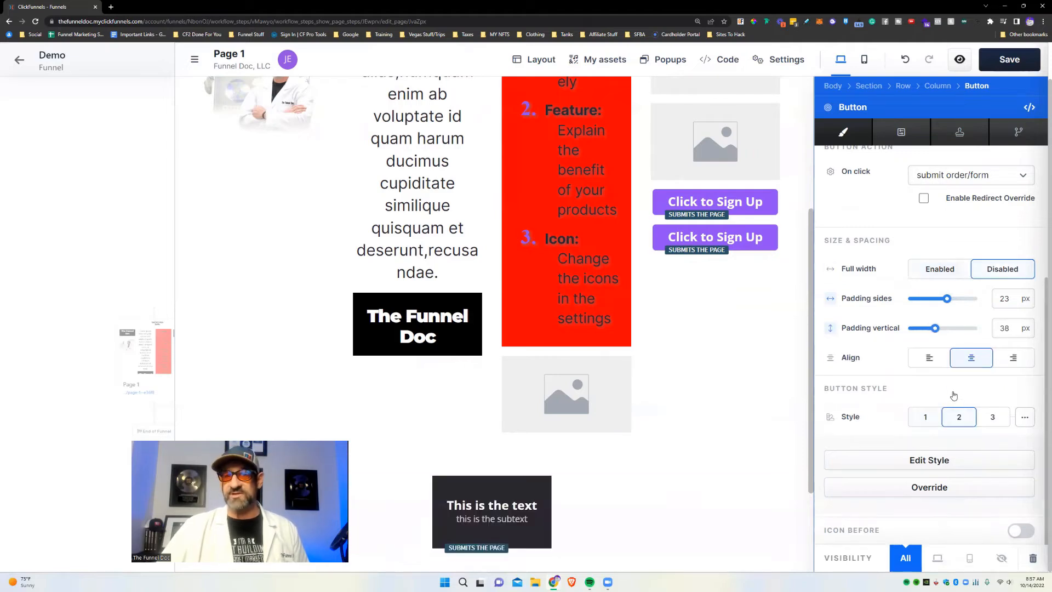
{"action": "left_click", "coordinate": [993, 418]}
{"action": "left_click", "coordinate": [959, 417]}
{"action": "left_click", "coordinate": [925, 417]}
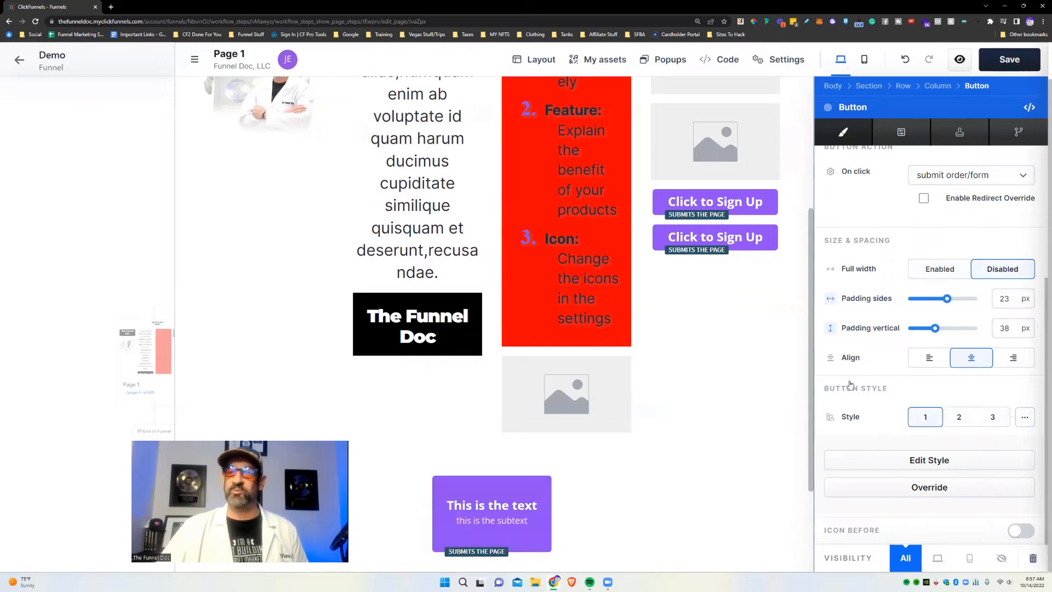
{"action": "scroll", "coordinate": [939, 482], "scroll_direction": "down", "scroll_amount": 1}
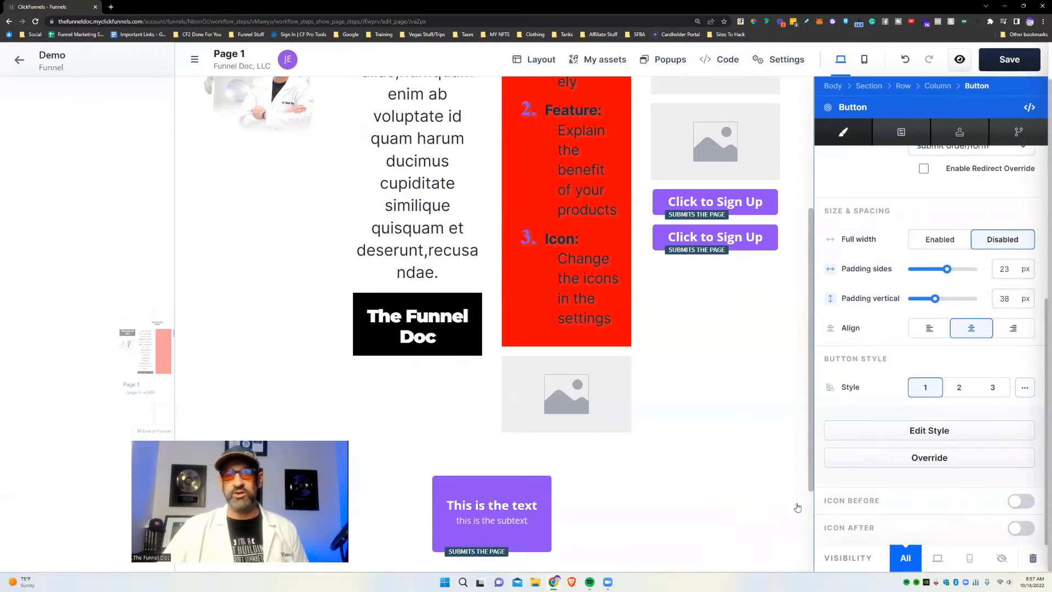
Enable an icon before the button text and choose the Airbnb icon (fab fa-airbnb).
{"action": "left_click", "coordinate": [1016, 501]}
{"action": "left_click", "coordinate": [953, 528]}
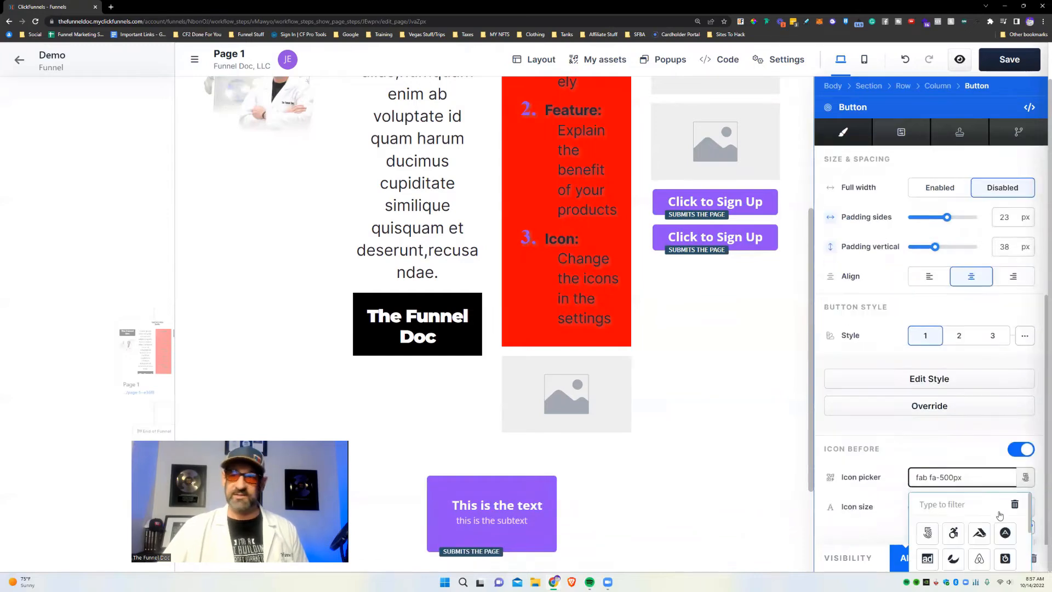
{"action": "left_click", "coordinate": [980, 272]}
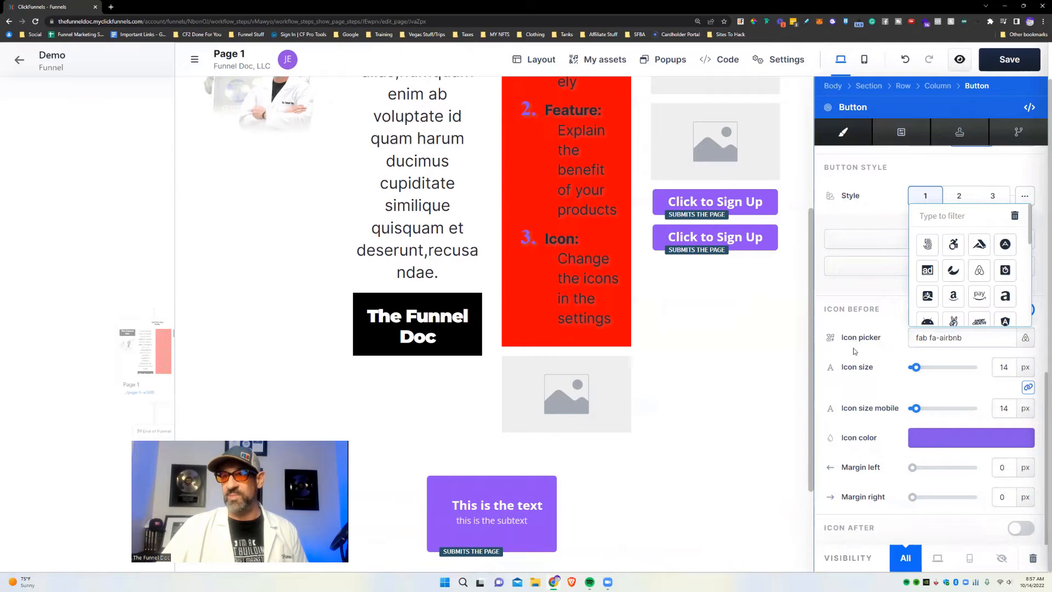
Set the button icon's color to black (000000) and its size to 40 px, separate from the mobile size.
{"action": "left_click", "coordinate": [985, 438]}
{"action": "left_click_drag", "start_coordinate": [883, 395], "coordinate": [686, 540]}
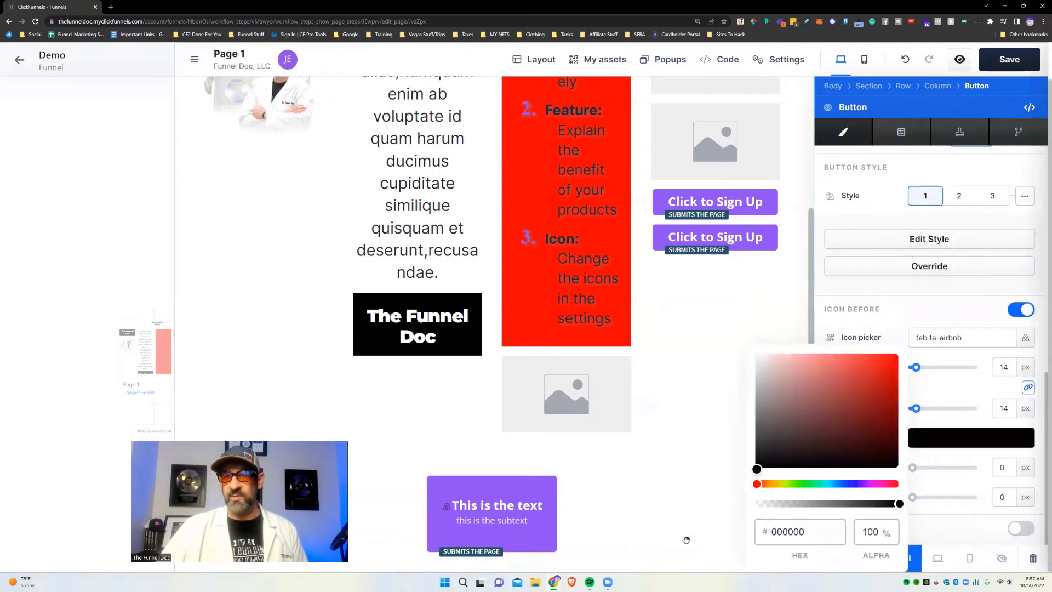
{"action": "left_click_drag", "start_coordinate": [870, 311], "coordinate": [878, 320]}
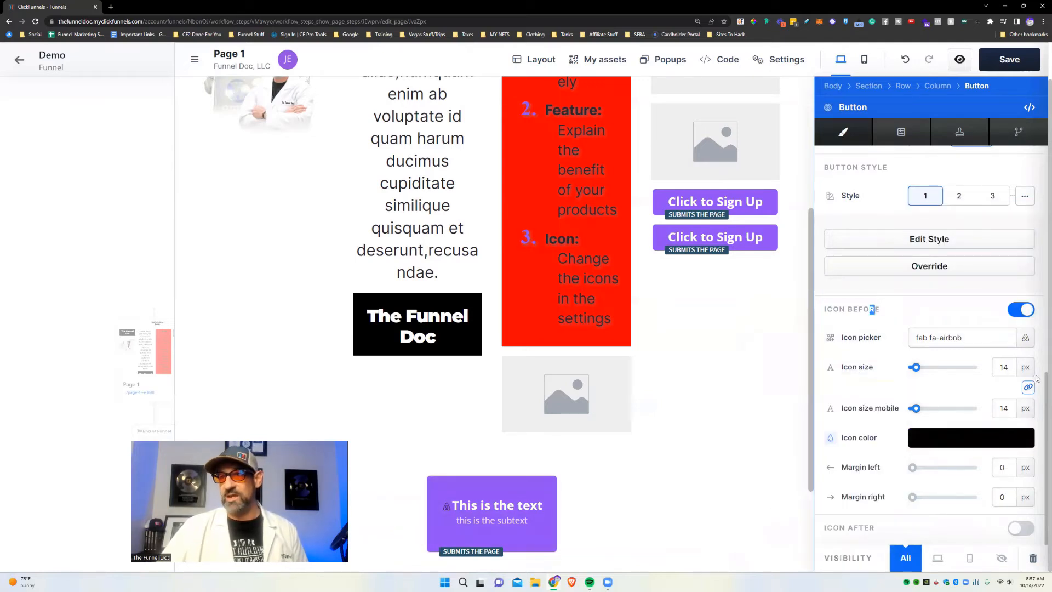
{"action": "left_click_drag", "start_coordinate": [916, 368], "coordinate": [942, 367]}
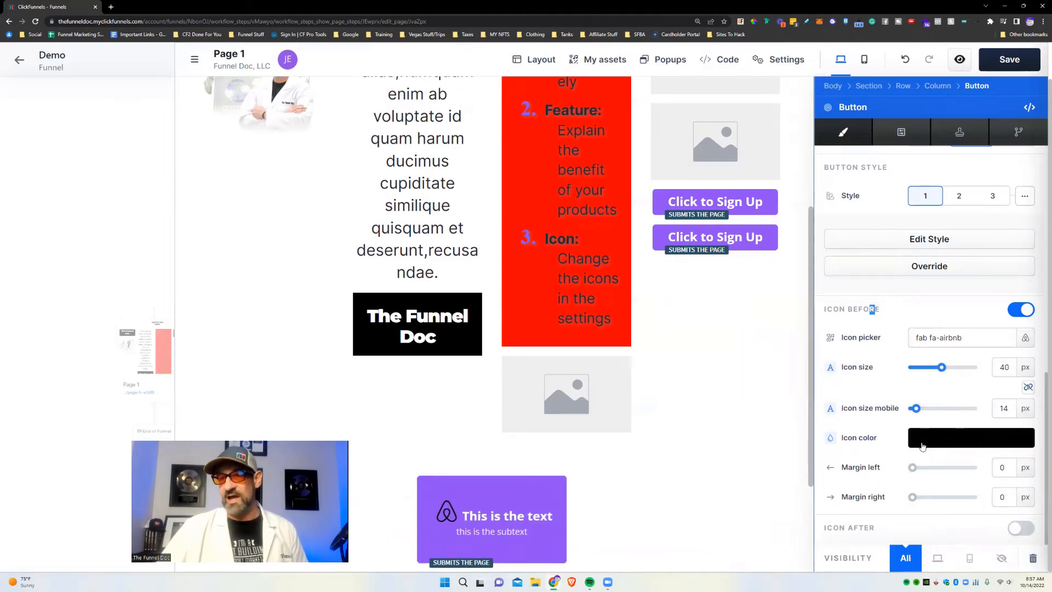
Delete the lower row's button and add a Select Box element in its place.
{"action": "left_click", "coordinate": [728, 422]}
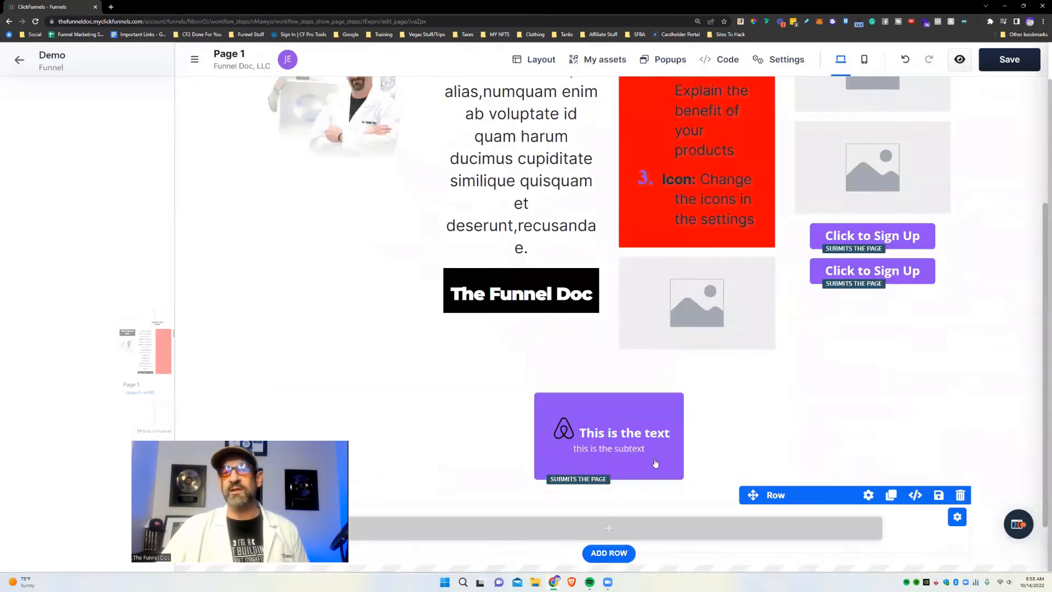
{"action": "left_click", "coordinate": [944, 382]}
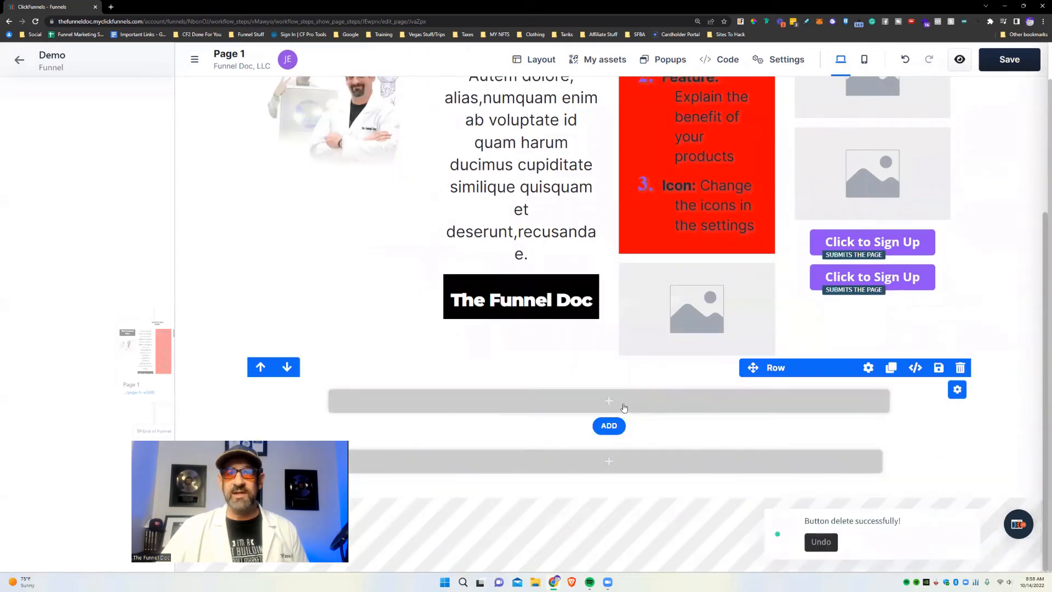
{"action": "left_click", "coordinate": [623, 408]}
{"action": "scroll", "coordinate": [802, 321], "scroll_direction": "down", "scroll_amount": 5}
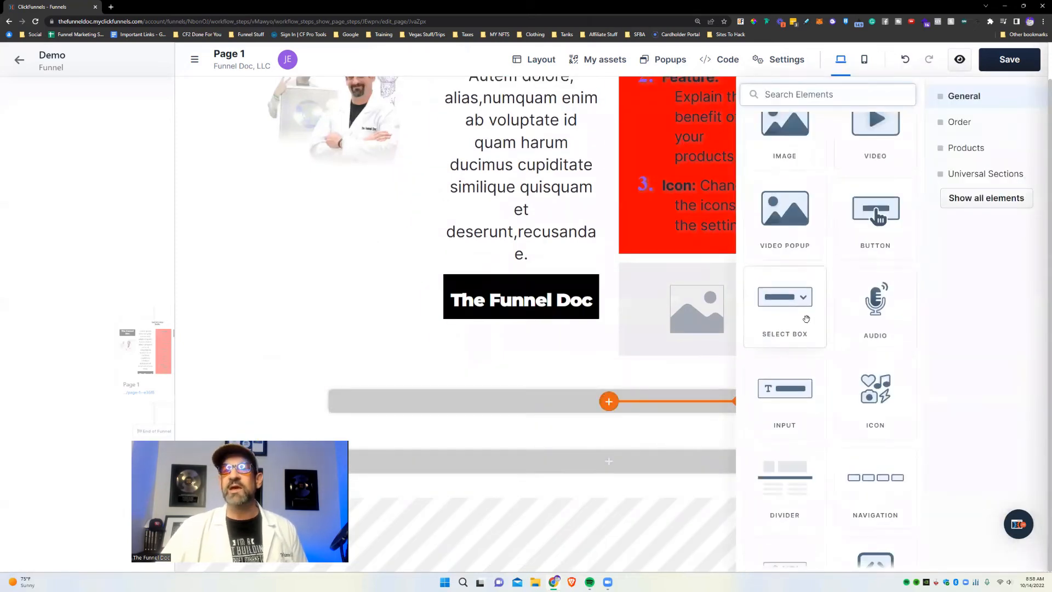
{"action": "left_click", "coordinate": [803, 321]}
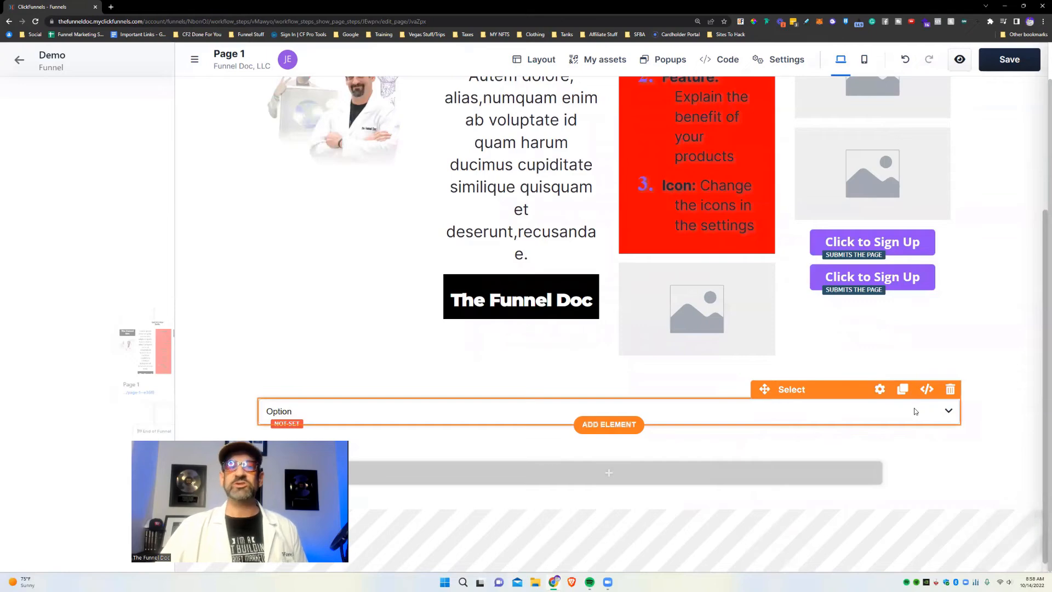
Set the select box's input type to Custom options and add two more blank options.
{"action": "left_click", "coordinate": [914, 411]}
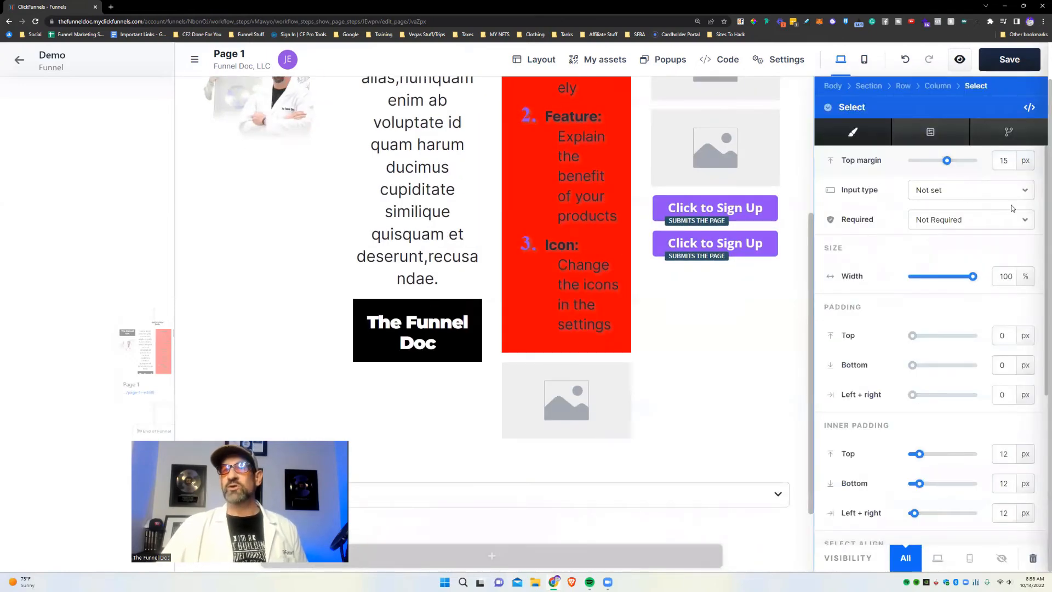
{"action": "left_click", "coordinate": [941, 194]}
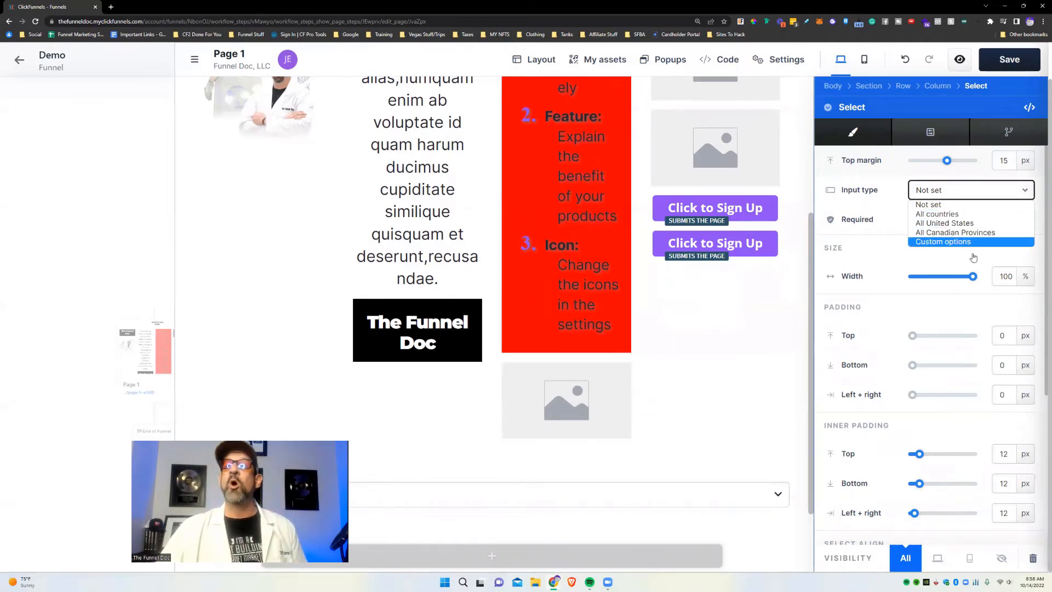
{"action": "left_click", "coordinate": [951, 244]}
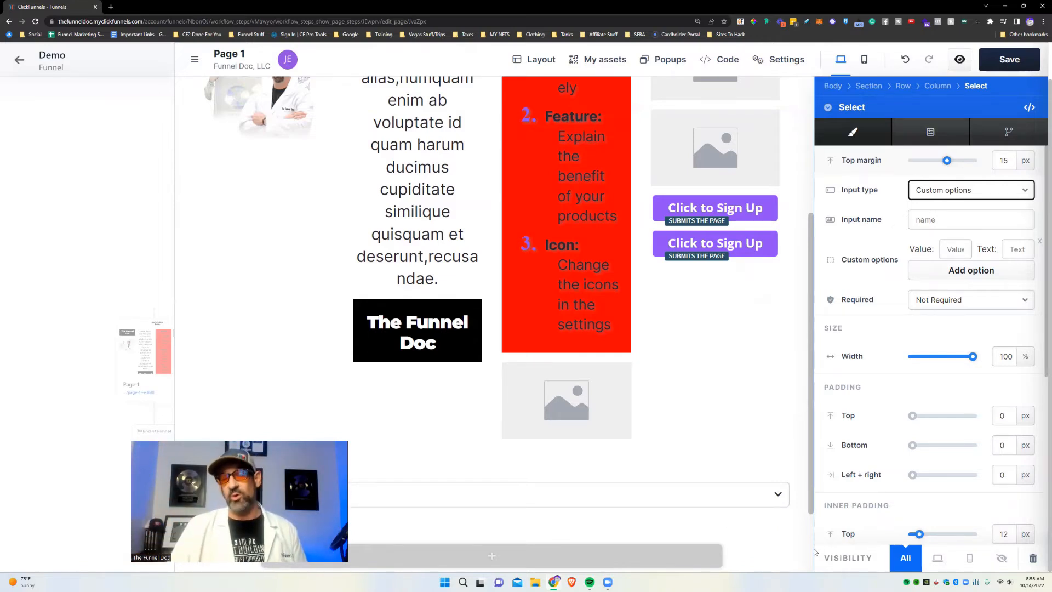
{"action": "left_click", "coordinate": [985, 274]}
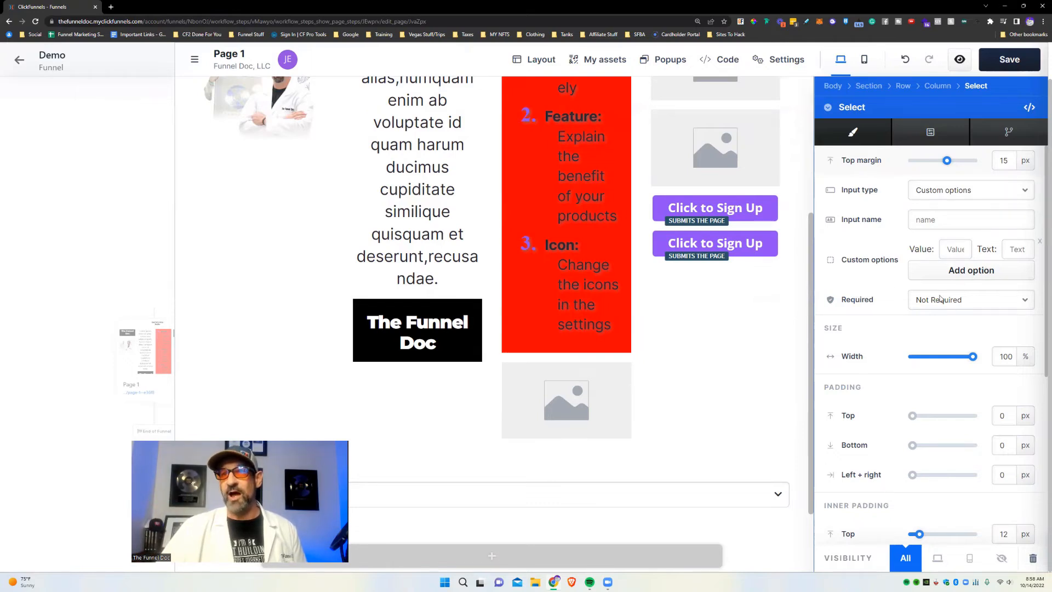
Review the select box's required and padding settings and try its width, returning it to 100%.
{"action": "left_click", "coordinate": [965, 301]}
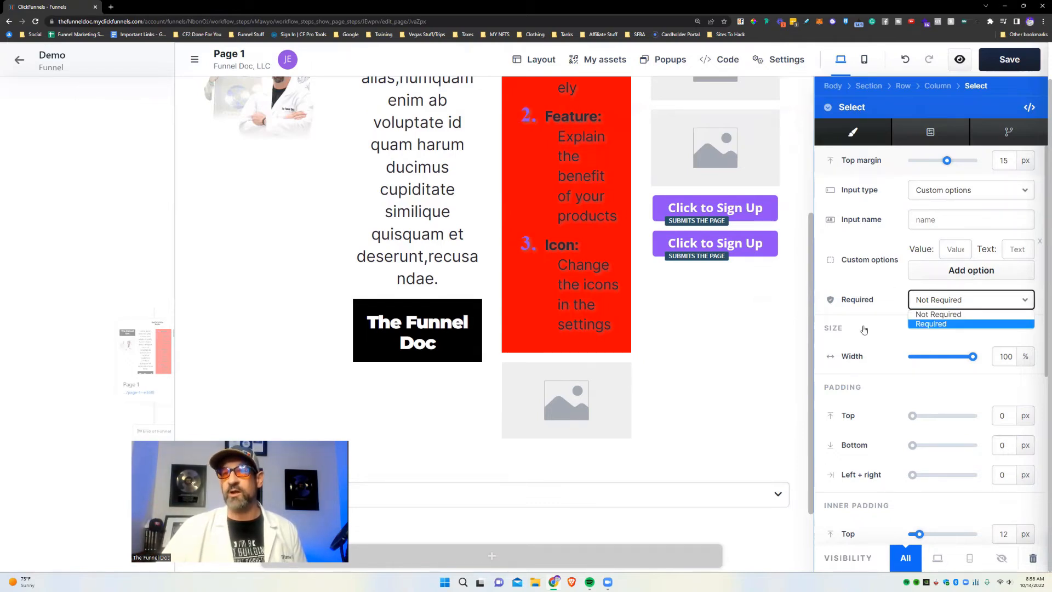
{"action": "scroll", "coordinate": [865, 329], "scroll_direction": "down", "scroll_amount": 3}
{"action": "mouse_move", "coordinate": [973, 195]}
{"action": "left_mouse_down"}
{"action": "mouse_move", "coordinate": [932, 193]}
{"action": "mouse_move", "coordinate": [975, 189]}
{"action": "left_mouse_up"}
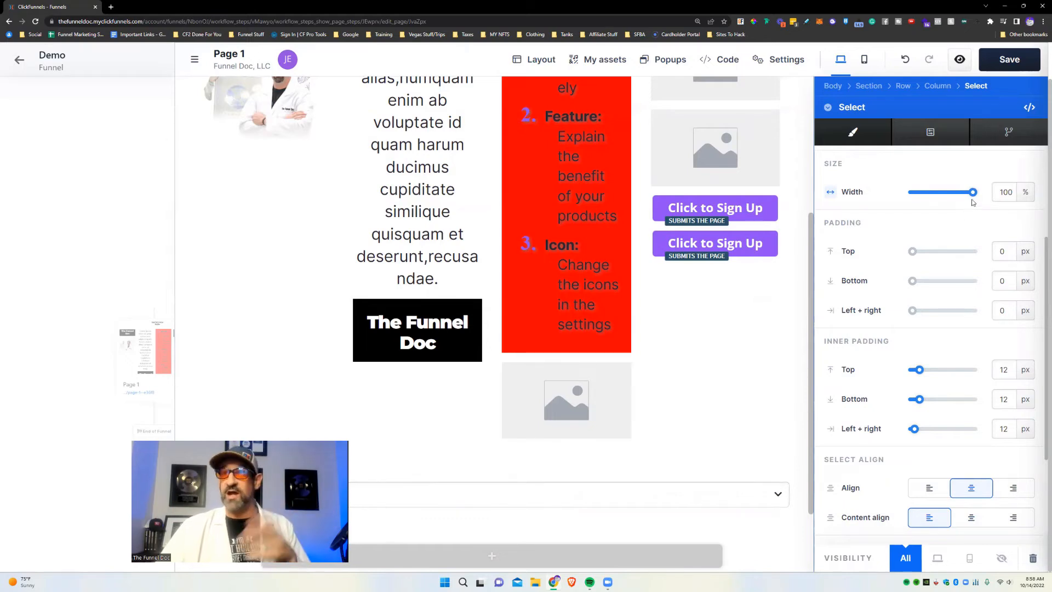
{"action": "mouse_move", "coordinate": [973, 196]}
{"action": "left_mouse_down"}
{"action": "mouse_move", "coordinate": [950, 199]}
{"action": "mouse_move", "coordinate": [978, 197]}
{"action": "left_mouse_up"}
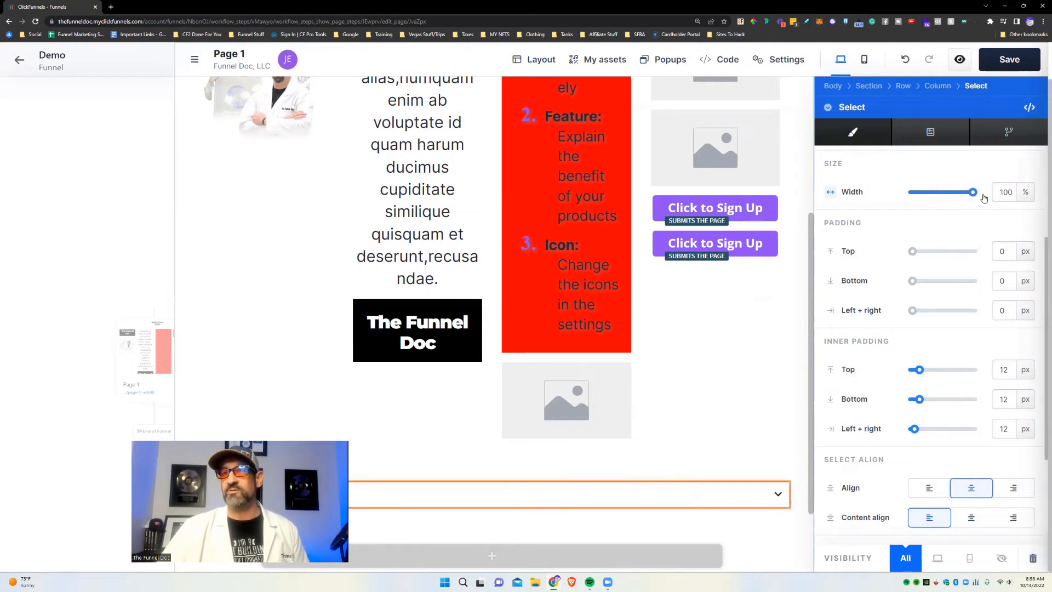
{"action": "scroll", "coordinate": [920, 197], "scroll_direction": "down", "scroll_amount": 3}
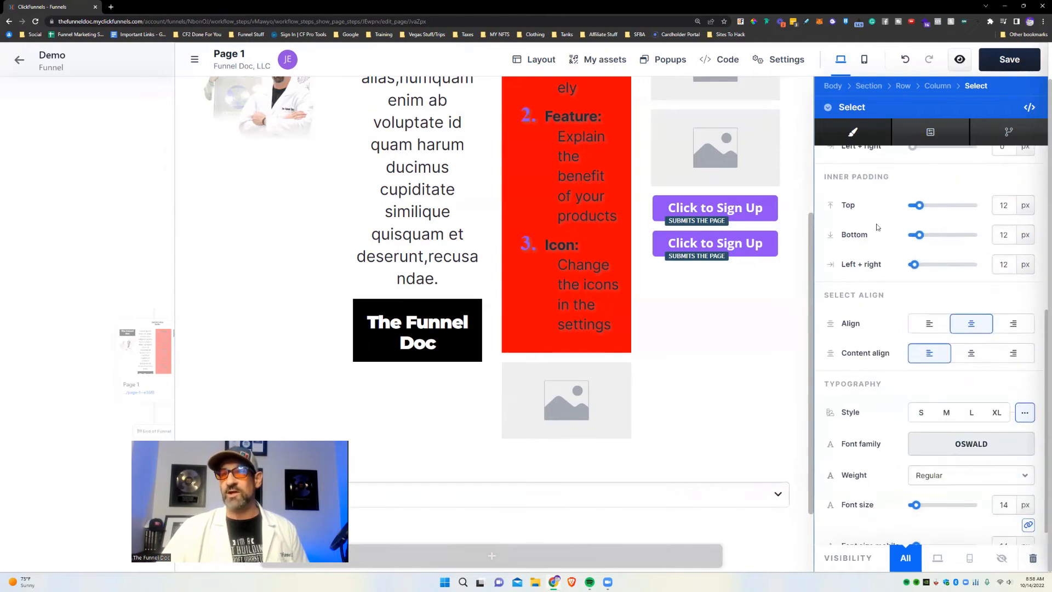
{"action": "scroll", "coordinate": [980, 237], "scroll_direction": "down", "scroll_amount": 2}
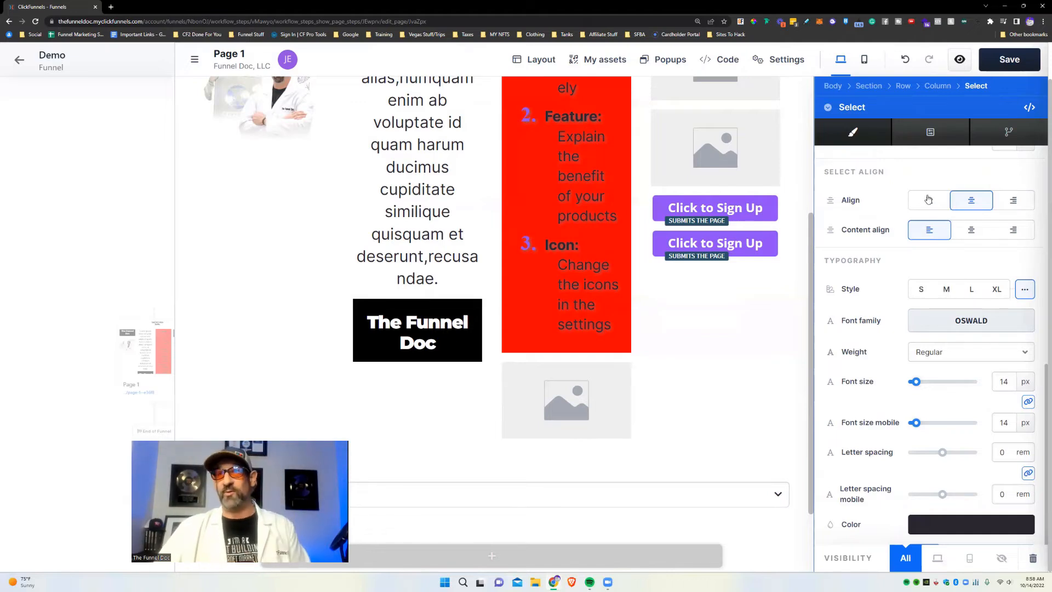
Try right and left alignment for the select box, return it to center, and apply typography style S.
{"action": "left_click", "coordinate": [1011, 200]}
{"action": "left_click", "coordinate": [929, 201]}
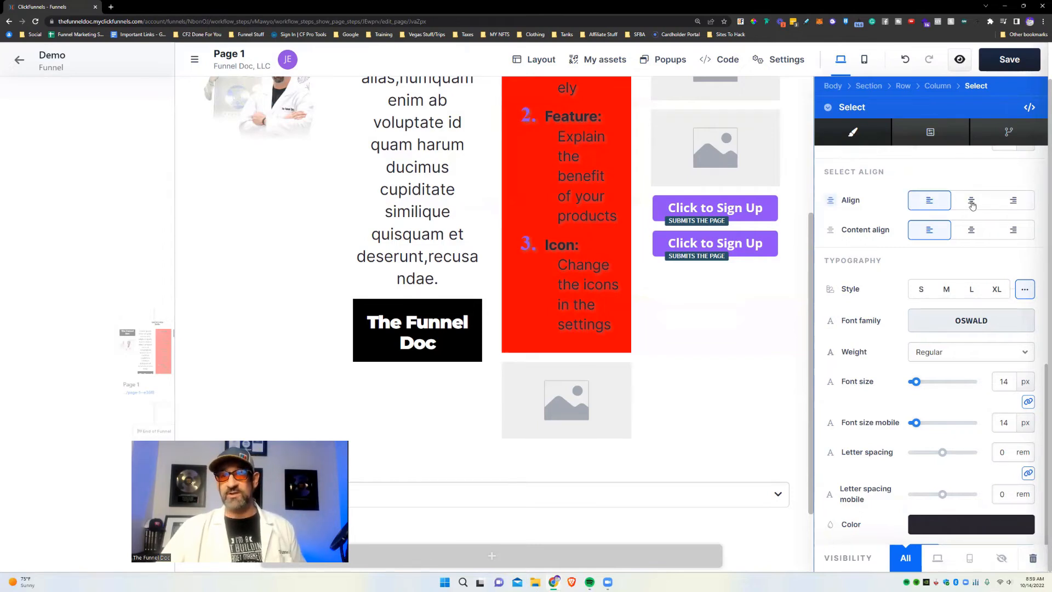
{"action": "scroll", "coordinate": [971, 207], "scroll_direction": "down", "scroll_amount": 3}
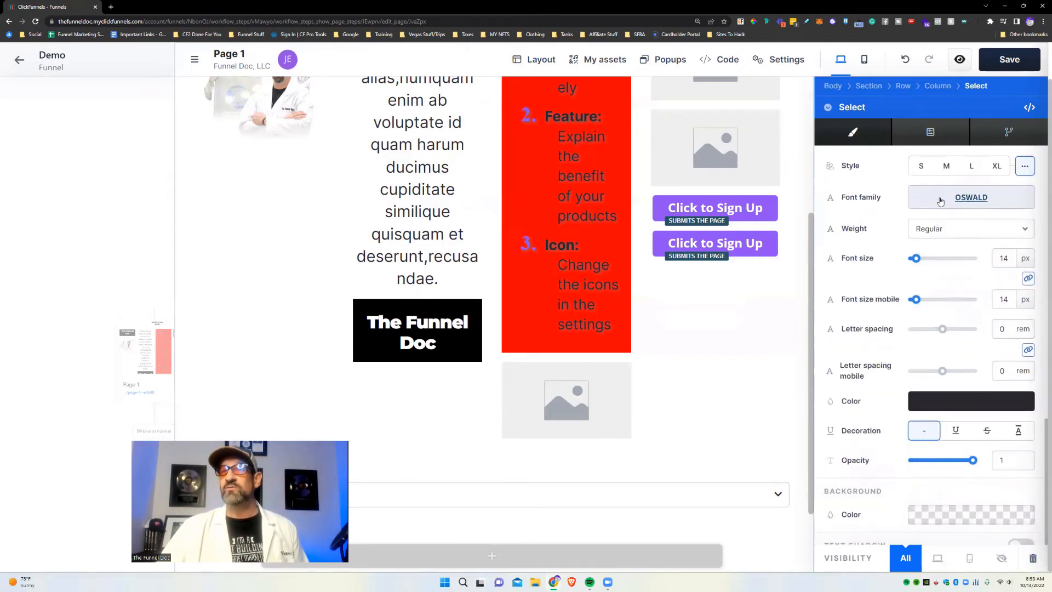
{"action": "scroll", "coordinate": [921, 212], "scroll_direction": "up", "scroll_amount": 1}
{"action": "left_click", "coordinate": [921, 208]}
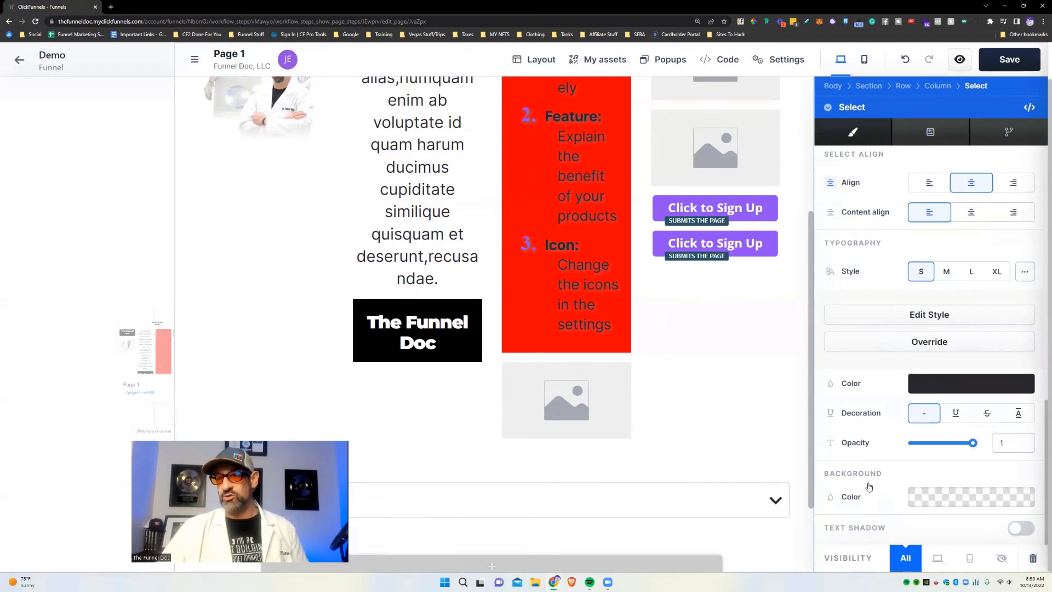
Set the select box's background color to bright red.
{"action": "left_click", "coordinate": [944, 497]}
{"action": "left_click", "coordinate": [867, 428]}
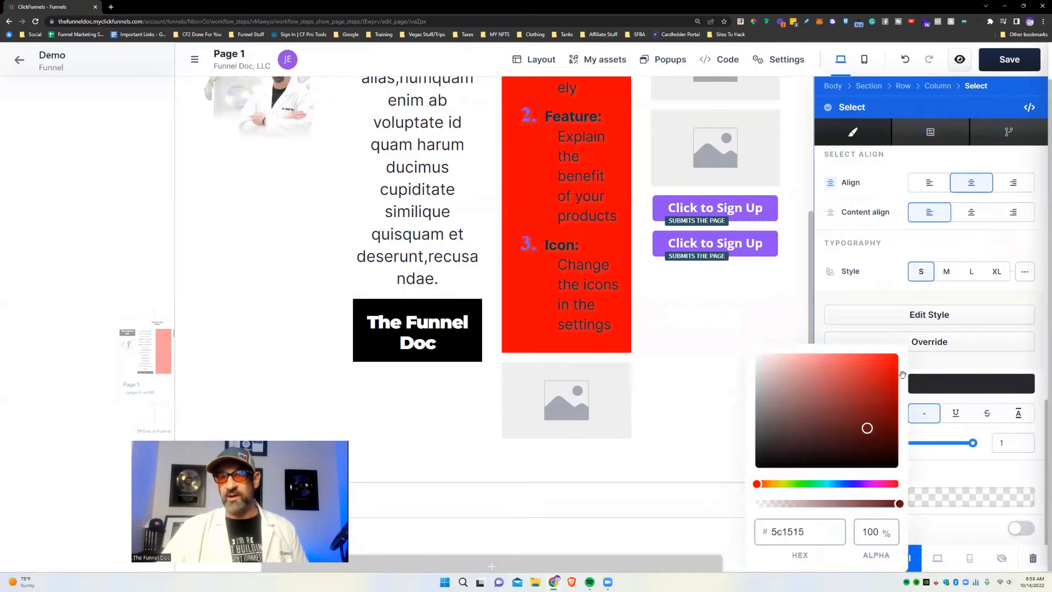
{"action": "left_click", "coordinate": [707, 431]}
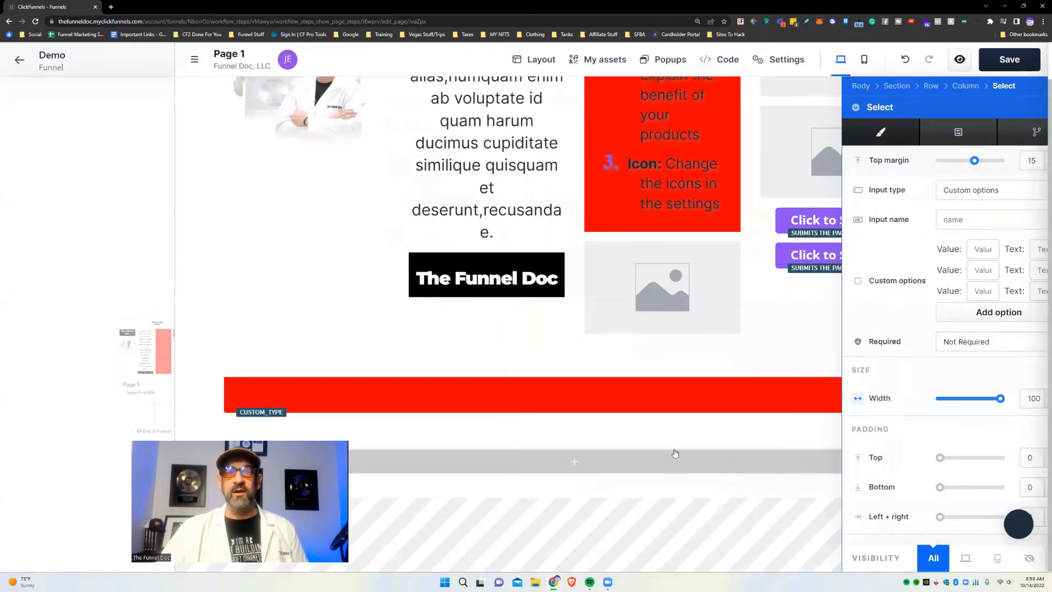
Review the select box's inner padding, alignment, typography and background settings.
{"action": "left_click", "coordinate": [794, 384]}
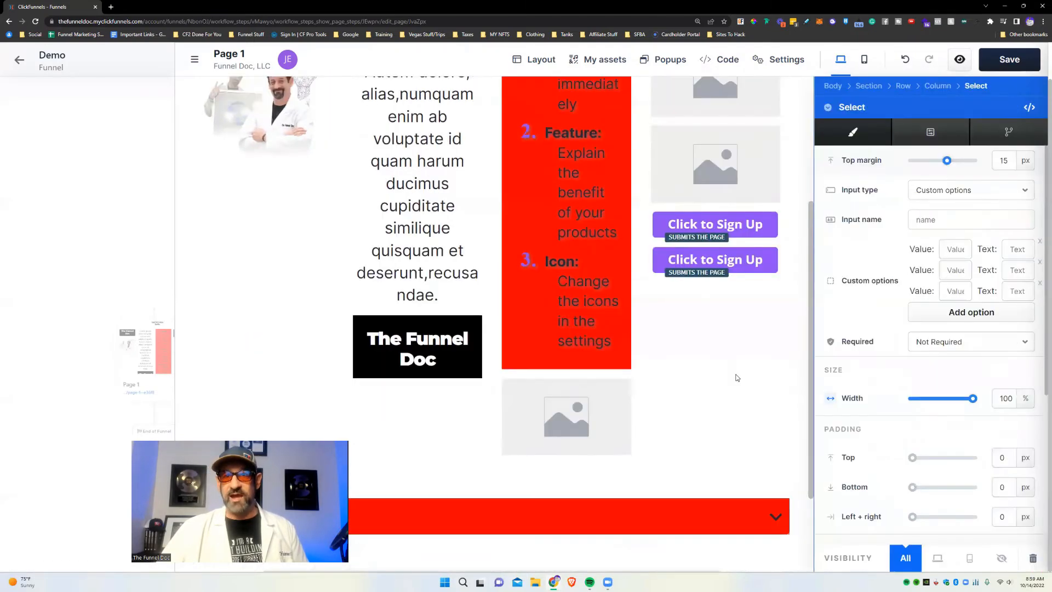
{"action": "left_click", "coordinate": [805, 362]}
{"action": "mouse_move", "coordinate": [938, 404]}
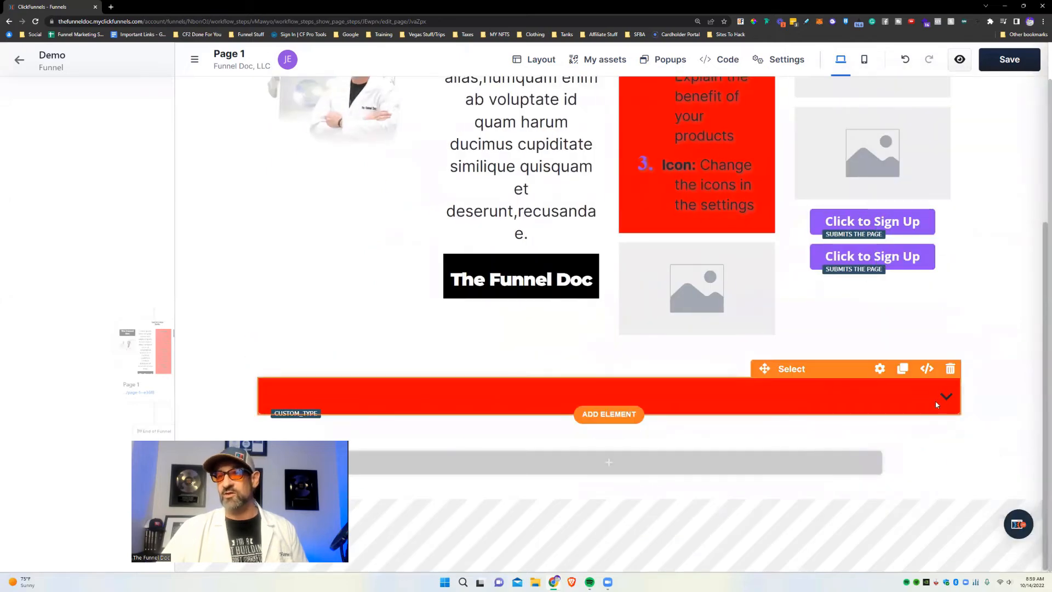
{"action": "left_click", "coordinate": [880, 368]}
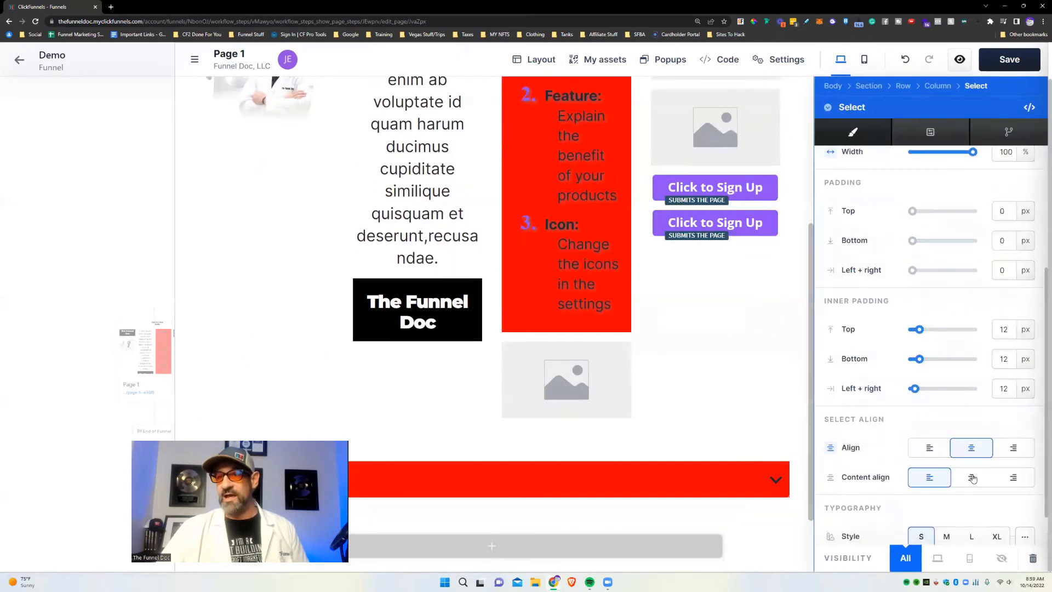
{"action": "scroll", "coordinate": [989, 471], "scroll_direction": "down", "scroll_amount": 5}
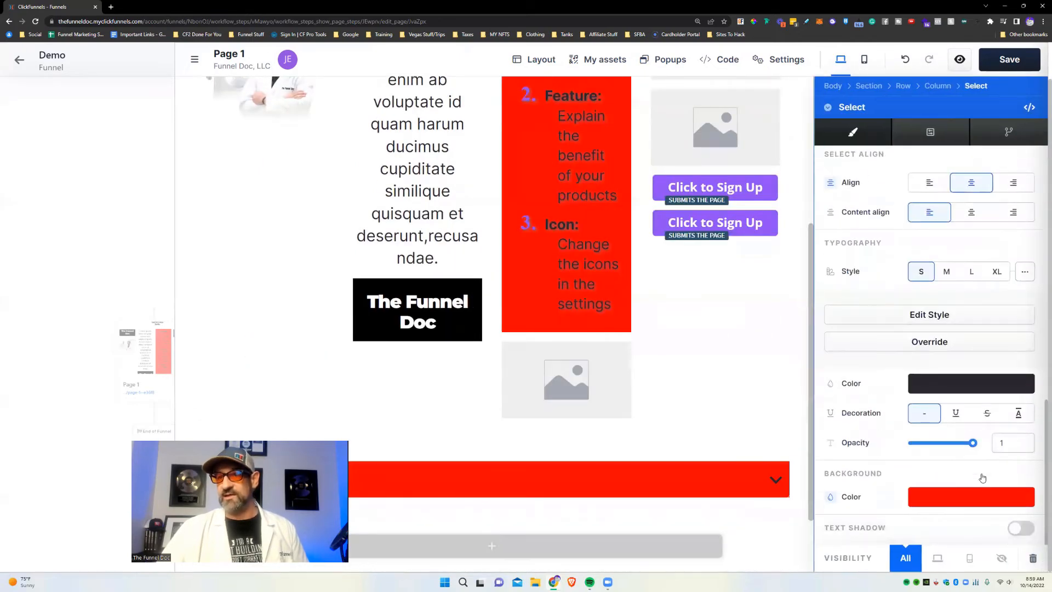
{"action": "left_click", "coordinate": [722, 390]}
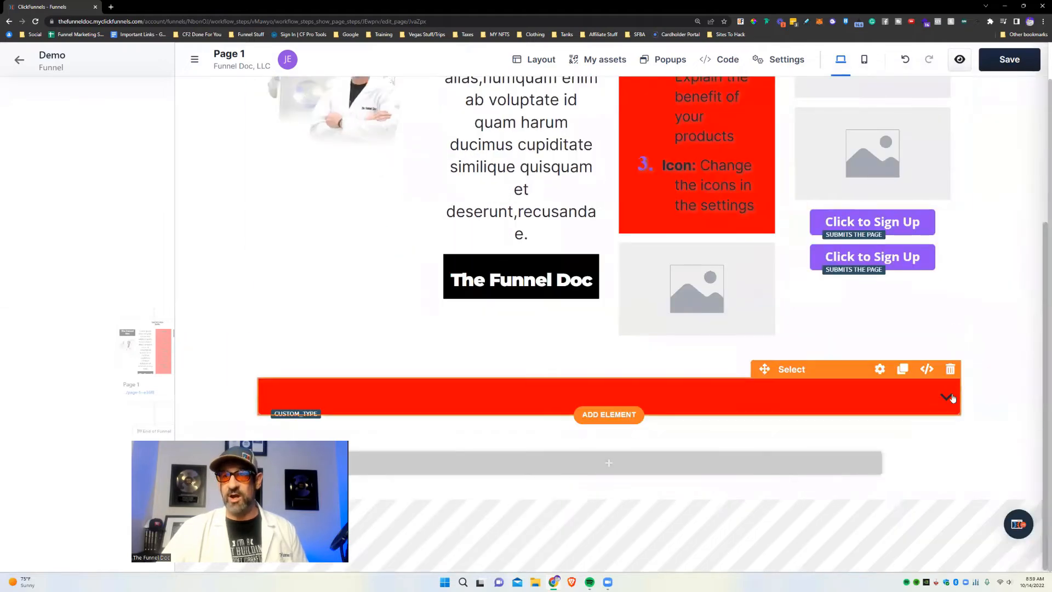
Set the select box's input type to All countries and save the page.
{"action": "left_click", "coordinate": [952, 397]}
{"action": "left_click", "coordinate": [960, 192]}
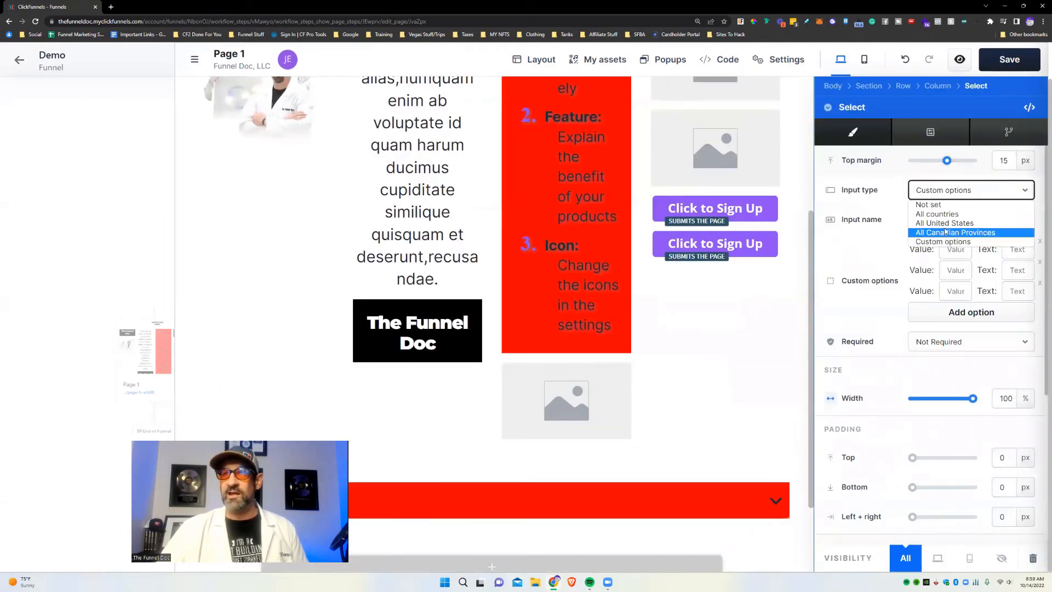
{"action": "left_click", "coordinate": [950, 215]}
{"action": "left_click", "coordinate": [1004, 60]}
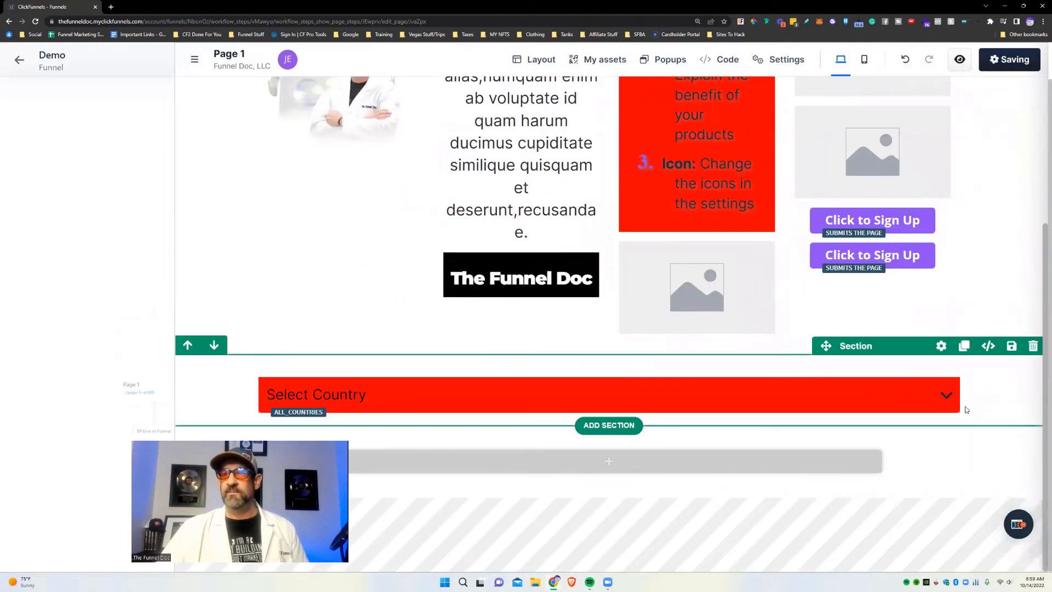
Preview the page, browse the select box's full country list, and close the preview.
{"action": "left_click", "coordinate": [932, 397]}
{"action": "left_click", "coordinate": [959, 59]}
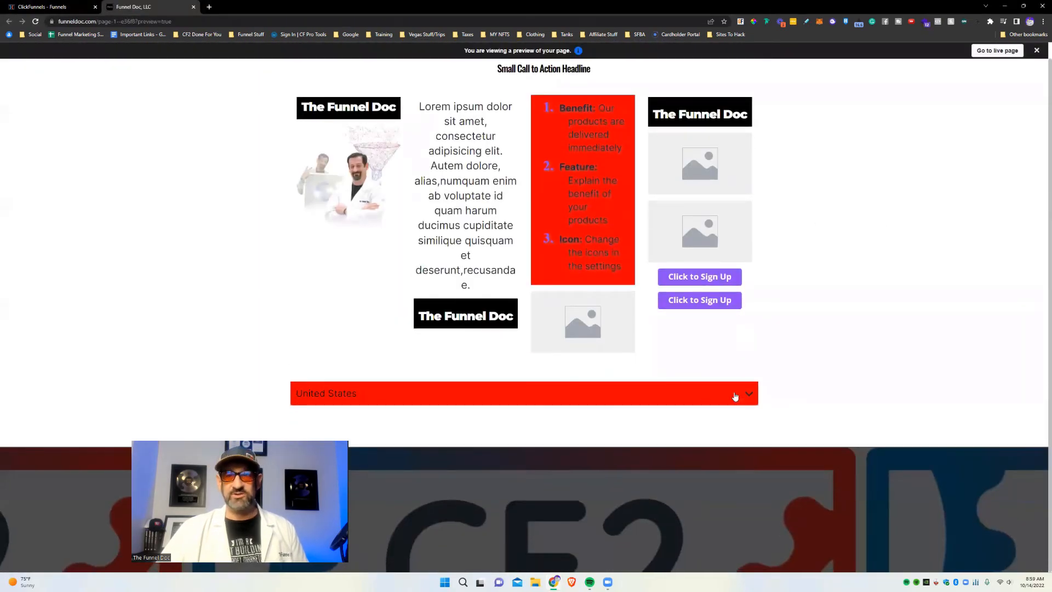
{"action": "left_click", "coordinate": [745, 396]}
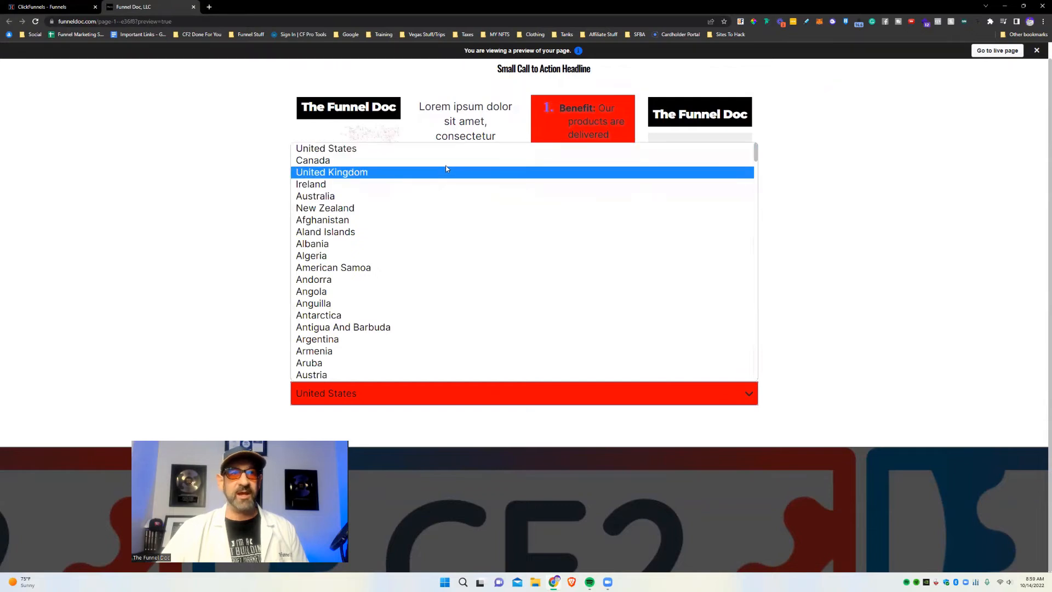
{"action": "scroll", "coordinate": [544, 310], "scroll_direction": "down", "scroll_amount": 4}
{"action": "scroll", "coordinate": [544, 310], "scroll_direction": "down", "scroll_amount": 20}
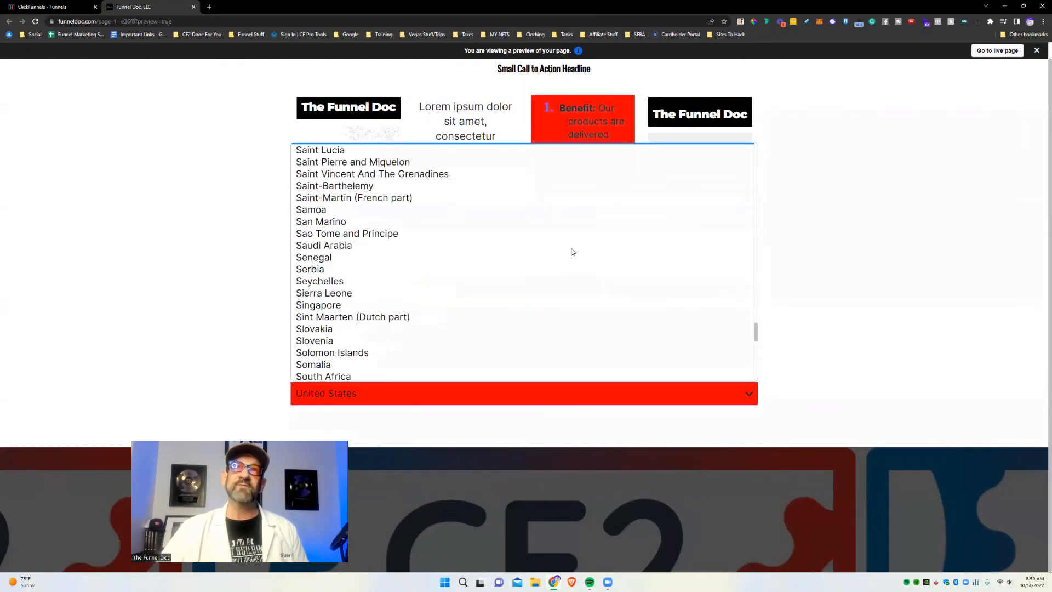
{"action": "scroll", "coordinate": [578, 254], "scroll_direction": "down", "scroll_amount": 8}
{"action": "left_click", "coordinate": [113, 250]}
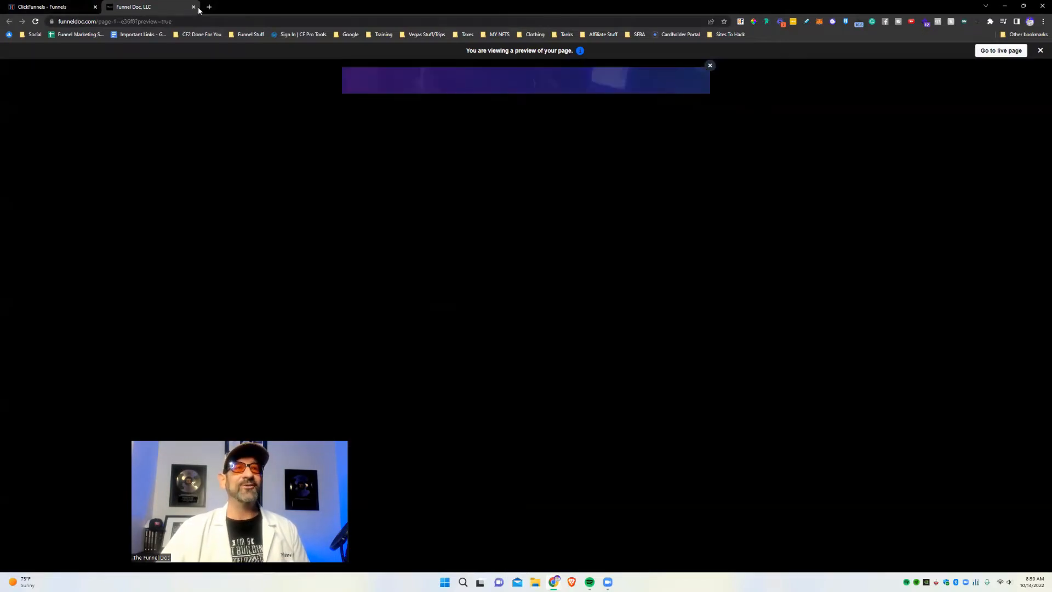
{"action": "left_click", "coordinate": [194, 8]}
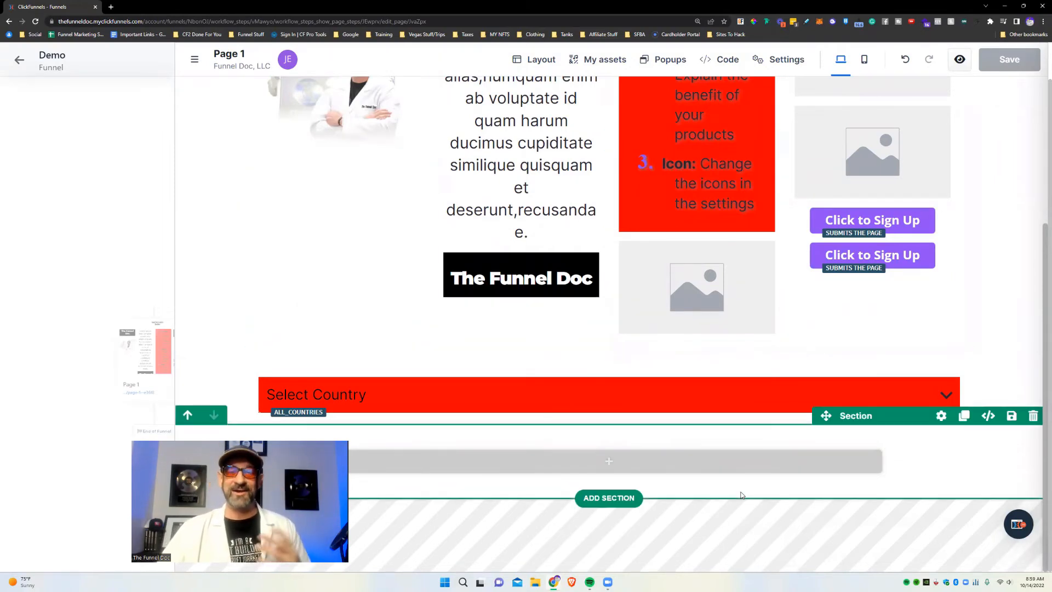
Add an Audio element to the empty section below the select box and set its loop to On.
{"action": "left_click", "coordinate": [720, 465]}
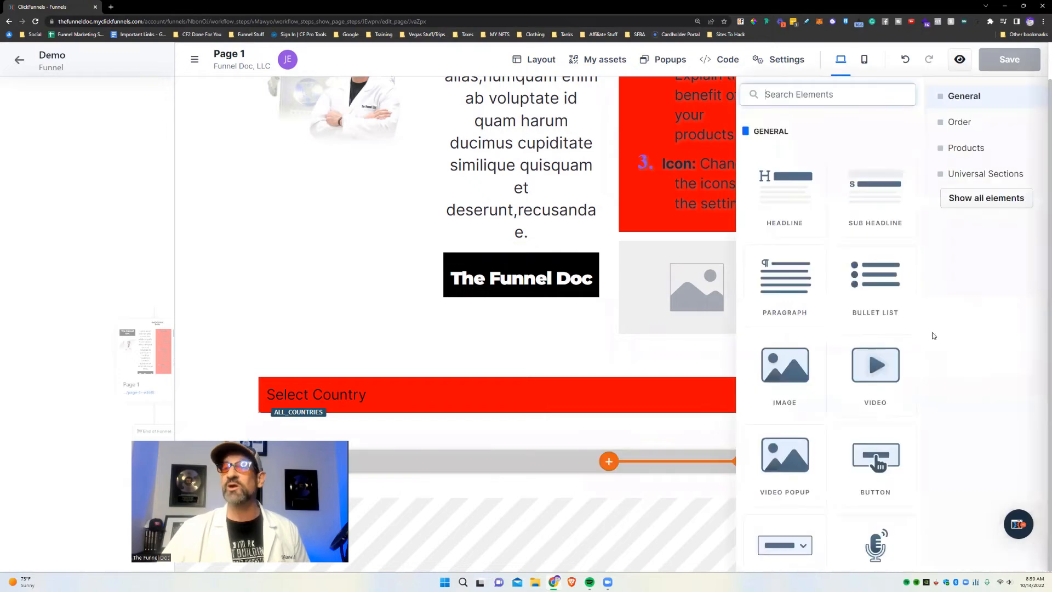
{"action": "scroll", "coordinate": [854, 352], "scroll_direction": "down", "scroll_amount": 5}
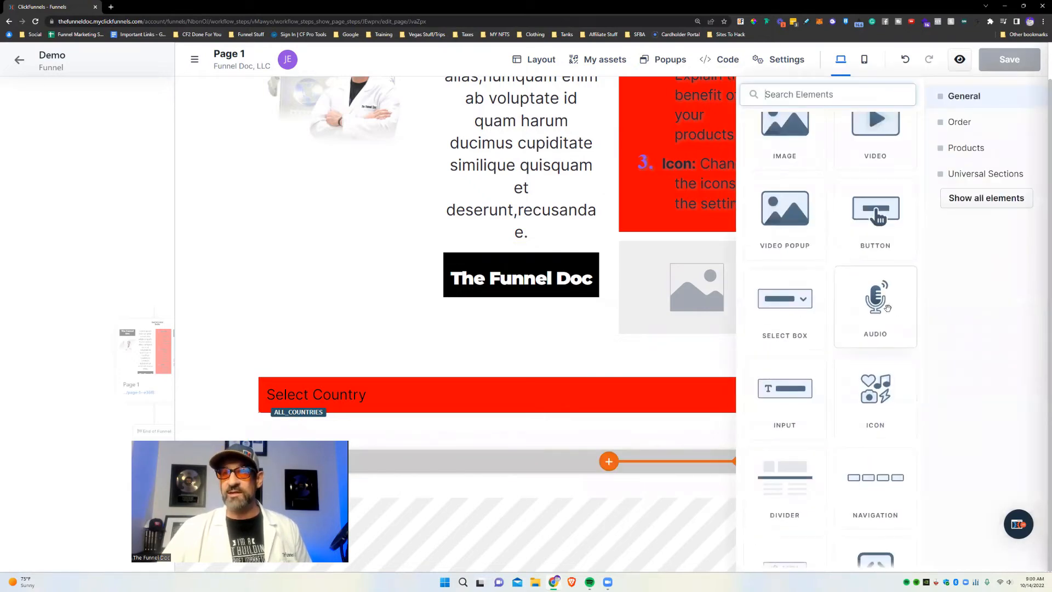
{"action": "left_click", "coordinate": [874, 299]}
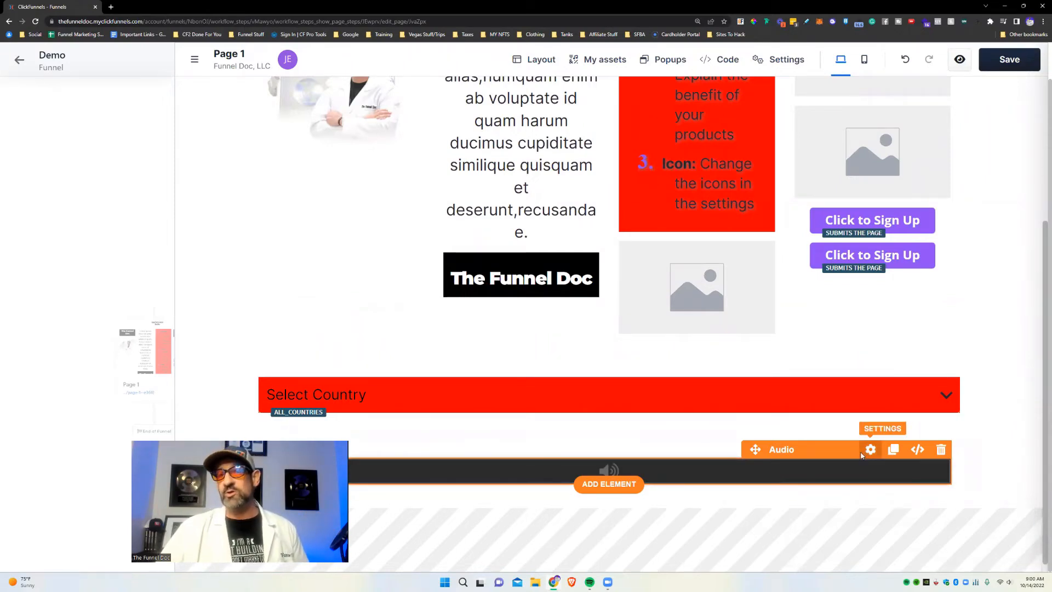
{"action": "left_click", "coordinate": [871, 449]}
{"action": "left_click", "coordinate": [942, 221]}
{"action": "left_click", "coordinate": [946, 246]}
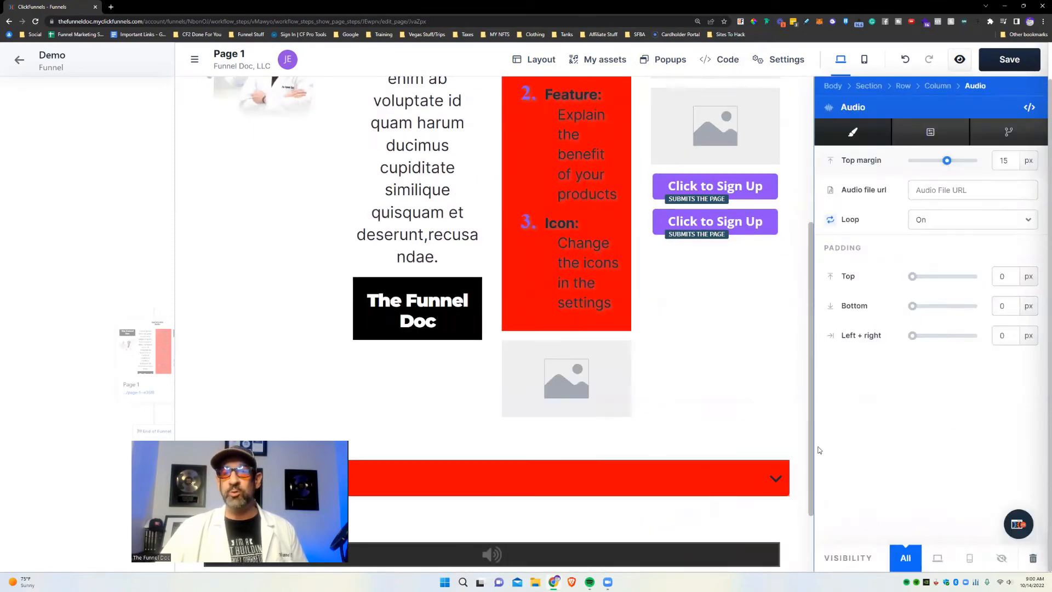
{"action": "left_click", "coordinate": [798, 422]}
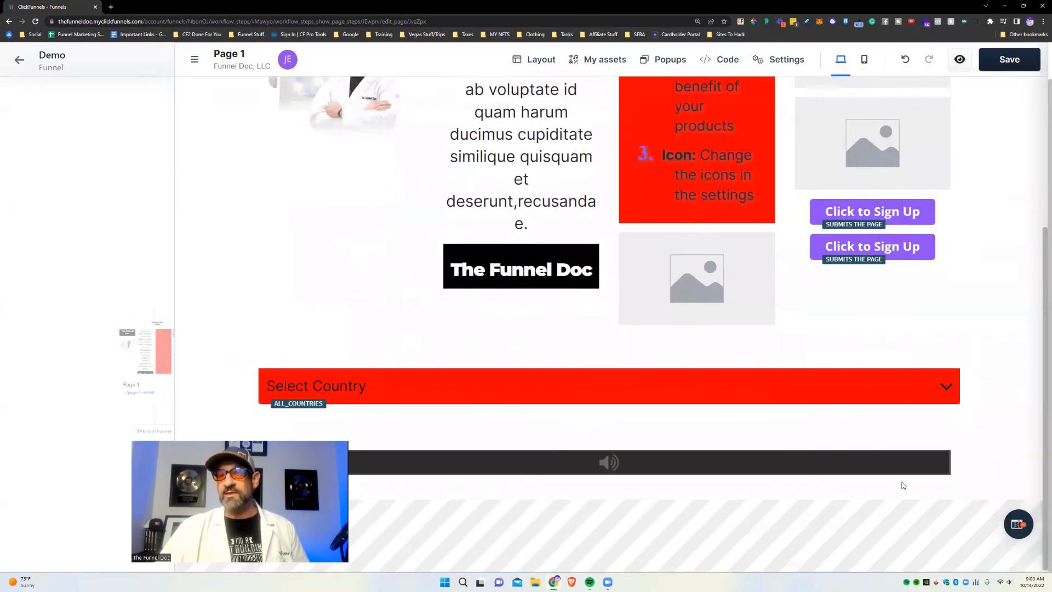
Try hiding the audio element on all devices and showing it on desktop only, returning its visibility to All.
{"action": "left_click", "coordinate": [838, 477]}
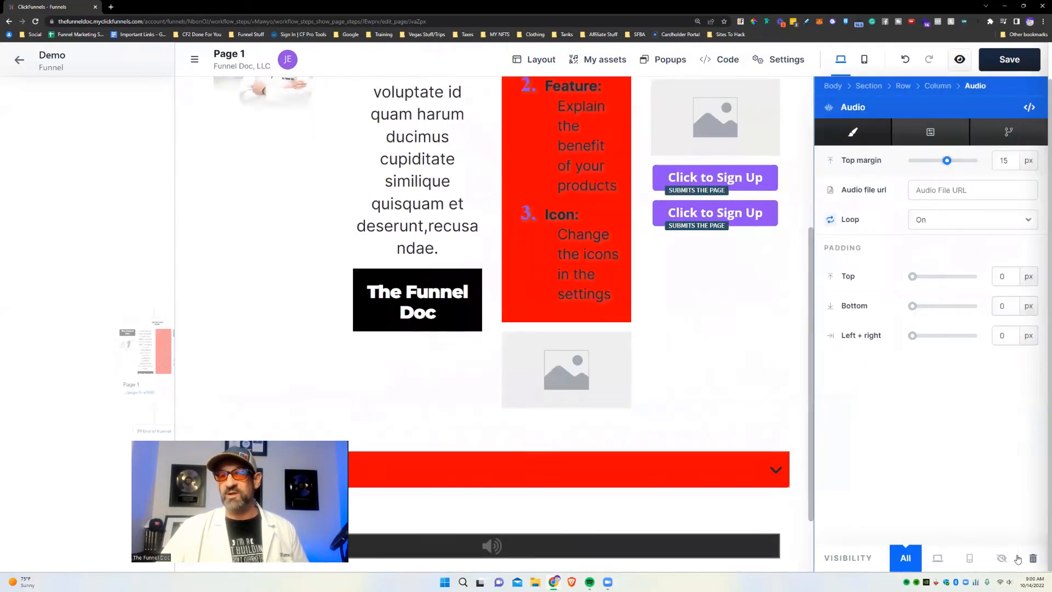
{"action": "left_click", "coordinate": [1002, 558]}
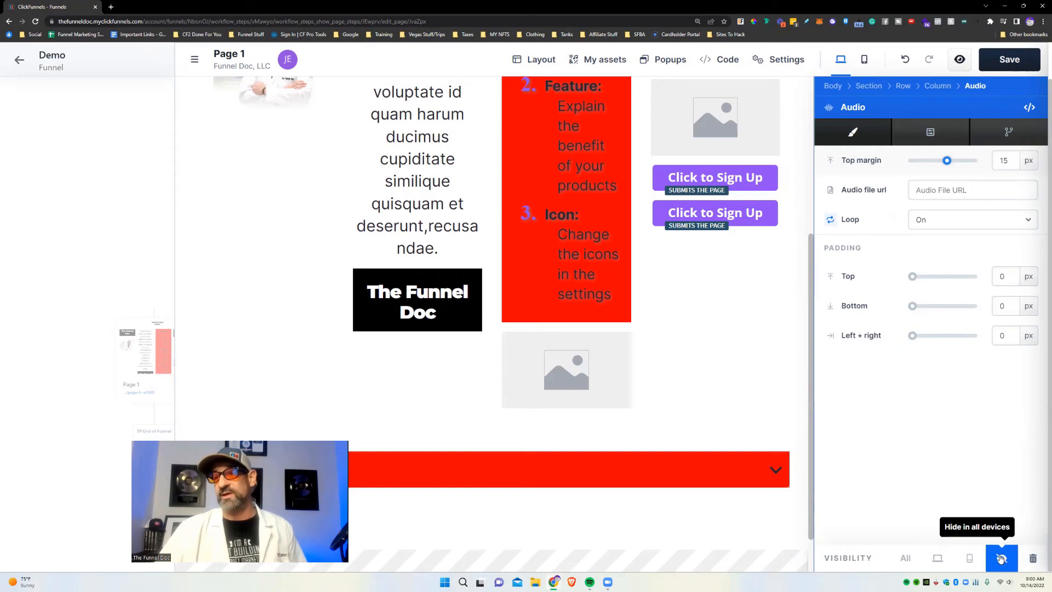
{"action": "left_click", "coordinate": [937, 558]}
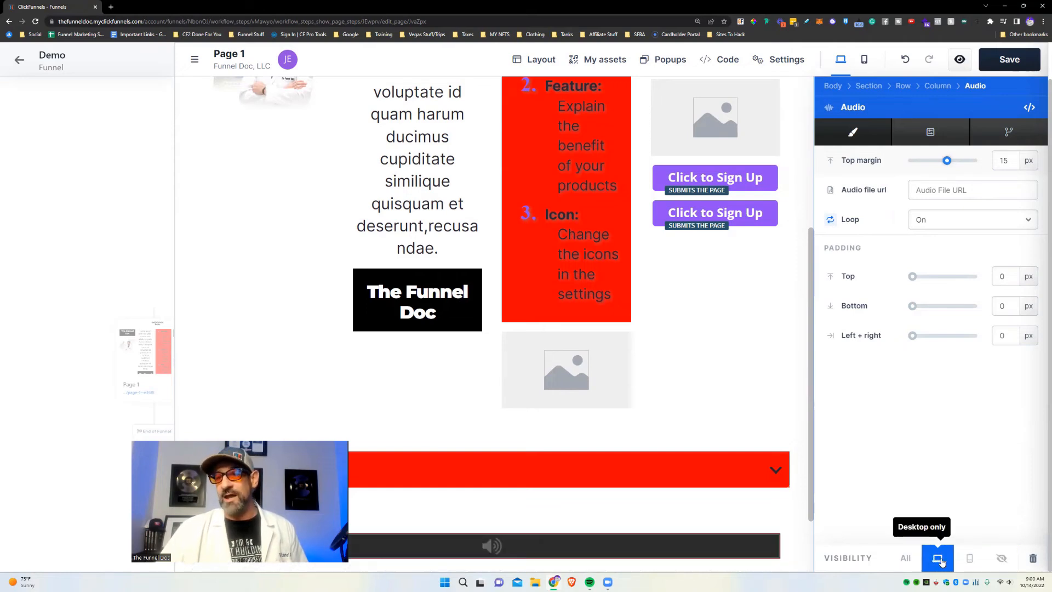
{"action": "left_click", "coordinate": [904, 556]}
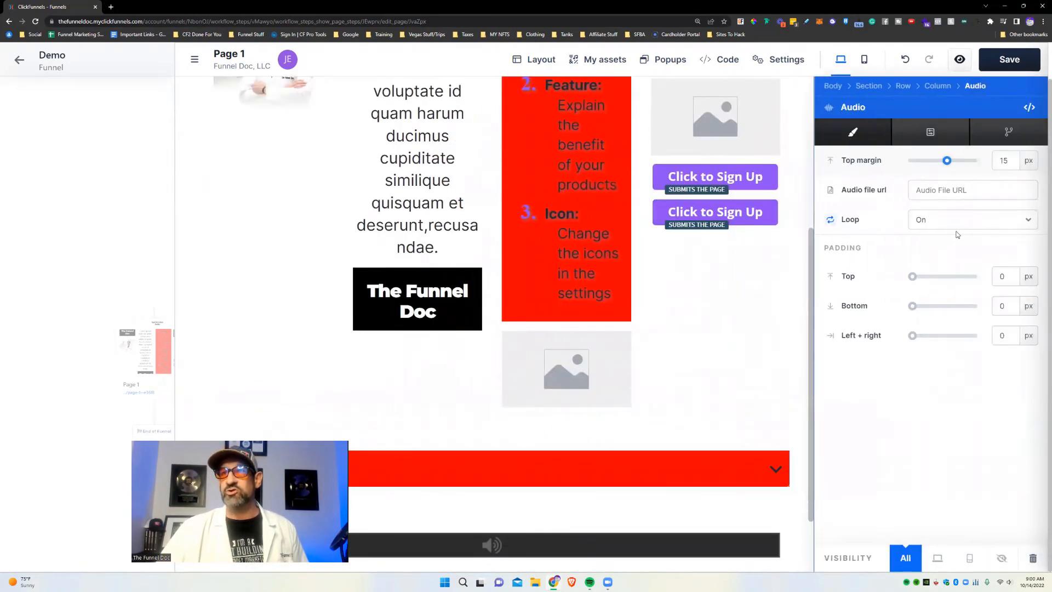
Delete the audio element and add an Icon element in its place.
{"action": "left_click", "coordinate": [666, 384]}
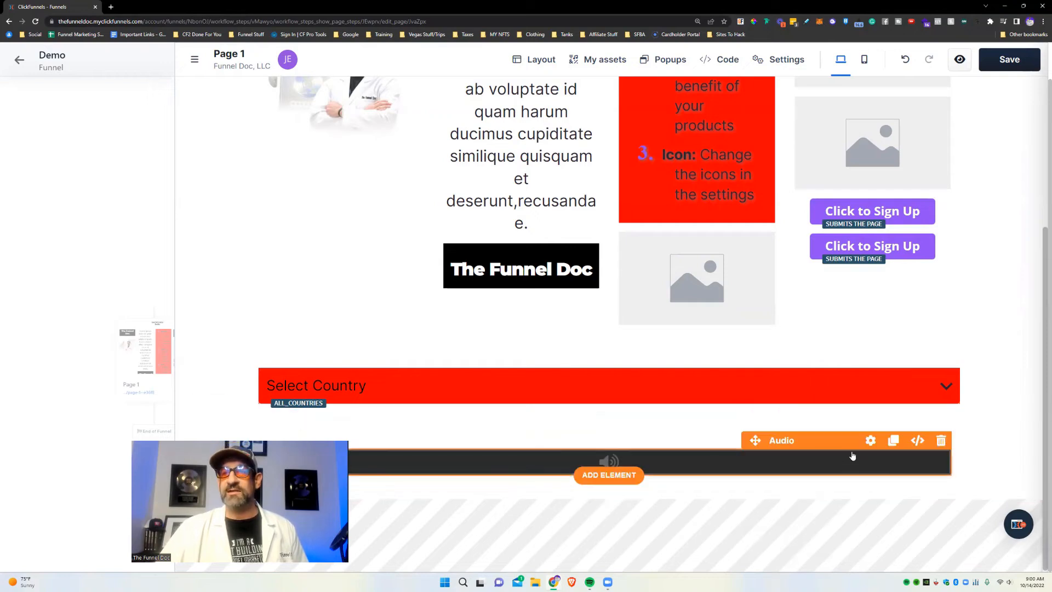
{"action": "left_click", "coordinate": [940, 441]}
{"action": "left_click", "coordinate": [656, 465]}
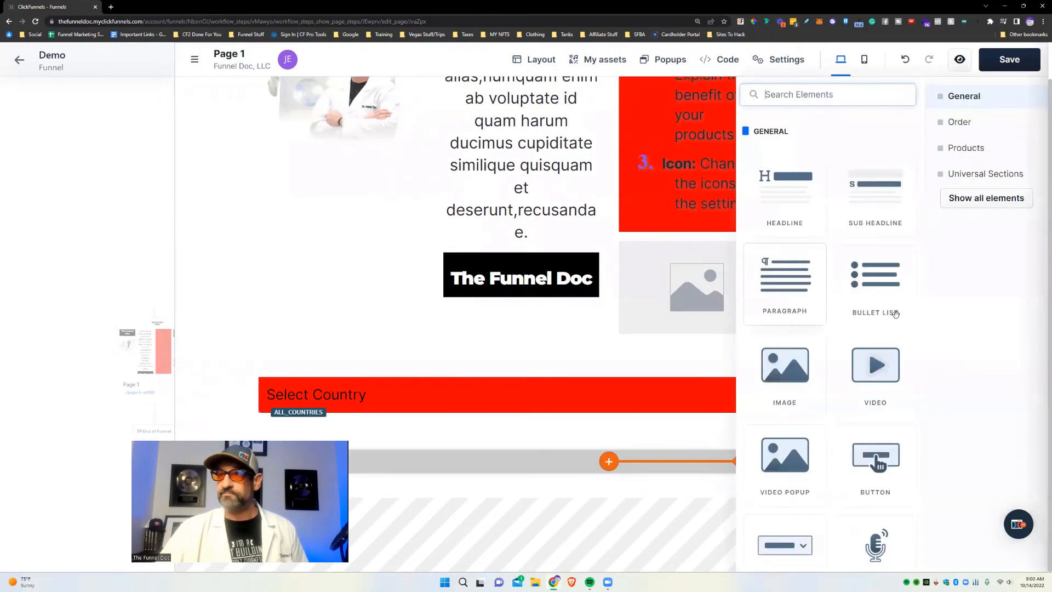
{"action": "scroll", "coordinate": [821, 329], "scroll_direction": "down", "scroll_amount": 5}
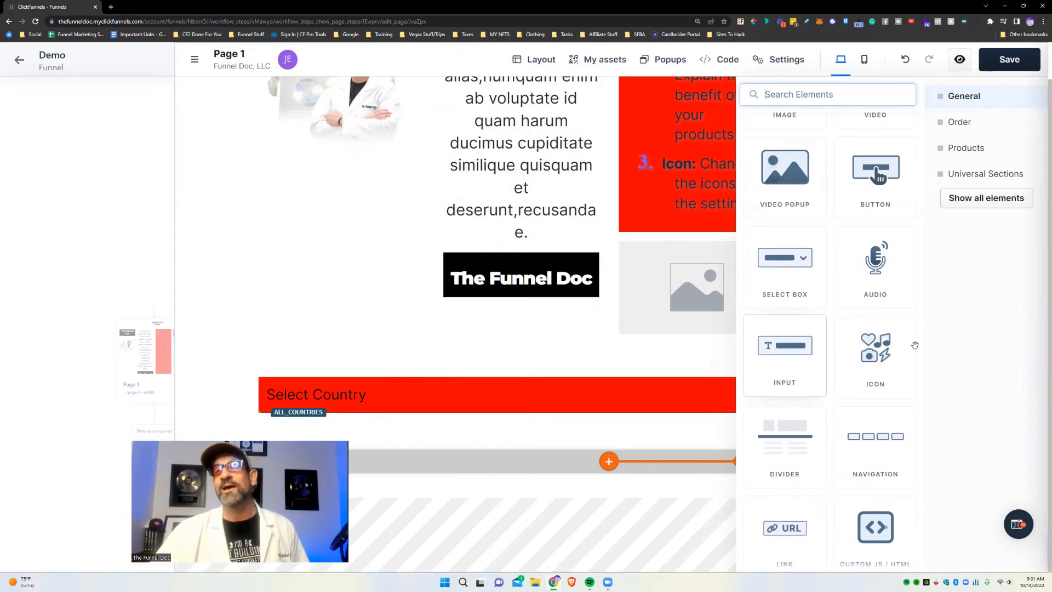
{"action": "left_click", "coordinate": [885, 362]}
Filter the icon picker for Facebook and change the icon to fab fa-facebook.
{"action": "left_click", "coordinate": [644, 475]}
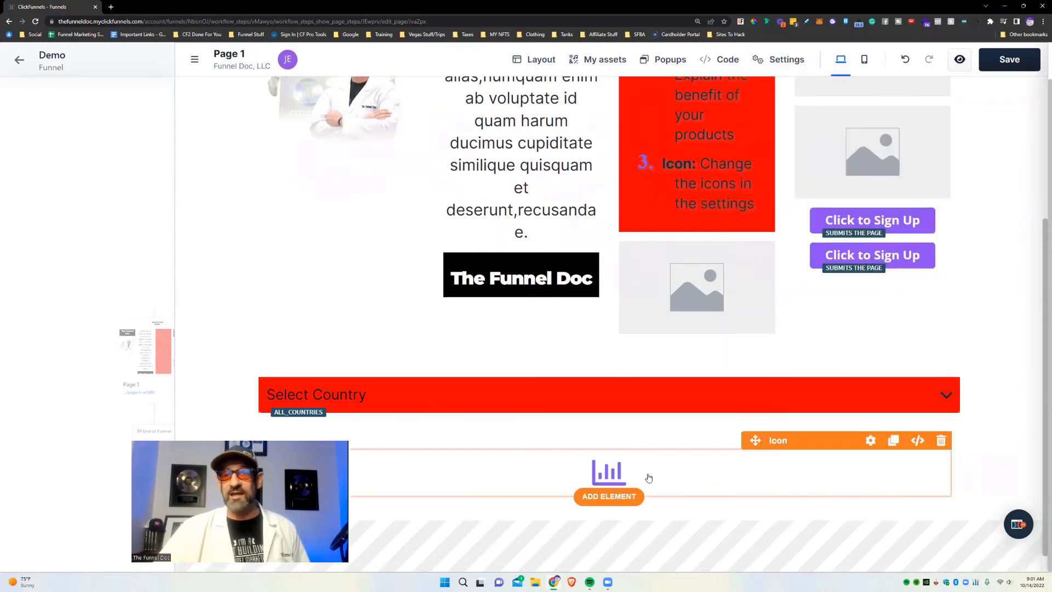
{"action": "left_click", "coordinate": [605, 477]}
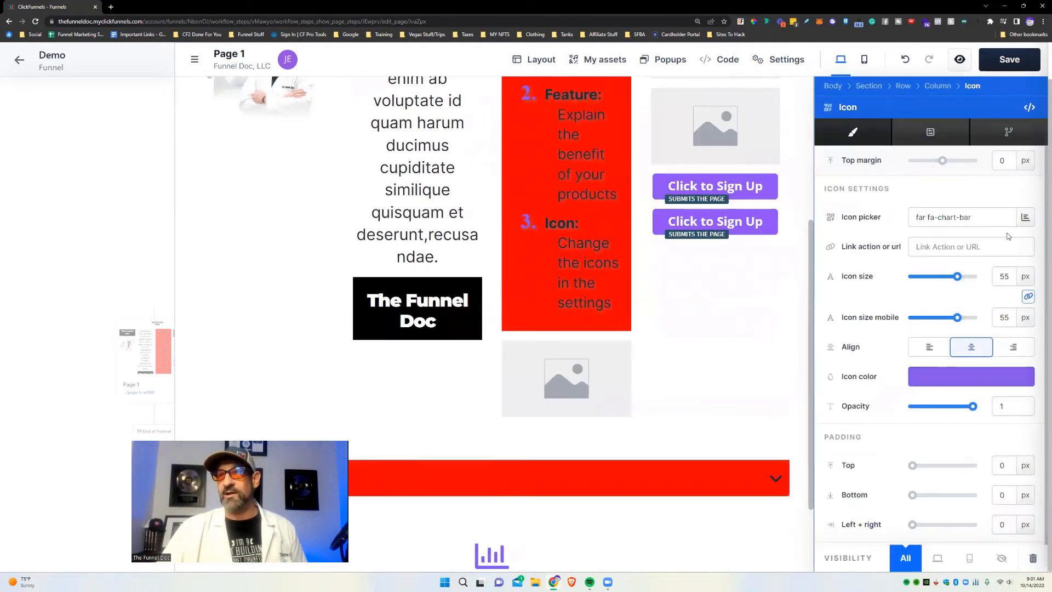
{"action": "left_click", "coordinate": [1014, 221]}
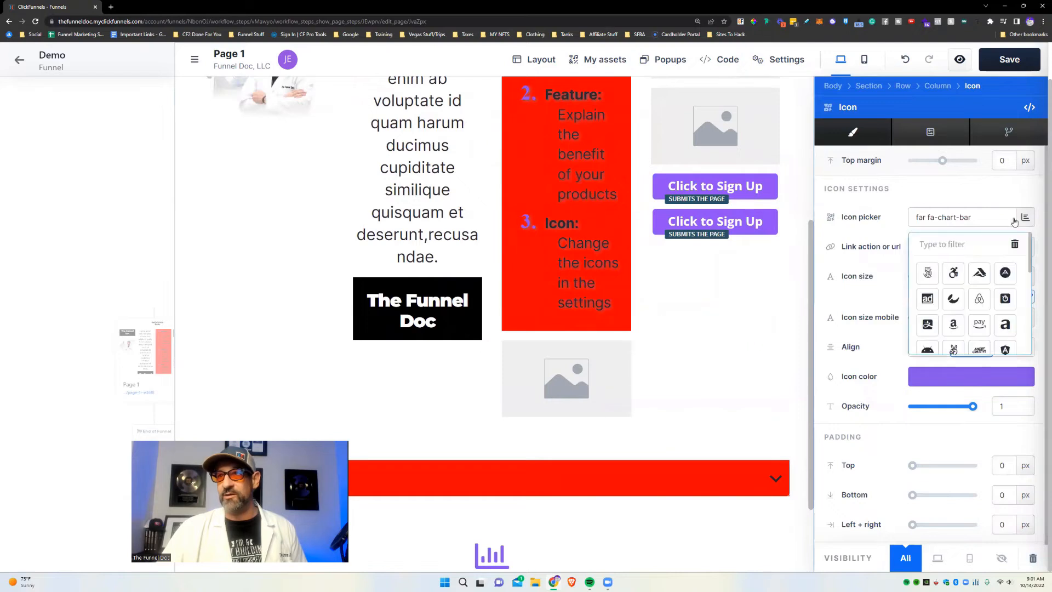
{"action": "left_click", "coordinate": [950, 247]}
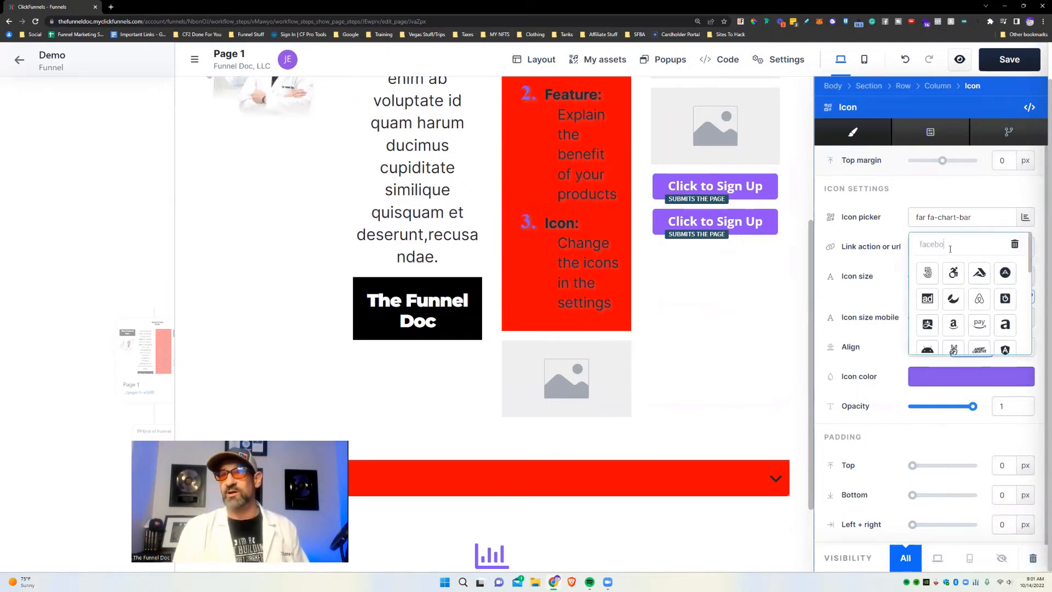
{"action": "left_click", "coordinate": [927, 273]}
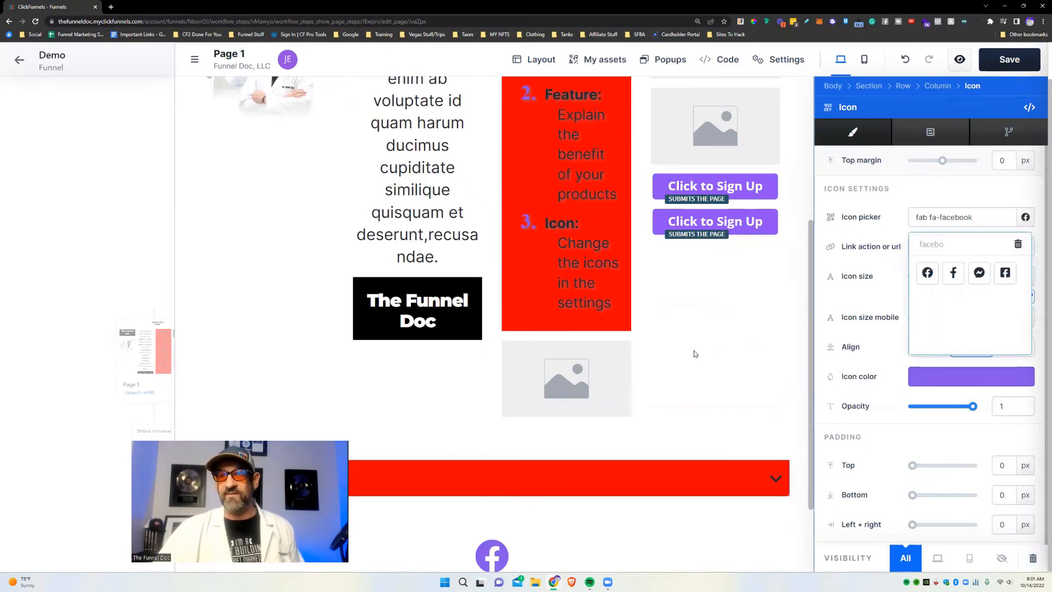
{"action": "left_click", "coordinate": [711, 366]}
Set the Facebook icon's color to bright blue (005fff).
{"action": "left_click", "coordinate": [674, 446]}
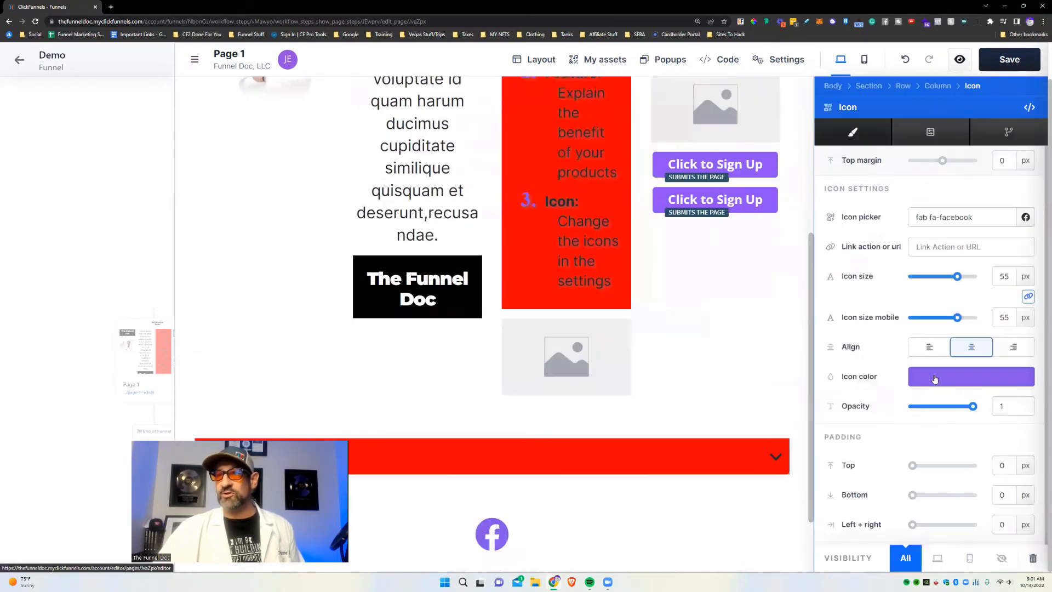
{"action": "left_click", "coordinate": [938, 378]}
{"action": "left_click", "coordinate": [843, 483]}
{"action": "left_click_drag", "start_coordinate": [848, 366], "coordinate": [916, 297]}
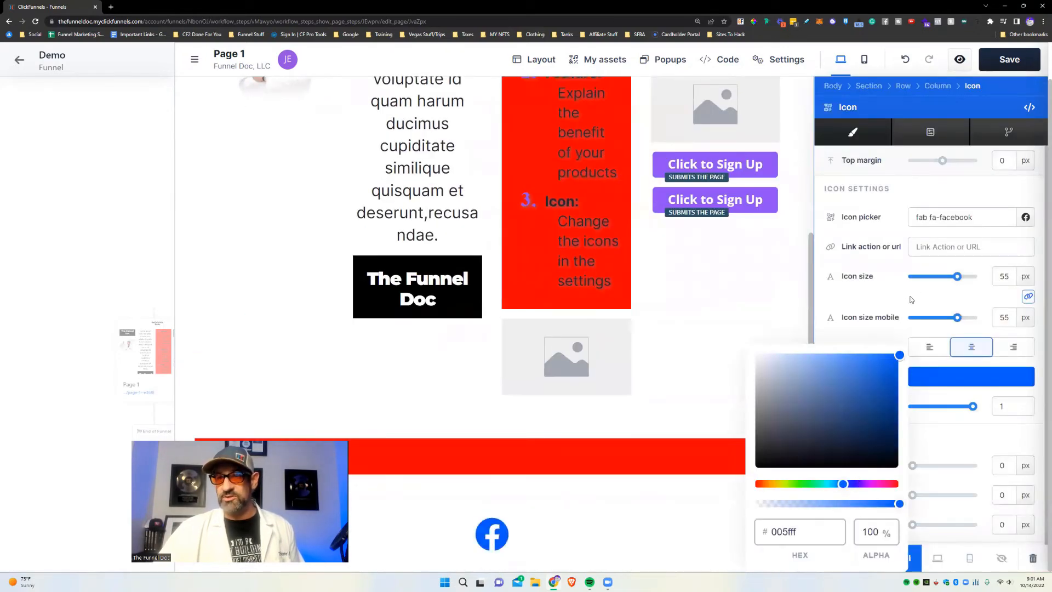
{"action": "left_click", "coordinate": [827, 303]}
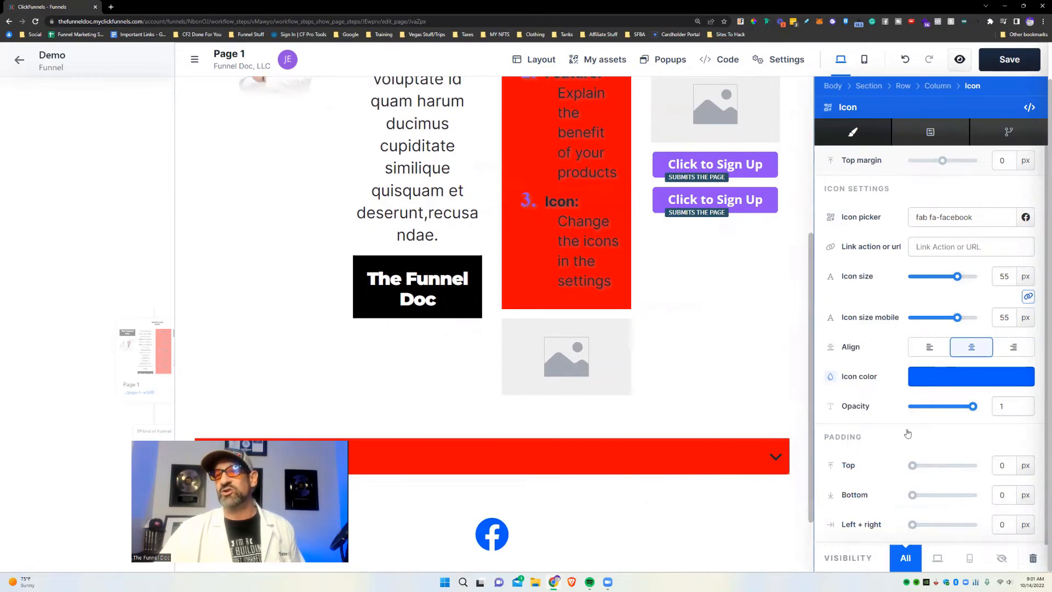
Leave the icon's opacity at 1 and set its background color to black (000000).
{"action": "scroll", "coordinate": [926, 416], "scroll_direction": "down", "scroll_amount": 1}
{"action": "mouse_move", "coordinate": [973, 351]}
{"action": "left_mouse_down"}
{"action": "mouse_move", "coordinate": [940, 351]}
{"action": "mouse_move", "coordinate": [975, 352]}
{"action": "left_mouse_up"}
{"action": "scroll", "coordinate": [624, 485], "scroll_direction": "down", "scroll_amount": 2}
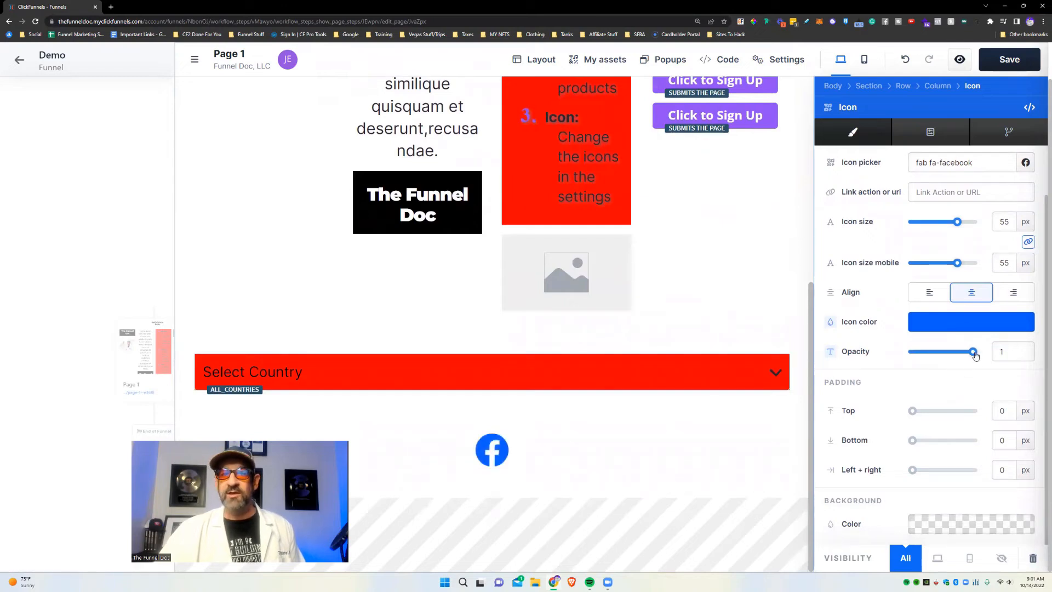
{"action": "left_click", "coordinate": [968, 525]}
{"action": "left_click_drag", "start_coordinate": [841, 404], "coordinate": [671, 546]}
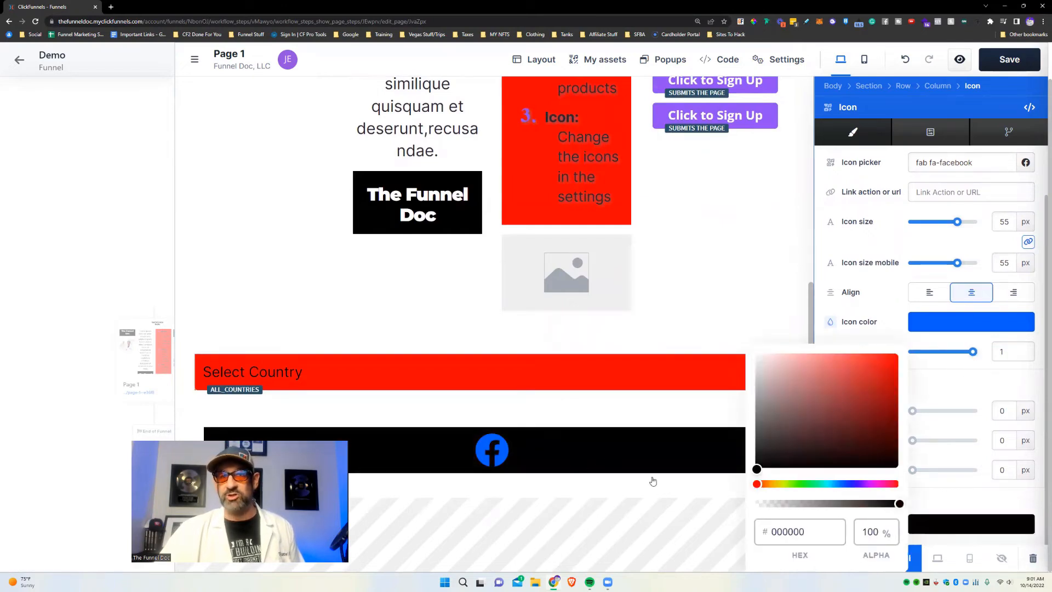
{"action": "left_click", "coordinate": [607, 464]}
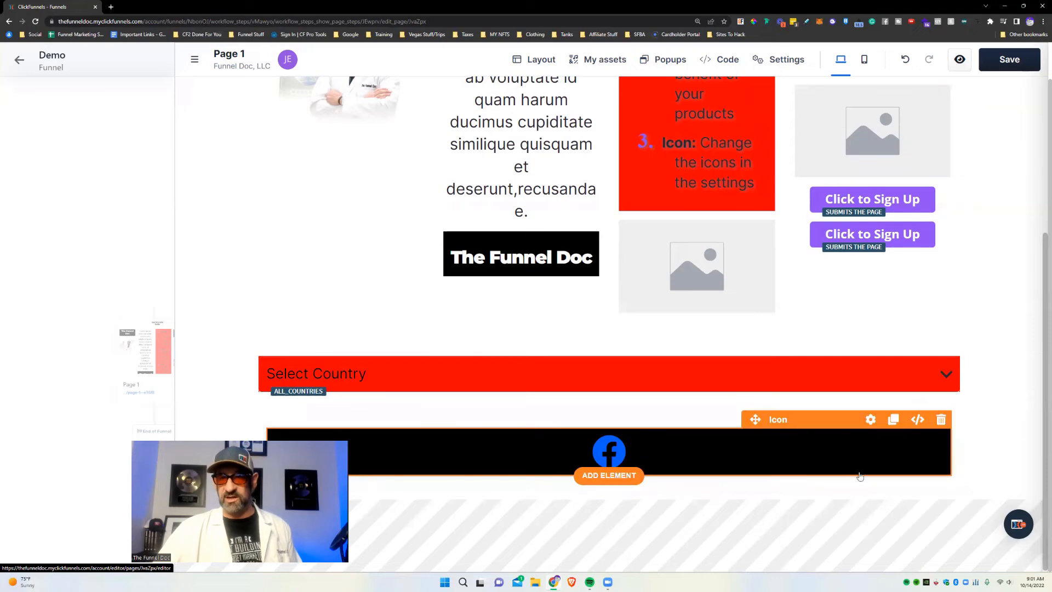
Review the Facebook icon's size, alignment, color and padding settings.
{"action": "left_click", "coordinate": [871, 420]}
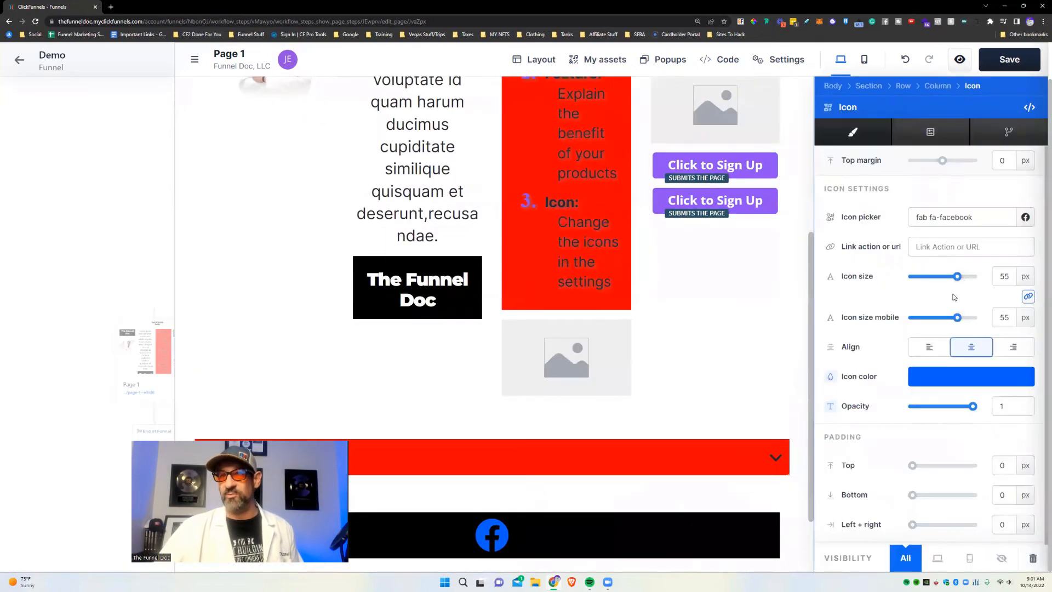
{"action": "scroll", "coordinate": [948, 328], "scroll_direction": "down", "scroll_amount": 1}
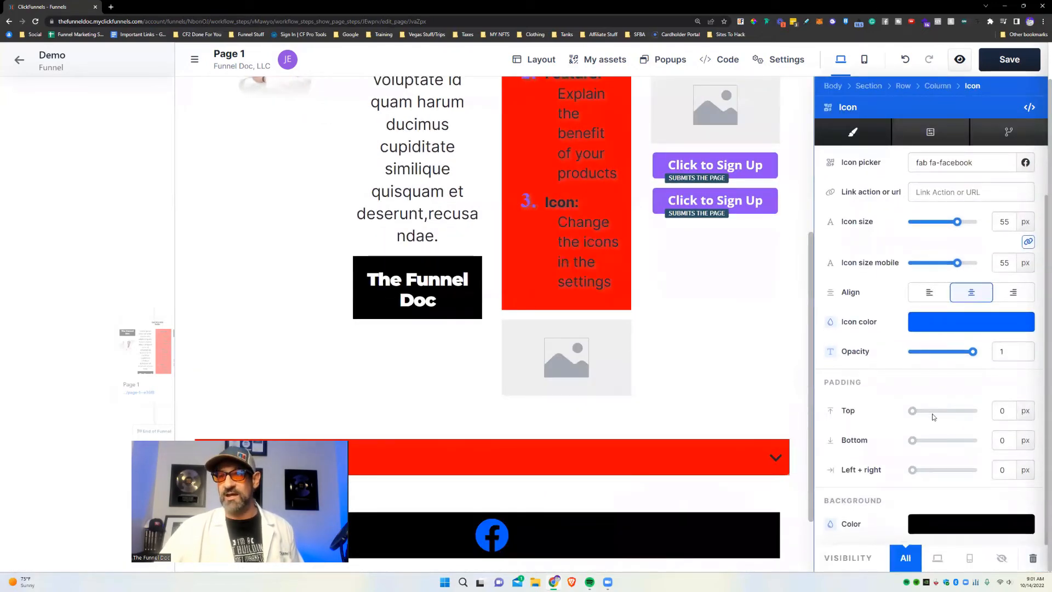
{"action": "left_click_drag", "start_coordinate": [913, 470], "coordinate": [902, 445]}
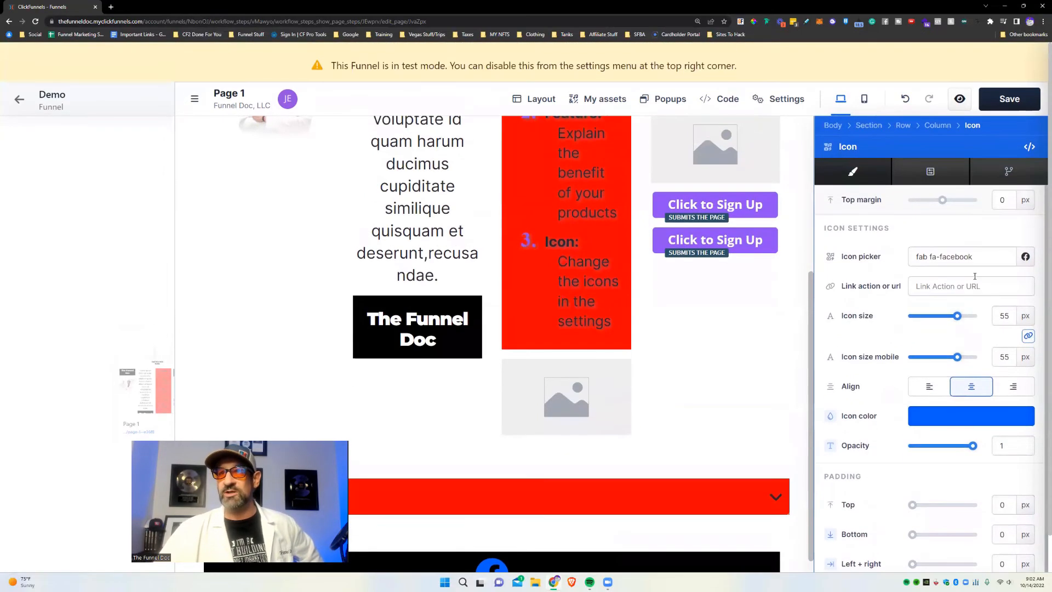
{"action": "left_click_drag", "start_coordinate": [839, 283], "coordinate": [905, 293]}
{"action": "left_click", "coordinate": [739, 403]}
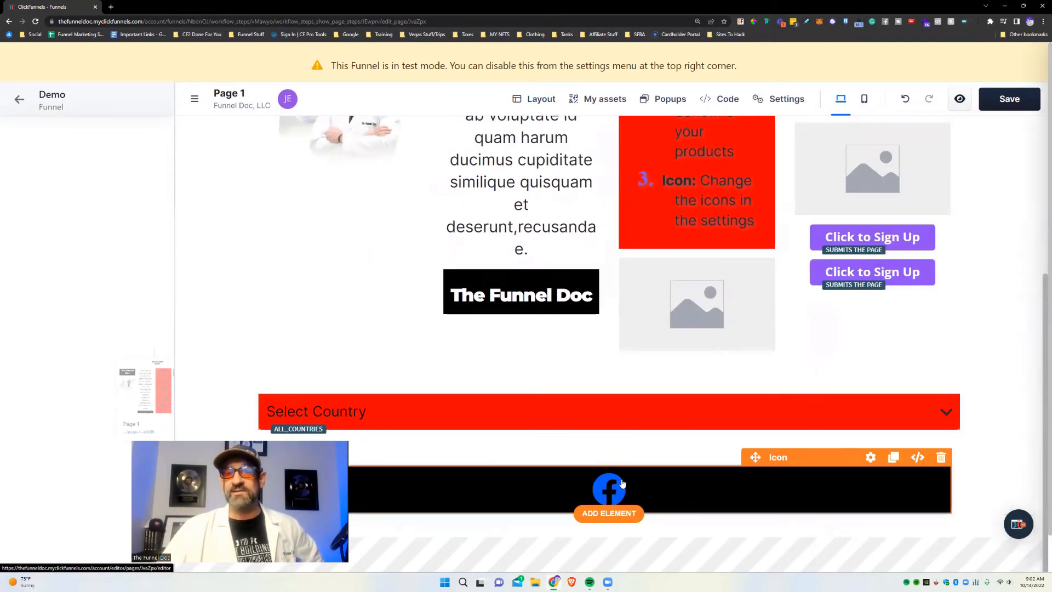
Examine the link actions offered for the Facebook icon without choosing one.
{"action": "left_click", "coordinate": [839, 492]}
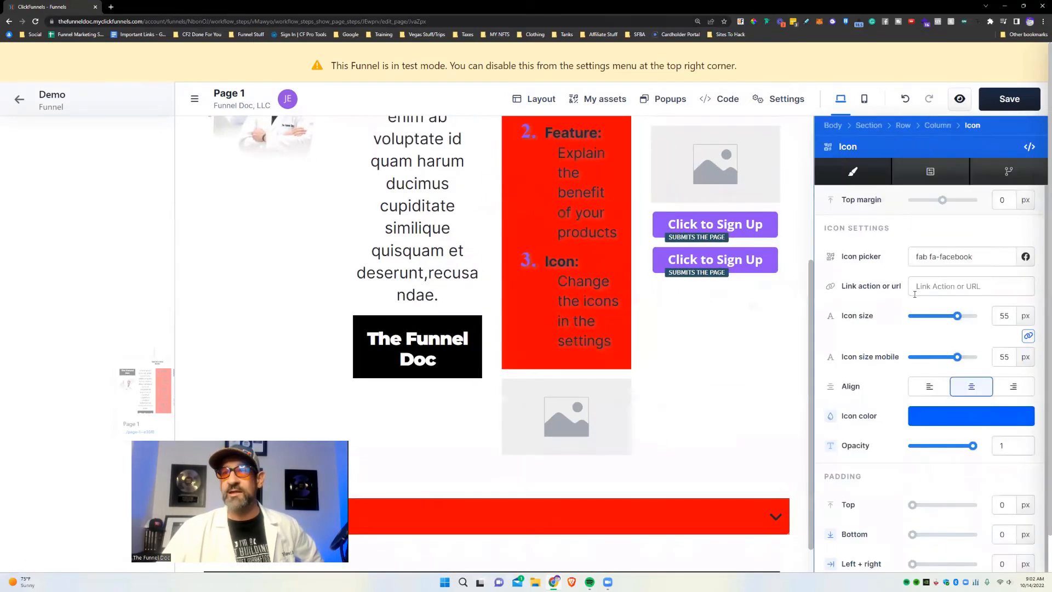
{"action": "left_click", "coordinate": [922, 284]}
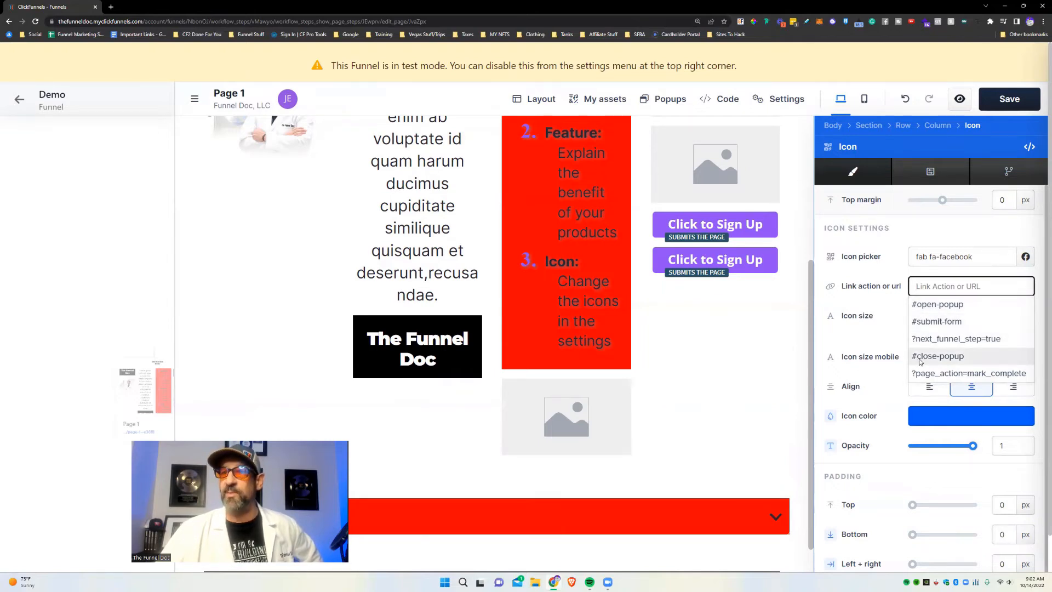
{"action": "left_click", "coordinate": [877, 343]}
{"action": "scroll", "coordinate": [726, 345], "scroll_direction": "down", "scroll_amount": 2}
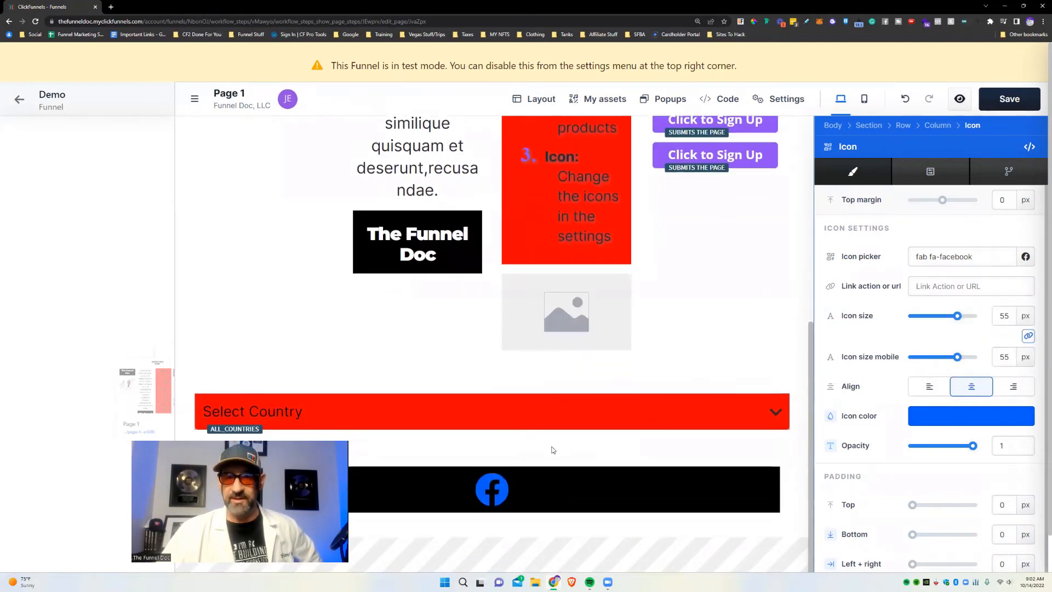
Delete the icon element and add a Divider element in its place.
{"action": "left_click", "coordinate": [755, 496]}
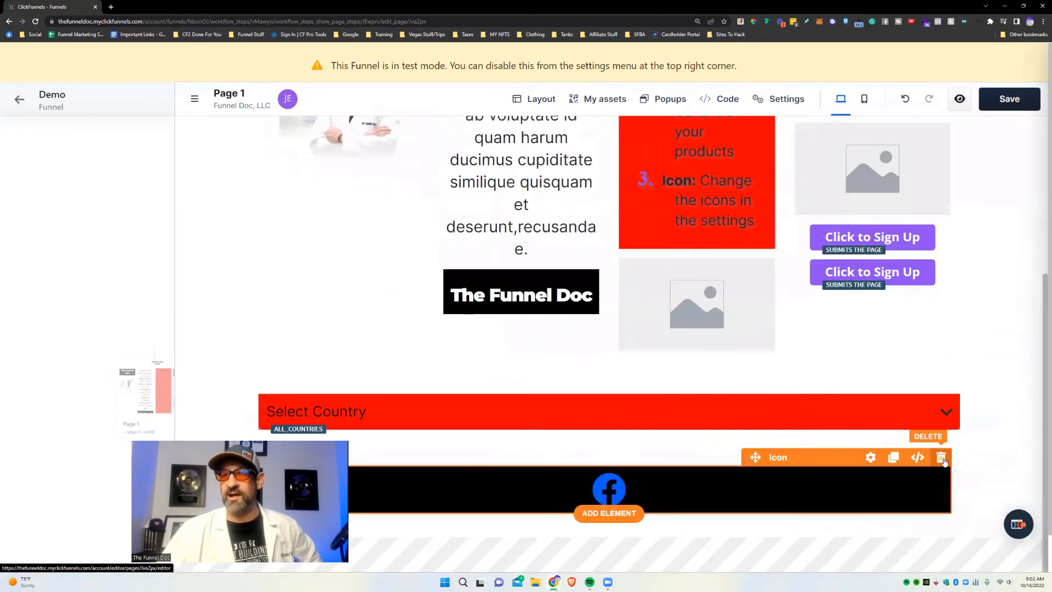
{"action": "left_click", "coordinate": [941, 457]}
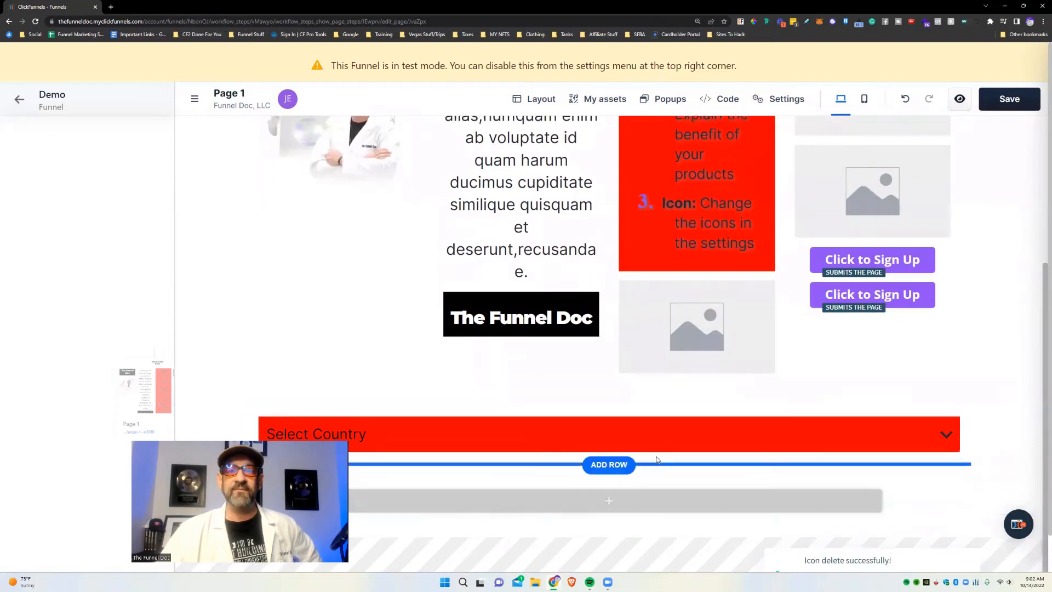
{"action": "left_click", "coordinate": [655, 500]}
{"action": "scroll", "coordinate": [905, 369], "scroll_direction": "down", "scroll_amount": 5}
{"action": "scroll", "coordinate": [901, 400], "scroll_direction": "down", "scroll_amount": 3}
{"action": "left_click_drag", "start_coordinate": [783, 319], "coordinate": [626, 461]}
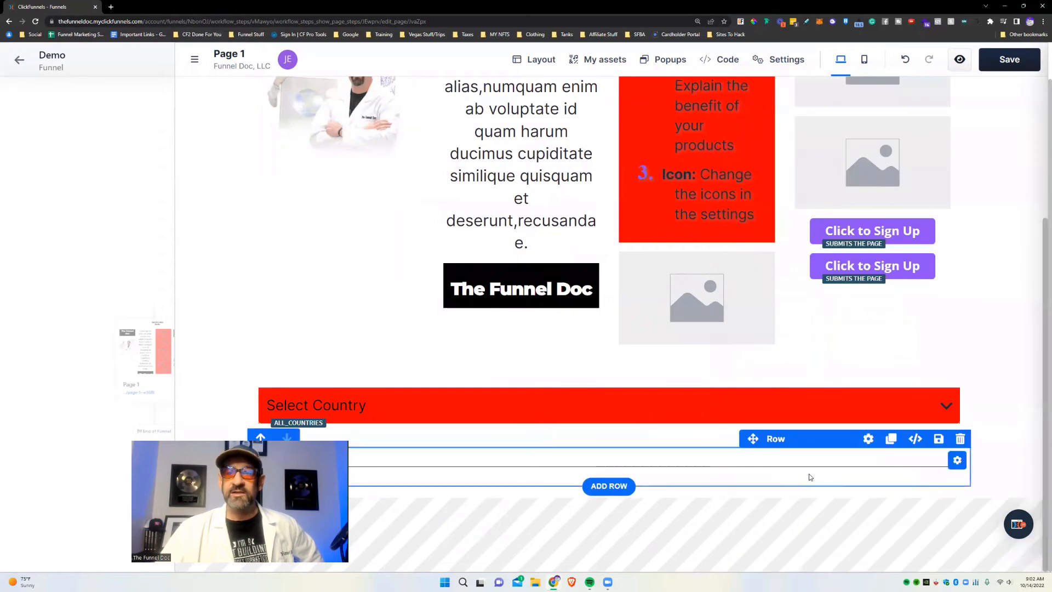
Set the divider's width to 62%, center it and set its height to 8 px.
{"action": "left_click", "coordinate": [821, 465]}
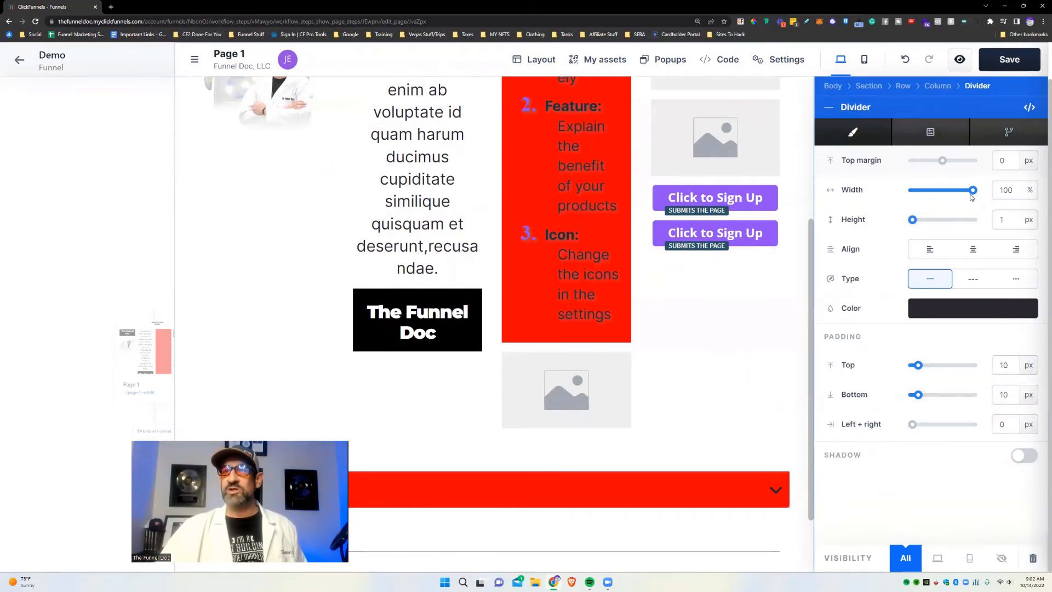
{"action": "scroll", "coordinate": [770, 375], "scroll_direction": "down", "scroll_amount": 2}
{"action": "left_click_drag", "start_coordinate": [972, 190], "coordinate": [950, 190]}
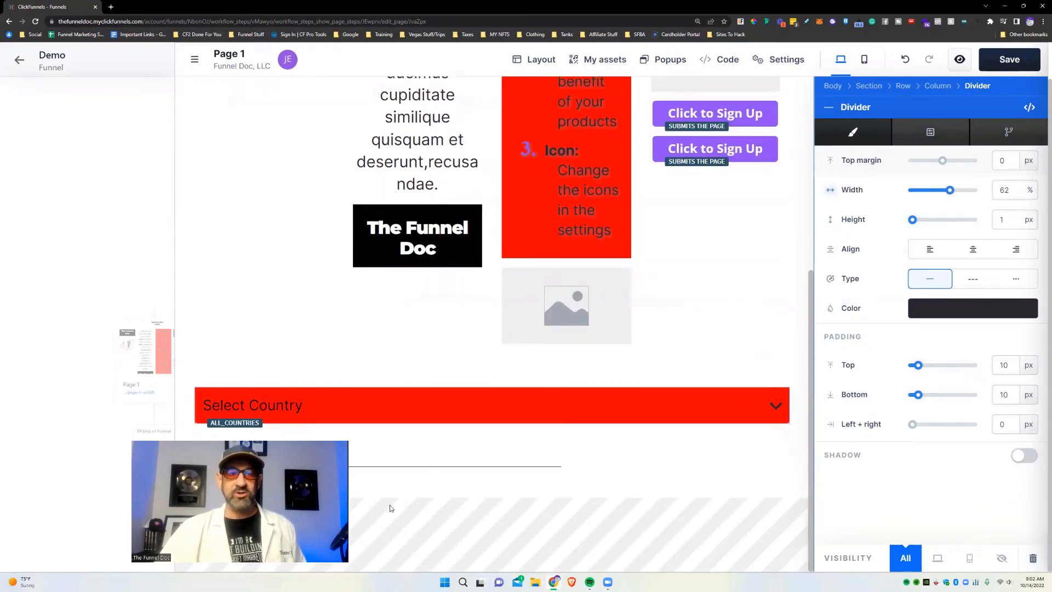
{"action": "left_click", "coordinate": [971, 250]}
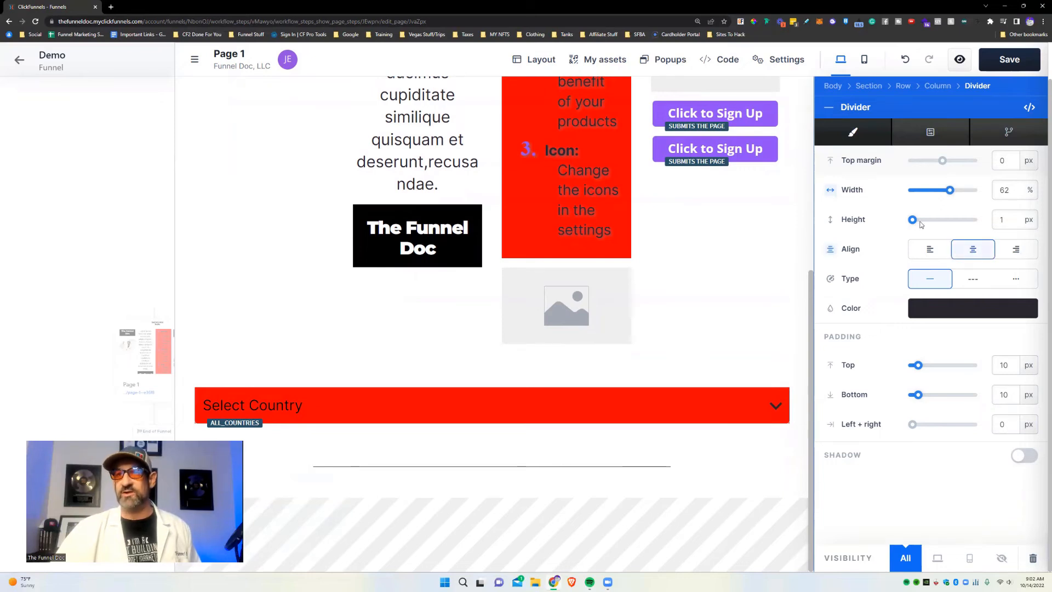
{"action": "mouse_move", "coordinate": [912, 219]}
{"action": "left_mouse_down"}
{"action": "mouse_move", "coordinate": [930, 220]}
{"action": "mouse_move", "coordinate": [910, 220]}
{"action": "left_mouse_up"}
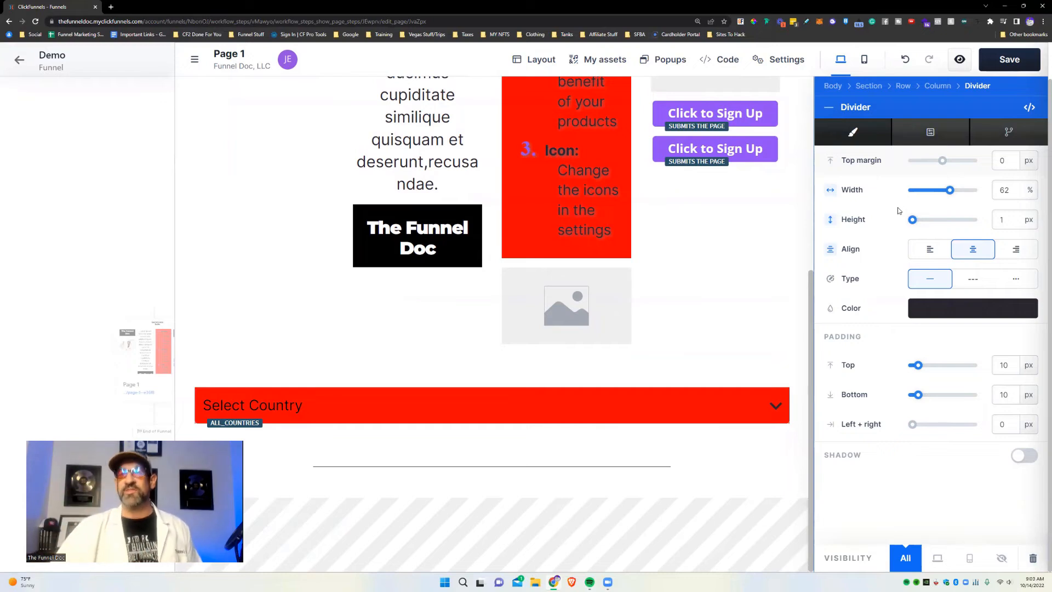
{"action": "left_click_drag", "start_coordinate": [913, 220], "coordinate": [916, 220]}
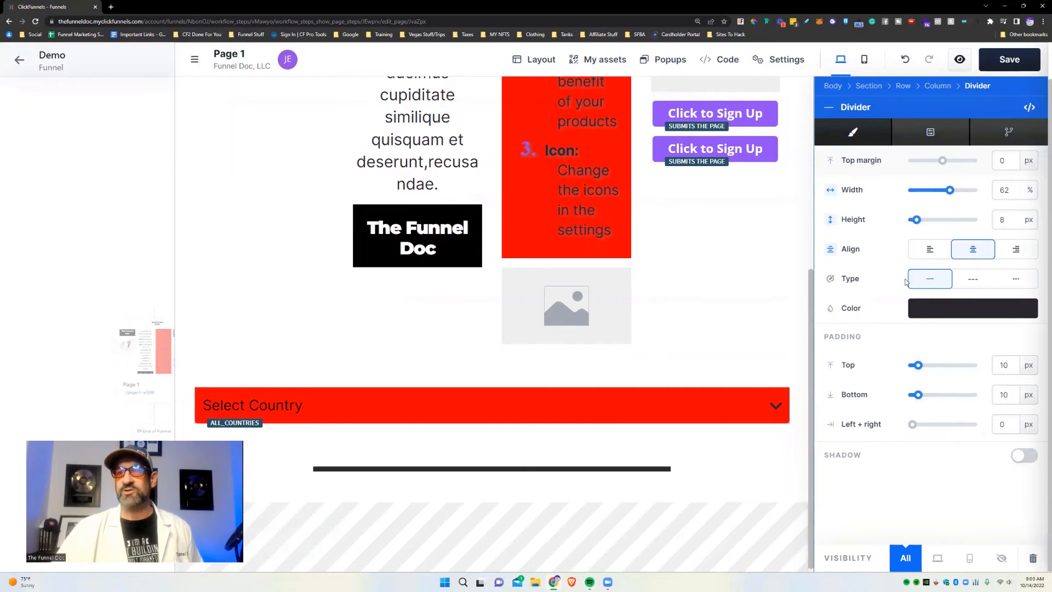
Try the dashed and dotted line types on the divider, then return it to the solid type.
{"action": "left_click", "coordinate": [977, 280]}
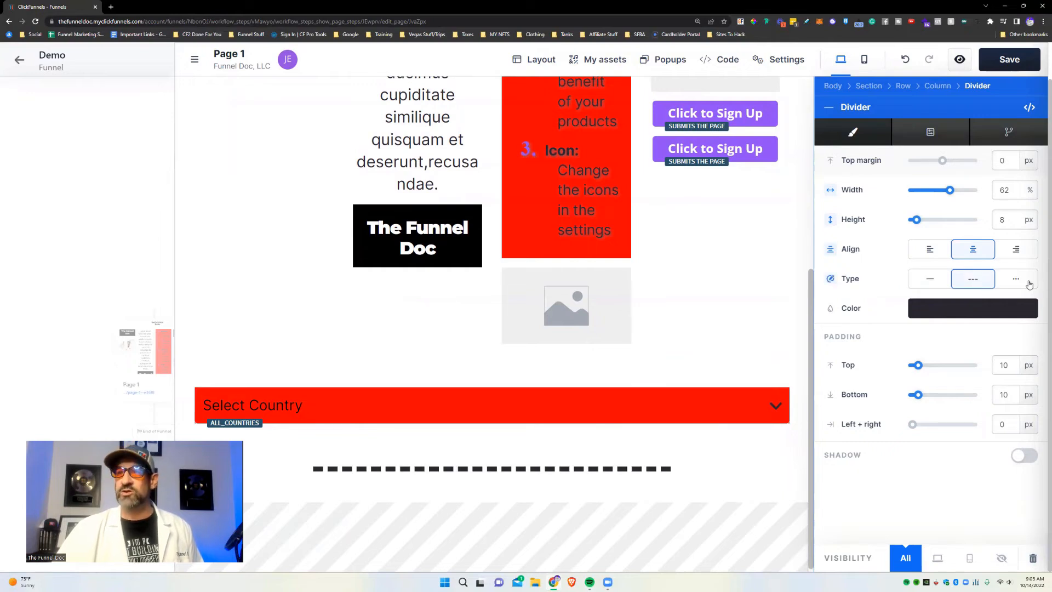
{"action": "left_click", "coordinate": [1024, 281]}
{"action": "left_click", "coordinate": [934, 275]}
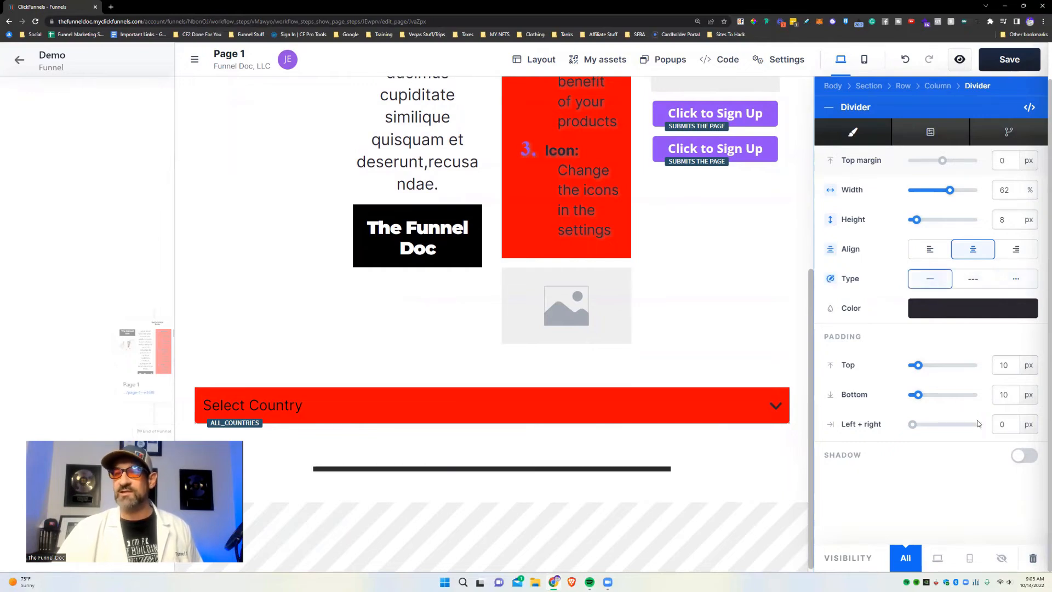
Turn on the divider's shadow and look through the shadow options.
{"action": "left_click", "coordinate": [1022, 456]}
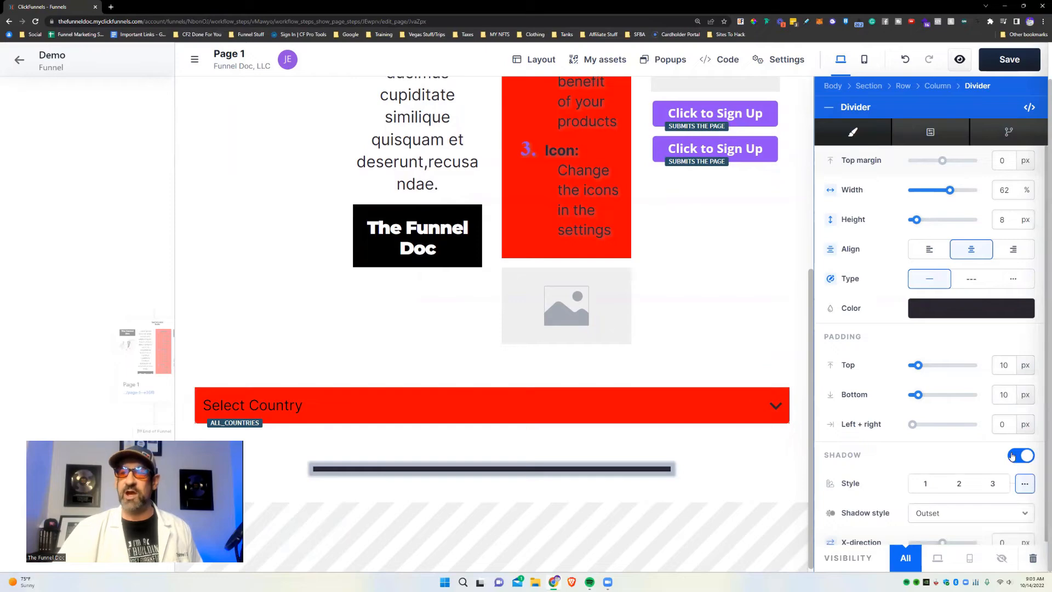
{"action": "scroll", "coordinate": [1003, 463], "scroll_direction": "down", "scroll_amount": 3}
{"action": "scroll", "coordinate": [931, 283], "scroll_direction": "up", "scroll_amount": 3}
Delete the divider and add a Navigation element in its place.
{"action": "left_click", "coordinate": [718, 444]}
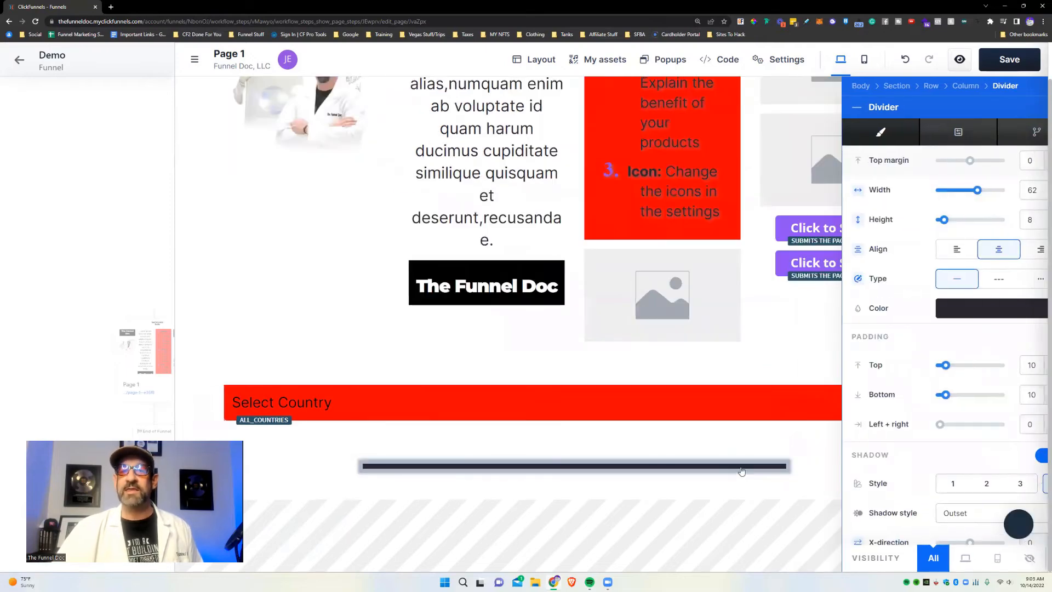
{"action": "left_click", "coordinate": [938, 448]}
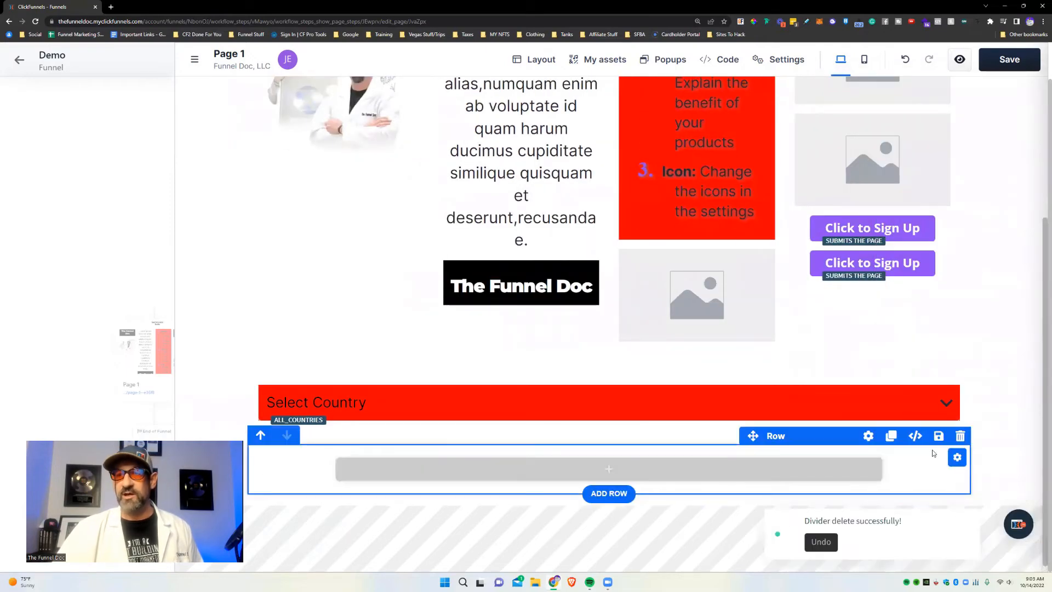
{"action": "left_click", "coordinate": [693, 470]}
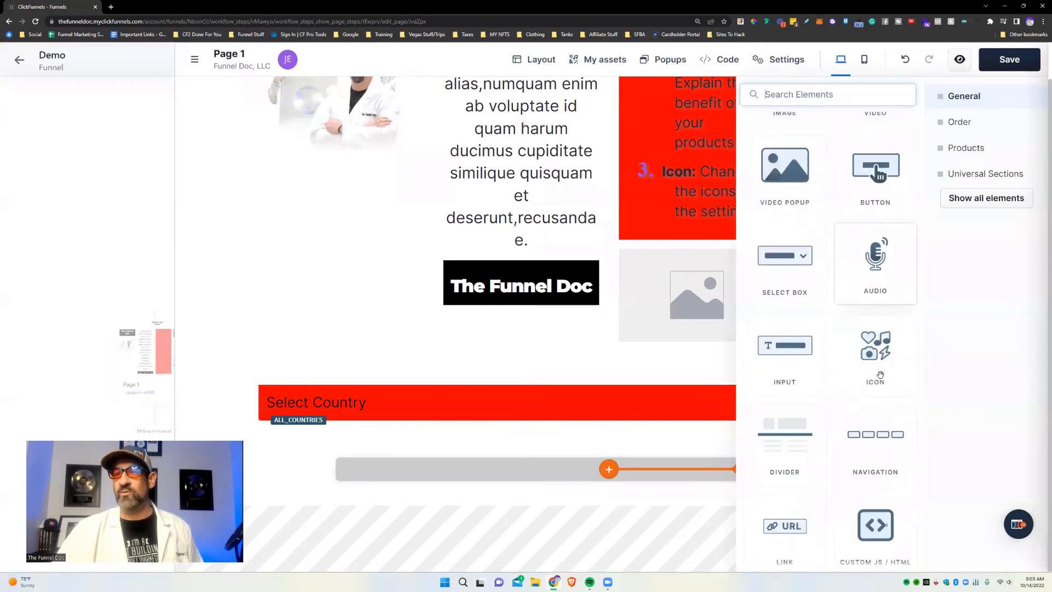
{"action": "scroll", "coordinate": [880, 375], "scroll_direction": "down", "scroll_amount": 1}
{"action": "left_click", "coordinate": [875, 406]}
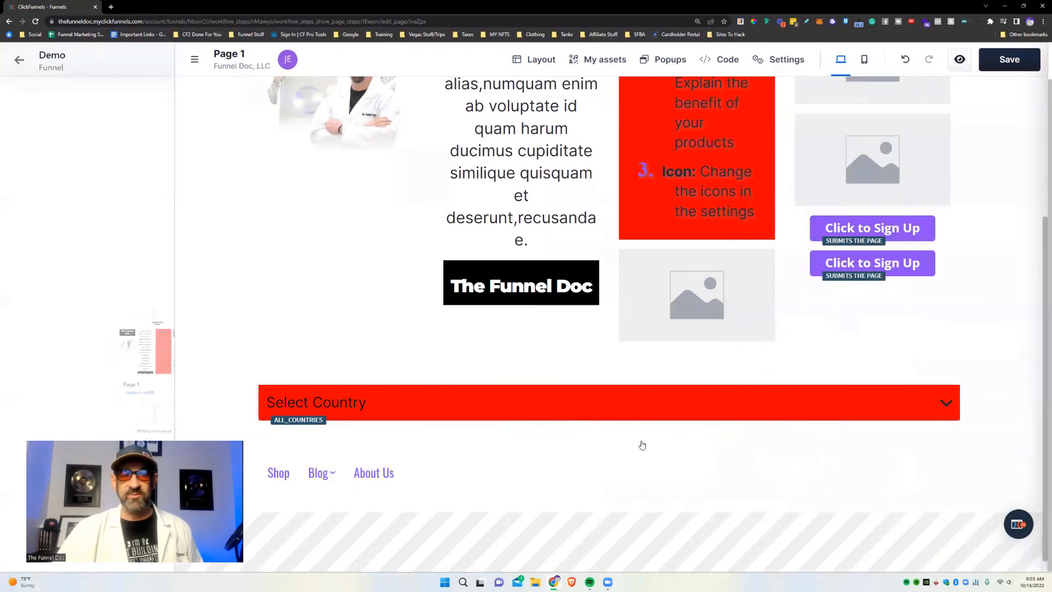
Look over the navigation element's settings and save the page.
{"action": "left_click", "coordinate": [685, 462]}
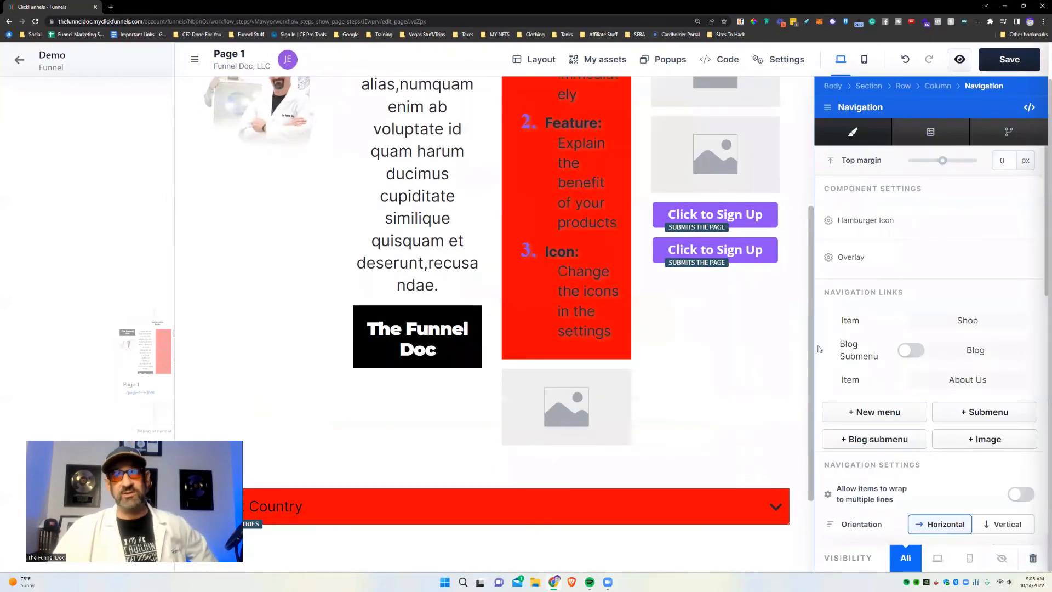
{"action": "left_click", "coordinate": [689, 423]}
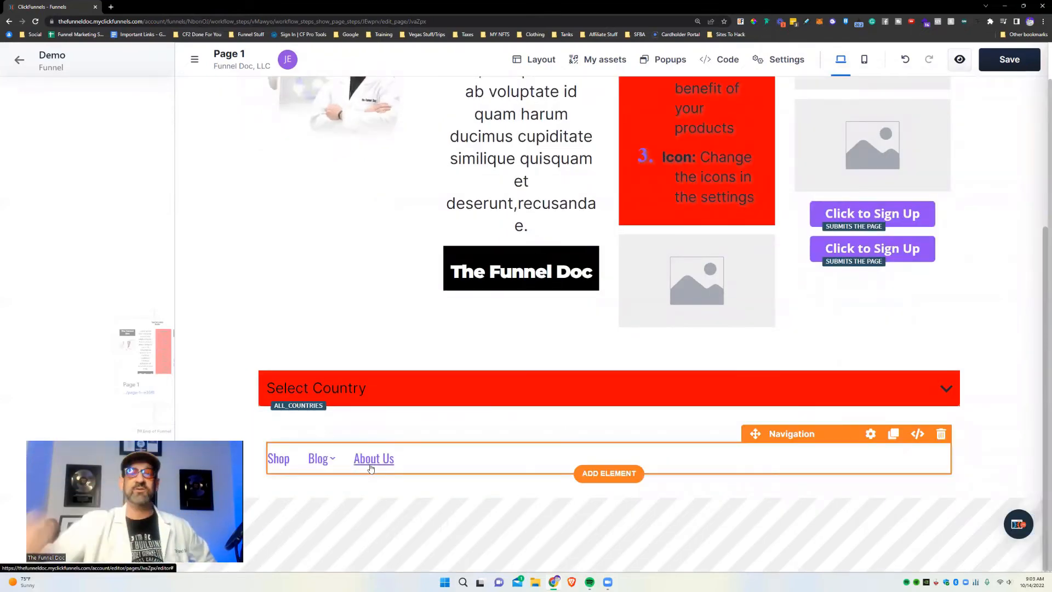
{"action": "left_click", "coordinate": [1018, 68]}
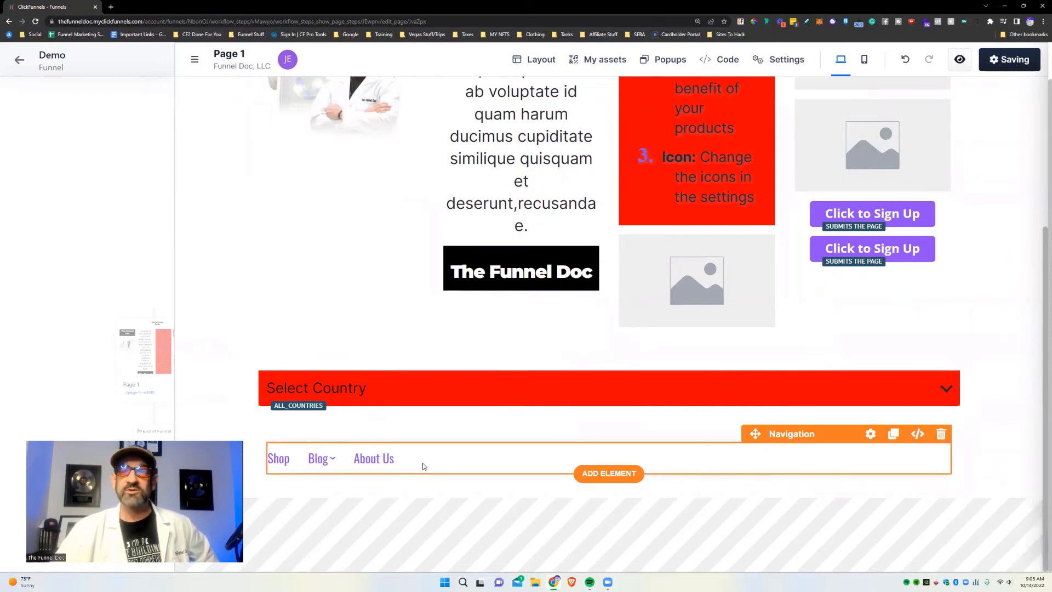
Examine the Hamburger Icon component settings of the navigation element.
{"action": "left_click", "coordinate": [422, 467]}
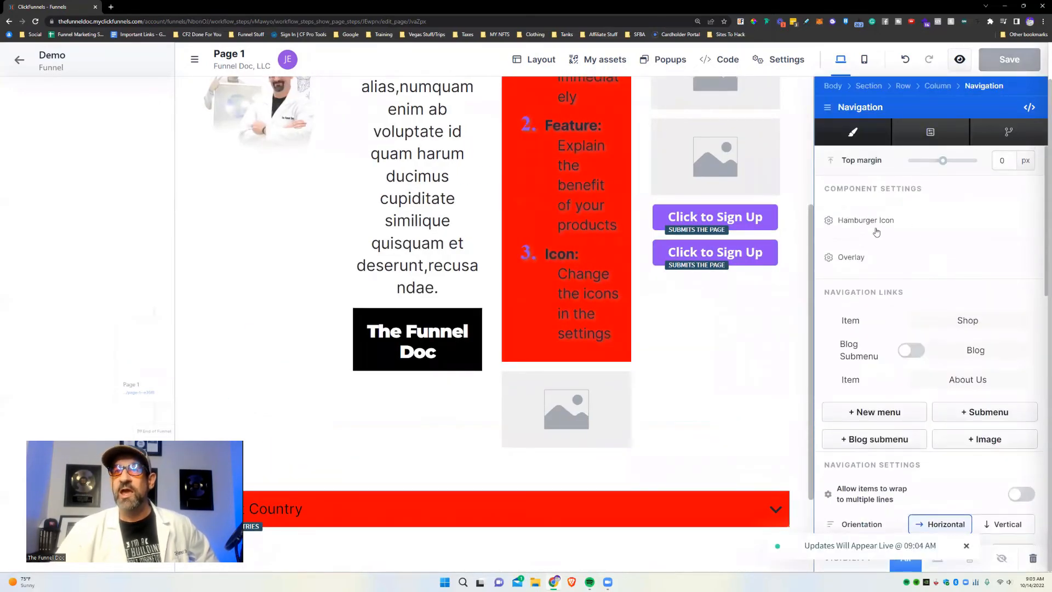
{"action": "left_click", "coordinate": [831, 222]}
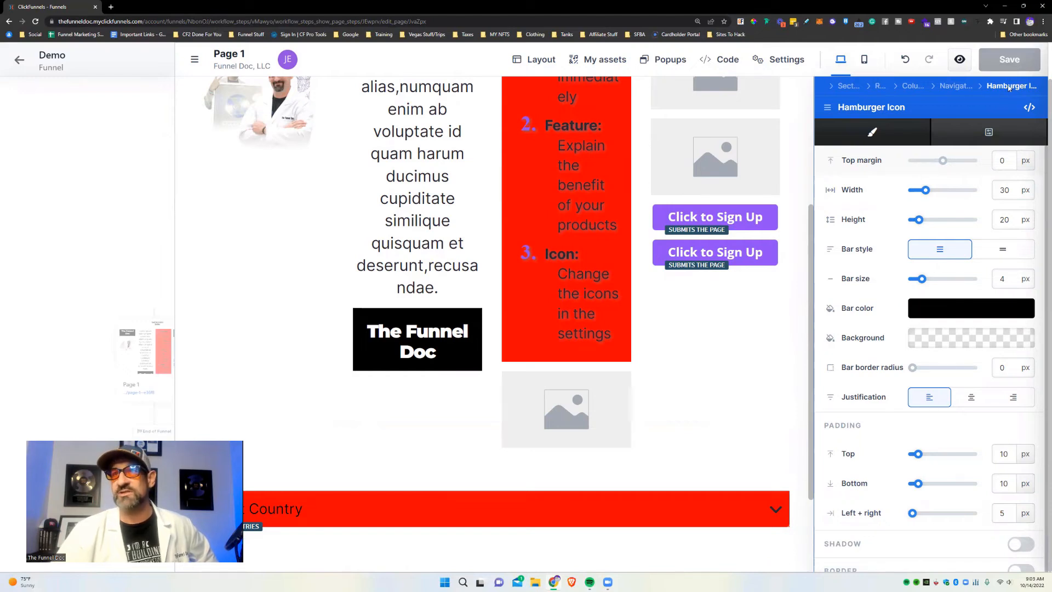
{"action": "left_click", "coordinate": [953, 86]}
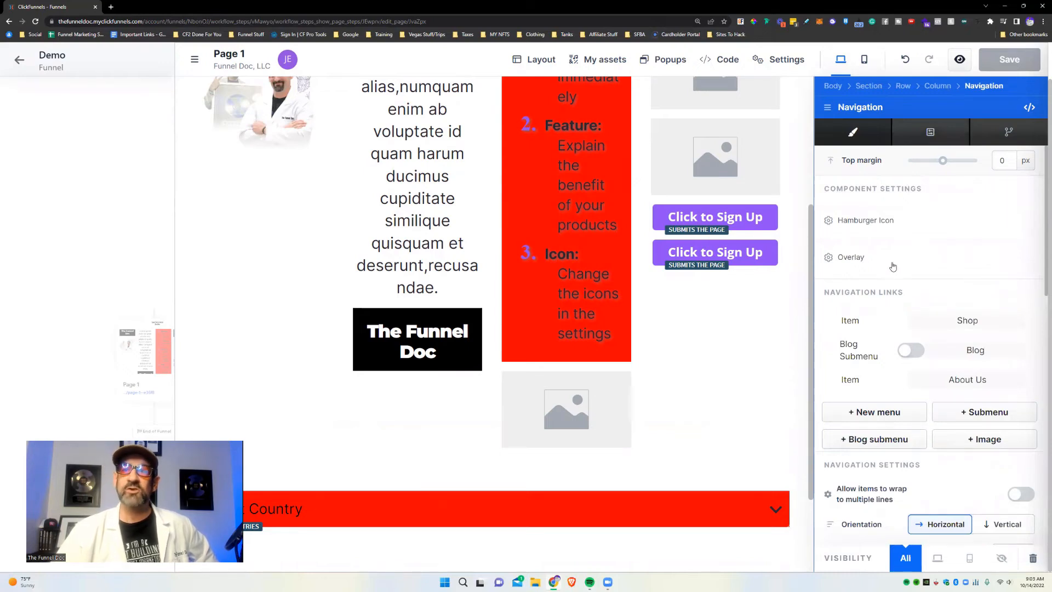
{"action": "scroll", "coordinate": [681, 419], "scroll_direction": "down", "scroll_amount": 2}
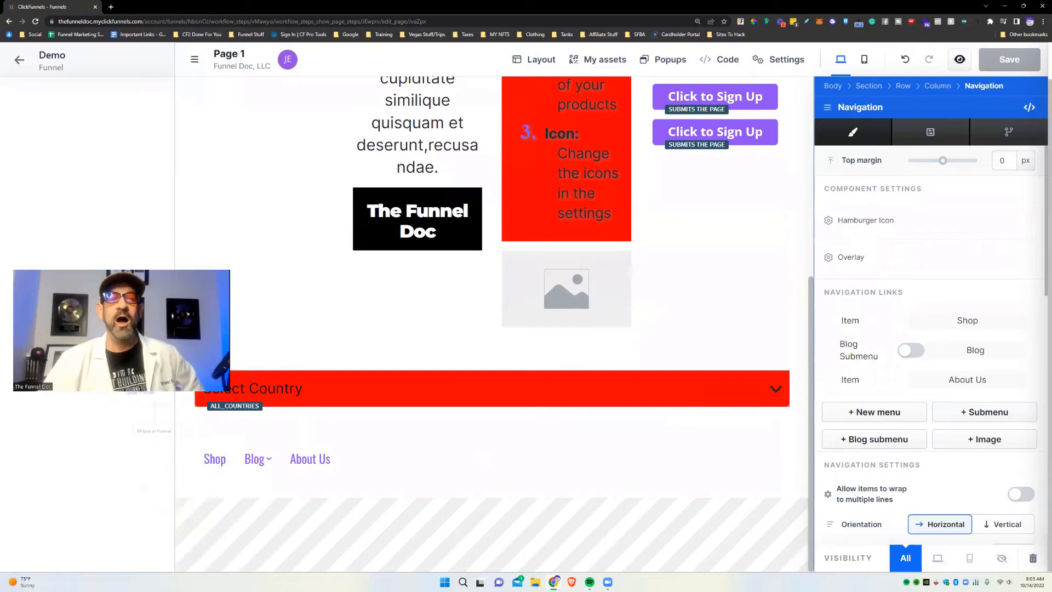
Examine the navigation Overlay's display, background, close icon and typography settings.
{"action": "left_click", "coordinate": [858, 256]}
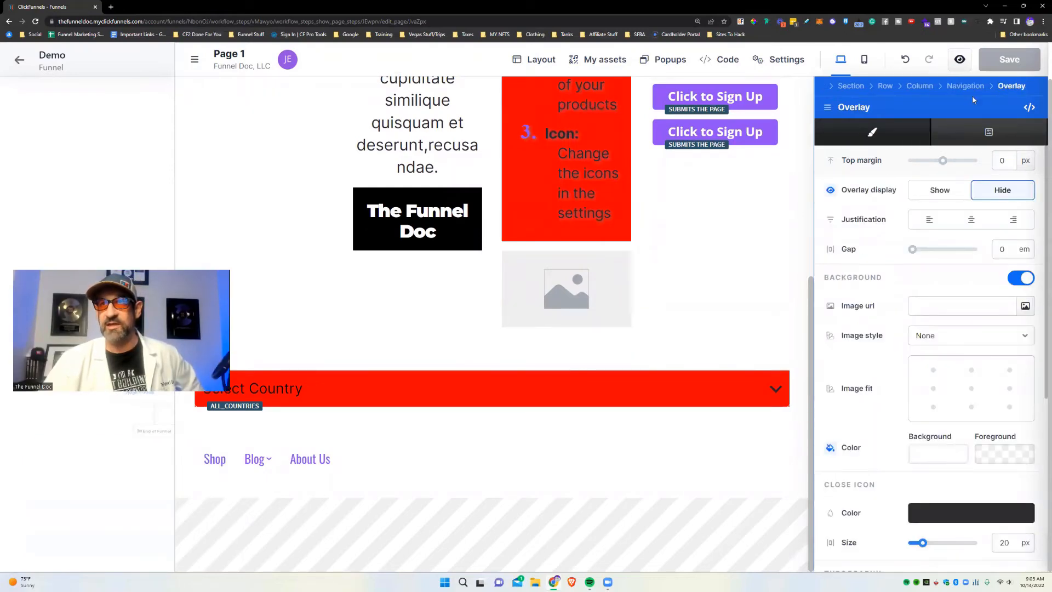
{"action": "scroll", "coordinate": [936, 187], "scroll_direction": "down", "scroll_amount": 9}
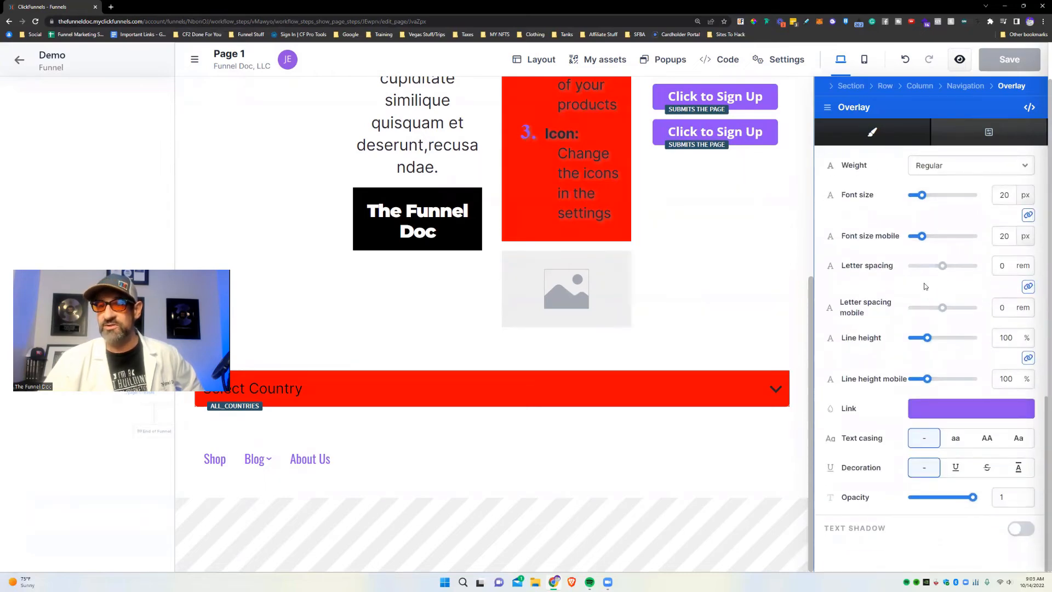
{"action": "scroll", "coordinate": [919, 245], "scroll_direction": "up", "scroll_amount": 6}
{"action": "scroll", "coordinate": [919, 245], "scroll_direction": "up", "scroll_amount": 5}
Move the Blog submenu below About Us in the navigation links.
{"action": "left_click", "coordinate": [964, 86]}
{"action": "scroll", "coordinate": [899, 359], "scroll_direction": "down", "scroll_amount": 2}
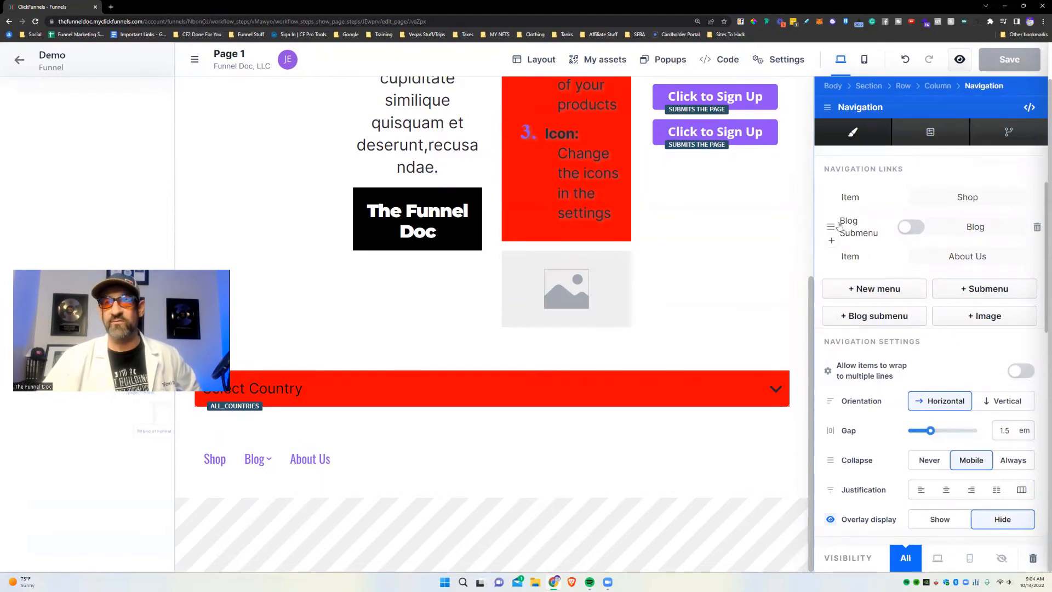
{"action": "left_click_drag", "start_coordinate": [834, 226], "coordinate": [832, 258]}
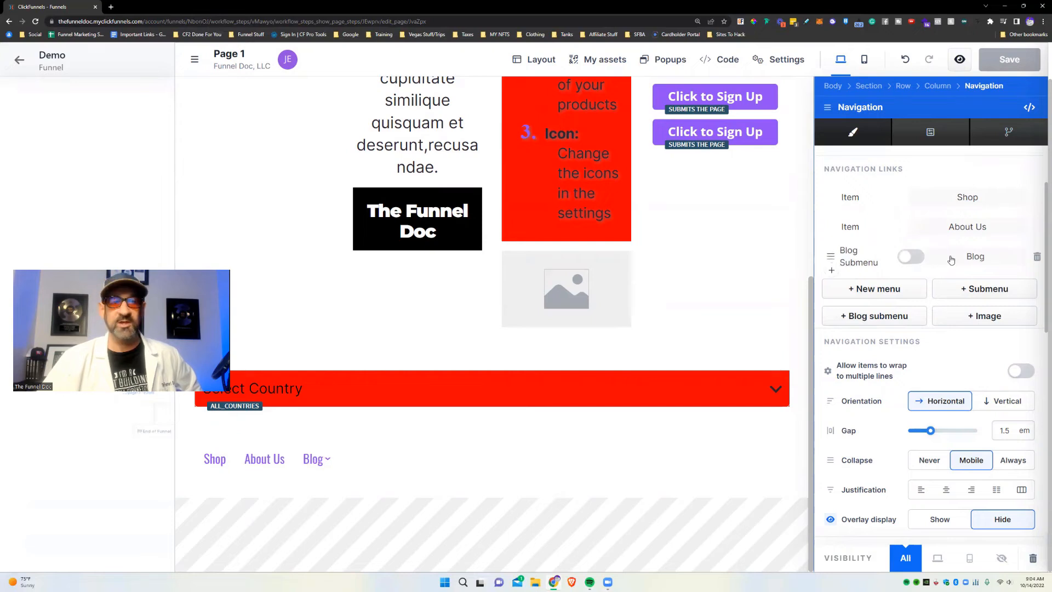
Open the Blog submenu link's settings and review its typography, background and icon options.
{"action": "left_click", "coordinate": [907, 263]}
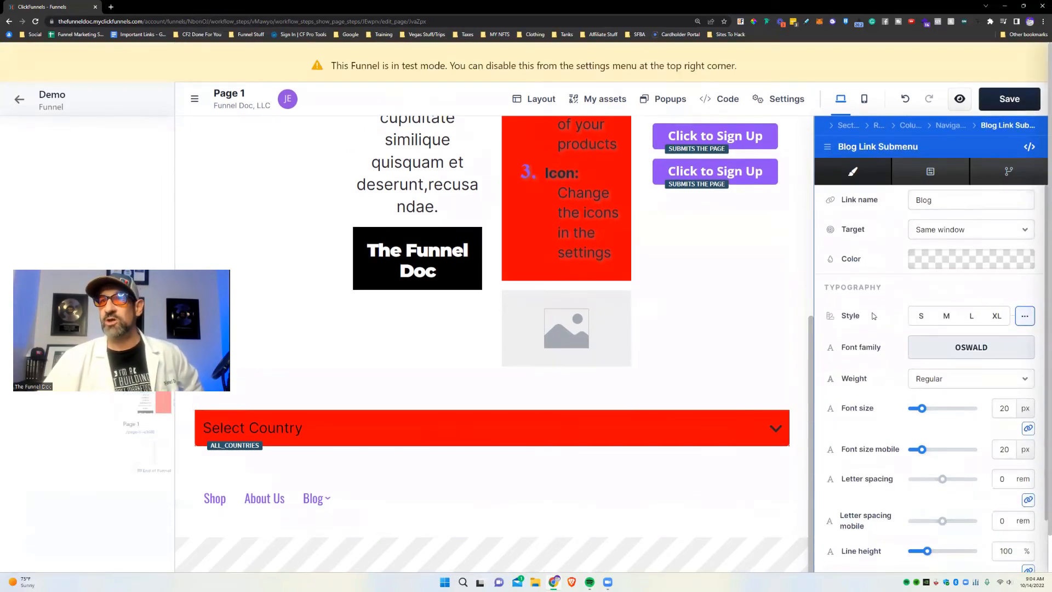
{"action": "scroll", "coordinate": [944, 437], "scroll_direction": "down", "scroll_amount": 5}
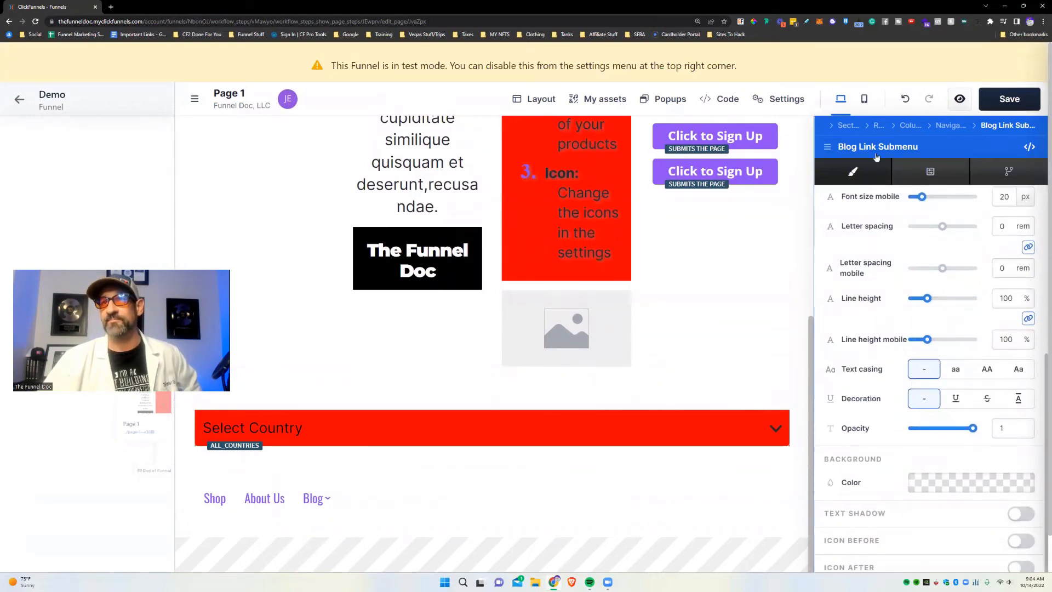
Return to the navigation element's settings, review its list of links, and view the About Us link's full settings.
{"action": "left_click", "coordinate": [955, 127]}
{"action": "scroll", "coordinate": [953, 231], "scroll_direction": "down", "scroll_amount": 5}
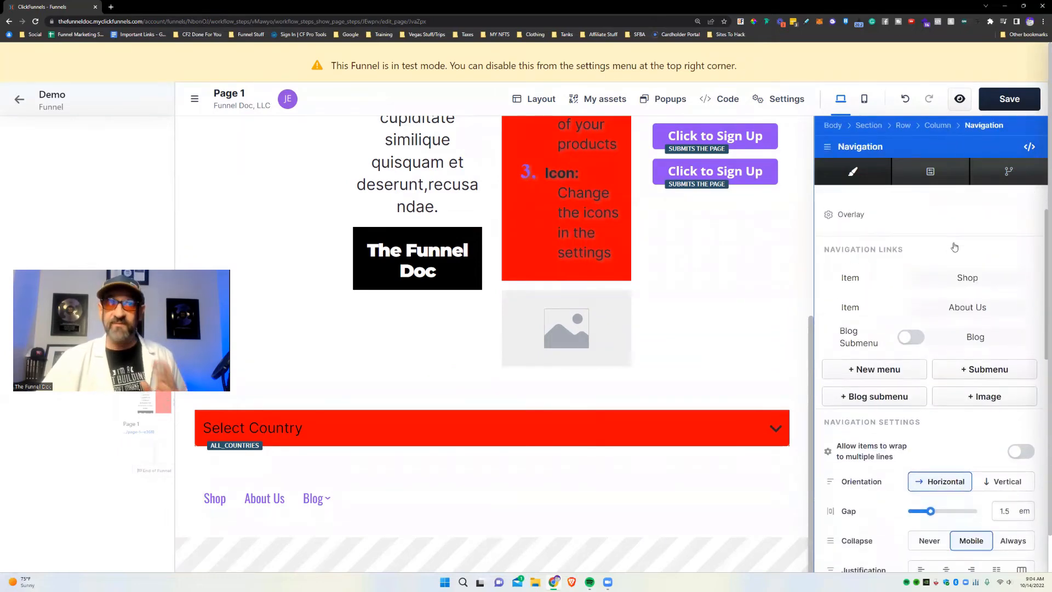
{"action": "scroll", "coordinate": [963, 251], "scroll_direction": "up", "scroll_amount": 2}
{"action": "scroll", "coordinate": [963, 252], "scroll_direction": "up", "scroll_amount": 2}
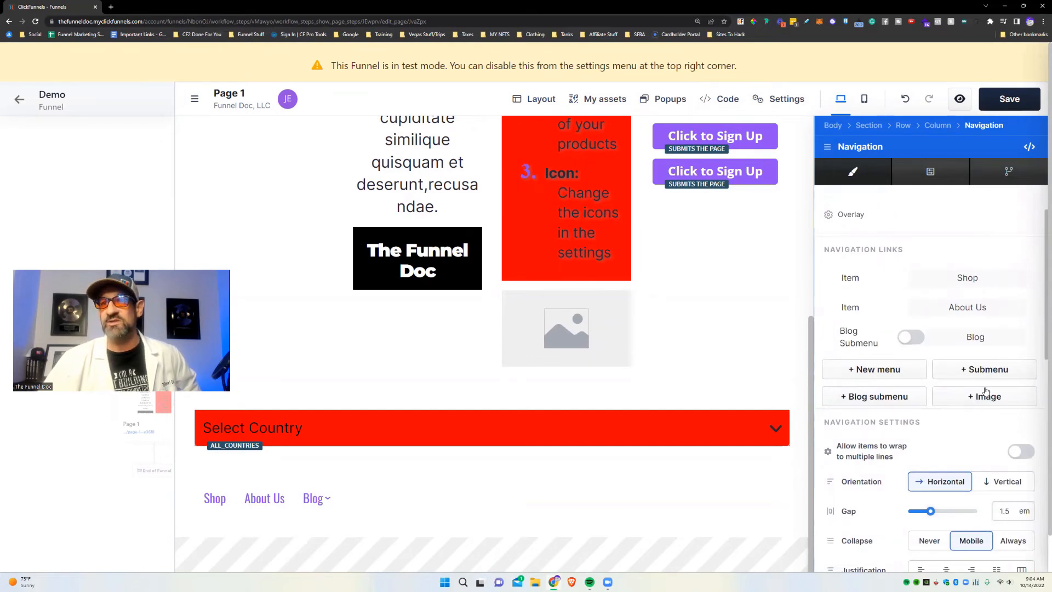
{"action": "mouse_move", "coordinate": [1038, 347]}
{"action": "left_click", "coordinate": [960, 319]}
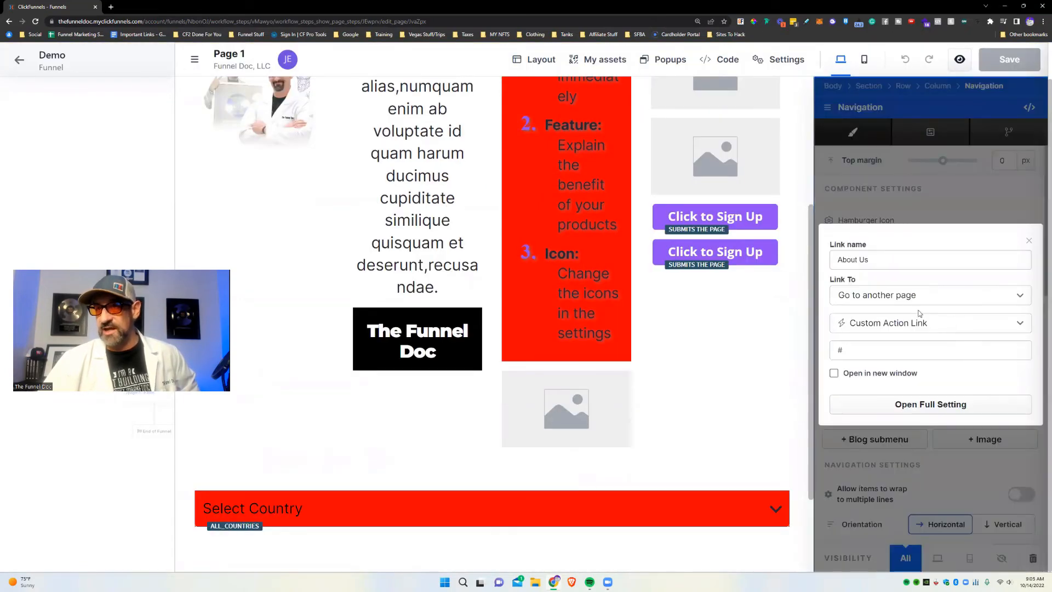
{"action": "left_click", "coordinate": [956, 203]}
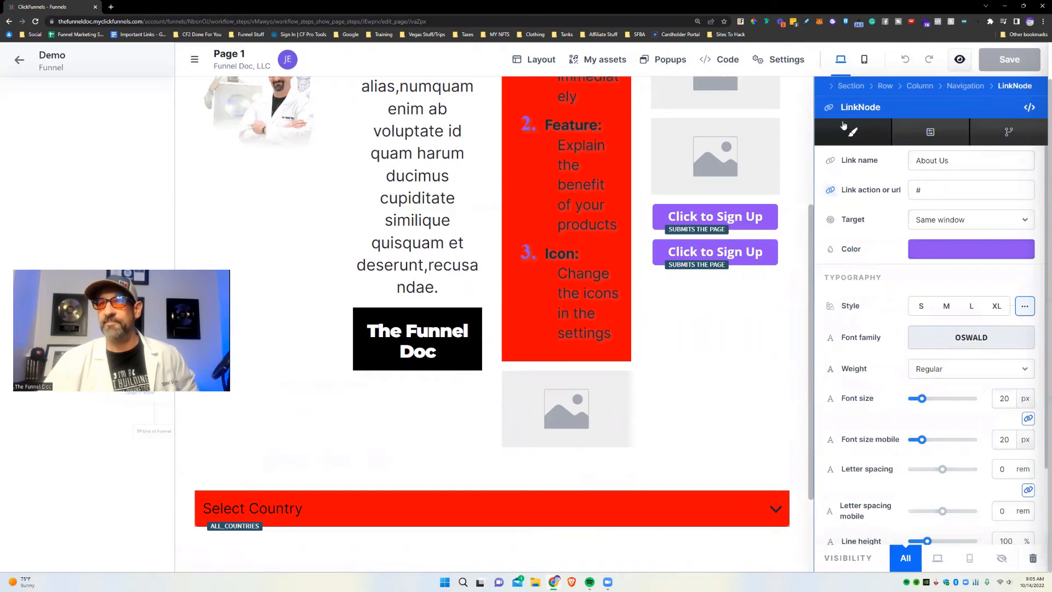
{"action": "left_click", "coordinate": [972, 86]}
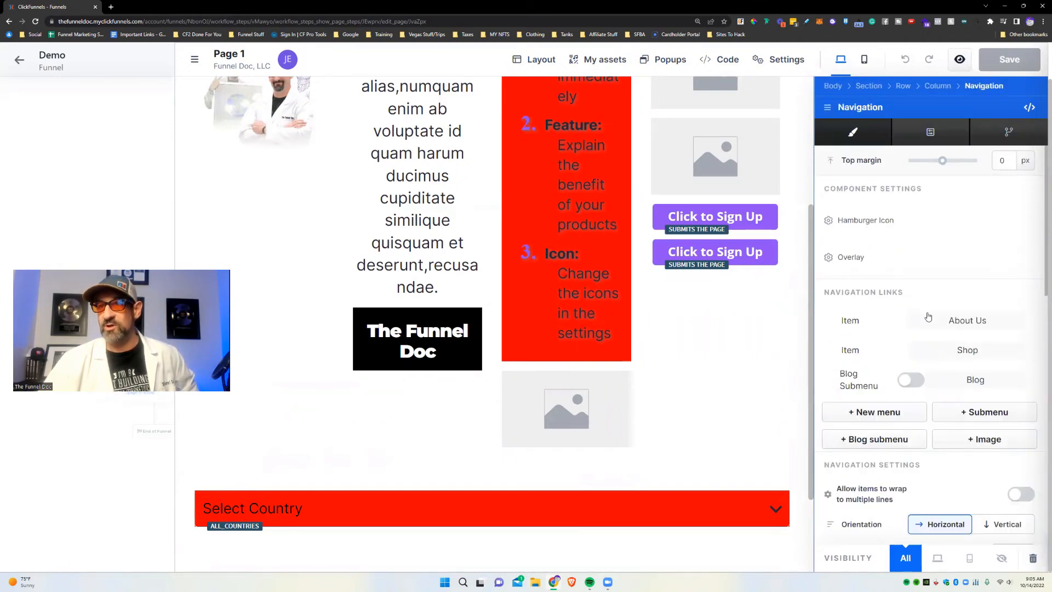
Set the About Us link to go to another page through a Custom URL.
{"action": "left_click", "coordinate": [967, 320]}
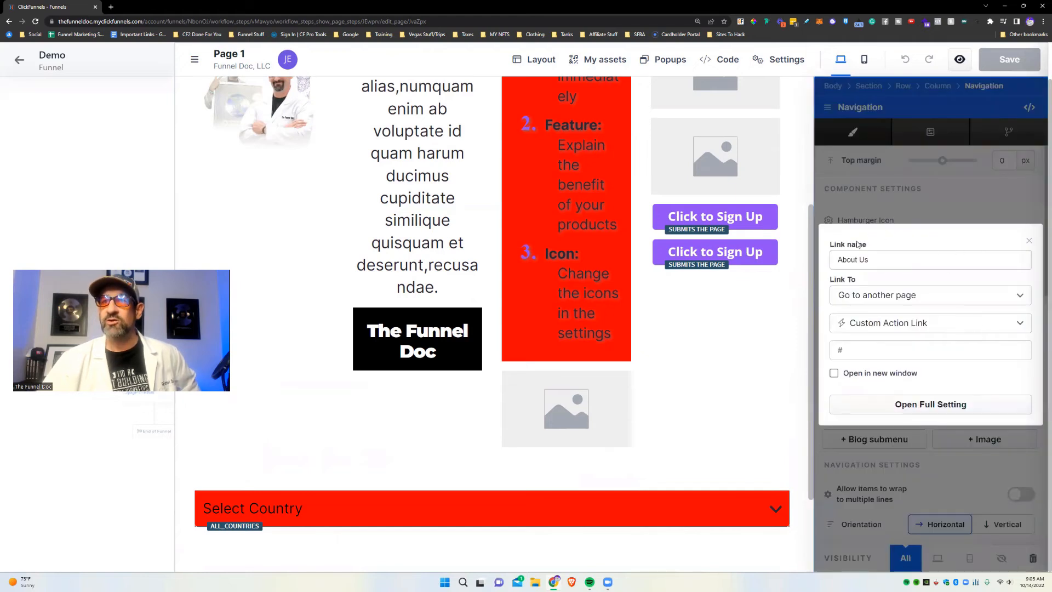
{"action": "left_click", "coordinate": [870, 299]}
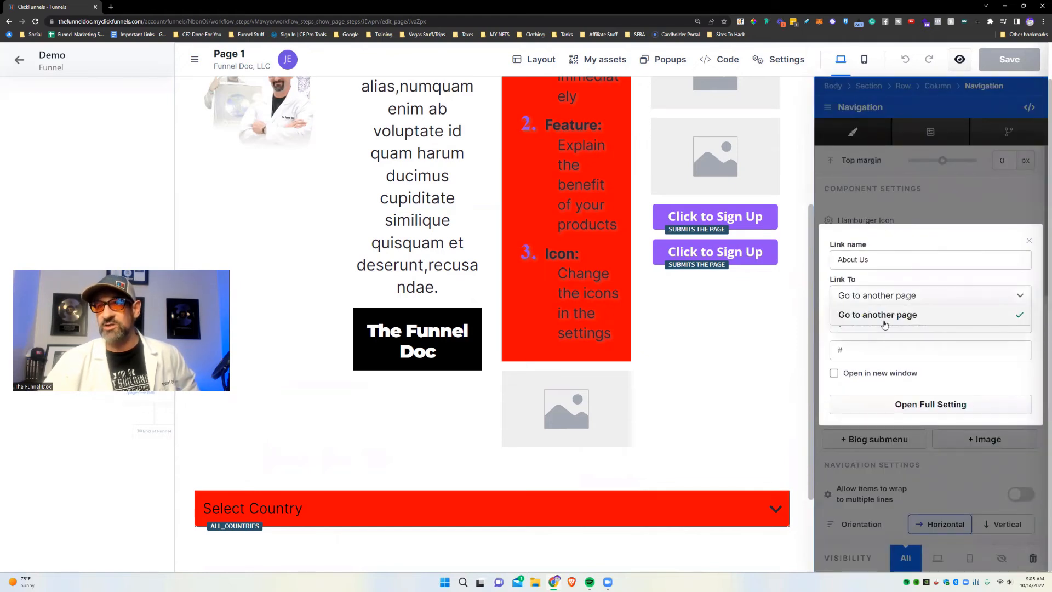
{"action": "left_click", "coordinate": [883, 316]}
{"action": "left_click", "coordinate": [896, 323]}
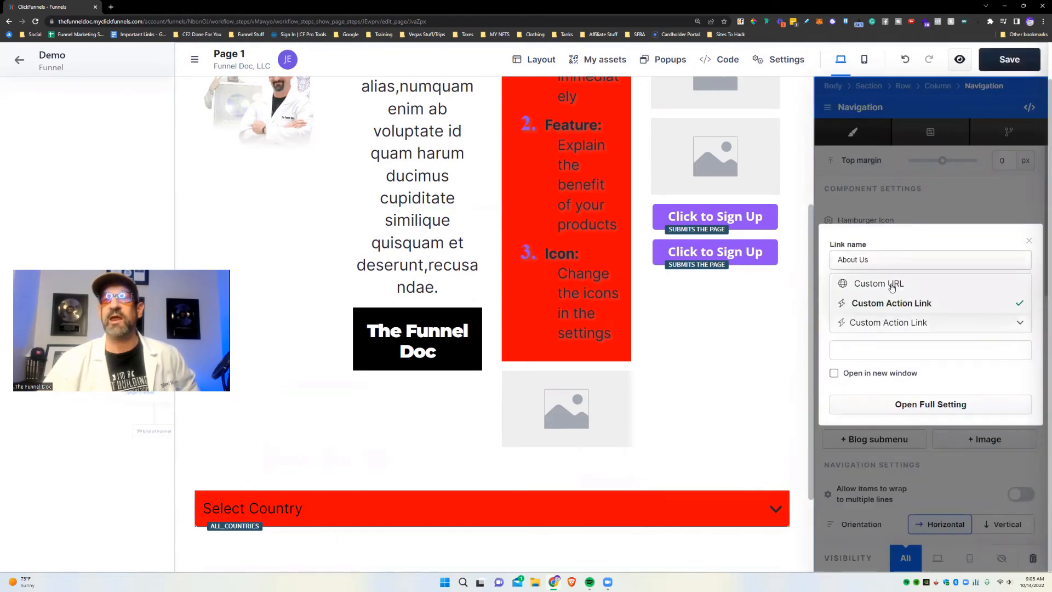
{"action": "left_click", "coordinate": [891, 284]}
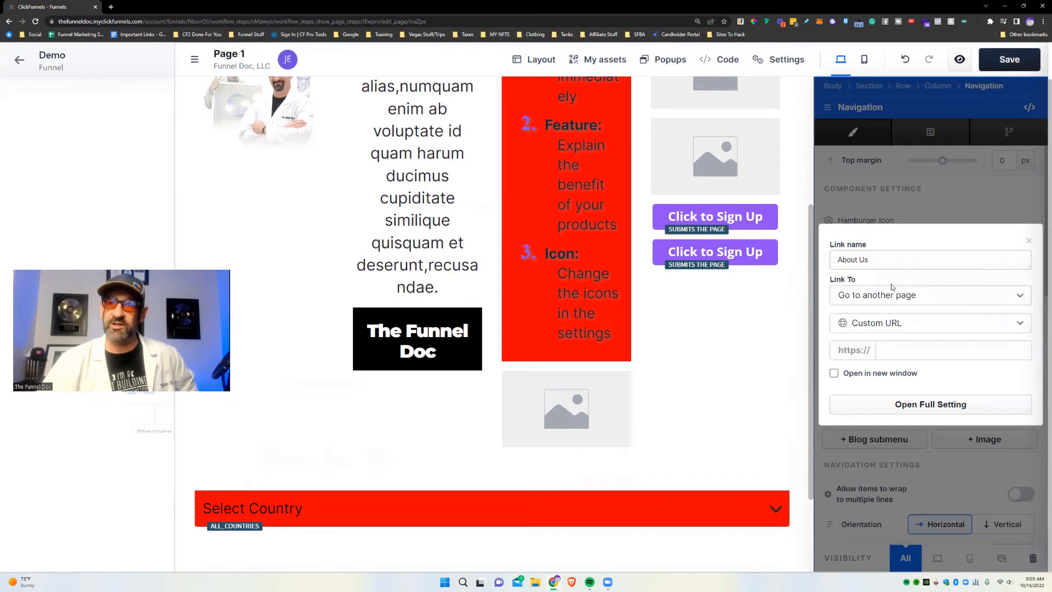
Review the About Us link's full URL, target, color and typography settings, and return to the navigation element.
{"action": "left_click", "coordinate": [930, 404]}
{"action": "scroll", "coordinate": [866, 230], "scroll_direction": "down", "scroll_amount": 5}
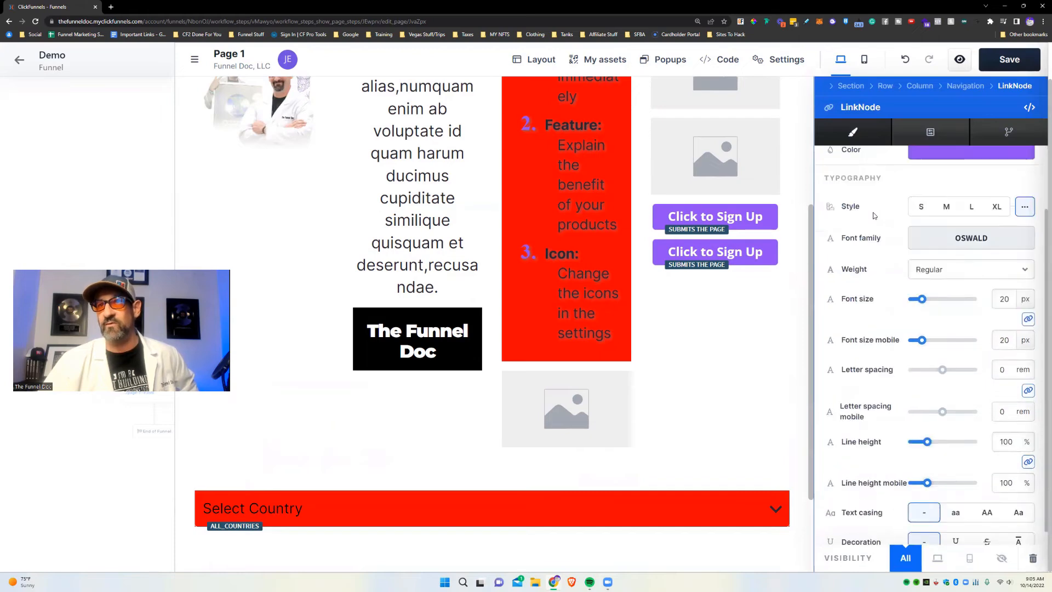
{"action": "scroll", "coordinate": [912, 507], "scroll_direction": "up", "scroll_amount": 5}
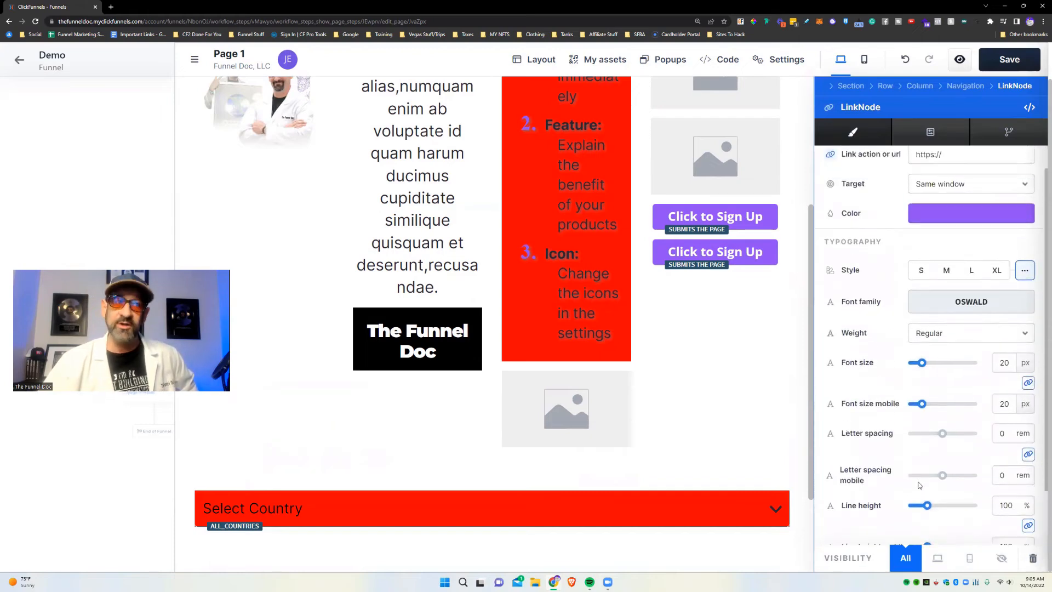
{"action": "left_click", "coordinate": [966, 86]}
Add another submenu and an image to the navigation links.
{"action": "scroll", "coordinate": [692, 449], "scroll_direction": "down", "scroll_amount": 3}
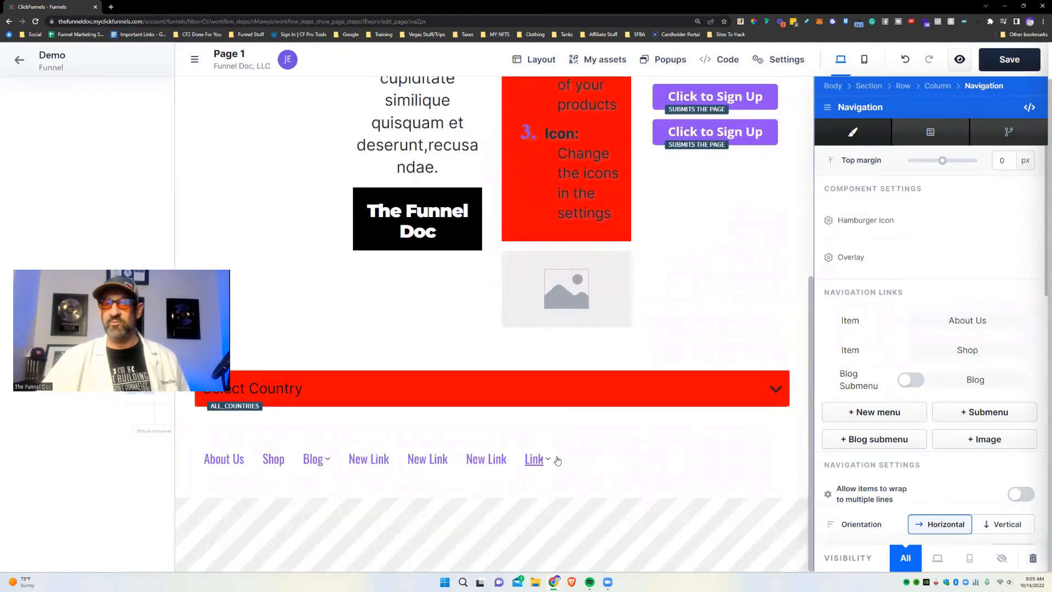
{"action": "left_click", "coordinate": [988, 415]}
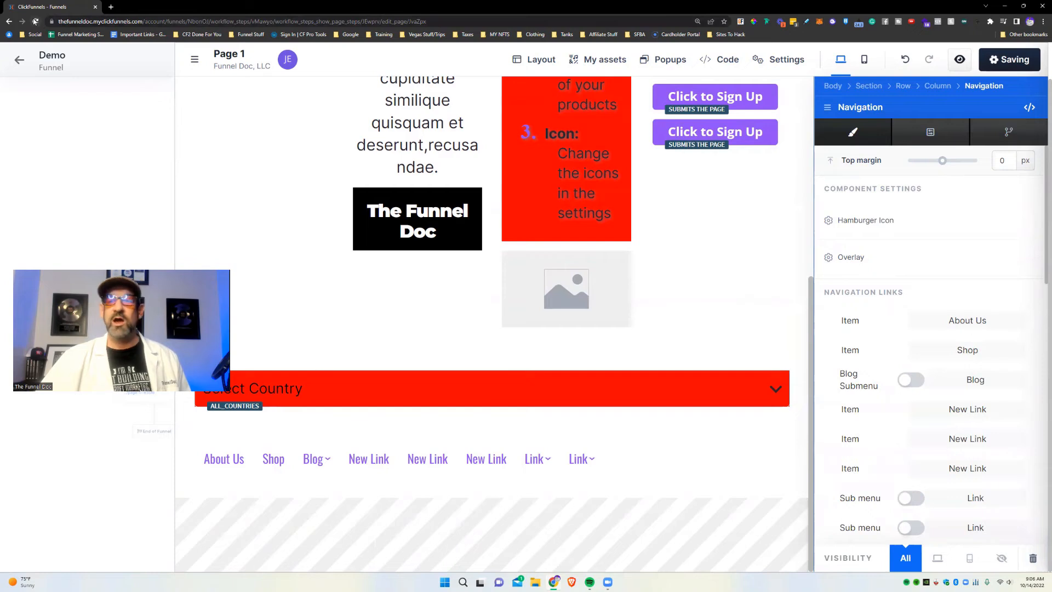
{"action": "scroll", "coordinate": [1009, 257], "scroll_direction": "down", "scroll_amount": 4}
{"action": "scroll", "coordinate": [1001, 345], "scroll_direction": "up", "scroll_amount": 2}
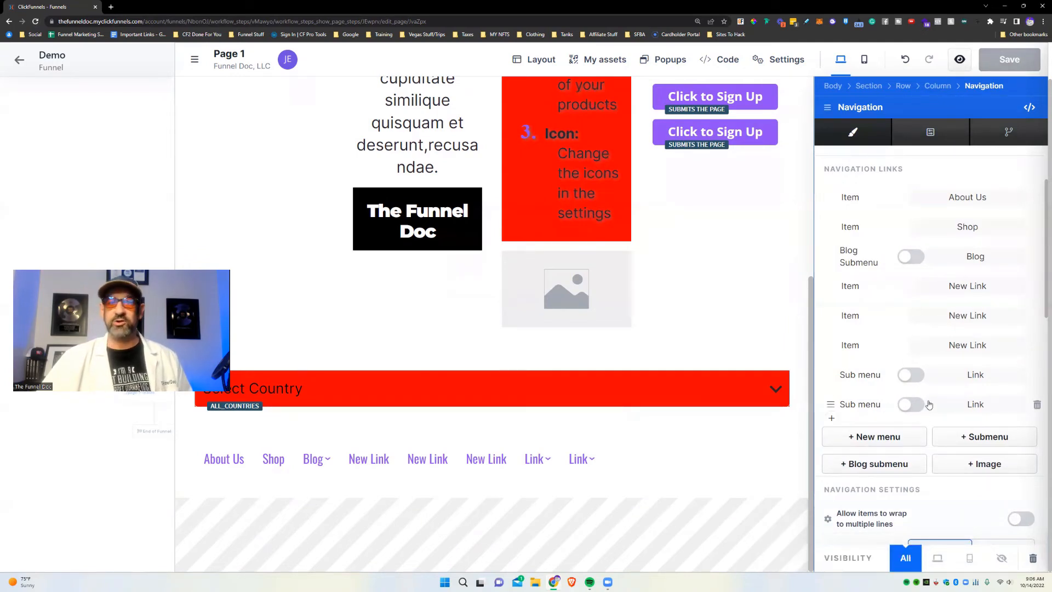
{"action": "left_click", "coordinate": [977, 465]}
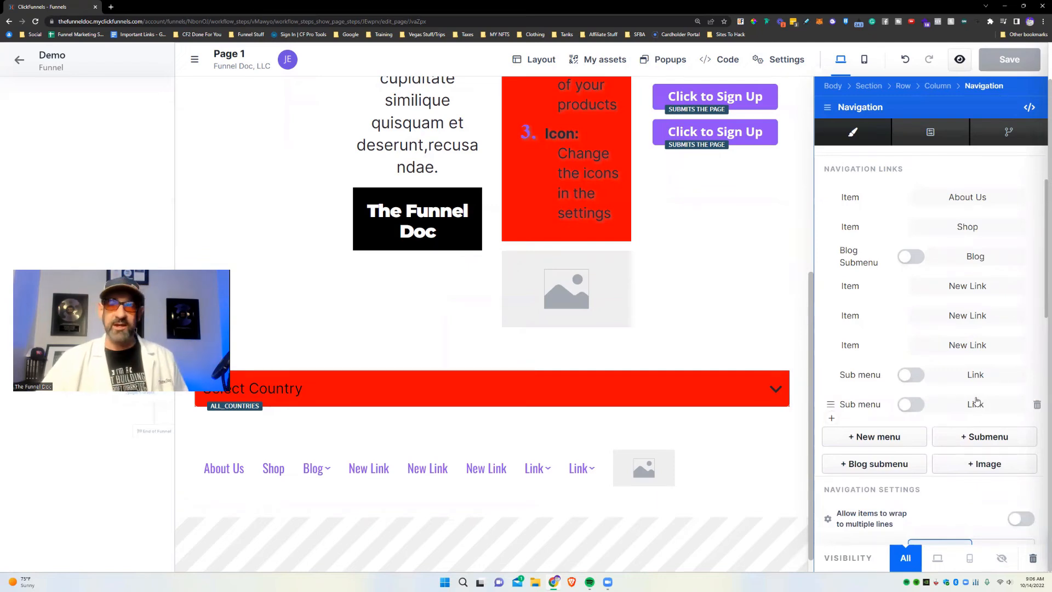
Try the Vertical orientation on the navigation element and switch it back to Horizontal.
{"action": "scroll", "coordinate": [984, 400], "scroll_direction": "down", "scroll_amount": 3}
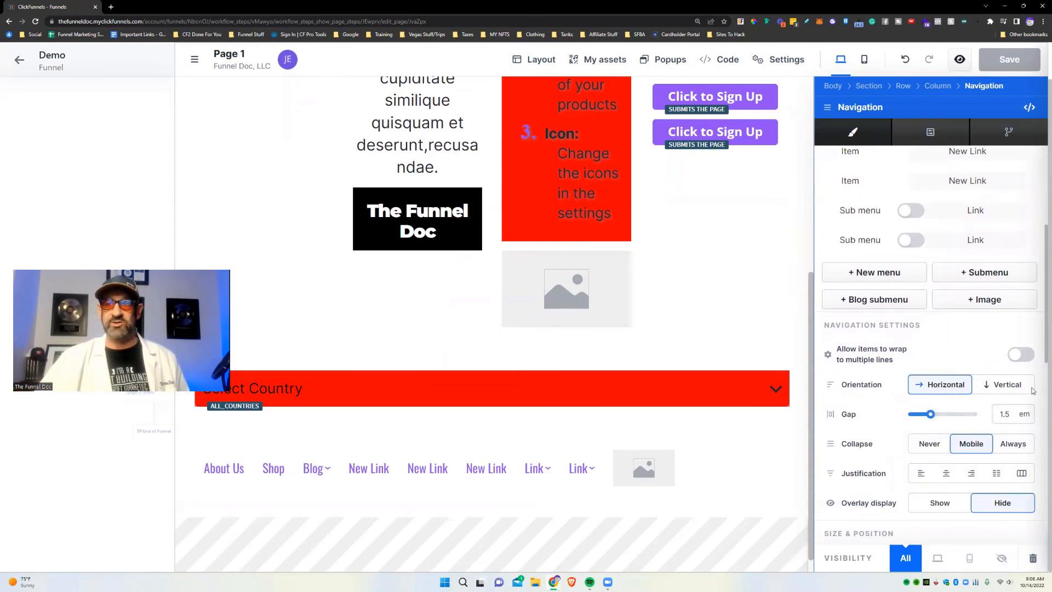
{"action": "left_click", "coordinate": [1000, 389]}
{"action": "scroll", "coordinate": [233, 416], "scroll_direction": "down", "scroll_amount": 5}
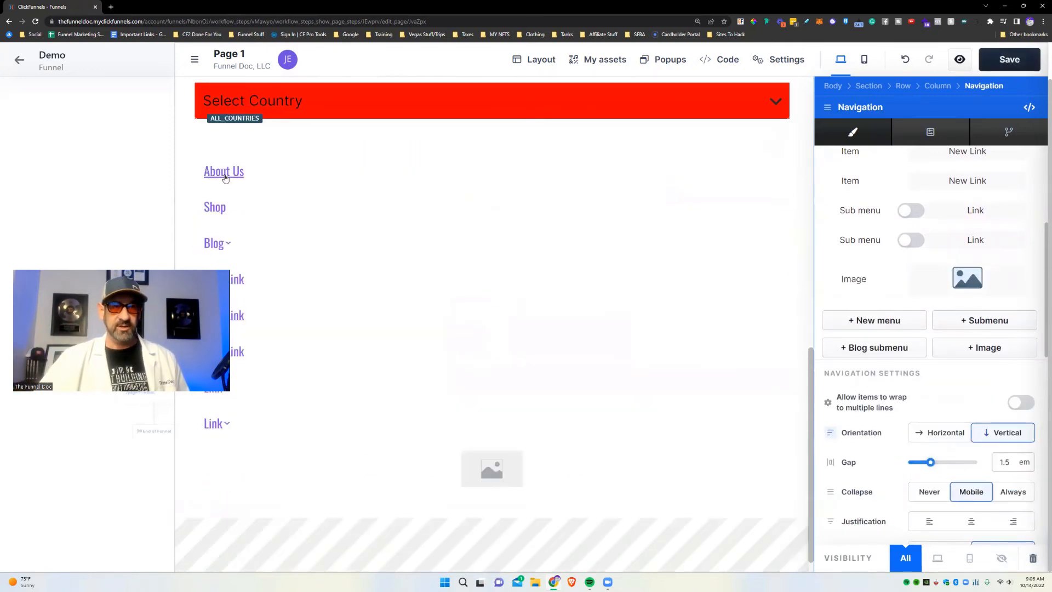
{"action": "scroll", "coordinate": [521, 308], "scroll_direction": "up", "scroll_amount": 3}
{"action": "left_click", "coordinate": [946, 432]}
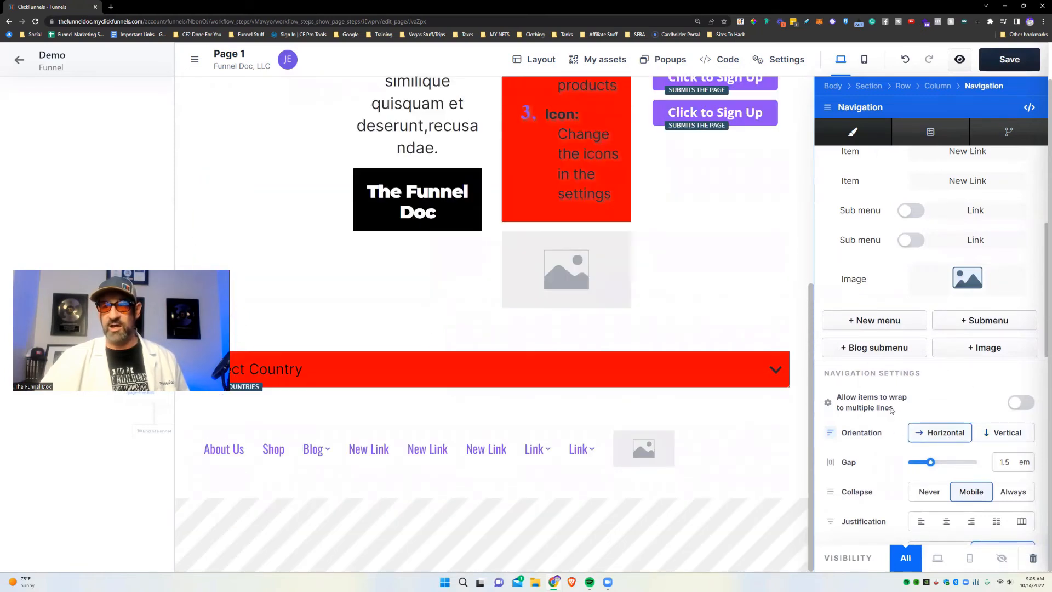
{"action": "scroll", "coordinate": [951, 383], "scroll_direction": "down", "scroll_amount": 2}
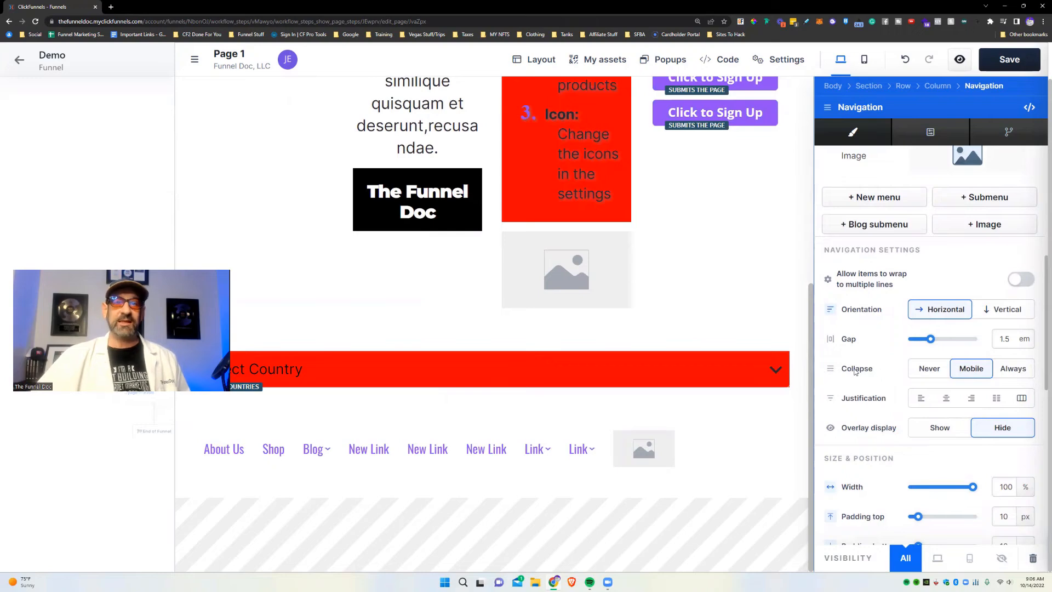
{"action": "right_click", "coordinate": [730, 343]}
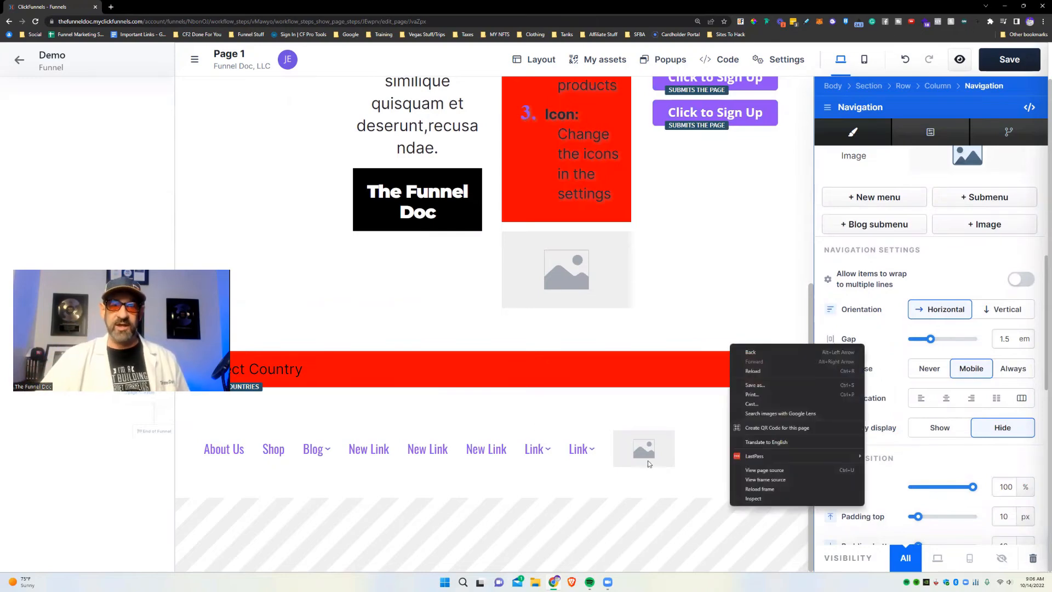
{"action": "left_click", "coordinate": [673, 490]}
{"action": "scroll", "coordinate": [931, 384], "scroll_direction": "up", "scroll_amount": 7}
{"action": "left_click", "coordinate": [979, 352]}
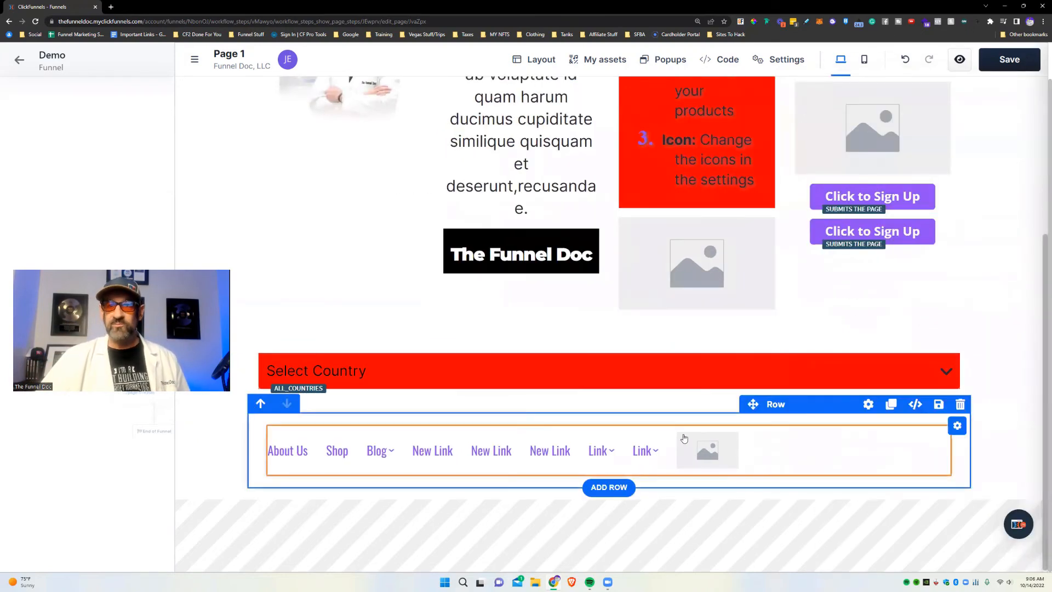
{"action": "left_click", "coordinate": [876, 419]}
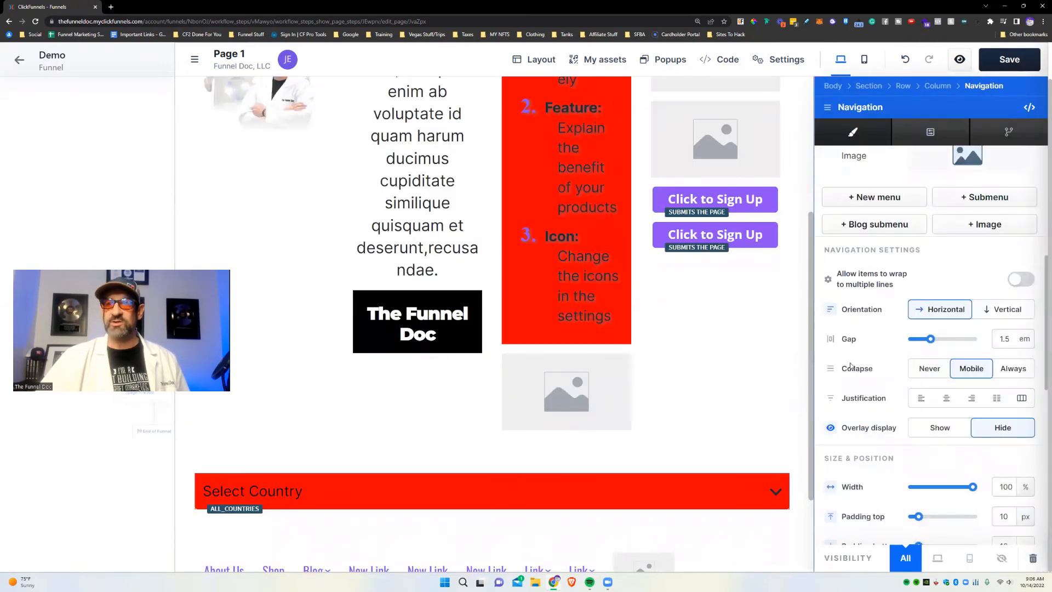
Switch the navigation's Overlay display to Show and back to Hide.
{"action": "scroll", "coordinate": [922, 375], "scroll_direction": "down", "scroll_amount": 2}
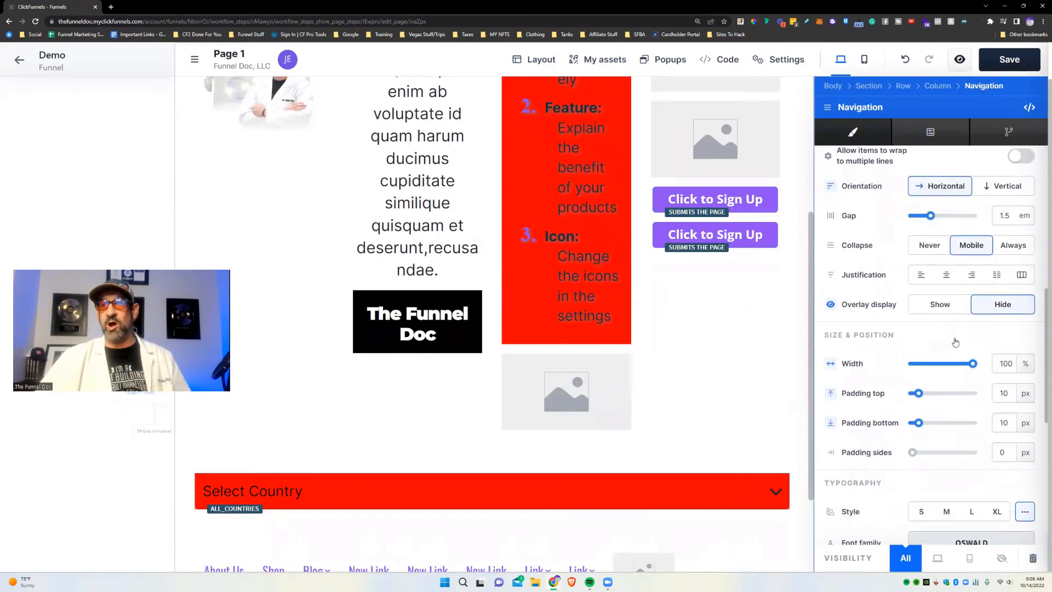
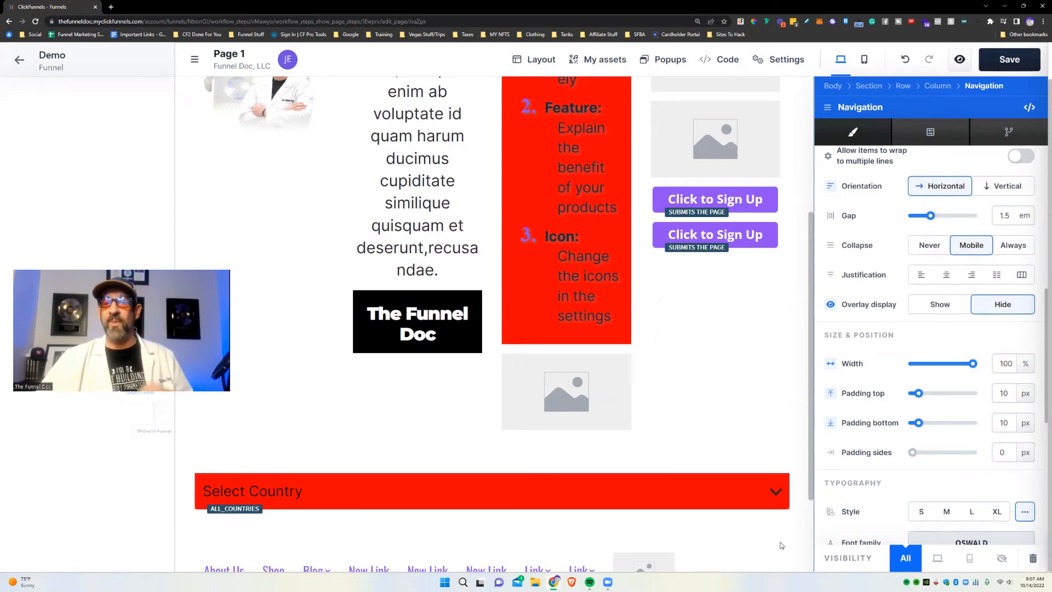
{"action": "scroll", "coordinate": [767, 521], "scroll_direction": "down", "scroll_amount": 2}
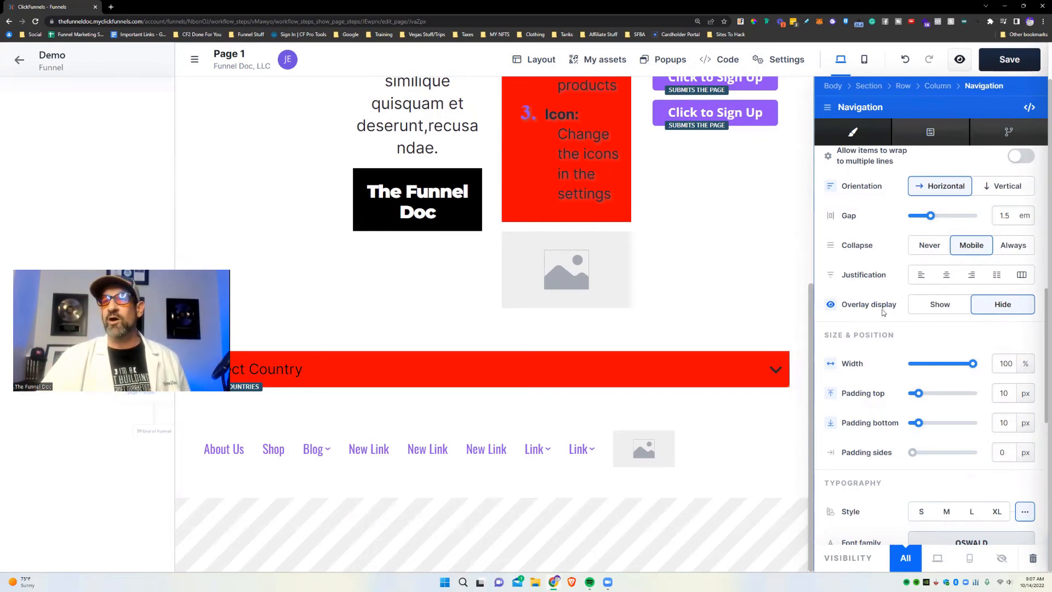
{"action": "left_click", "coordinate": [944, 304]}
{"action": "left_click", "coordinate": [992, 304]}
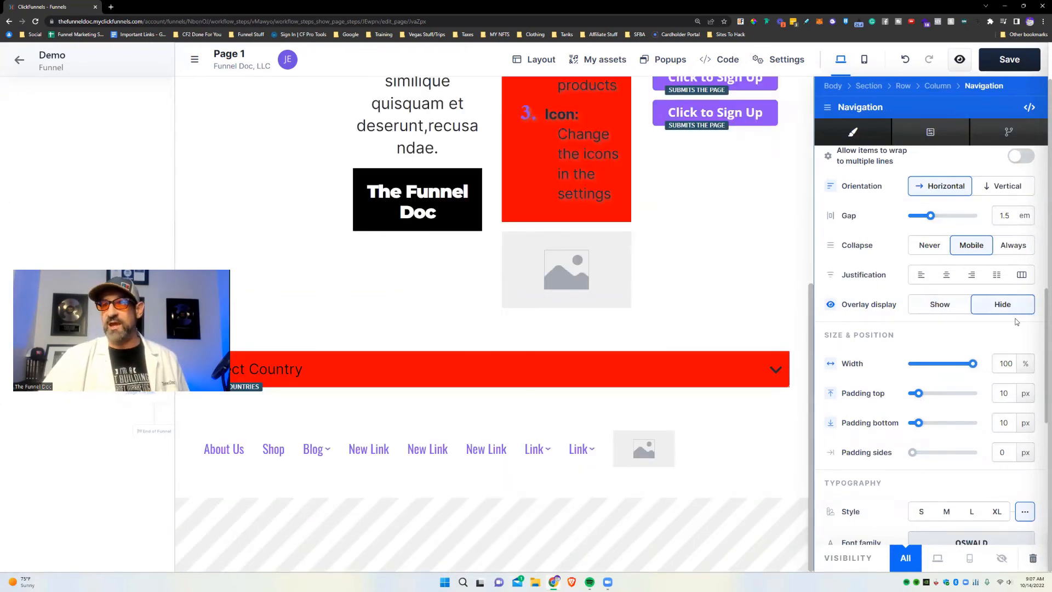
Examine the navigation's size and position, typography, shadow and submenu settings.
{"action": "scroll", "coordinate": [1016, 322], "scroll_direction": "down", "scroll_amount": 3}
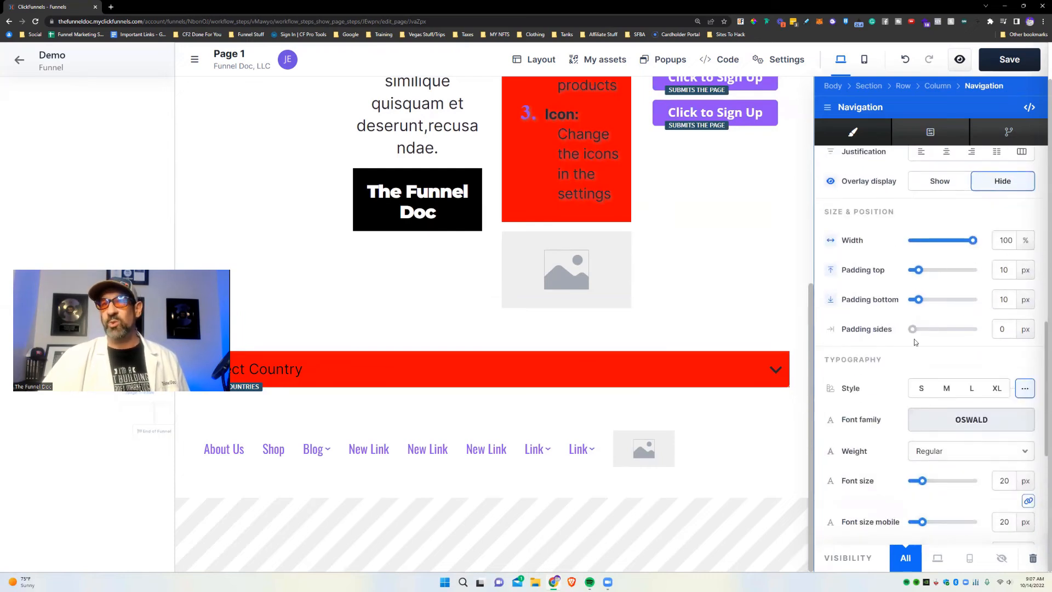
{"action": "scroll", "coordinate": [960, 351], "scroll_direction": "down", "scroll_amount": 10}
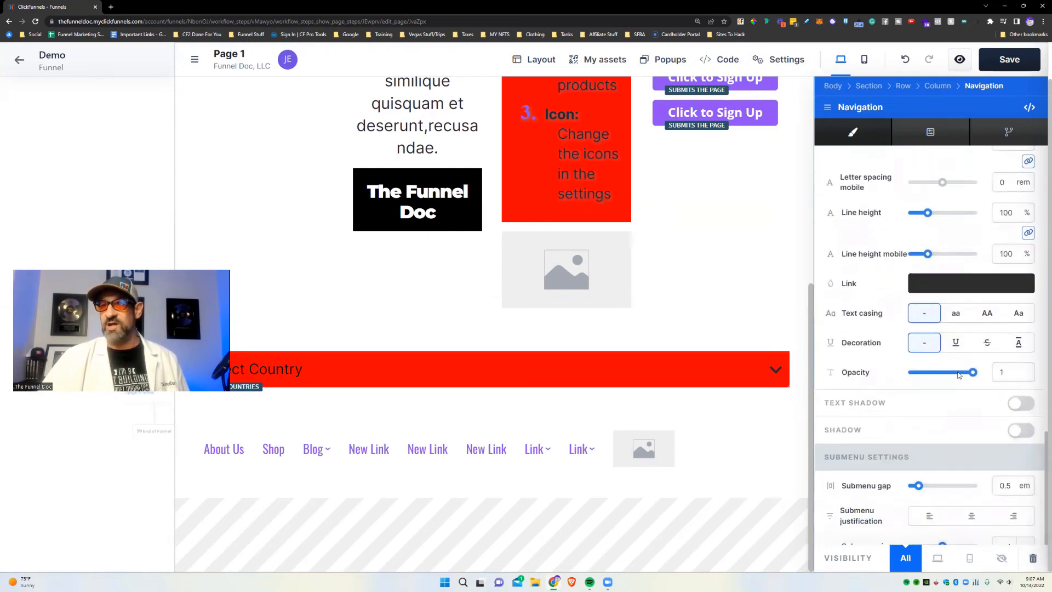
{"action": "scroll", "coordinate": [960, 372], "scroll_direction": "up", "scroll_amount": 4}
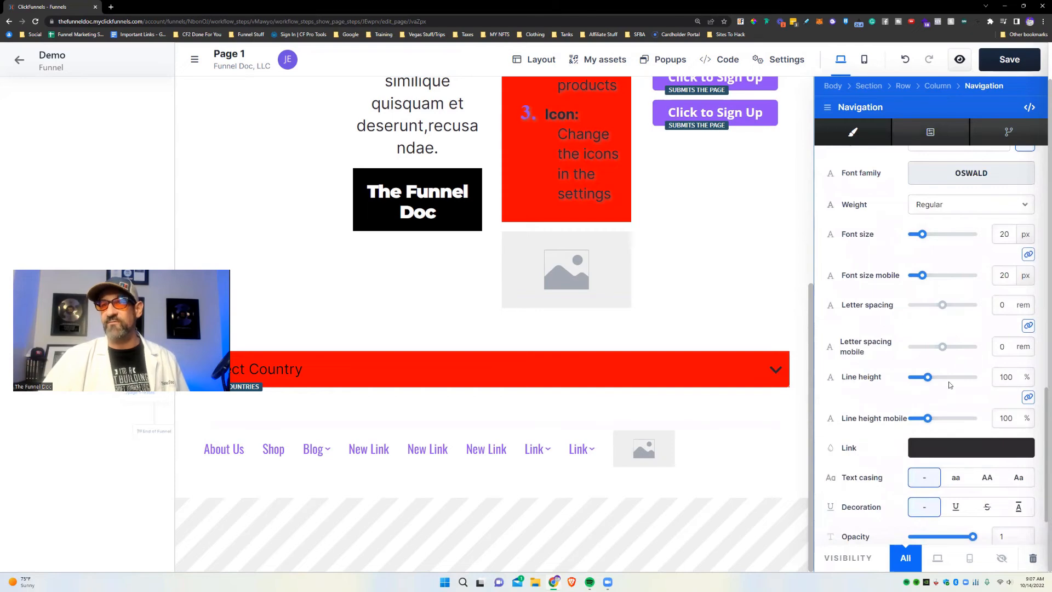
{"action": "scroll", "coordinate": [950, 385], "scroll_direction": "down", "scroll_amount": 2}
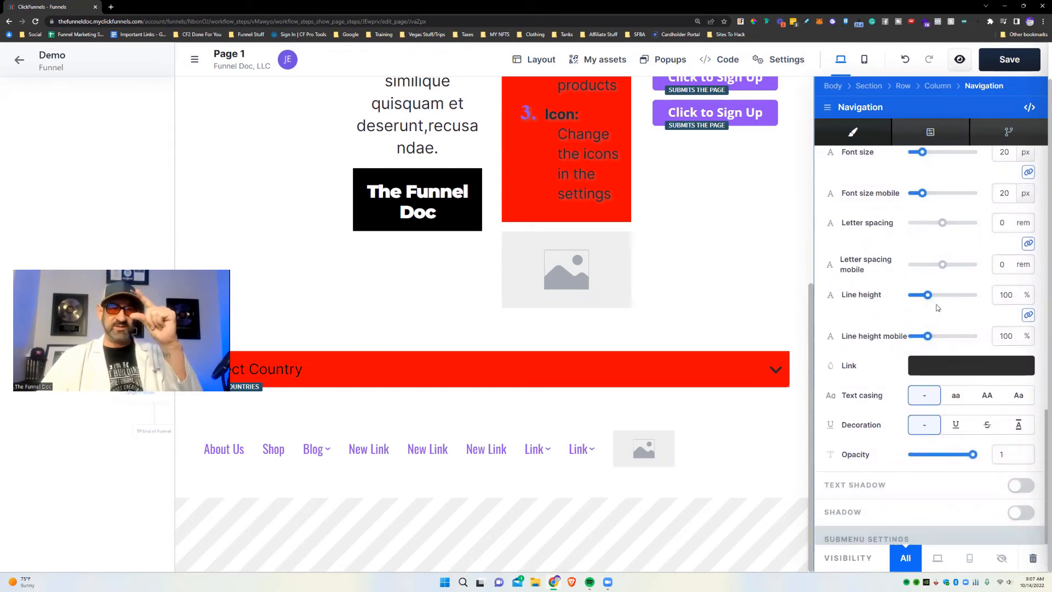
{"action": "scroll", "coordinate": [946, 304], "scroll_direction": "down", "scroll_amount": 1}
{"action": "scroll", "coordinate": [946, 304], "scroll_direction": "down", "scroll_amount": 2}
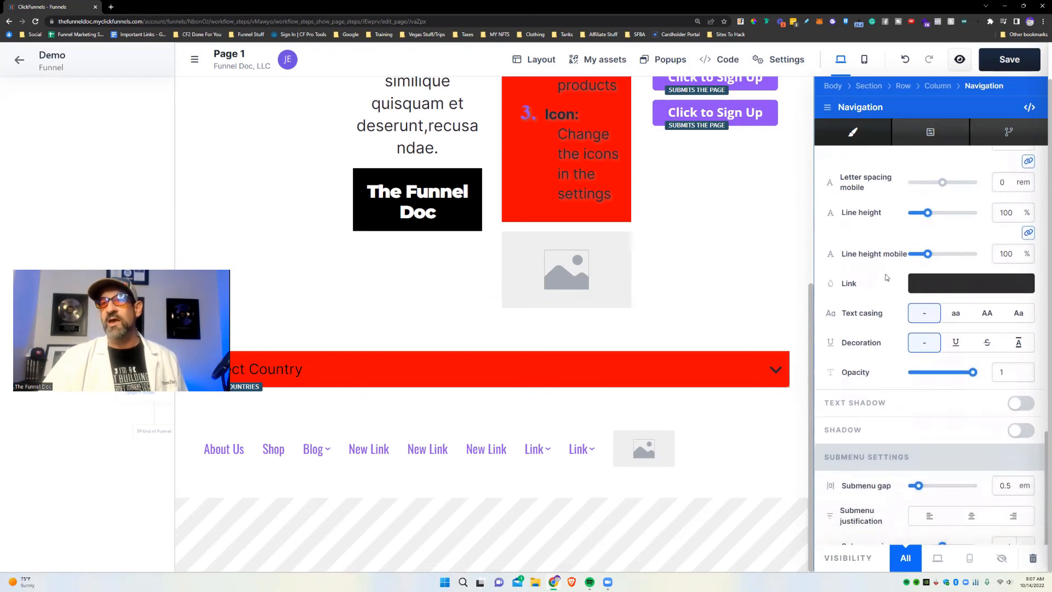
{"action": "scroll", "coordinate": [890, 272], "scroll_direction": "down", "scroll_amount": 5}
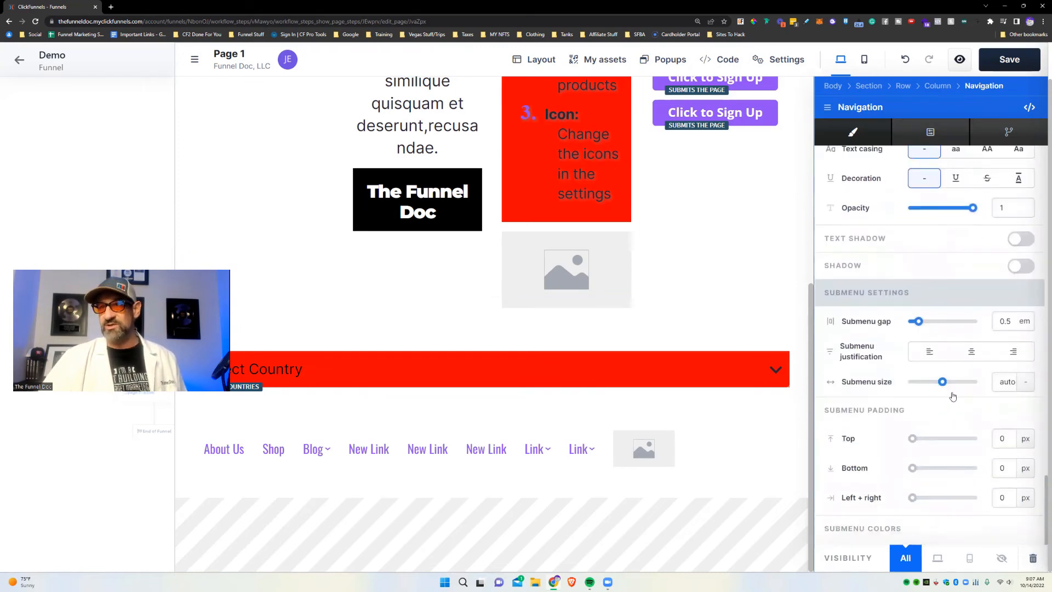
Set the navigation's submenu gap to 0.56 em and enable the submenu shadow.
{"action": "left_click_drag", "start_coordinate": [917, 321], "coordinate": [919, 321]}
{"action": "scroll", "coordinate": [931, 320], "scroll_direction": "down", "scroll_amount": 1}
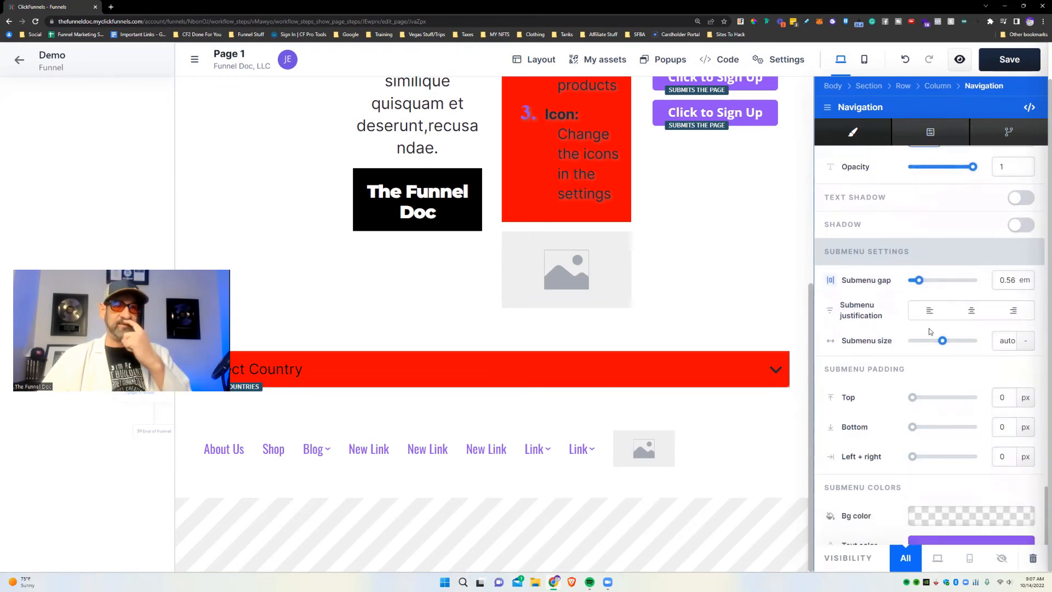
{"action": "scroll", "coordinate": [936, 329], "scroll_direction": "down", "scroll_amount": 3}
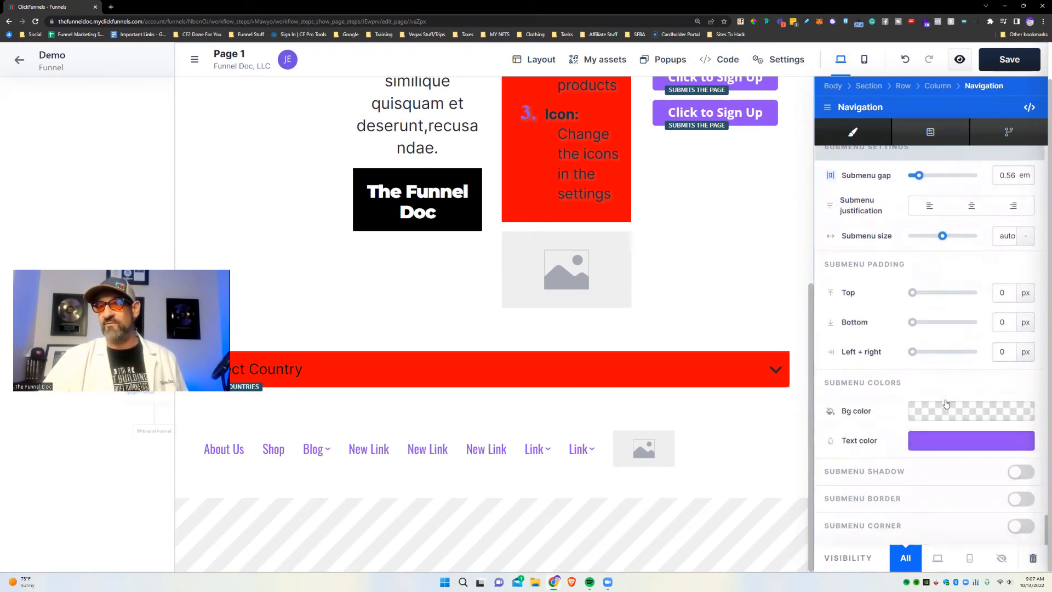
{"action": "left_click", "coordinate": [1023, 470]}
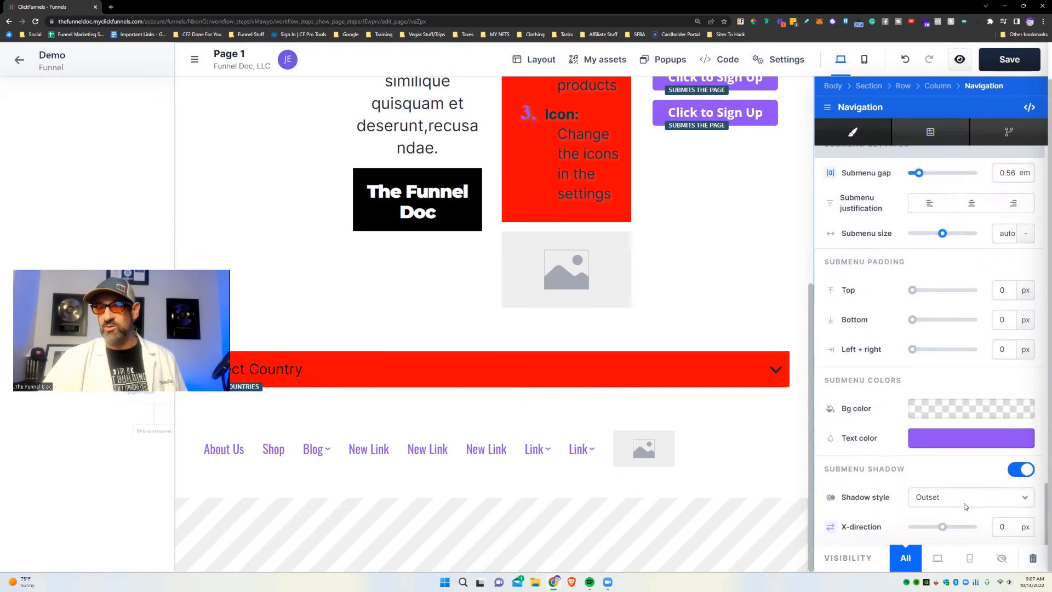
Set the submenu shadow's color to black (000000), its blur to 29 px and its spread to 45 px.
{"action": "scroll", "coordinate": [965, 505], "scroll_direction": "down", "scroll_amount": 3}
{"action": "left_click", "coordinate": [952, 467]}
{"action": "left_click", "coordinate": [757, 469]}
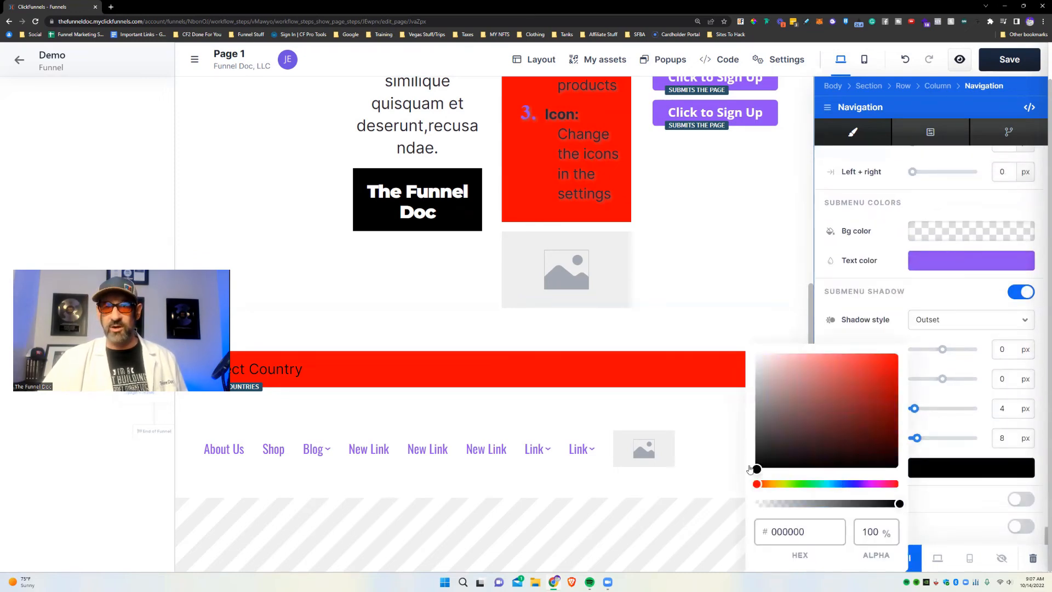
{"action": "left_click", "coordinate": [959, 505]}
{"action": "left_click_drag", "start_coordinate": [915, 438], "coordinate": [930, 408]}
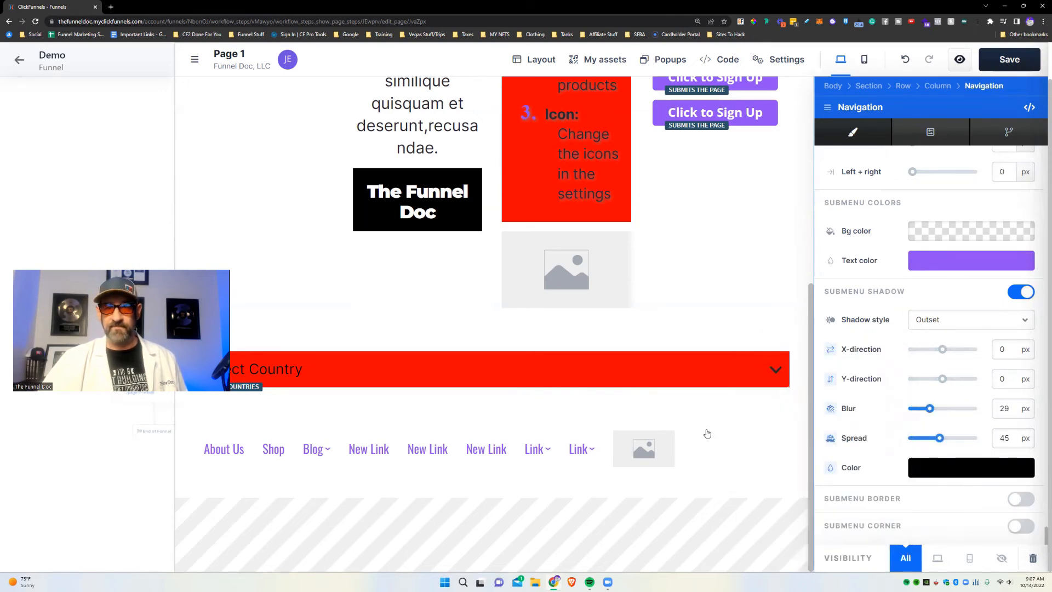
Reopen the navigation element's settings and review its orientation, sizing, typography and submenu options.
{"action": "left_click", "coordinate": [753, 424]}
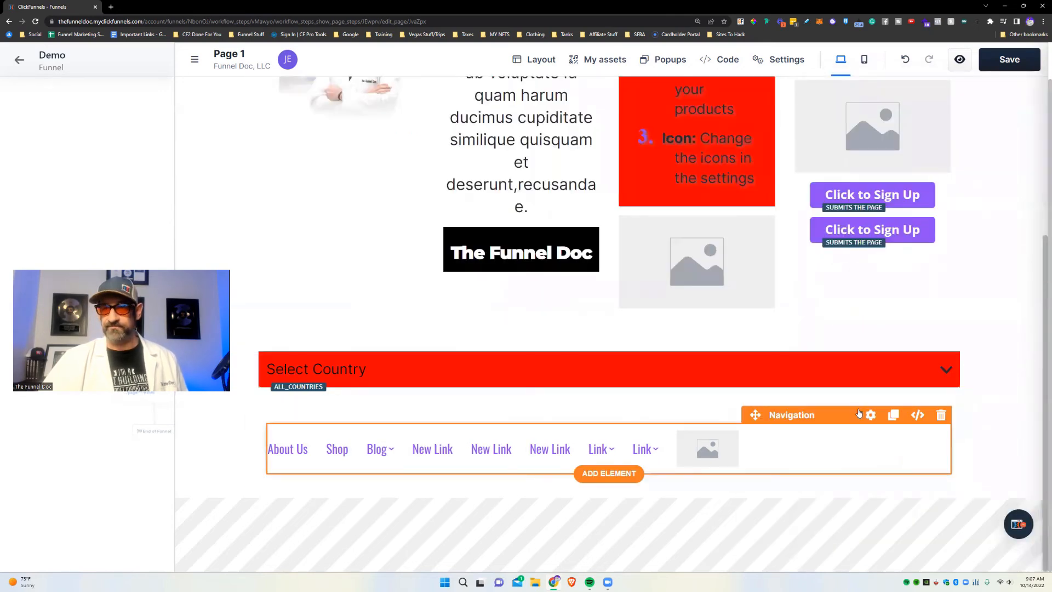
{"action": "left_click", "coordinate": [861, 417]}
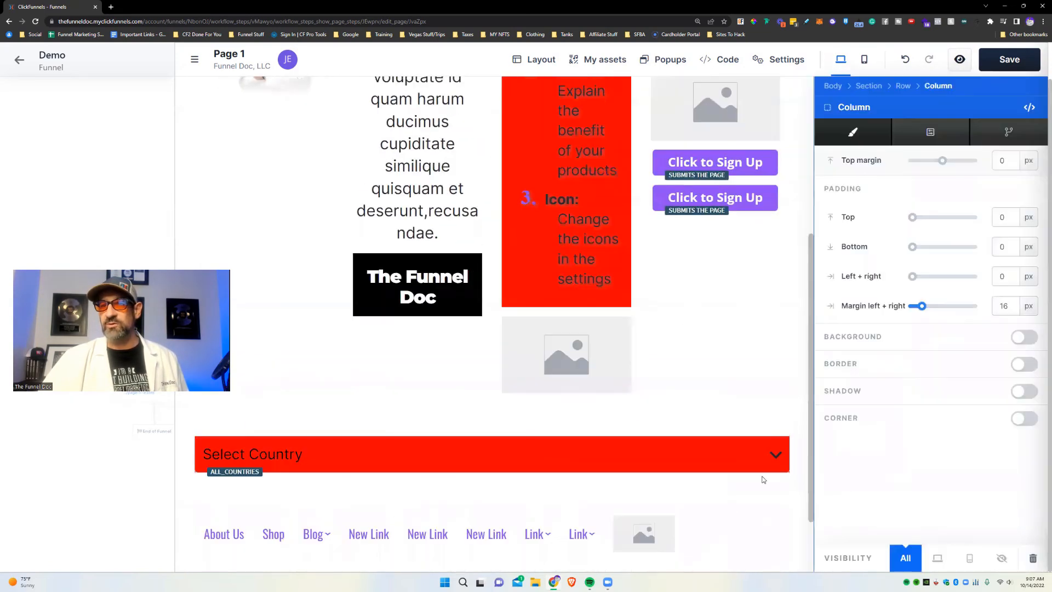
{"action": "left_click", "coordinate": [743, 497]}
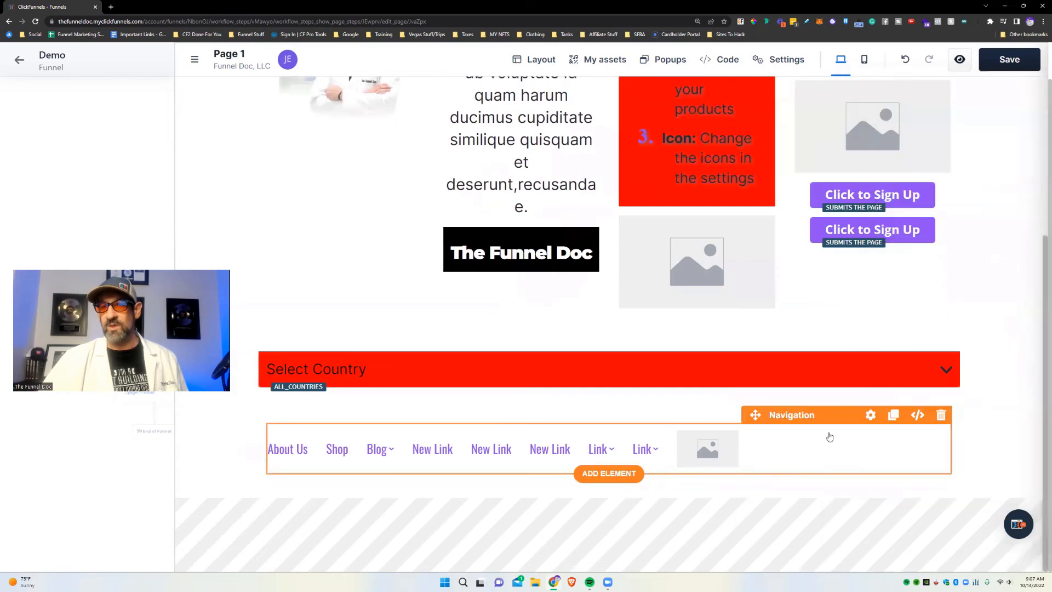
{"action": "left_click", "coordinate": [869, 416]}
{"action": "scroll", "coordinate": [993, 365], "scroll_direction": "down", "scroll_amount": 10}
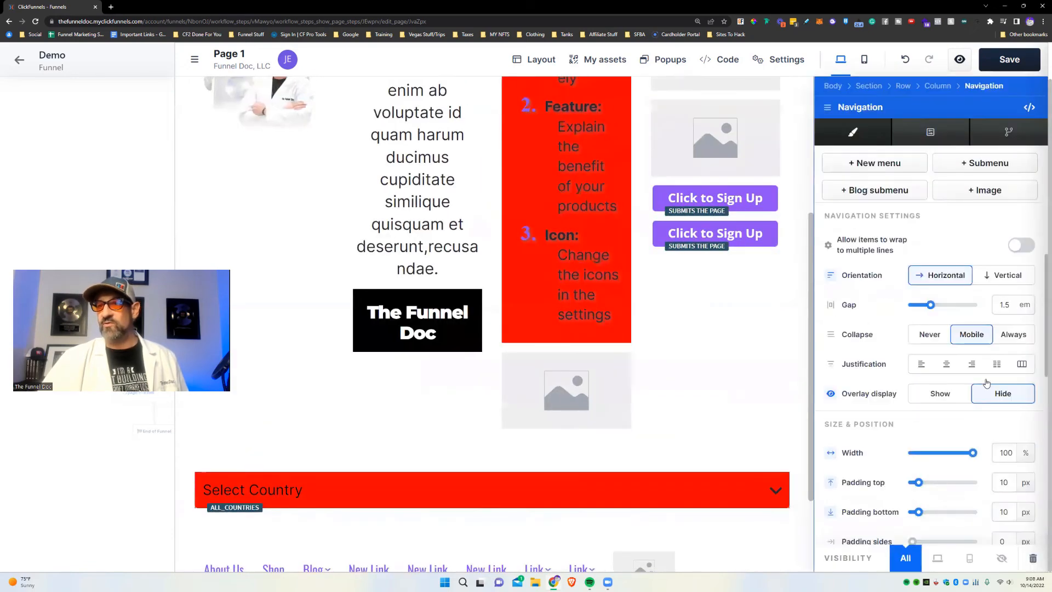
{"action": "scroll", "coordinate": [993, 365], "scroll_direction": "down", "scroll_amount": 10}
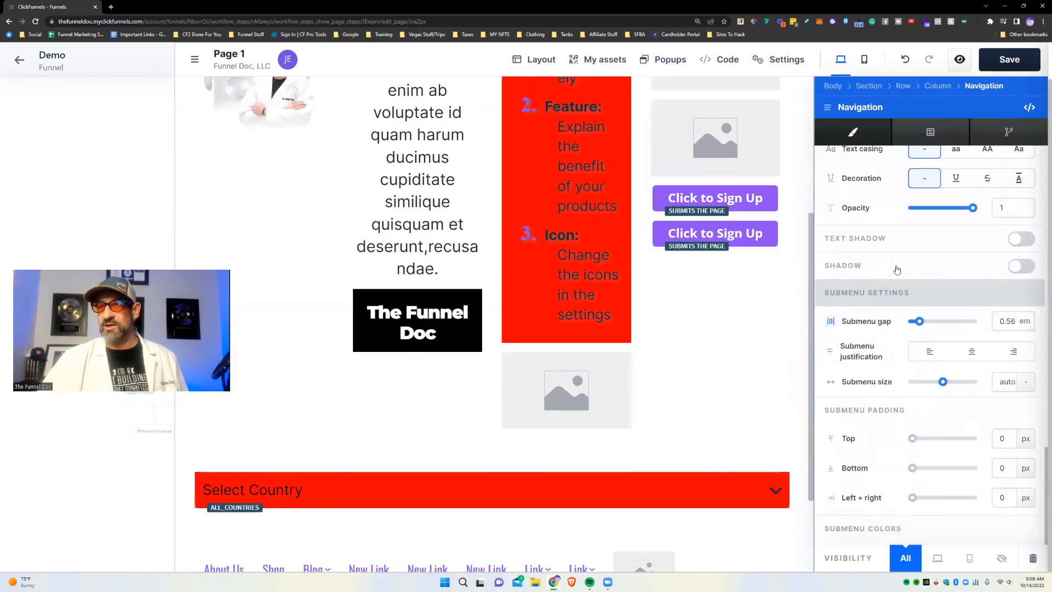
{"action": "scroll", "coordinate": [895, 416], "scroll_direction": "down", "scroll_amount": 3}
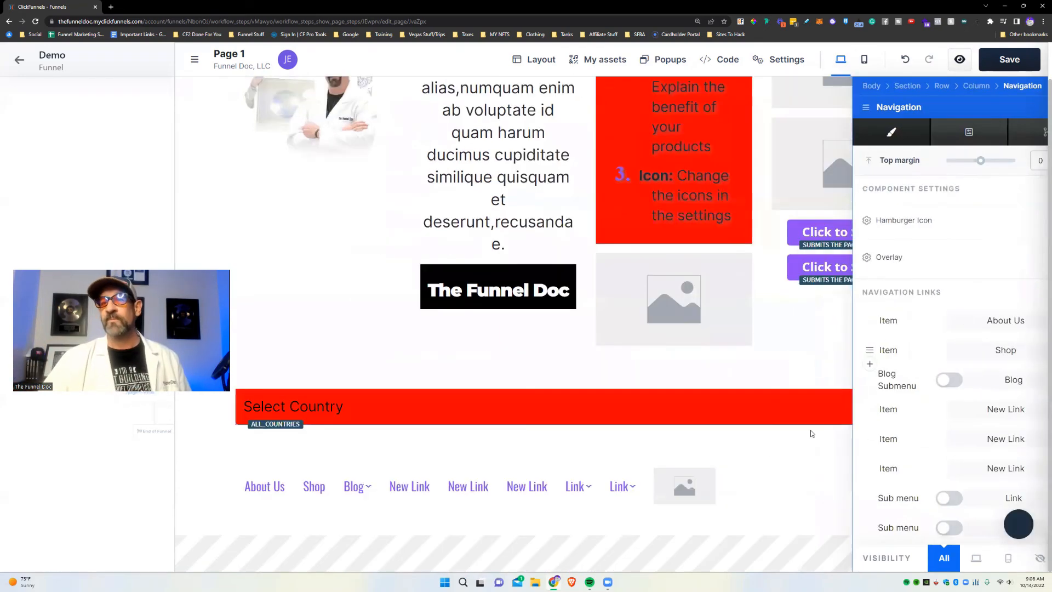
Delete the navigation element and add a Link element in its place.
{"action": "mouse_move", "coordinate": [833, 475]}
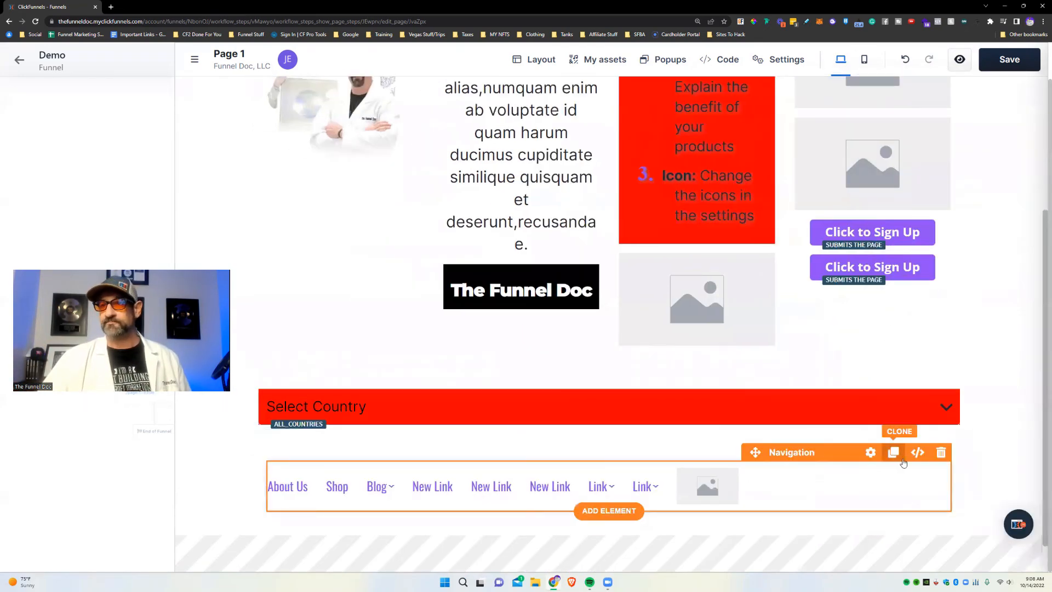
{"action": "left_click", "coordinate": [936, 454]}
{"action": "left_click", "coordinate": [957, 461]}
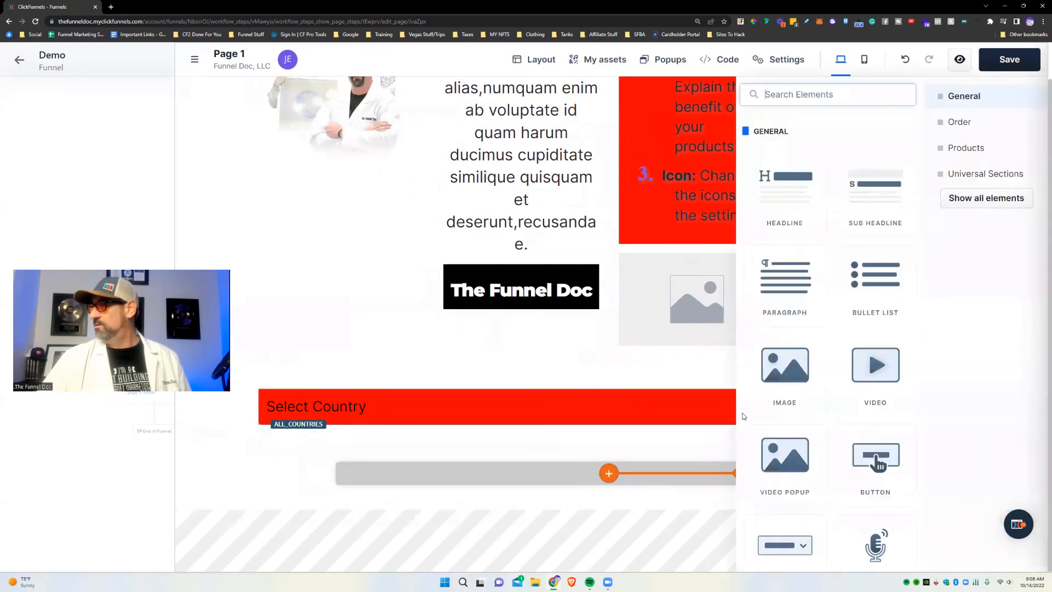
{"action": "scroll", "coordinate": [825, 463], "scroll_direction": "down", "scroll_amount": 9}
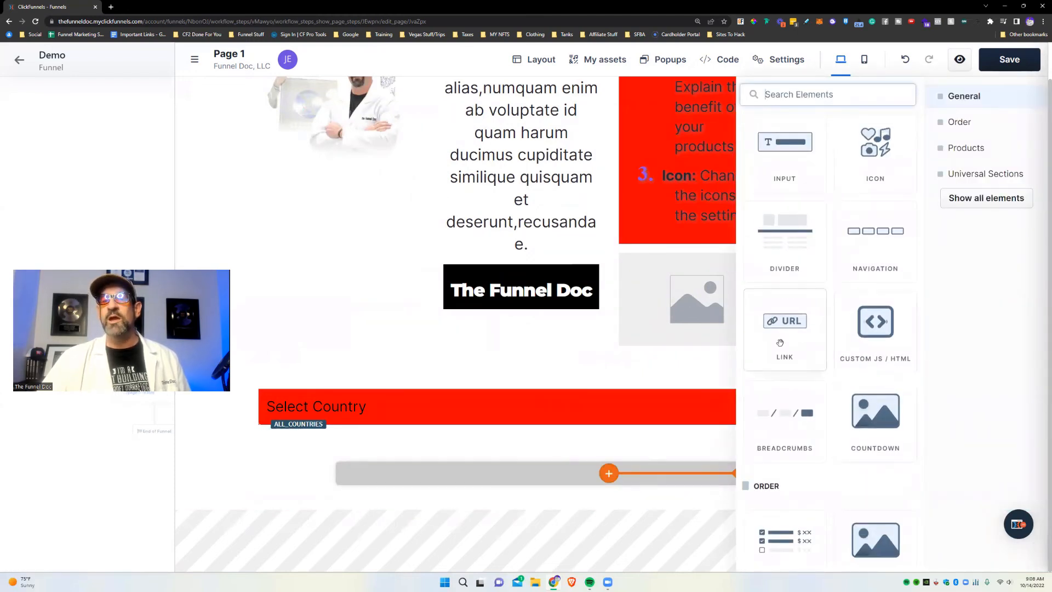
{"action": "left_click", "coordinate": [785, 324]}
Review the new link's settings and set its link name to Hi.
{"action": "left_click", "coordinate": [660, 484]}
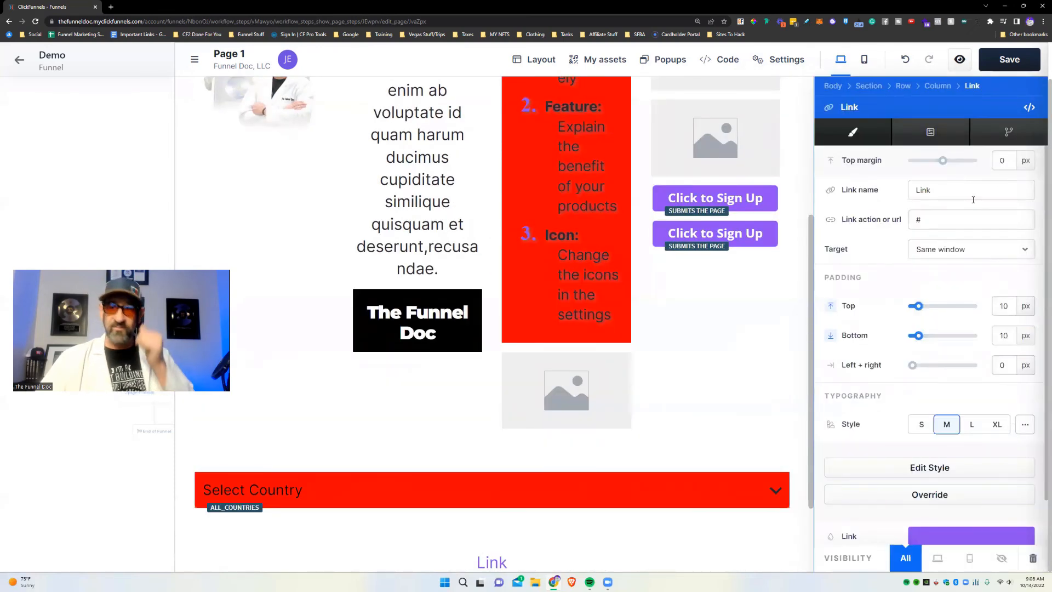
{"action": "scroll", "coordinate": [977, 183], "scroll_direction": "down", "scroll_amount": 4}
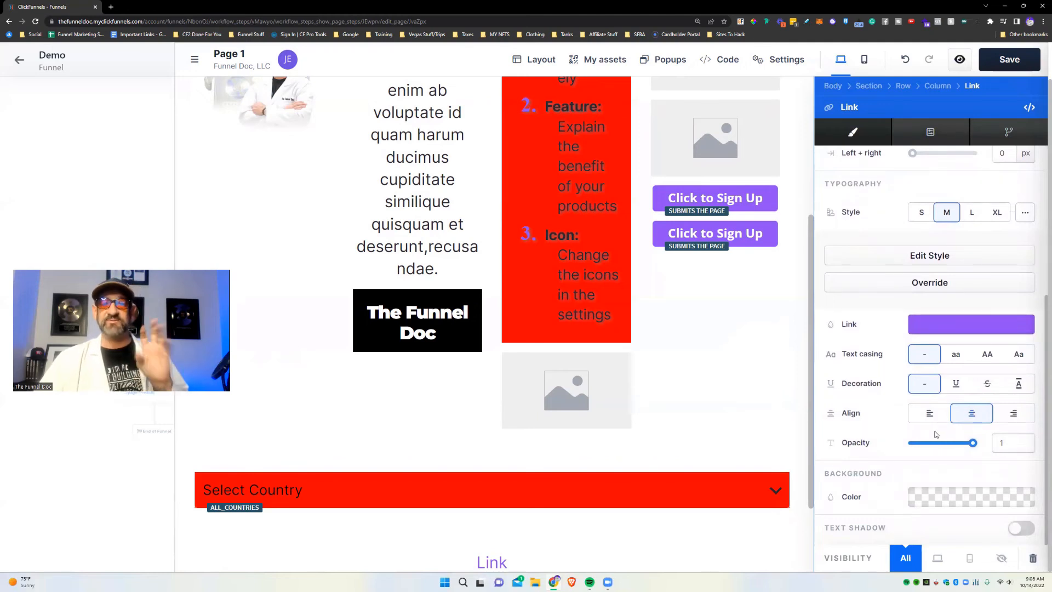
{"action": "scroll", "coordinate": [964, 334], "scroll_direction": "up", "scroll_amount": 4}
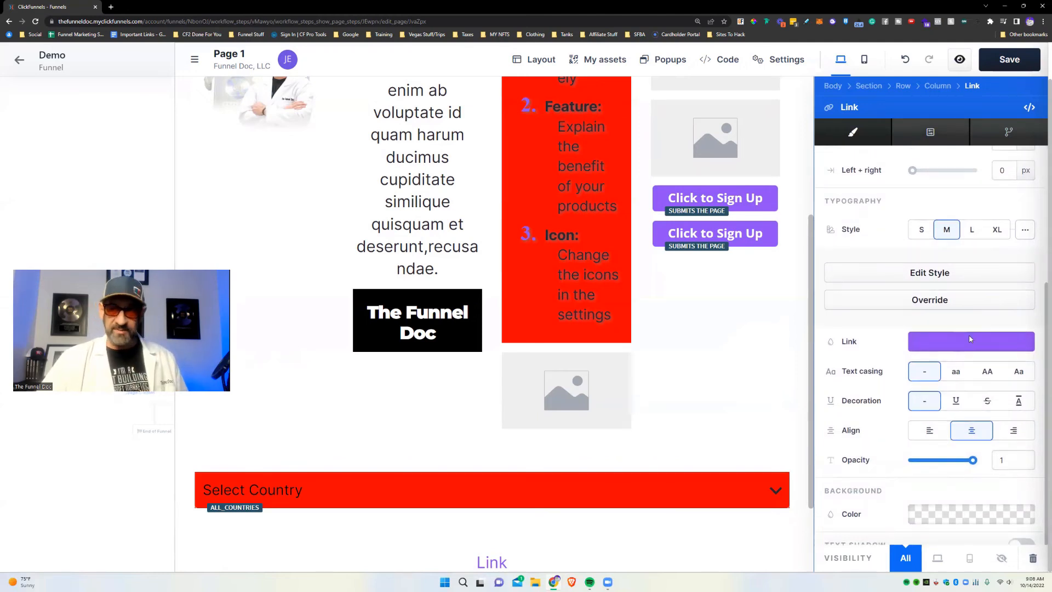
{"action": "scroll", "coordinate": [947, 262], "scroll_direction": "up", "scroll_amount": 1}
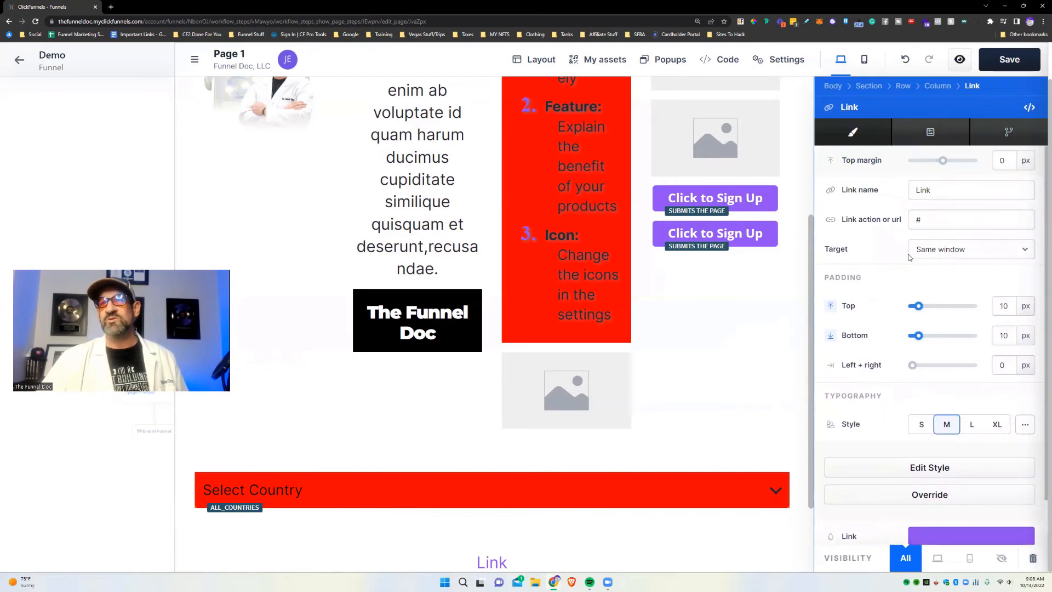
{"action": "left_click", "coordinate": [922, 190]}
{"action": "left_click_drag", "start_coordinate": [936, 189], "coordinate": [913, 196]}
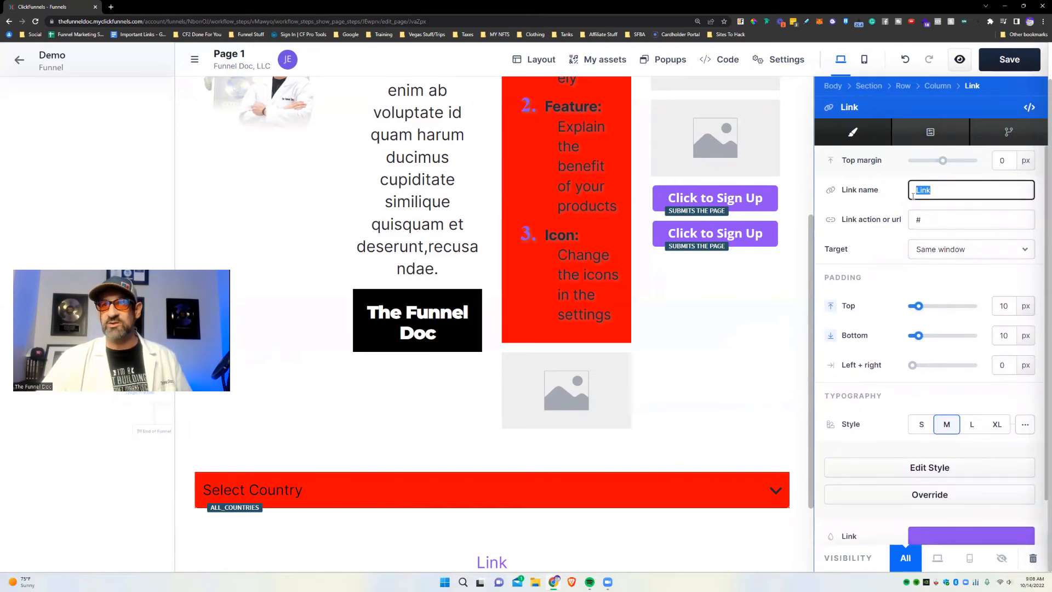
{"action": "type", "text": "Hi"}
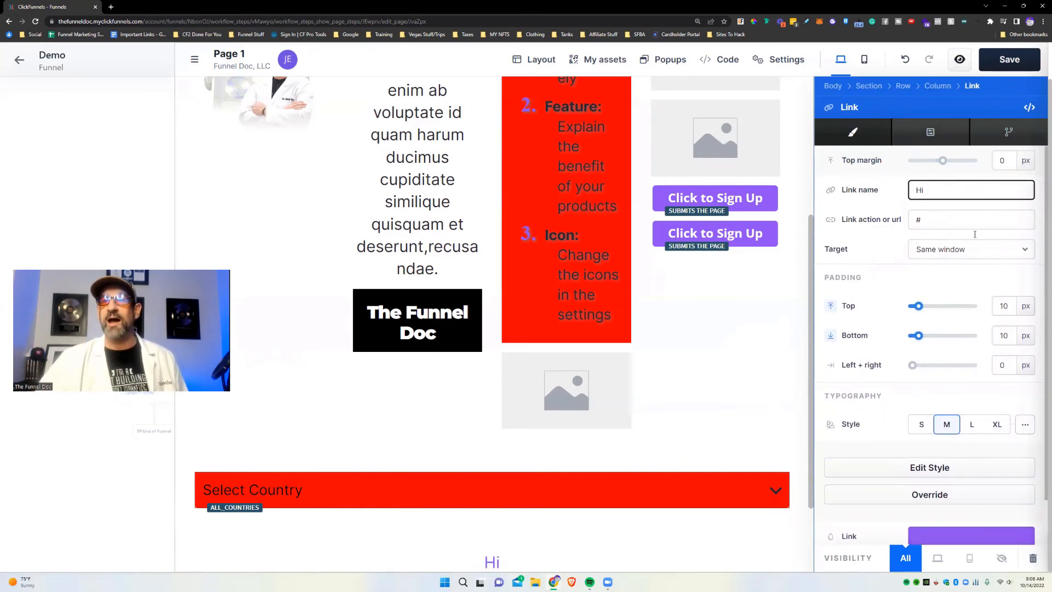
Set the link's target to New Tab and view the available link actions, keeping # as the URL.
{"action": "left_click", "coordinate": [955, 220]}
{"action": "left_click", "coordinate": [936, 239]}
{"action": "left_click", "coordinate": [948, 252]}
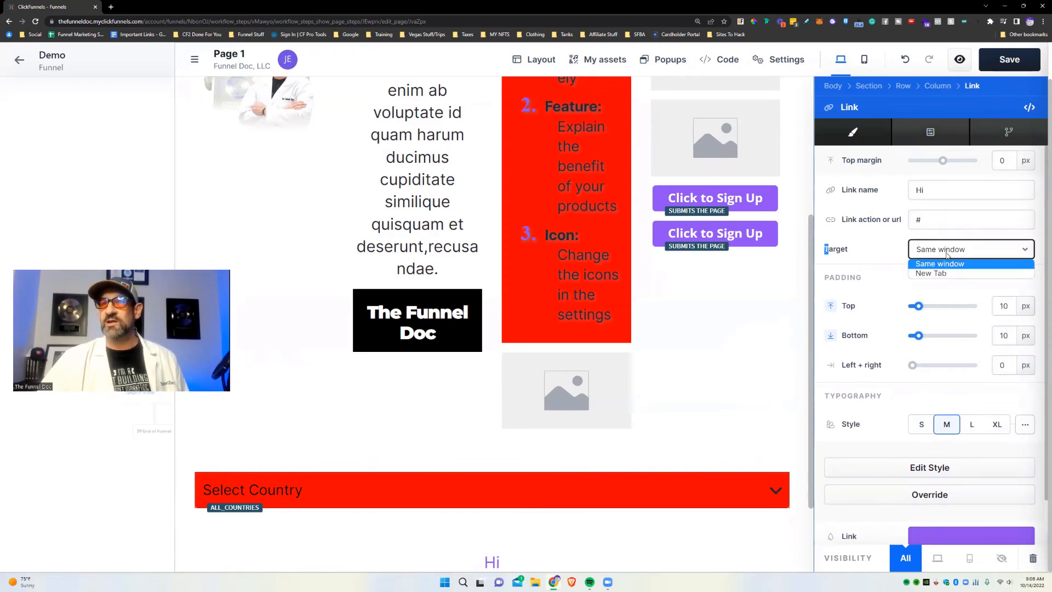
{"action": "left_click", "coordinate": [946, 273]}
{"action": "left_click", "coordinate": [948, 225]}
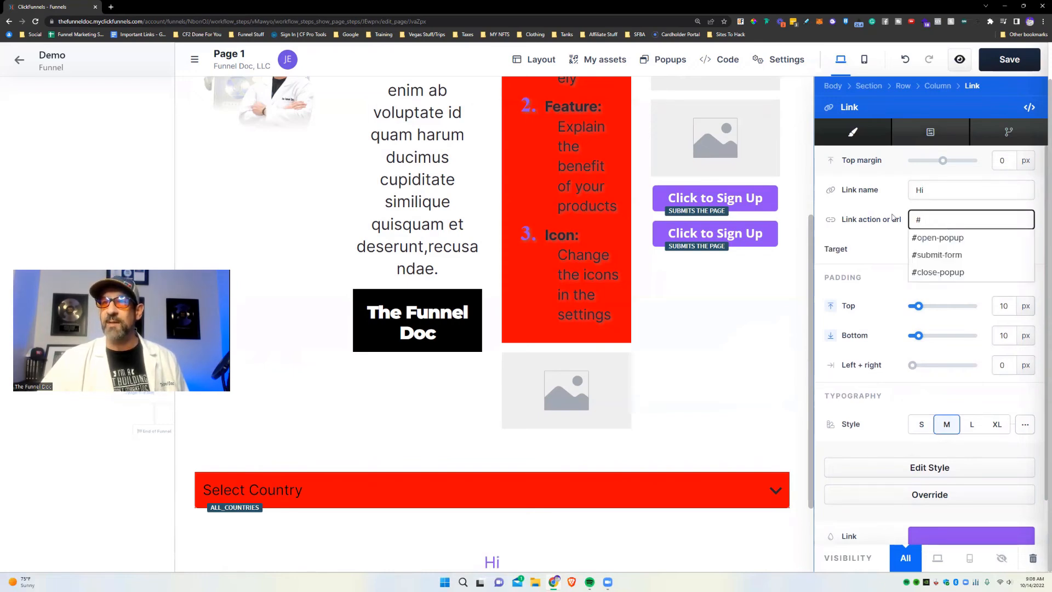
{"action": "left_click_drag", "start_coordinate": [924, 218], "coordinate": [918, 219]}
{"action": "left_click", "coordinate": [873, 239]}
Add a sub headline and a paragraph below the Hi link.
{"action": "scroll", "coordinate": [649, 347], "scroll_direction": "down", "scroll_amount": 2}
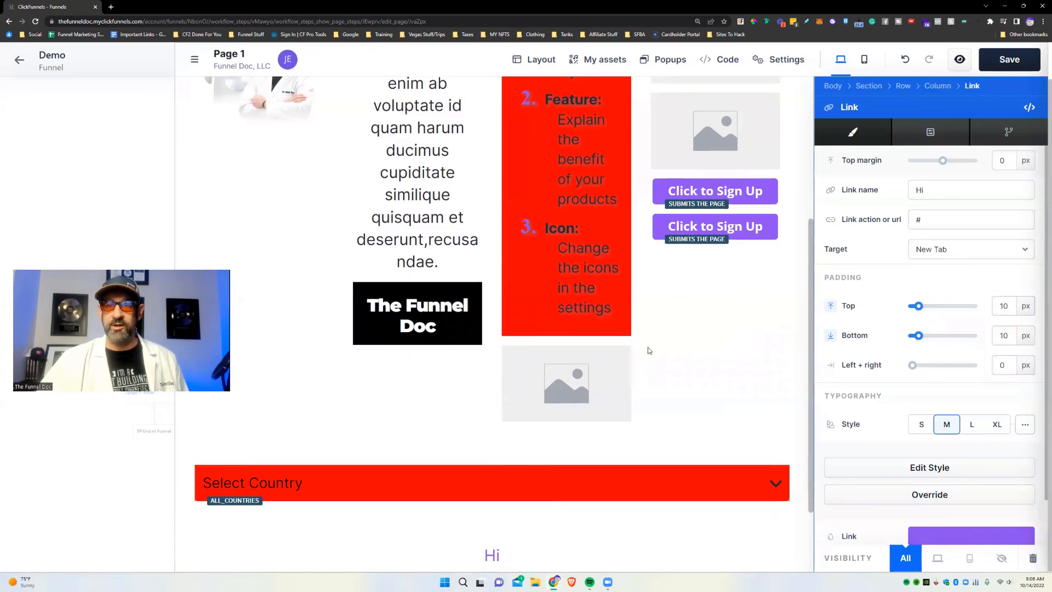
{"action": "left_click", "coordinate": [604, 444]}
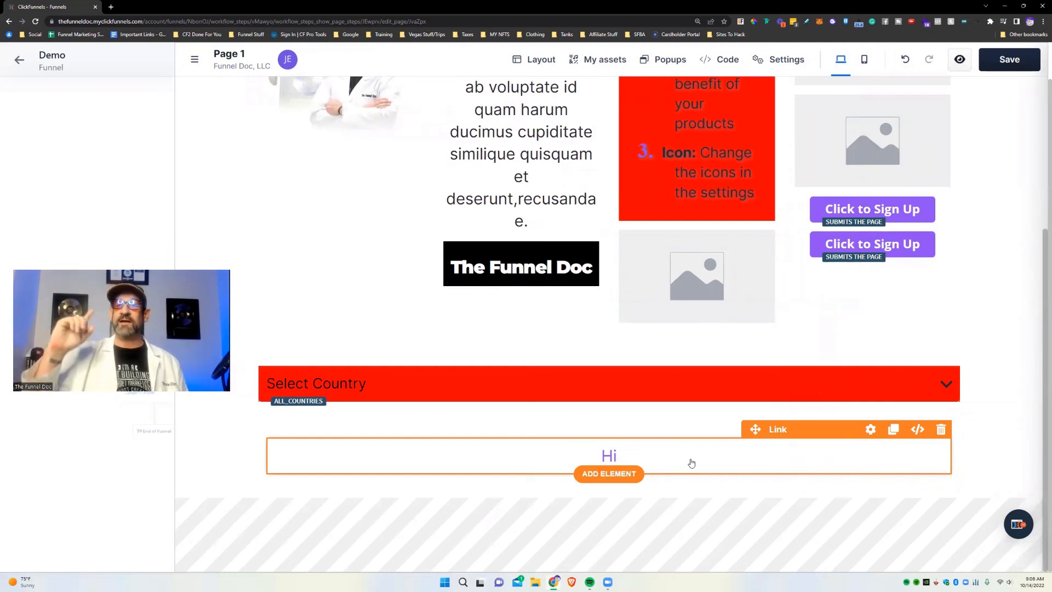
{"action": "left_click", "coordinate": [614, 474]}
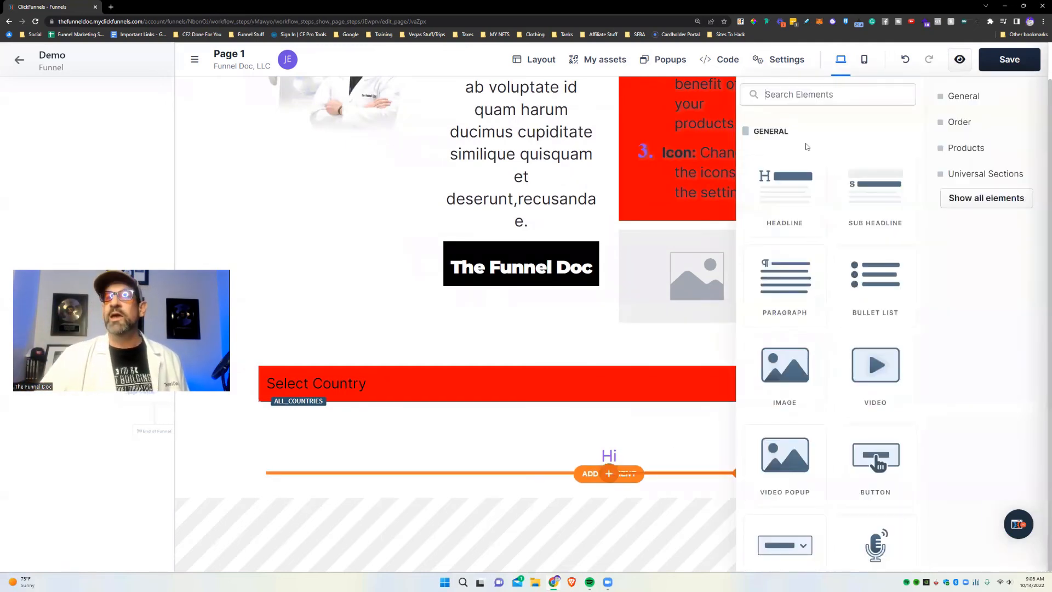
{"action": "left_click", "coordinate": [873, 210]}
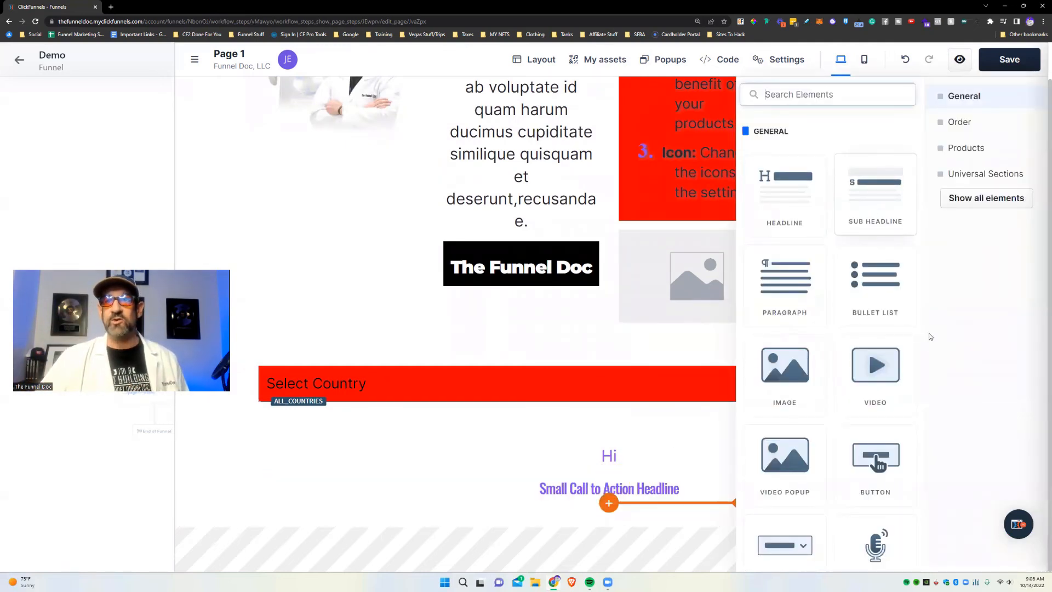
{"action": "left_click", "coordinate": [785, 280]}
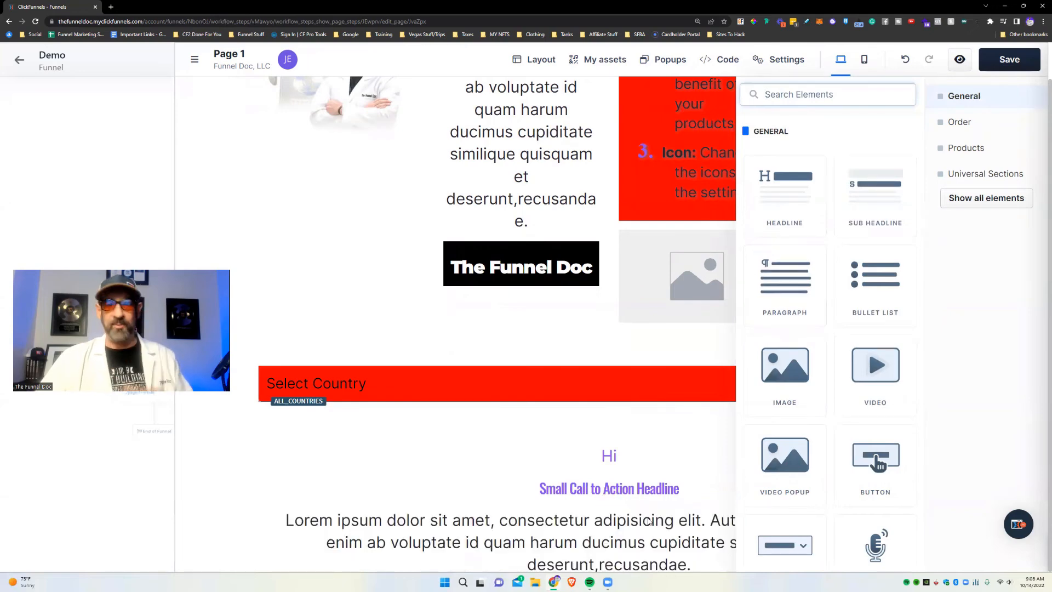
{"action": "left_click", "coordinate": [697, 415]}
Turn the word "similique" in the new paragraph into a # link that opens in a new tab.
{"action": "scroll", "coordinate": [759, 492], "scroll_direction": "down", "scroll_amount": 3}
{"action": "left_click", "coordinate": [749, 433]}
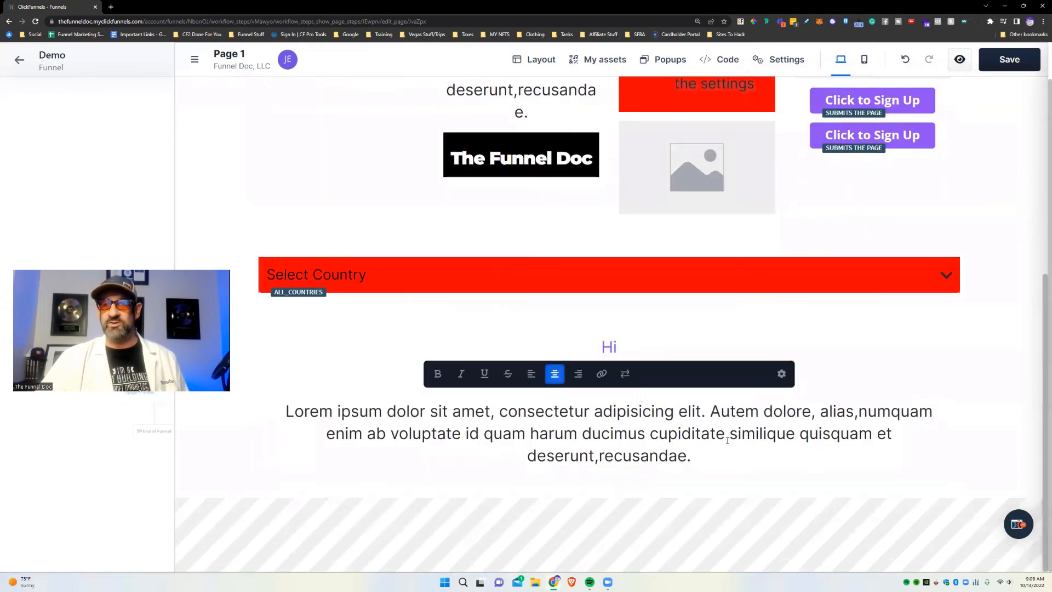
{"action": "left_click_drag", "start_coordinate": [730, 434], "coordinate": [790, 438]}
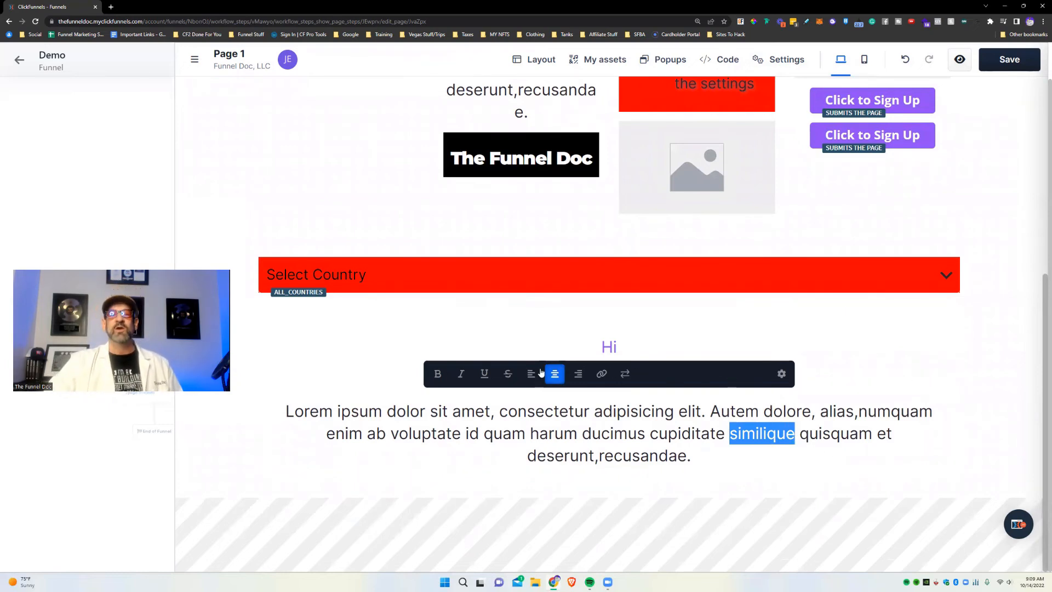
{"action": "left_click", "coordinate": [601, 375]}
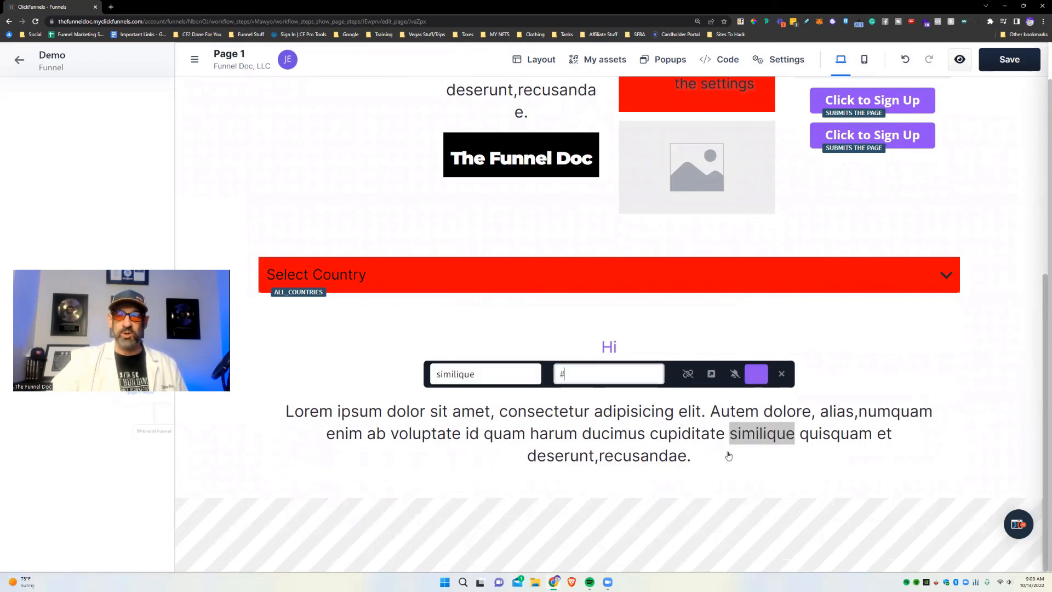
{"action": "left_click_drag", "start_coordinate": [581, 374], "coordinate": [555, 372]}
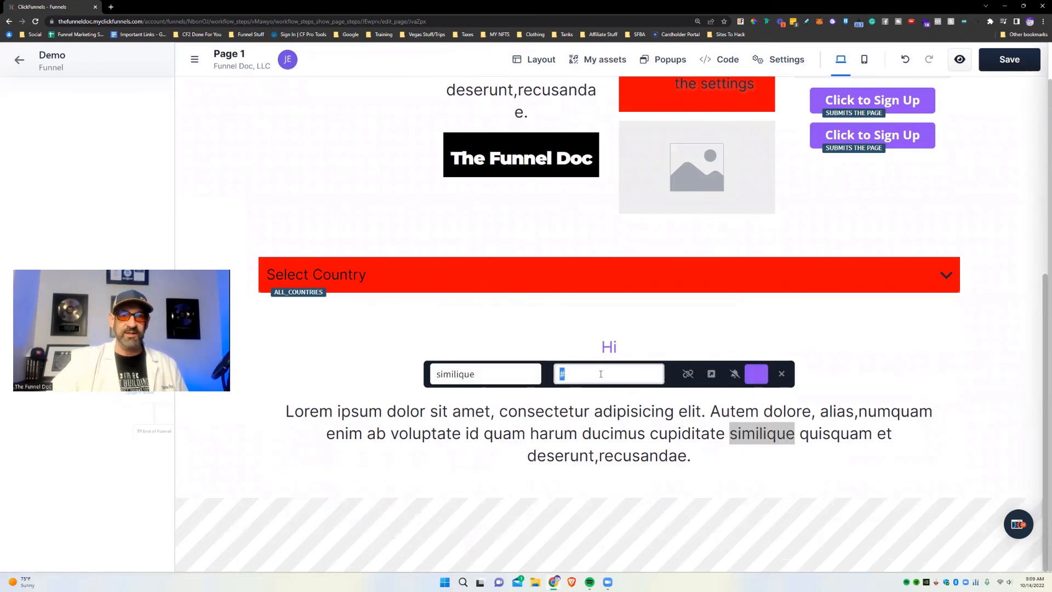
{"action": "left_click", "coordinate": [710, 375]}
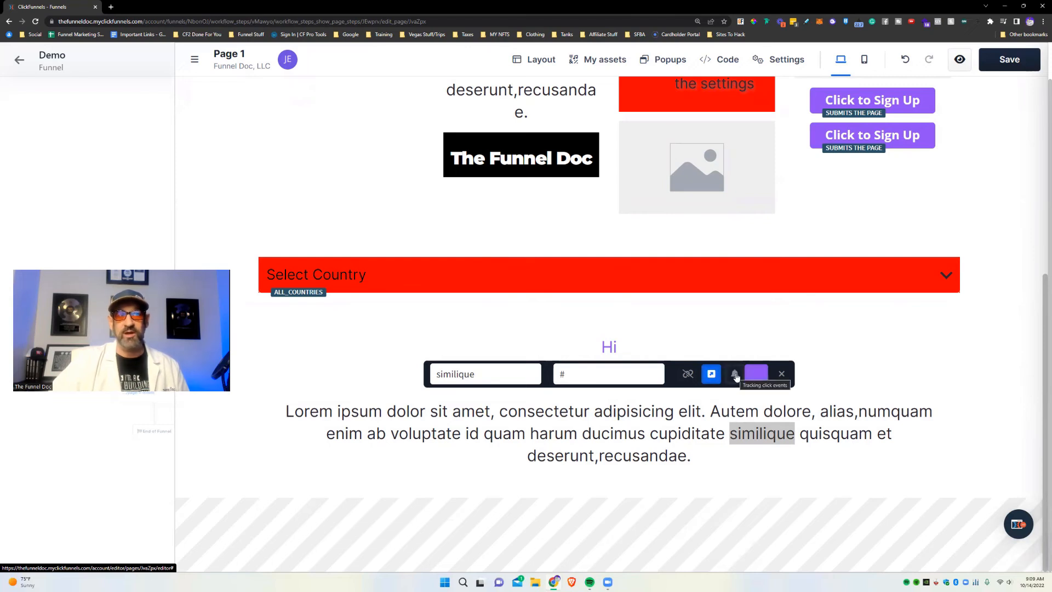
Change the color of the "similique" link to dark red.
{"action": "left_click", "coordinate": [758, 377]}
{"action": "mouse_move", "coordinate": [700, 405]}
{"action": "left_mouse_down"}
{"action": "mouse_move", "coordinate": [630, 470]}
{"action": "mouse_move", "coordinate": [730, 454]}
{"action": "mouse_move", "coordinate": [600, 481]}
{"action": "mouse_move", "coordinate": [715, 400]}
{"action": "left_mouse_up"}
{"action": "left_click", "coordinate": [1003, 354]}
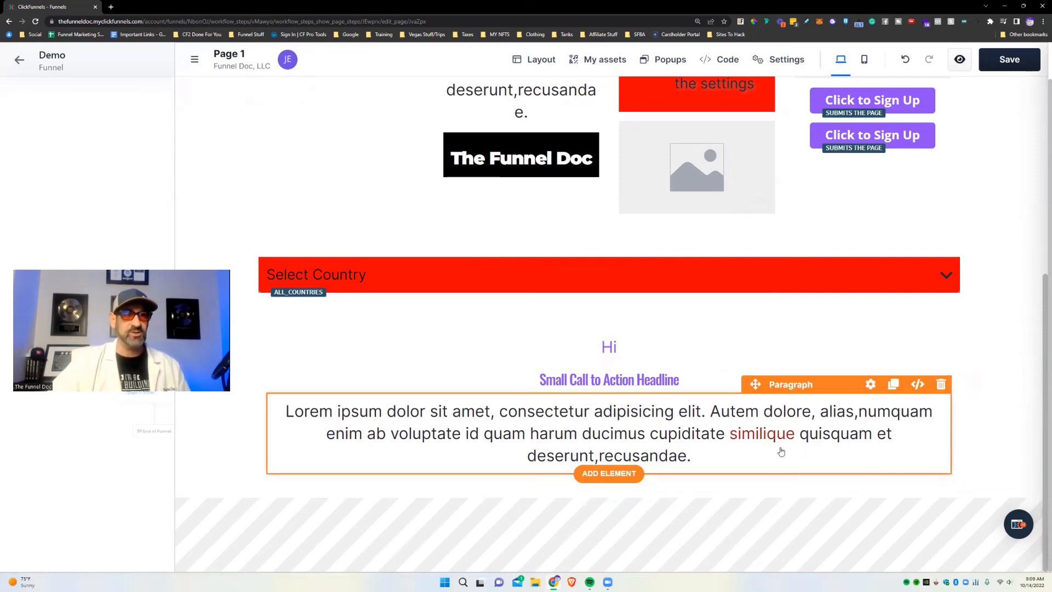
Add Custom JS / HTML below the Select Country box and delete the duplicate so only one remains.
{"action": "left_click", "coordinate": [609, 473]}
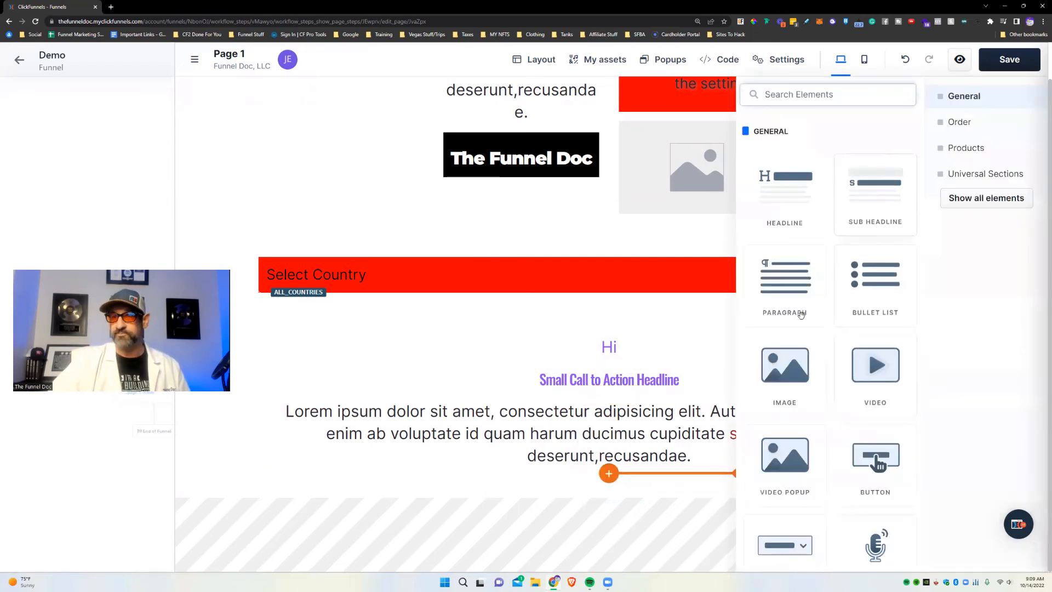
{"action": "scroll", "coordinate": [801, 313], "scroll_direction": "down", "scroll_amount": 5}
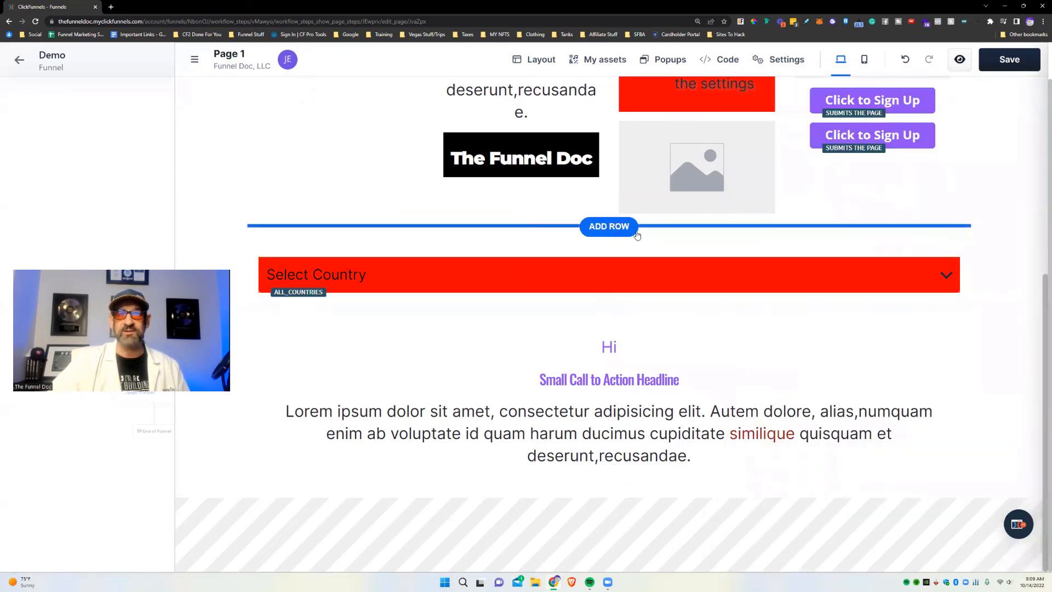
{"action": "left_click", "coordinate": [609, 293]}
{"action": "scroll", "coordinate": [860, 347], "scroll_direction": "down", "scroll_amount": 8}
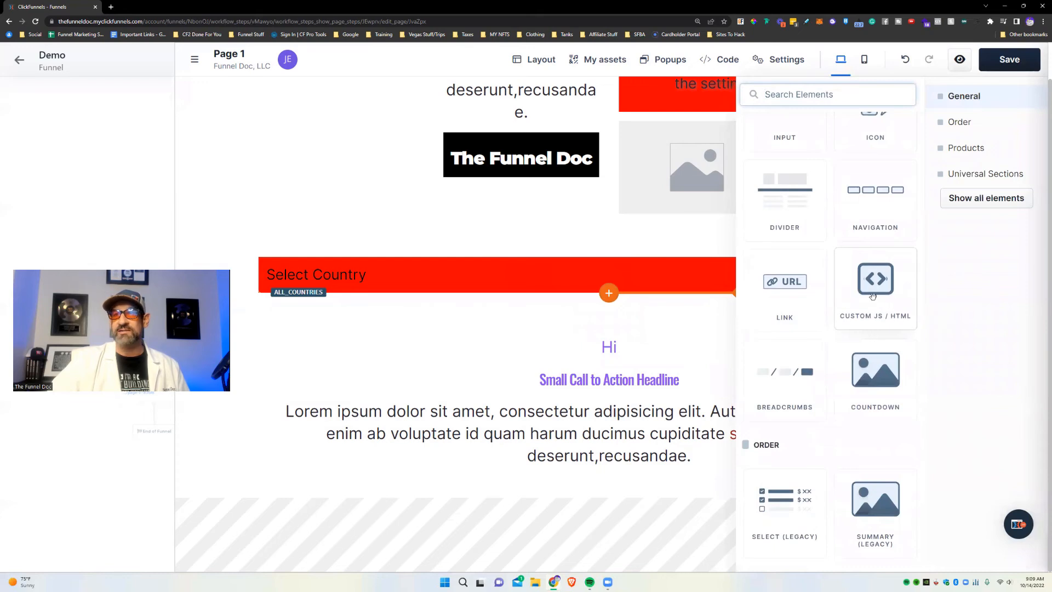
{"action": "double_click", "coordinate": [872, 297]}
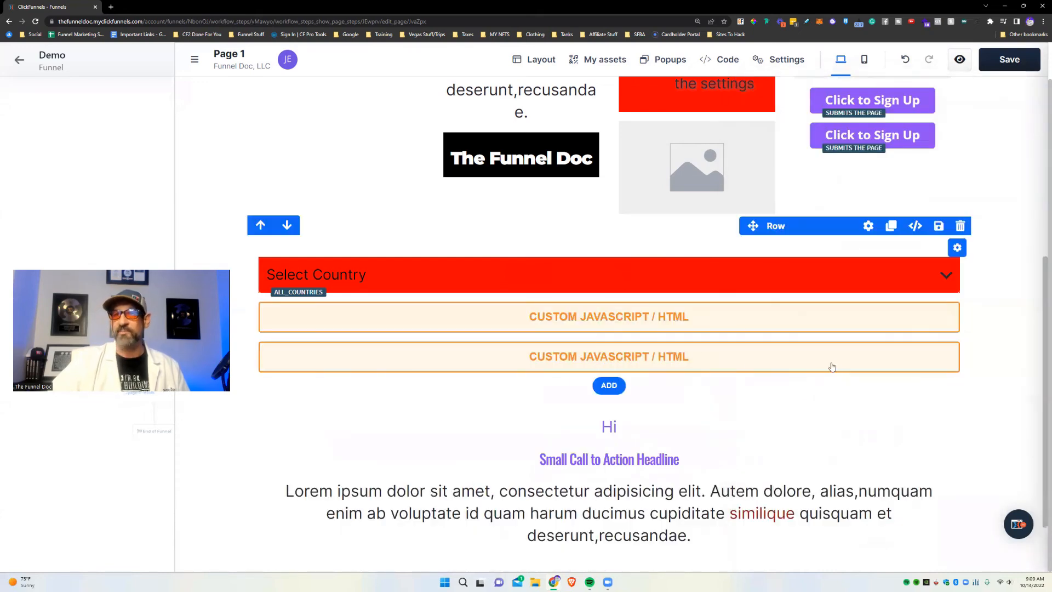
{"action": "left_click", "coordinate": [950, 332]}
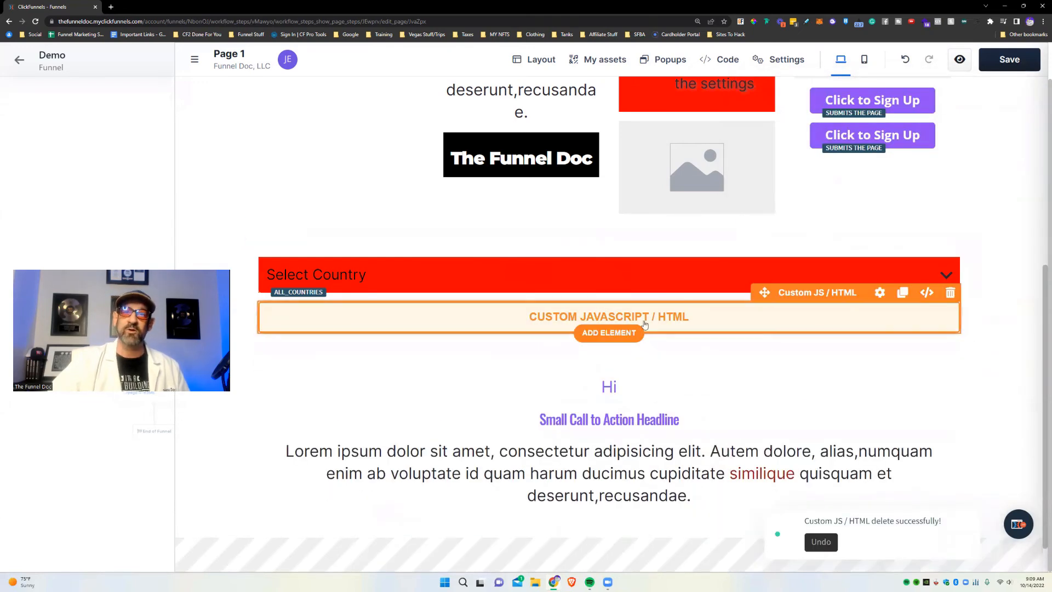
Open the code editor of the Custom JS / HTML element and close it without adding code.
{"action": "left_click", "coordinate": [701, 324]}
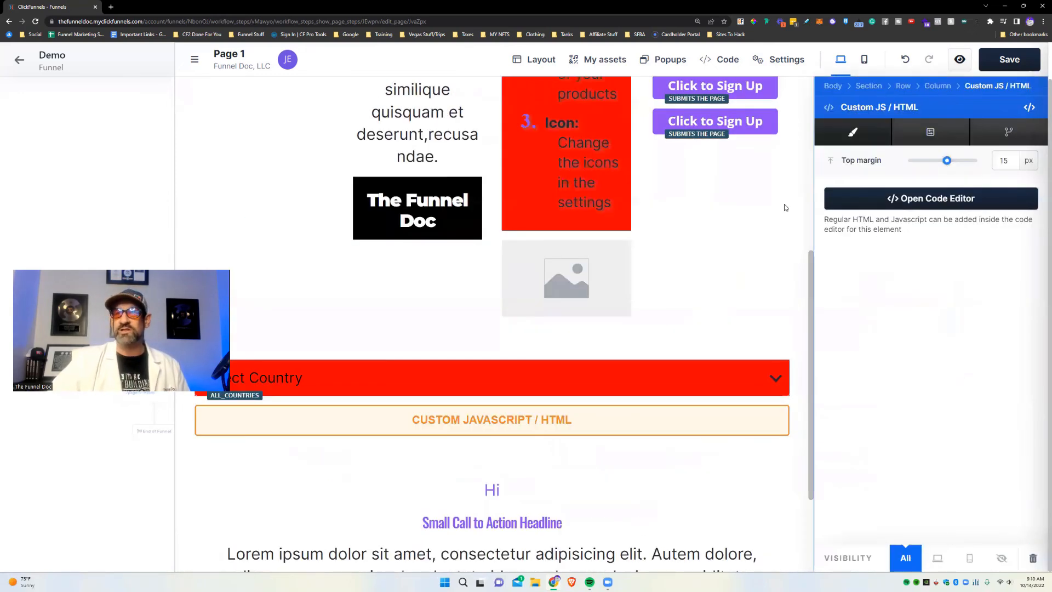
{"action": "left_click", "coordinate": [906, 206]}
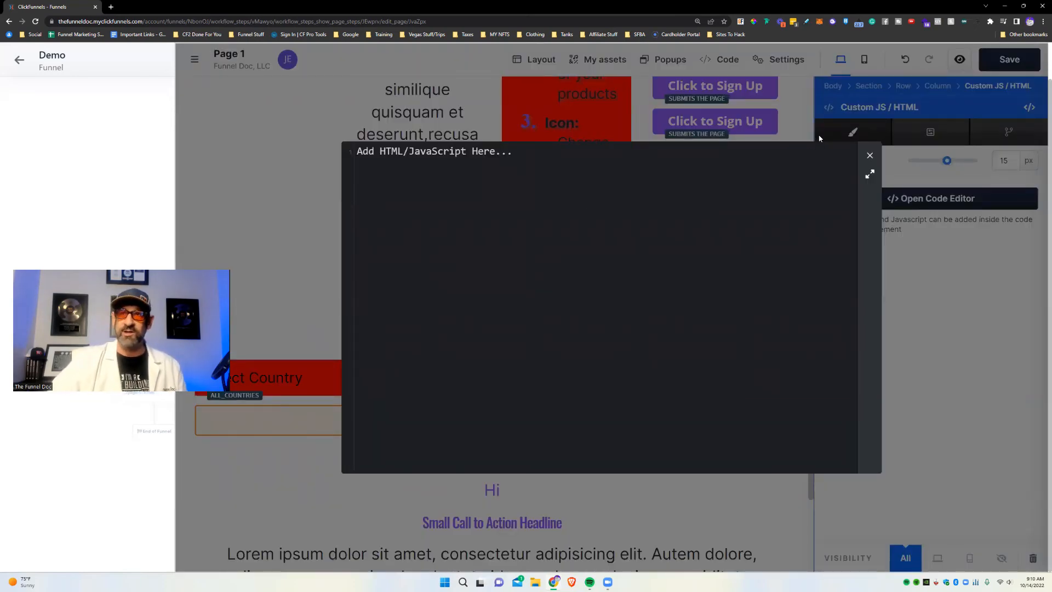
{"action": "left_click", "coordinate": [869, 156]}
{"action": "left_click", "coordinate": [722, 404]}
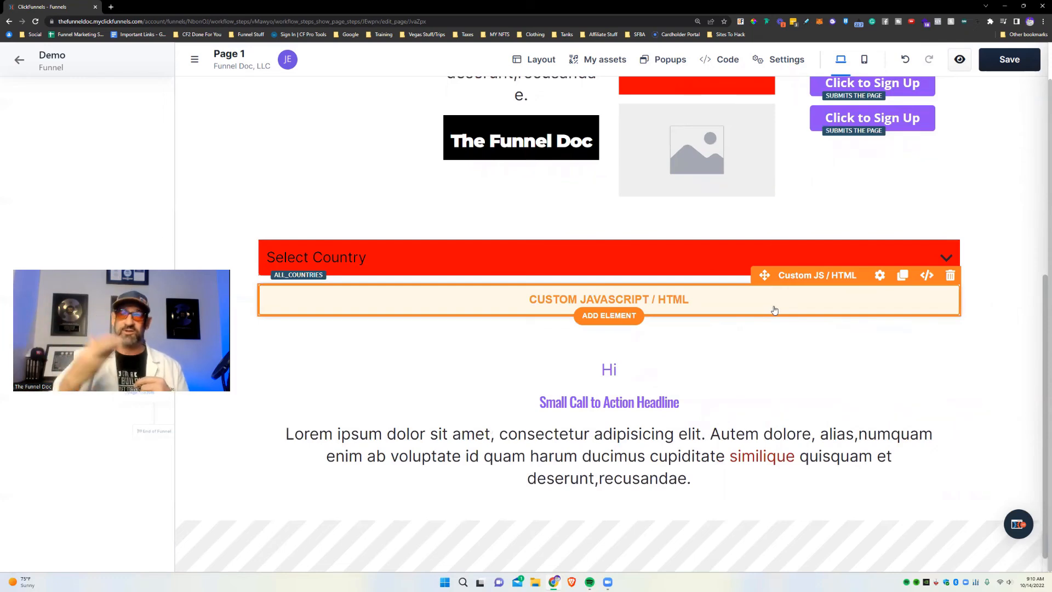
Add a Breadcrumbs element below the Custom JS / HTML element and look at its settings.
{"action": "left_click", "coordinate": [611, 314]}
{"action": "scroll", "coordinate": [861, 478], "scroll_direction": "down", "scroll_amount": 5}
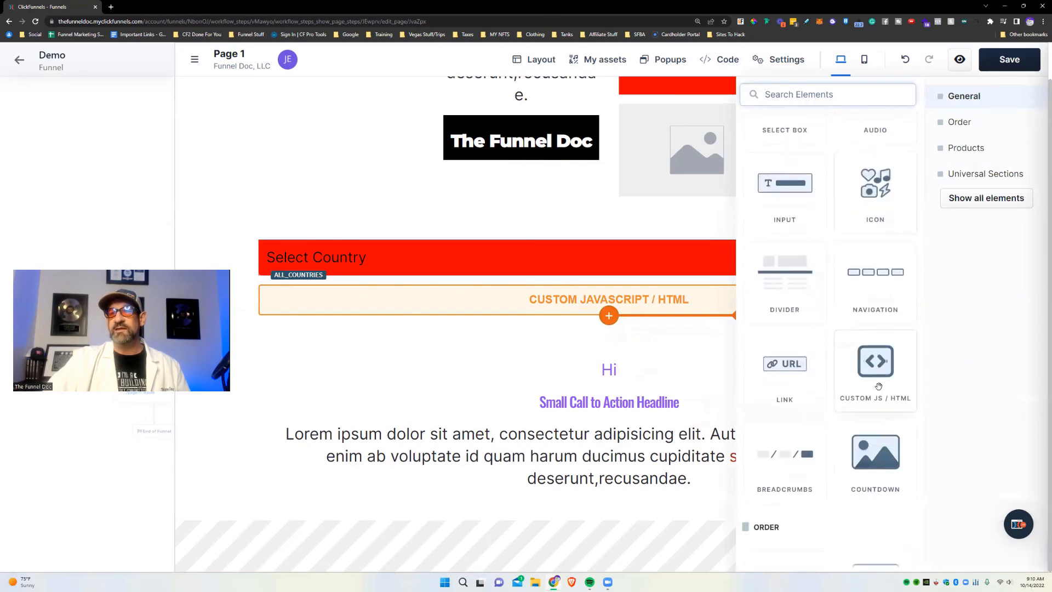
{"action": "left_click", "coordinate": [782, 478]}
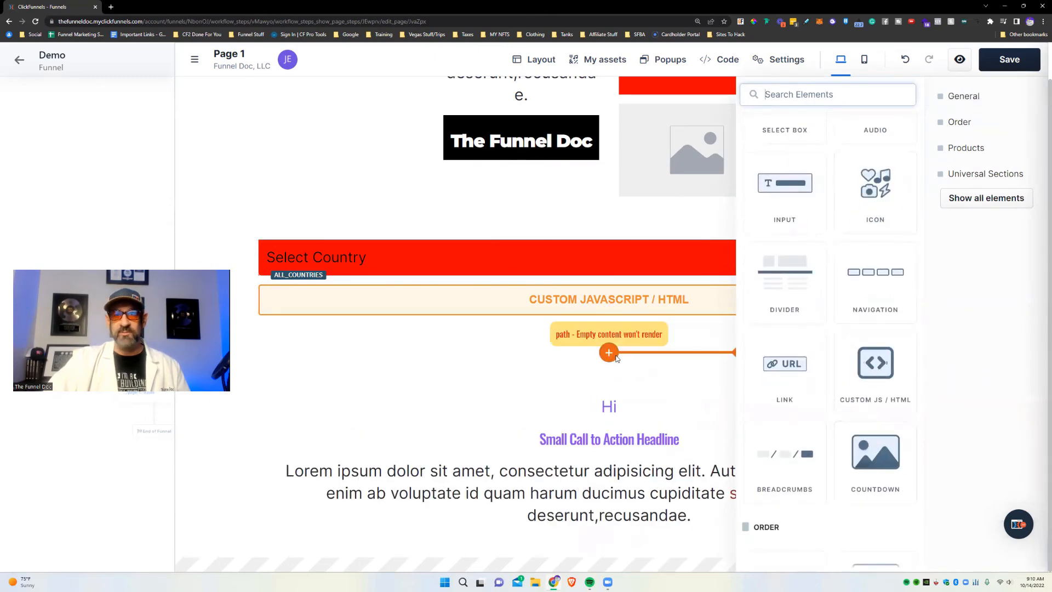
{"action": "left_click", "coordinate": [808, 304]}
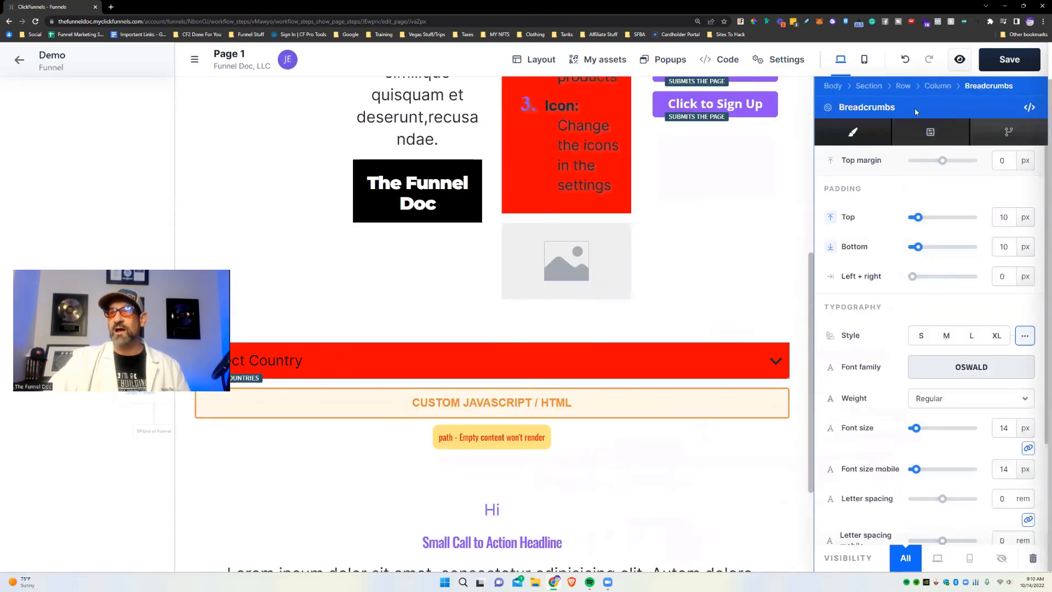
{"action": "left_click", "coordinate": [749, 434]}
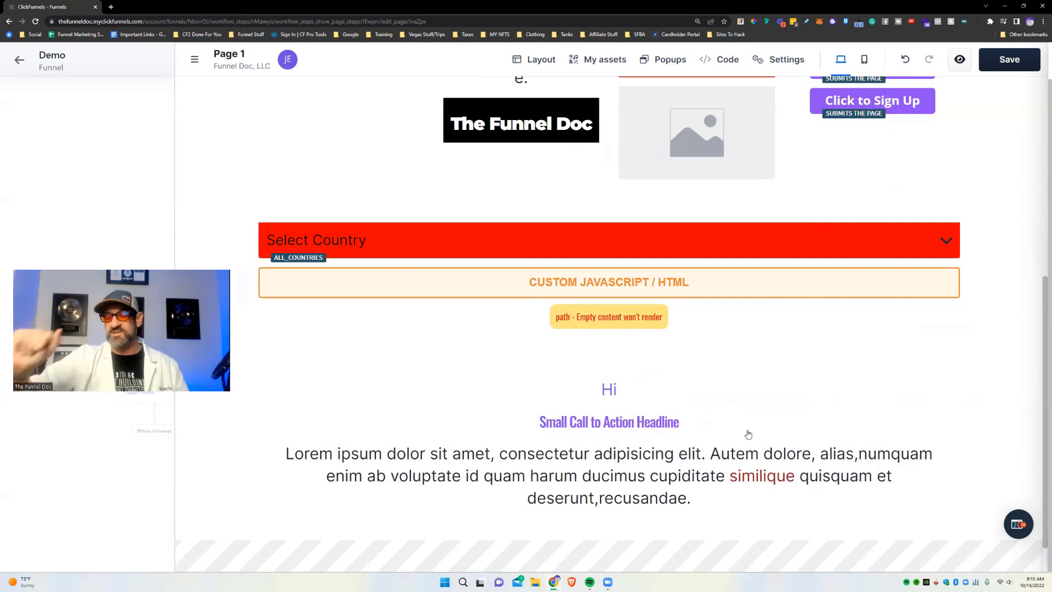
Add a Countdown element below the breadcrumbs.
{"action": "mouse_move", "coordinate": [538, 343]}
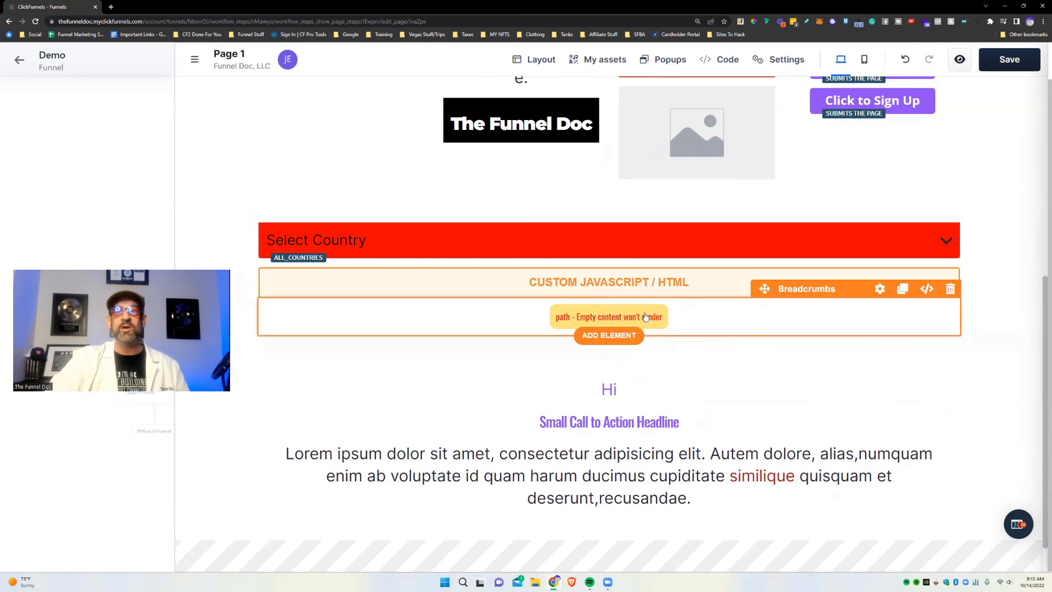
{"action": "left_click", "coordinate": [630, 338]}
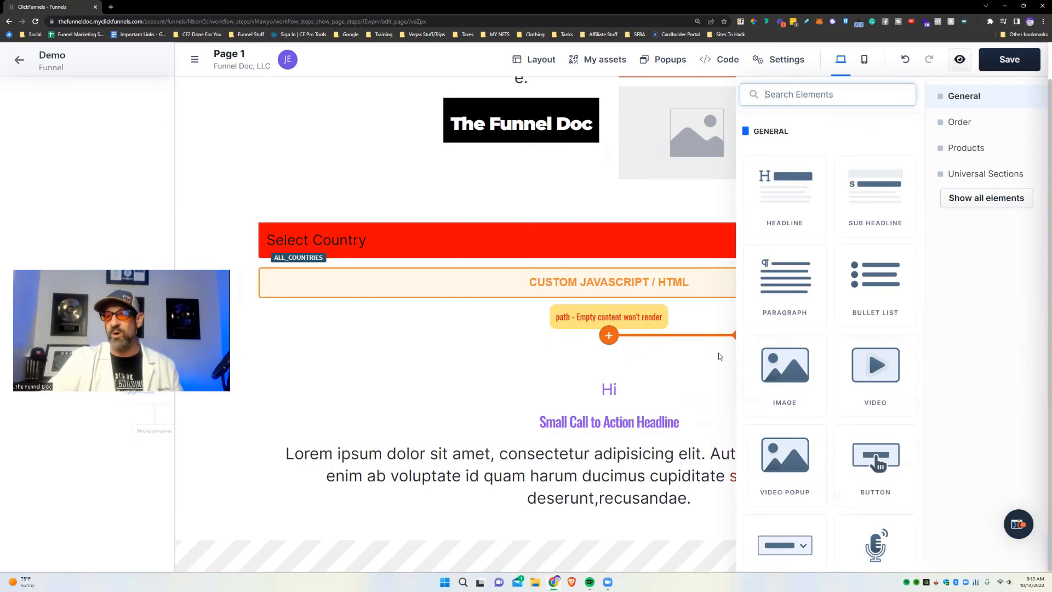
{"action": "scroll", "coordinate": [857, 306], "scroll_direction": "down", "scroll_amount": 10}
{"action": "left_click", "coordinate": [857, 307]}
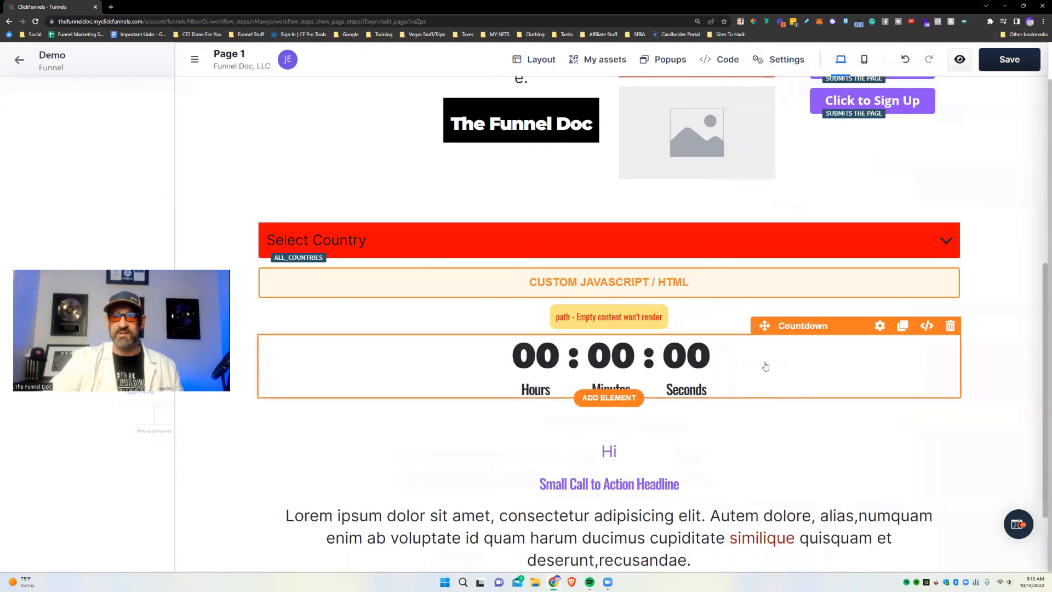
Try the Calendar Event and Countdown timer types in the countdown's settings and check the expire action options.
{"action": "left_click", "coordinate": [880, 326]}
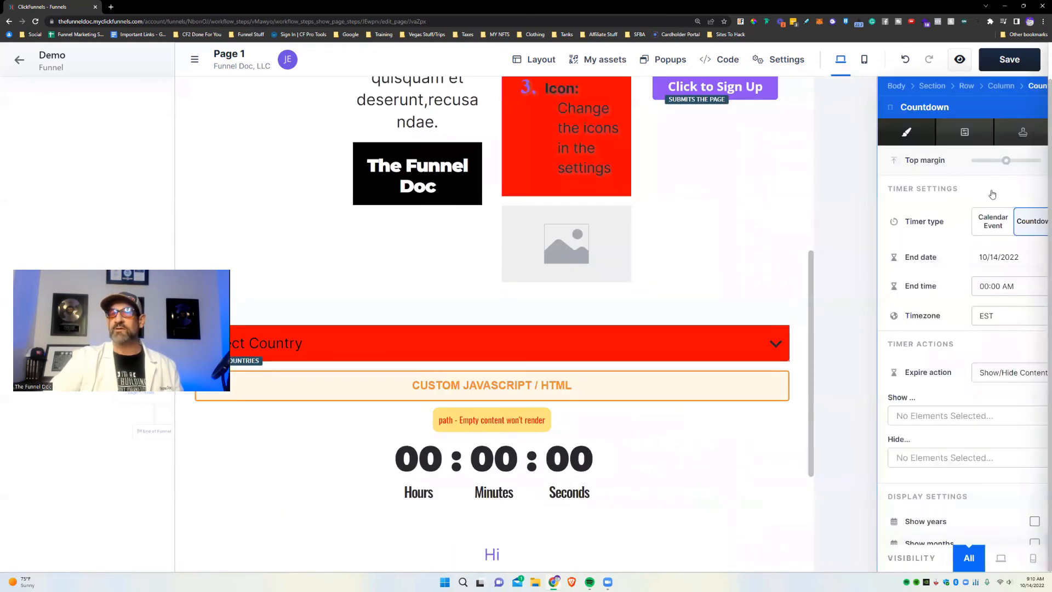
{"action": "left_click", "coordinate": [923, 221]}
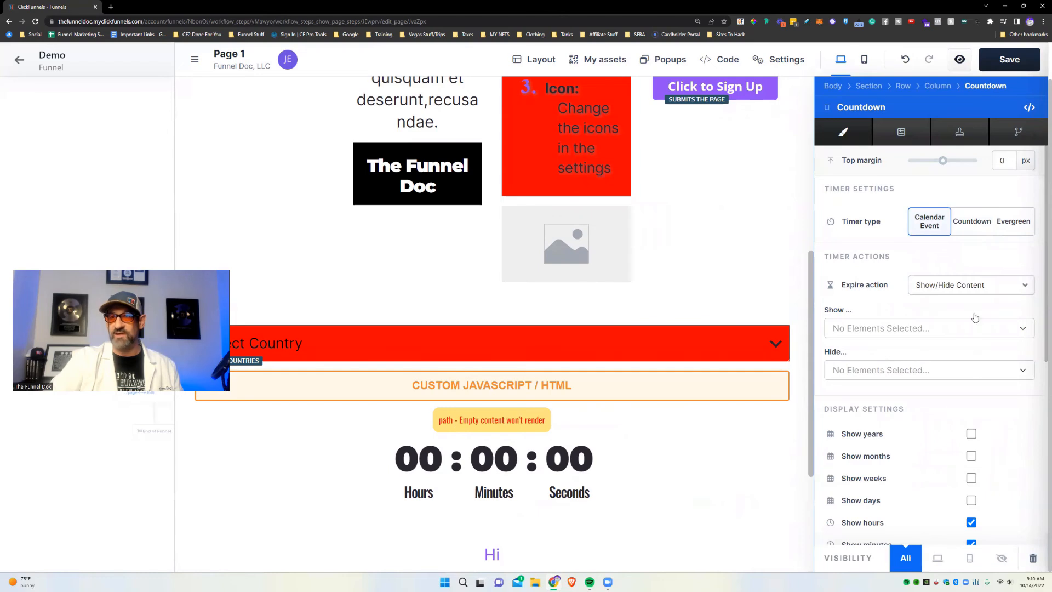
{"action": "left_click", "coordinate": [971, 233]}
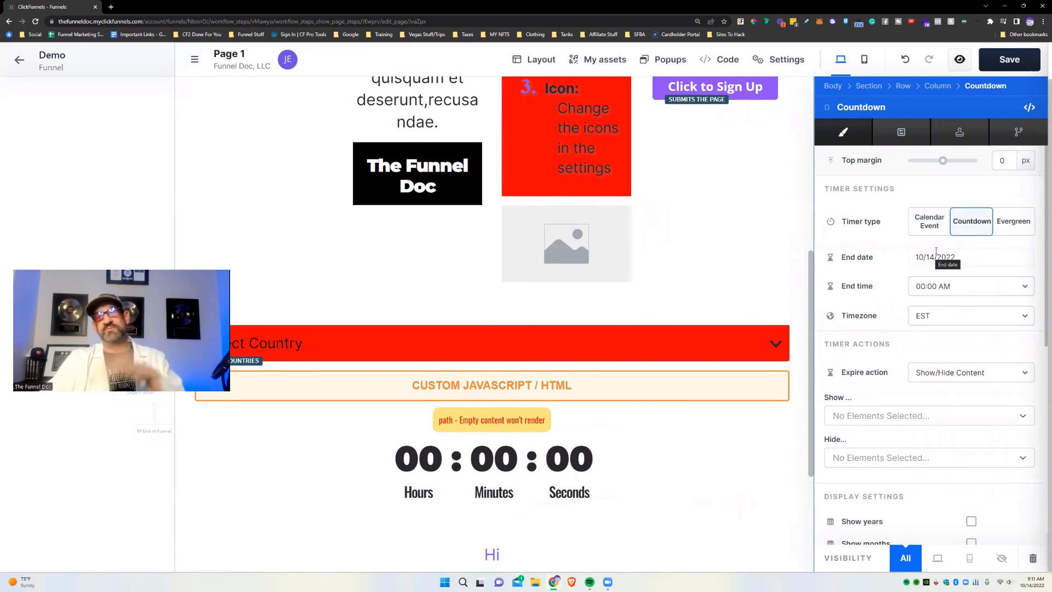
{"action": "left_click", "coordinate": [929, 225]}
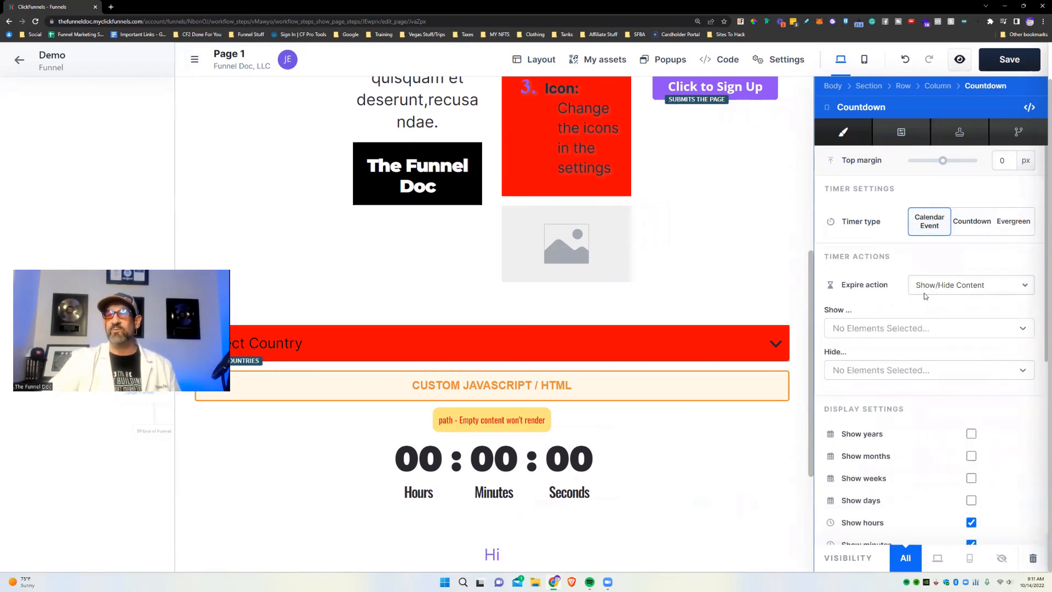
{"action": "left_click", "coordinate": [975, 289]}
{"action": "left_click", "coordinate": [841, 280]}
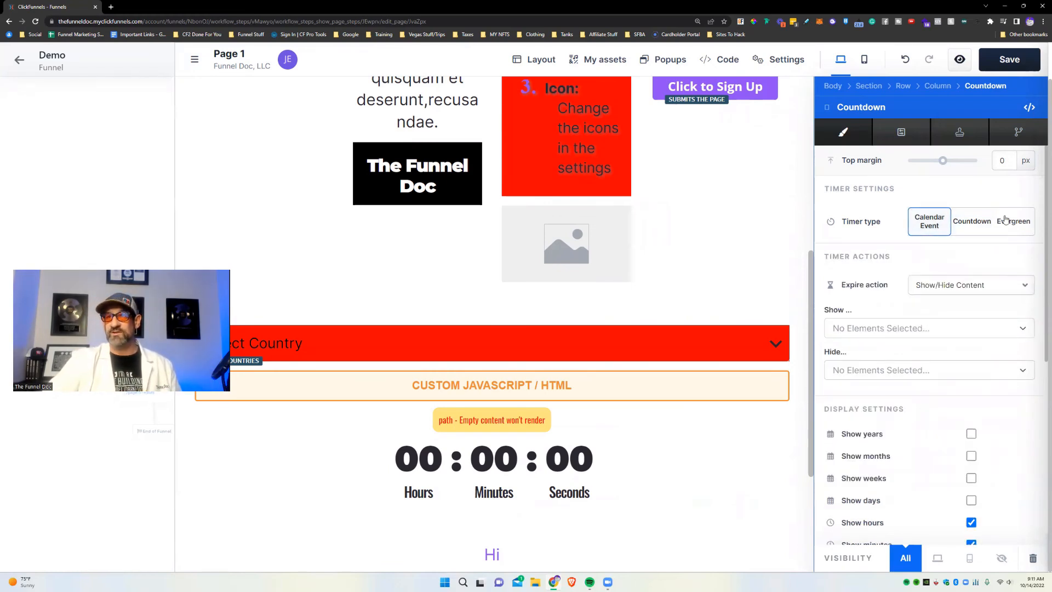
Set the countdown's timer type to Evergreen and review its time resets, reset day and reset time options.
{"action": "left_click", "coordinate": [1013, 221]}
{"action": "left_click", "coordinate": [973, 257]}
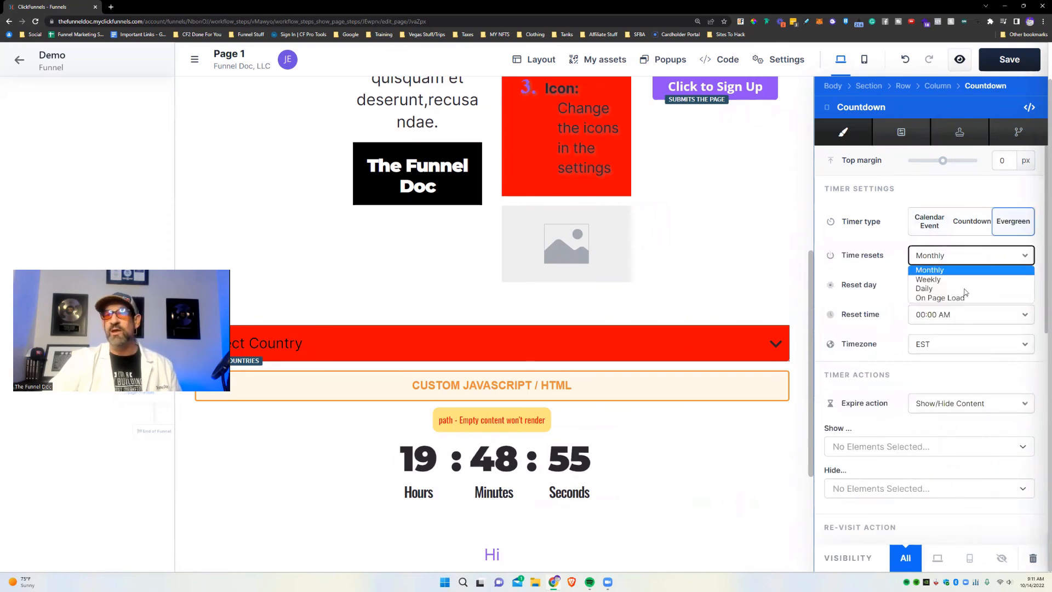
{"action": "left_click", "coordinate": [858, 281]}
{"action": "left_click", "coordinate": [954, 286]}
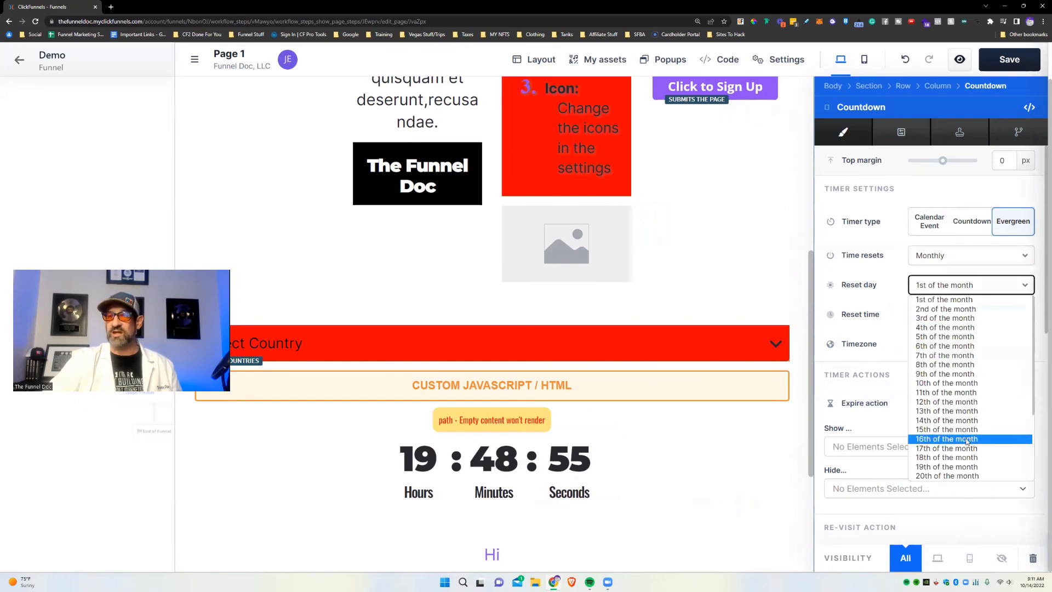
{"action": "scroll", "coordinate": [949, 446], "scroll_direction": "down", "scroll_amount": 3}
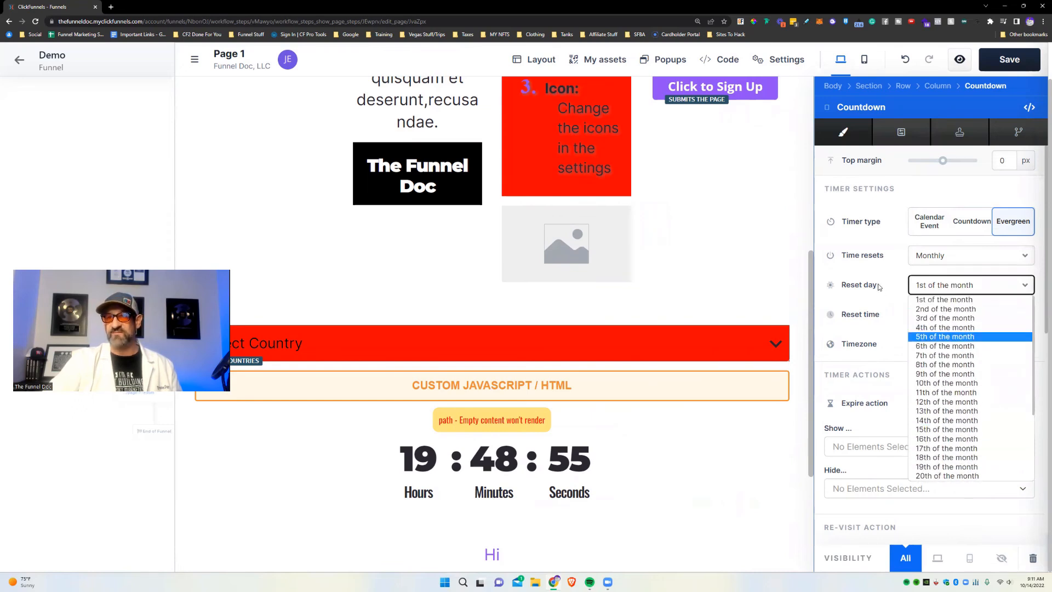
{"action": "left_click", "coordinate": [911, 285]}
{"action": "left_click", "coordinate": [969, 314]}
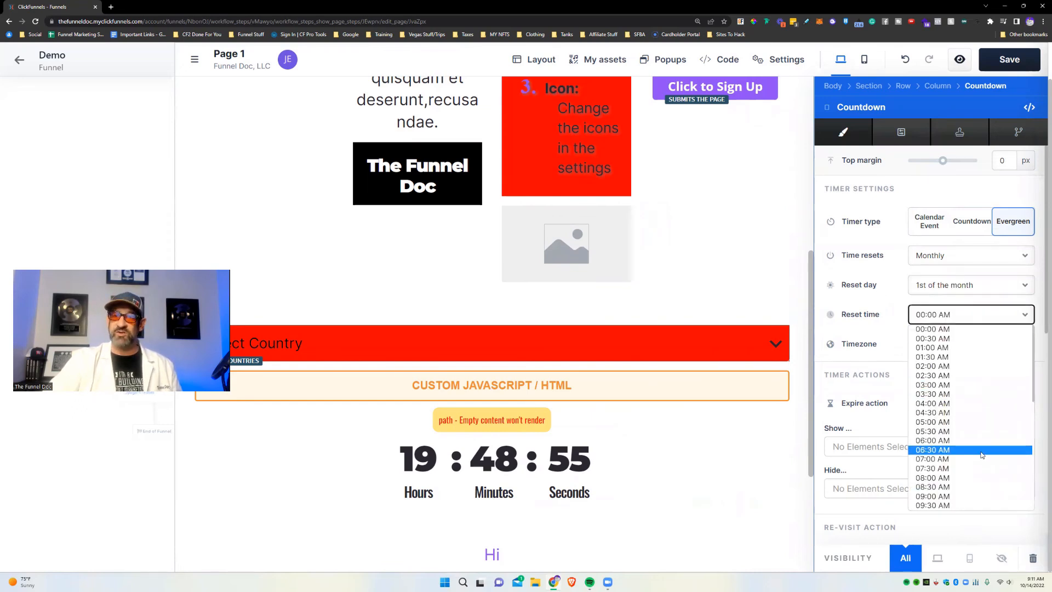
{"action": "left_click", "coordinate": [882, 317]}
Set the countdown's Show/Hide Content expire action to show the Headline element and hide the first Row.
{"action": "scroll", "coordinate": [989, 345], "scroll_direction": "down", "scroll_amount": 4}
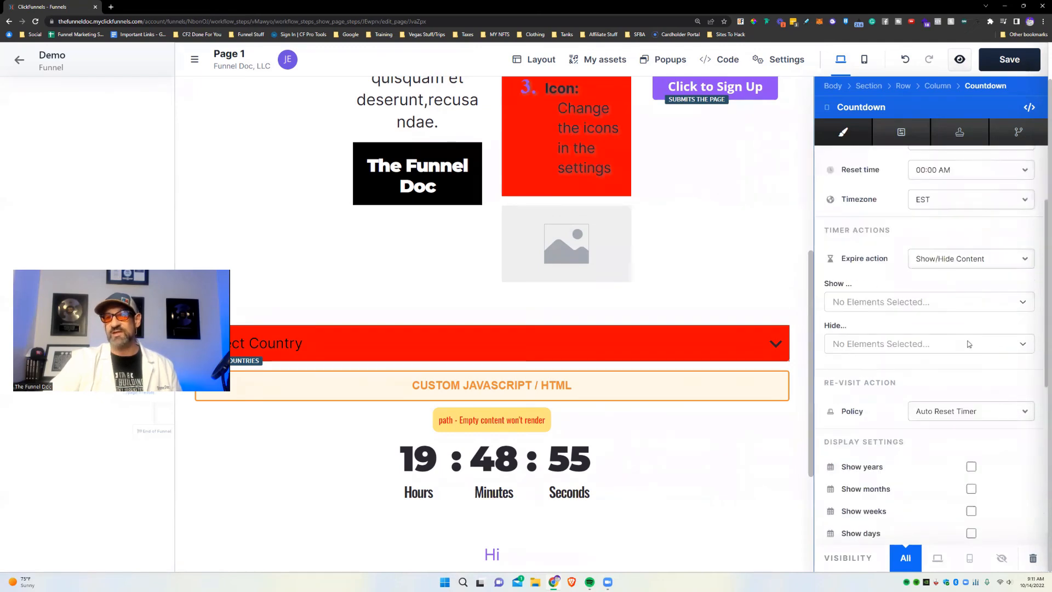
{"action": "scroll", "coordinate": [991, 339], "scroll_direction": "up", "scroll_amount": 4}
{"action": "scroll", "coordinate": [991, 336], "scroll_direction": "down", "scroll_amount": 2}
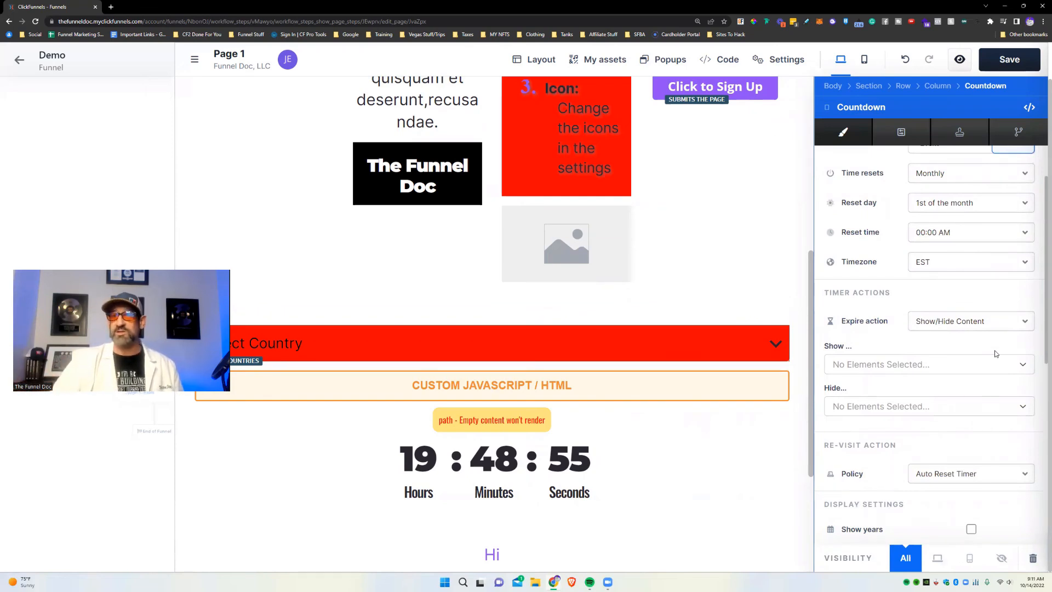
{"action": "left_click", "coordinate": [967, 324]}
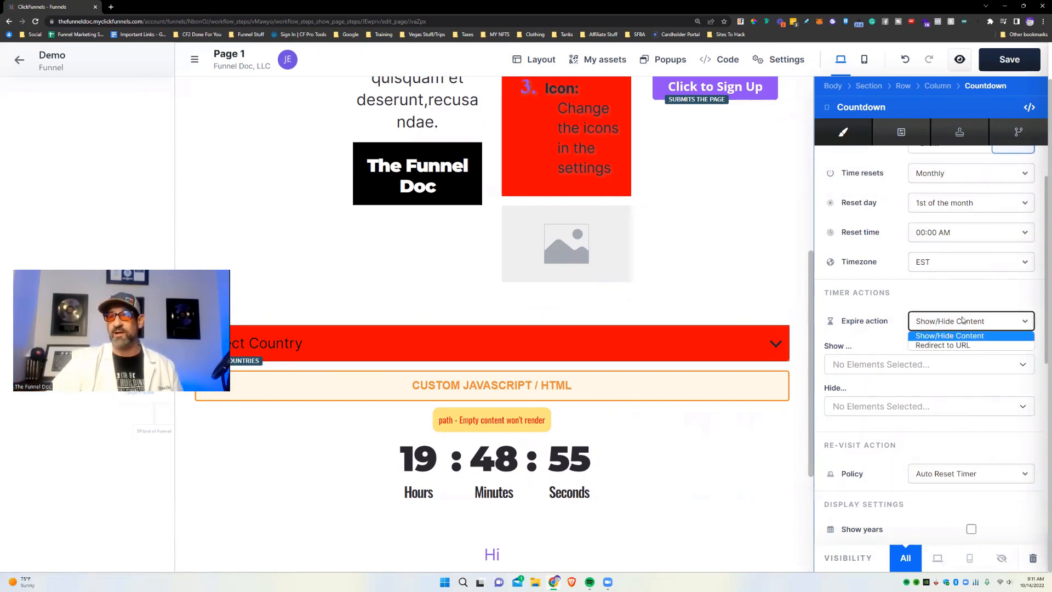
{"action": "left_click", "coordinate": [864, 340]}
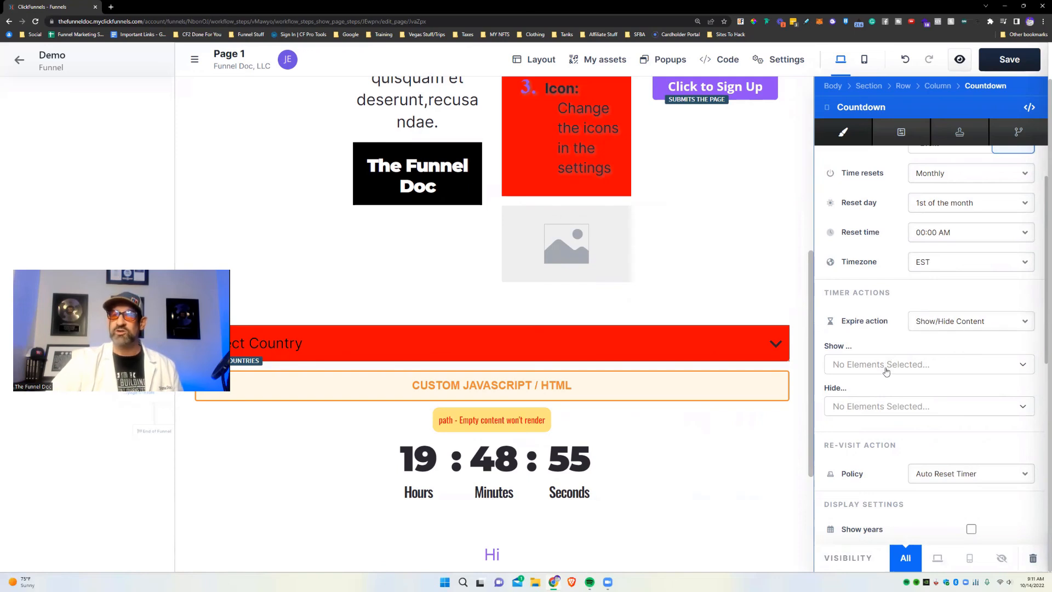
{"action": "left_click", "coordinate": [886, 367]}
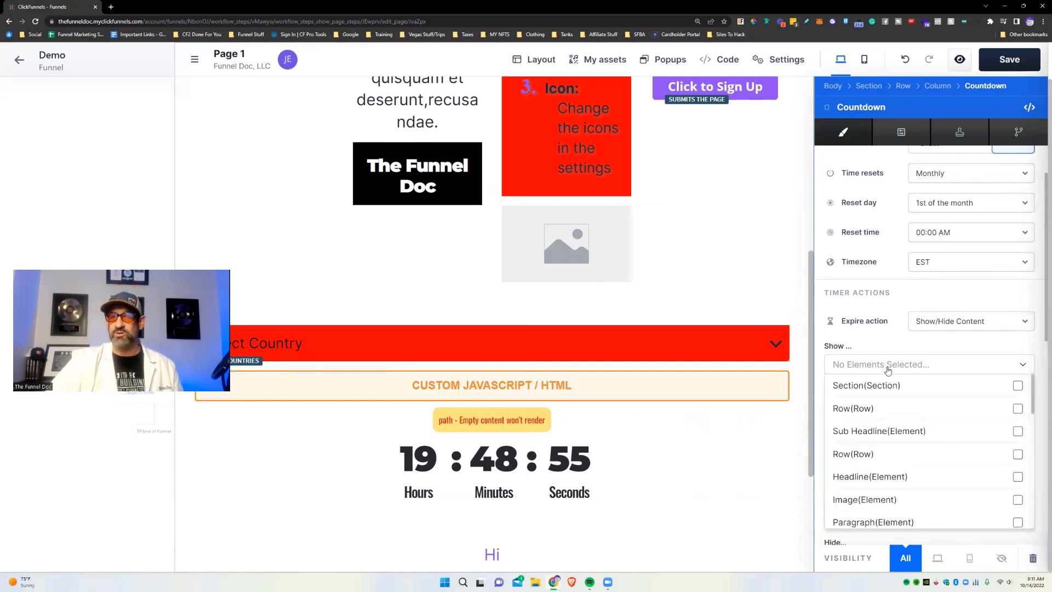
{"action": "left_click", "coordinate": [878, 478]}
{"action": "left_click", "coordinate": [875, 338]}
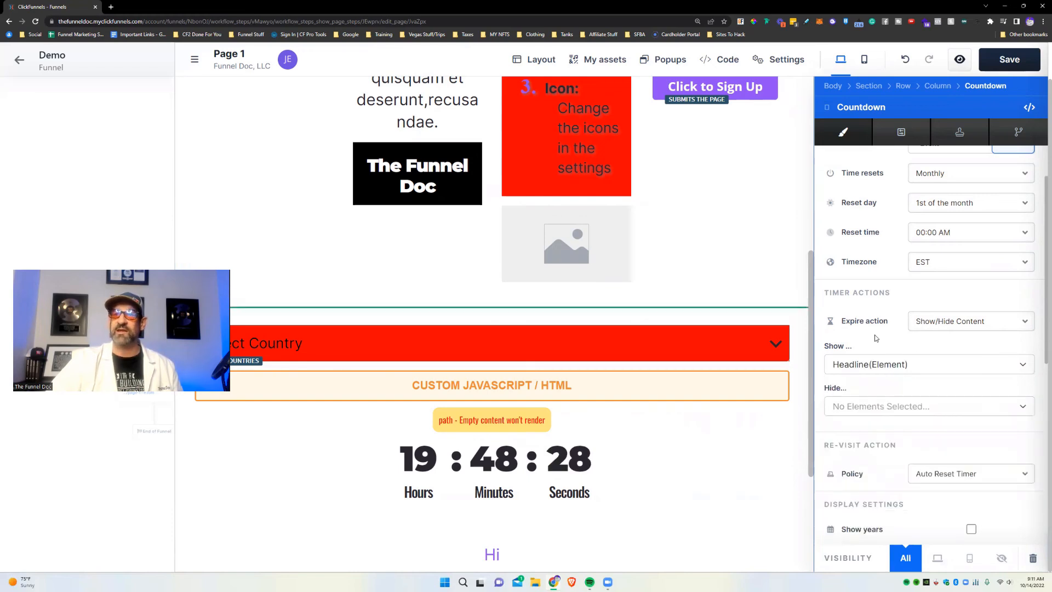
{"action": "left_click", "coordinate": [899, 412]}
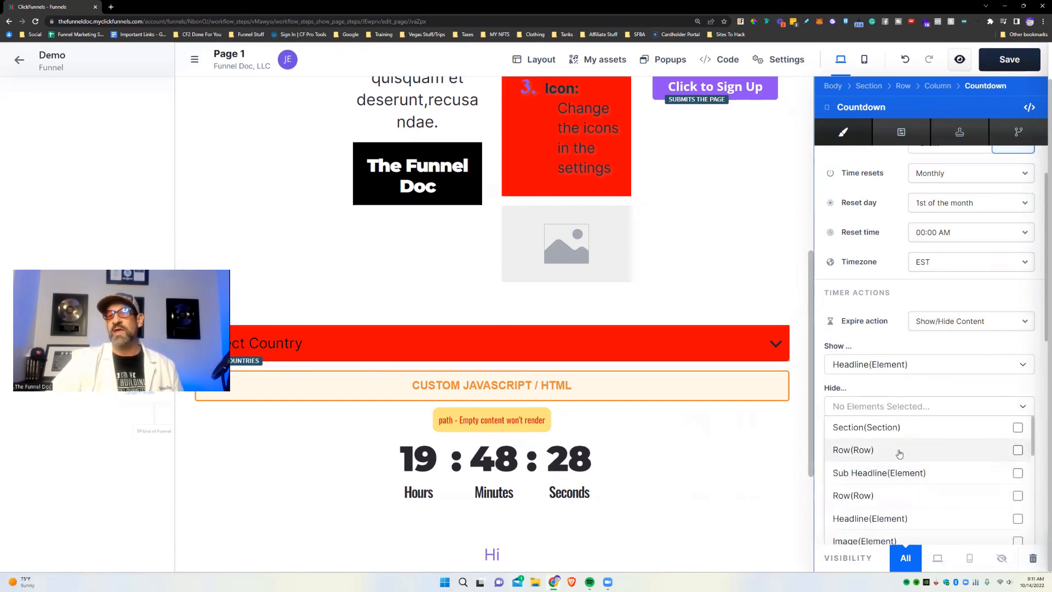
{"action": "left_click", "coordinate": [899, 452]}
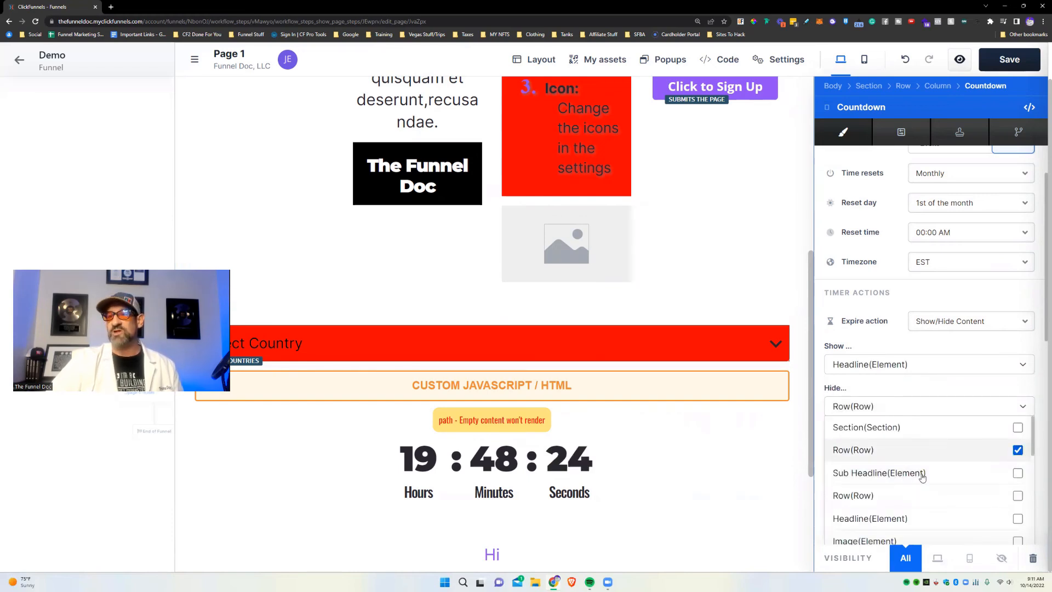
{"action": "left_click", "coordinate": [890, 398]}
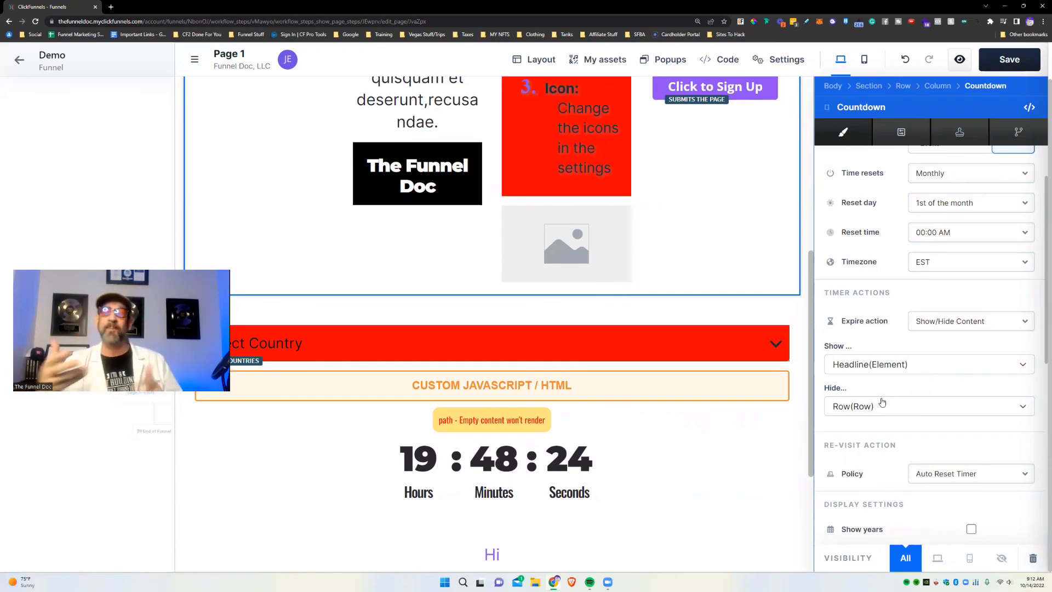
Try Auto Expires X Days as the countdown's re-visit policy and settle on Never Expires.
{"action": "scroll", "coordinate": [925, 372], "scroll_direction": "down", "scroll_amount": 2}
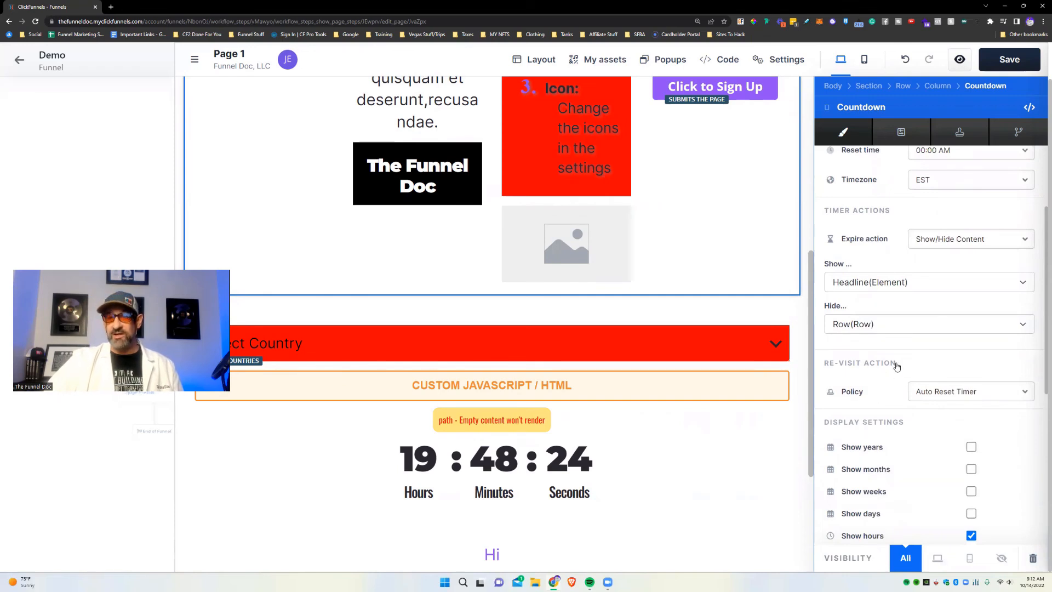
{"action": "left_click_drag", "start_coordinate": [899, 364], "coordinate": [821, 366]}
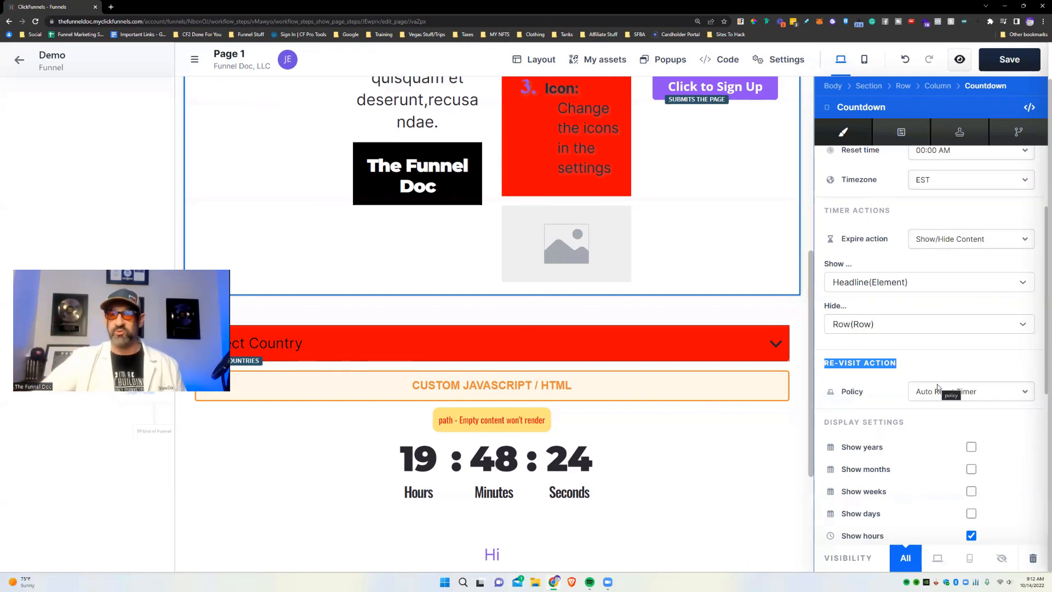
{"action": "left_click", "coordinate": [962, 391]}
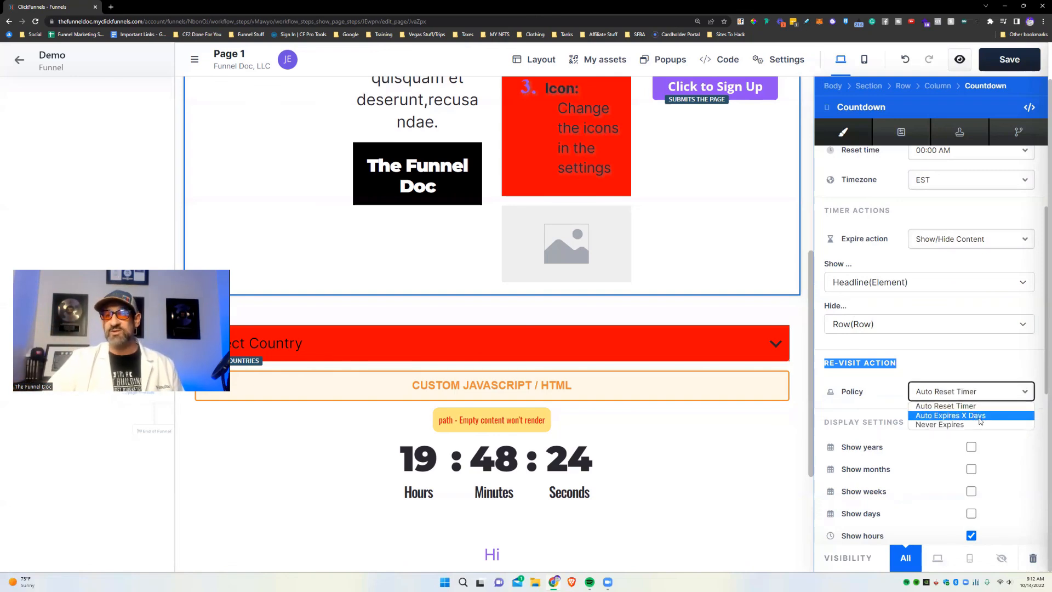
{"action": "left_click", "coordinate": [979, 418]}
{"action": "double_click", "coordinate": [918, 420]}
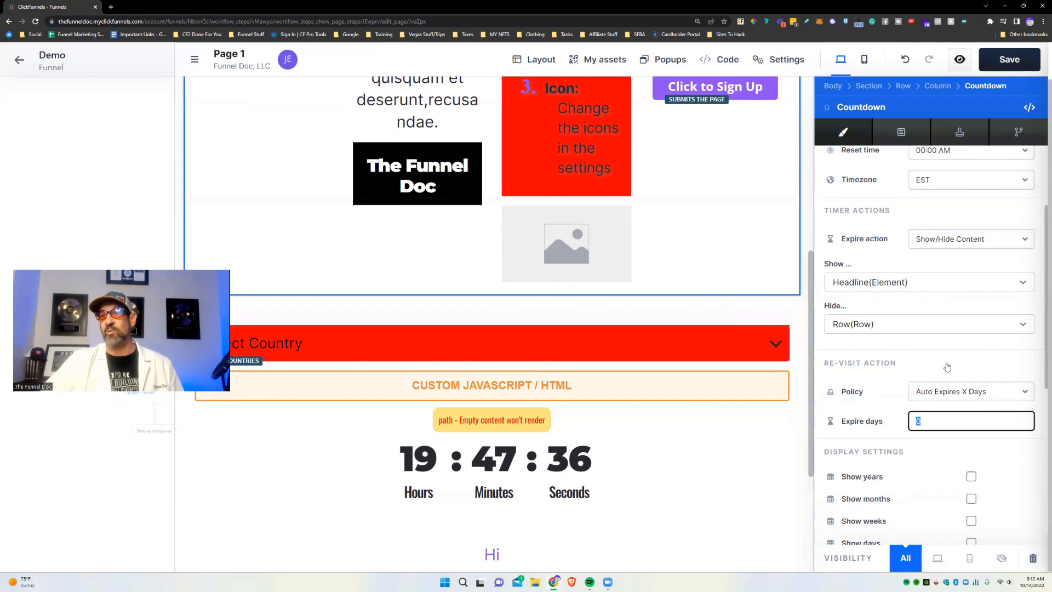
{"action": "left_click", "coordinate": [939, 393]}
{"action": "left_click", "coordinate": [960, 416]}
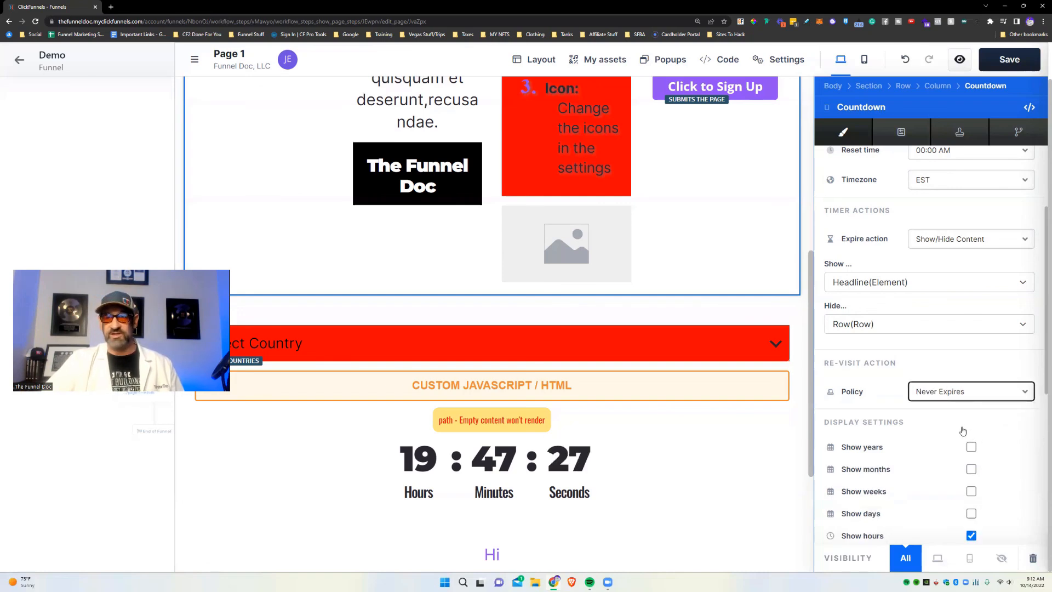
Turn on the days, weeks and years units in the countdown's display settings.
{"action": "scroll", "coordinate": [962, 430], "scroll_direction": "down", "scroll_amount": 3}
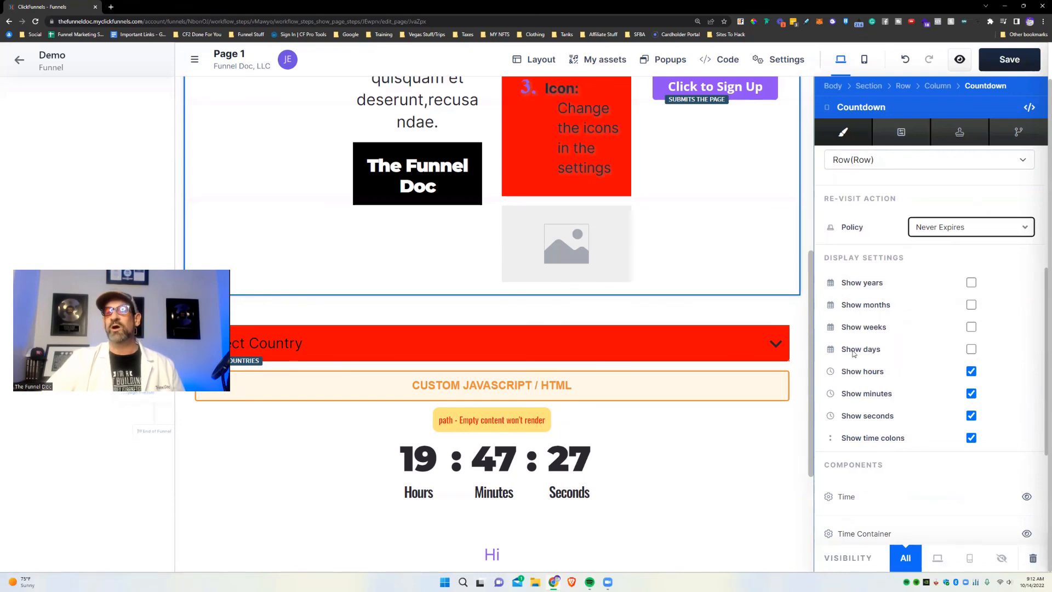
{"action": "left_click", "coordinate": [971, 349]}
{"action": "left_click", "coordinate": [971, 327]}
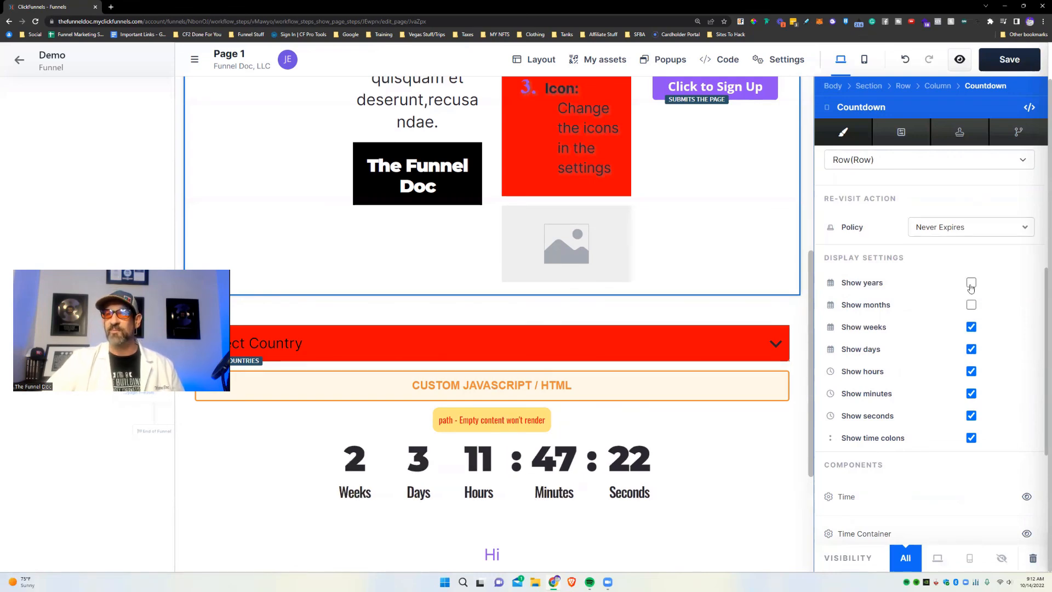
{"action": "left_click", "coordinate": [970, 283]}
Set the color of the countdown's Time component to red (ff0000).
{"action": "scroll", "coordinate": [967, 296], "scroll_direction": "down", "scroll_amount": 3}
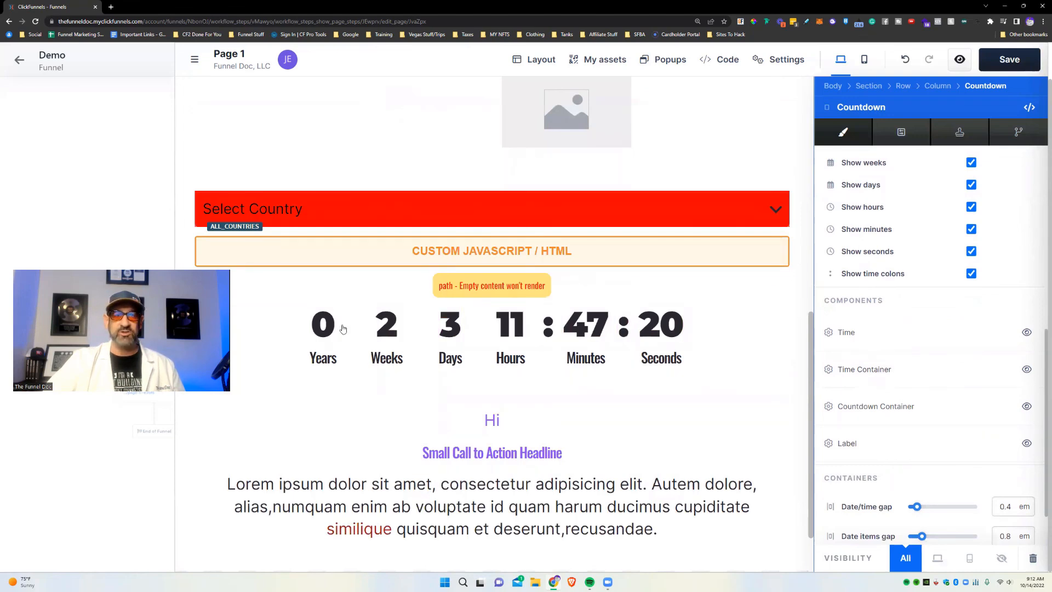
{"action": "left_click", "coordinate": [848, 332]}
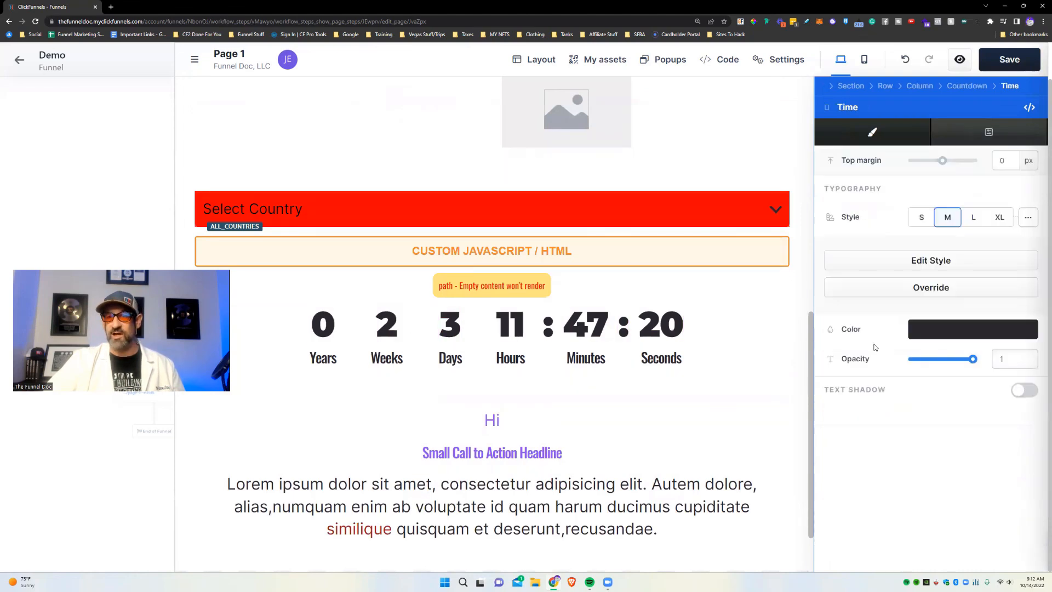
{"action": "left_click", "coordinate": [925, 333]}
{"action": "left_click_drag", "start_coordinate": [853, 397], "coordinate": [993, 289]}
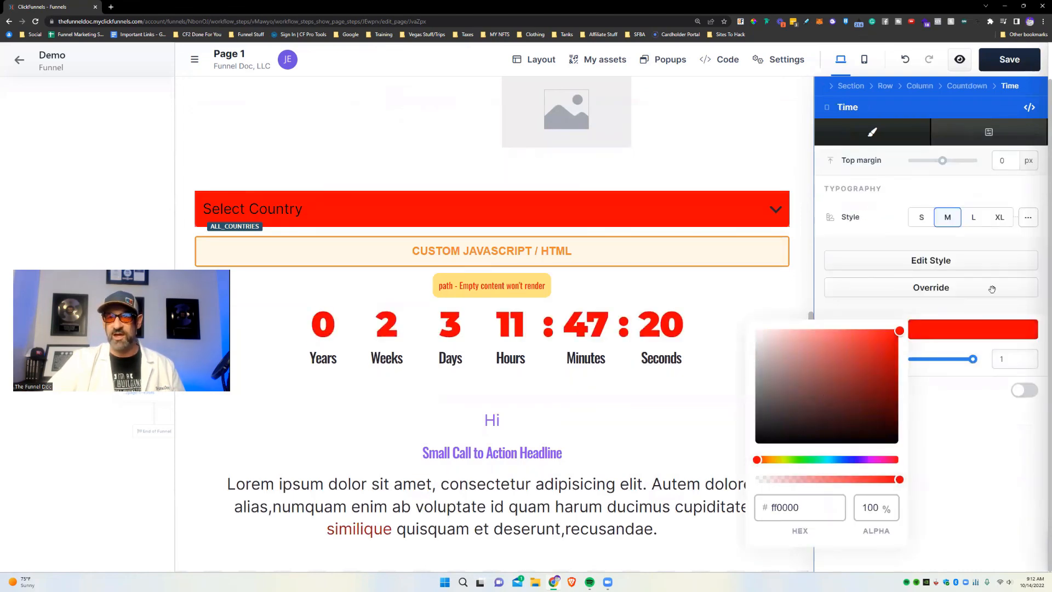
{"action": "left_click", "coordinate": [782, 267]}
Override the countdown Label component's typography with the Quicksand font, a 1.05 rem font size and Bold weight.
{"action": "left_click", "coordinate": [880, 294]}
{"action": "scroll", "coordinate": [920, 403], "scroll_direction": "down", "scroll_amount": 10}
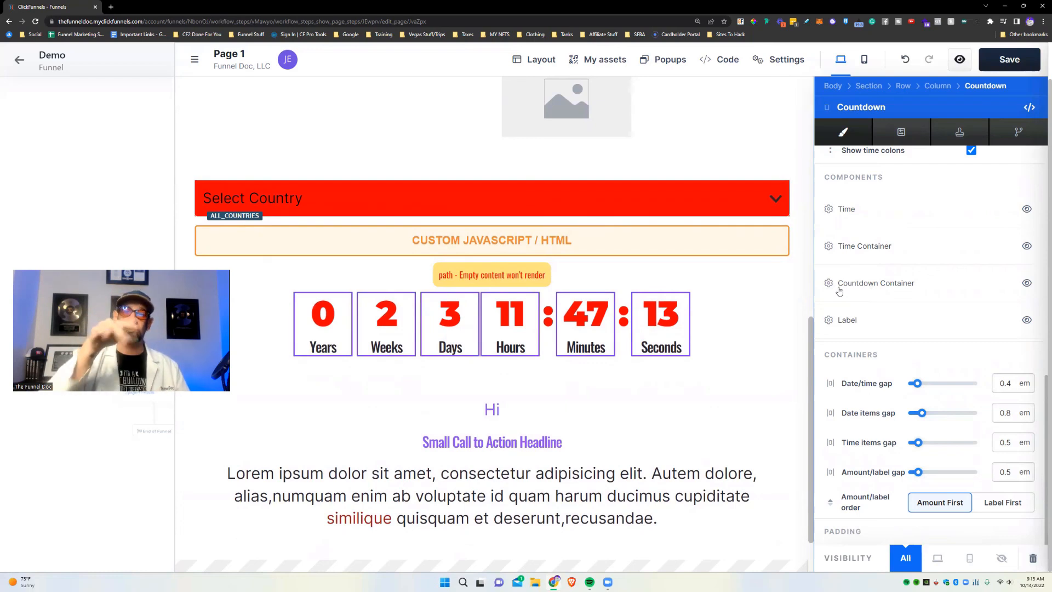
{"action": "left_click", "coordinate": [842, 321]}
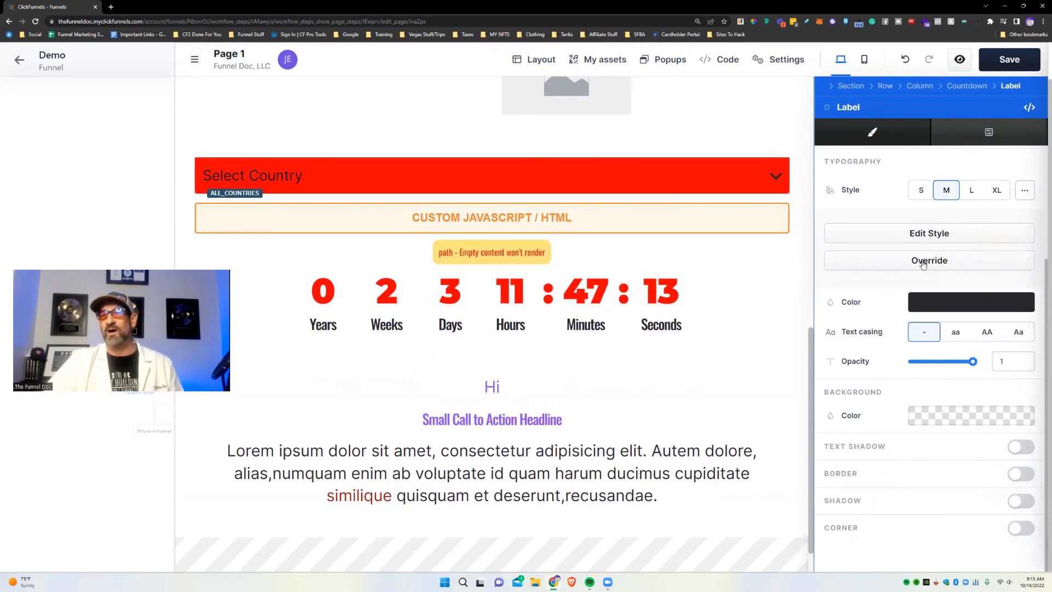
{"action": "left_click", "coordinate": [930, 262]}
{"action": "left_click", "coordinate": [1002, 286]}
{"action": "scroll", "coordinate": [954, 328], "scroll_direction": "down", "scroll_amount": 7}
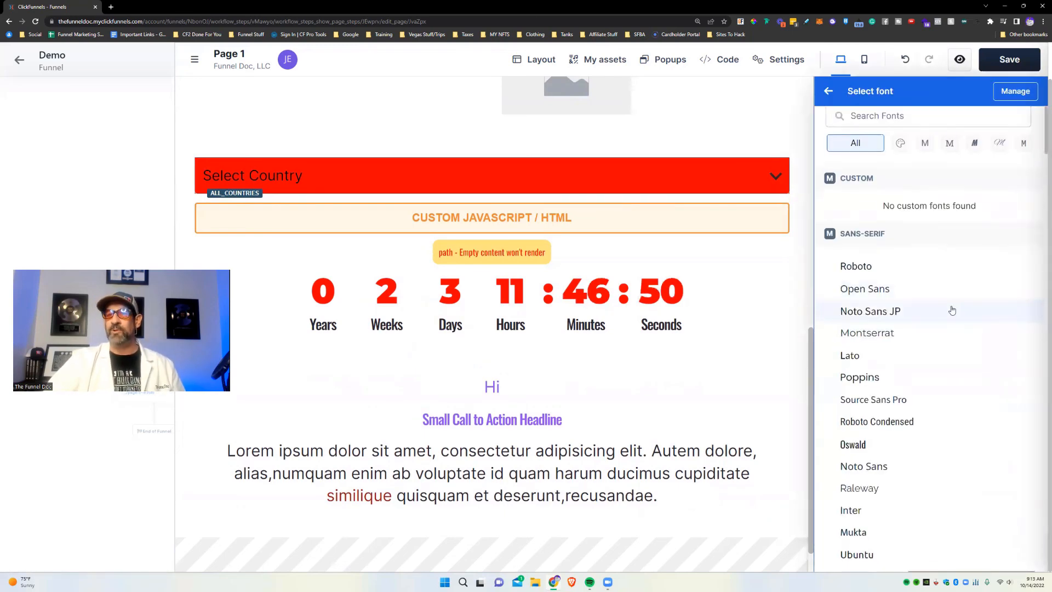
{"action": "left_click", "coordinate": [911, 416]}
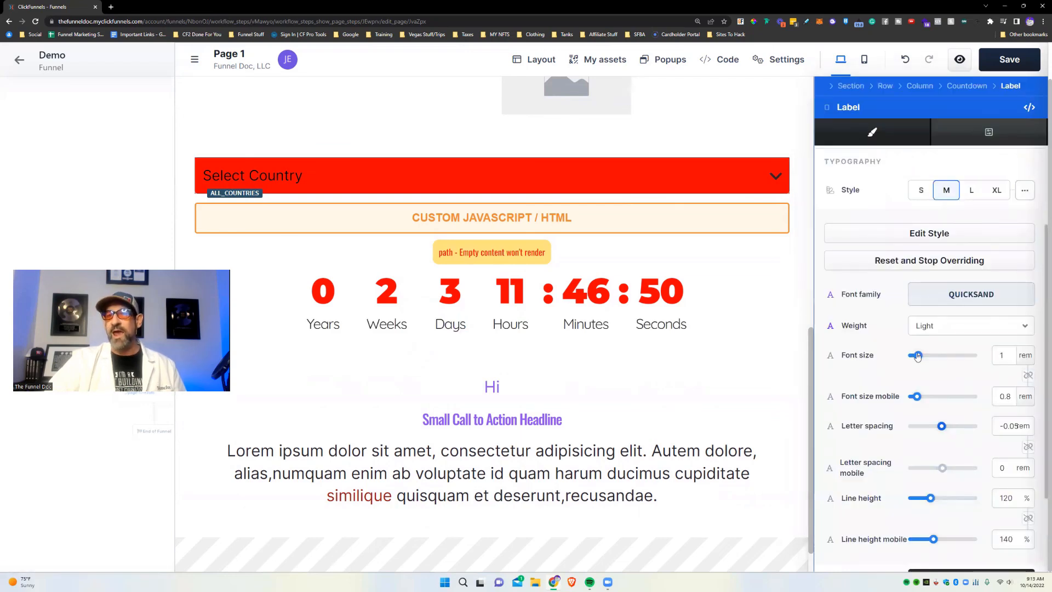
{"action": "left_click_drag", "start_coordinate": [920, 354], "coordinate": [920, 355]}
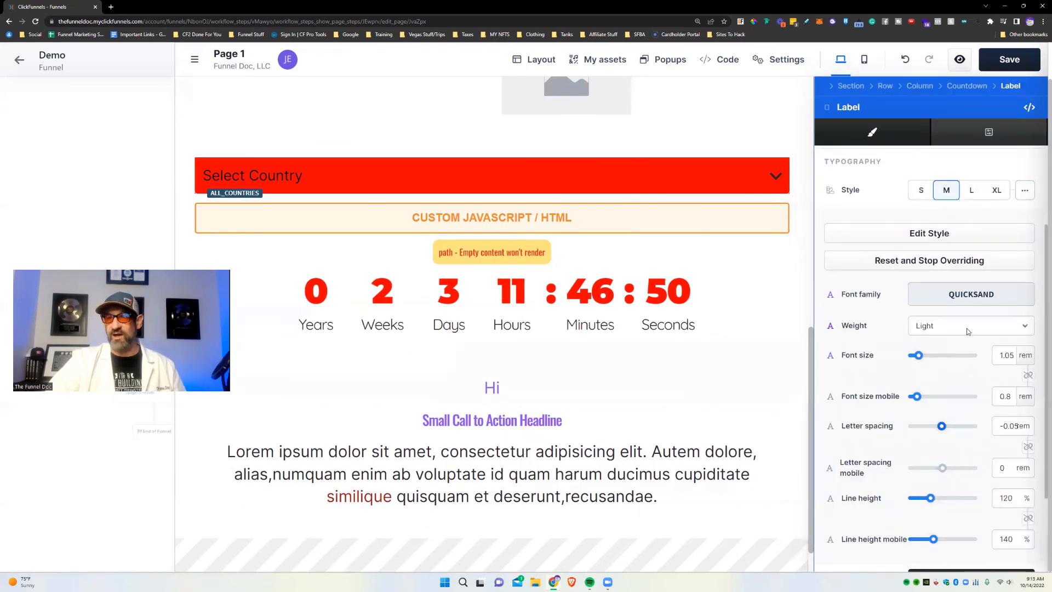
{"action": "left_click", "coordinate": [967, 331]}
{"action": "left_click", "coordinate": [964, 378]}
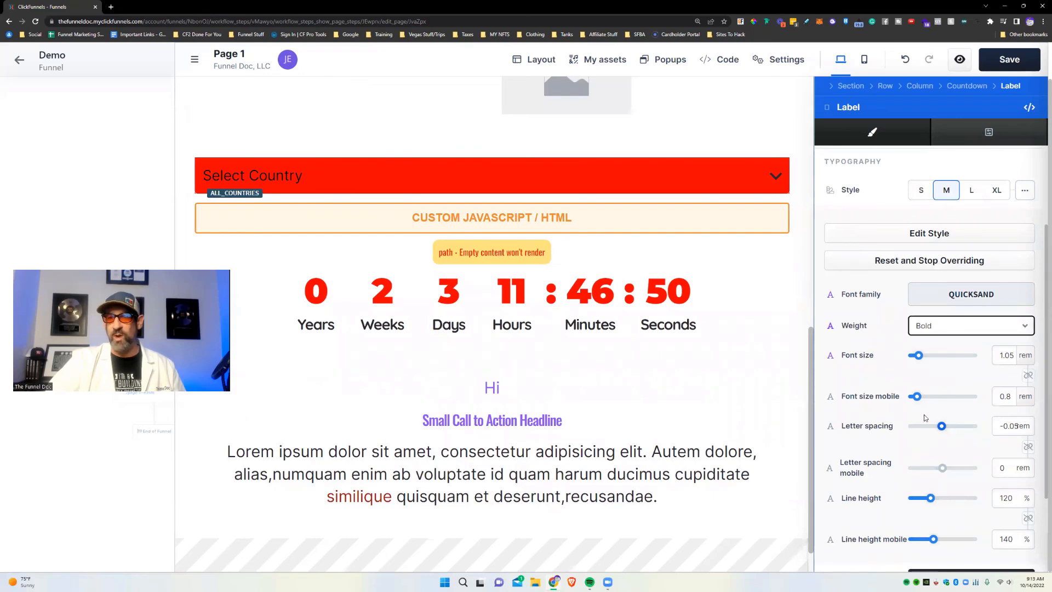
Set the text color of the countdown labels to purple-blue (5400ff).
{"action": "scroll", "coordinate": [963, 484], "scroll_direction": "down", "scroll_amount": 5}
{"action": "left_click", "coordinate": [971, 336]}
{"action": "left_click", "coordinate": [899, 333]}
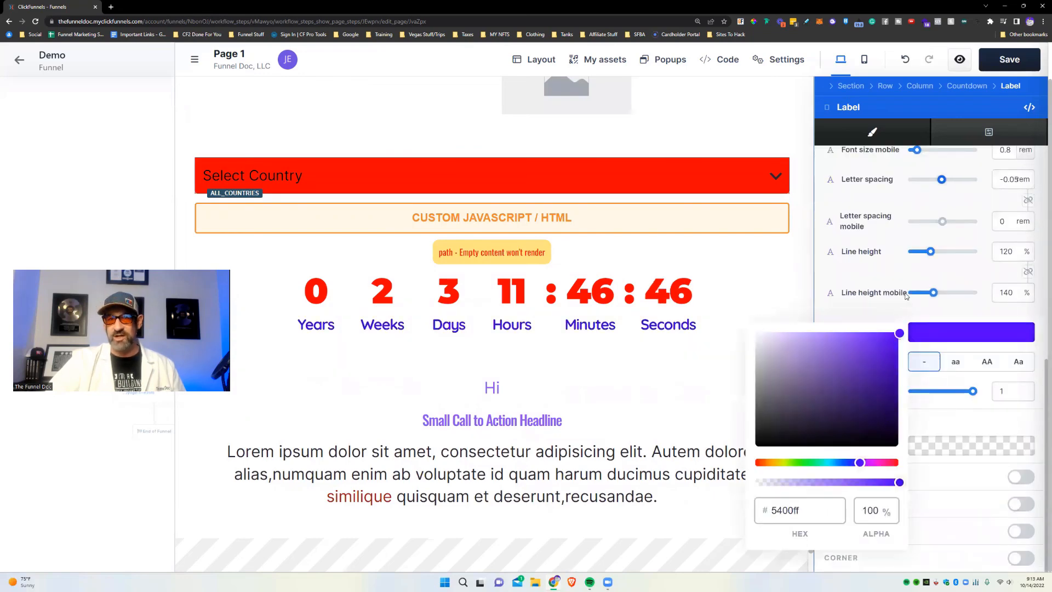
{"action": "left_click", "coordinate": [877, 313]}
Reset the typography override on the countdown labels.
{"action": "scroll", "coordinate": [909, 307], "scroll_direction": "up", "scroll_amount": 5}
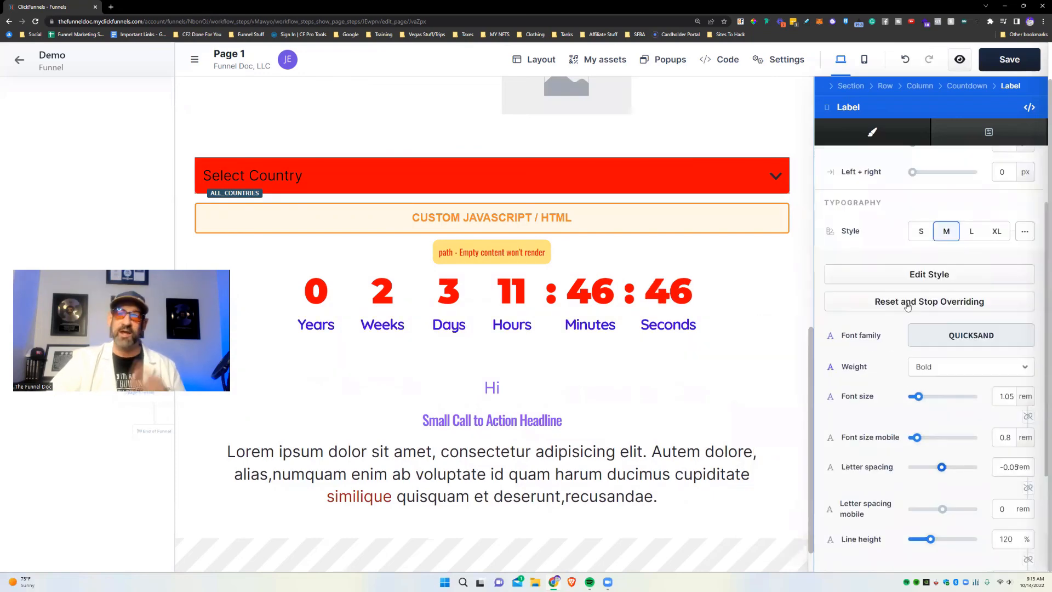
{"action": "left_click", "coordinate": [933, 304]}
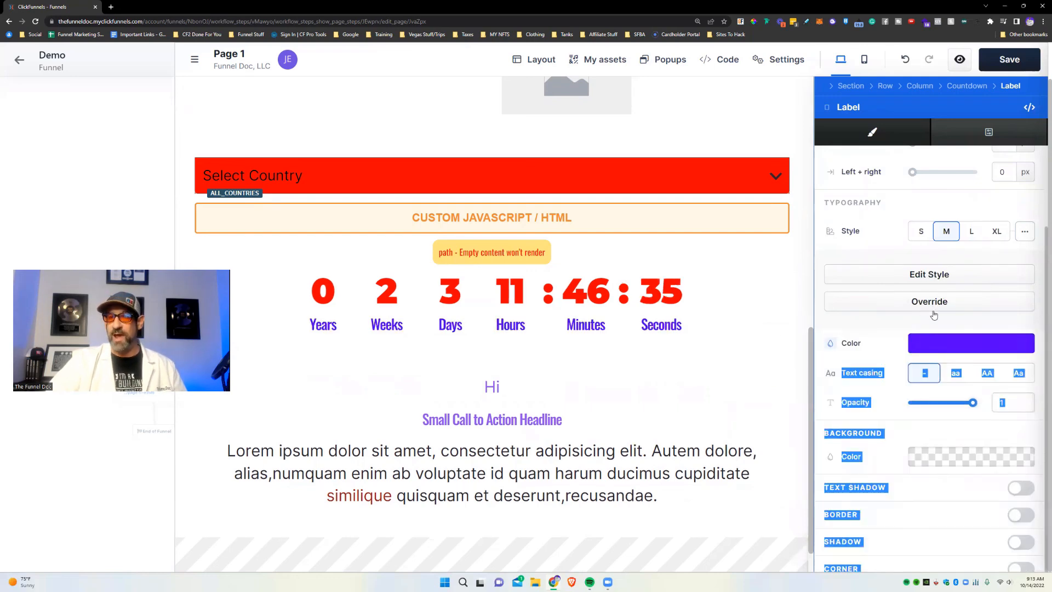
Give the countdown labels a red background color.
{"action": "scroll", "coordinate": [941, 321], "scroll_direction": "down", "scroll_amount": 1}
{"action": "left_click", "coordinate": [940, 427]}
{"action": "left_click", "coordinate": [945, 406]}
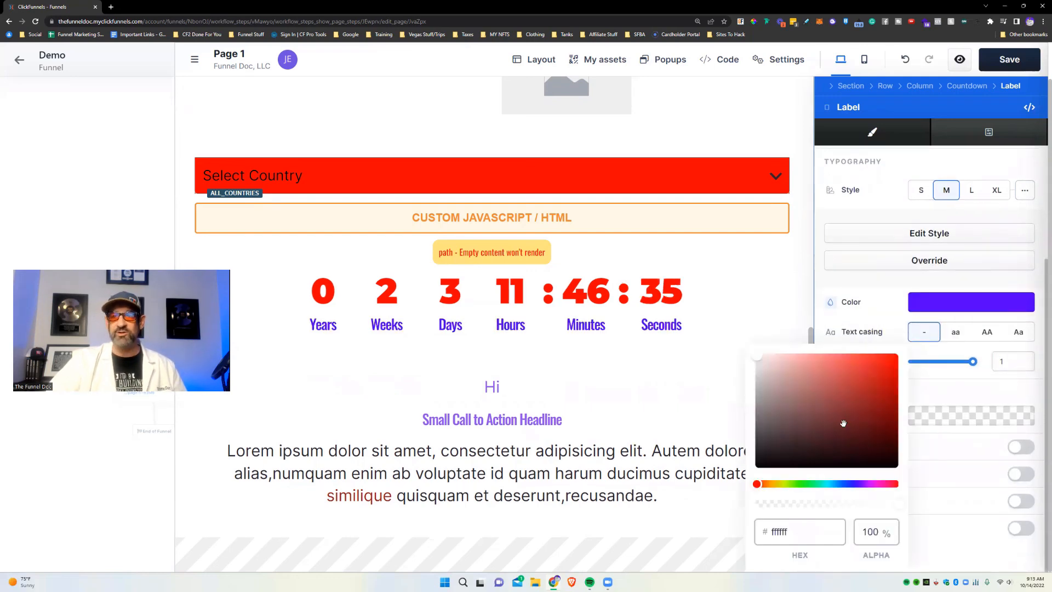
{"action": "left_click_drag", "start_coordinate": [843, 423], "coordinate": [931, 319]}
{"action": "left_click", "coordinate": [912, 376]}
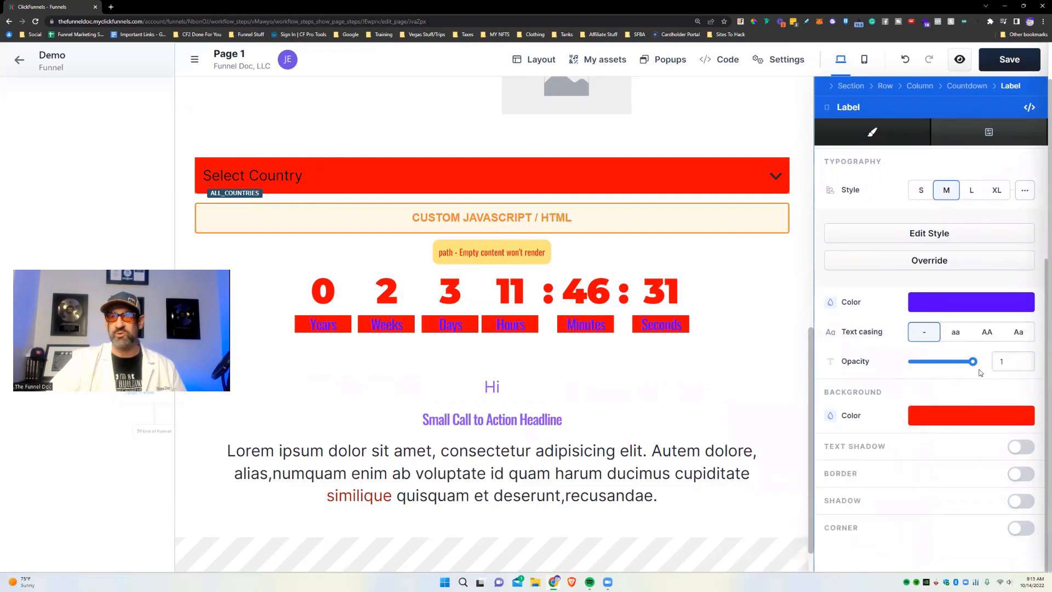
Widen the countdown's gaps to 1.58 em date/time, 2.8 em date items, 2.23 em time items and 2.67 em amount/label.
{"action": "scroll", "coordinate": [981, 373], "scroll_direction": "up", "scroll_amount": 2}
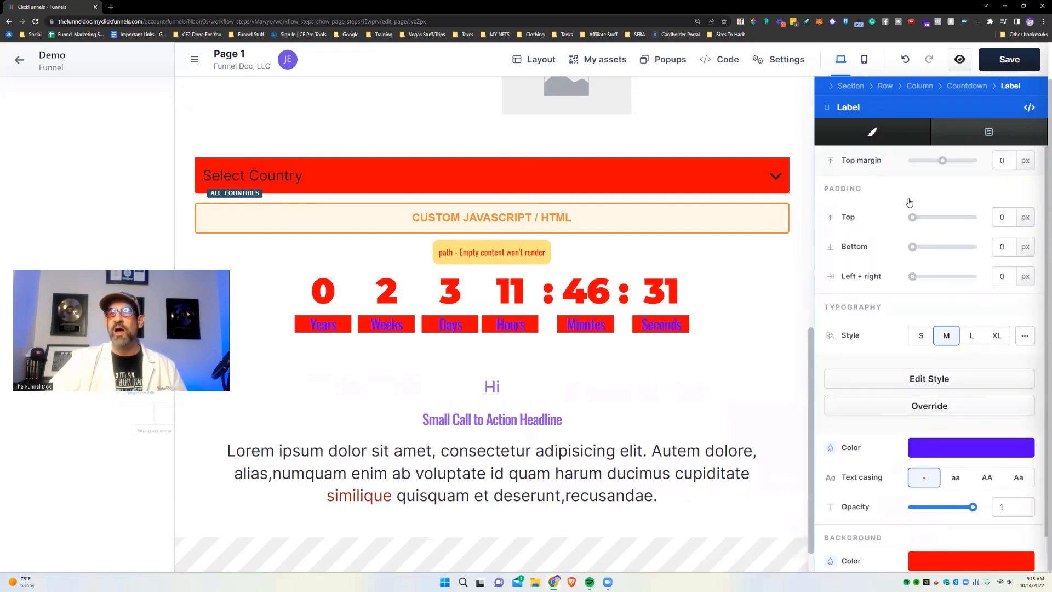
{"action": "left_click", "coordinate": [967, 86]}
{"action": "scroll", "coordinate": [975, 304], "scroll_direction": "down", "scroll_amount": 5}
{"action": "scroll", "coordinate": [975, 305], "scroll_direction": "down", "scroll_amount": 5}
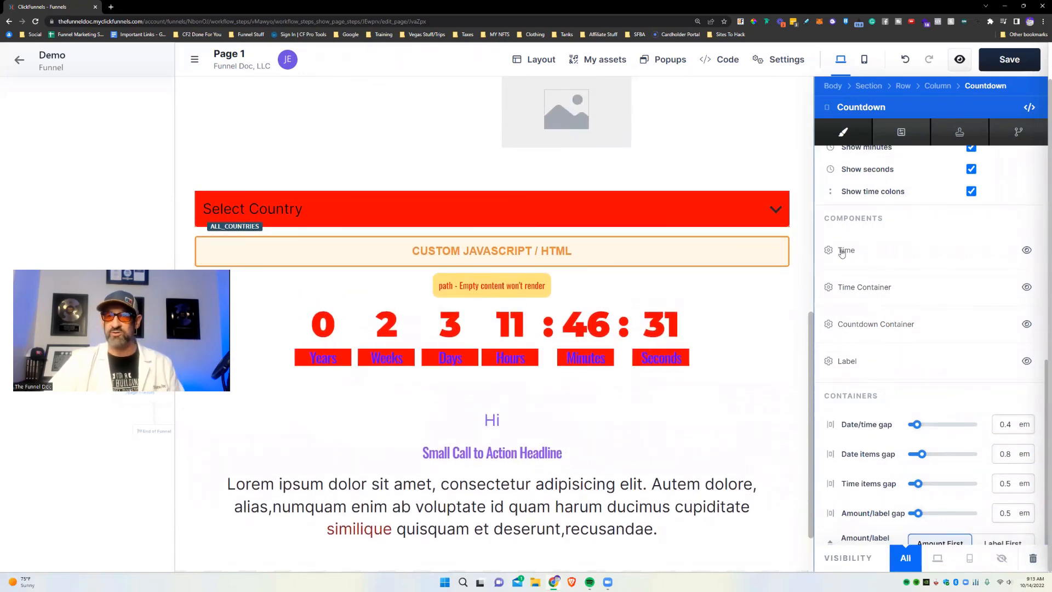
{"action": "scroll", "coordinate": [989, 359], "scroll_direction": "down", "scroll_amount": 3}
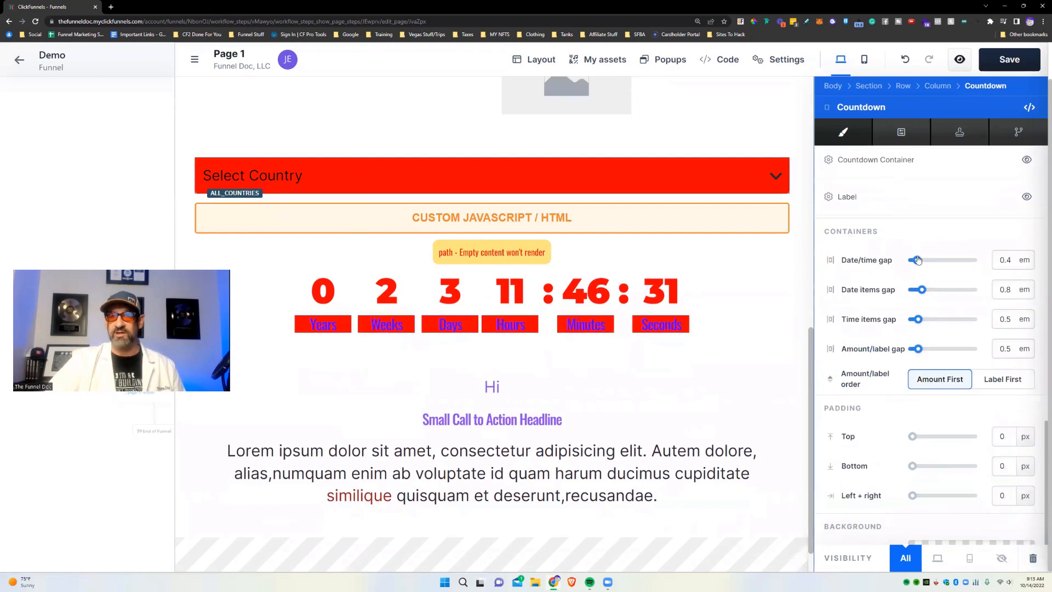
{"action": "left_click_drag", "start_coordinate": [917, 259], "coordinate": [944, 349]}
Try the Label First order for the countdown's amounts and labels, and return to Amount First.
{"action": "scroll", "coordinate": [944, 389], "scroll_direction": "down", "scroll_amount": 1}
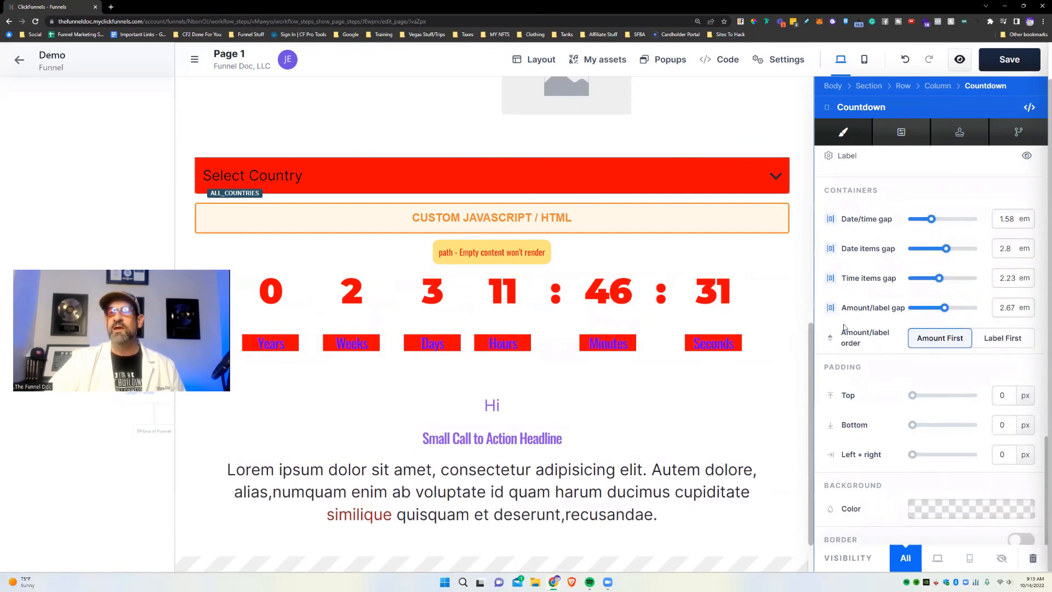
{"action": "left_click", "coordinate": [1003, 338]}
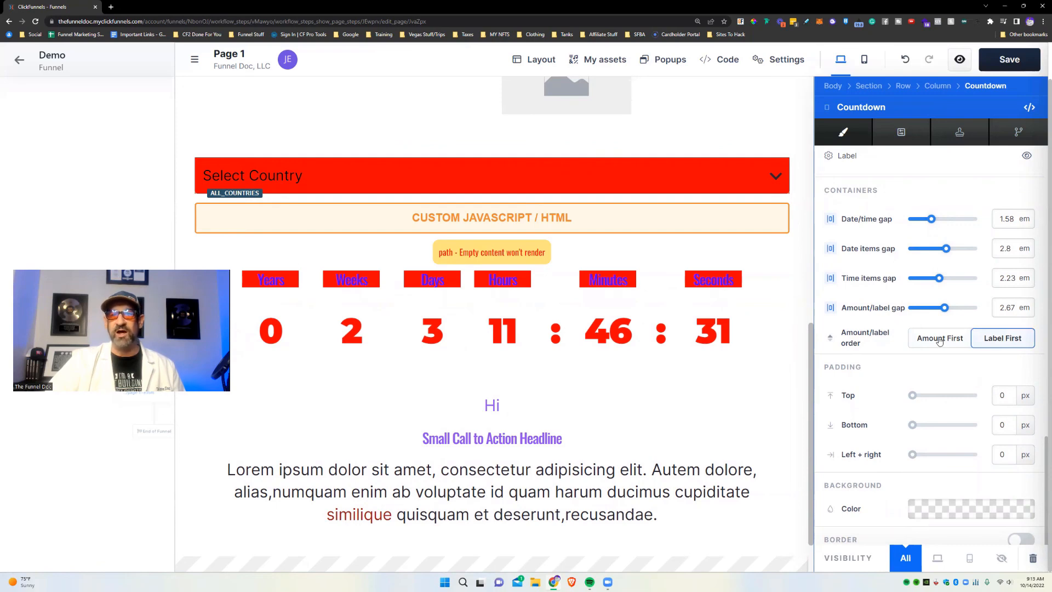
{"action": "left_click", "coordinate": [940, 340]}
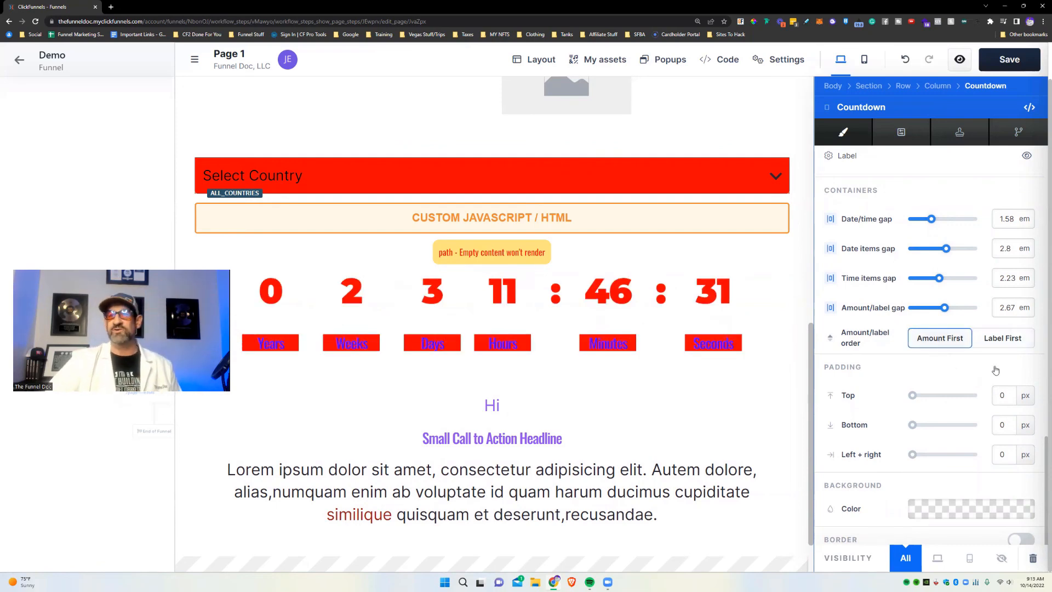
Set the countdown's background color to black (000000).
{"action": "scroll", "coordinate": [995, 370], "scroll_direction": "down", "scroll_amount": 2}
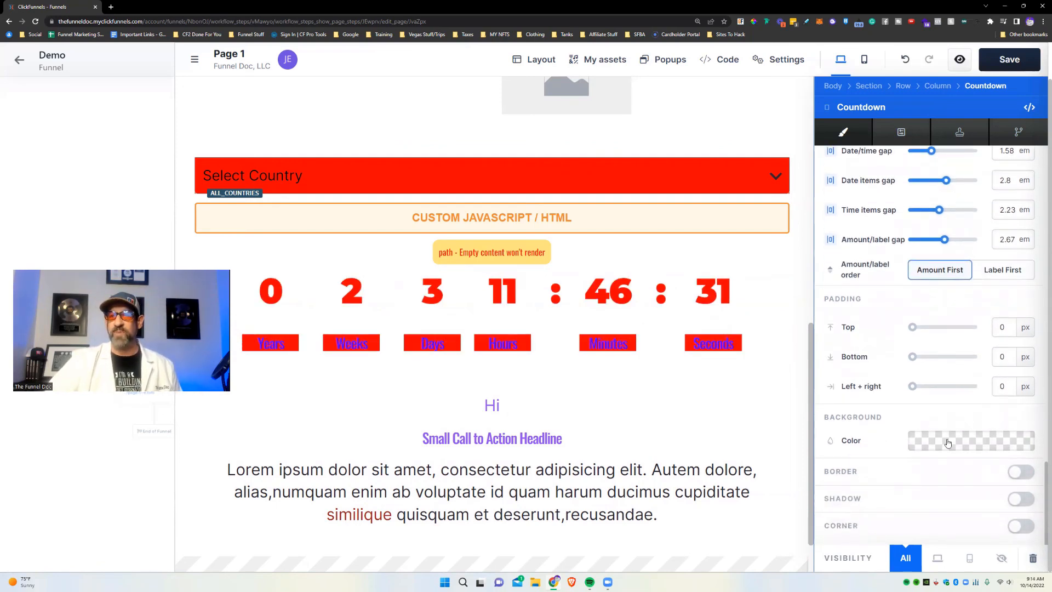
{"action": "left_click", "coordinate": [948, 443]}
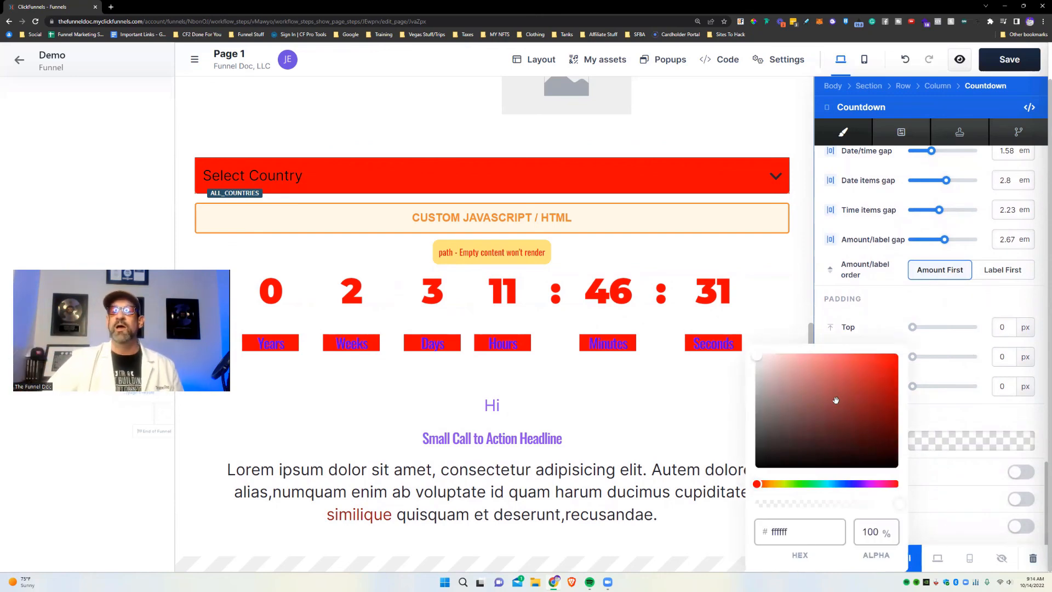
{"action": "left_click_drag", "start_coordinate": [836, 400], "coordinate": [694, 516]}
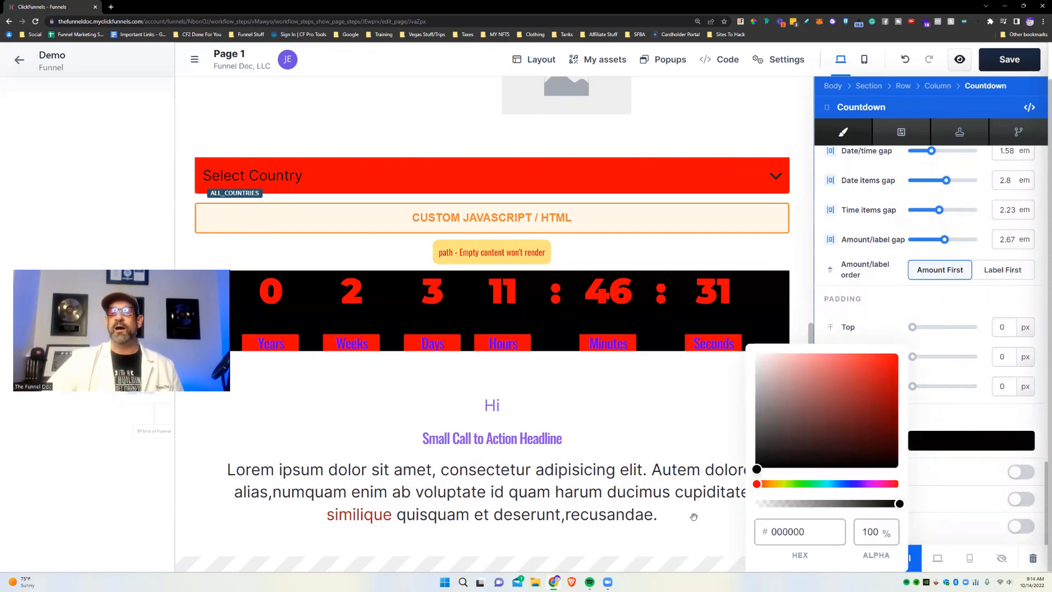
{"action": "left_click", "coordinate": [982, 415]}
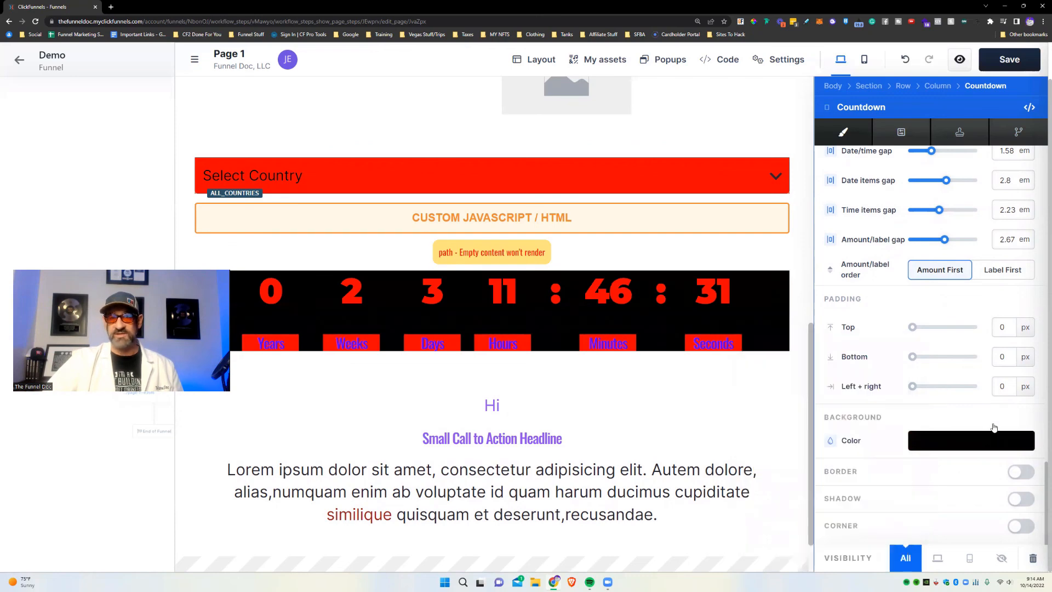
Enable the border, shadow and corner styling on the countdown and round all its corners strongly.
{"action": "left_click", "coordinate": [1019, 472]}
{"action": "left_click", "coordinate": [1031, 500]}
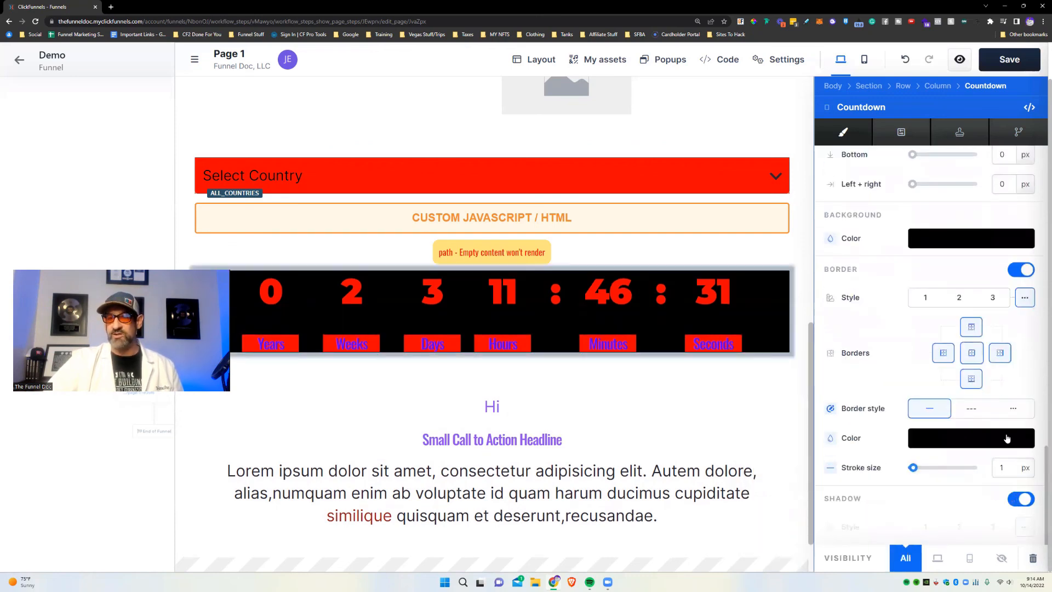
{"action": "left_click", "coordinate": [1022, 526]}
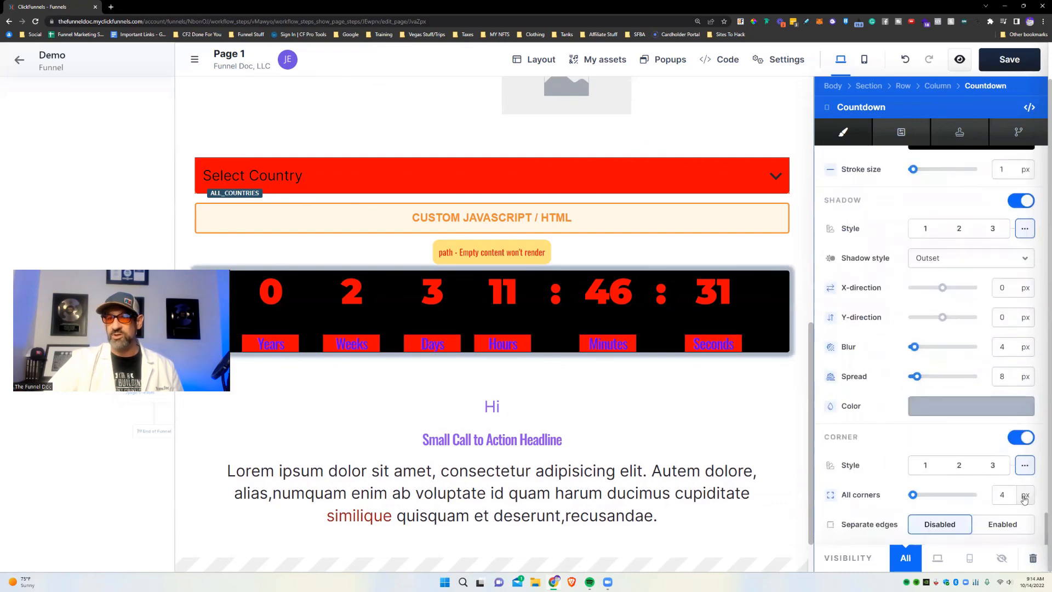
{"action": "left_click", "coordinate": [932, 495]}
{"action": "left_click", "coordinate": [749, 386]}
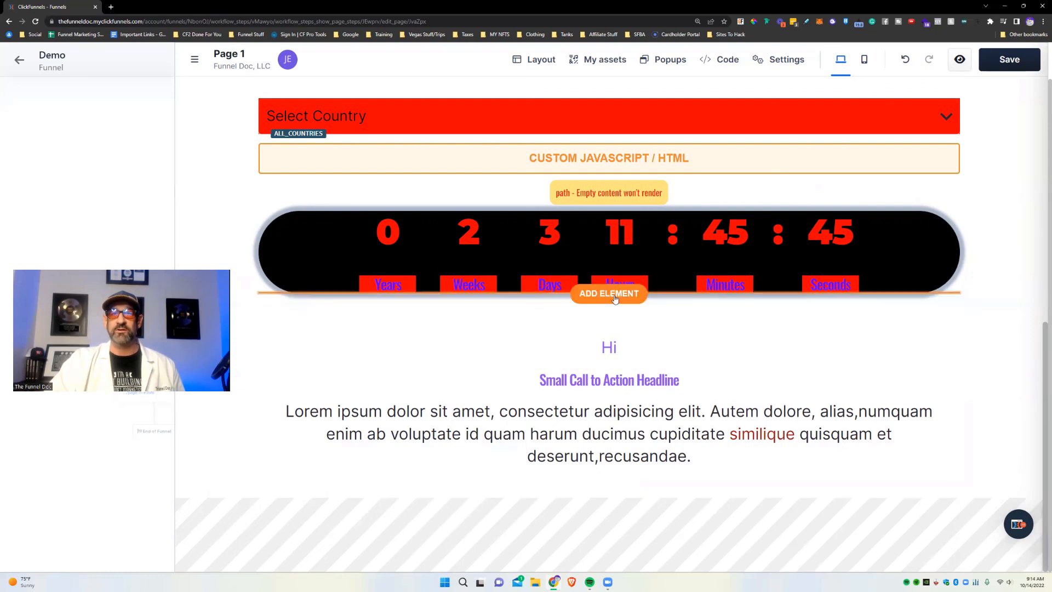
Open the list of elements to add below the countdown and review the General elements from Headline to Countdown.
{"action": "left_click", "coordinate": [615, 299]}
{"action": "scroll", "coordinate": [876, 391], "scroll_direction": "down", "scroll_amount": 7}
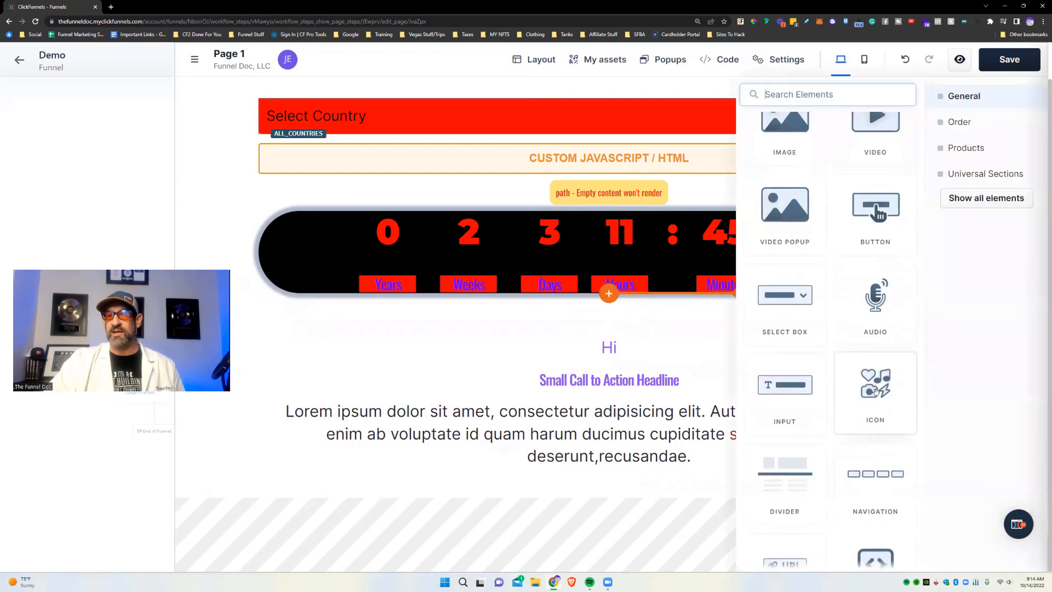
{"action": "scroll", "coordinate": [875, 391], "scroll_direction": "down", "scroll_amount": 2}
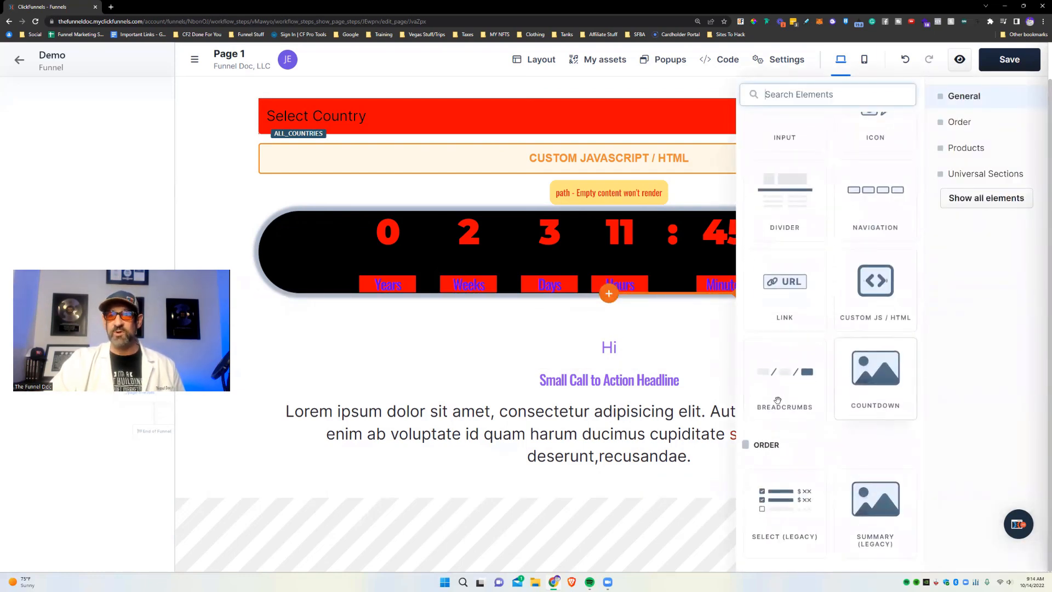
{"action": "scroll", "coordinate": [788, 349], "scroll_direction": "up", "scroll_amount": 1}
{"action": "scroll", "coordinate": [788, 349], "scroll_direction": "up", "scroll_amount": 4}
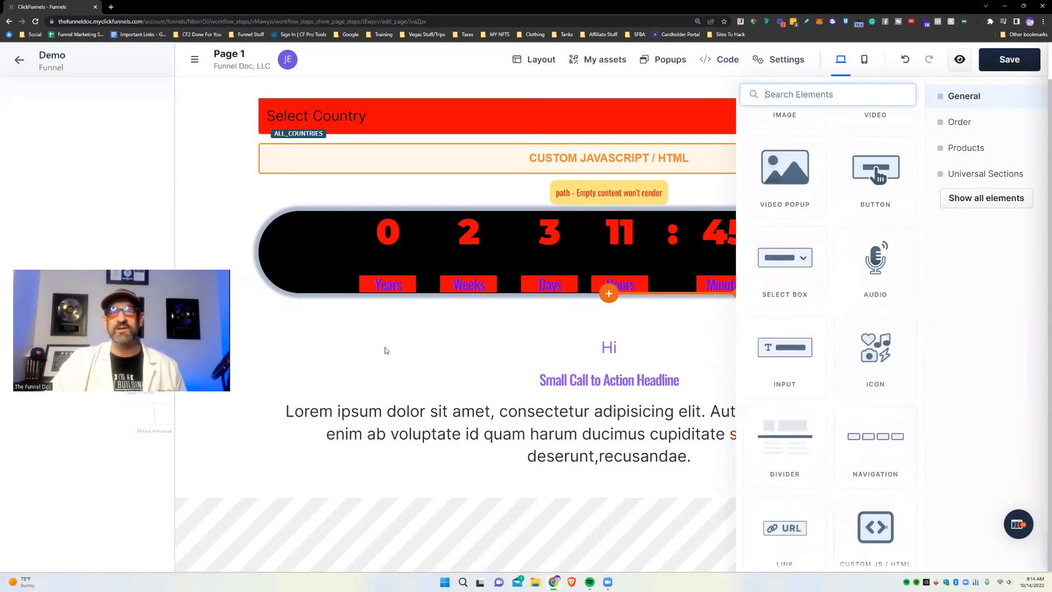
{"action": "scroll", "coordinate": [763, 389], "scroll_direction": "up", "scroll_amount": 5}
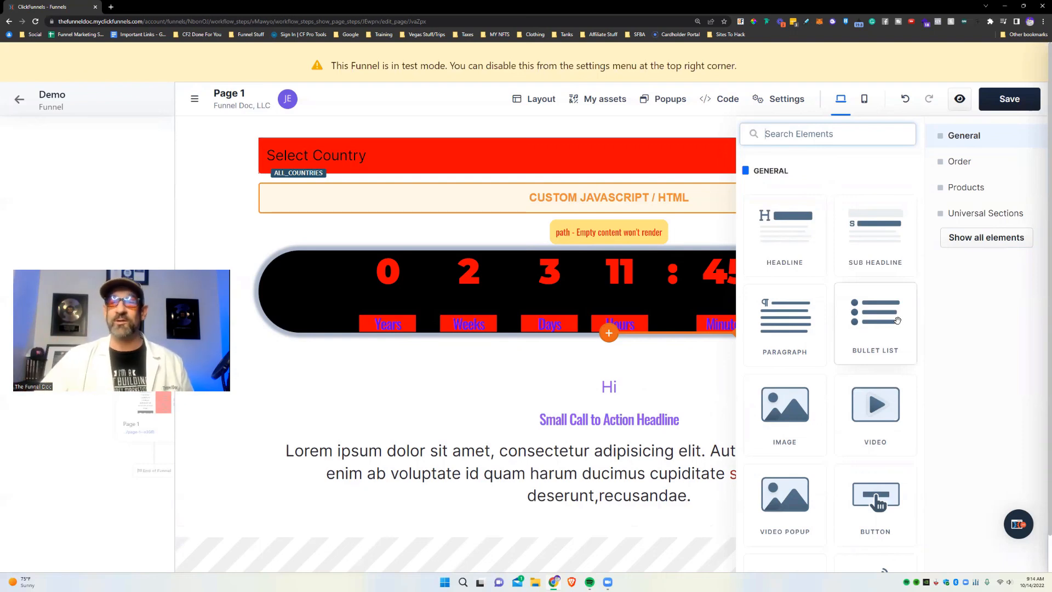
{"action": "scroll", "coordinate": [850, 367], "scroll_direction": "down", "scroll_amount": 8}
{"action": "scroll", "coordinate": [850, 367], "scroll_direction": "down", "scroll_amount": 10}
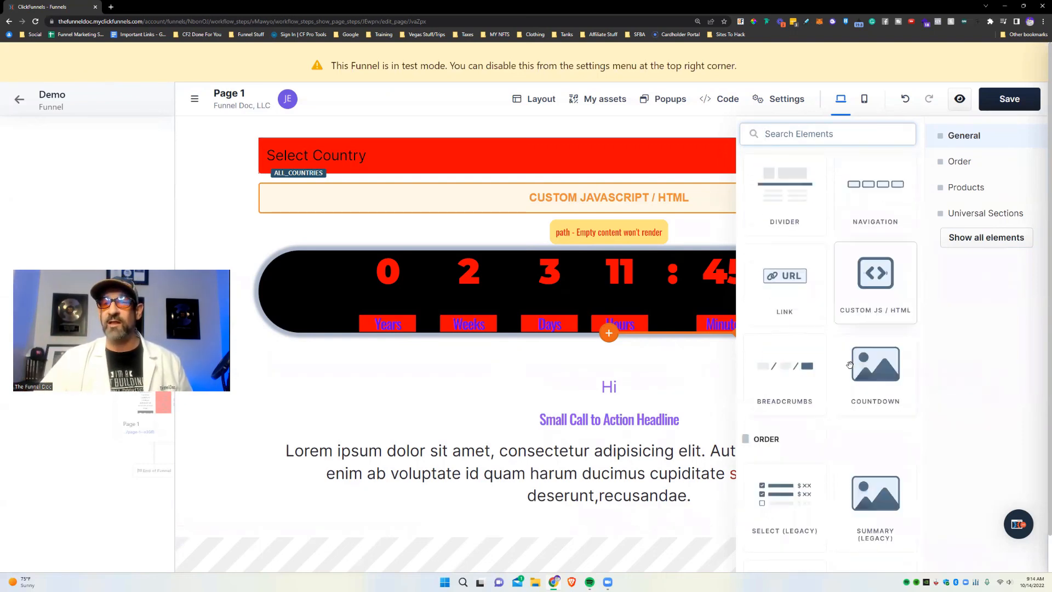